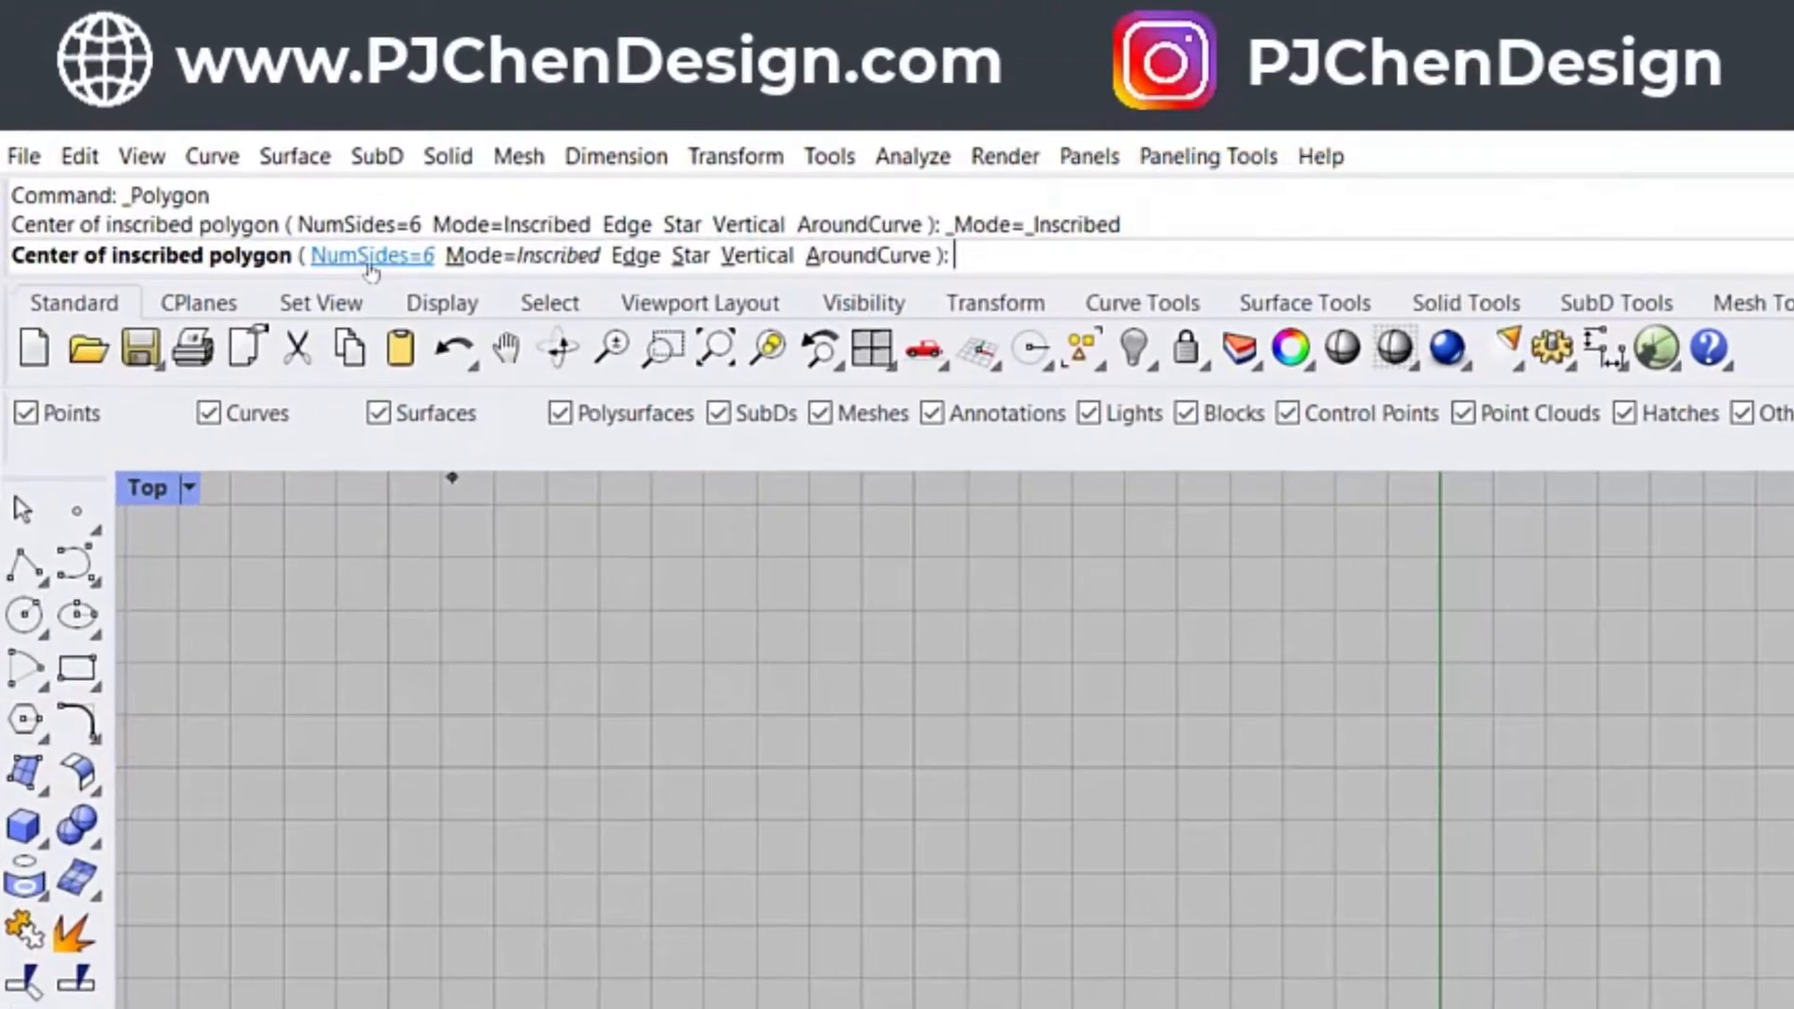
- Draw an inscribed 3-sided polygon centred on the origin with one corner up on the vertical axis
{"action": "left_click", "coordinate": [369, 266]}
{"action": "type", "text": "3"}
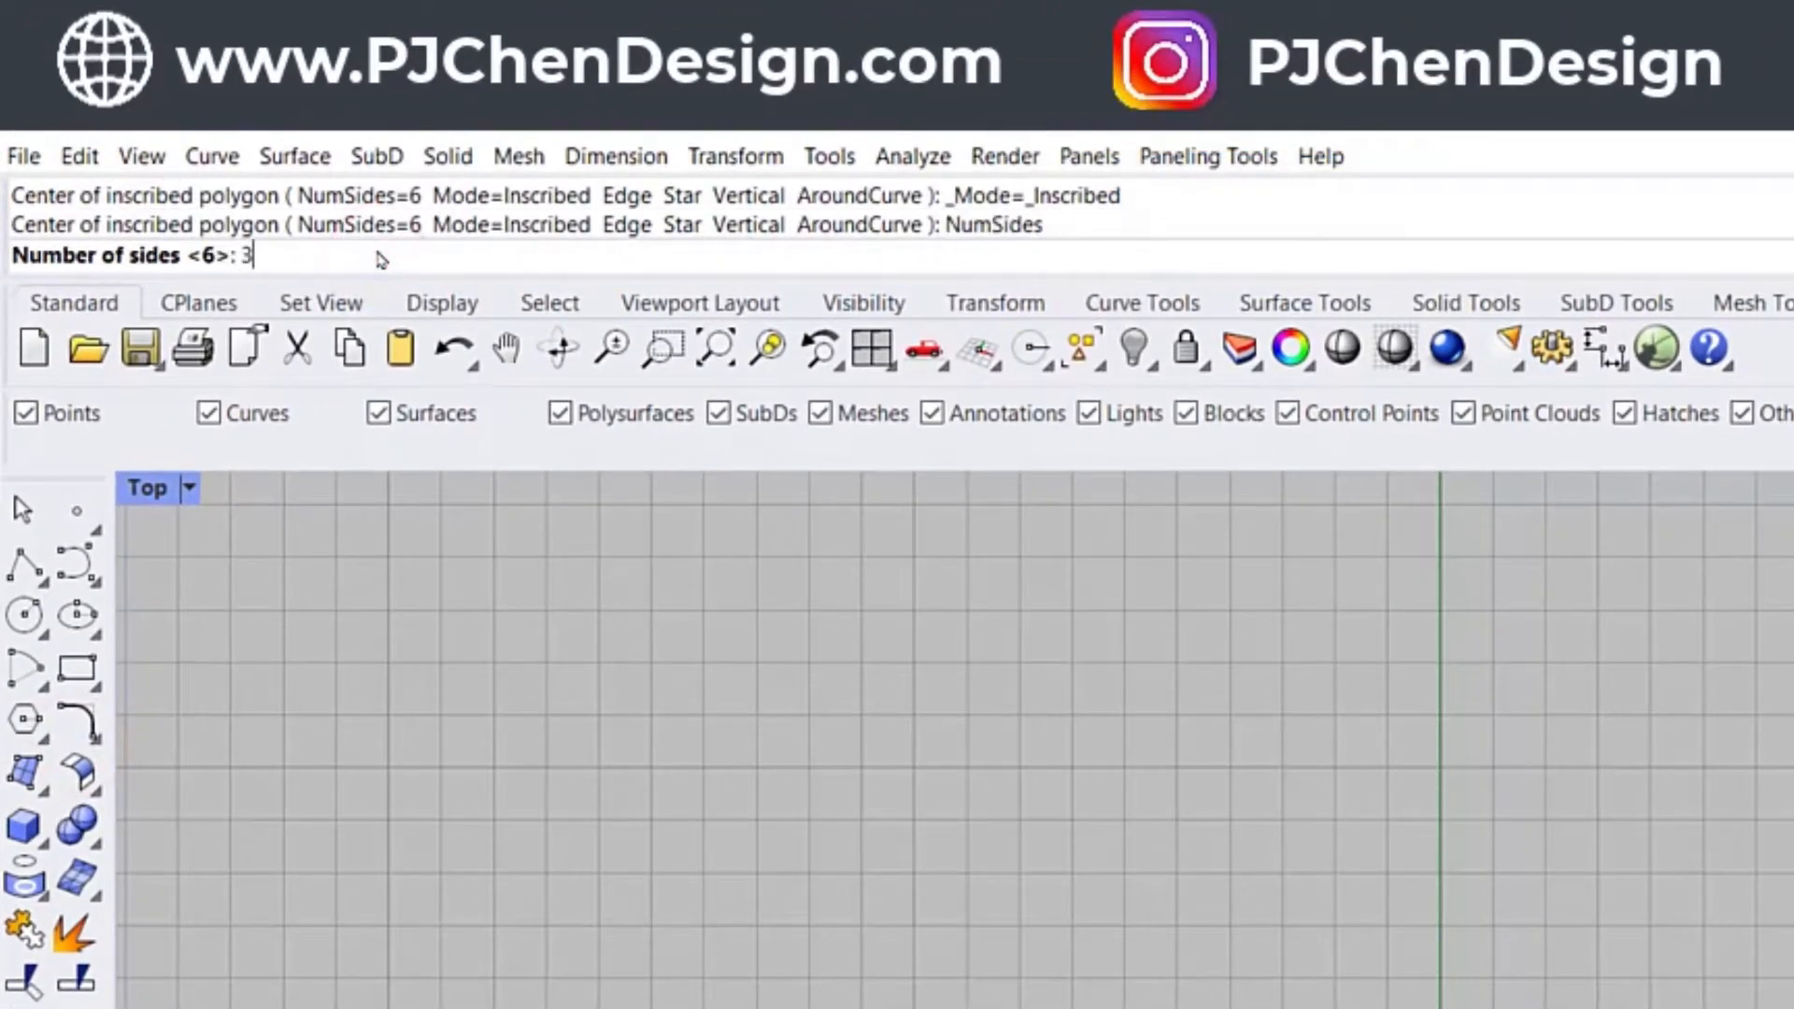
{"action": "key", "text": "Return"}
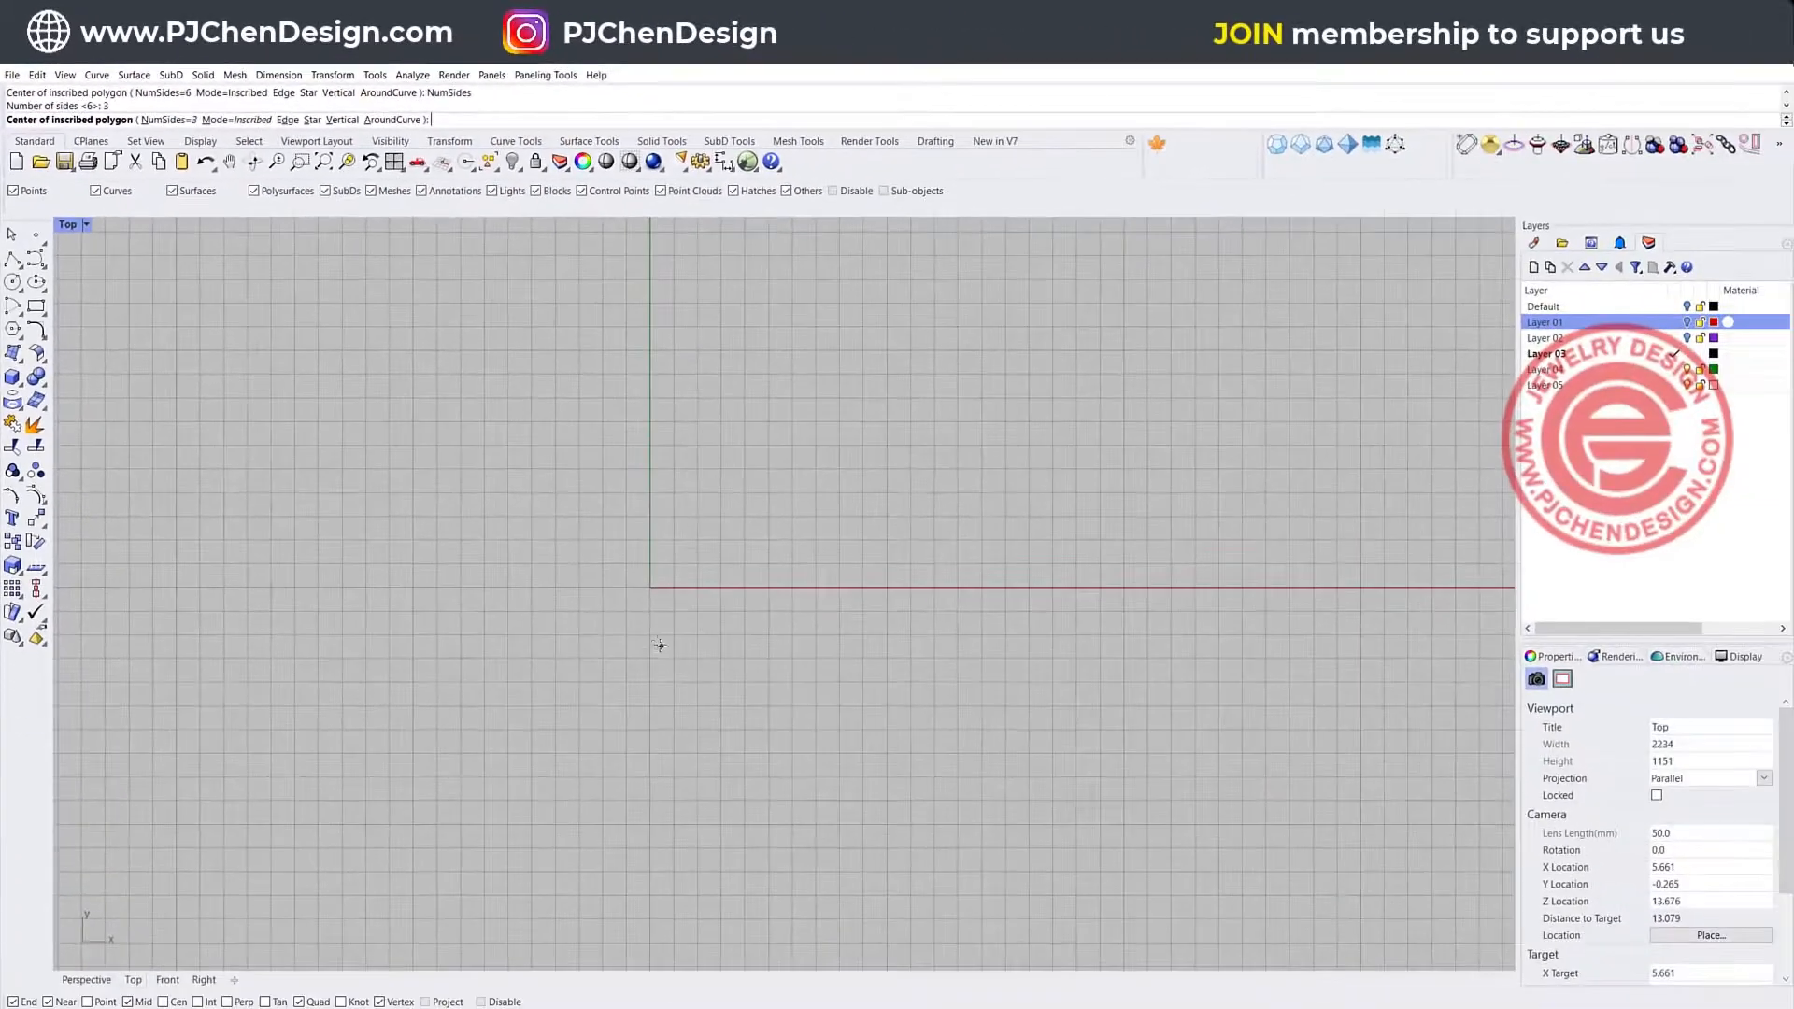
{"action": "left_click", "coordinate": [651, 587]}
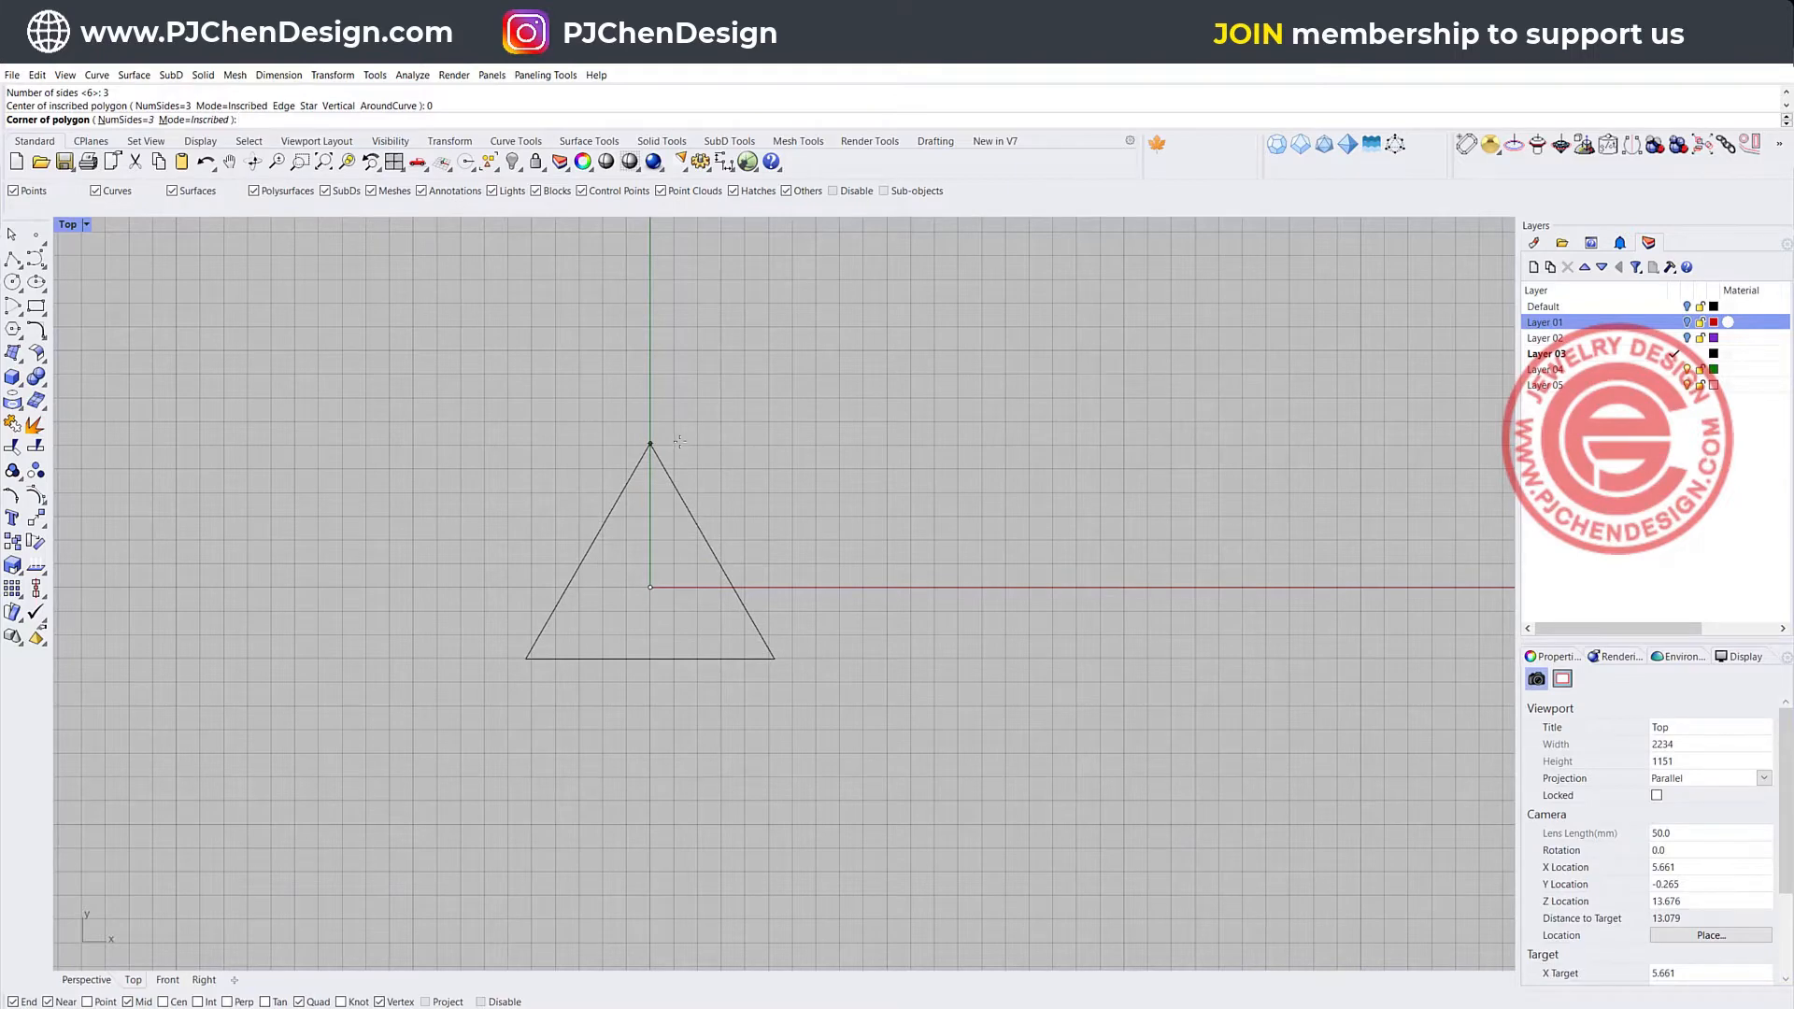
{"action": "left_click", "coordinate": [681, 439]}
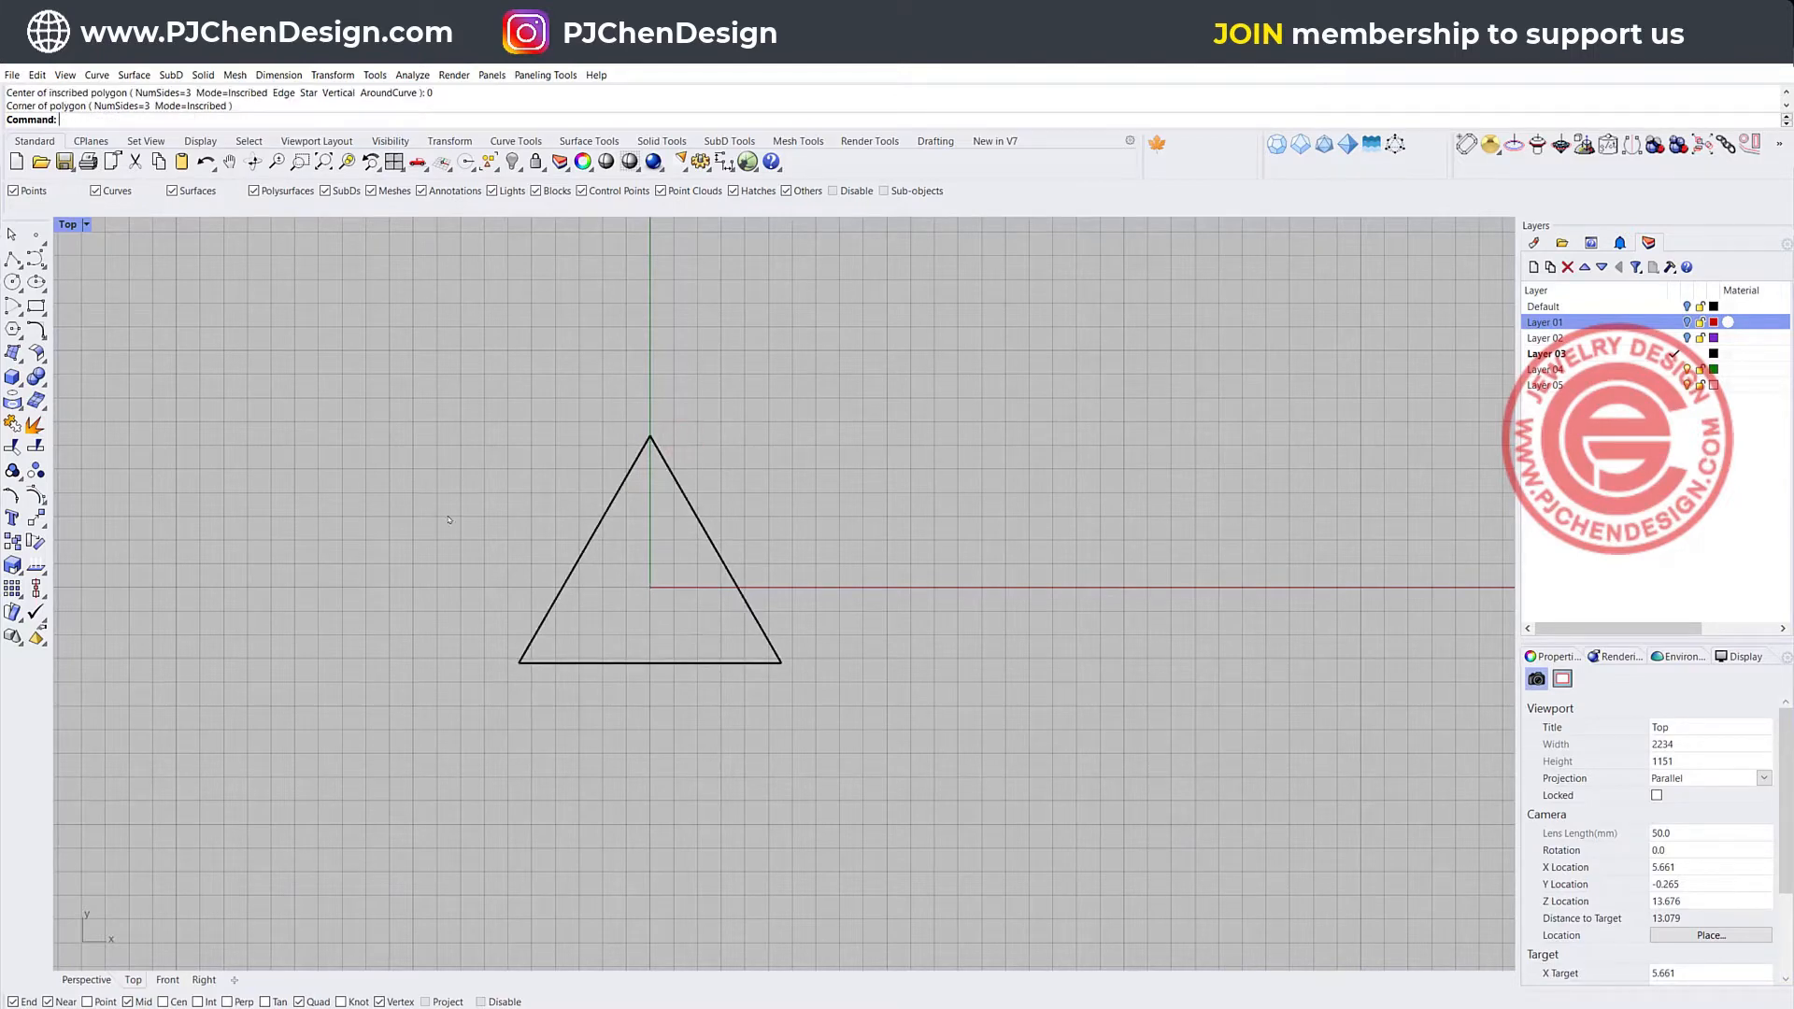
- Draw a start-end-point arc from the triangle's lower-left corner to its apex, bulging inward past the origin
{"action": "left_click", "coordinate": [13, 306]}
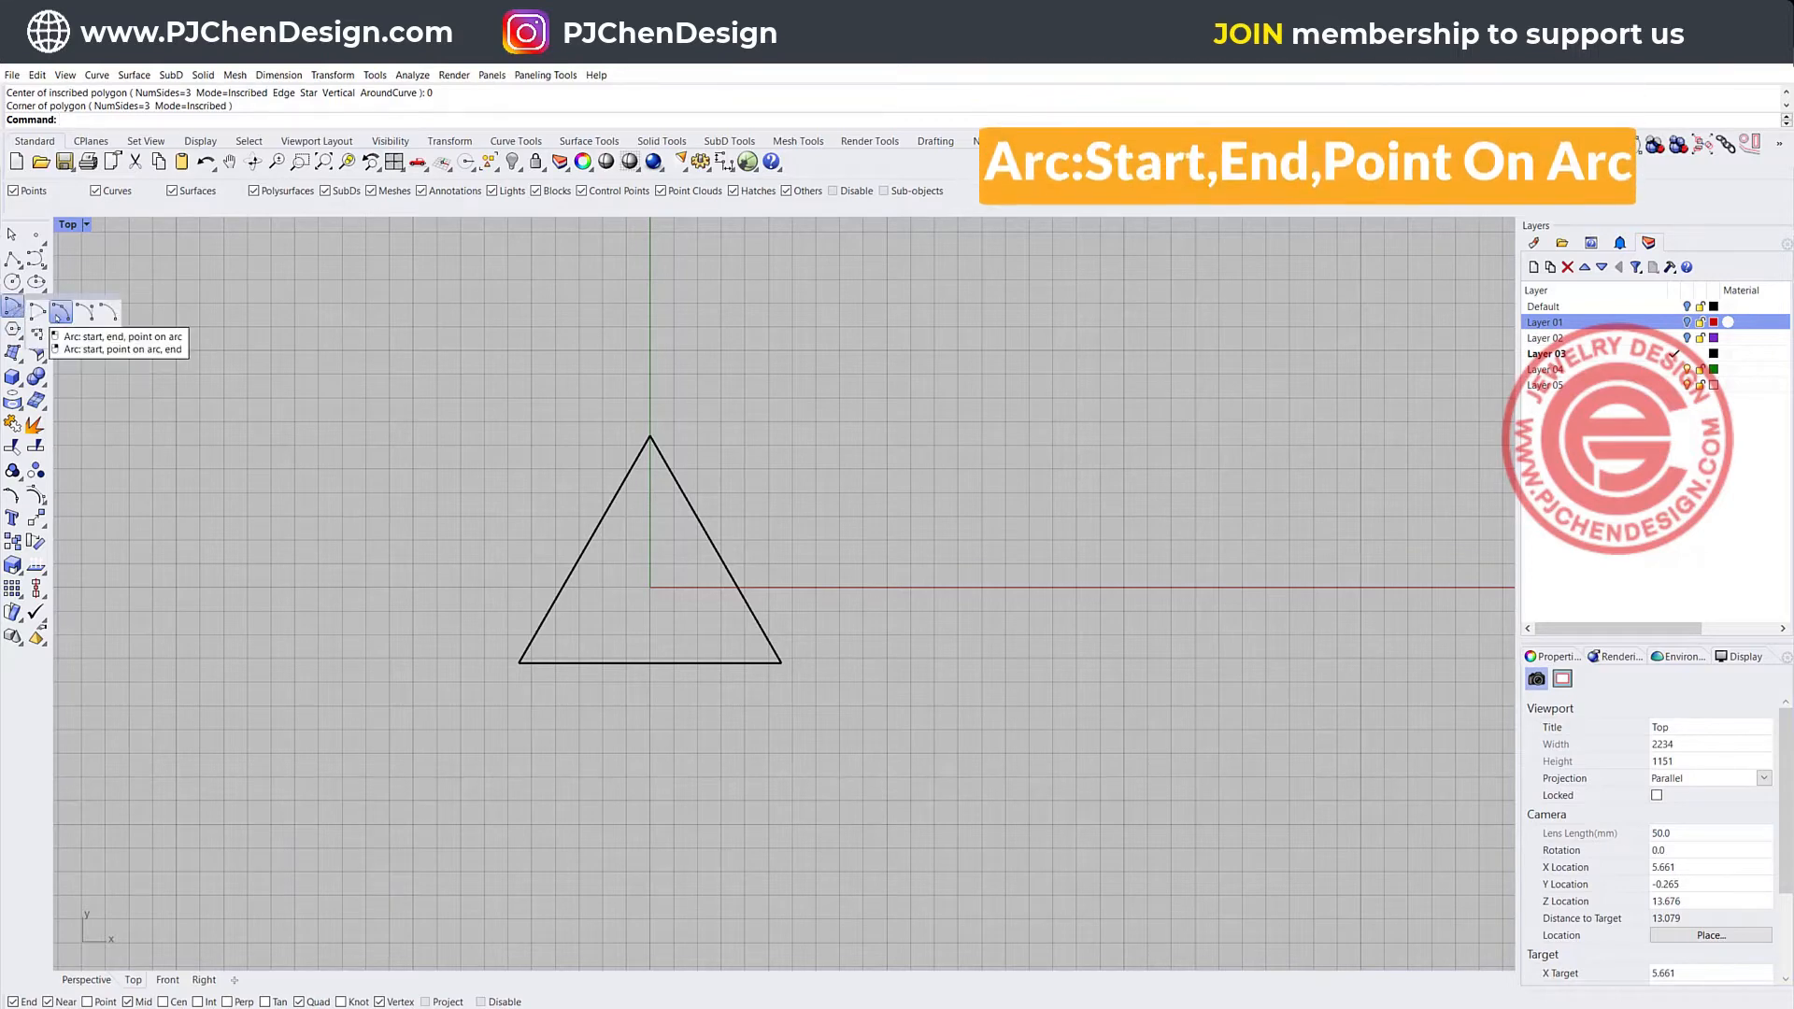
{"action": "left_click", "coordinate": [60, 312]}
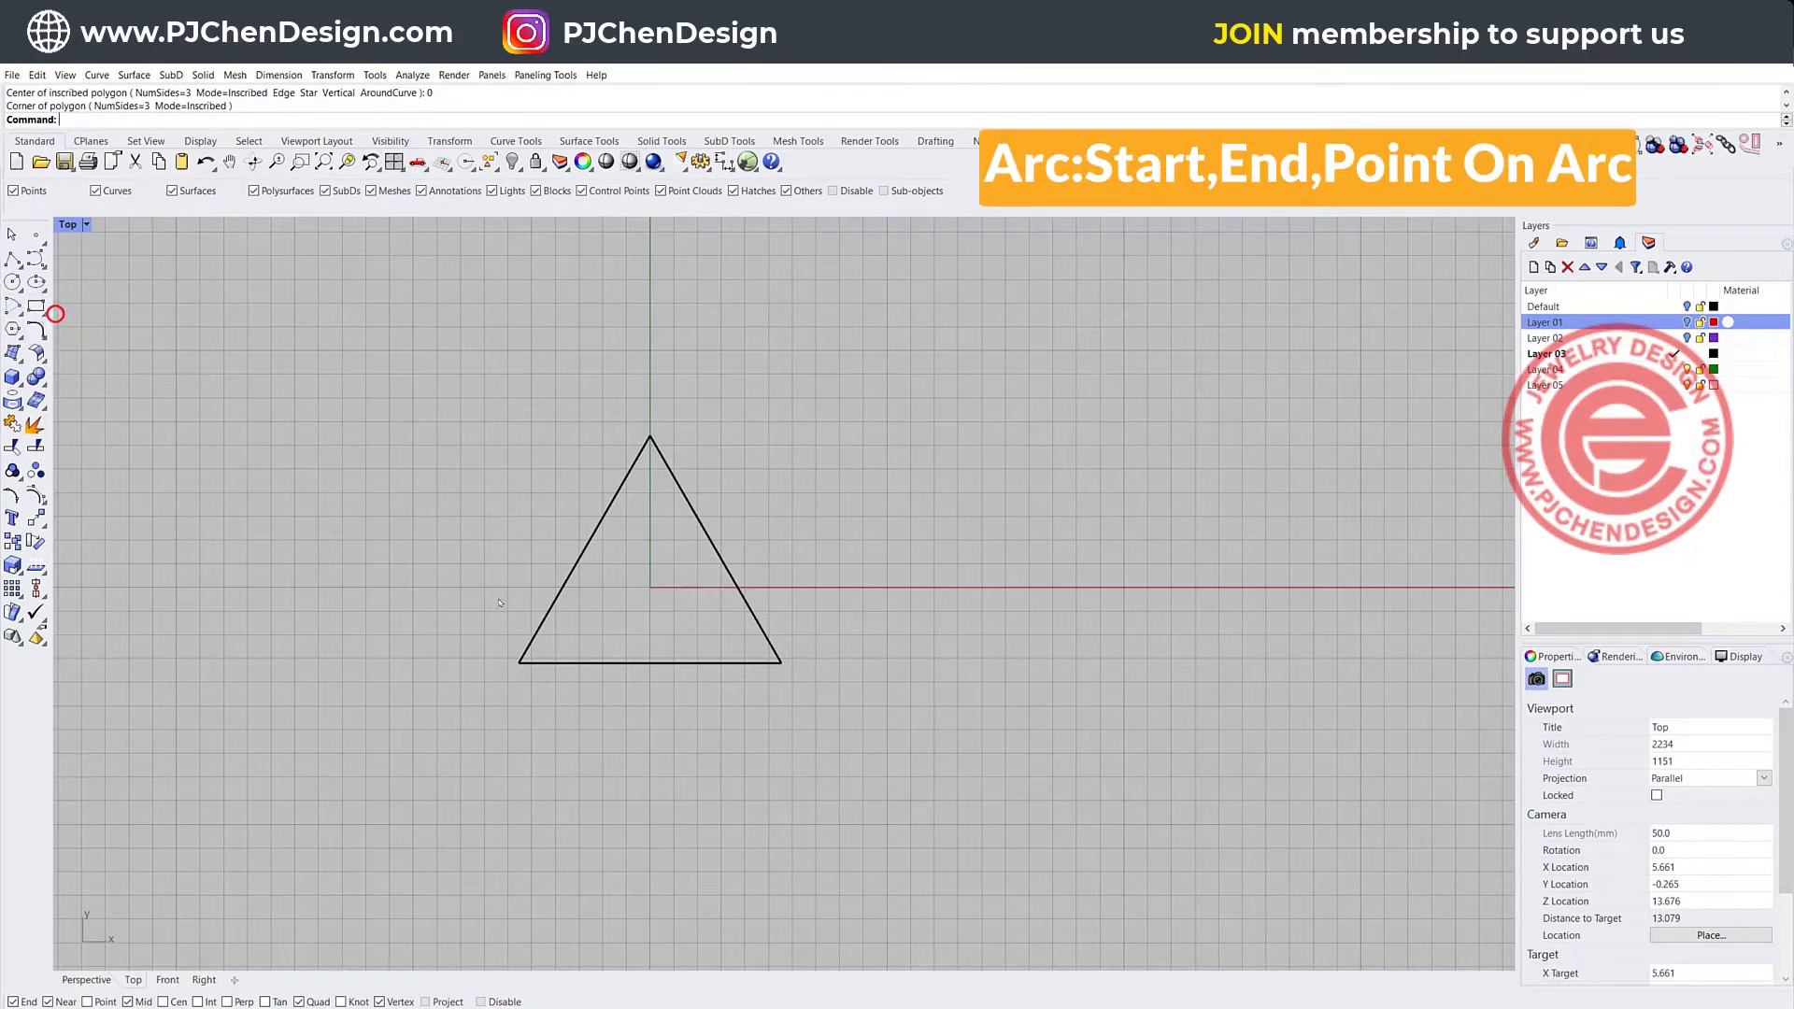
{"action": "left_click", "coordinate": [513, 662]}
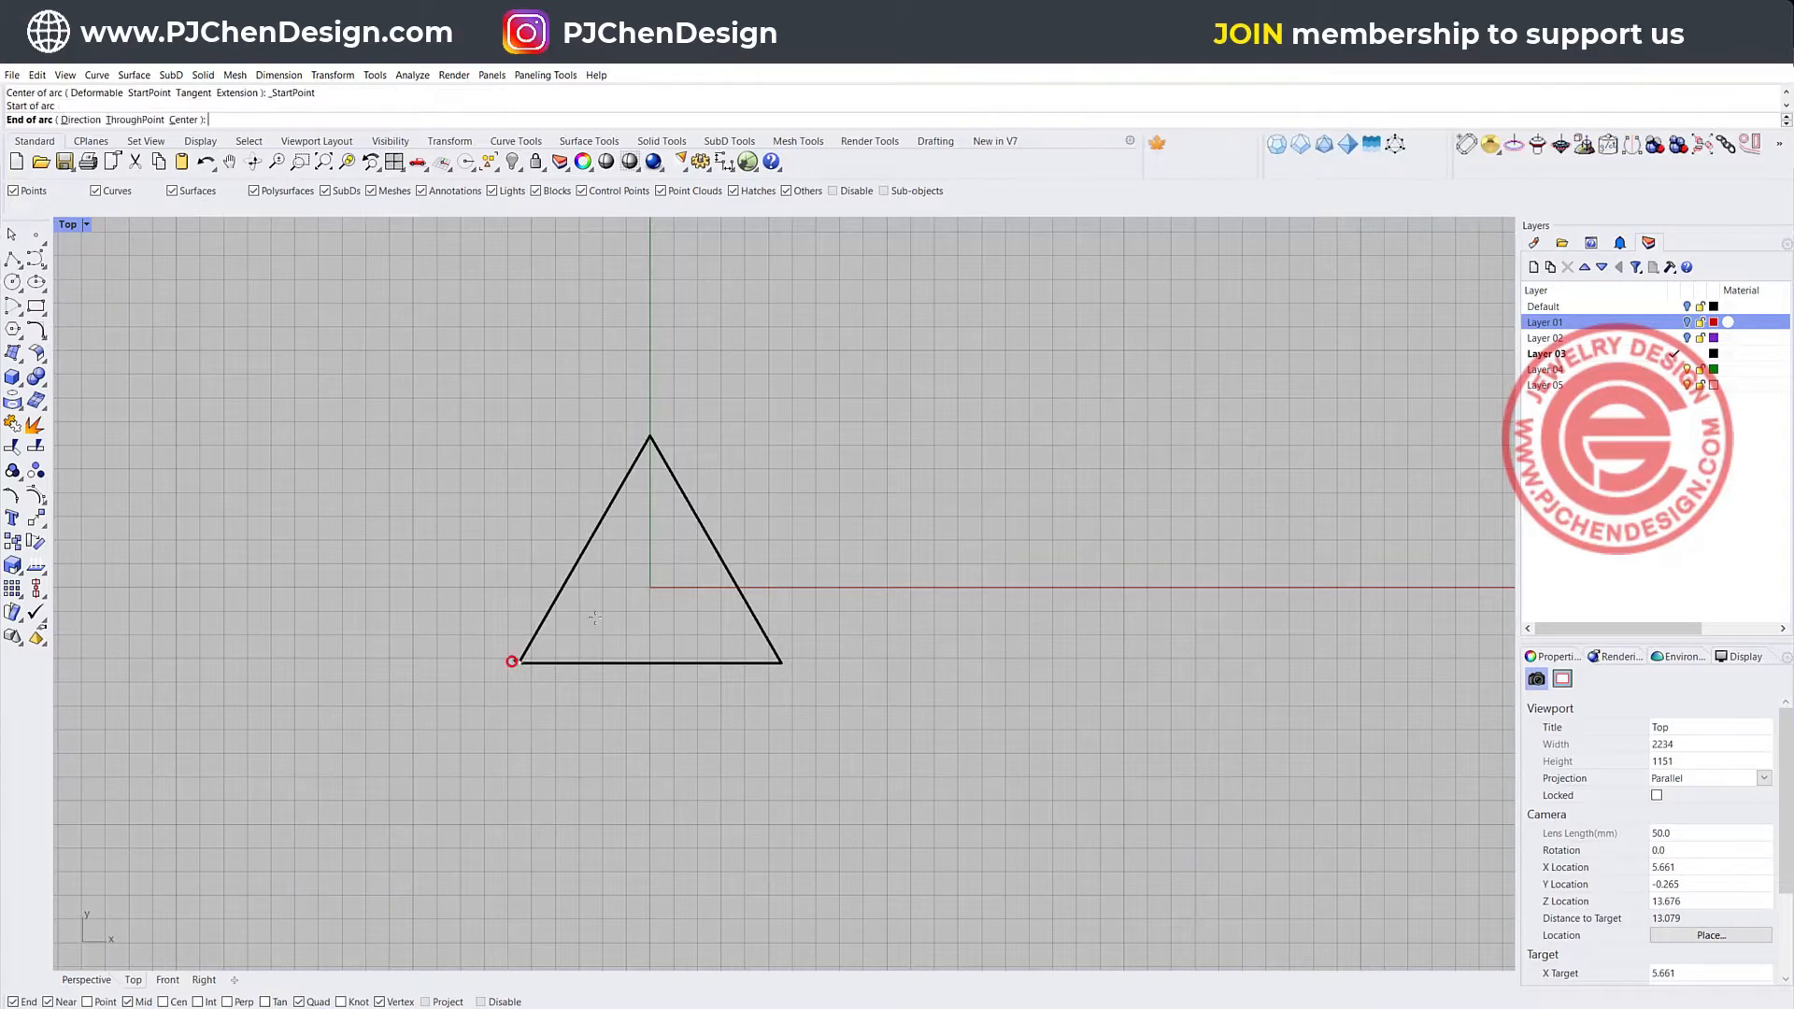
{"action": "left_click", "coordinate": [649, 436]}
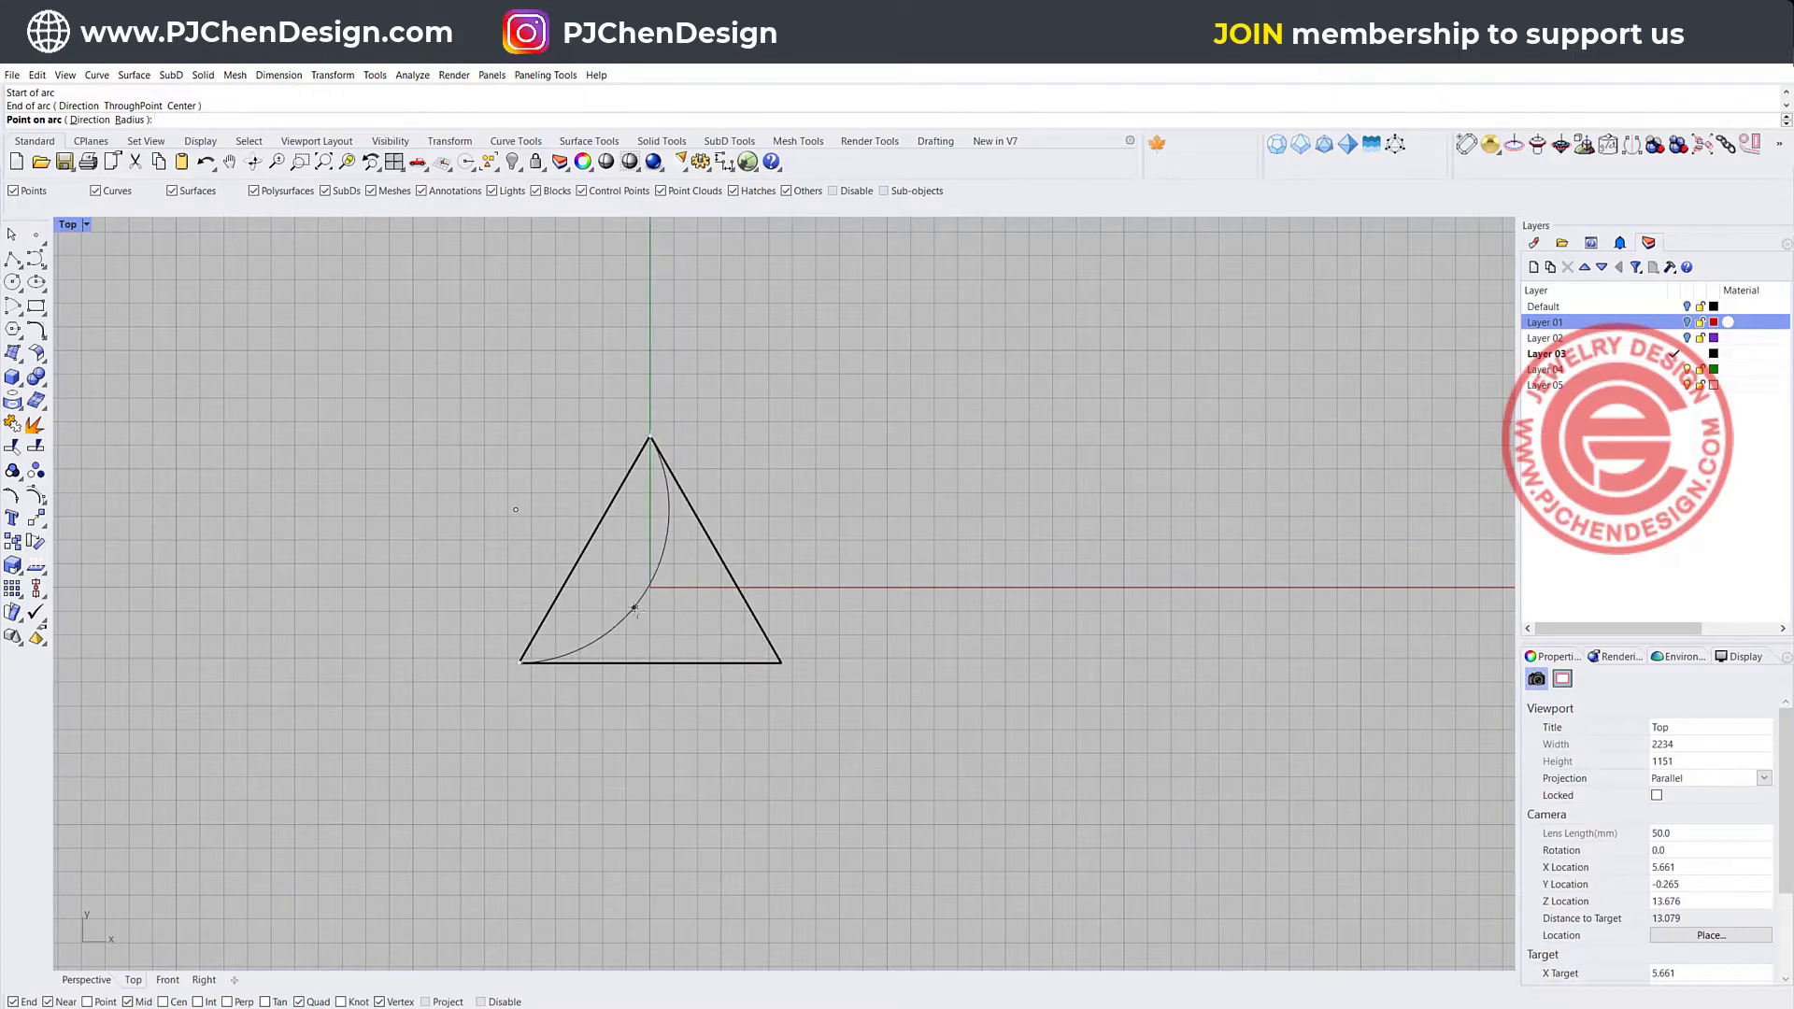
{"action": "left_click", "coordinate": [640, 614]}
- Mirror copies of the arc across the vertical axis through the apex and the line from the lower-left corner to the opposite side's midpoint
{"action": "left_click", "coordinate": [640, 614]}
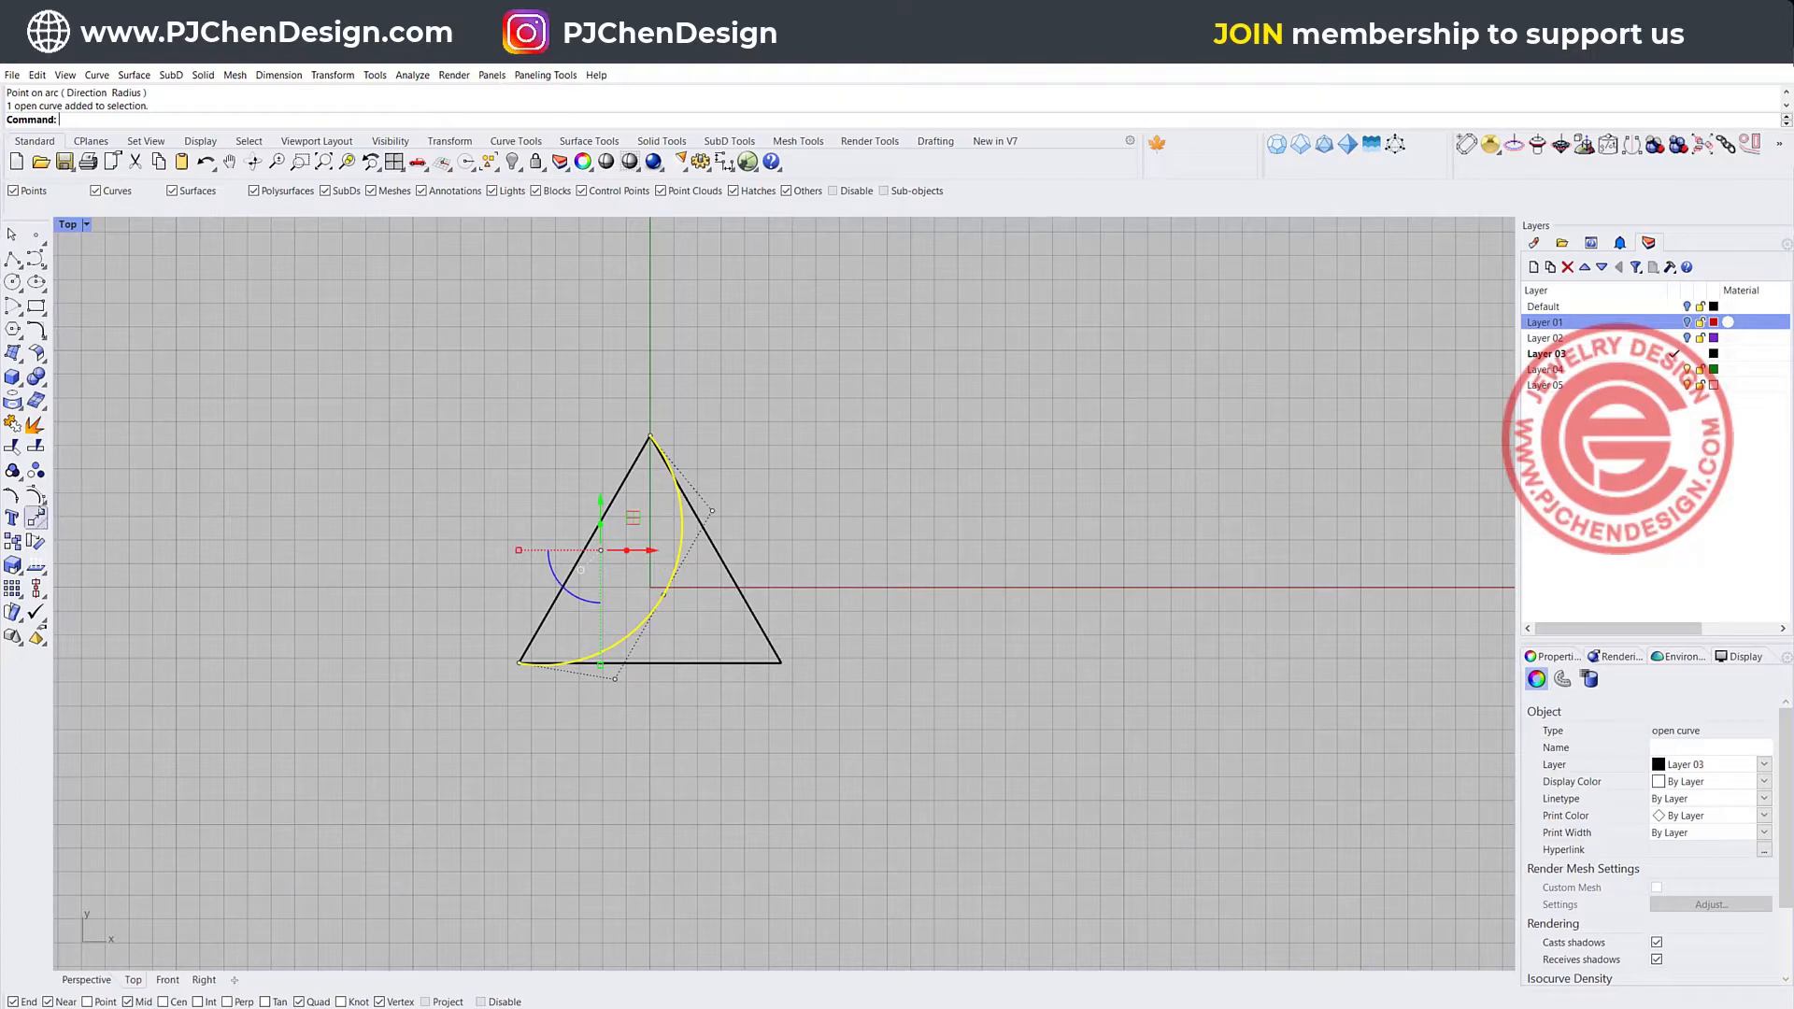
{"action": "left_click", "coordinate": [35, 519]}
{"action": "left_click", "coordinate": [62, 549]}
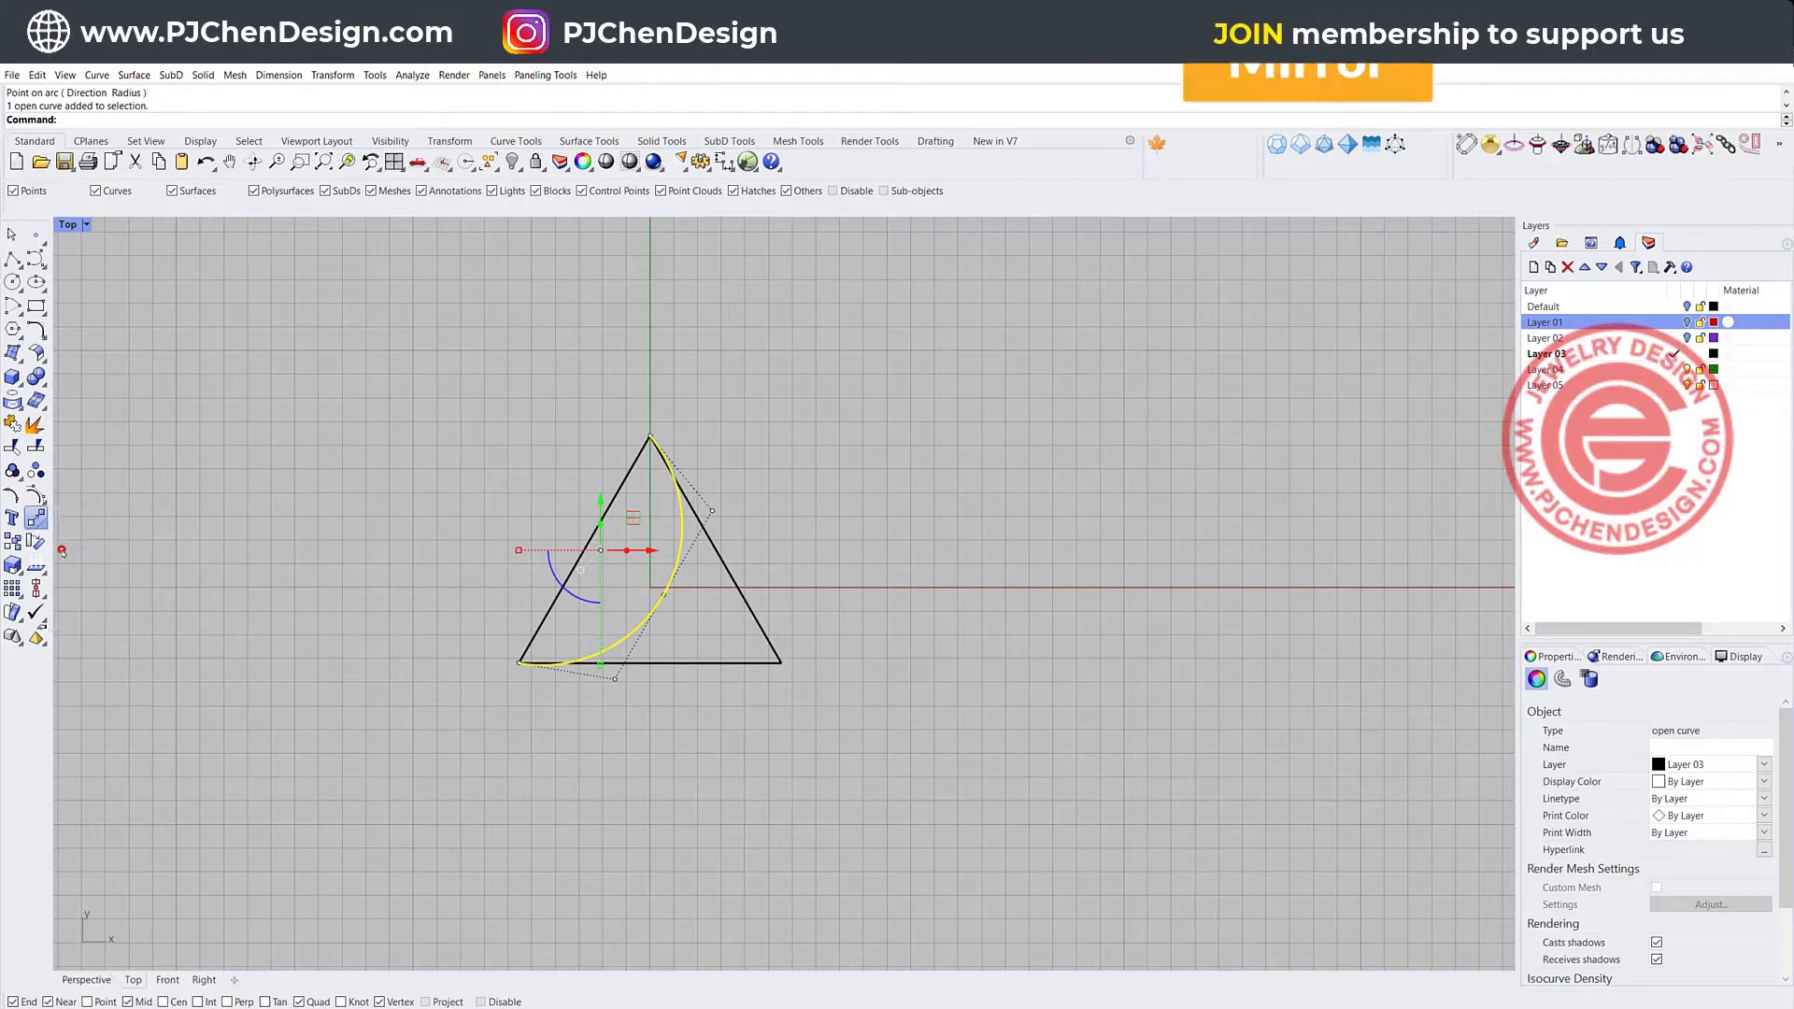
{"action": "left_click", "coordinate": [649, 437]}
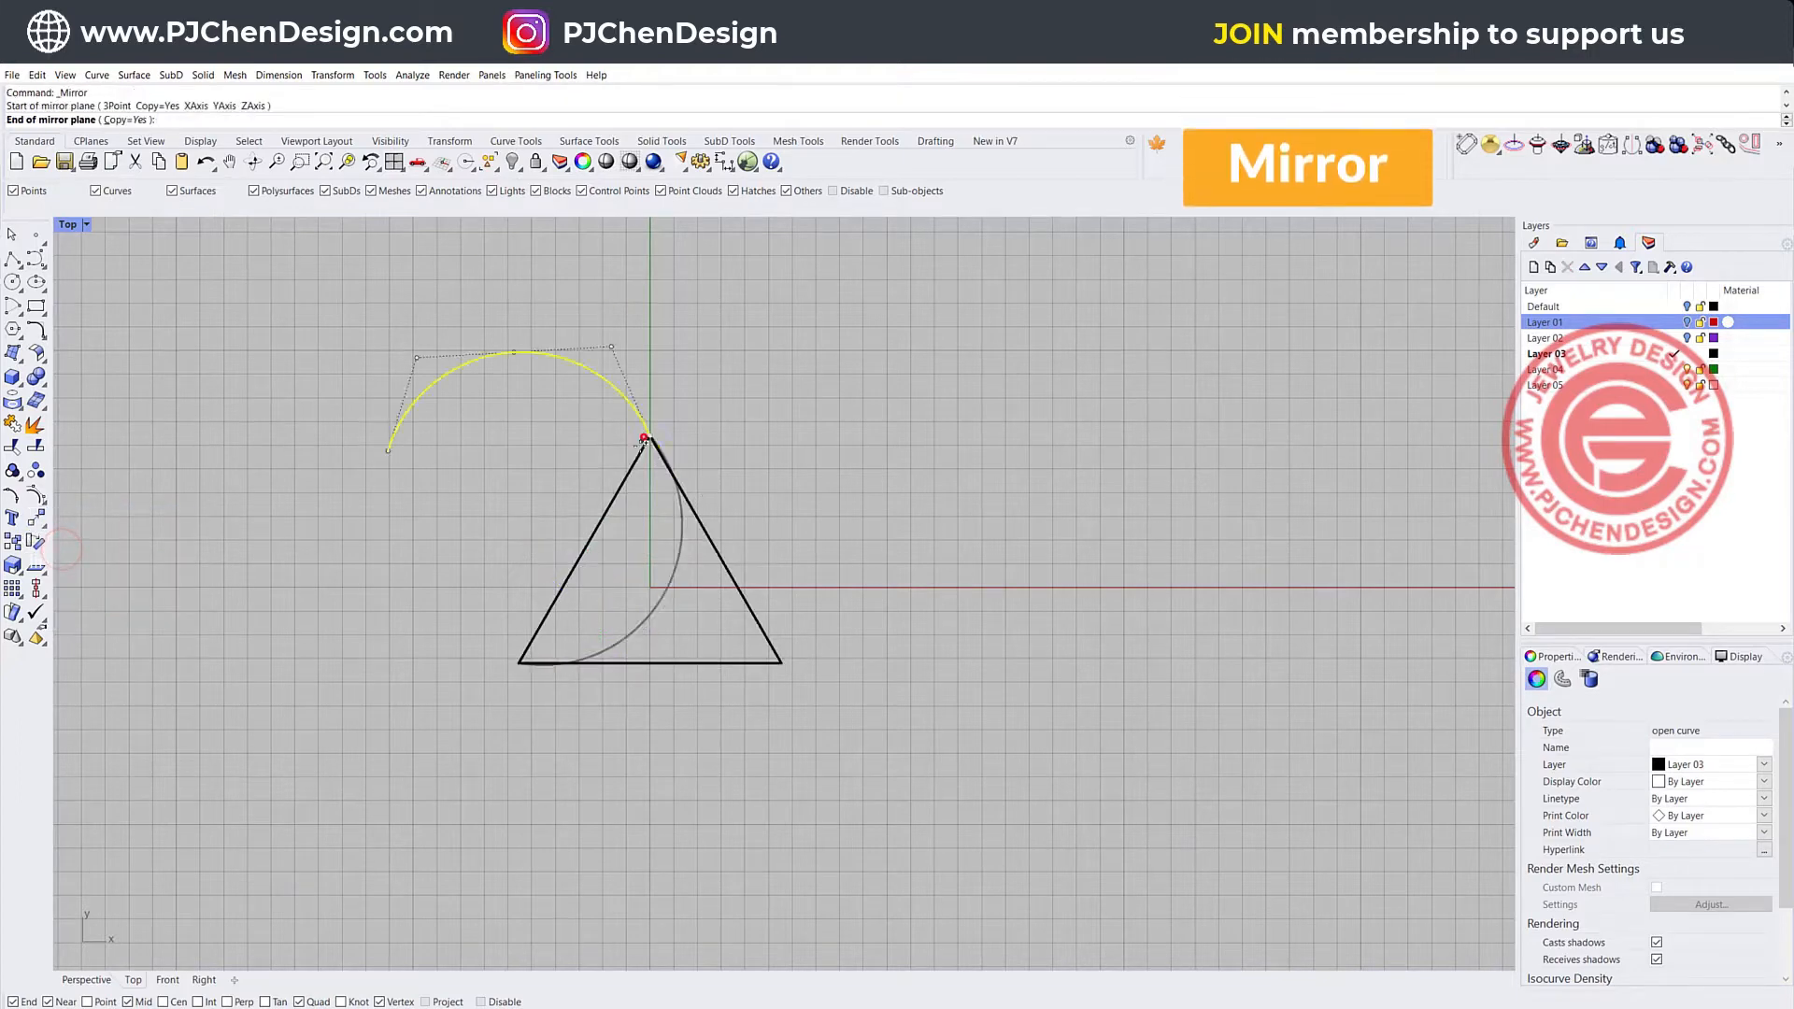
{"action": "left_click", "coordinate": [612, 752]}
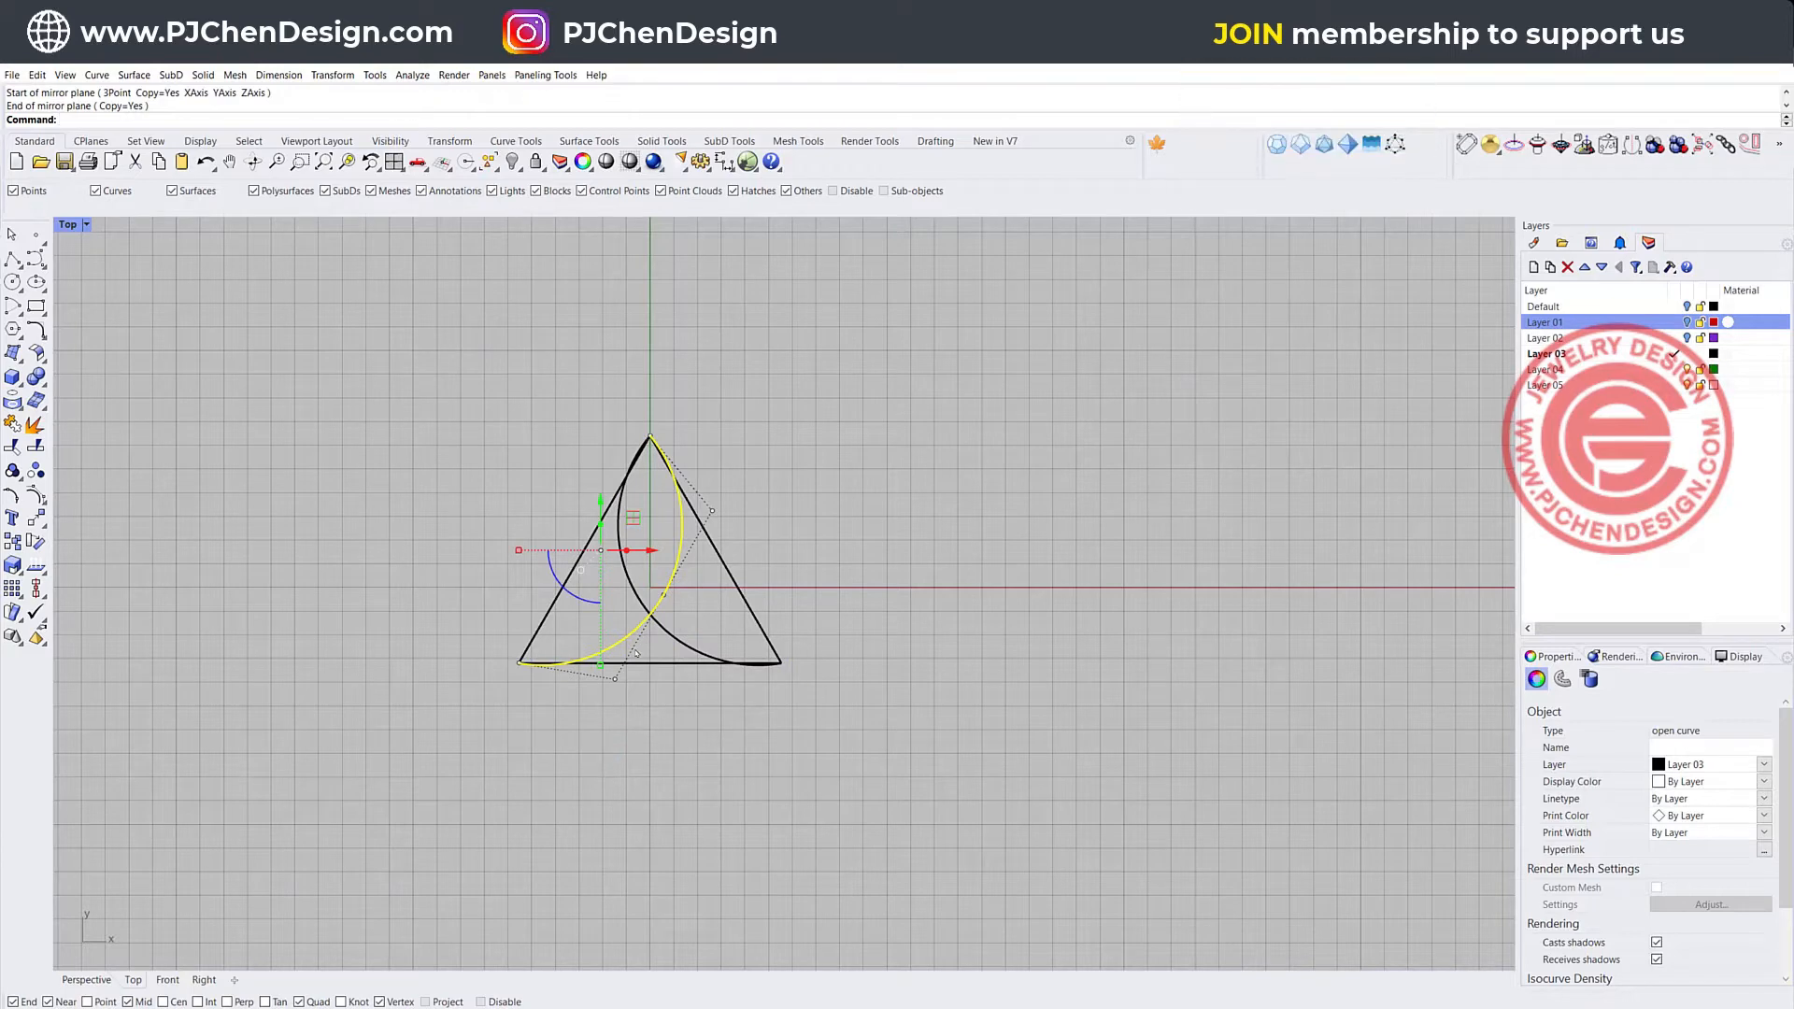
{"action": "key", "text": "Return"}
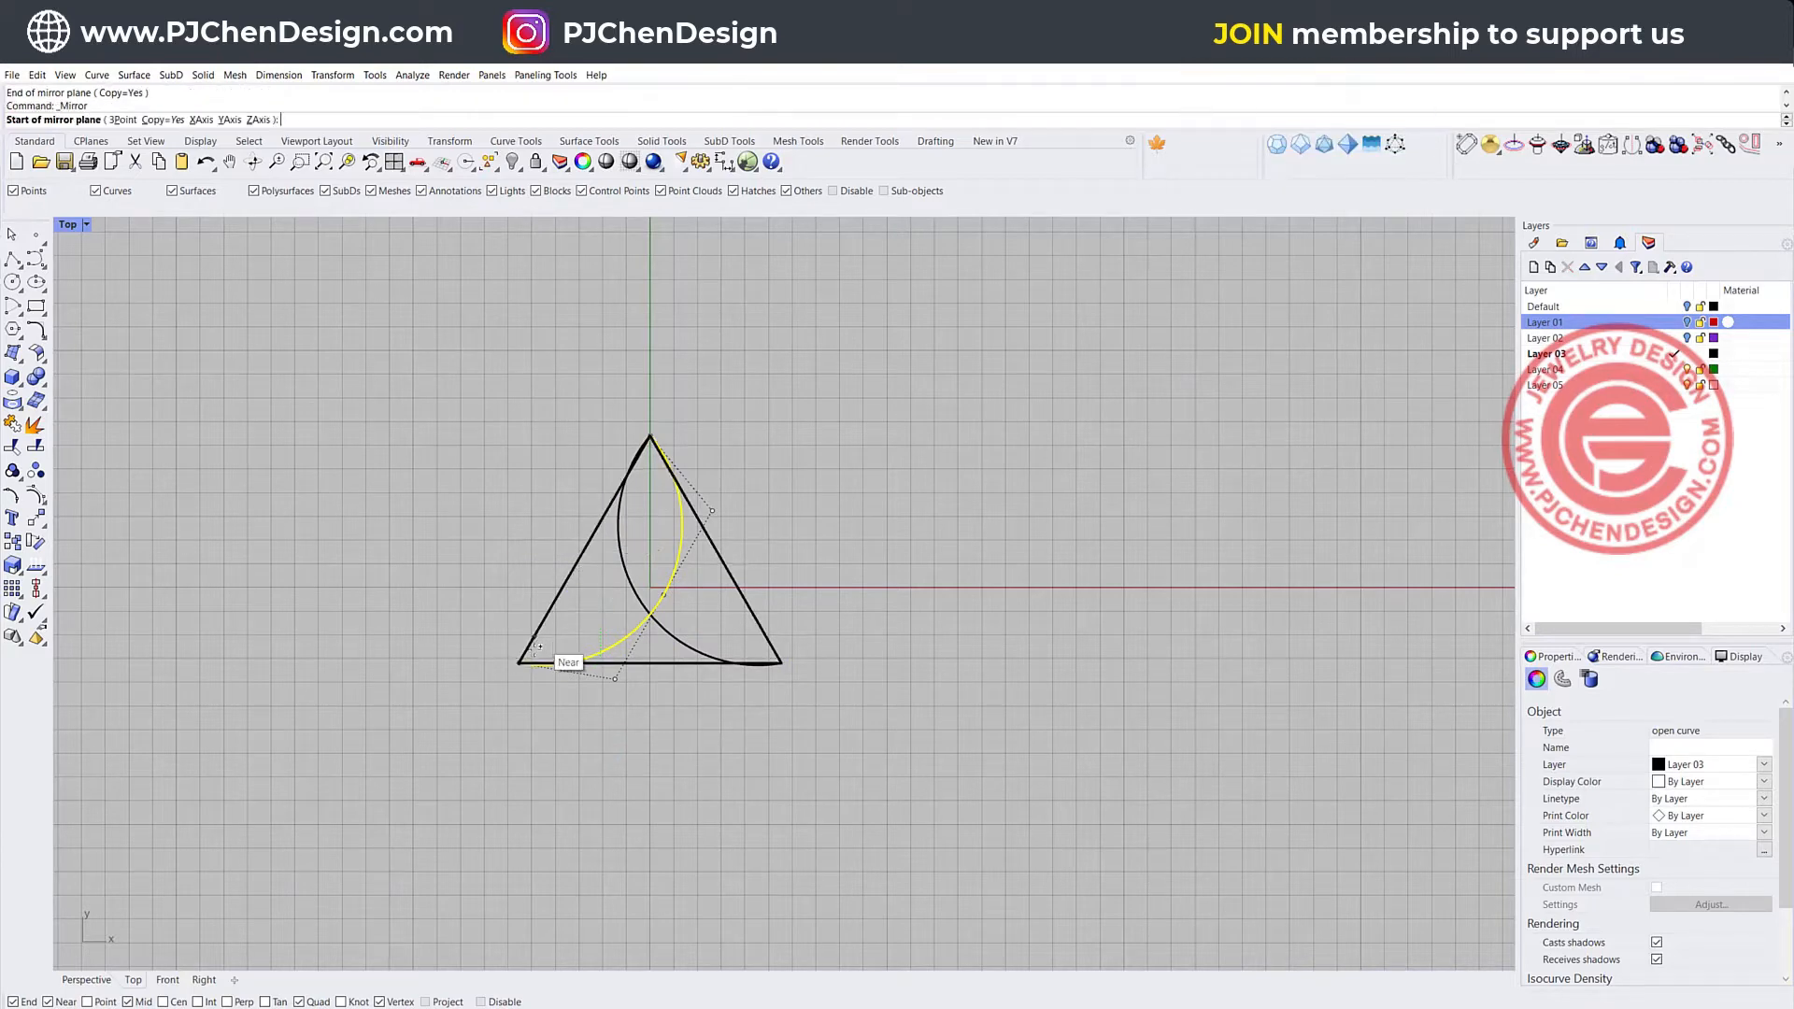
{"action": "left_click", "coordinate": [520, 664]}
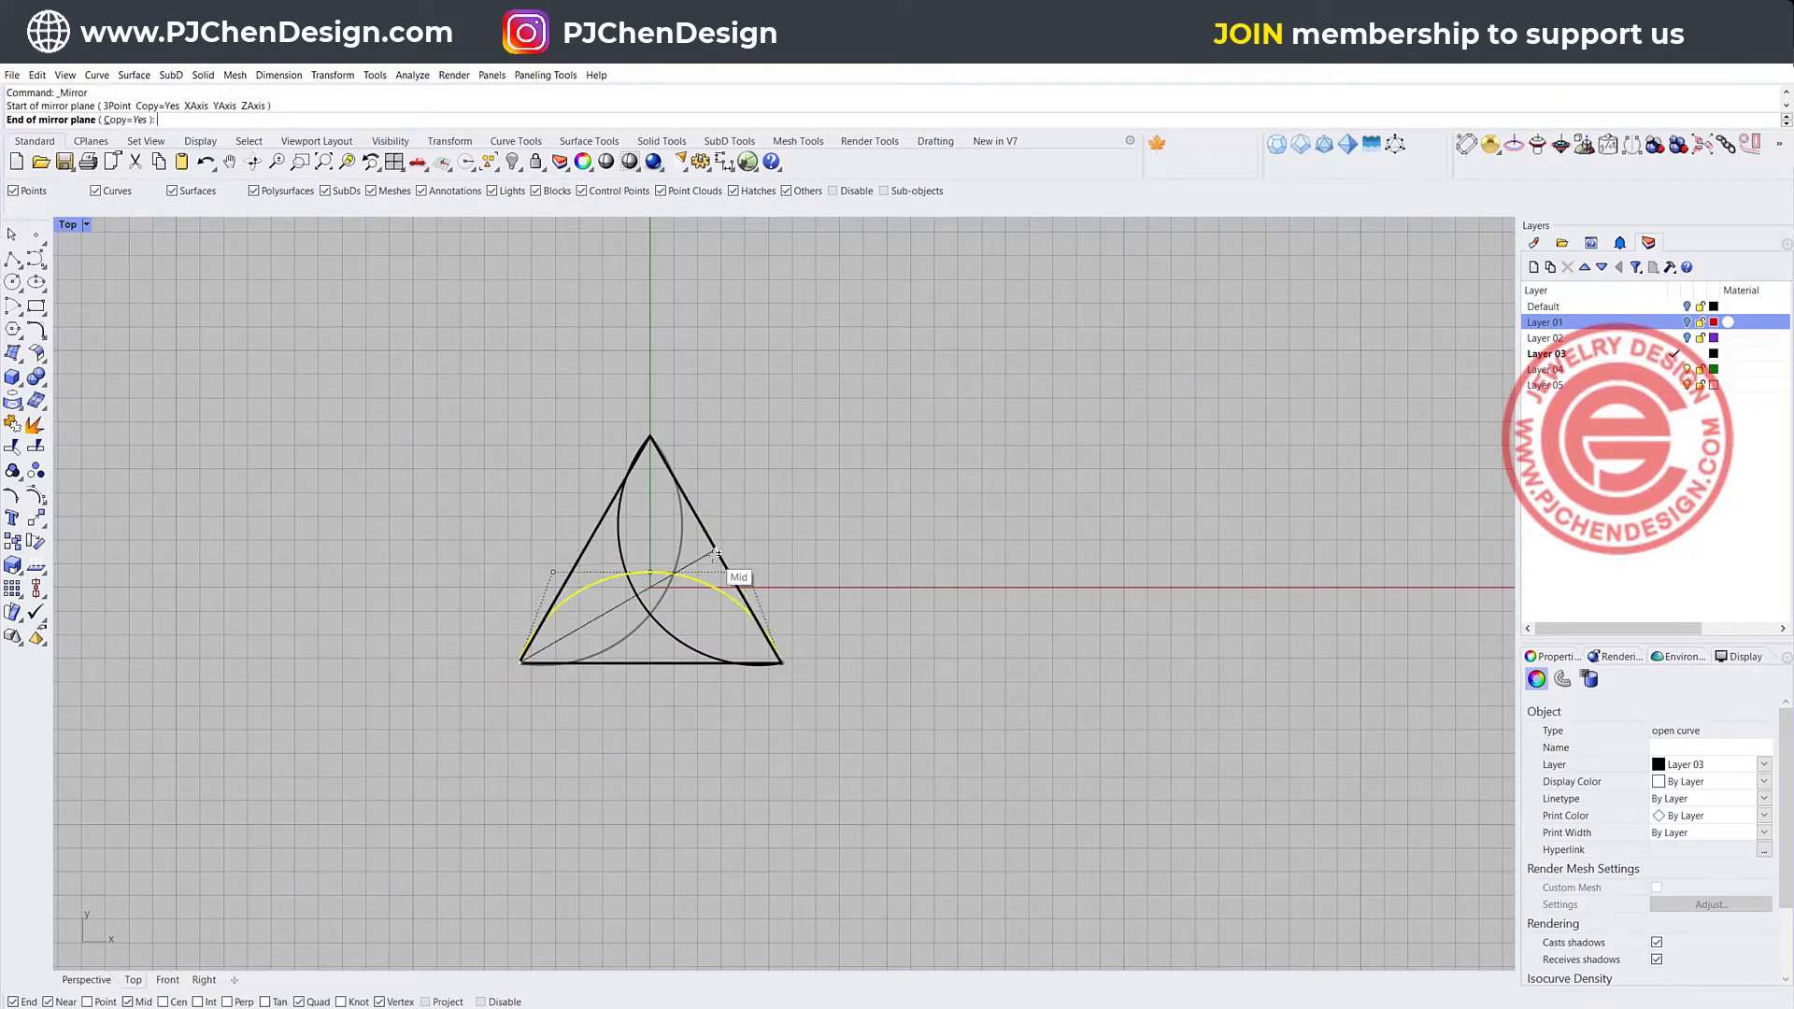
{"action": "left_click", "coordinate": [717, 555]}
{"action": "left_click", "coordinate": [968, 582]}
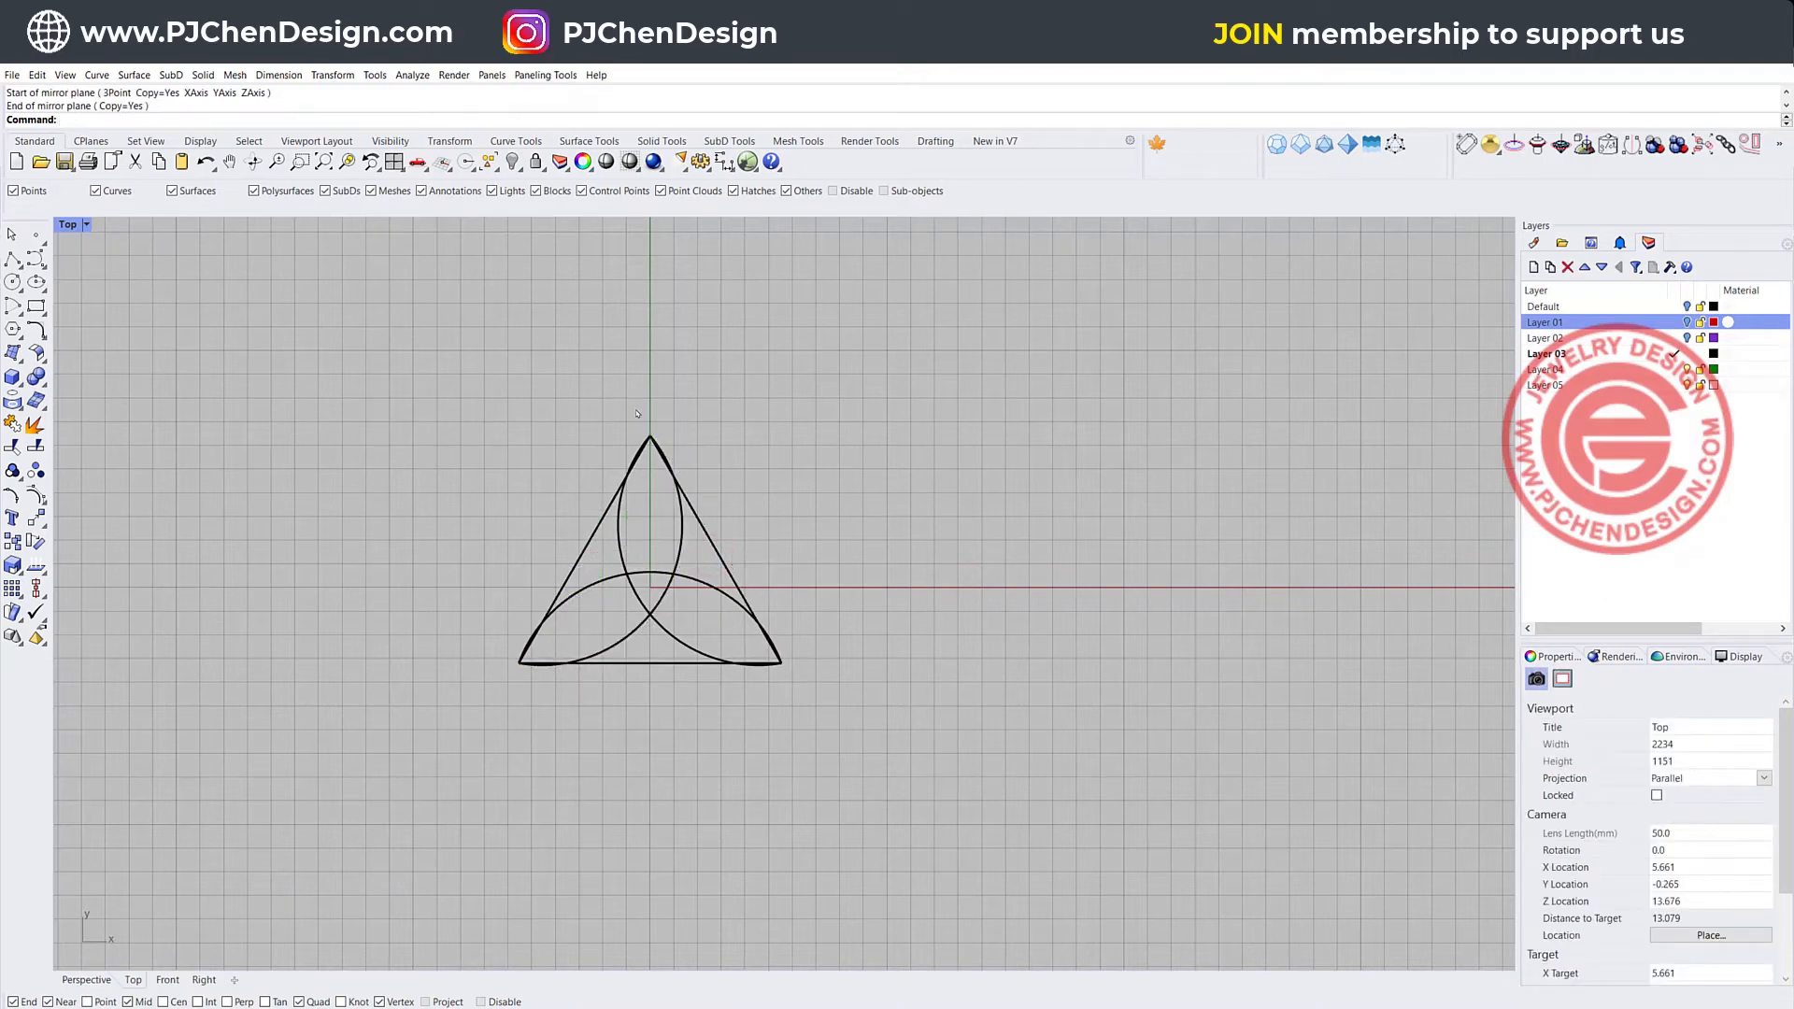
- Raise the three upper control points of the arc spanning the triangle's base to make it taller
{"action": "scroll", "coordinate": [632, 574], "scroll_direction": "up", "scroll_amount": 4}
{"action": "left_click", "coordinate": [579, 581]}
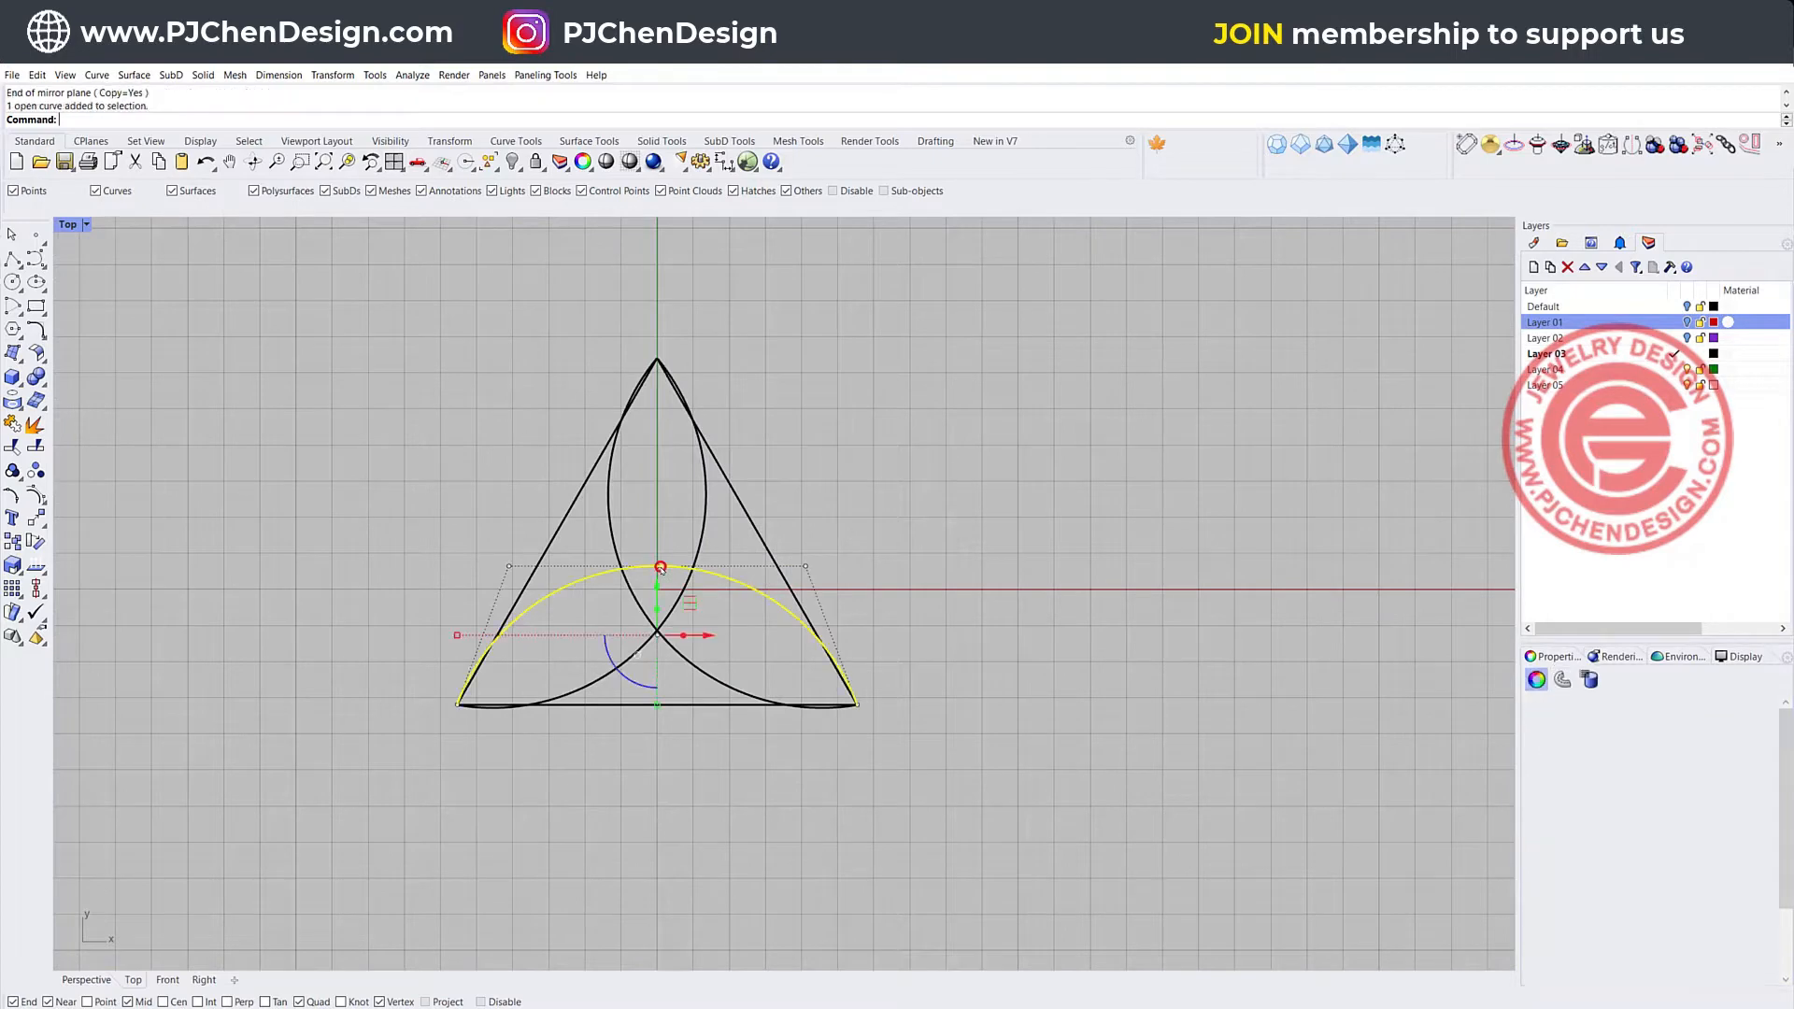
{"action": "left_click_drag", "start_coordinate": [424, 545], "coordinate": [944, 581]}
{"action": "left_click_drag", "start_coordinate": [656, 513], "coordinate": [656, 484]}
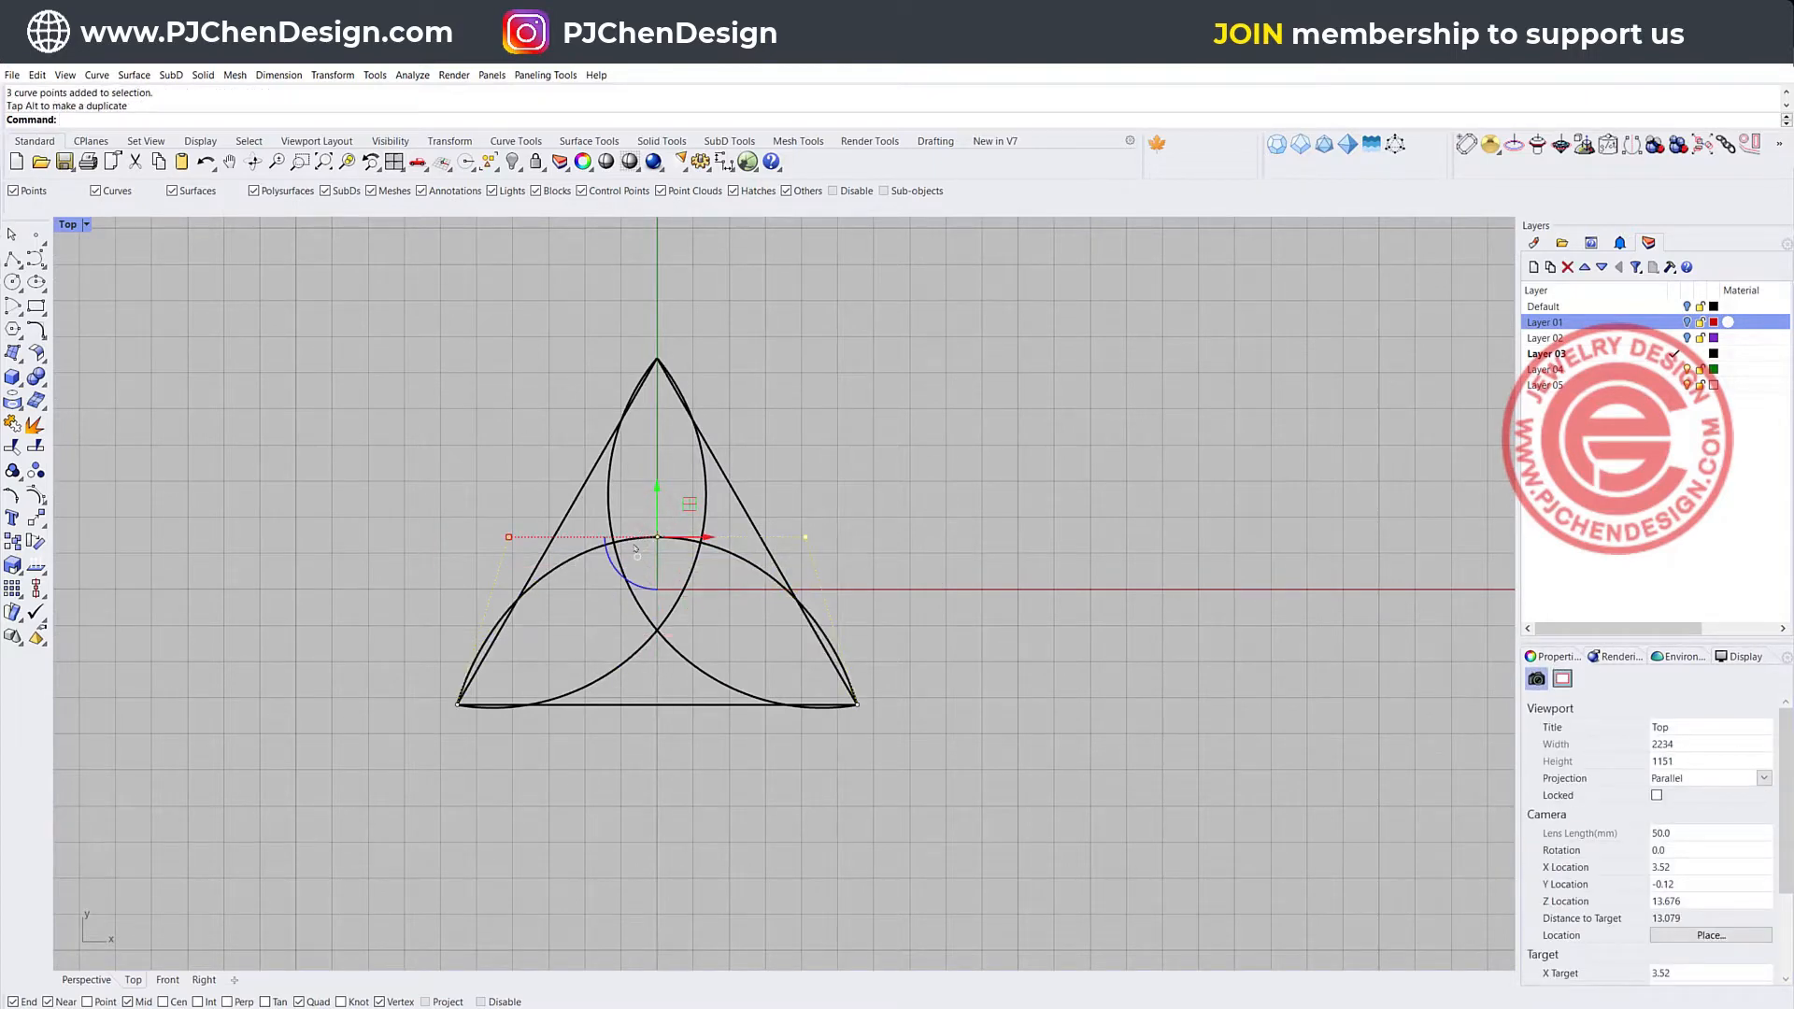
{"action": "left_click", "coordinate": [930, 506]}
{"action": "left_click", "coordinate": [680, 538]}
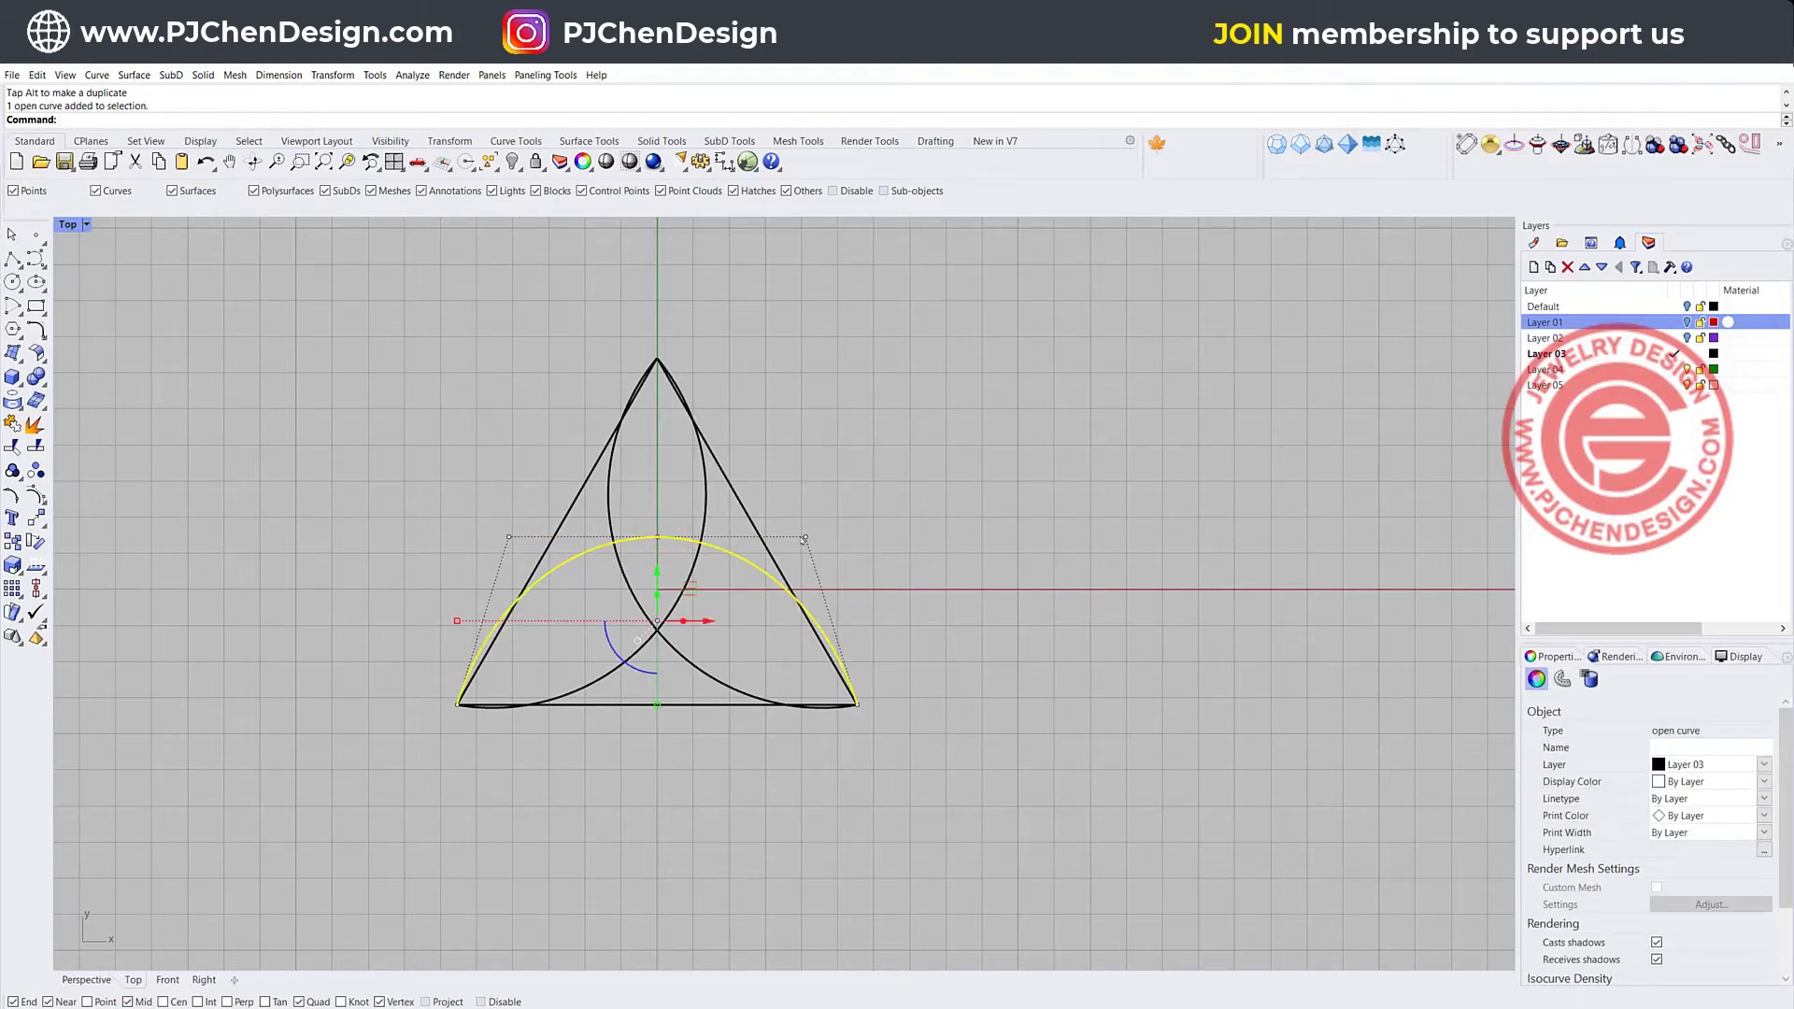
{"action": "left_click", "coordinate": [769, 435]}
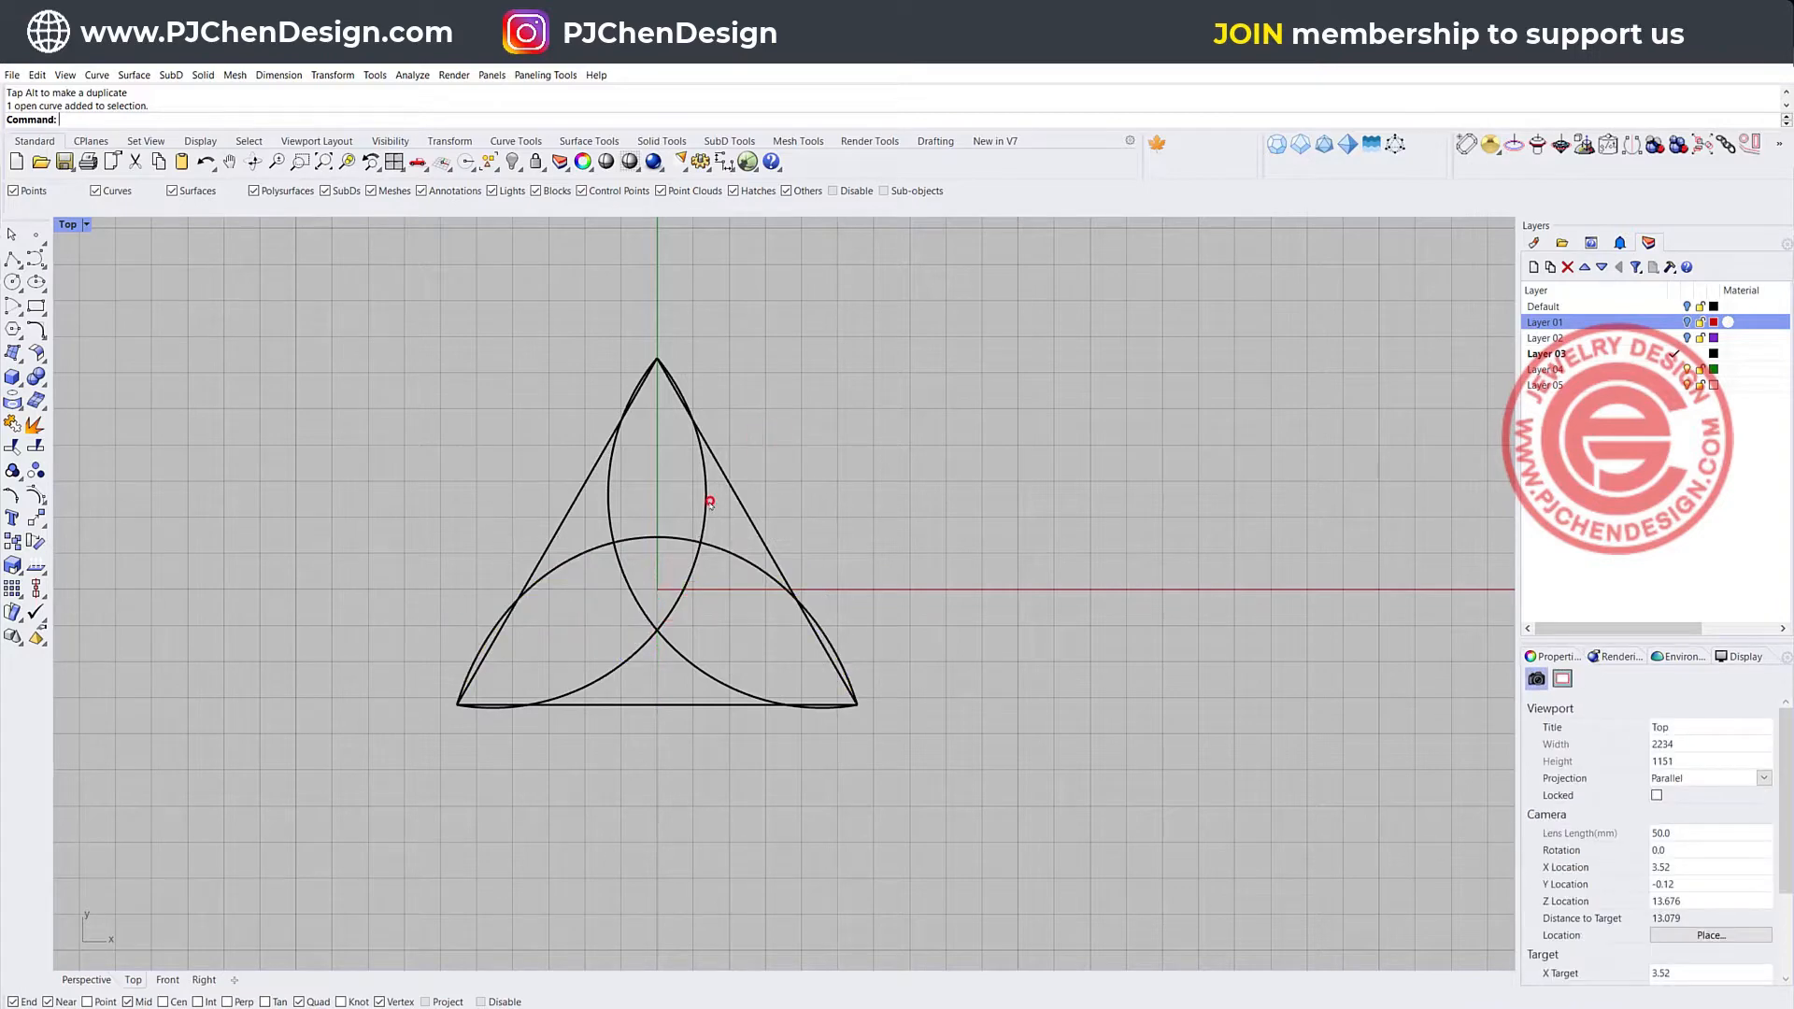
- Delete the two side arcs that meet at the triangle's apex, keeping only the arc over the base
{"action": "left_click", "coordinate": [710, 503]}
{"action": "key", "text": "Delete"}
{"action": "left_click", "coordinate": [610, 518]}
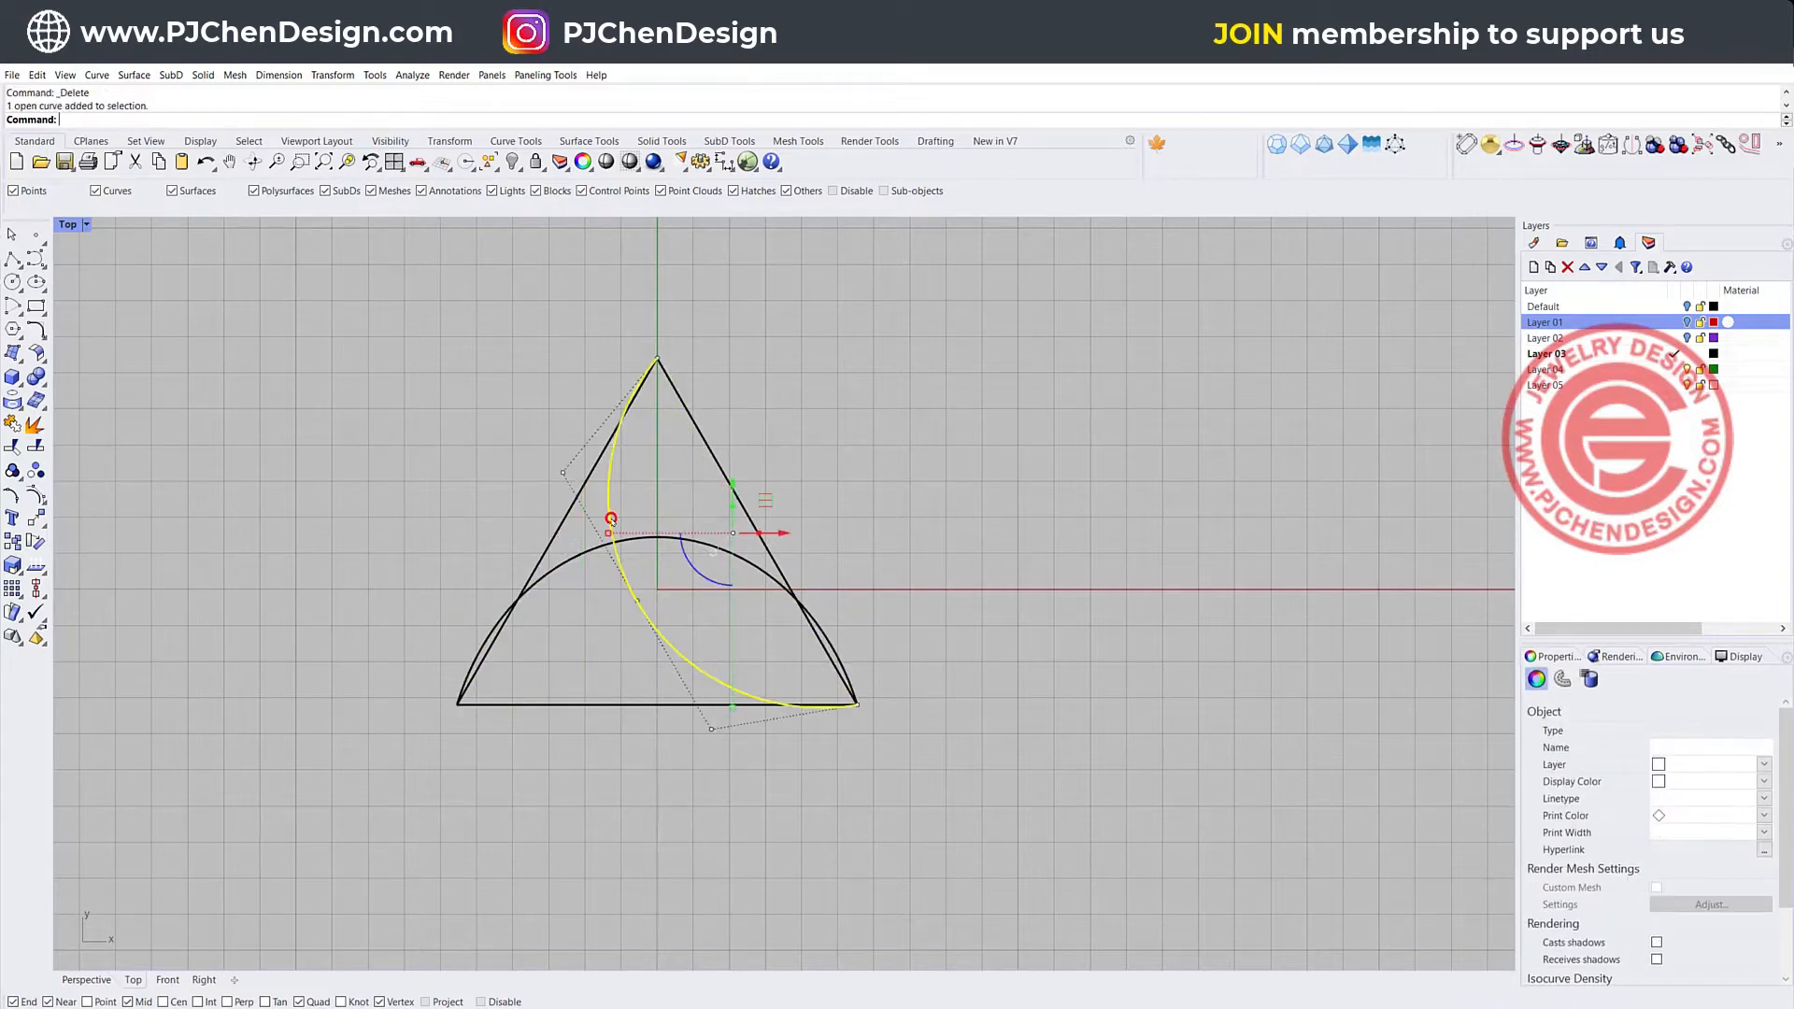
{"action": "key", "text": "Delete"}
- Scale the base arc's three upper control points slightly outward horizontally to widen its shoulders
{"action": "left_click", "coordinate": [610, 541]}
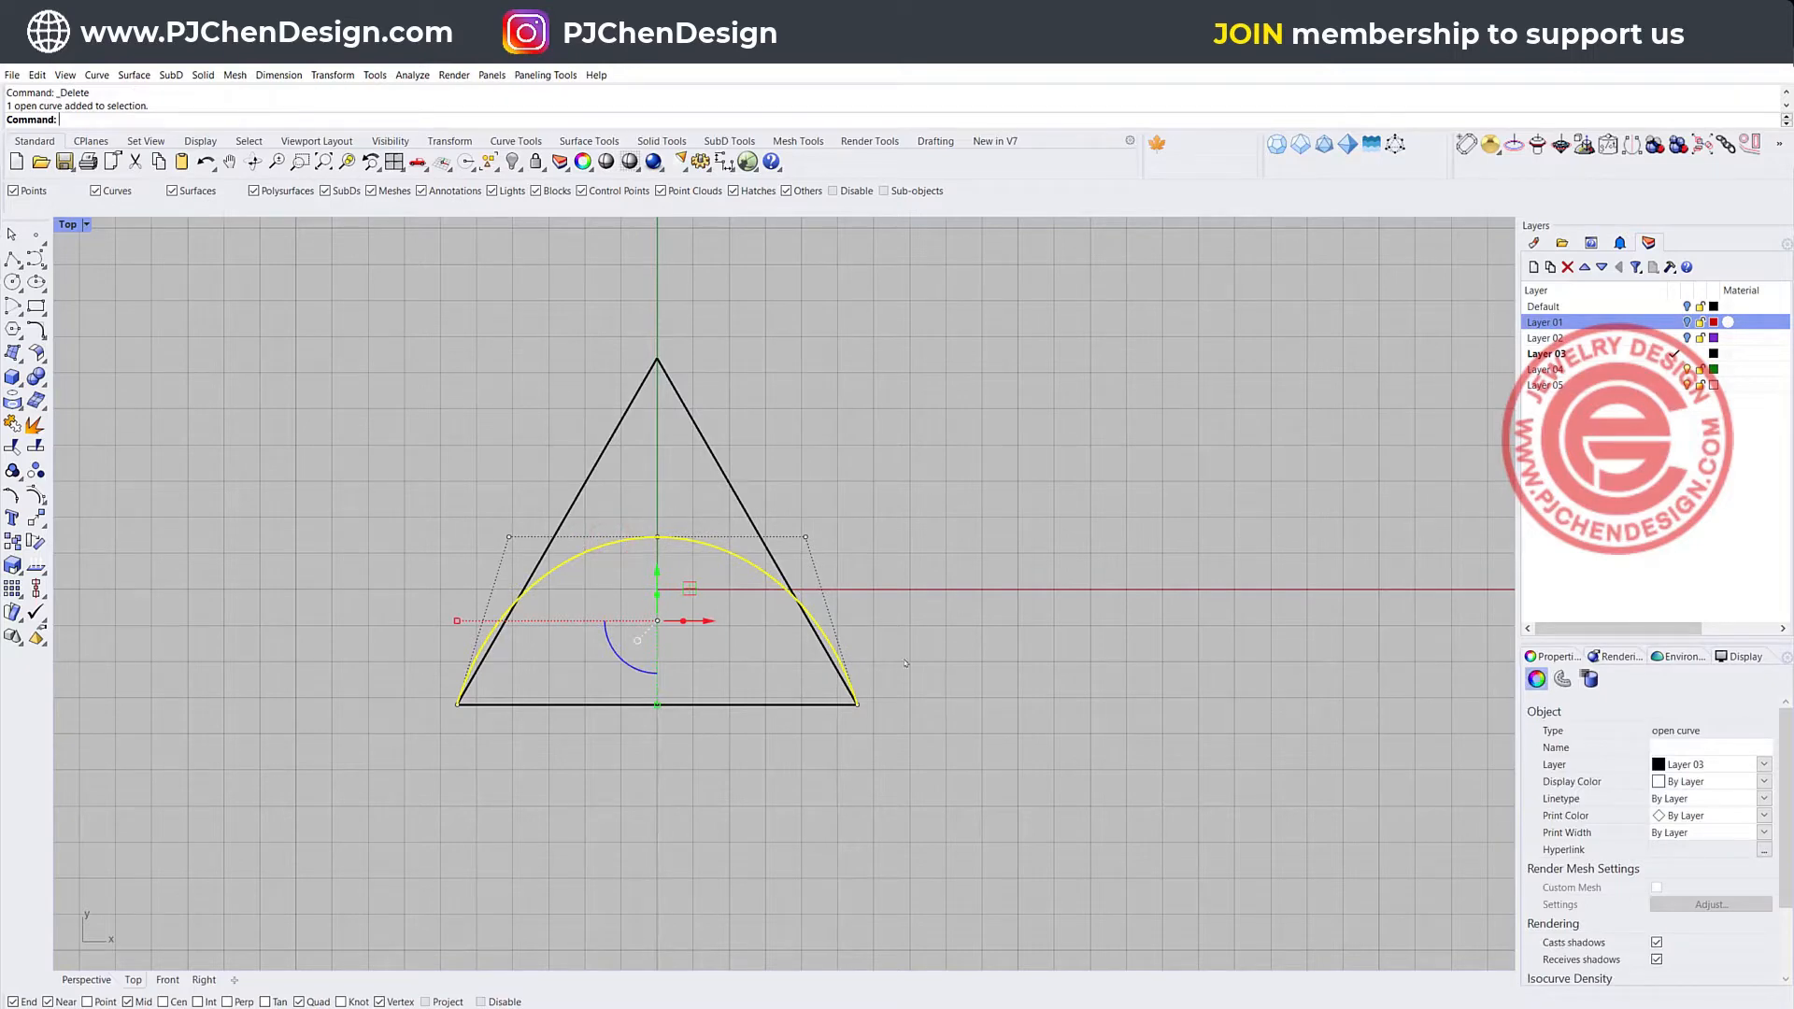
{"action": "left_click_drag", "start_coordinate": [456, 520], "coordinate": [869, 548]}
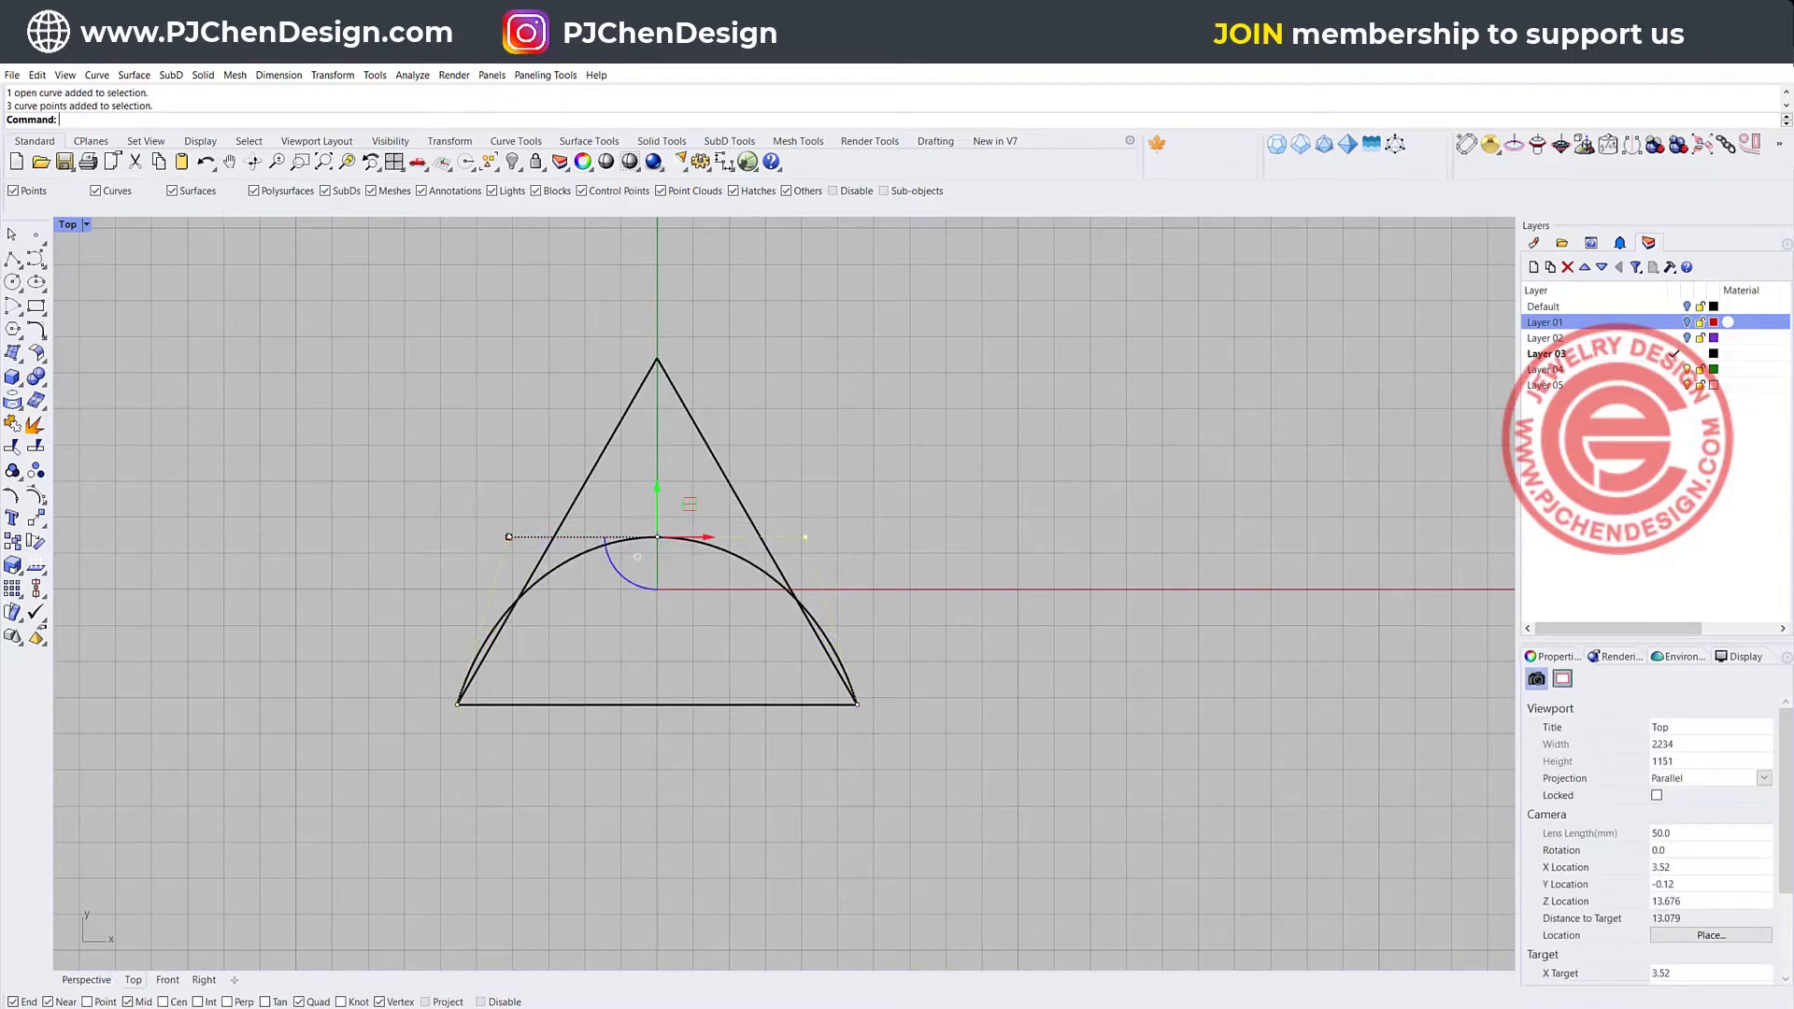
{"action": "left_click_drag", "start_coordinate": [508, 534], "coordinate": [489, 535]}
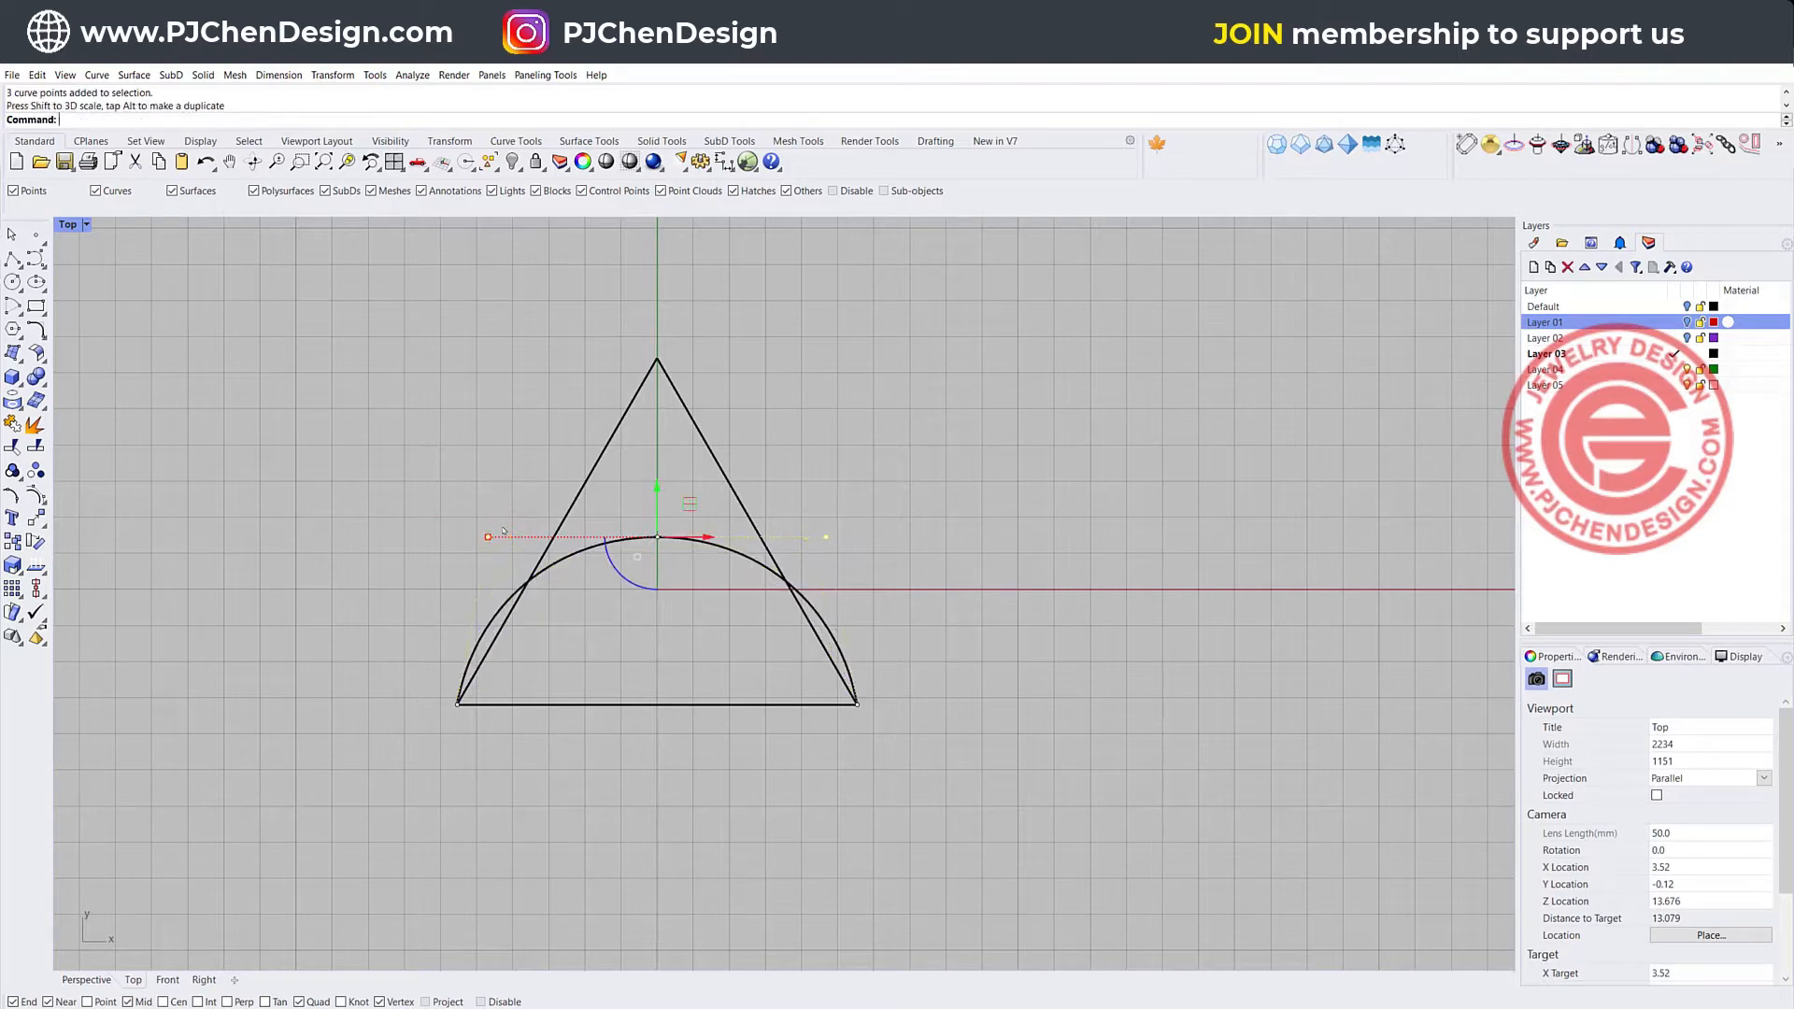
{"action": "left_click", "coordinate": [900, 542]}
- Rebuild the base arc with a point count of 7 and degree 3
{"action": "left_click", "coordinate": [660, 529]}
{"action": "left_click", "coordinate": [687, 540]}
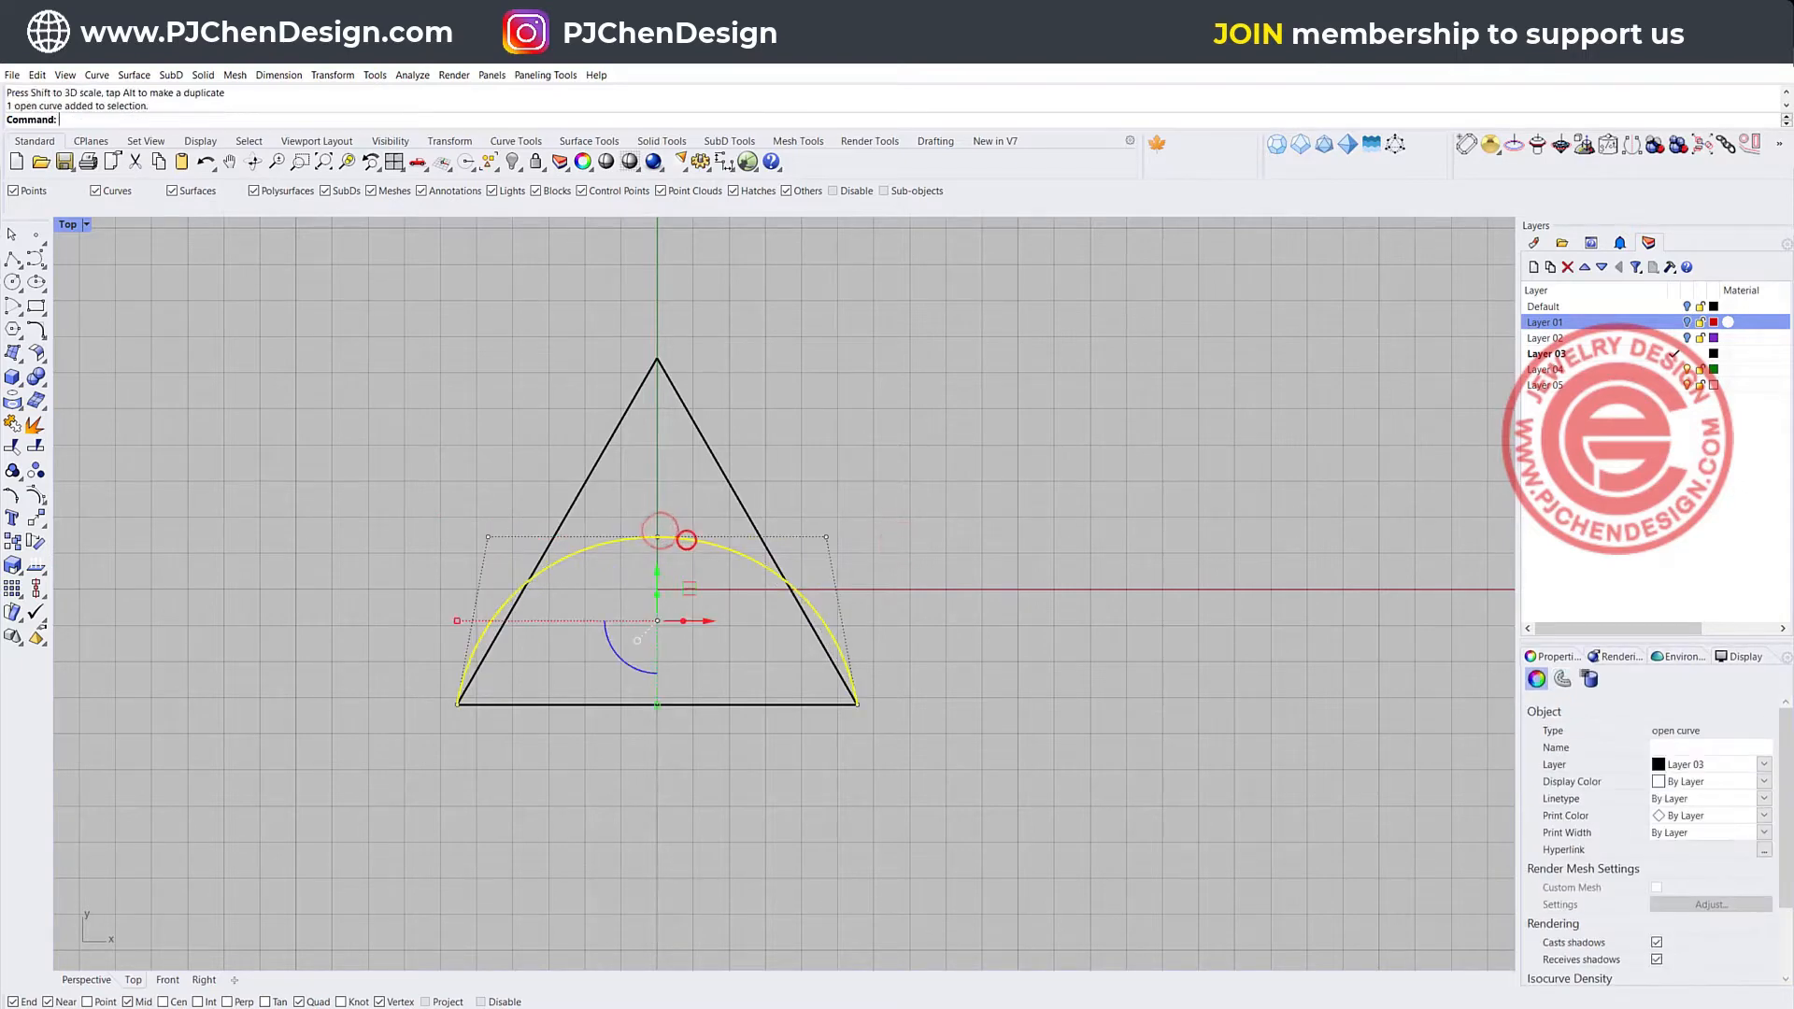
{"action": "type", "text": "Rebuild"}
{"action": "key", "text": "Return"}
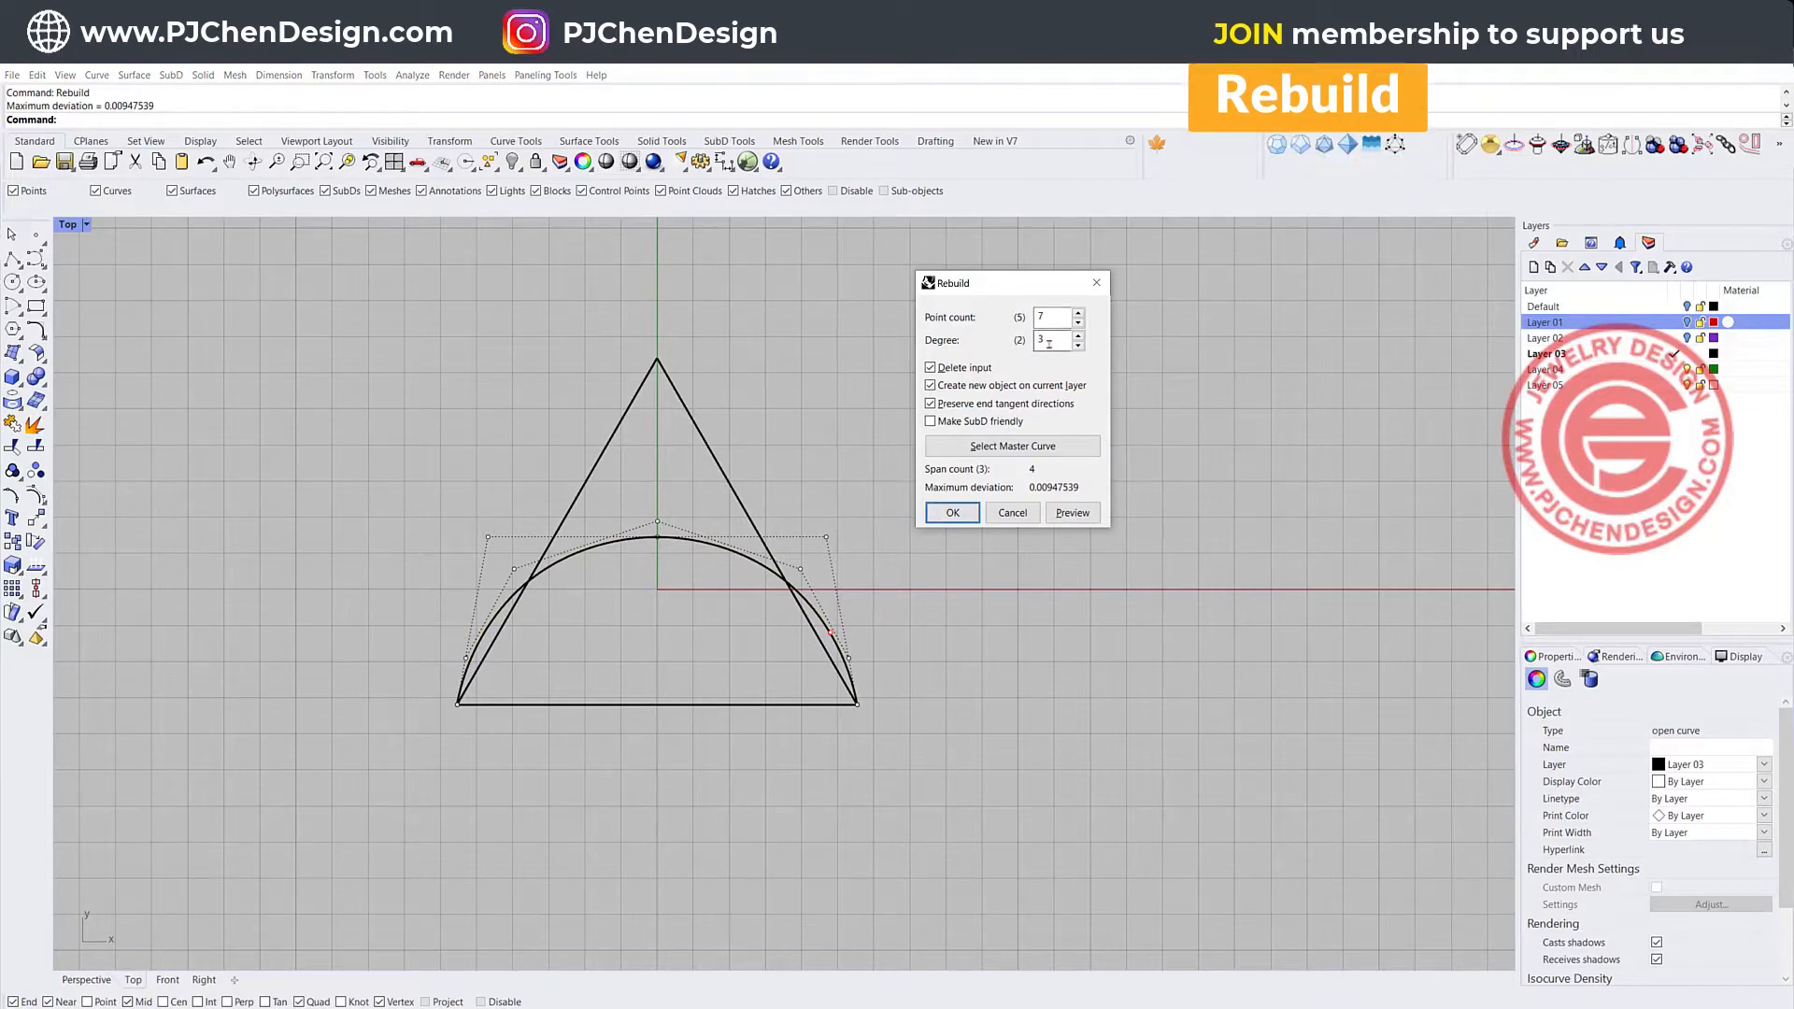
{"action": "left_click", "coordinate": [952, 512]}
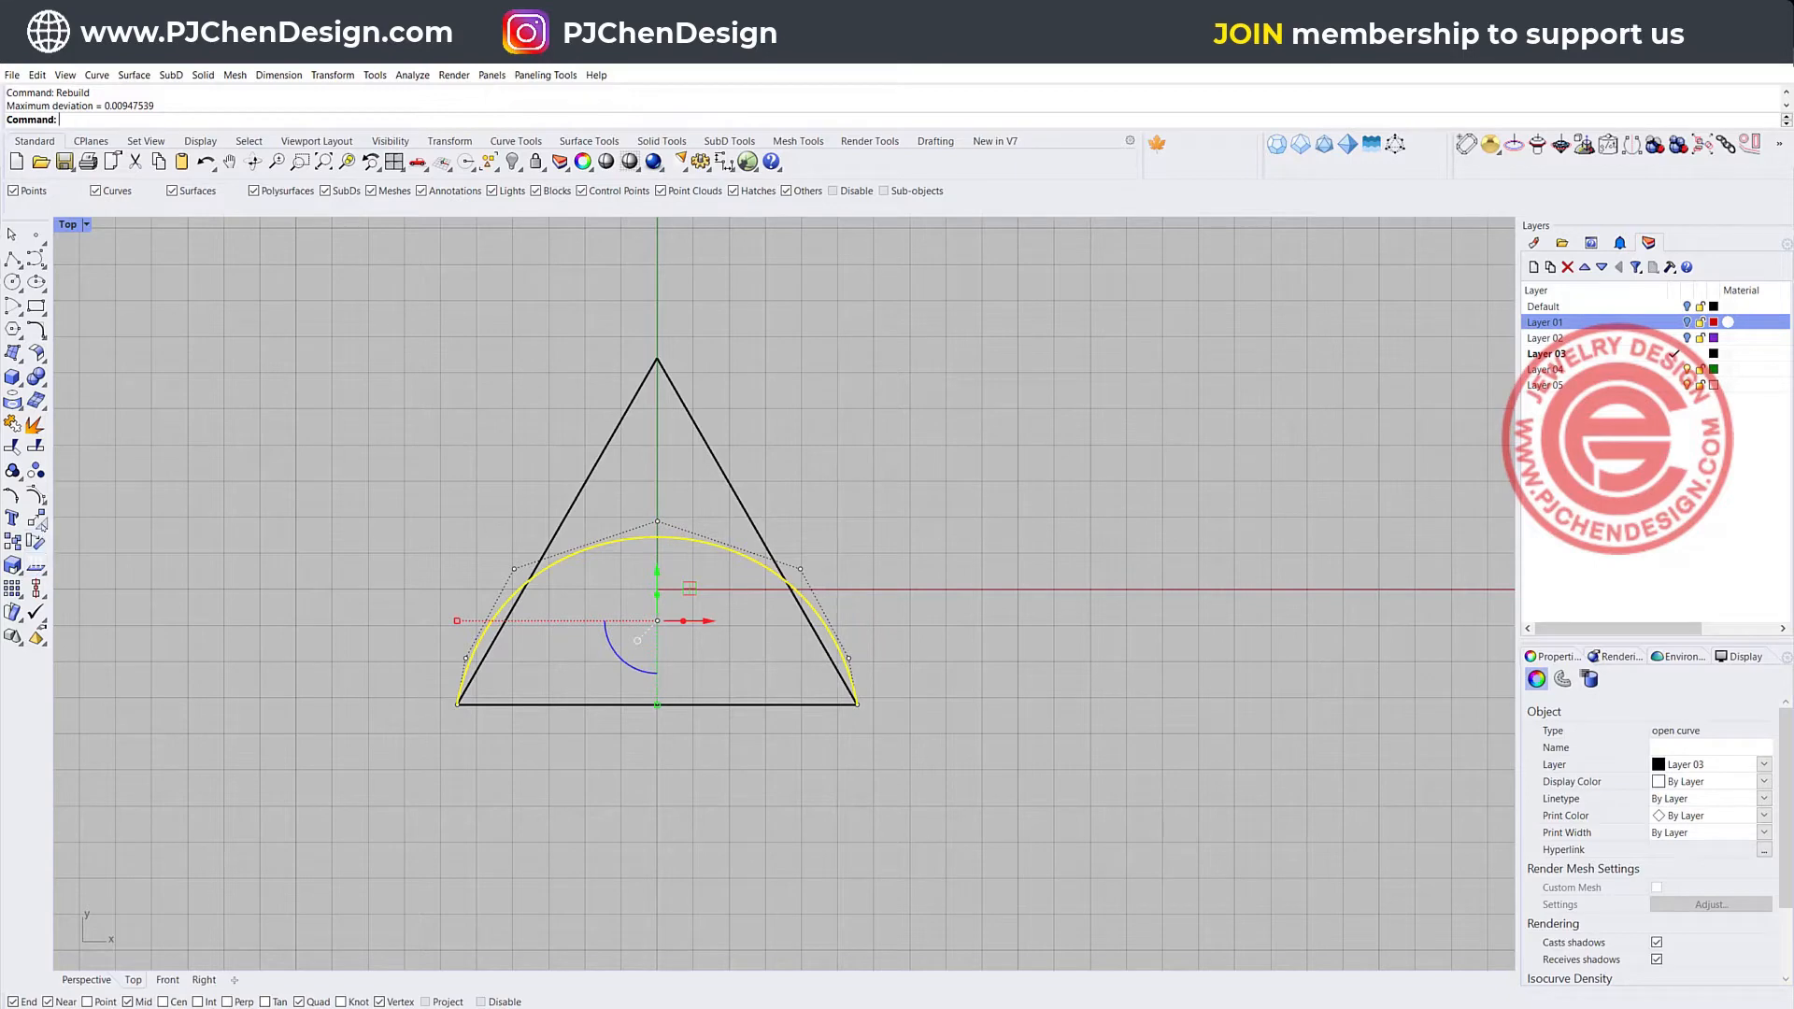
- Mirror a copy of the rebuilt arc across the line from the triangle's lower-right corner to the opposite side's midpoint
{"action": "left_click", "coordinate": [35, 541]}
{"action": "left_click", "coordinate": [61, 545]}
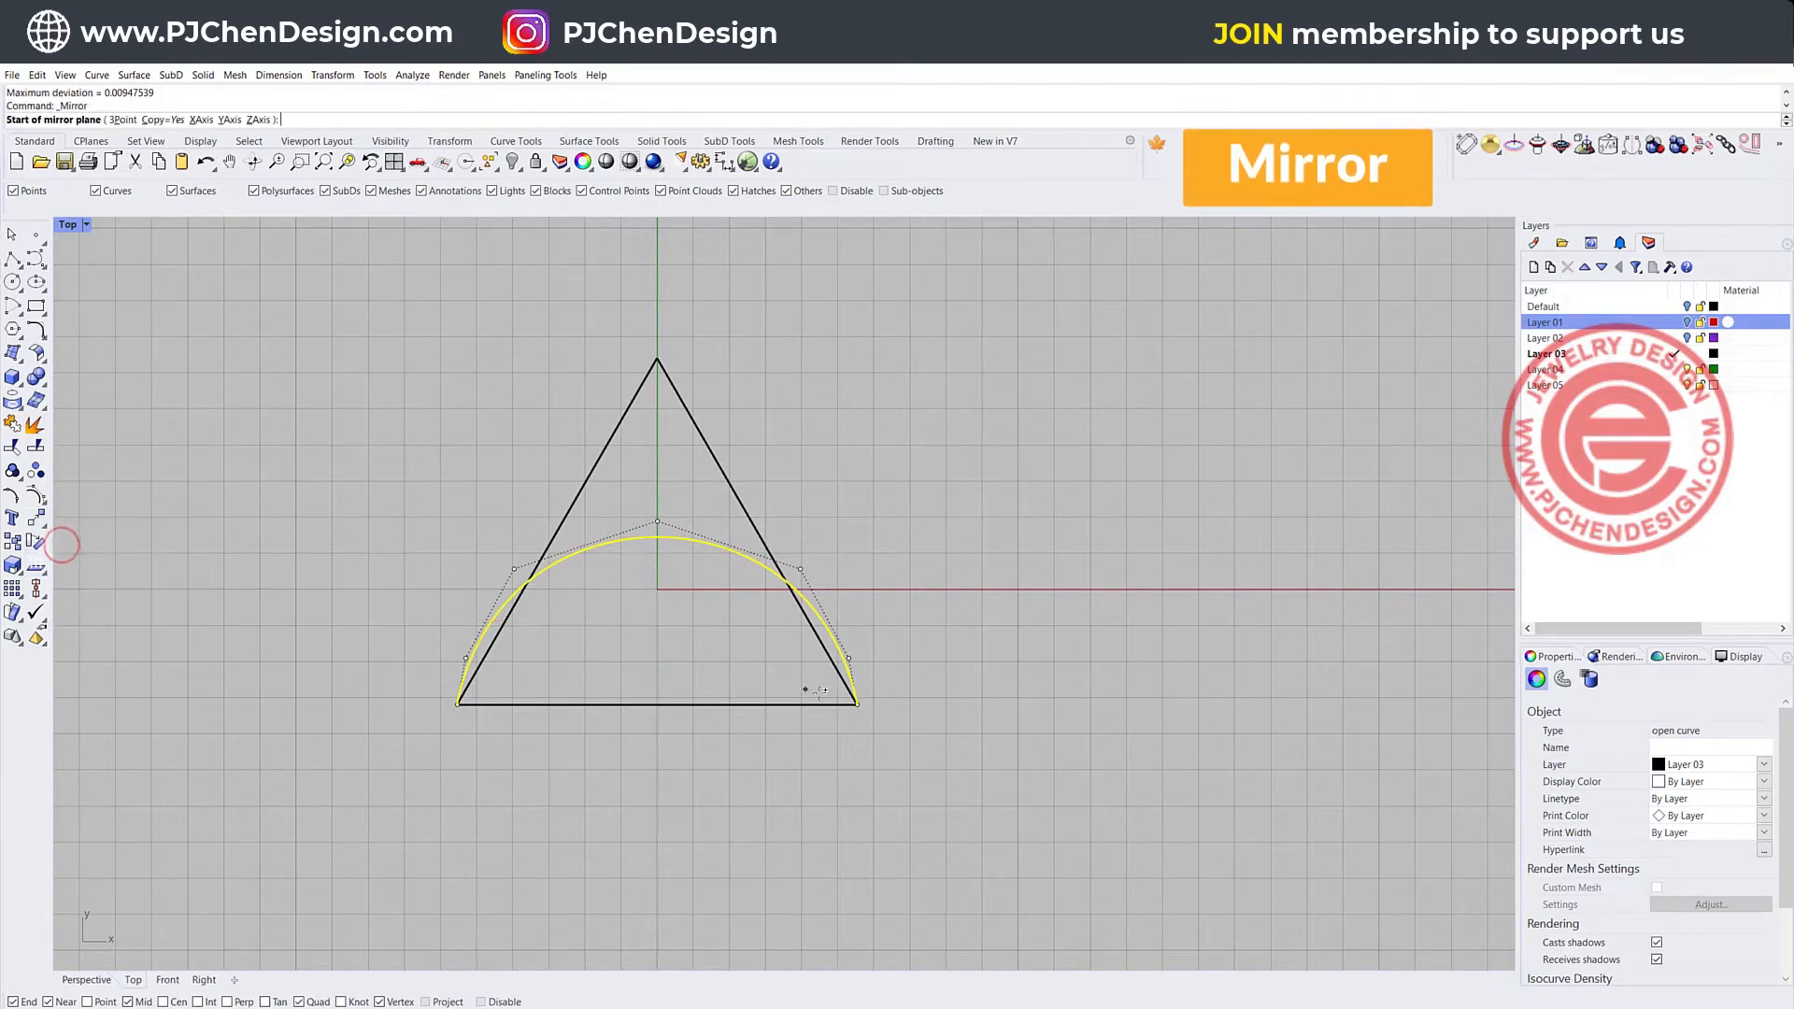
{"action": "left_click", "coordinate": [854, 706]}
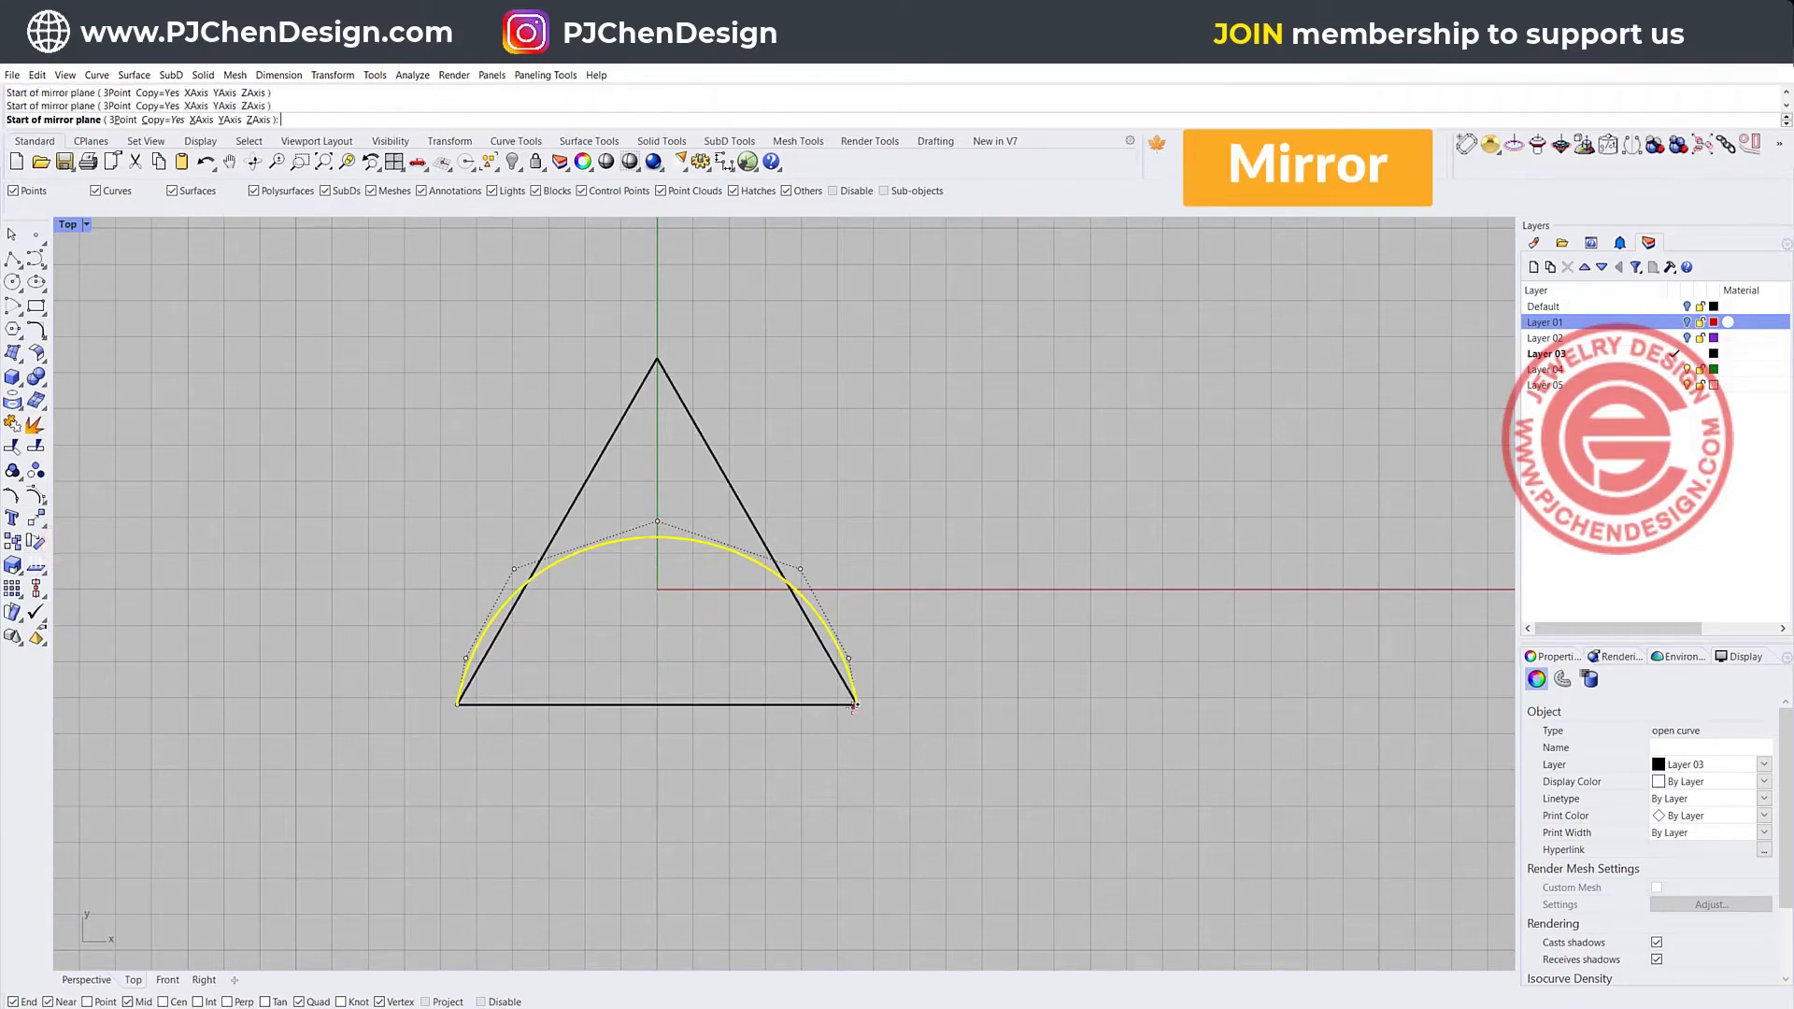
{"action": "left_click", "coordinate": [563, 523]}
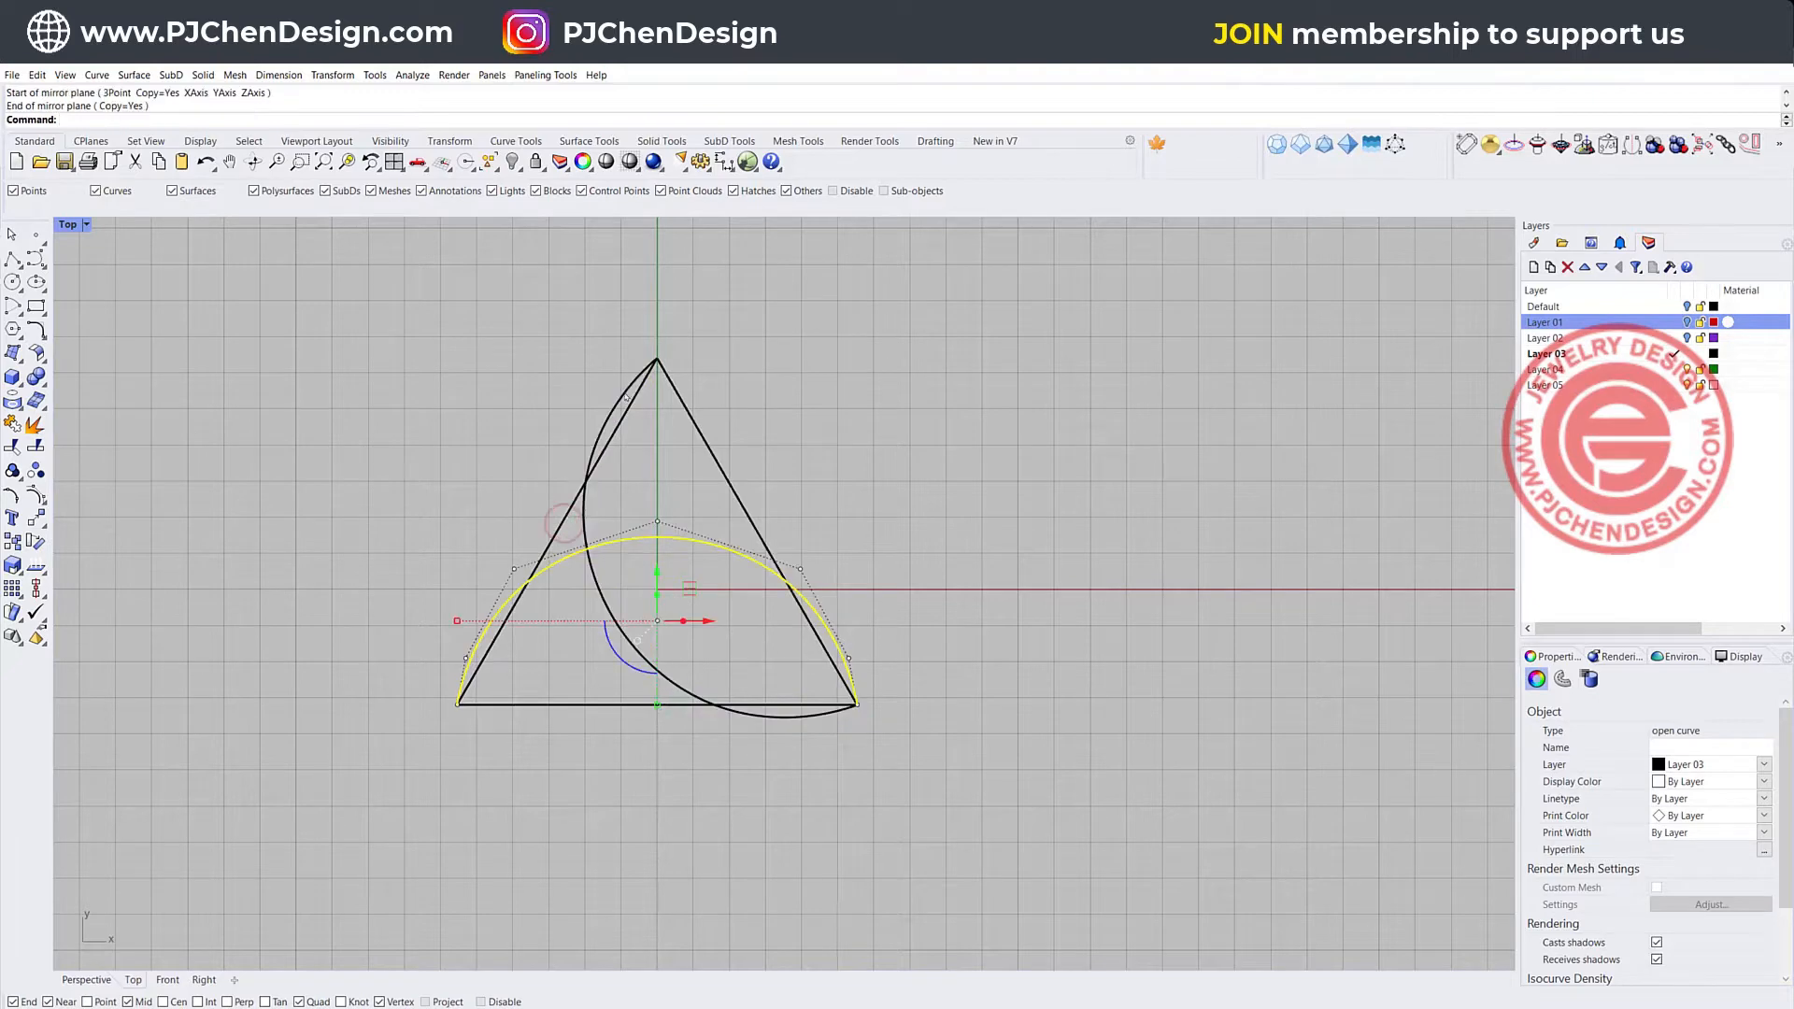
- Mirror a copy of the left side arc across the vertical line from the apex to the base's midpoint
{"action": "left_click", "coordinate": [624, 387]}
{"action": "key", "text": "Return"}
{"action": "left_click", "coordinate": [657, 360]}
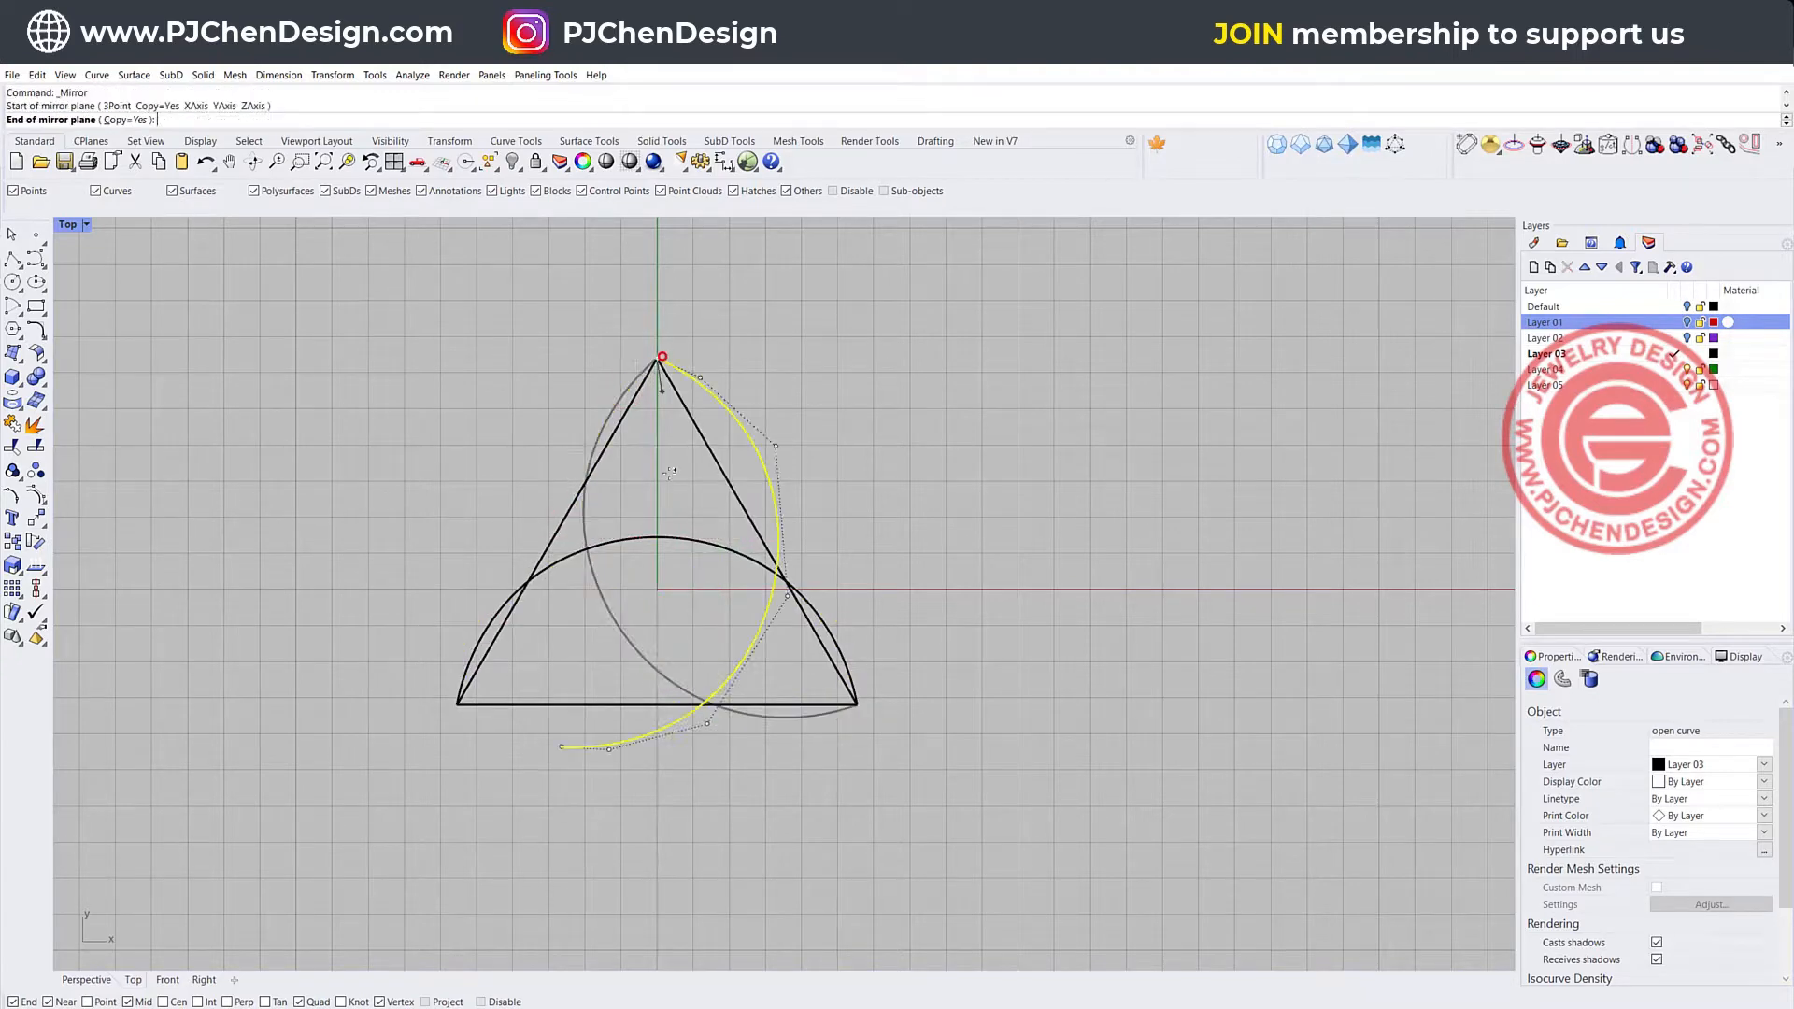
{"action": "left_click", "coordinate": [654, 699]}
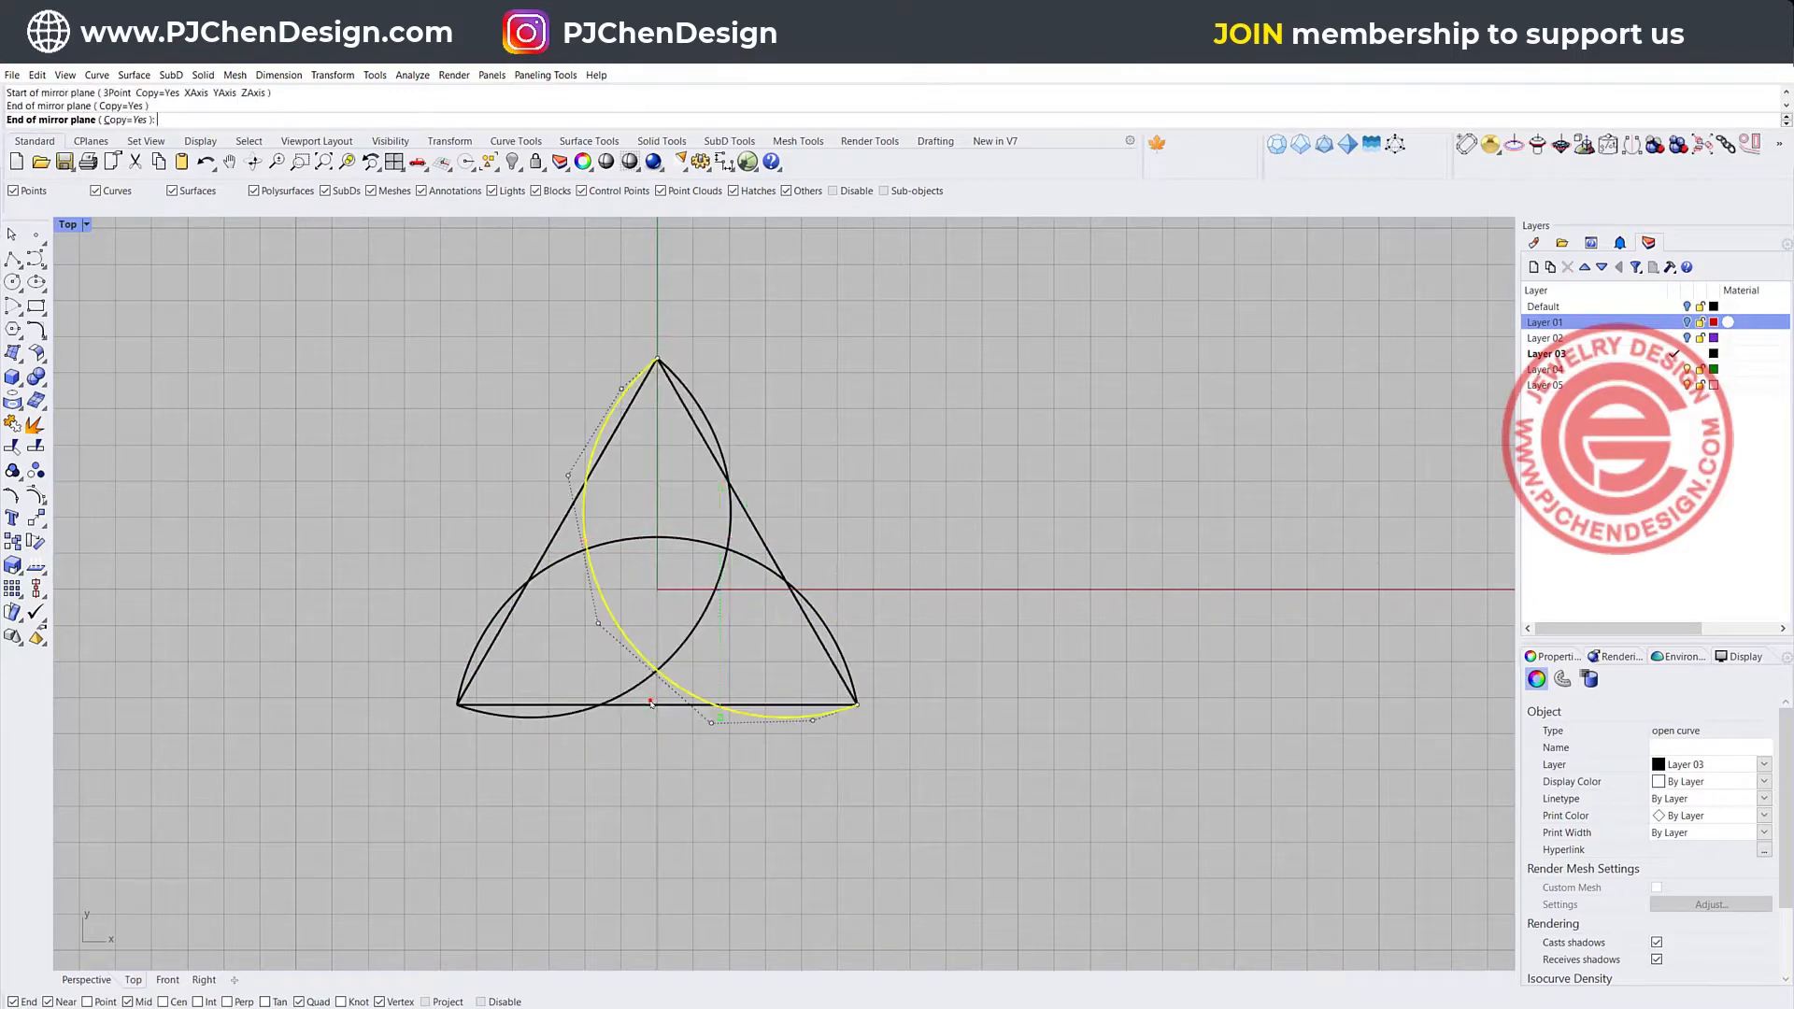
- Hide the construction triangle, leaving the three arcs on display
{"action": "left_click", "coordinate": [811, 447]}
{"action": "left_click", "coordinate": [759, 534]}
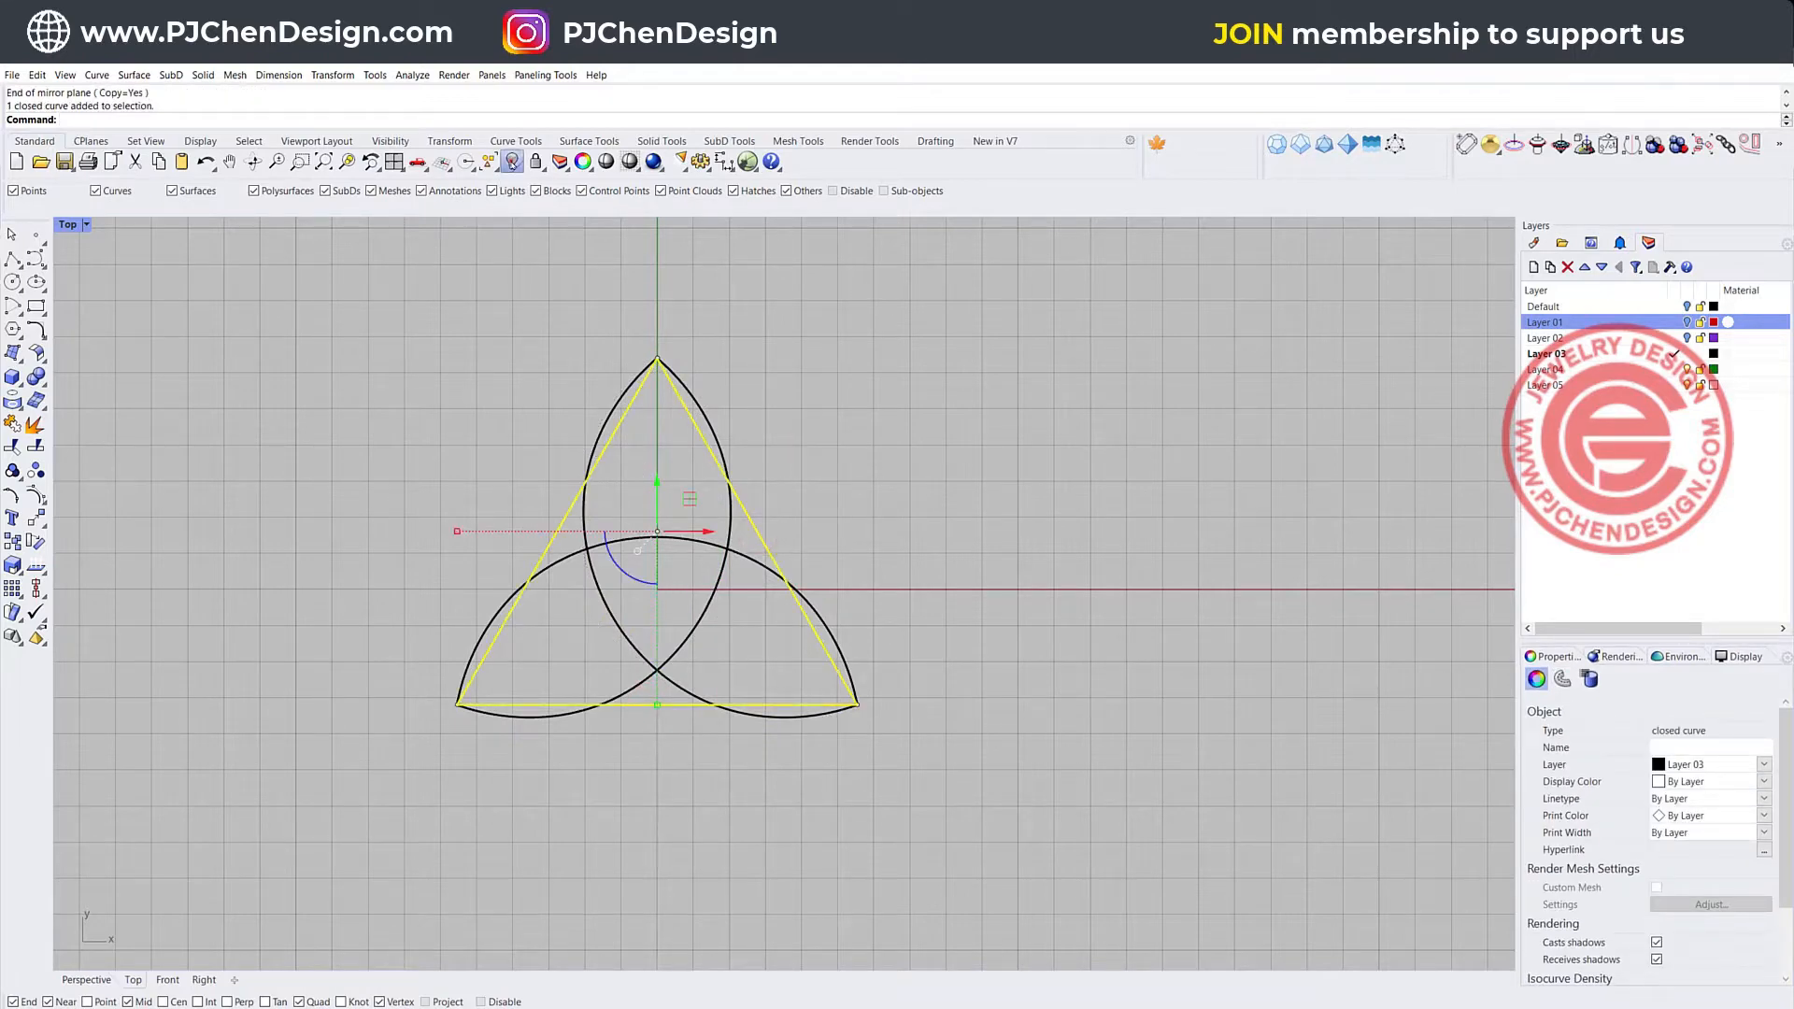
{"action": "left_click", "coordinate": [512, 161]}
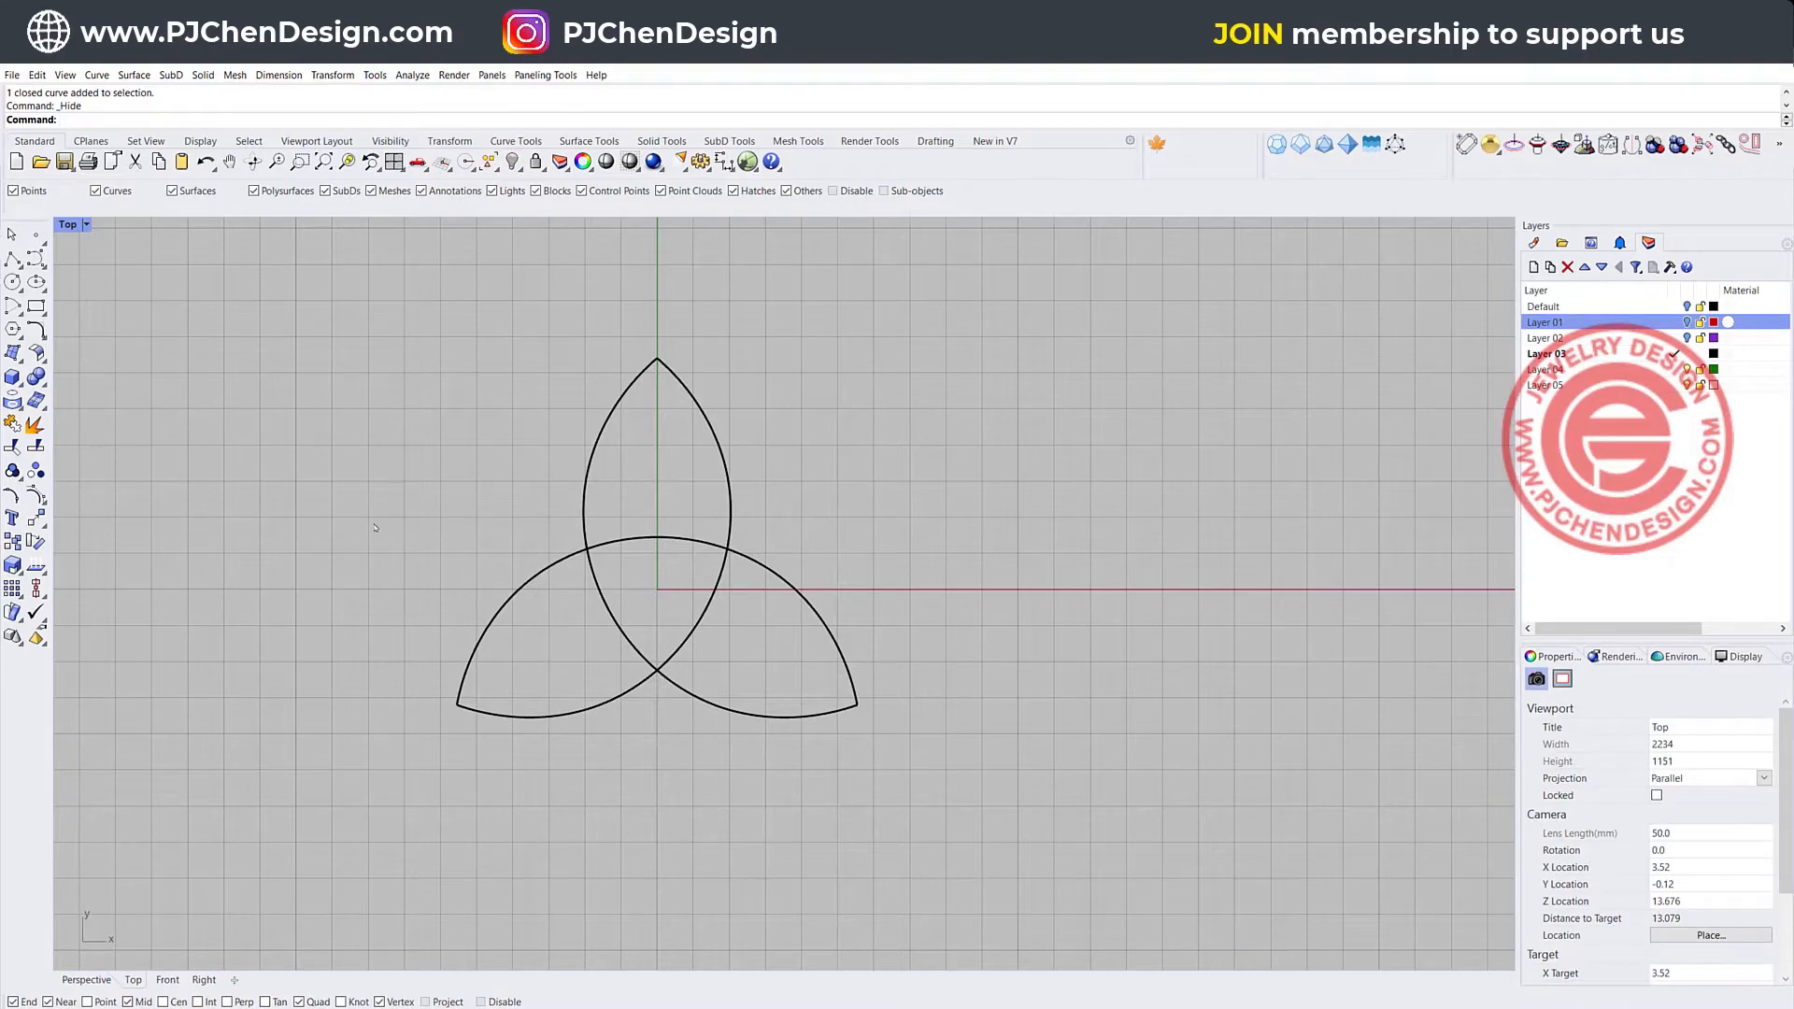
- Switch from the maximized Top viewport to a maximized Perspective viewport
{"action": "double_click", "coordinate": [68, 225]}
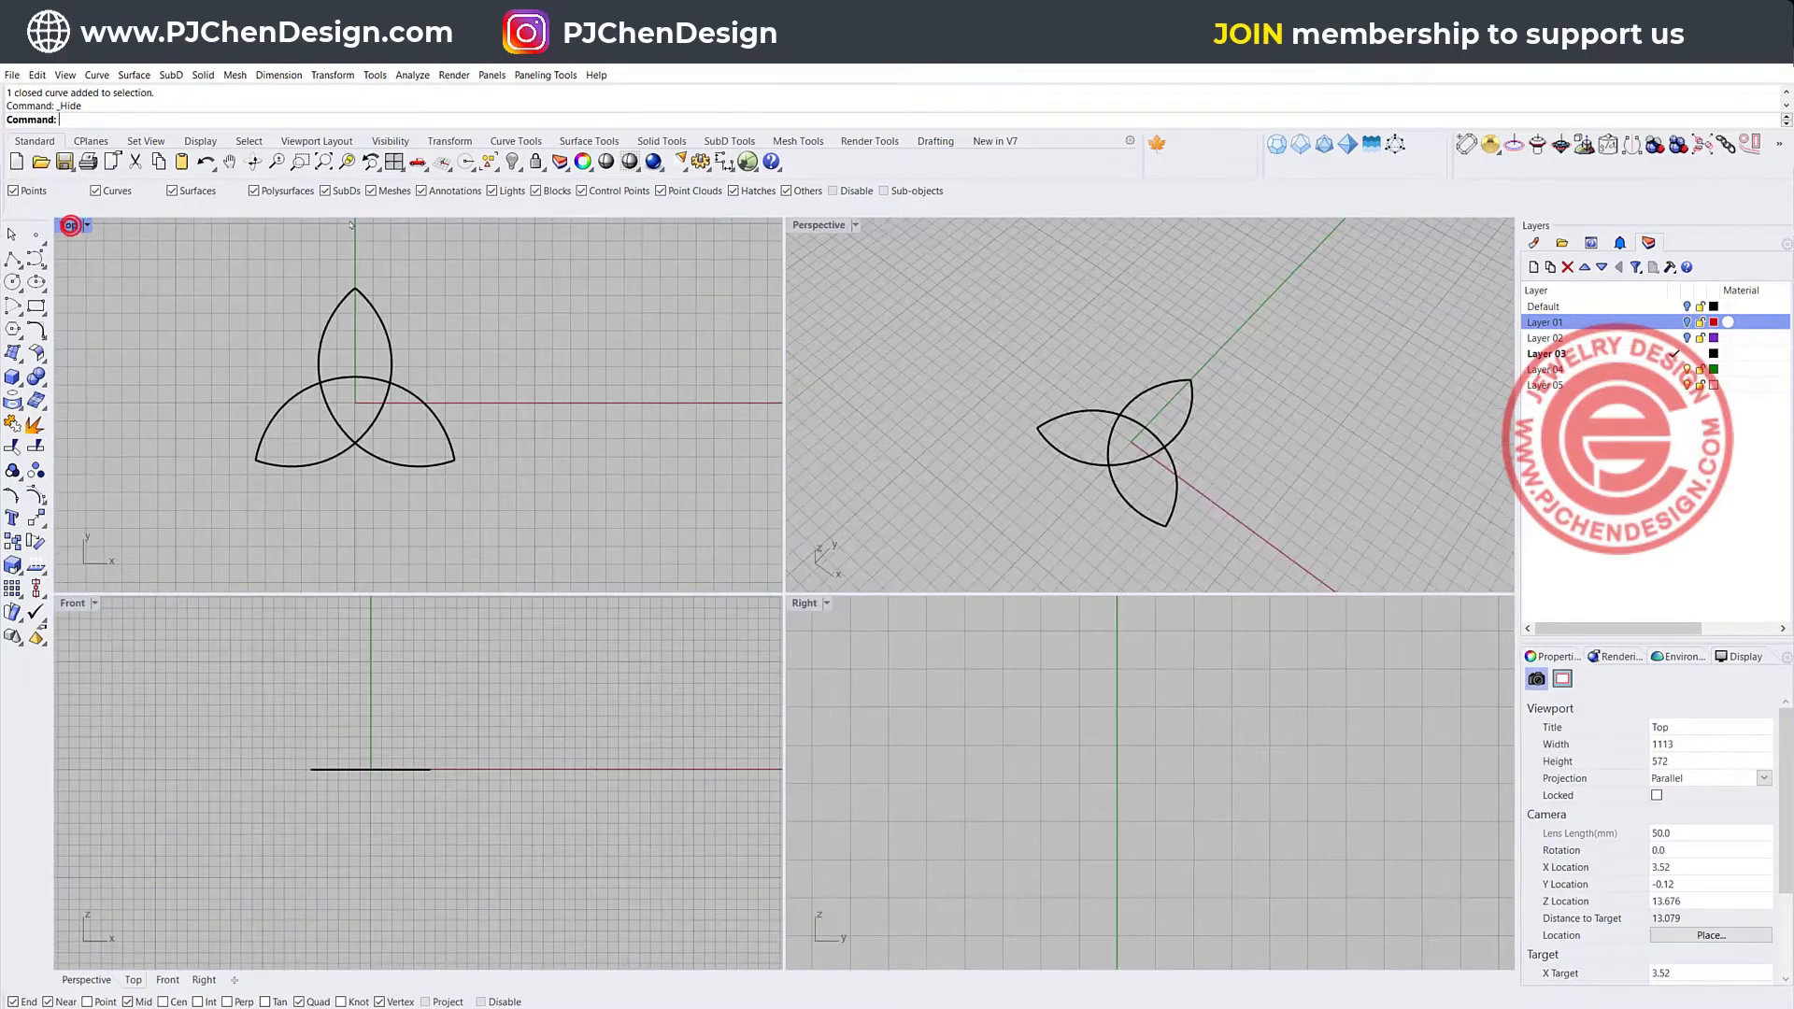
{"action": "left_click", "coordinate": [827, 225]}
{"action": "double_click", "coordinate": [827, 225]}
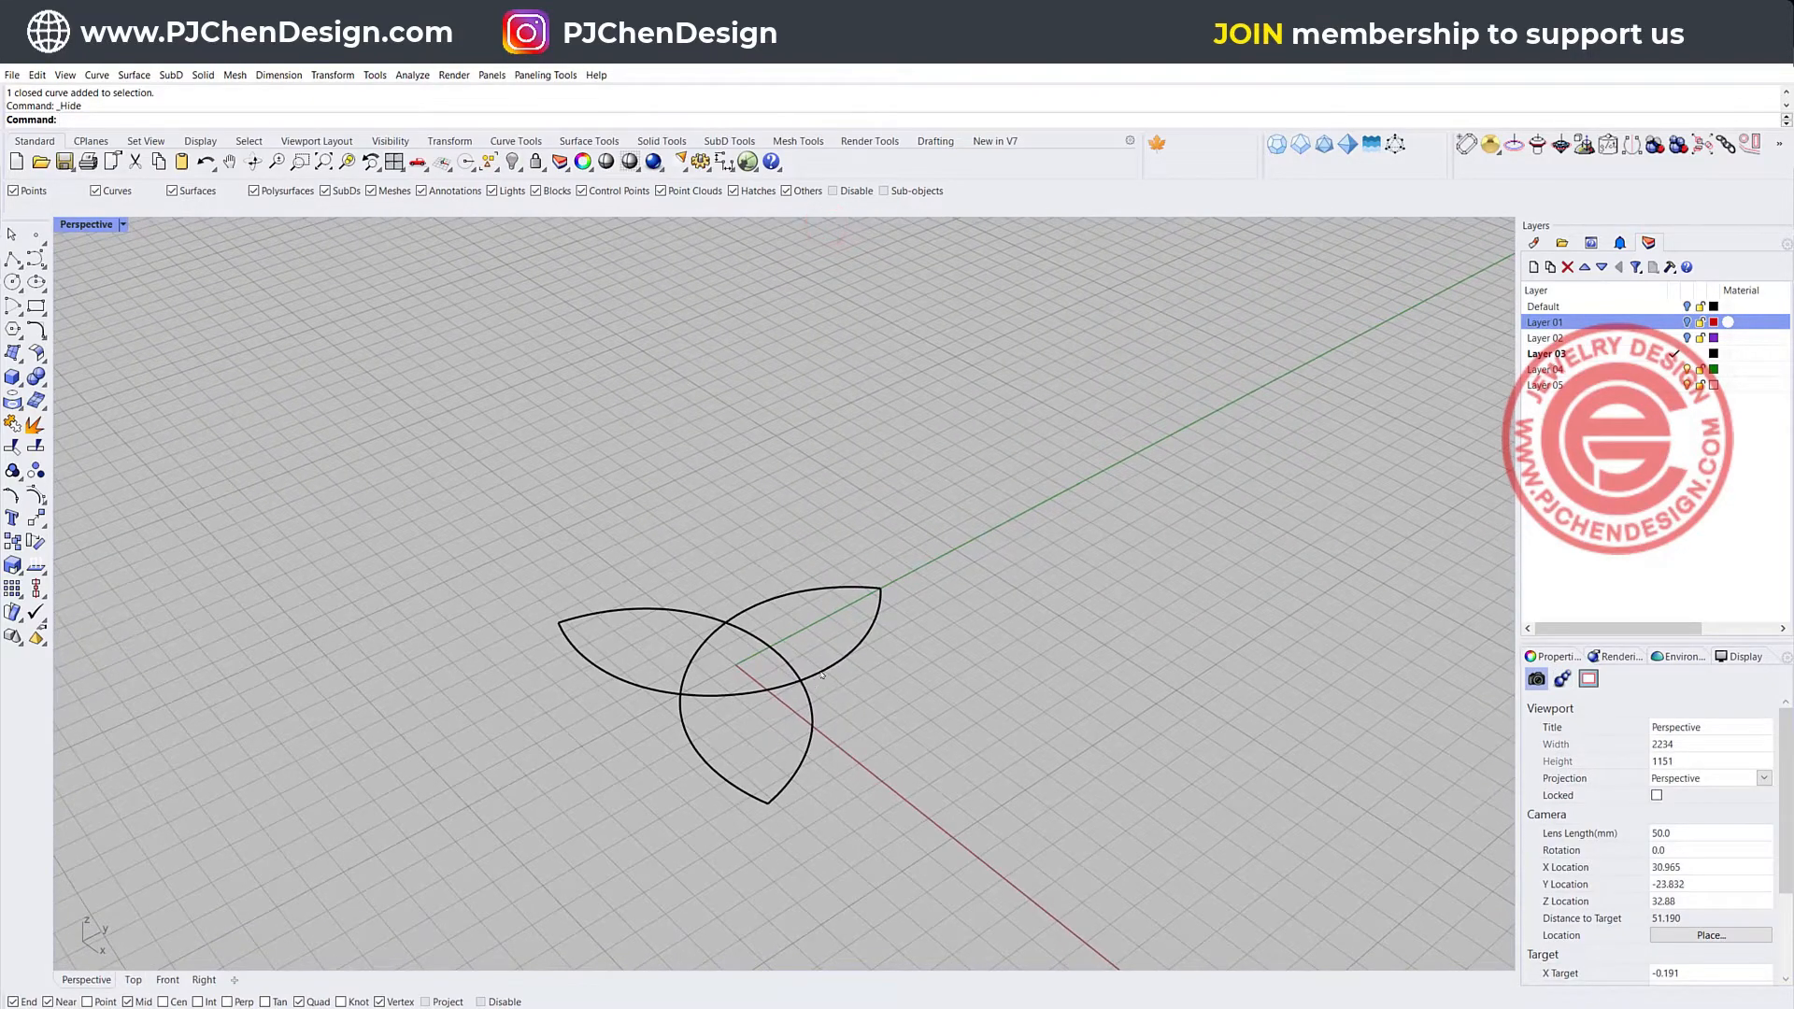
- Raise the middle control point and its apex-side neighbour vertically on the arc from the apex to the lower-left tip
{"action": "left_click", "coordinate": [821, 673]}
{"action": "scroll", "coordinate": [815, 682], "scroll_direction": "up", "scroll_amount": 3}
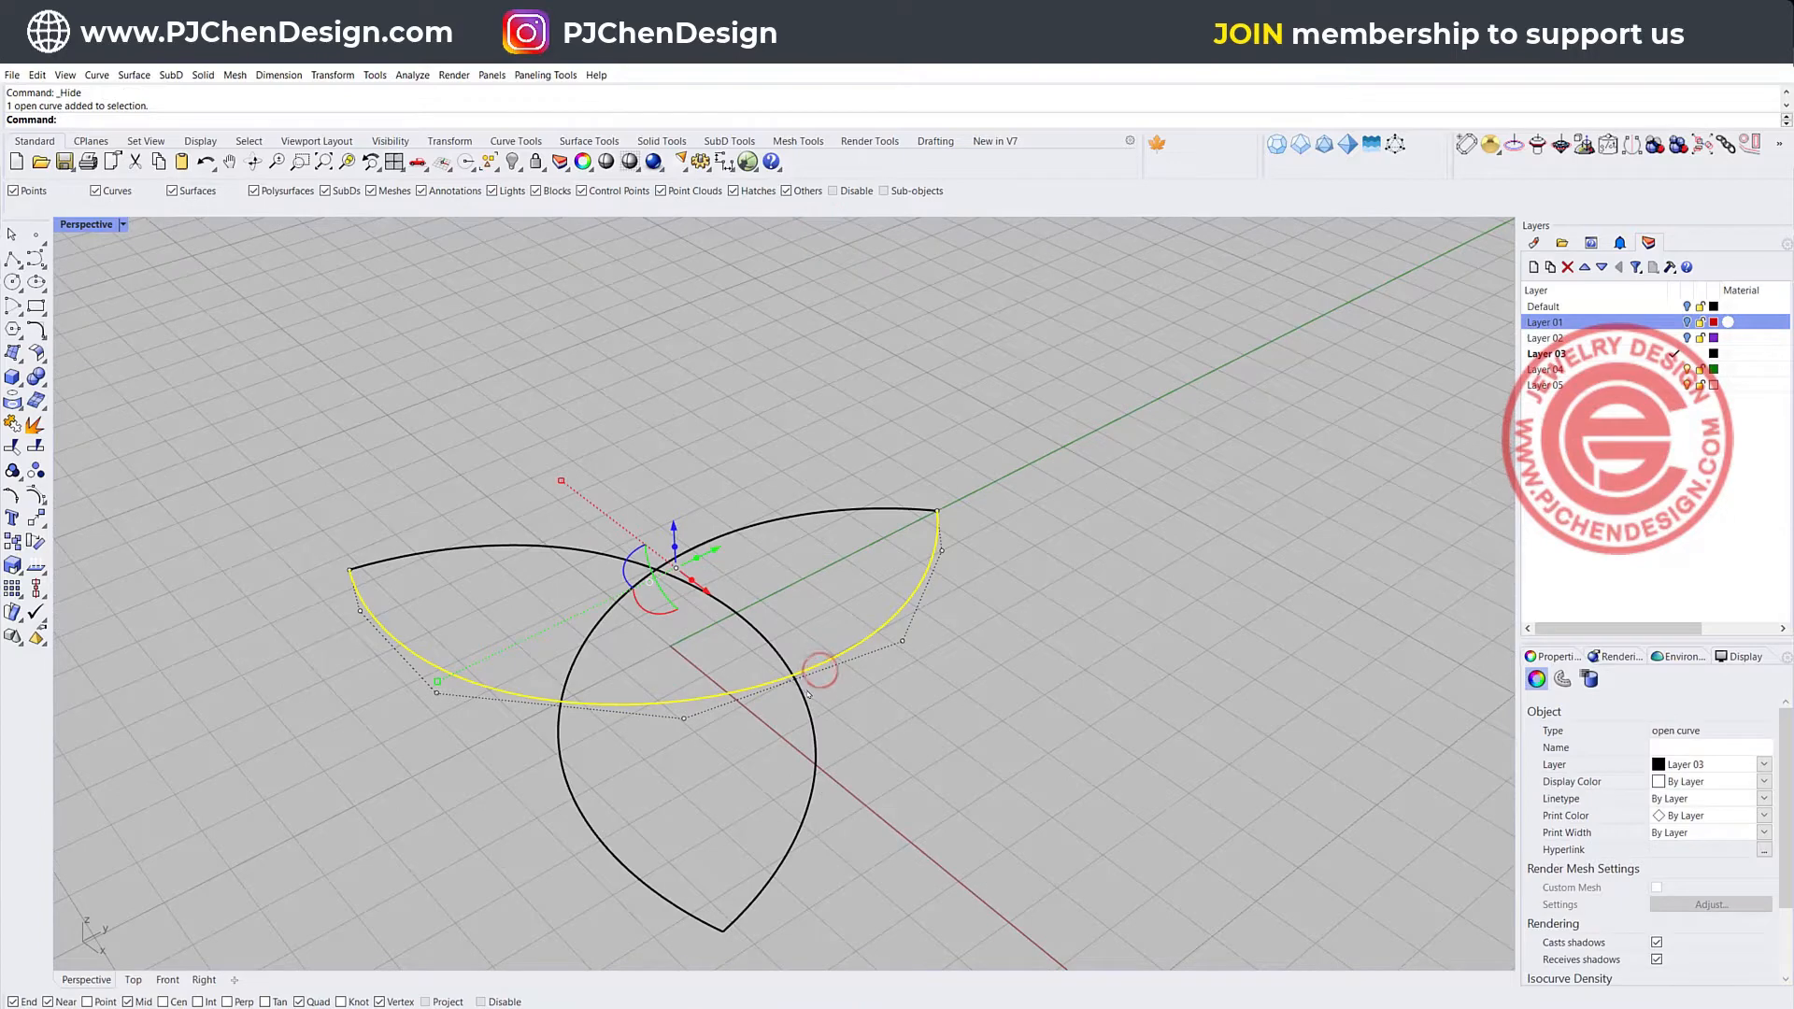
{"action": "left_click", "coordinate": [685, 721]}
{"action": "left_click", "coordinate": [902, 640], "text": "shift"}
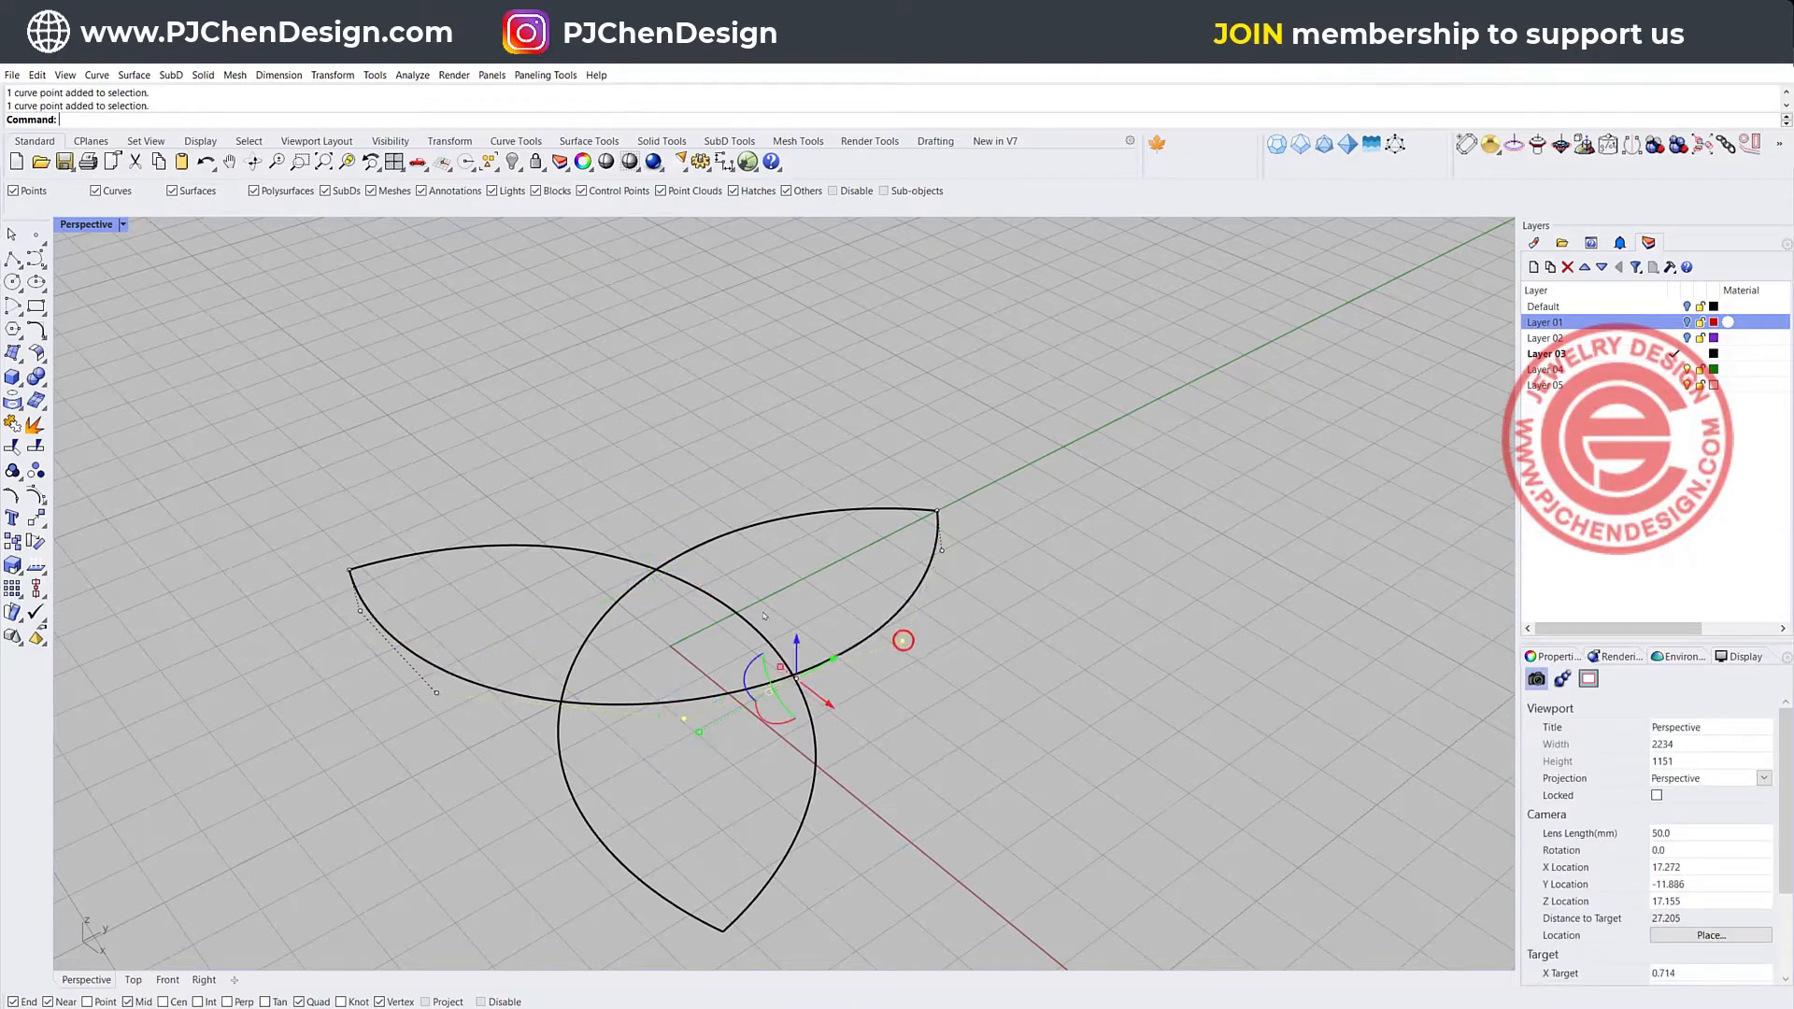
{"action": "left_click_drag", "start_coordinate": [796, 643], "coordinate": [799, 585]}
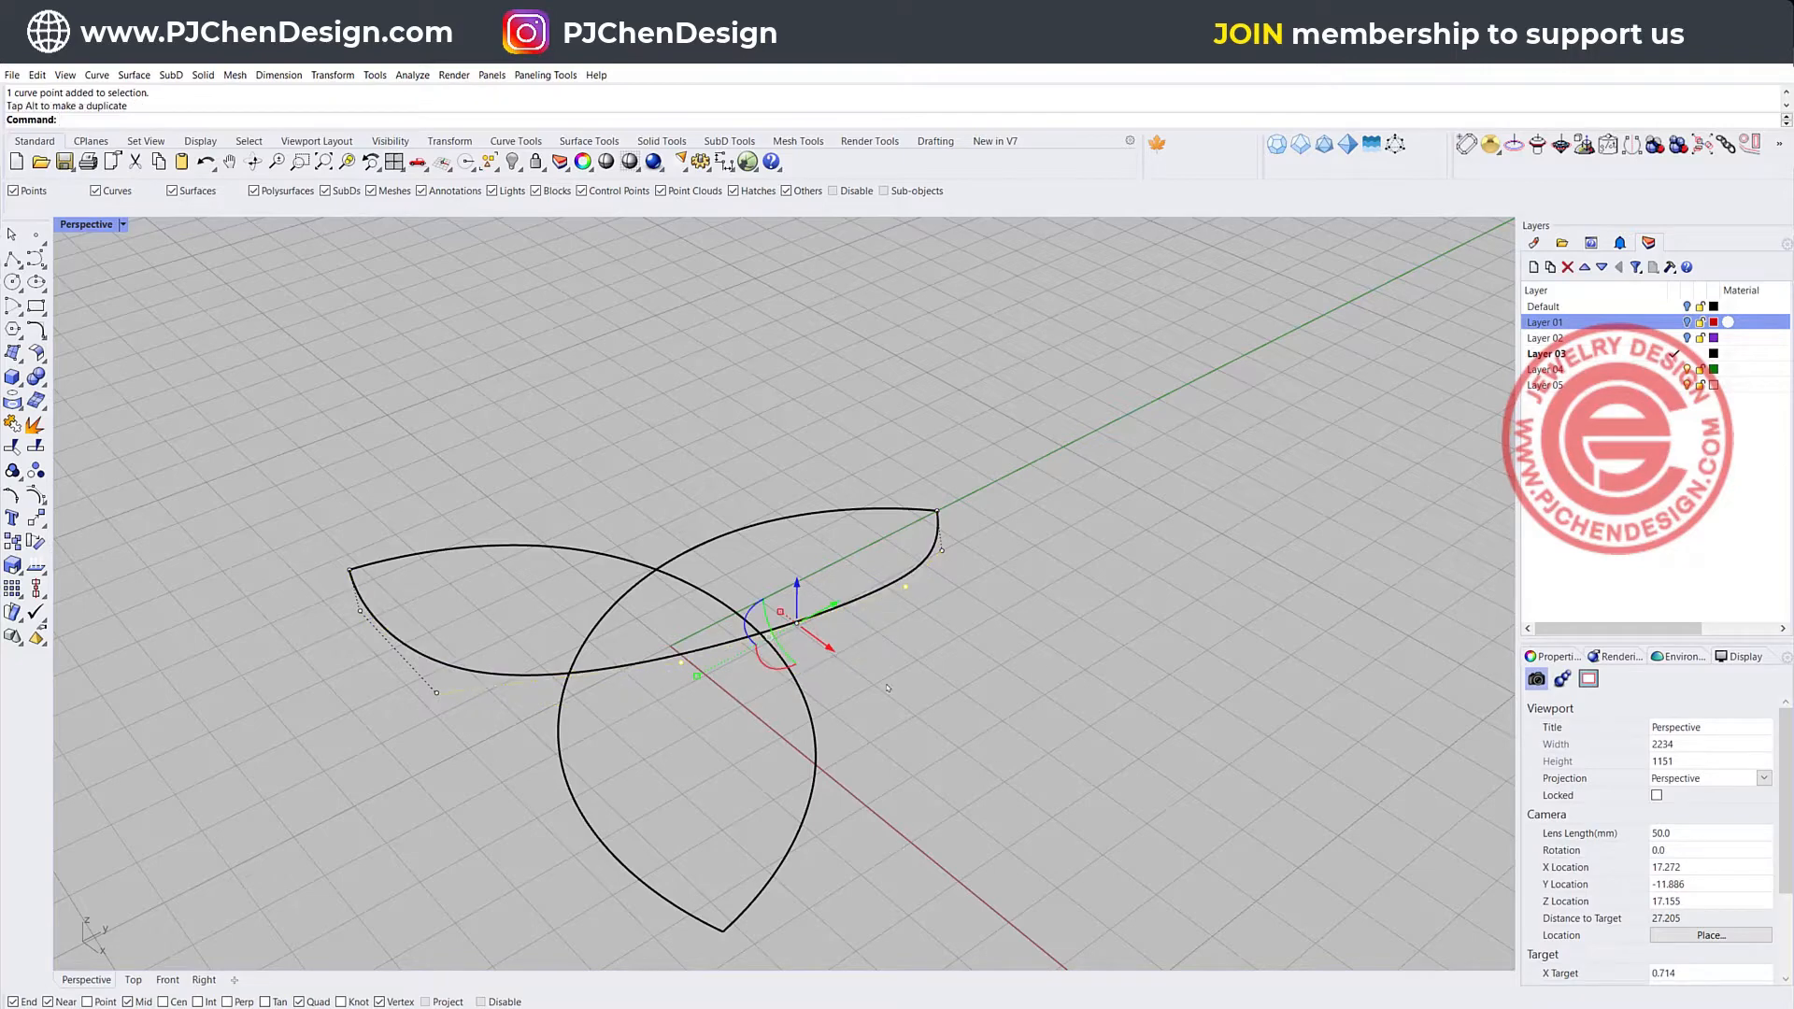
{"action": "key", "text": "ctrl+z"}
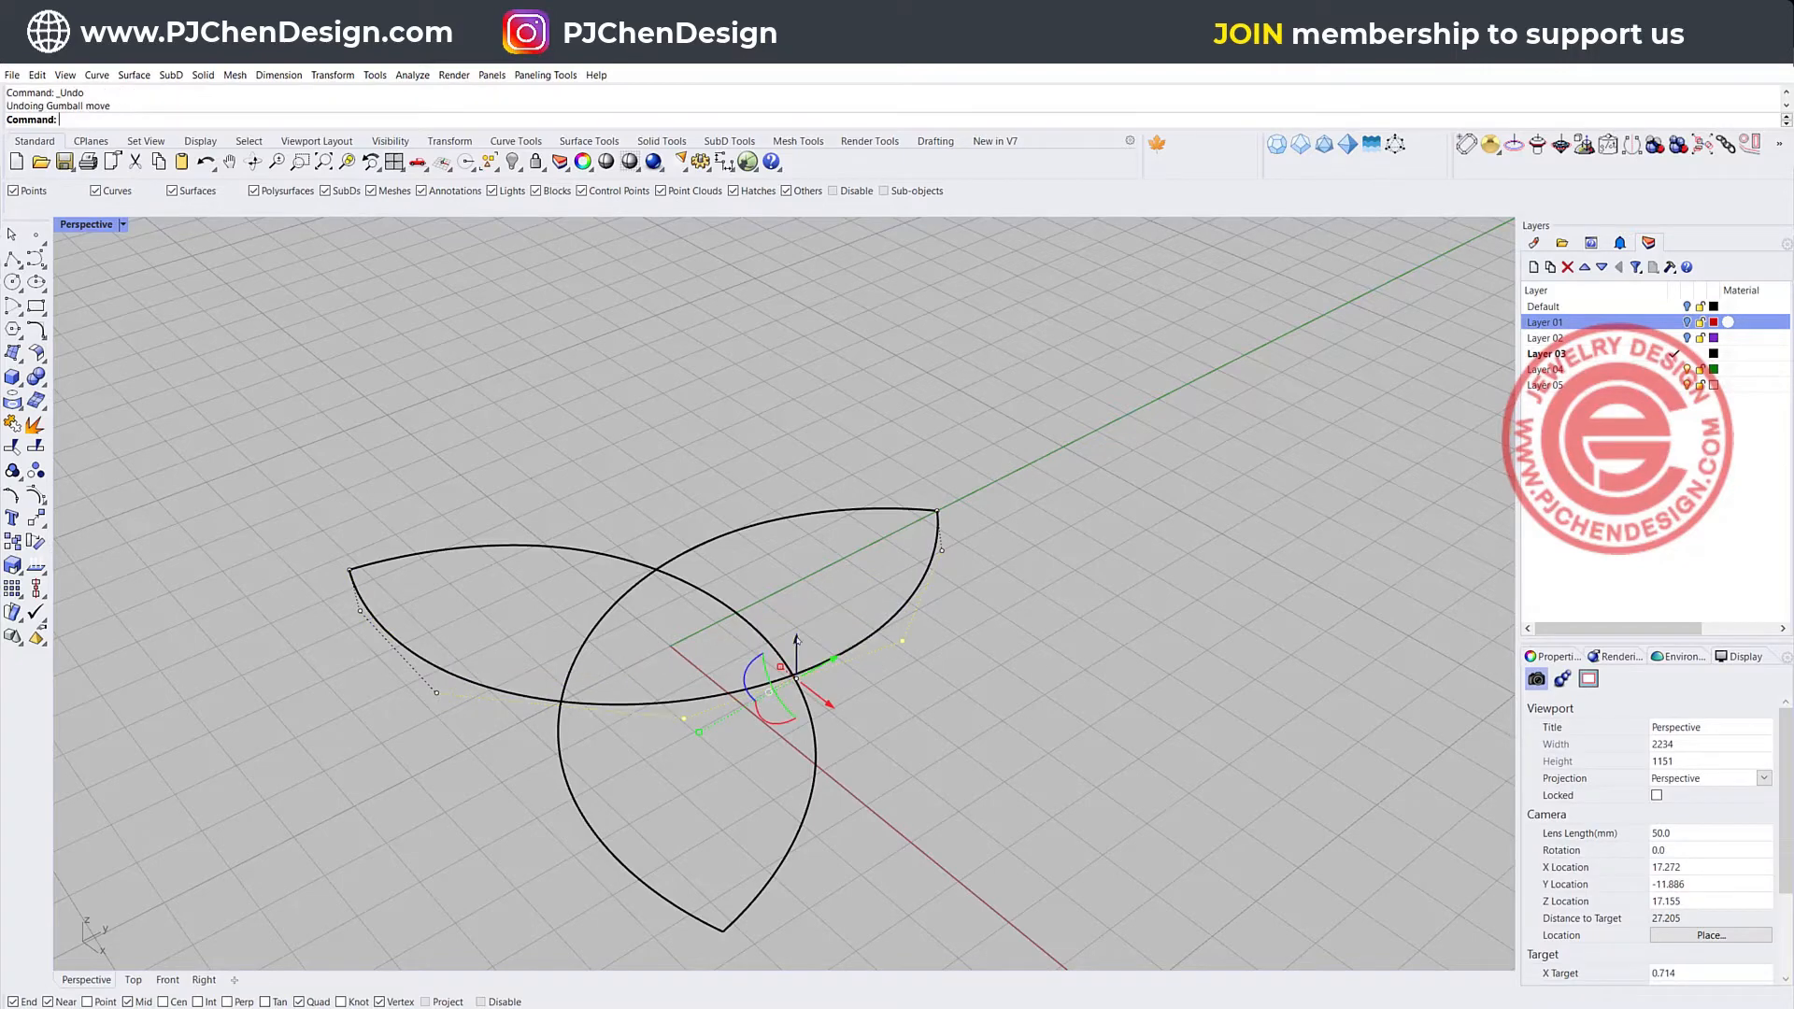
{"action": "left_click", "coordinate": [797, 639]}
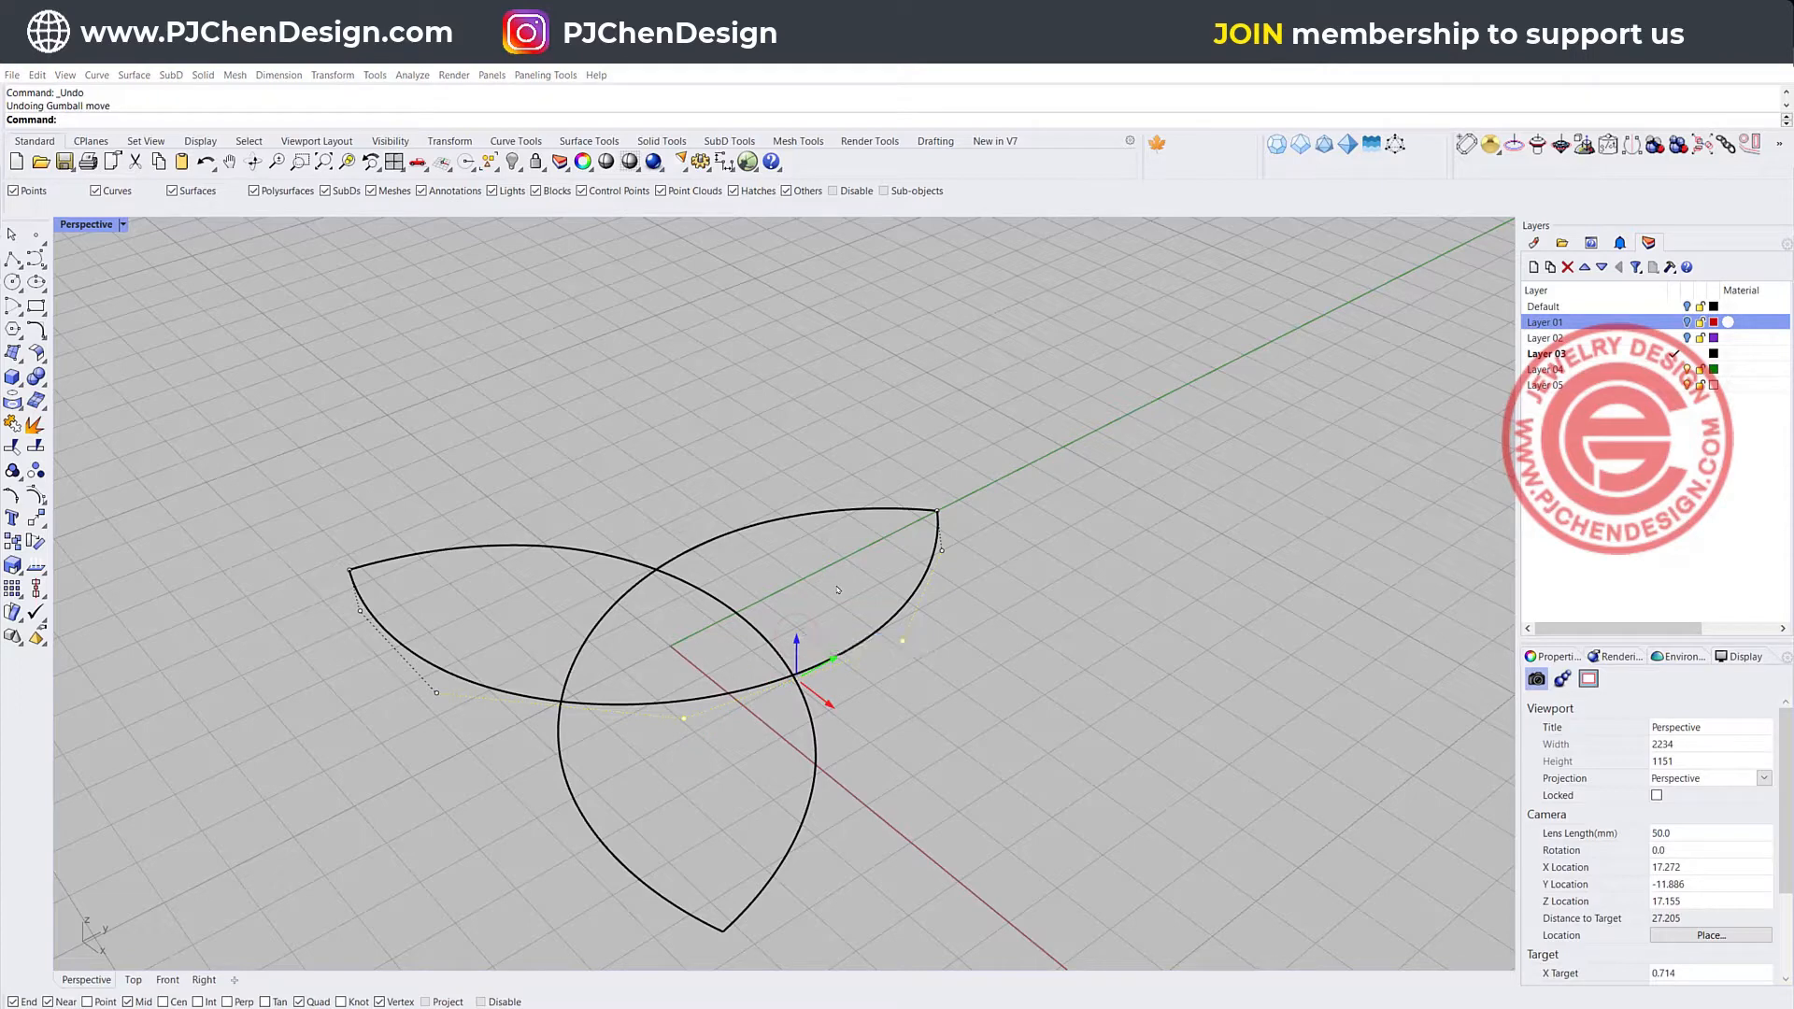
{"action": "key", "text": "Return"}
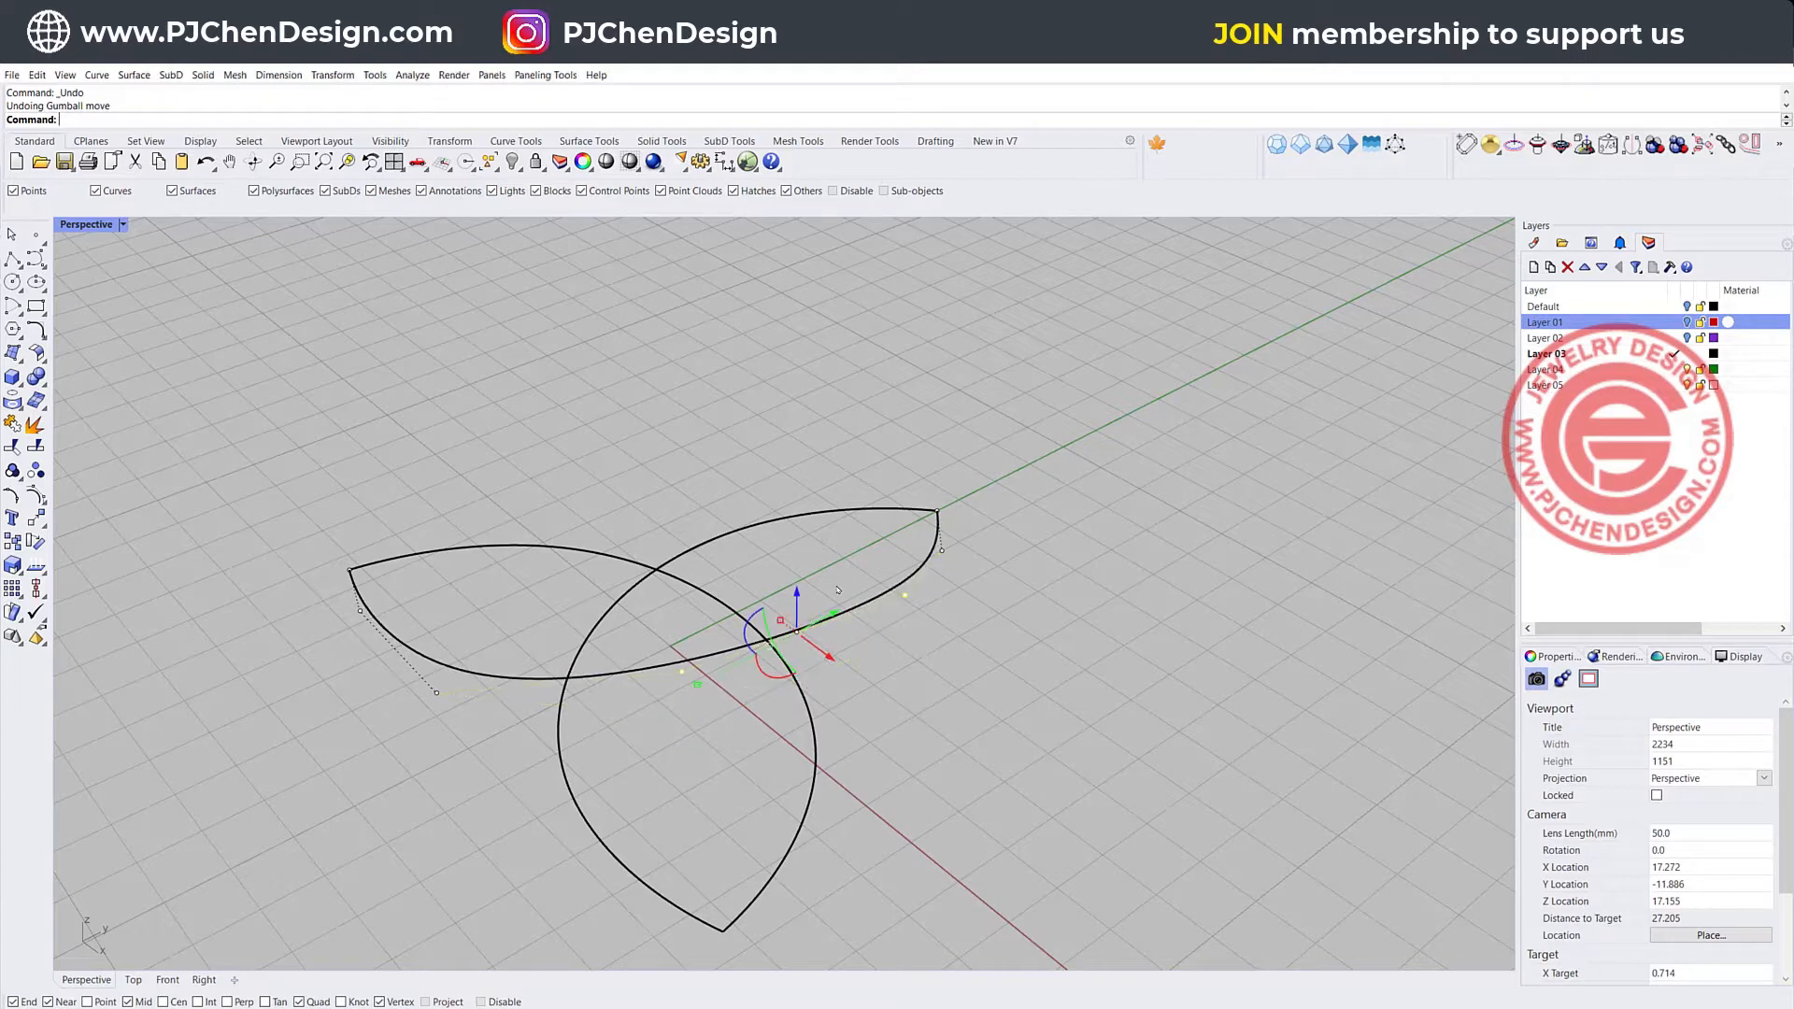
{"action": "left_click", "coordinate": [692, 712]}
- Raise the middle control point and its neighbour toward the lower-right tip by 1 on the arc joining the apex and that tip
{"action": "left_click", "coordinate": [587, 643]}
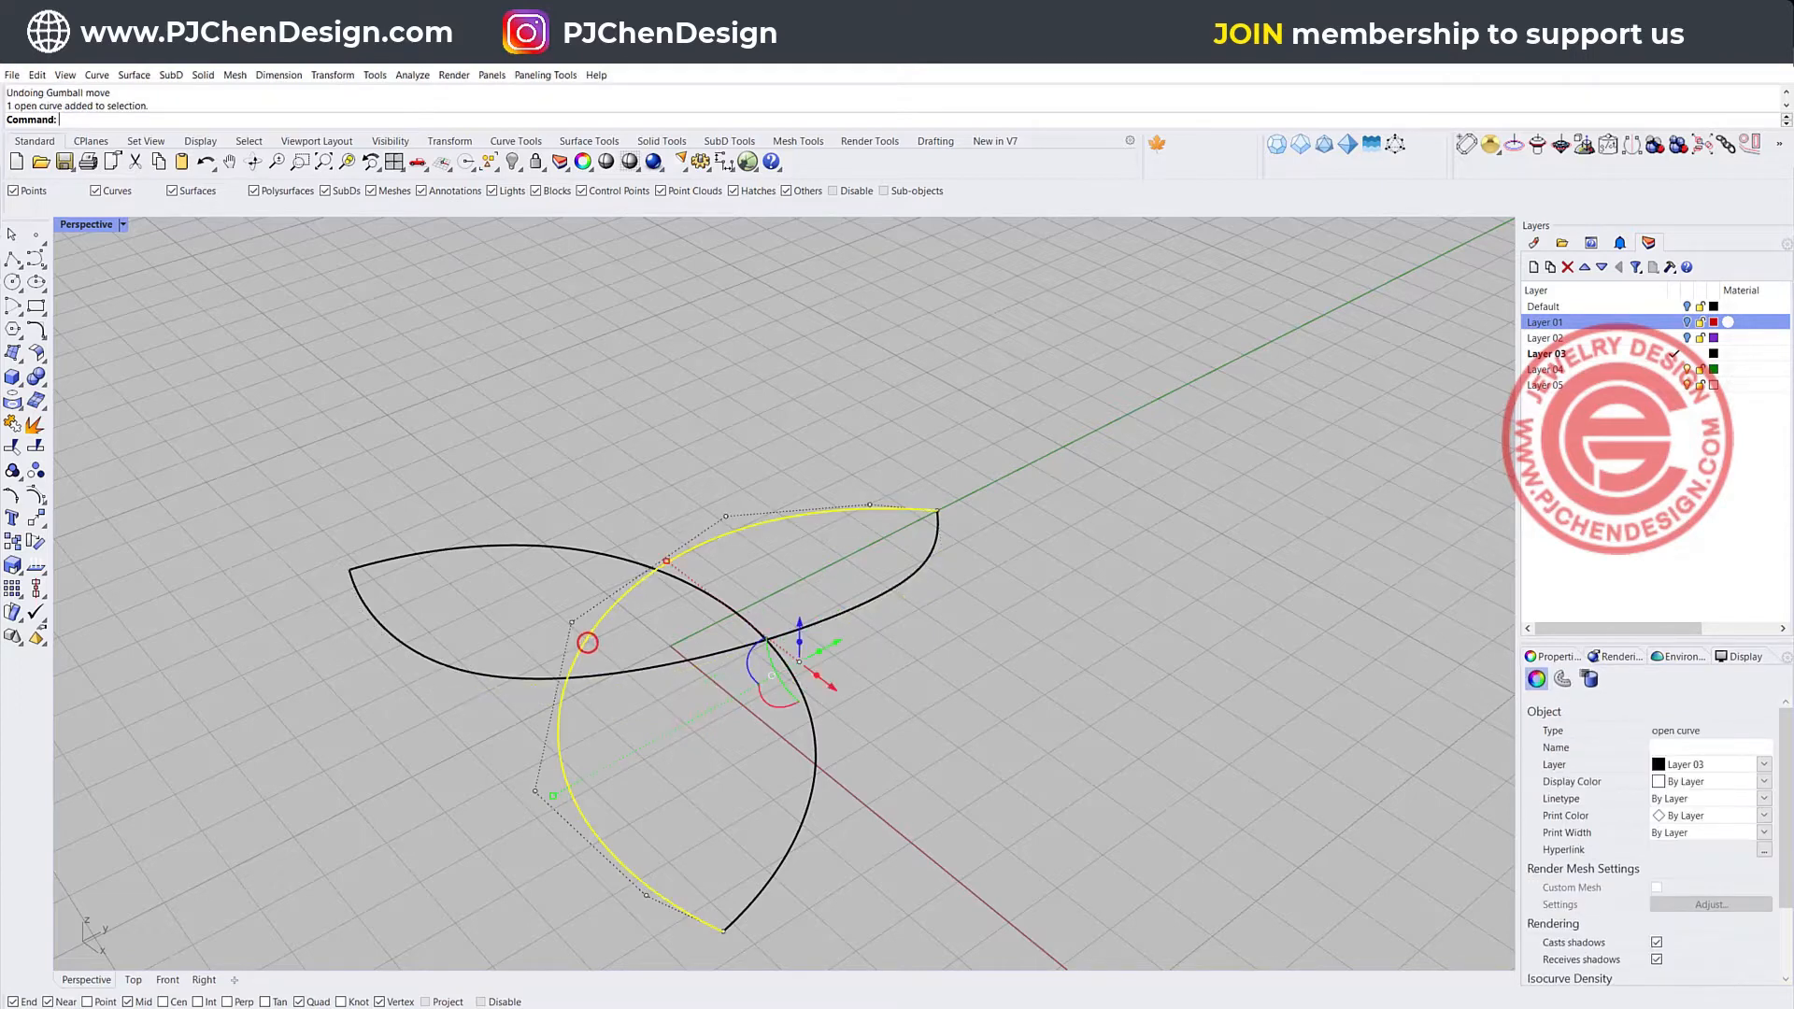
{"action": "left_click", "coordinate": [572, 622]}
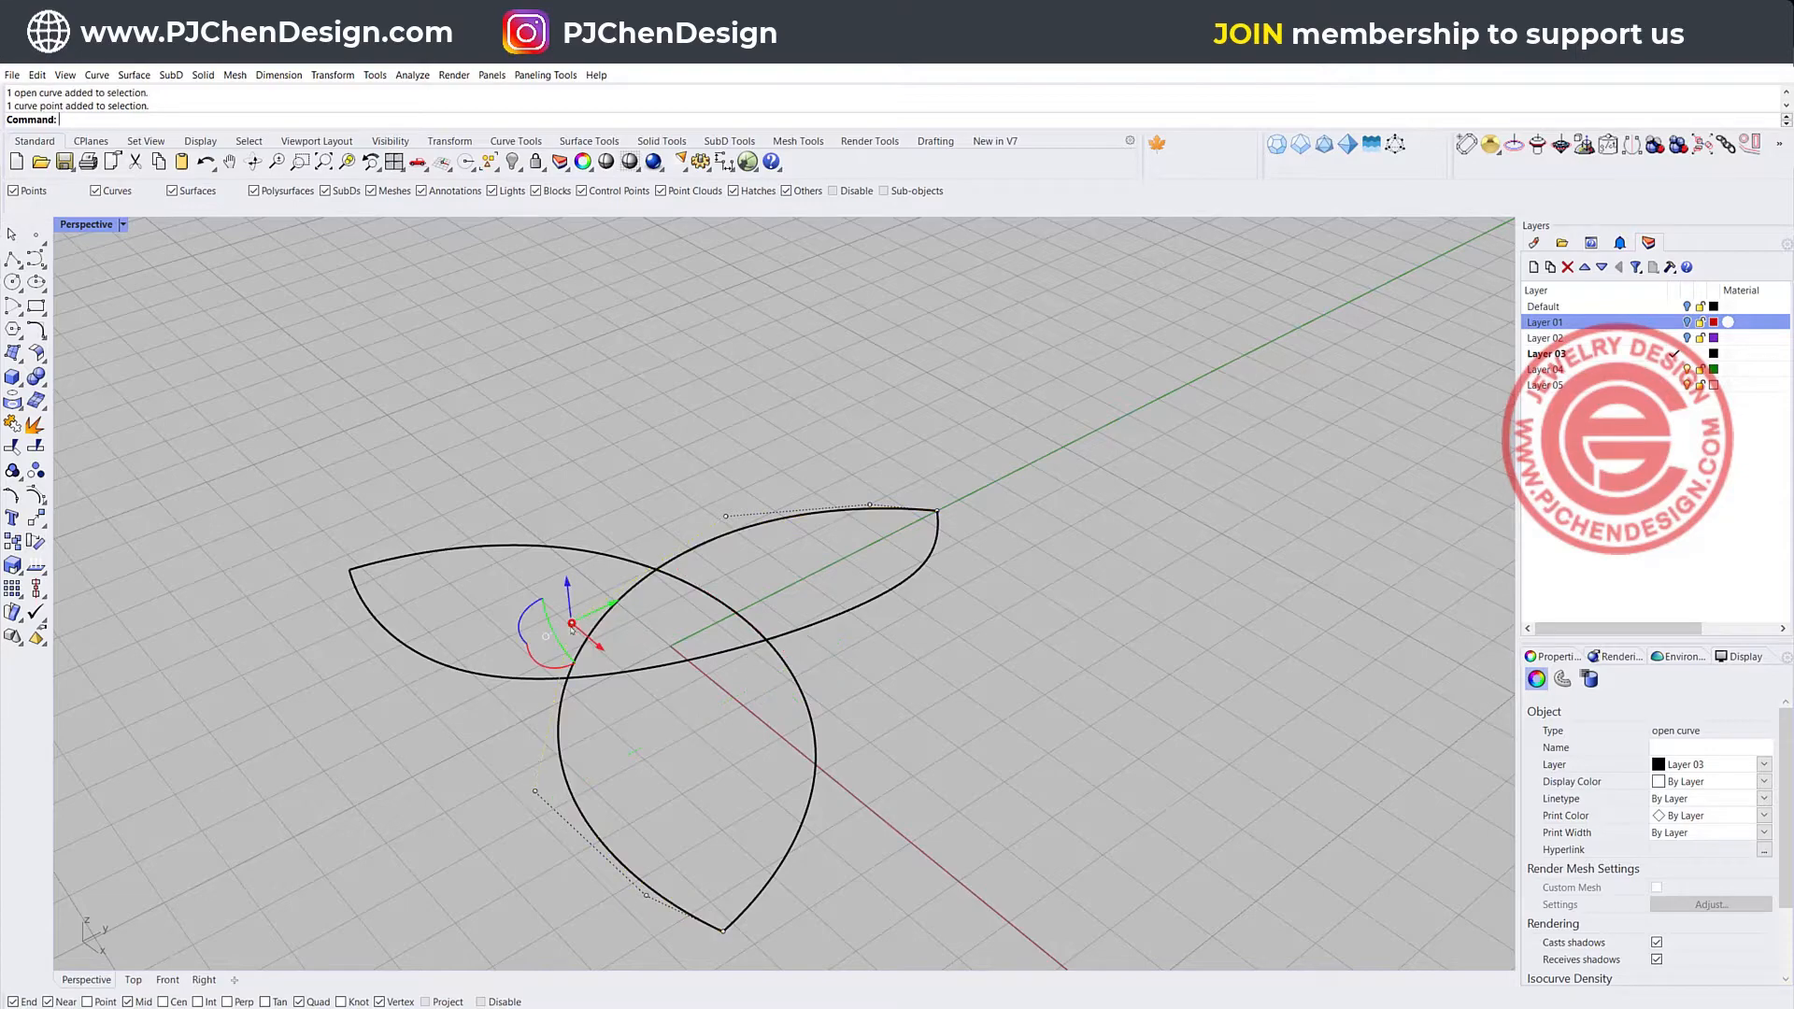
{"action": "left_click", "coordinate": [536, 793], "text": "shift"}
{"action": "left_click", "coordinate": [550, 663]}
{"action": "type", "text": "1"}
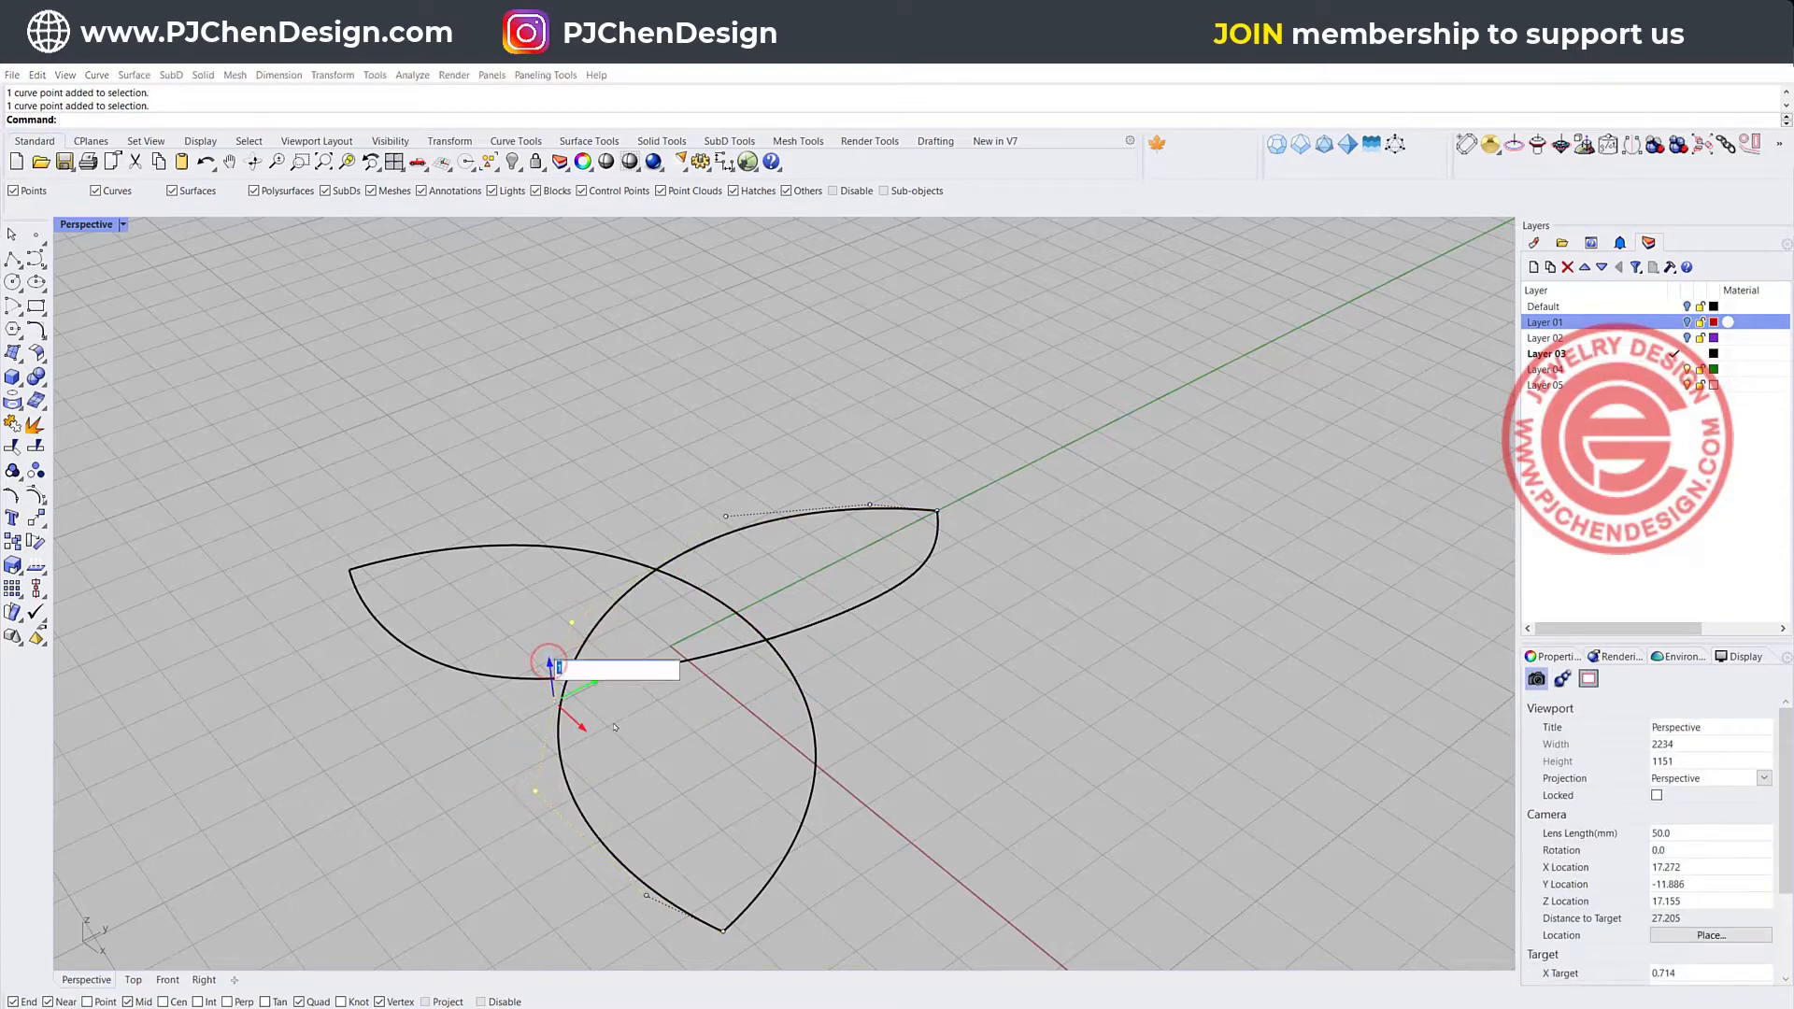
{"action": "key", "text": "Return"}
- Raise the middle control point and its neighbour toward the lower-left tip on the arc connecting the two lower tips
{"action": "right_click_drag", "start_coordinate": [697, 763], "coordinate": [507, 734]}
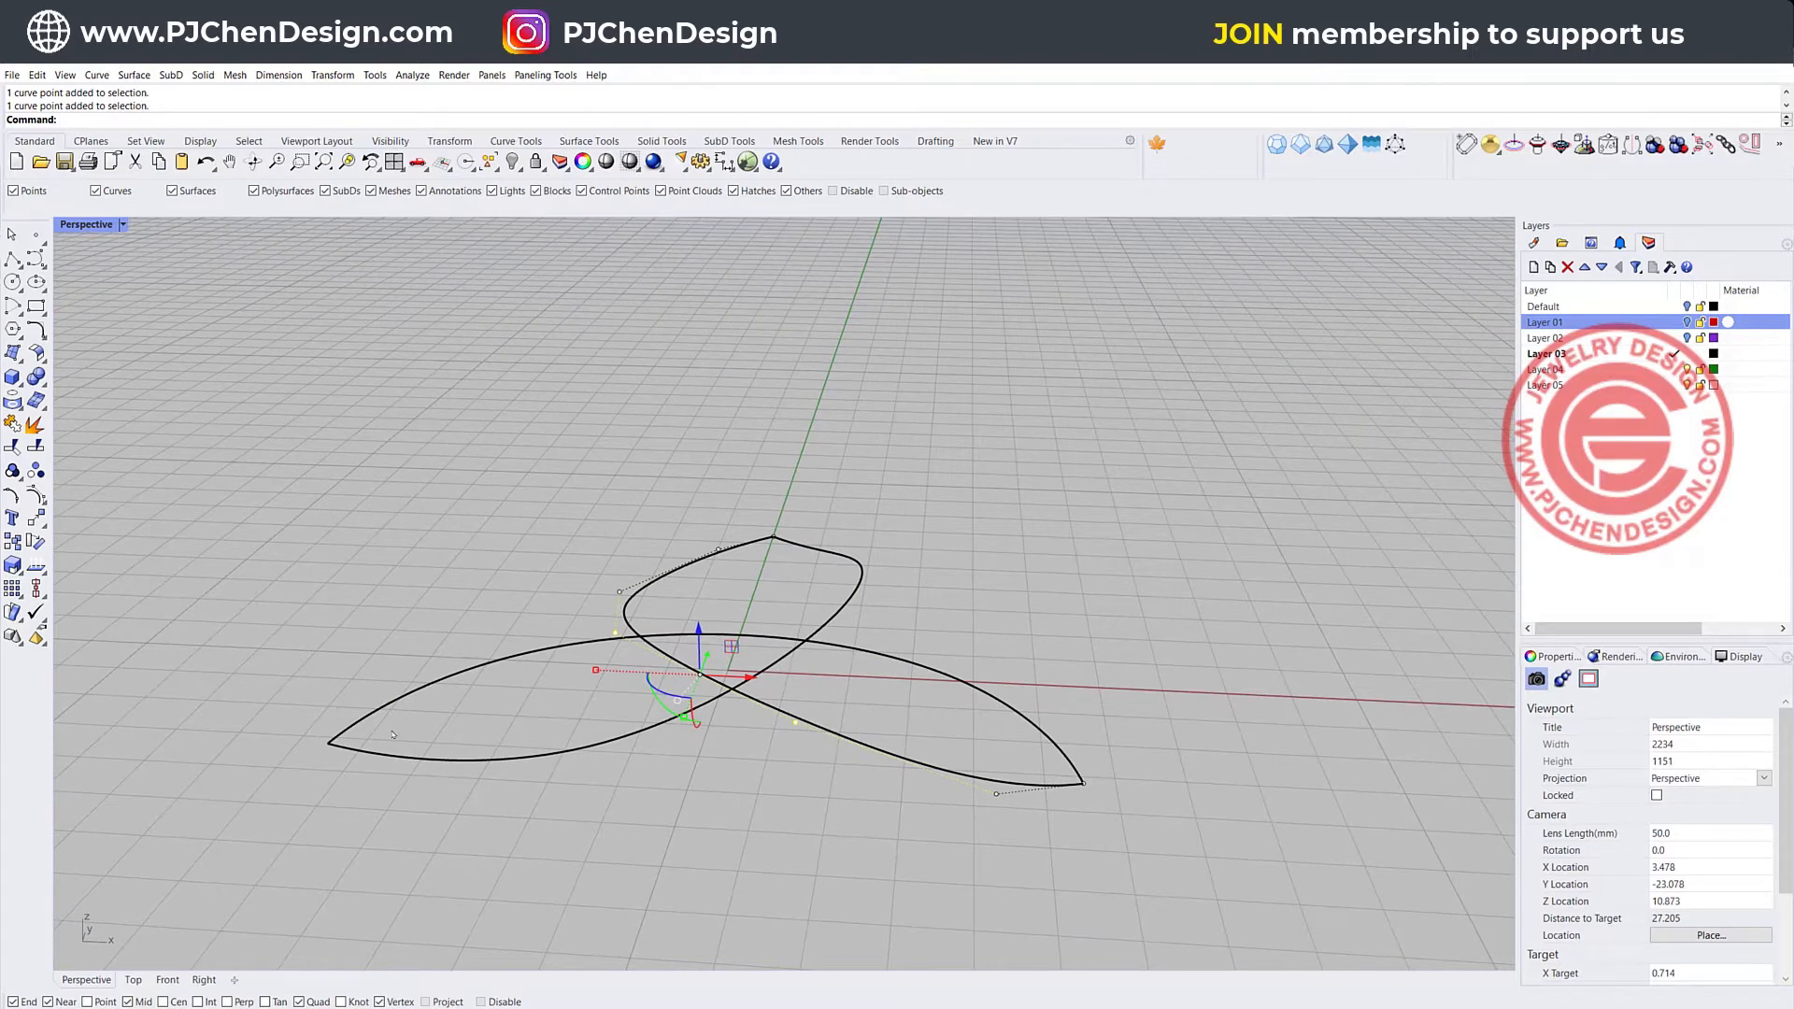
{"action": "right_click_drag", "start_coordinate": [364, 702], "coordinate": [280, 699]}
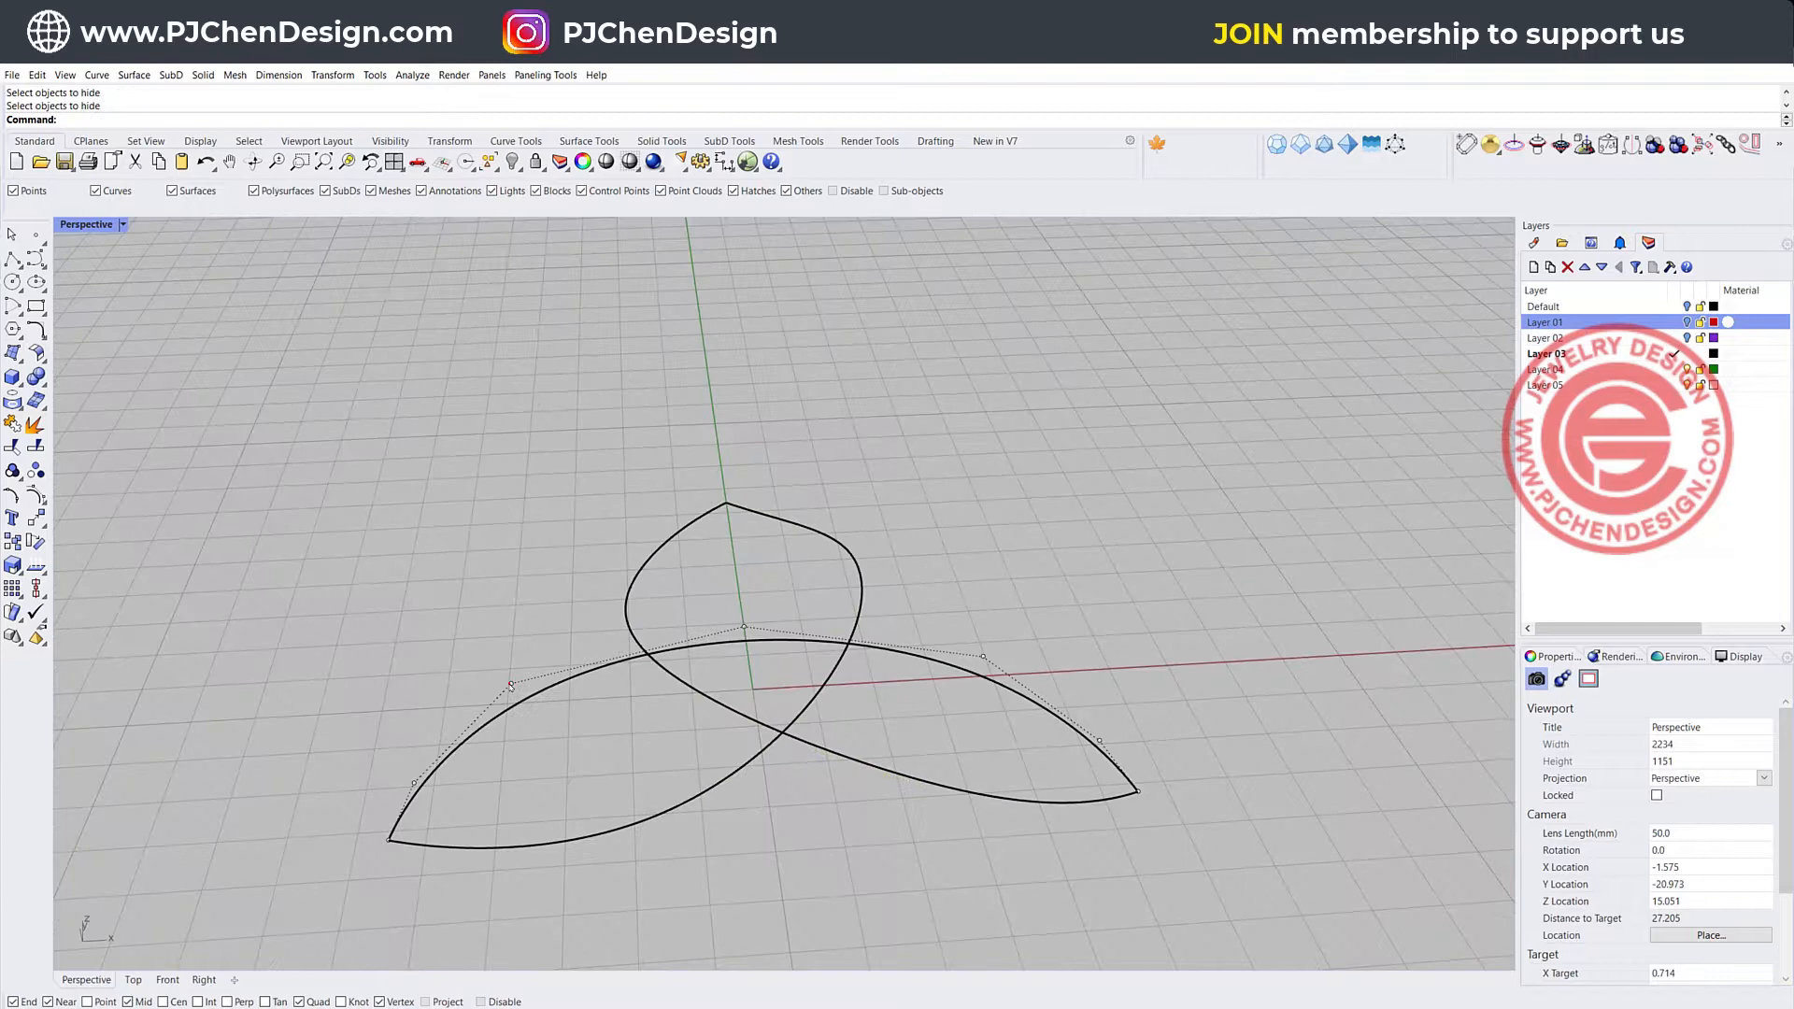
{"action": "left_click", "coordinate": [744, 625], "text": "shift"}
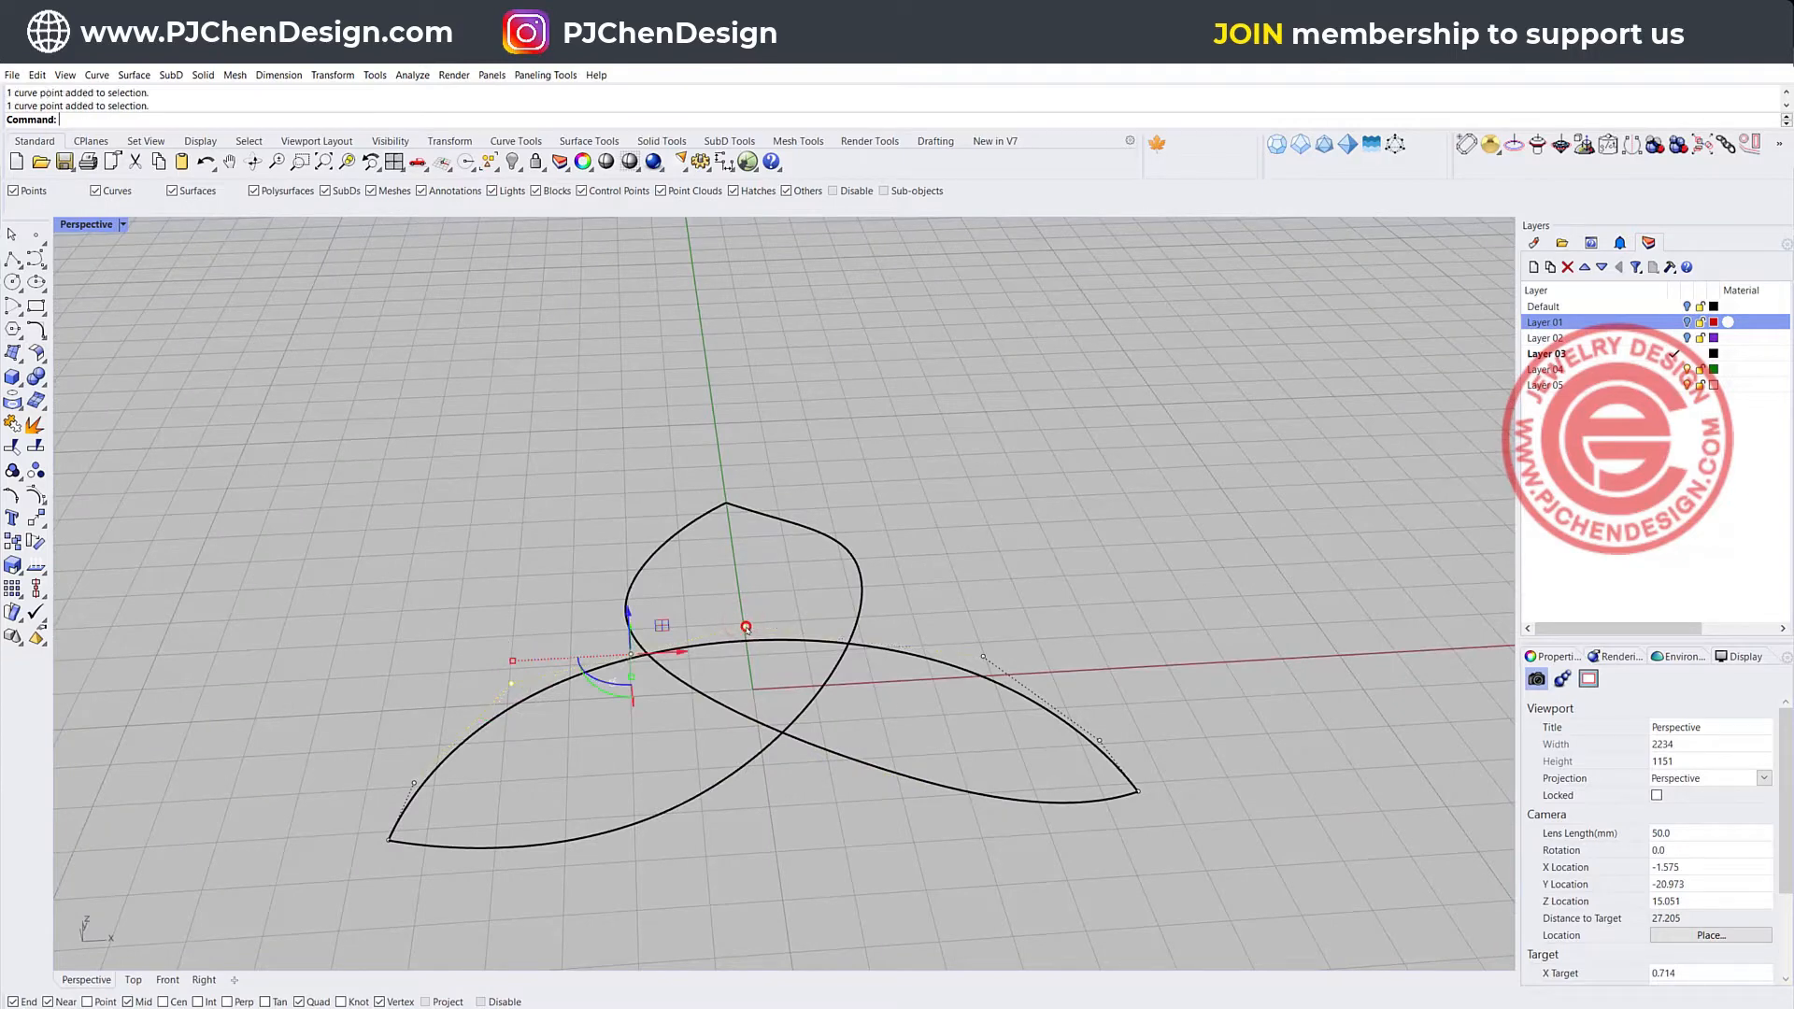
{"action": "left_click", "coordinate": [629, 613]}
{"action": "left_click_drag", "start_coordinate": [628, 613], "coordinate": [626, 566]}
{"action": "key", "text": "Escape"}
{"action": "key", "text": "Escape"}
{"action": "right_click_drag", "start_coordinate": [710, 660], "coordinate": [566, 677]}
{"action": "scroll", "coordinate": [695, 701], "scroll_direction": "down", "scroll_amount": 6}
{"action": "scroll", "coordinate": [826, 847], "scroll_direction": "up", "scroll_amount": 6}
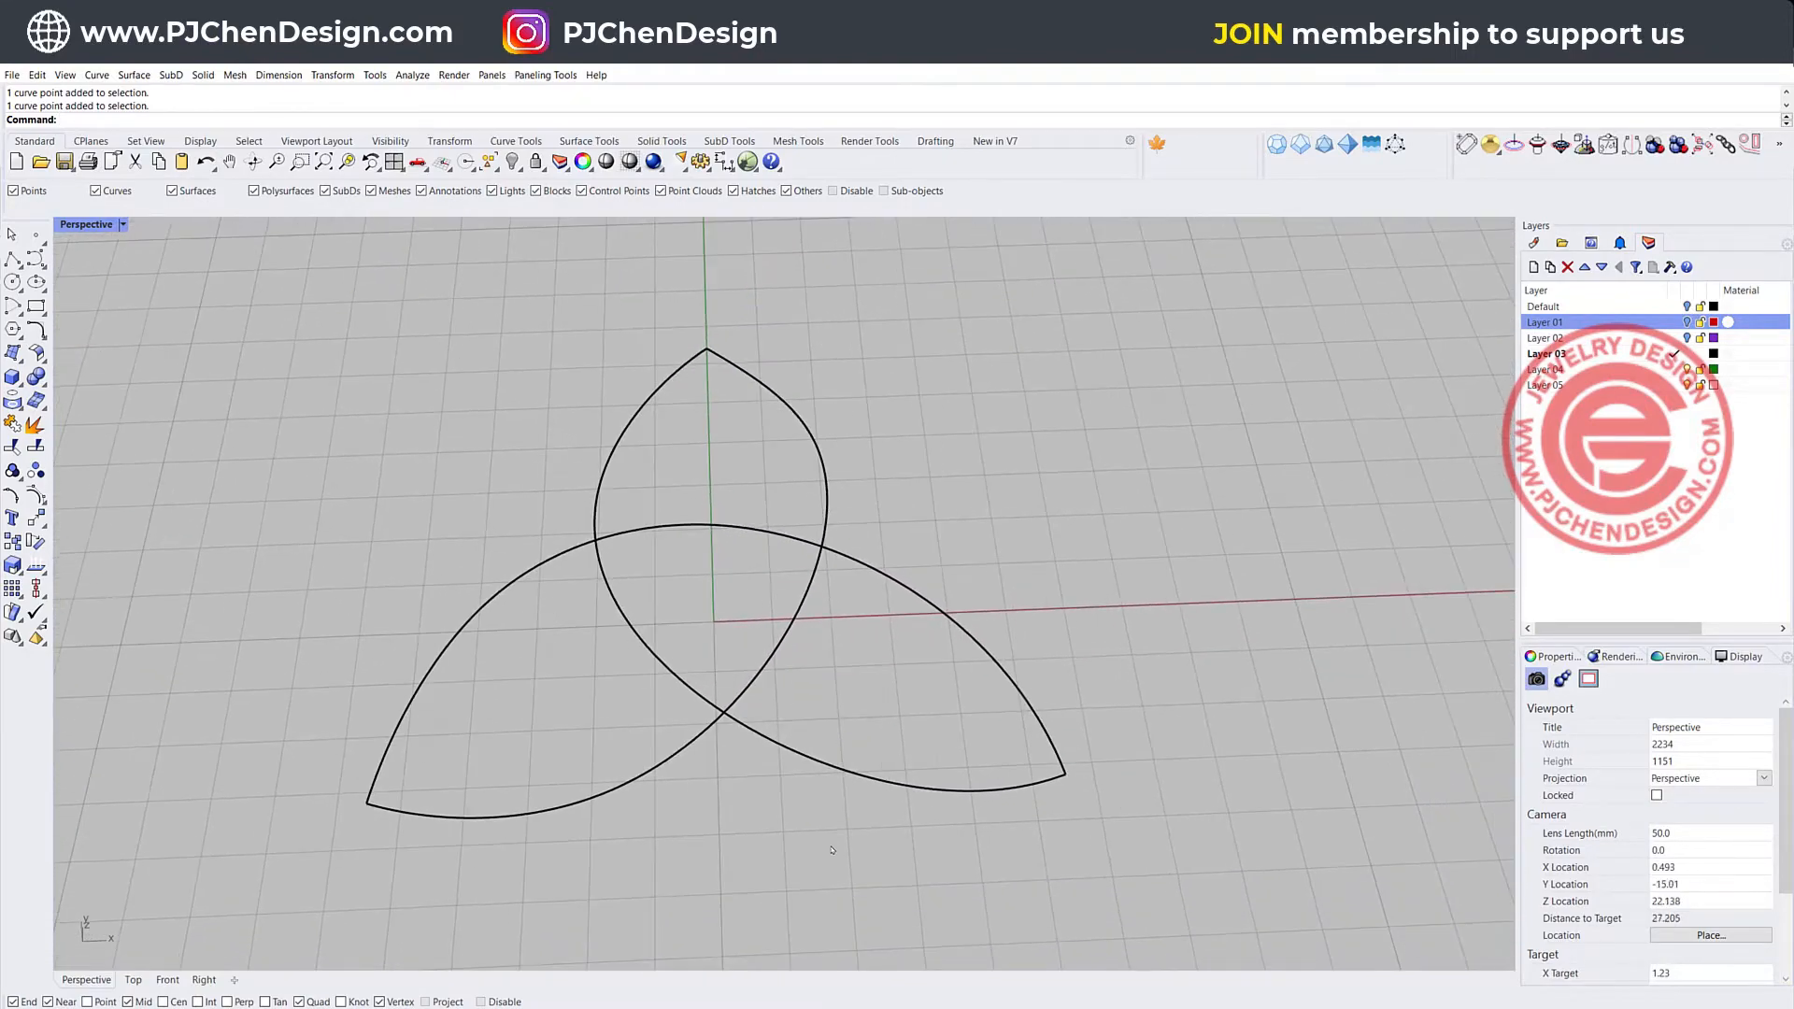
- Try making the three separate arcs SubD friendly, and undo the conversion
{"action": "left_click_drag", "start_coordinate": [830, 829], "coordinate": [428, 462]}
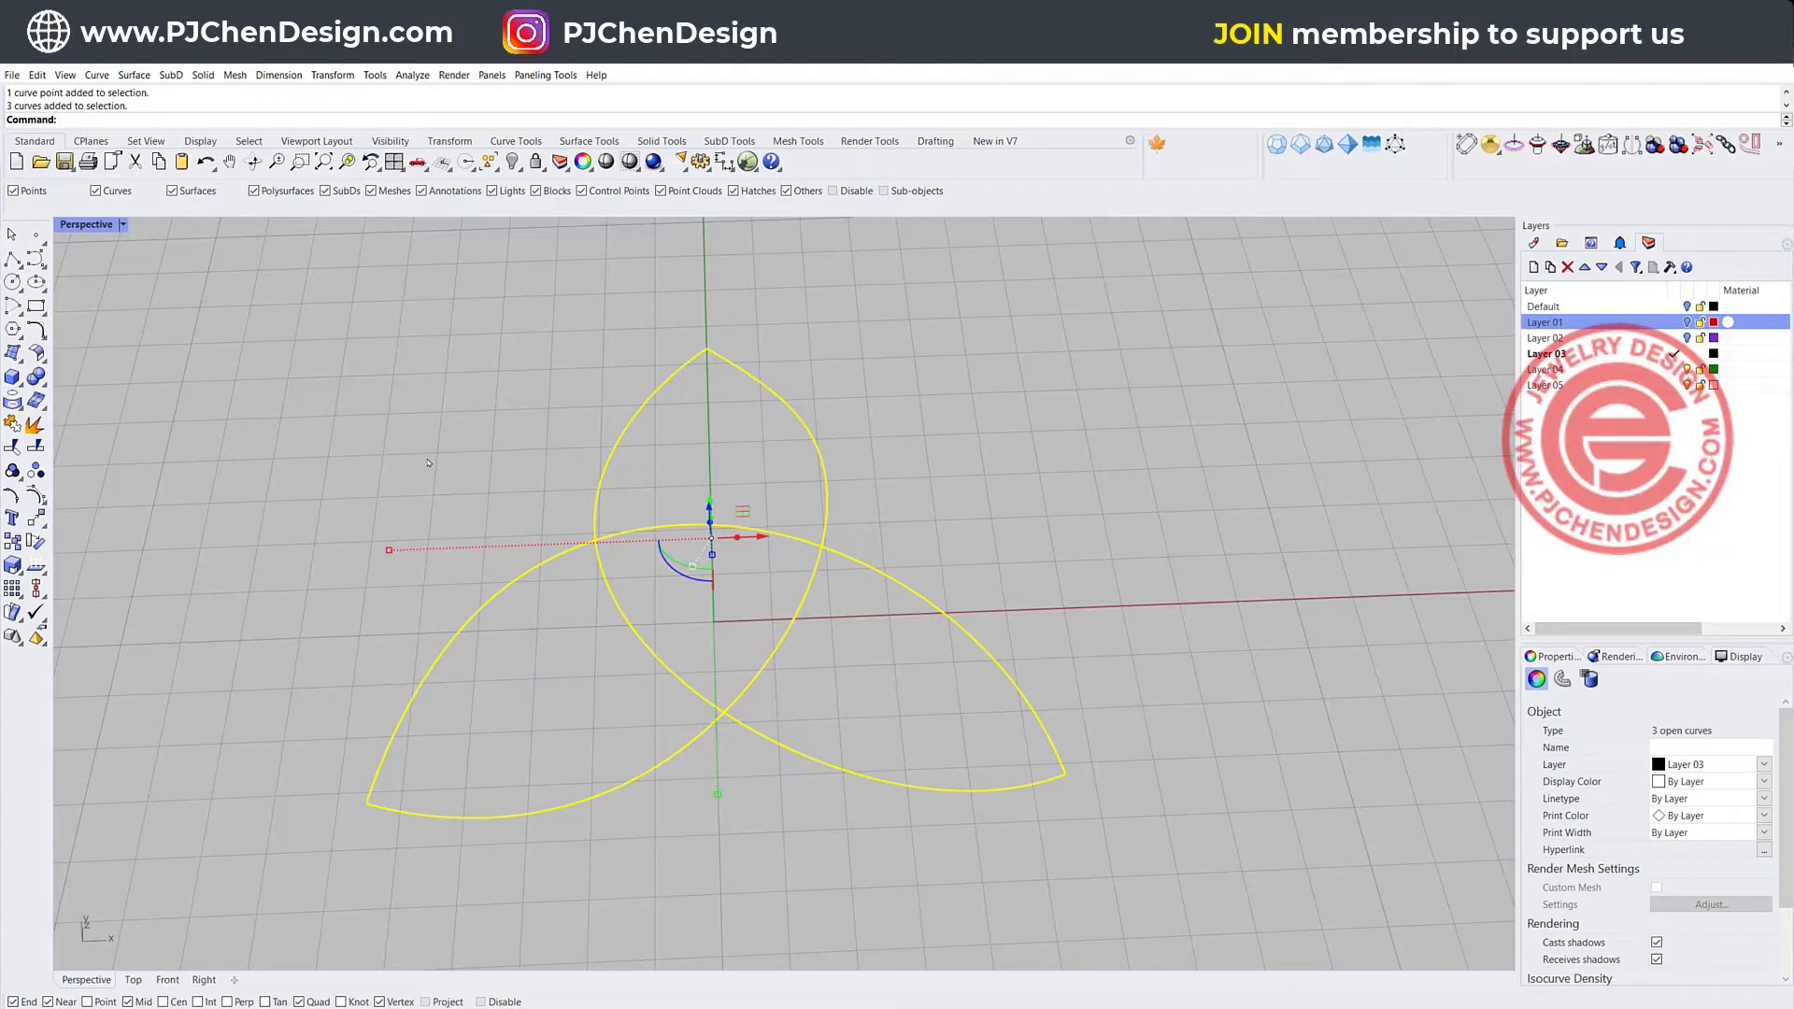
{"action": "left_click", "coordinate": [390, 453]}
{"action": "left_click", "coordinate": [722, 523]}
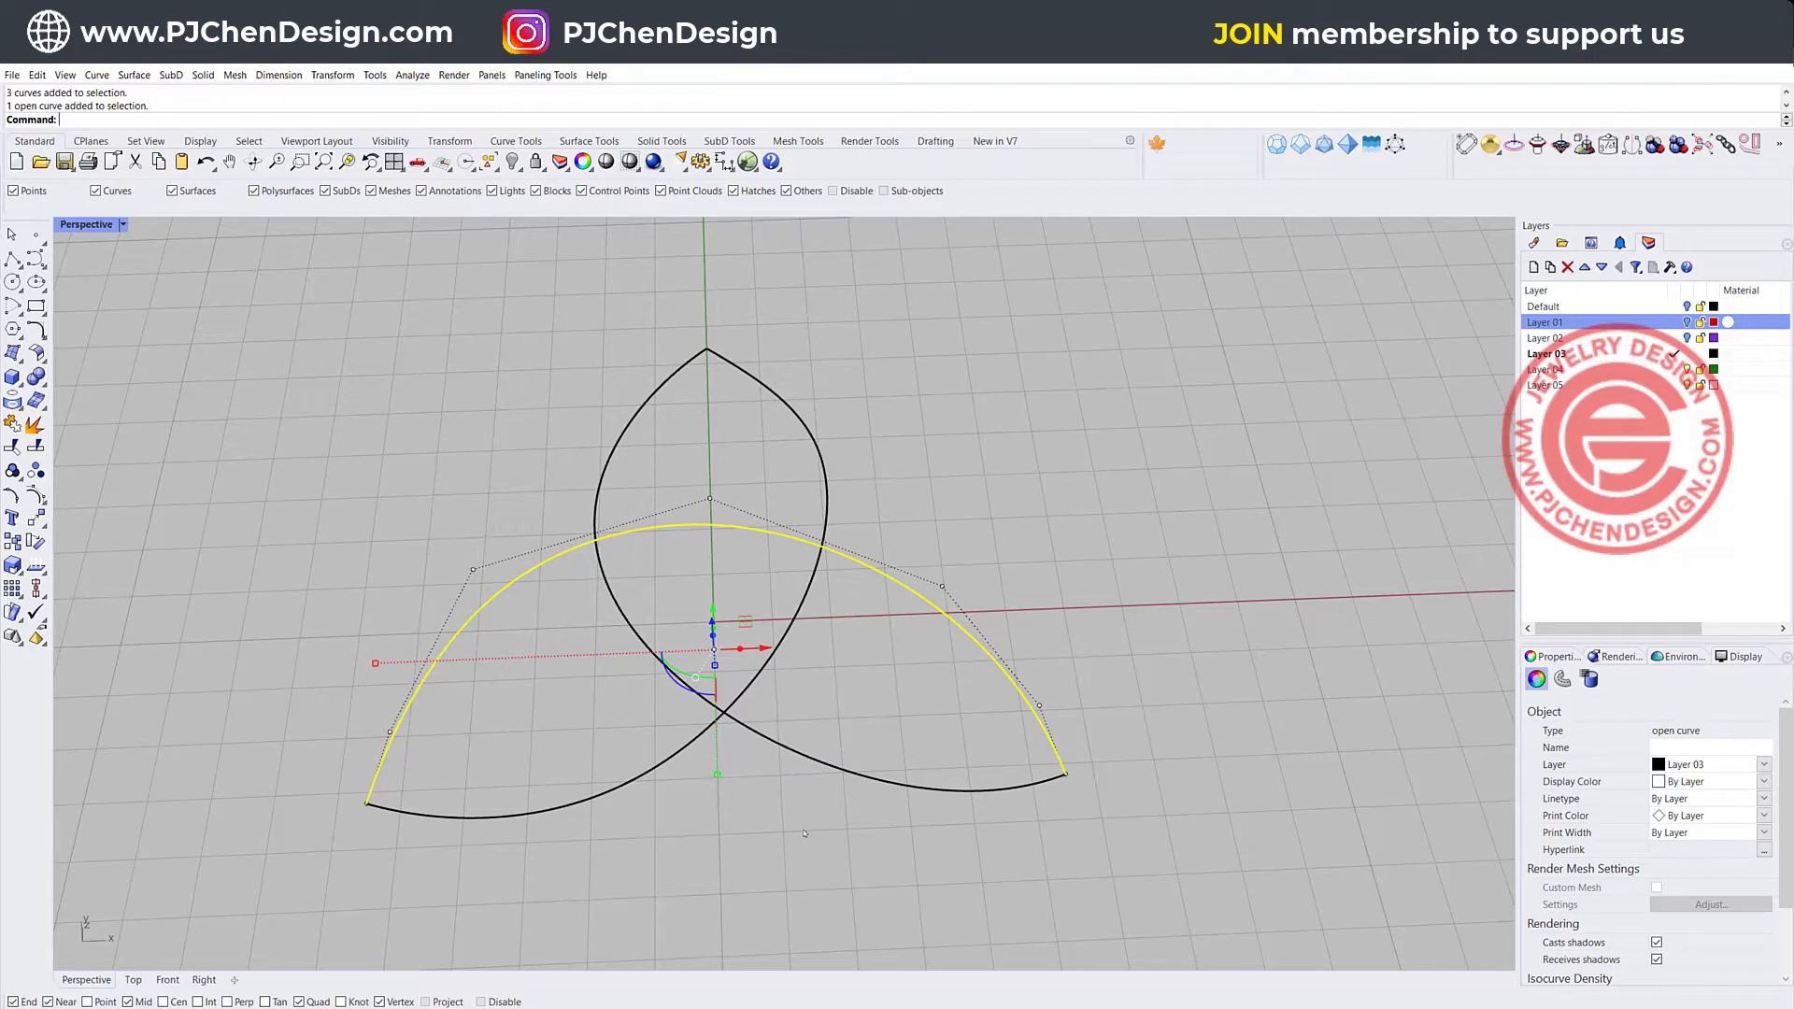
{"action": "left_click_drag", "start_coordinate": [831, 861], "coordinate": [440, 389]}
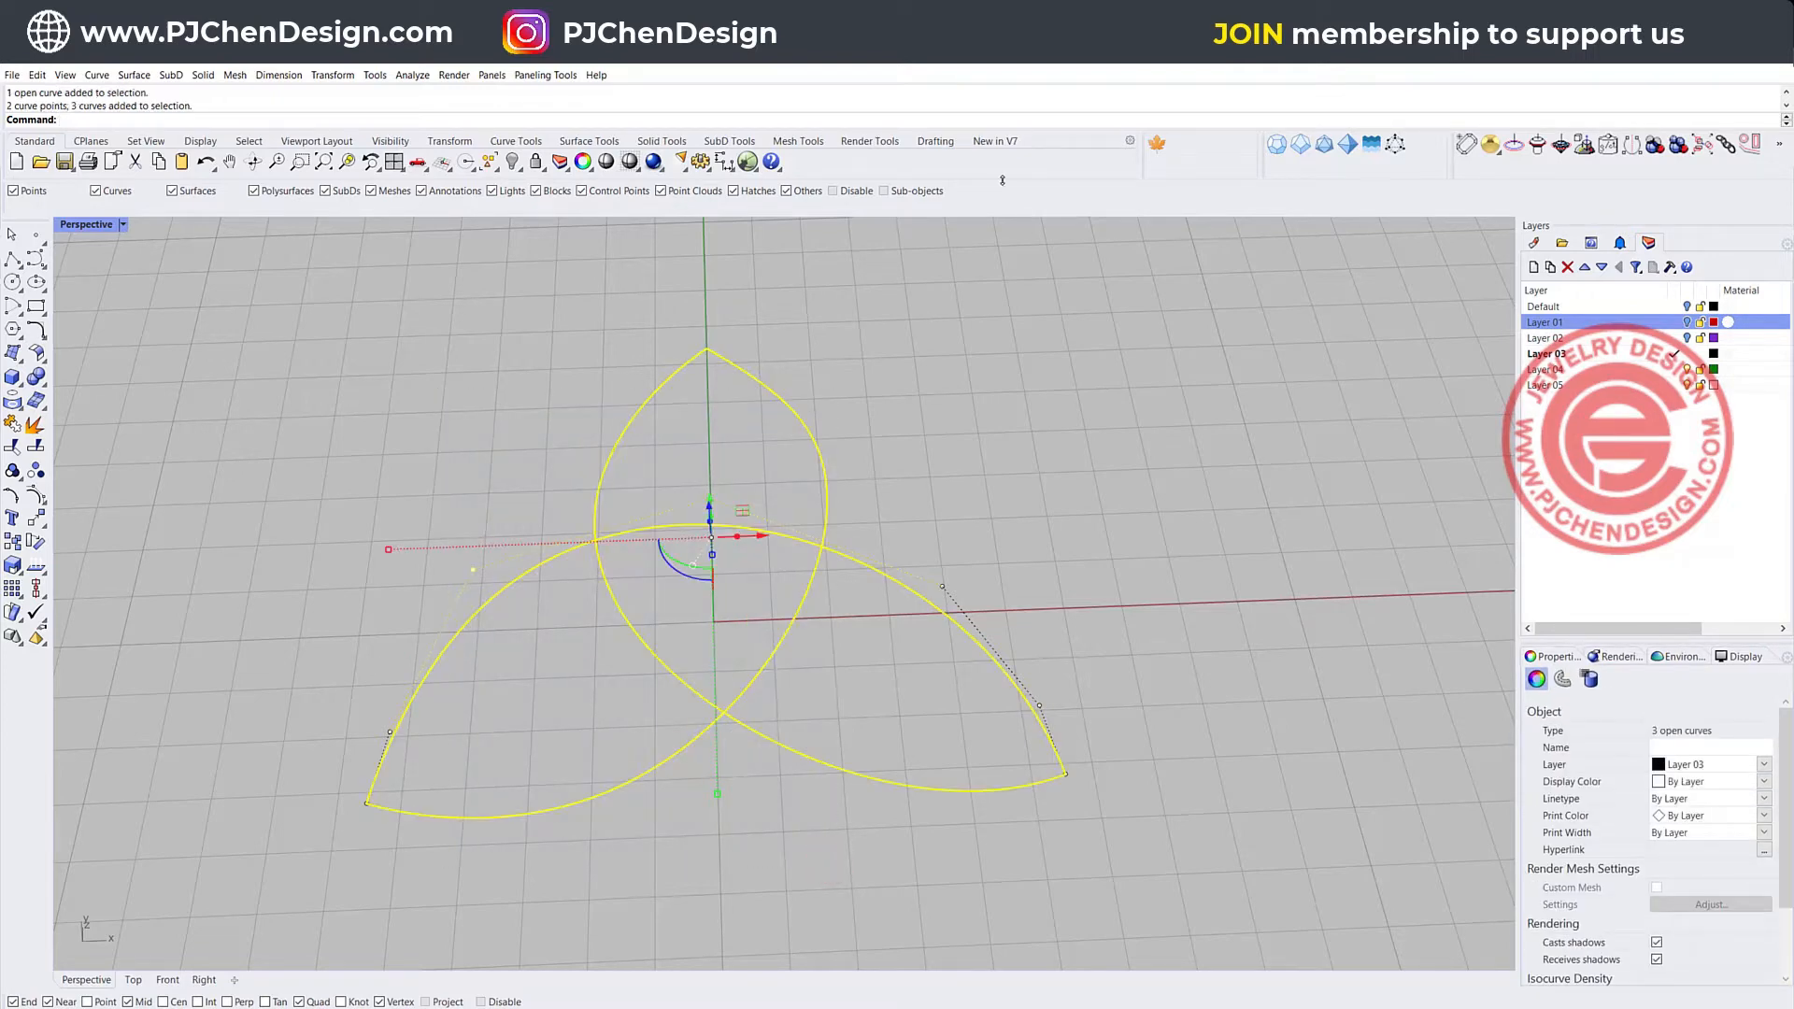
{"action": "left_click", "coordinate": [700, 143]}
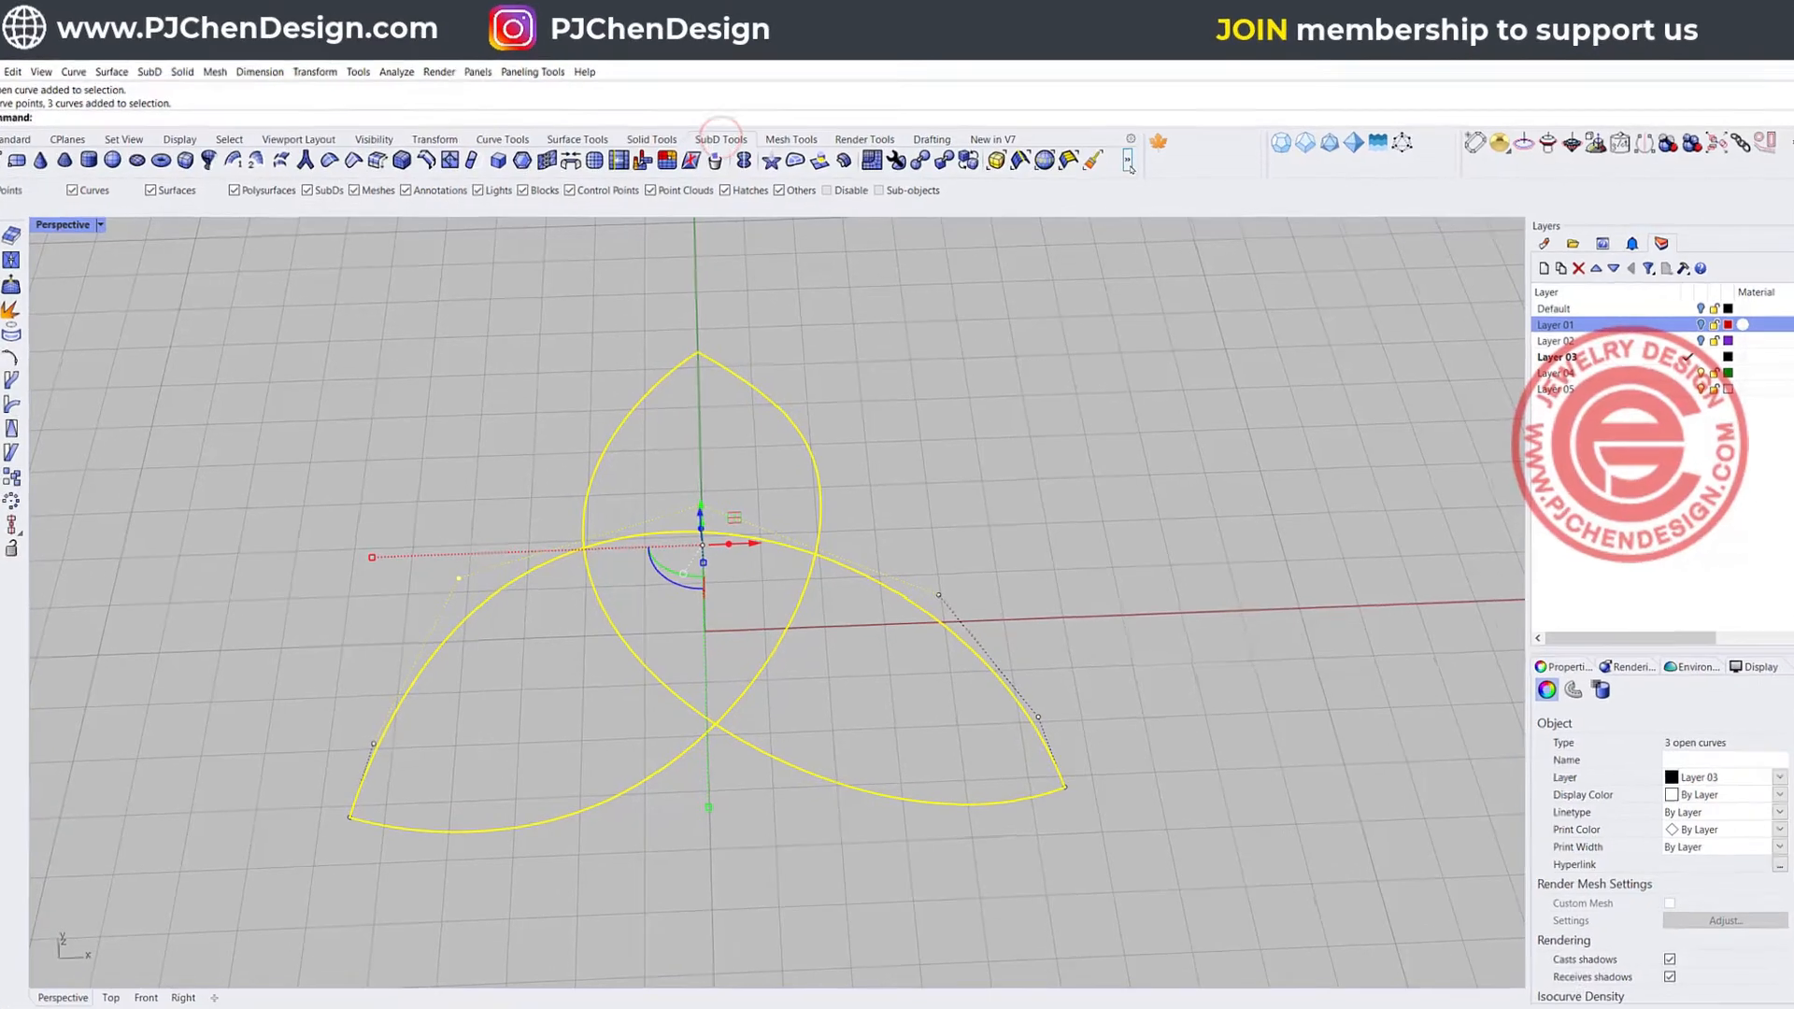
{"action": "left_click", "coordinate": [1129, 167]}
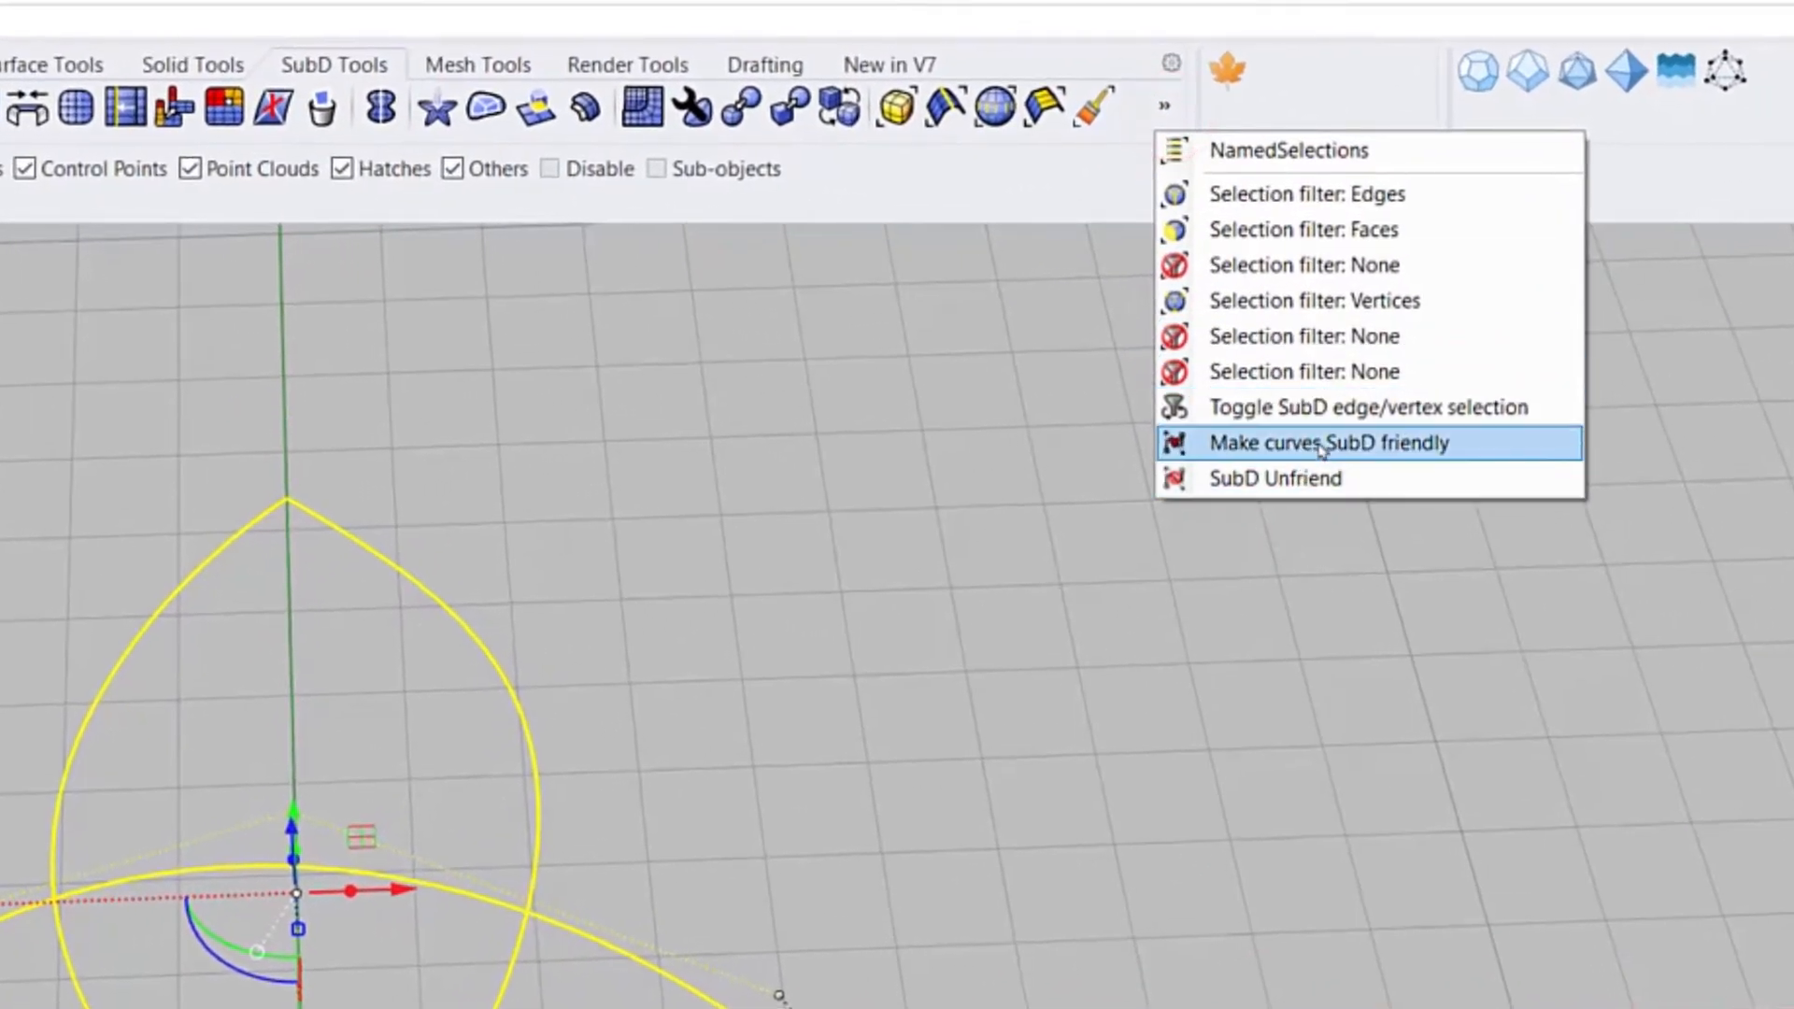
{"action": "left_click", "coordinate": [1321, 443]}
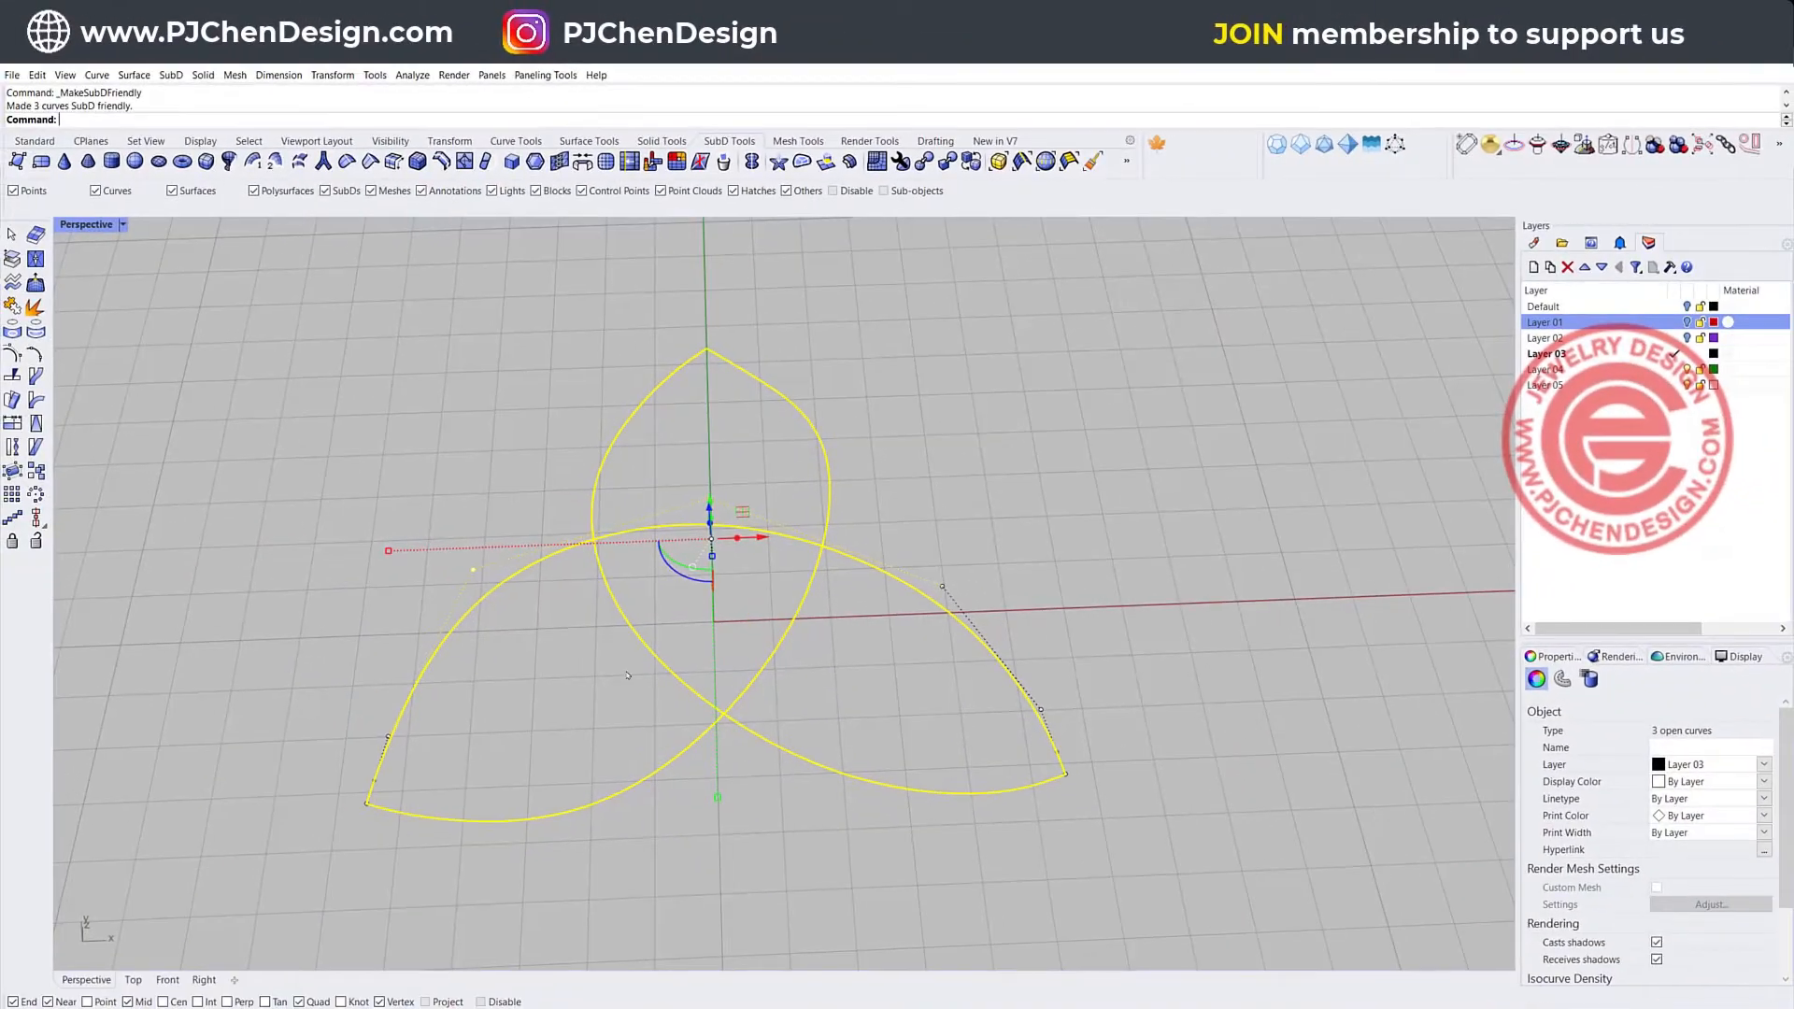
{"action": "scroll", "coordinate": [367, 754], "scroll_direction": "up", "scroll_amount": 5}
{"action": "scroll", "coordinate": [706, 660], "scroll_direction": "down", "scroll_amount": 5}
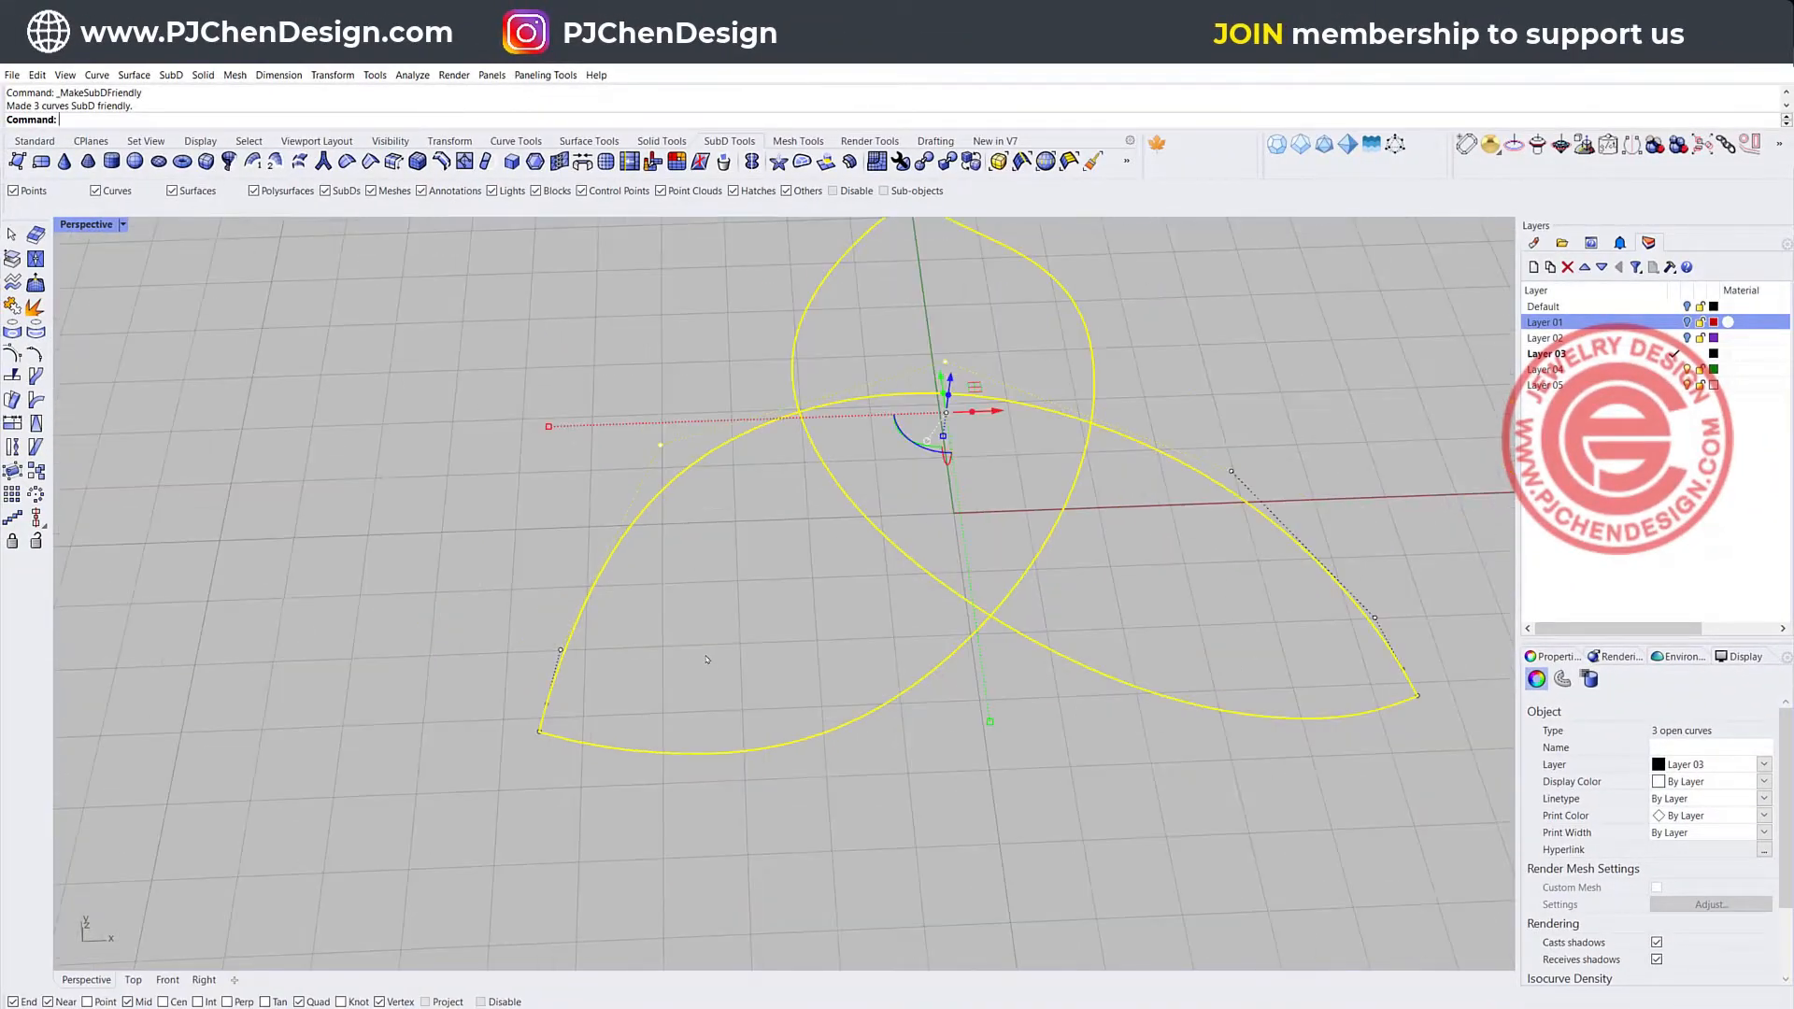
{"action": "scroll", "coordinate": [706, 660], "scroll_direction": "down", "scroll_amount": 4}
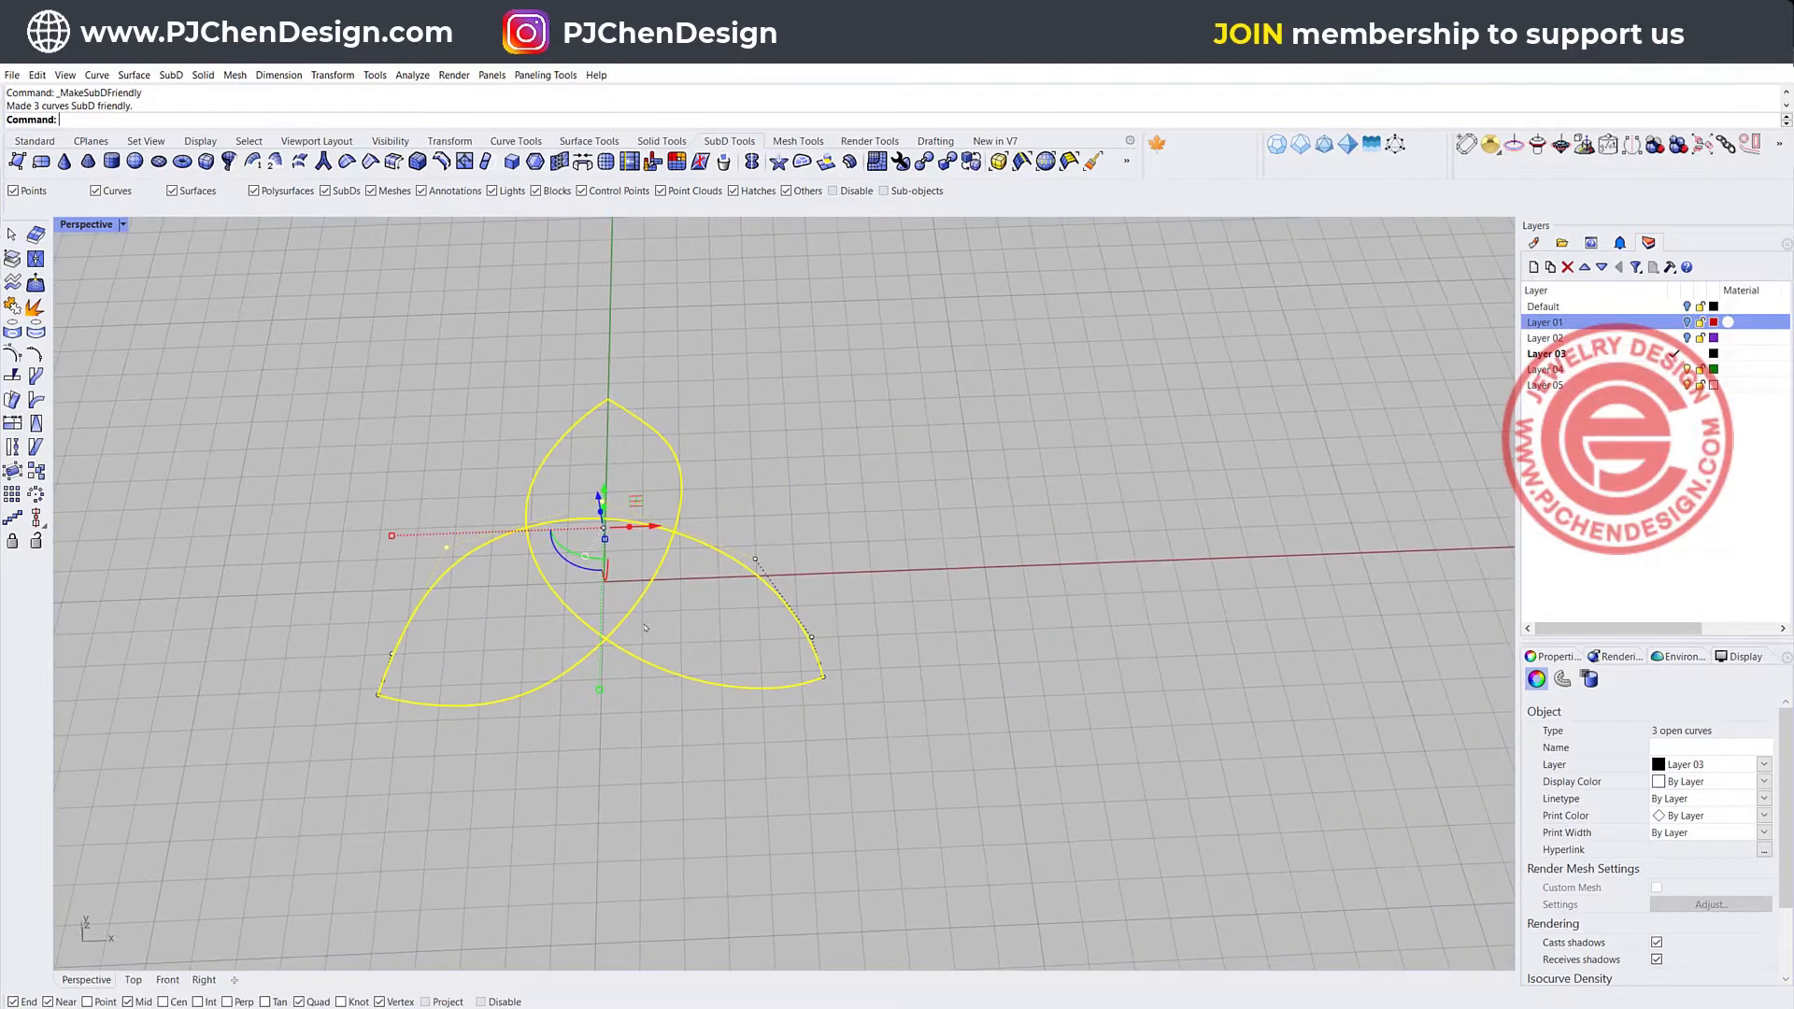
{"action": "left_click", "coordinate": [811, 507]}
{"action": "key", "text": "ctrl+z"}
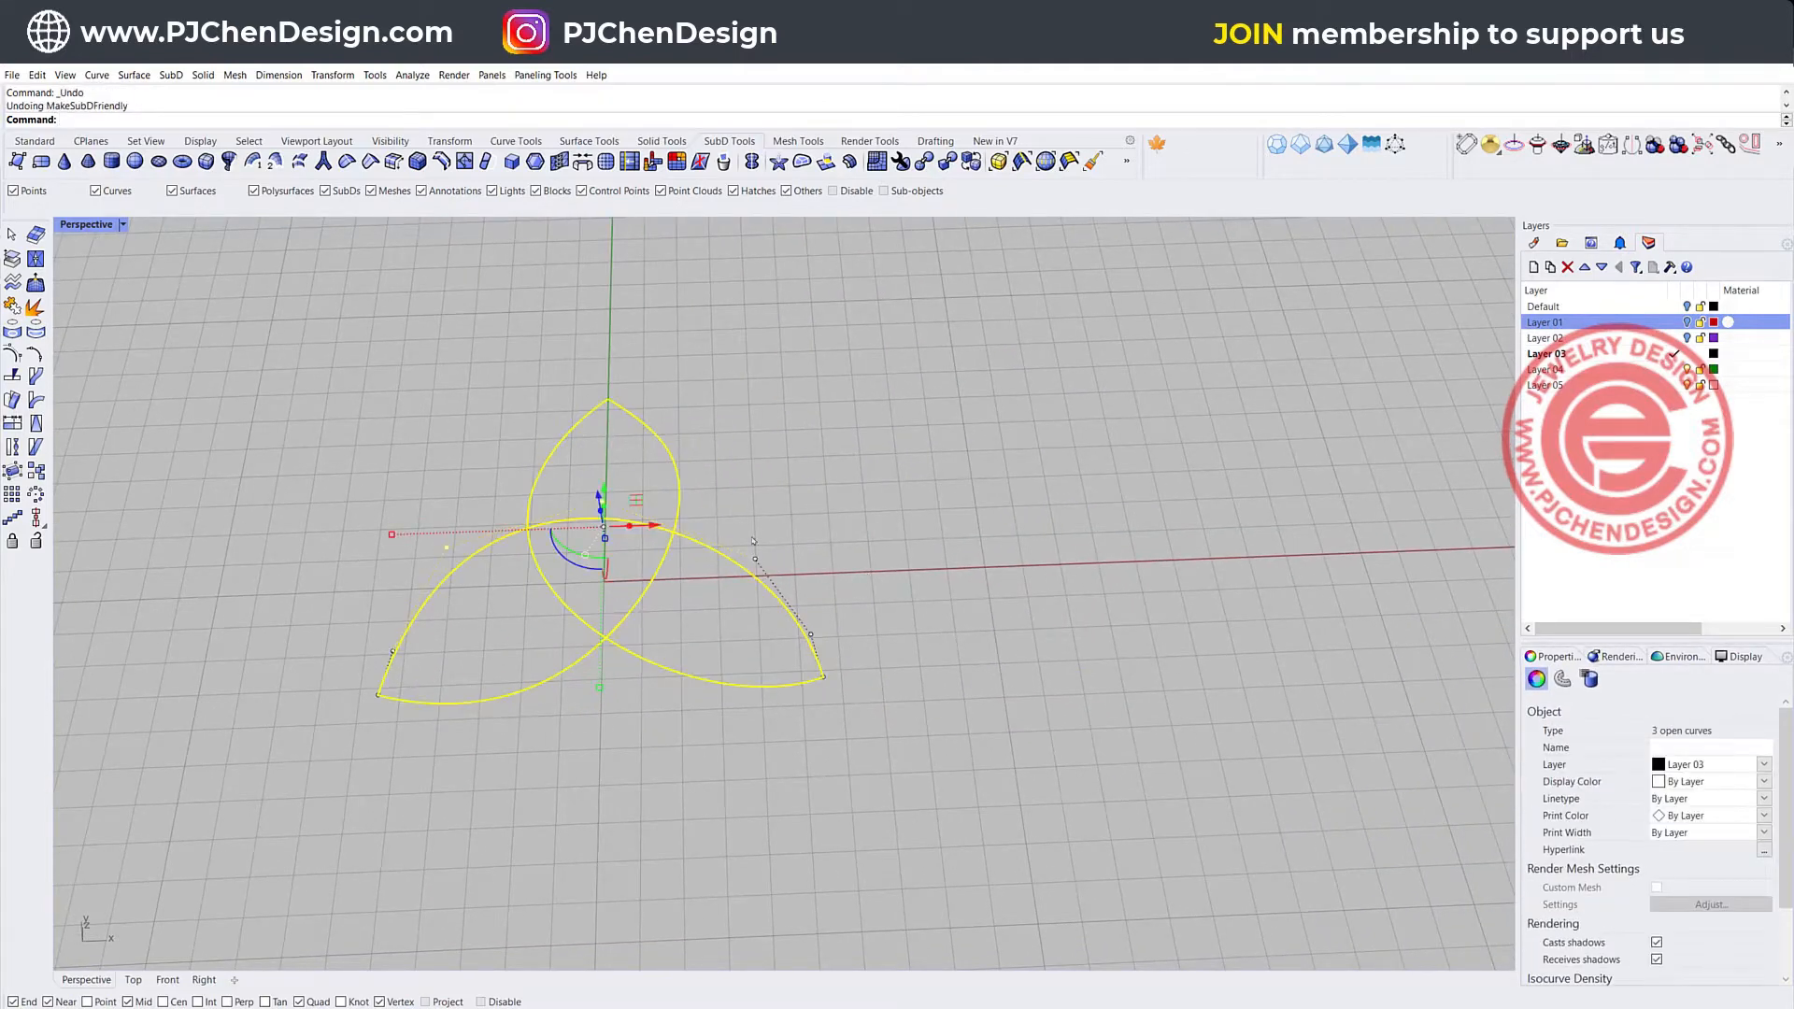
- Join the three arcs into one closed curve
{"action": "left_click", "coordinate": [686, 636]}
{"action": "left_click_drag", "start_coordinate": [841, 809], "coordinate": [841, 810]}
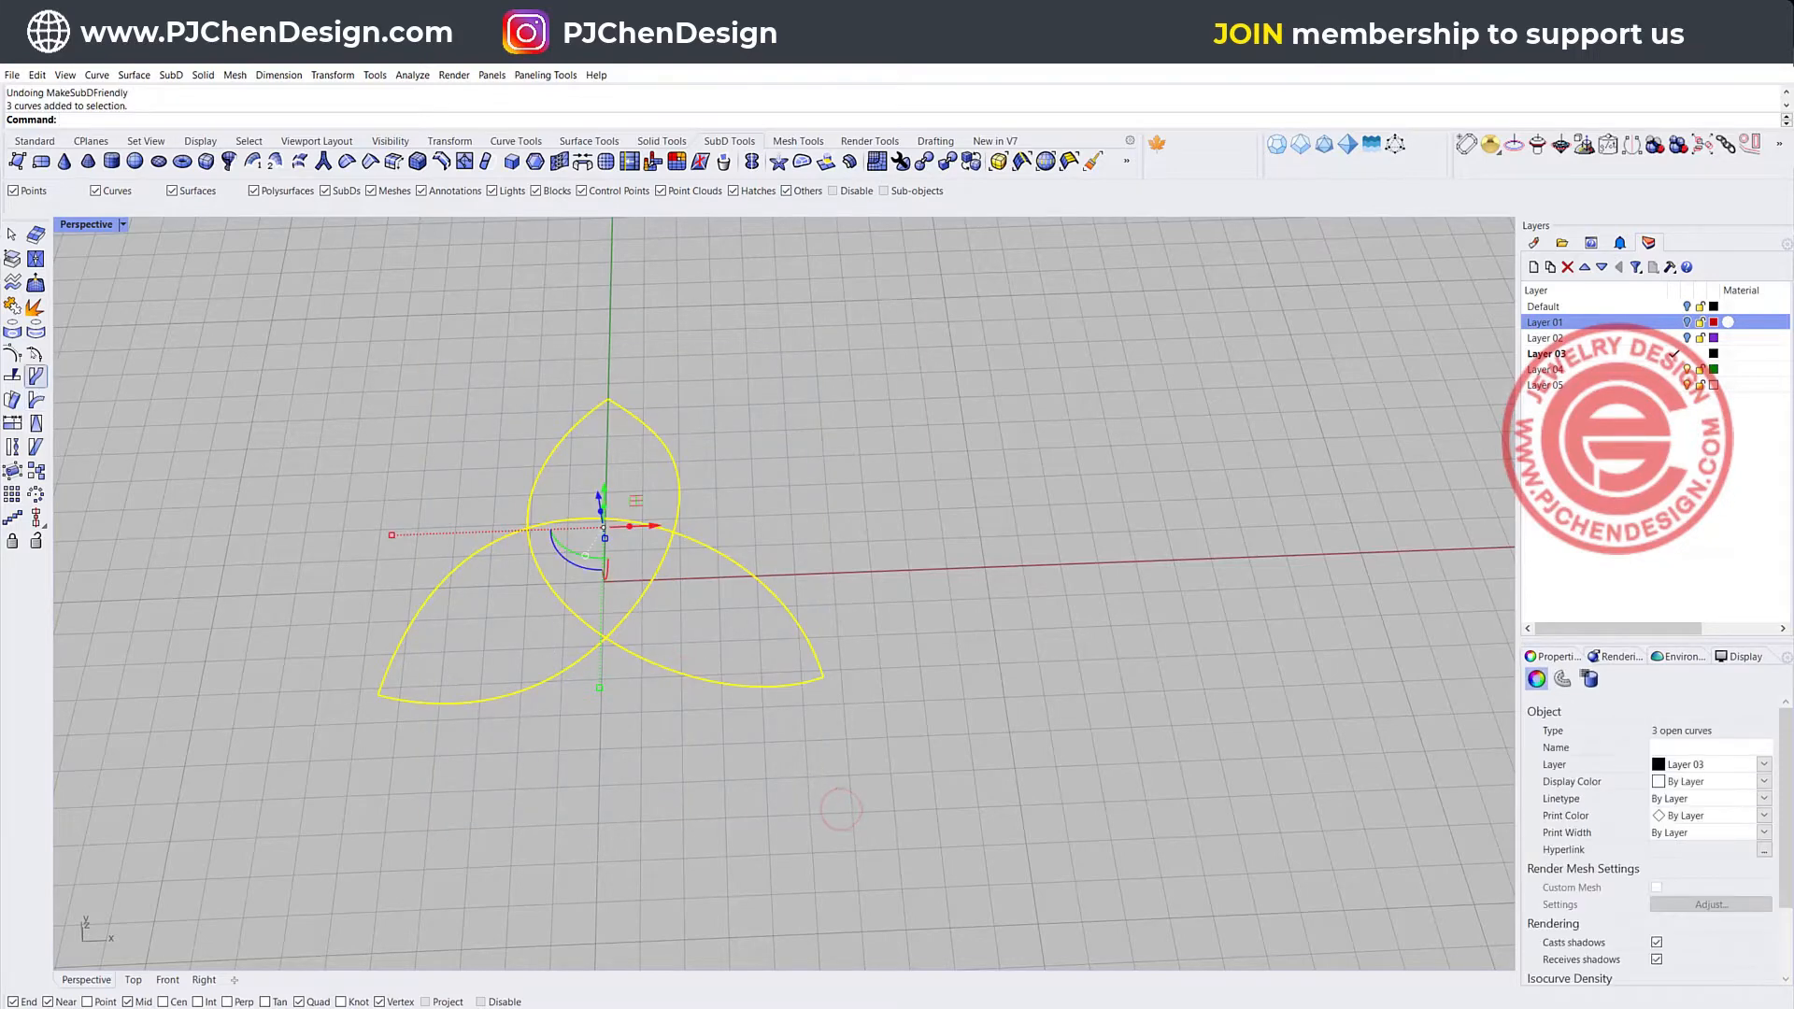
{"action": "left_click", "coordinate": [34, 141]}
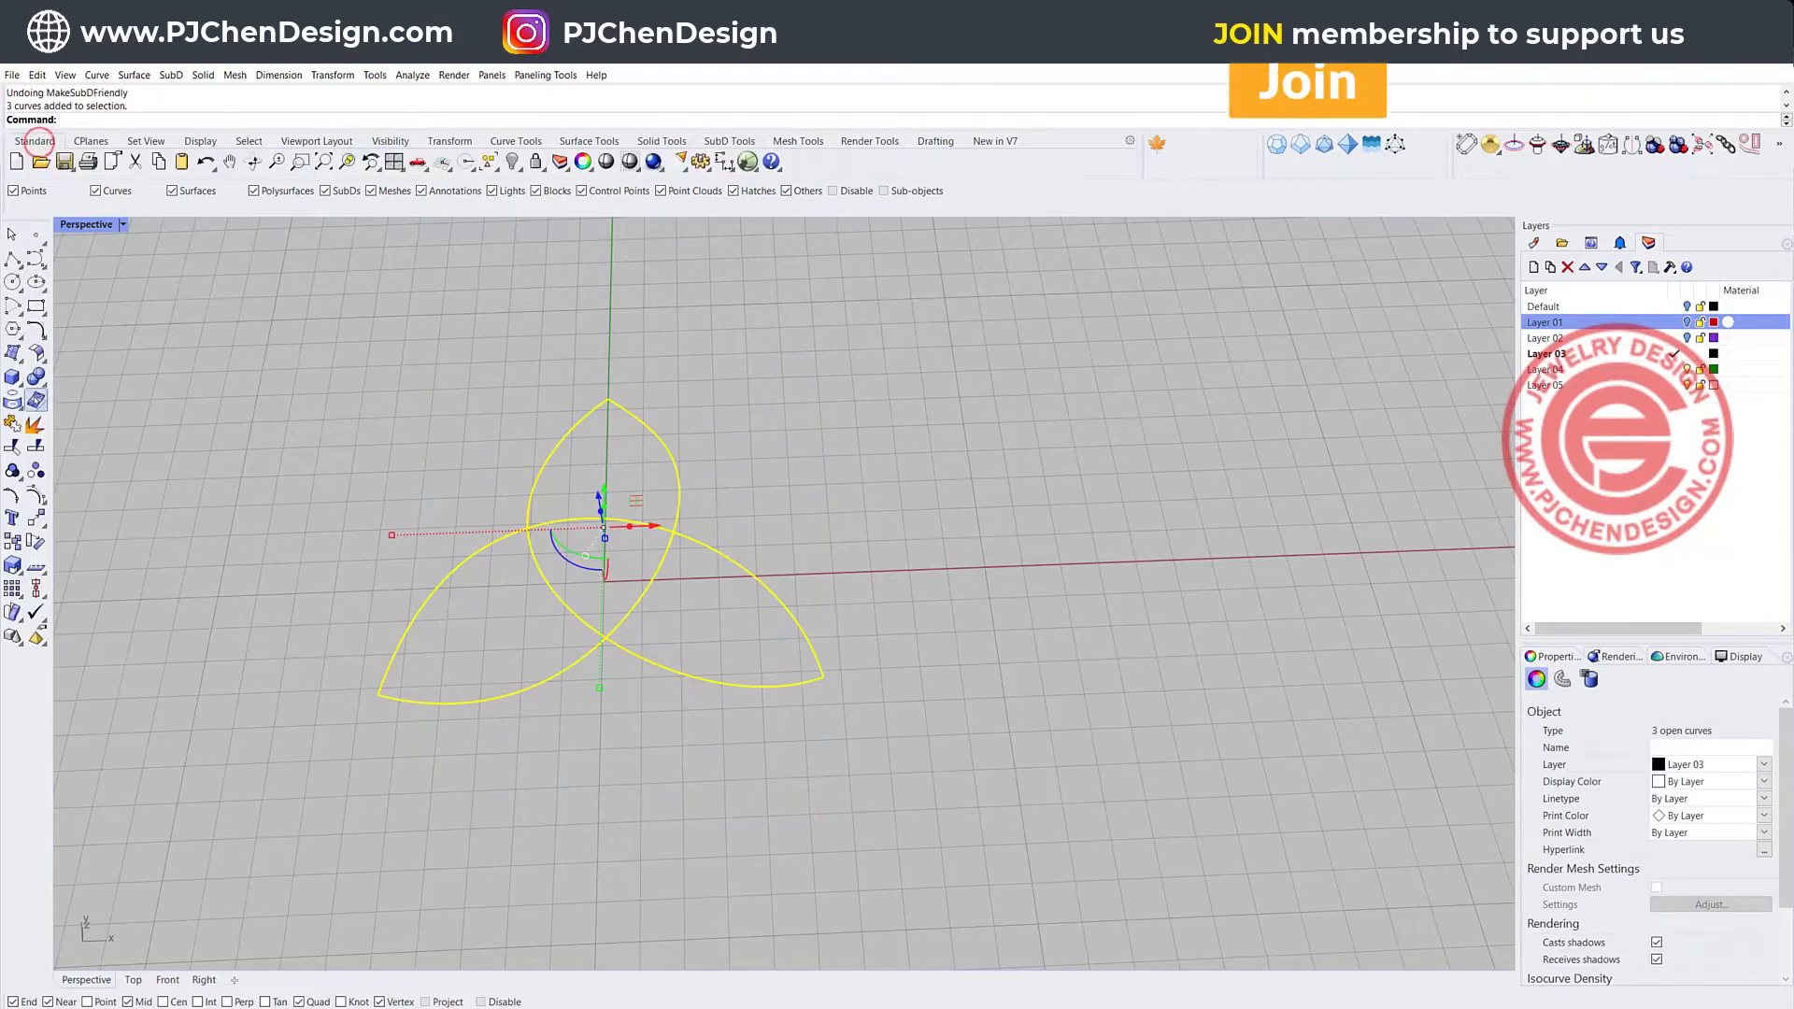
{"action": "left_click", "coordinate": [12, 423]}
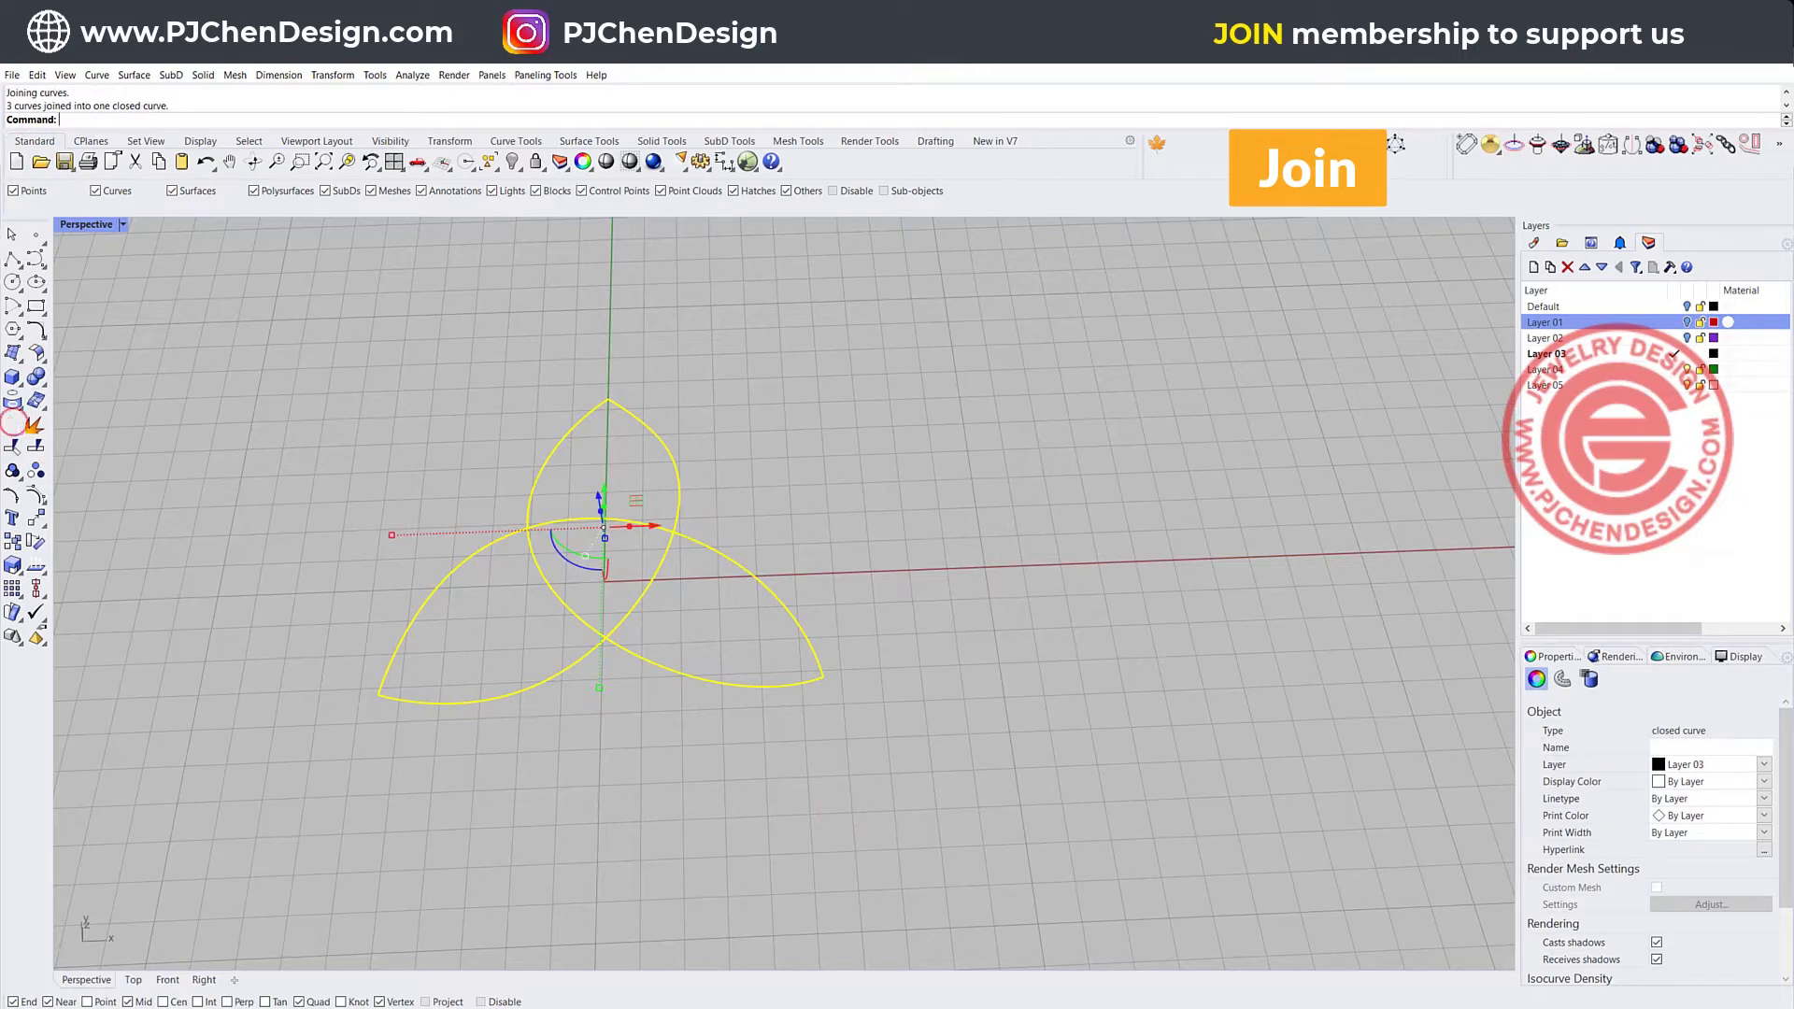
- Try making the joined closed knot curve SubD friendly, and undo the conversion
{"action": "left_click", "coordinate": [741, 140]}
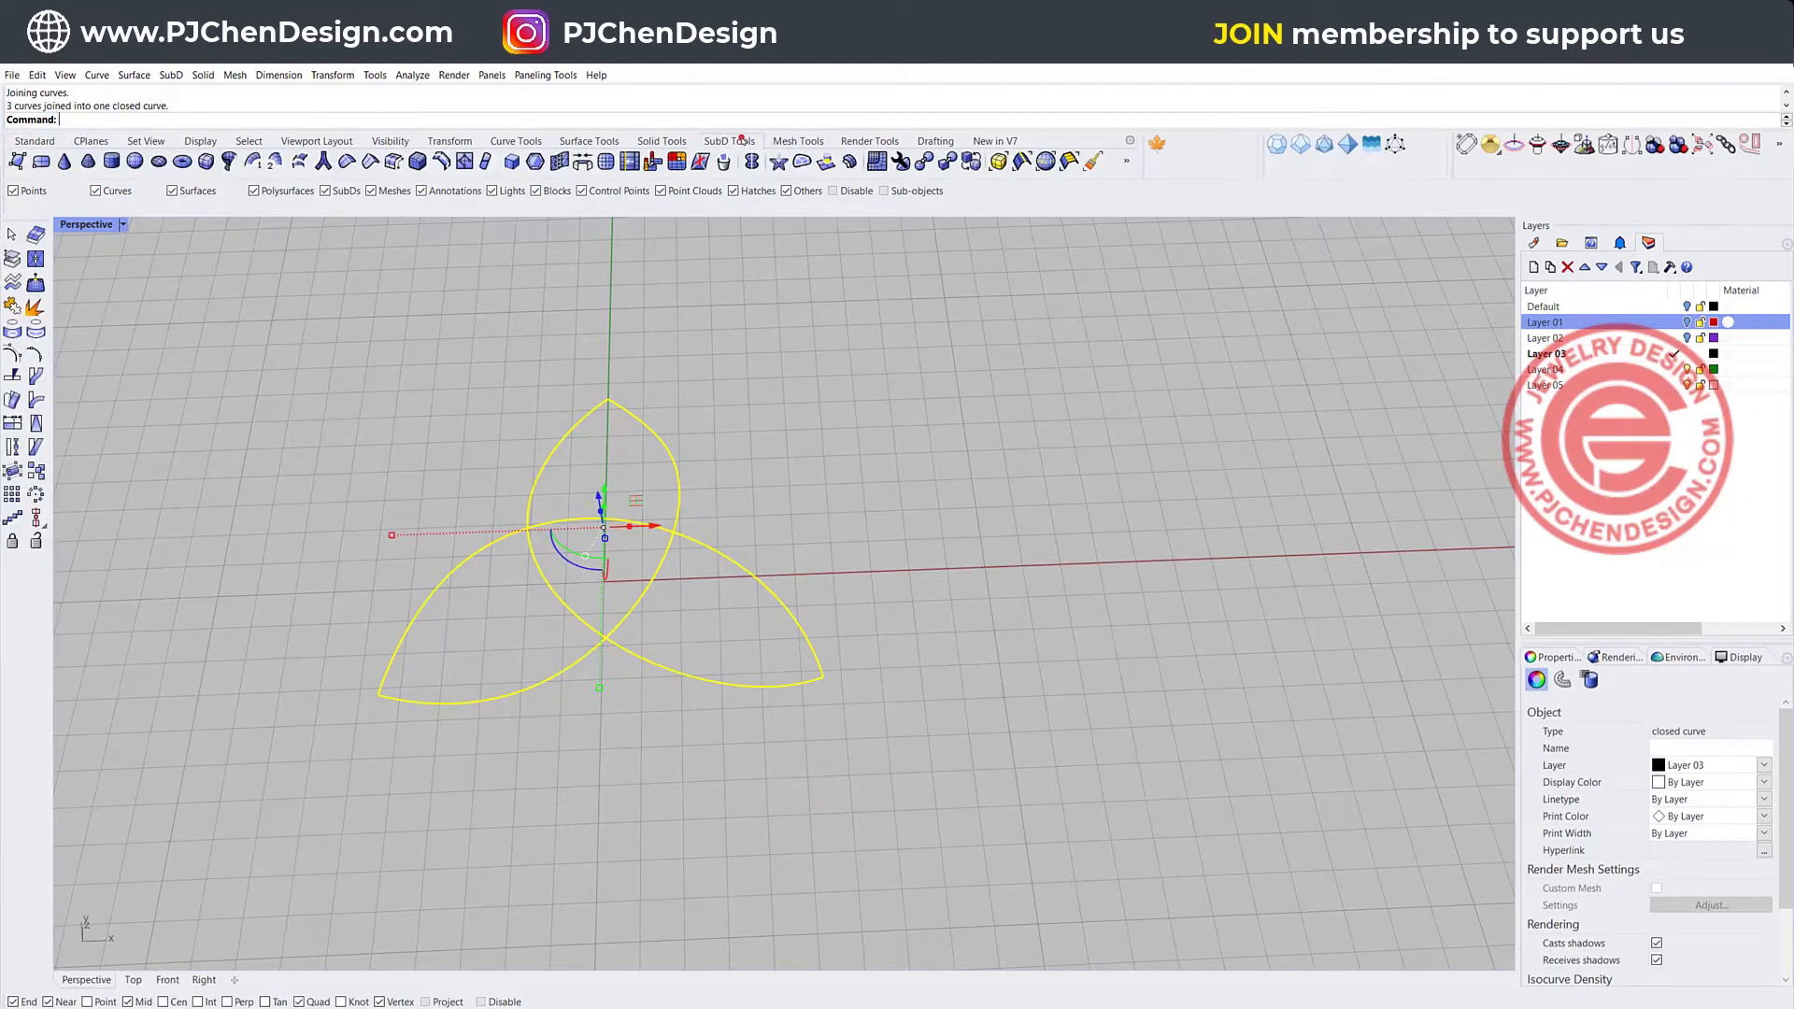
{"action": "left_click", "coordinate": [1126, 161]}
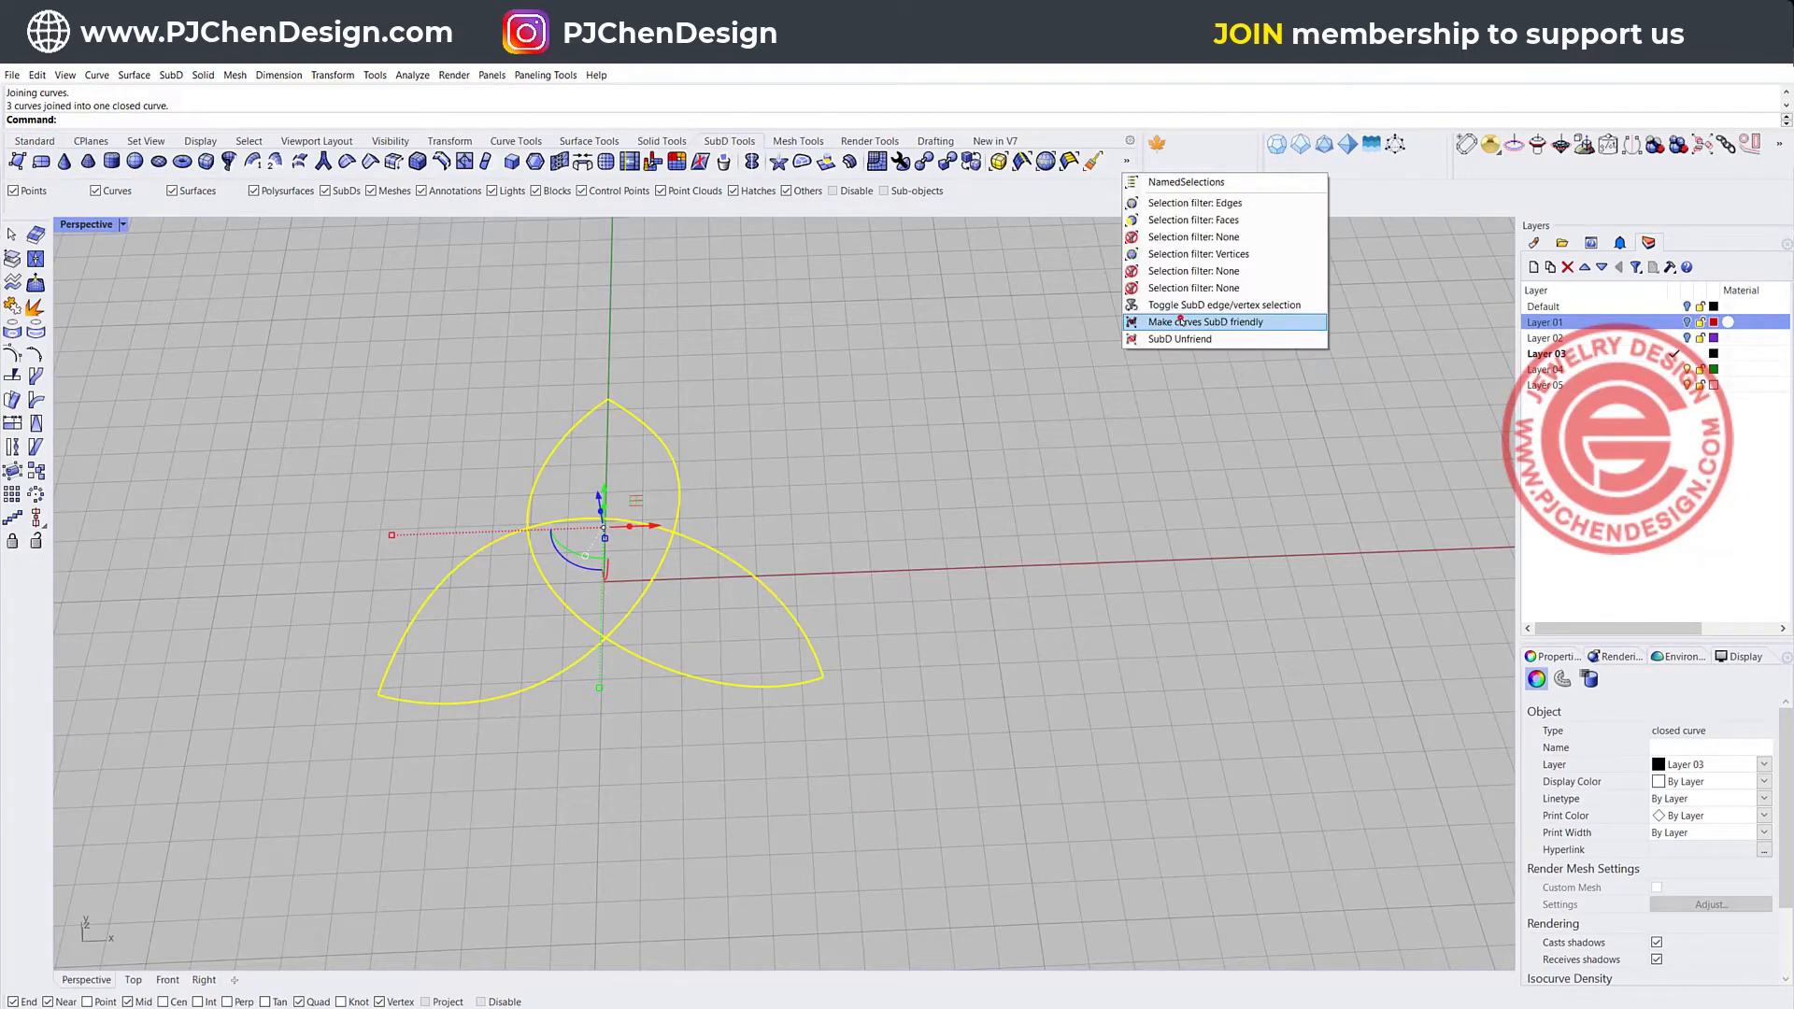
{"action": "left_click", "coordinate": [1180, 322]}
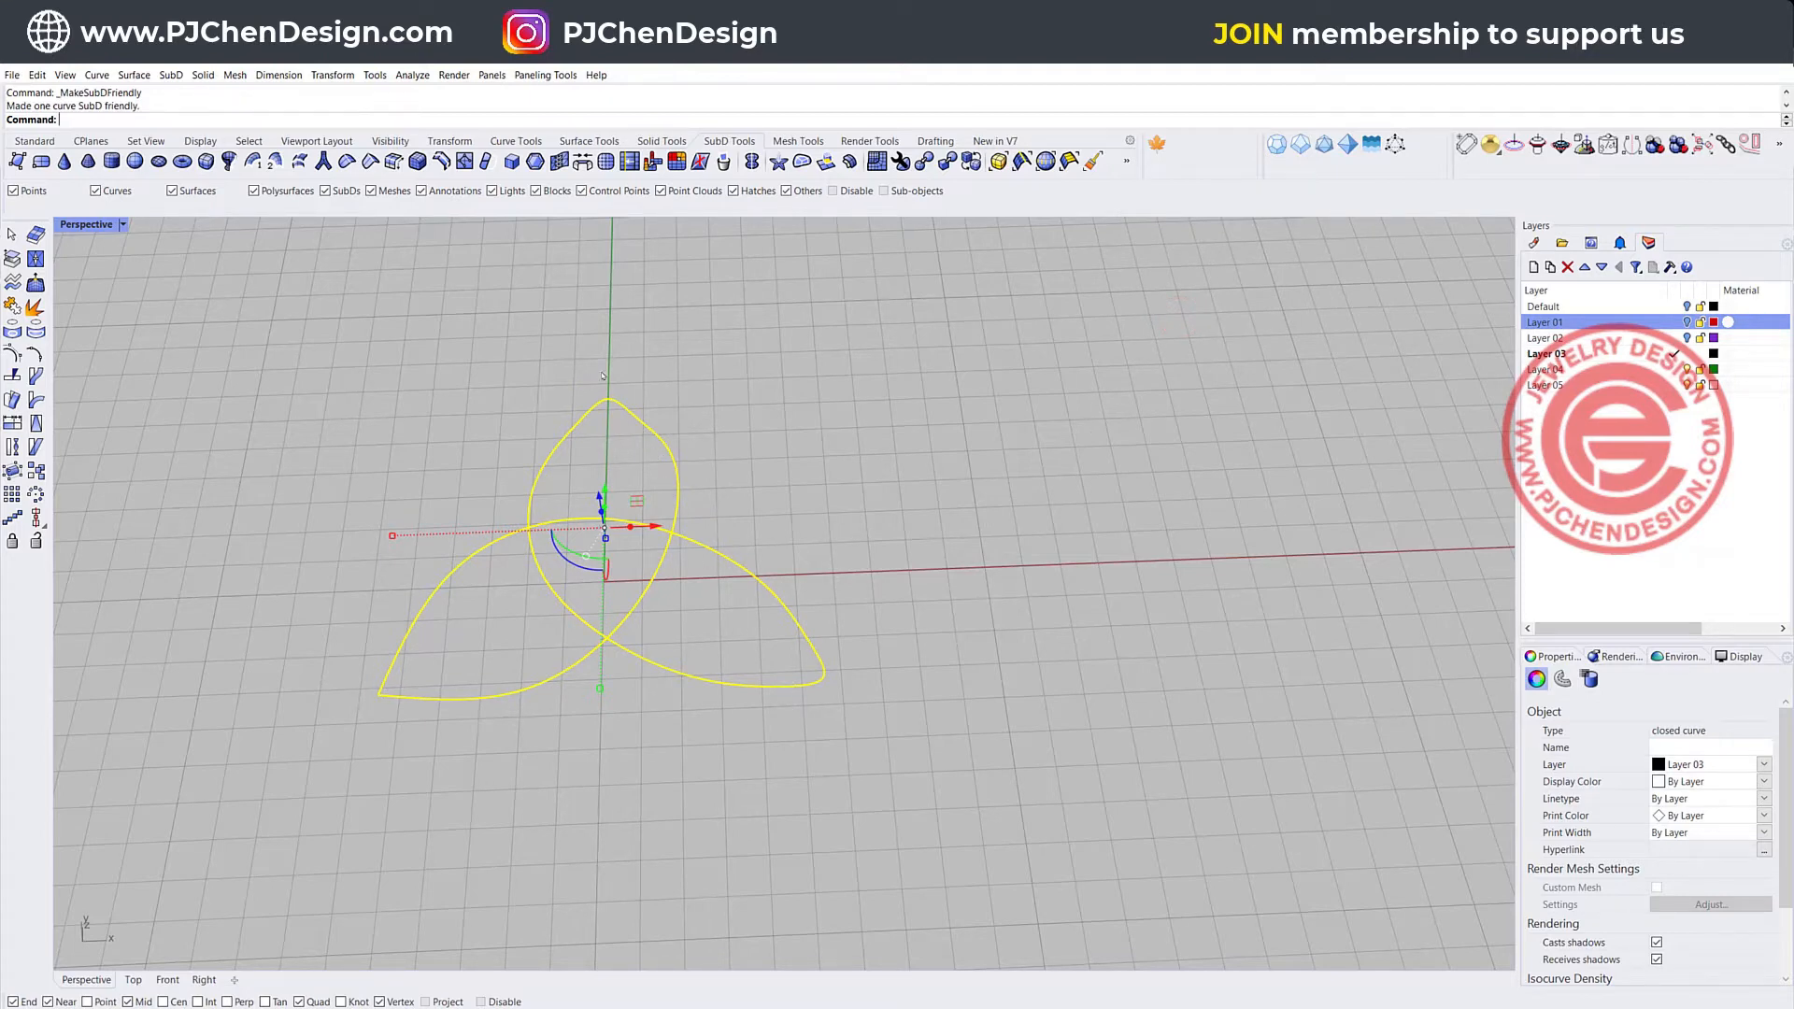
{"action": "key", "text": "ctrl+z"}
{"action": "left_click", "coordinate": [1106, 581]}
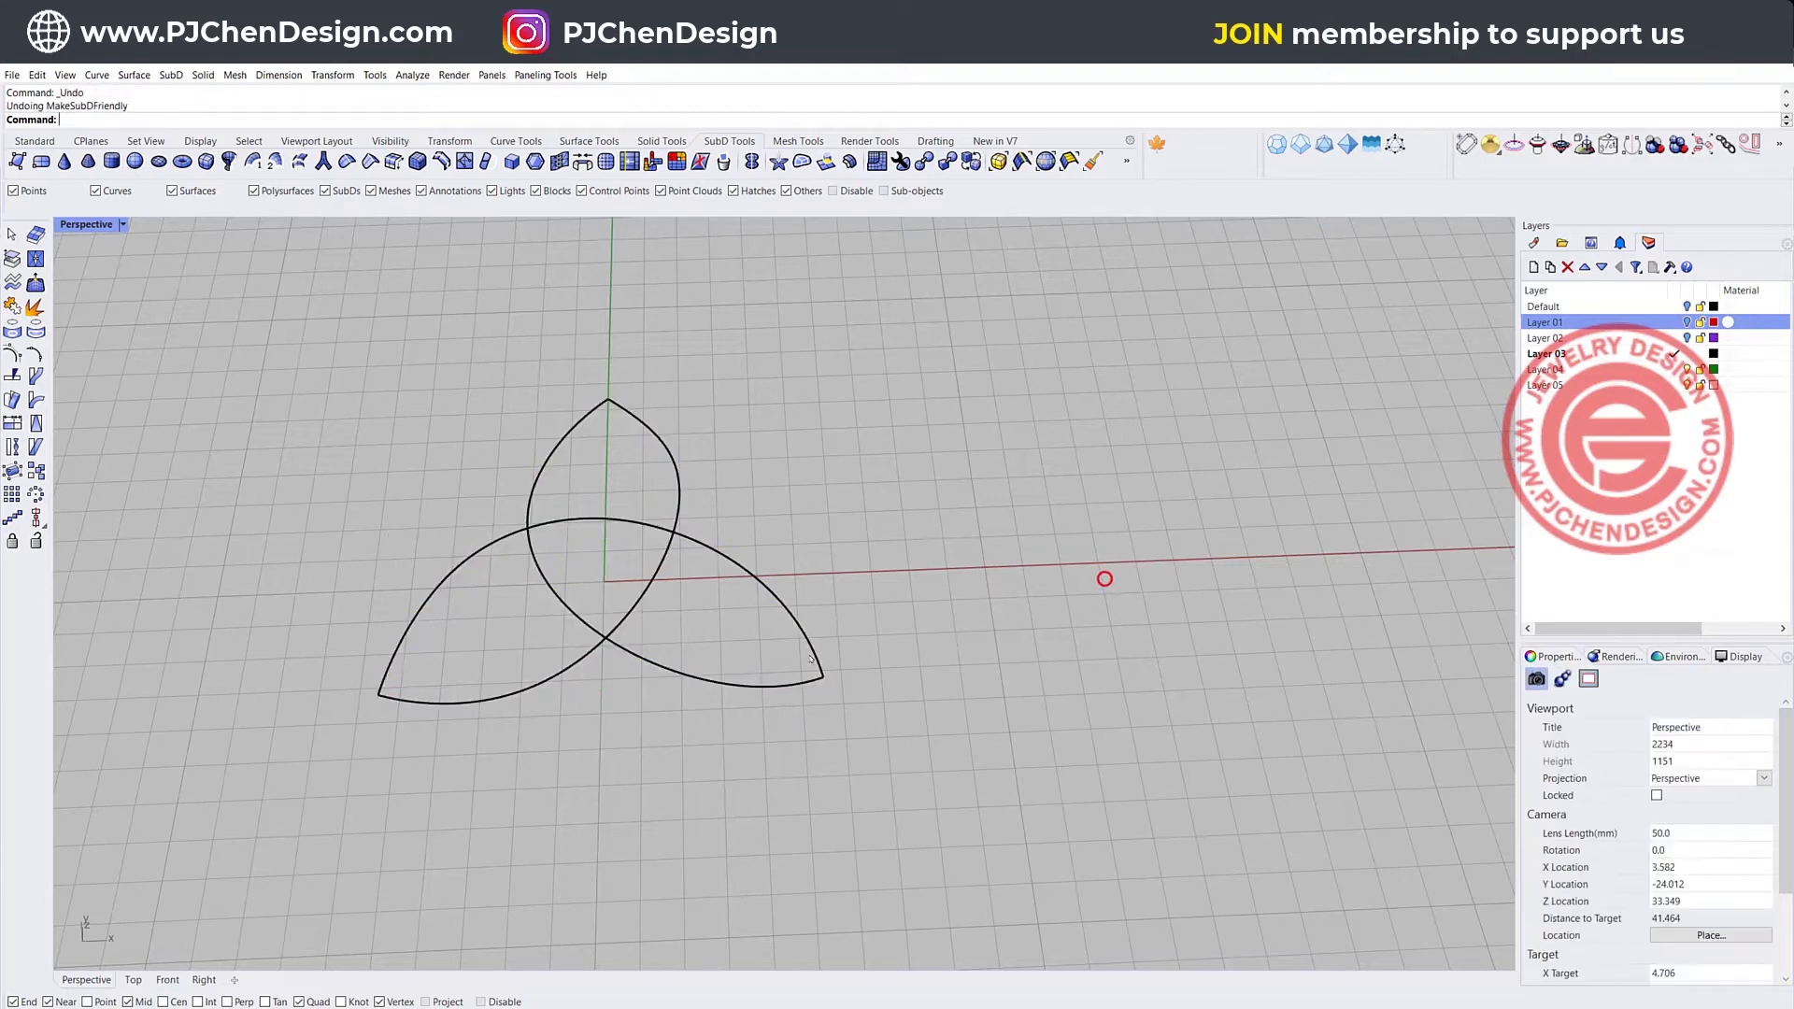
- Explode the joined knot curve back into its separate arcs
{"action": "left_click", "coordinate": [800, 635]}
{"action": "left_click", "coordinate": [803, 627]}
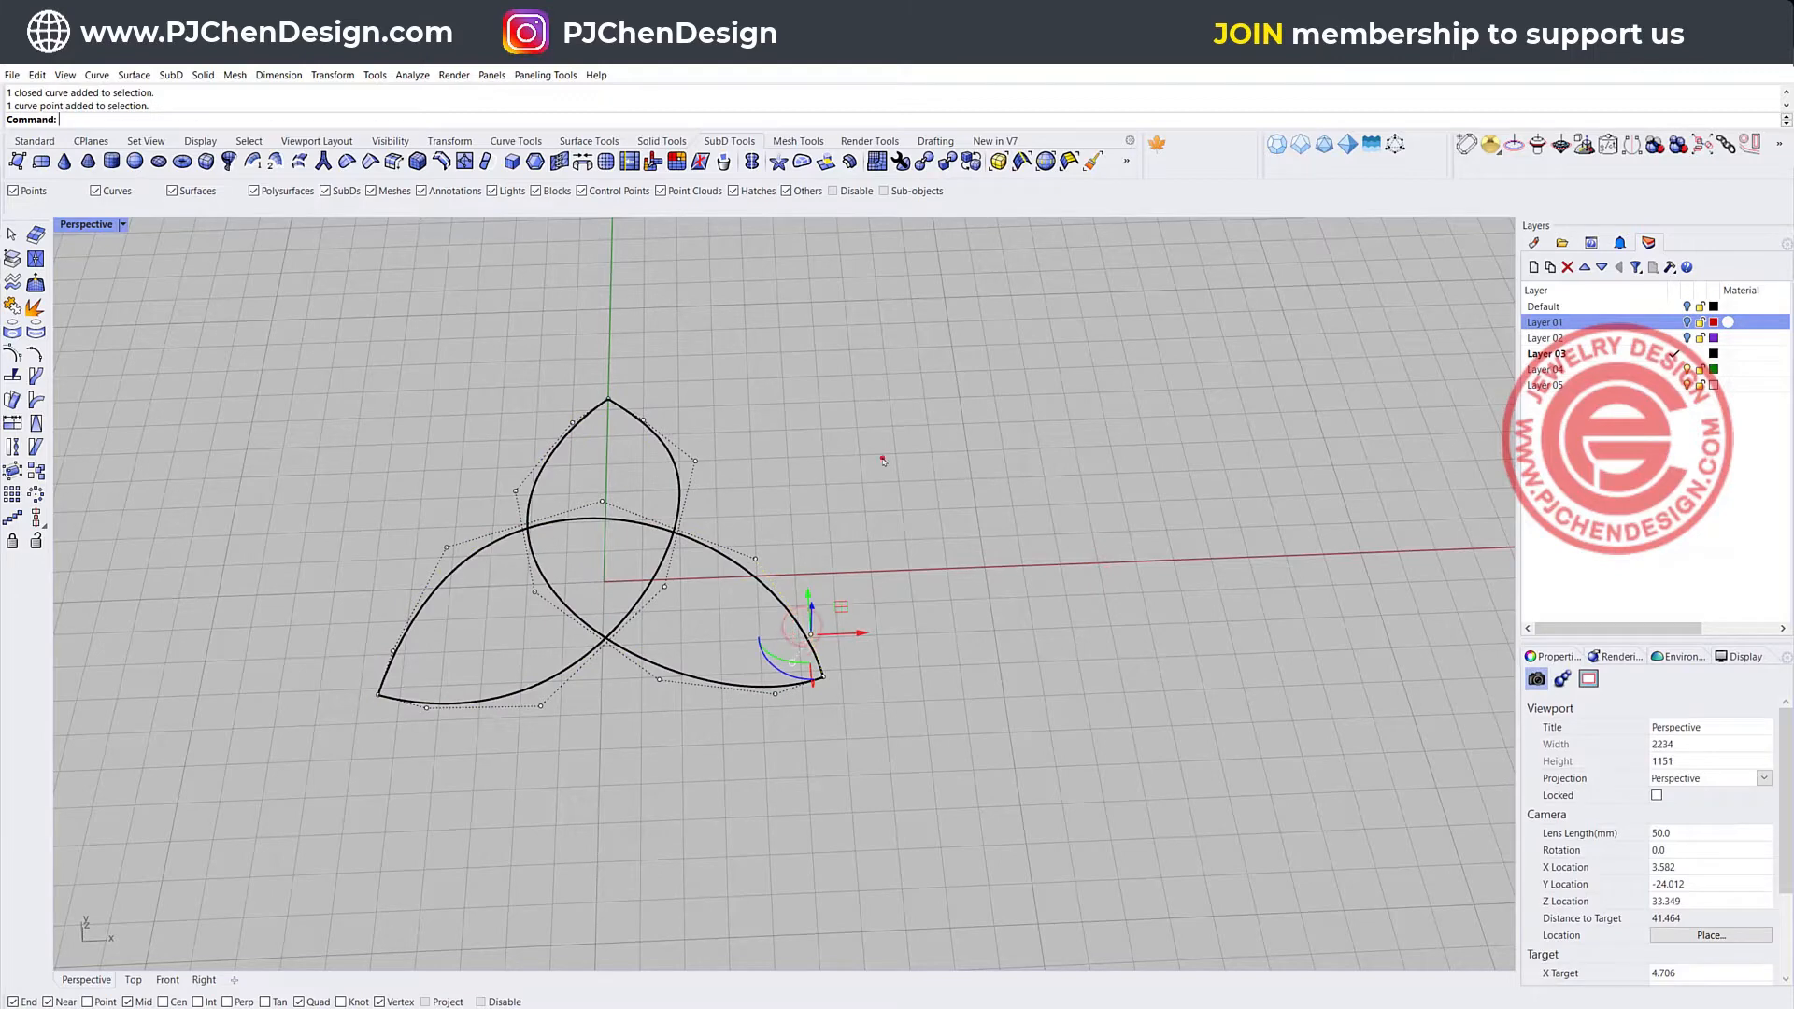
{"action": "left_click_drag", "start_coordinate": [882, 457], "coordinate": [670, 770]}
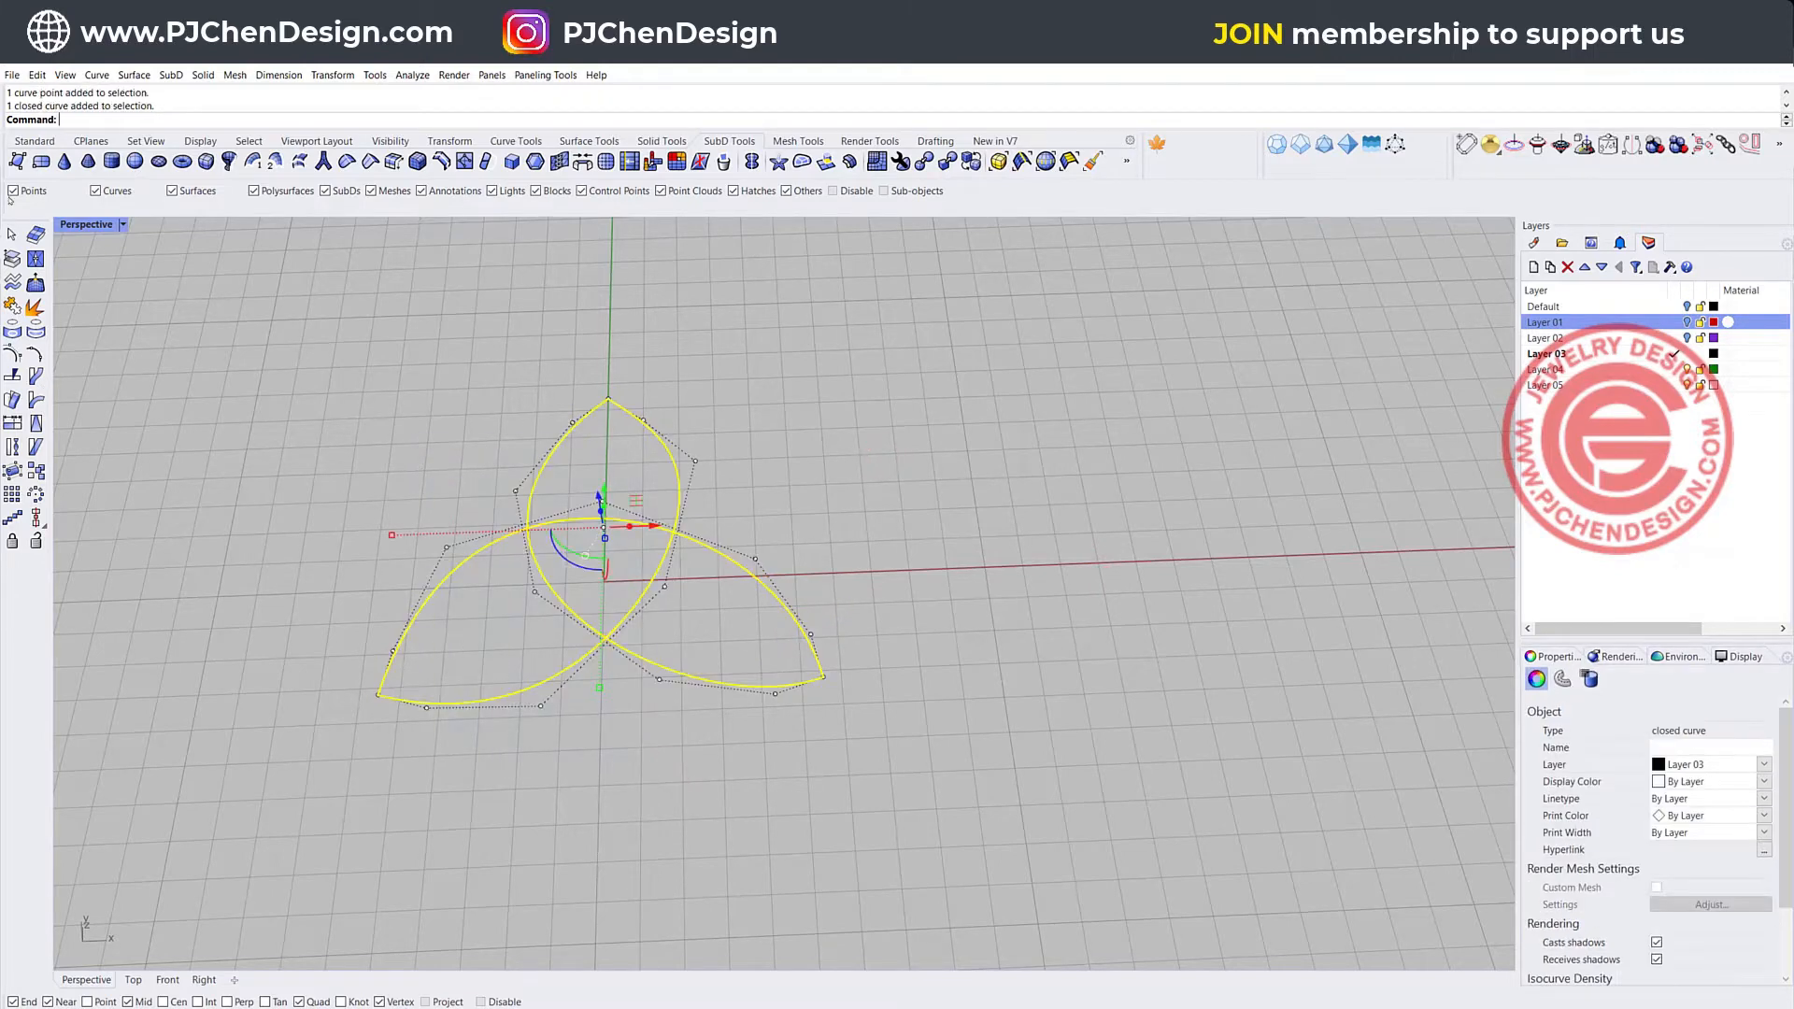
{"action": "left_click", "coordinate": [34, 141]}
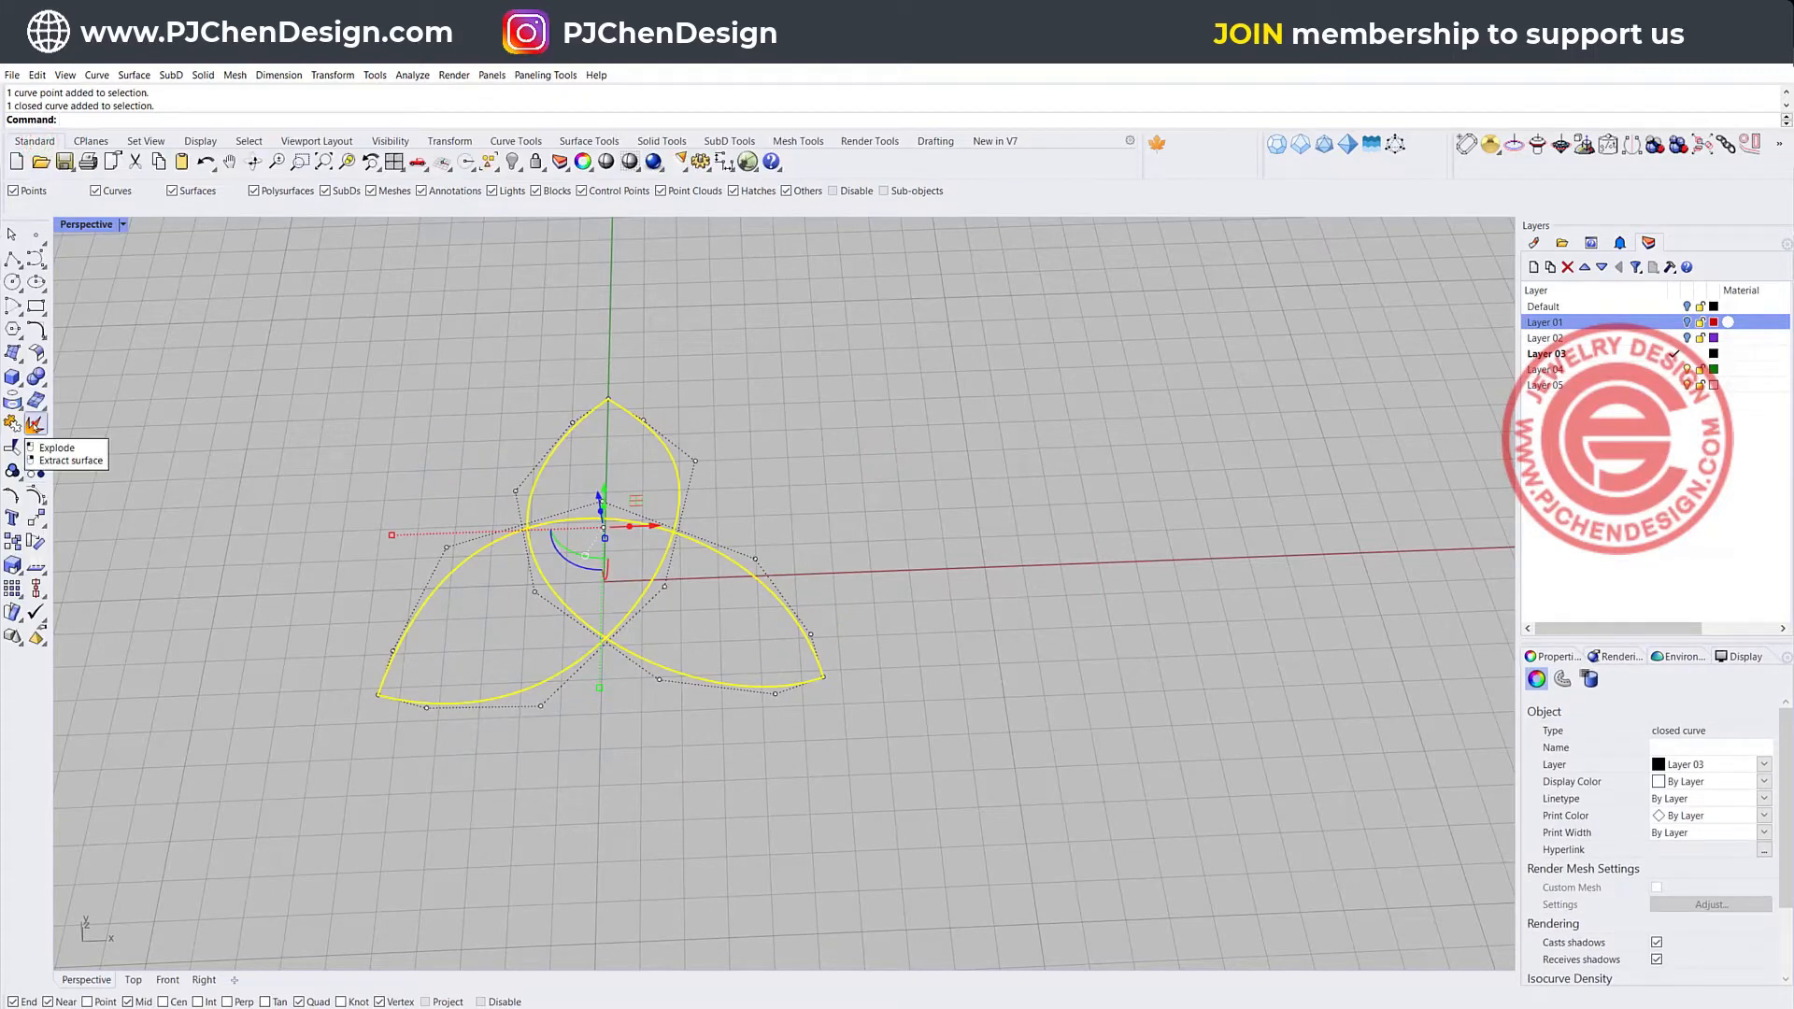
{"action": "left_click", "coordinate": [36, 424]}
{"action": "left_click", "coordinate": [937, 430]}
- Make the three exploded arcs SubD friendly
{"action": "left_click_drag", "start_coordinate": [972, 830], "coordinate": [838, 719]}
{"action": "left_click_drag", "start_coordinate": [759, 665], "coordinate": [584, 355]}
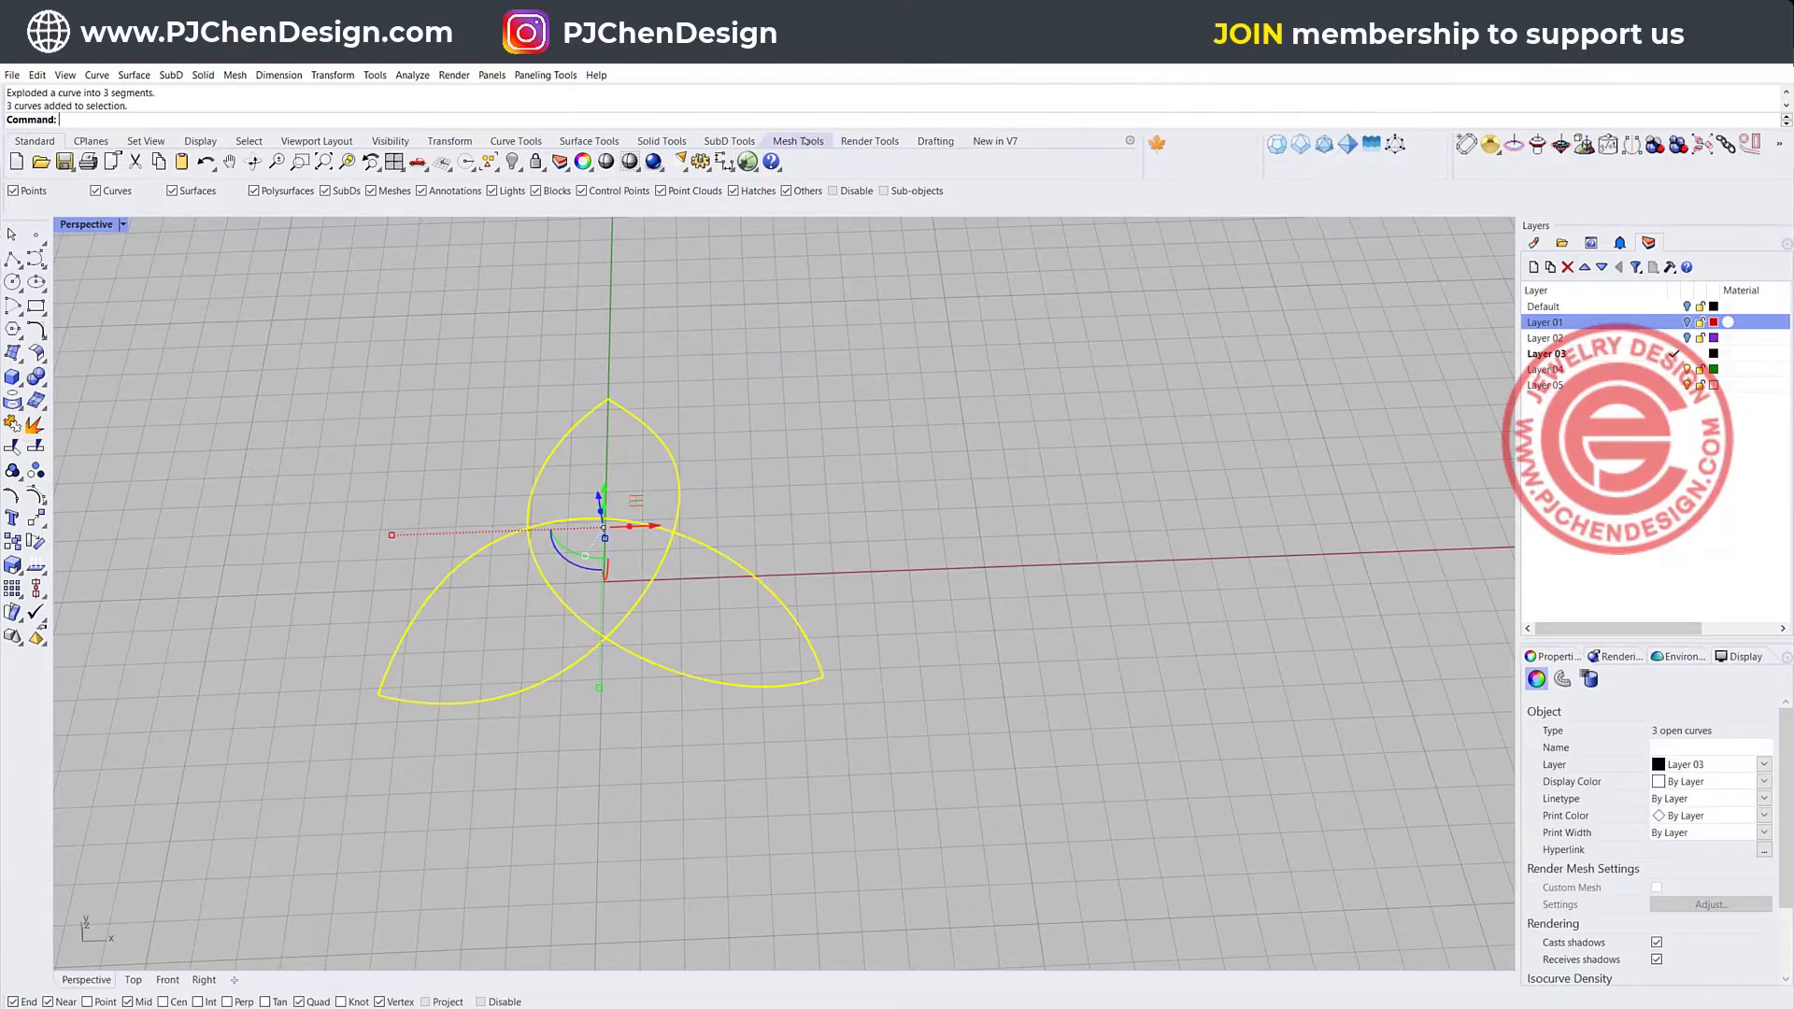
{"action": "left_click", "coordinate": [738, 140]}
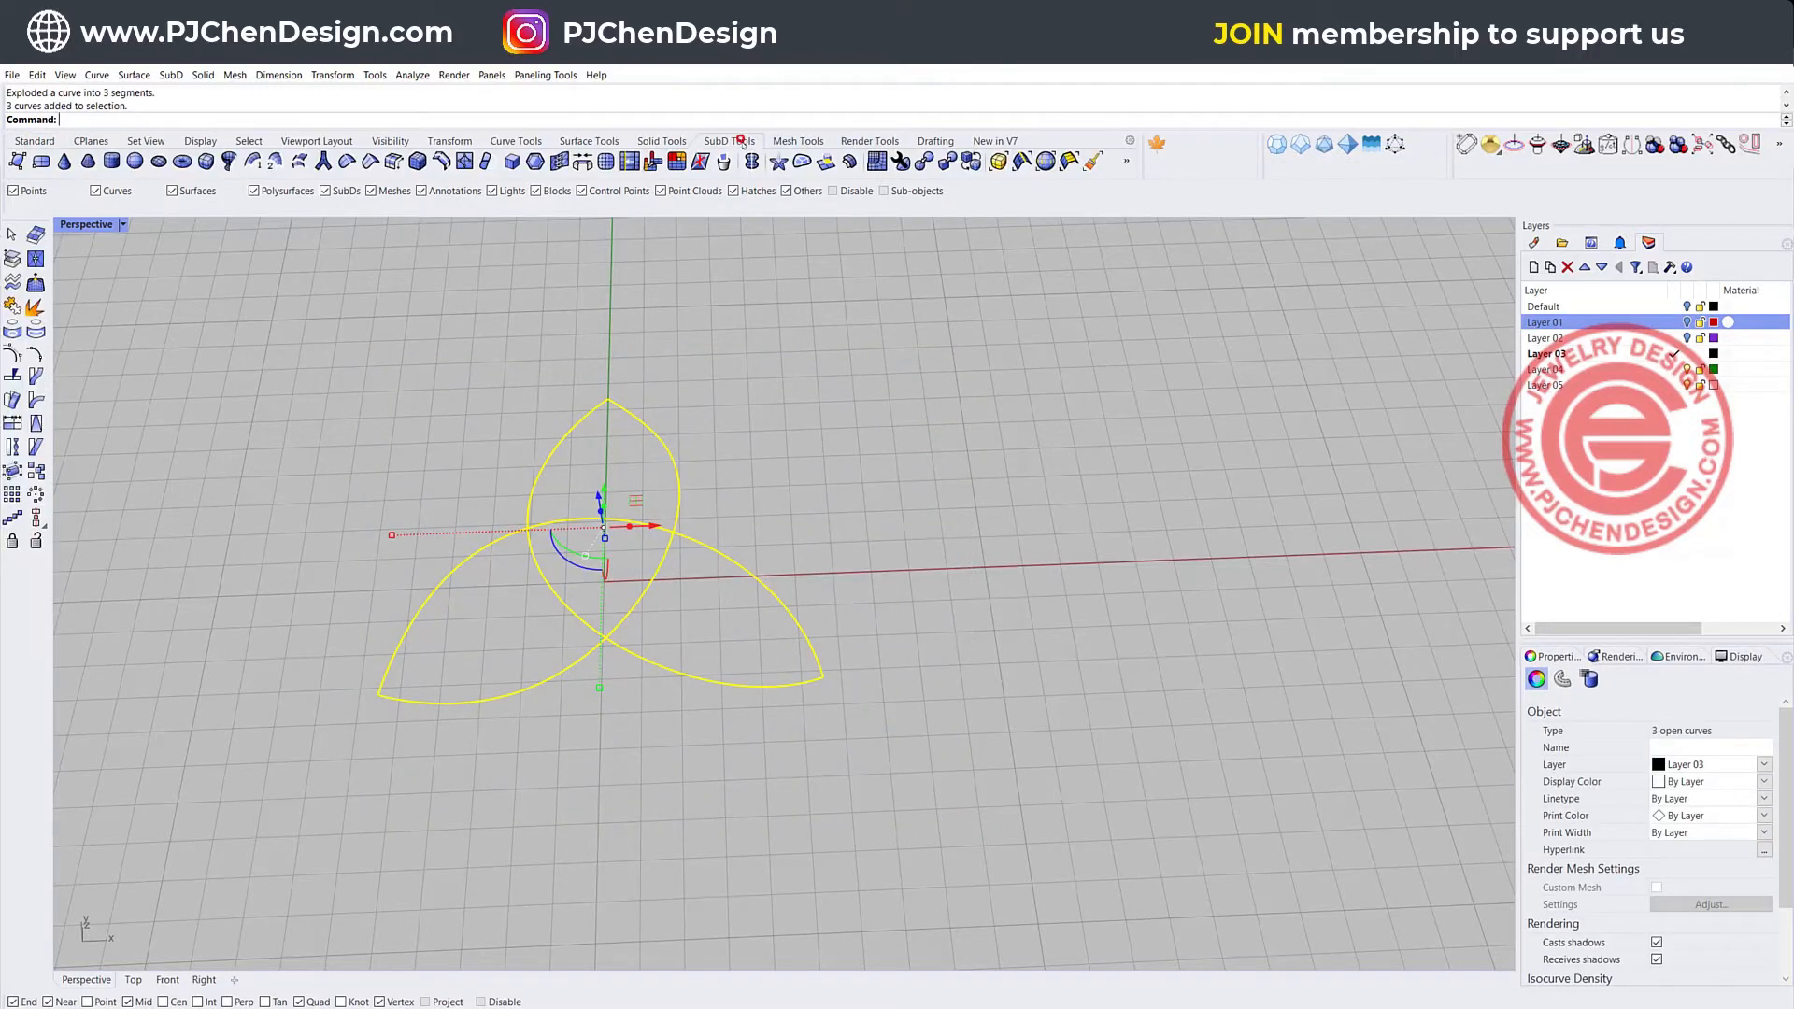
{"action": "left_click", "coordinate": [1127, 160]}
{"action": "left_click", "coordinate": [1220, 325]}
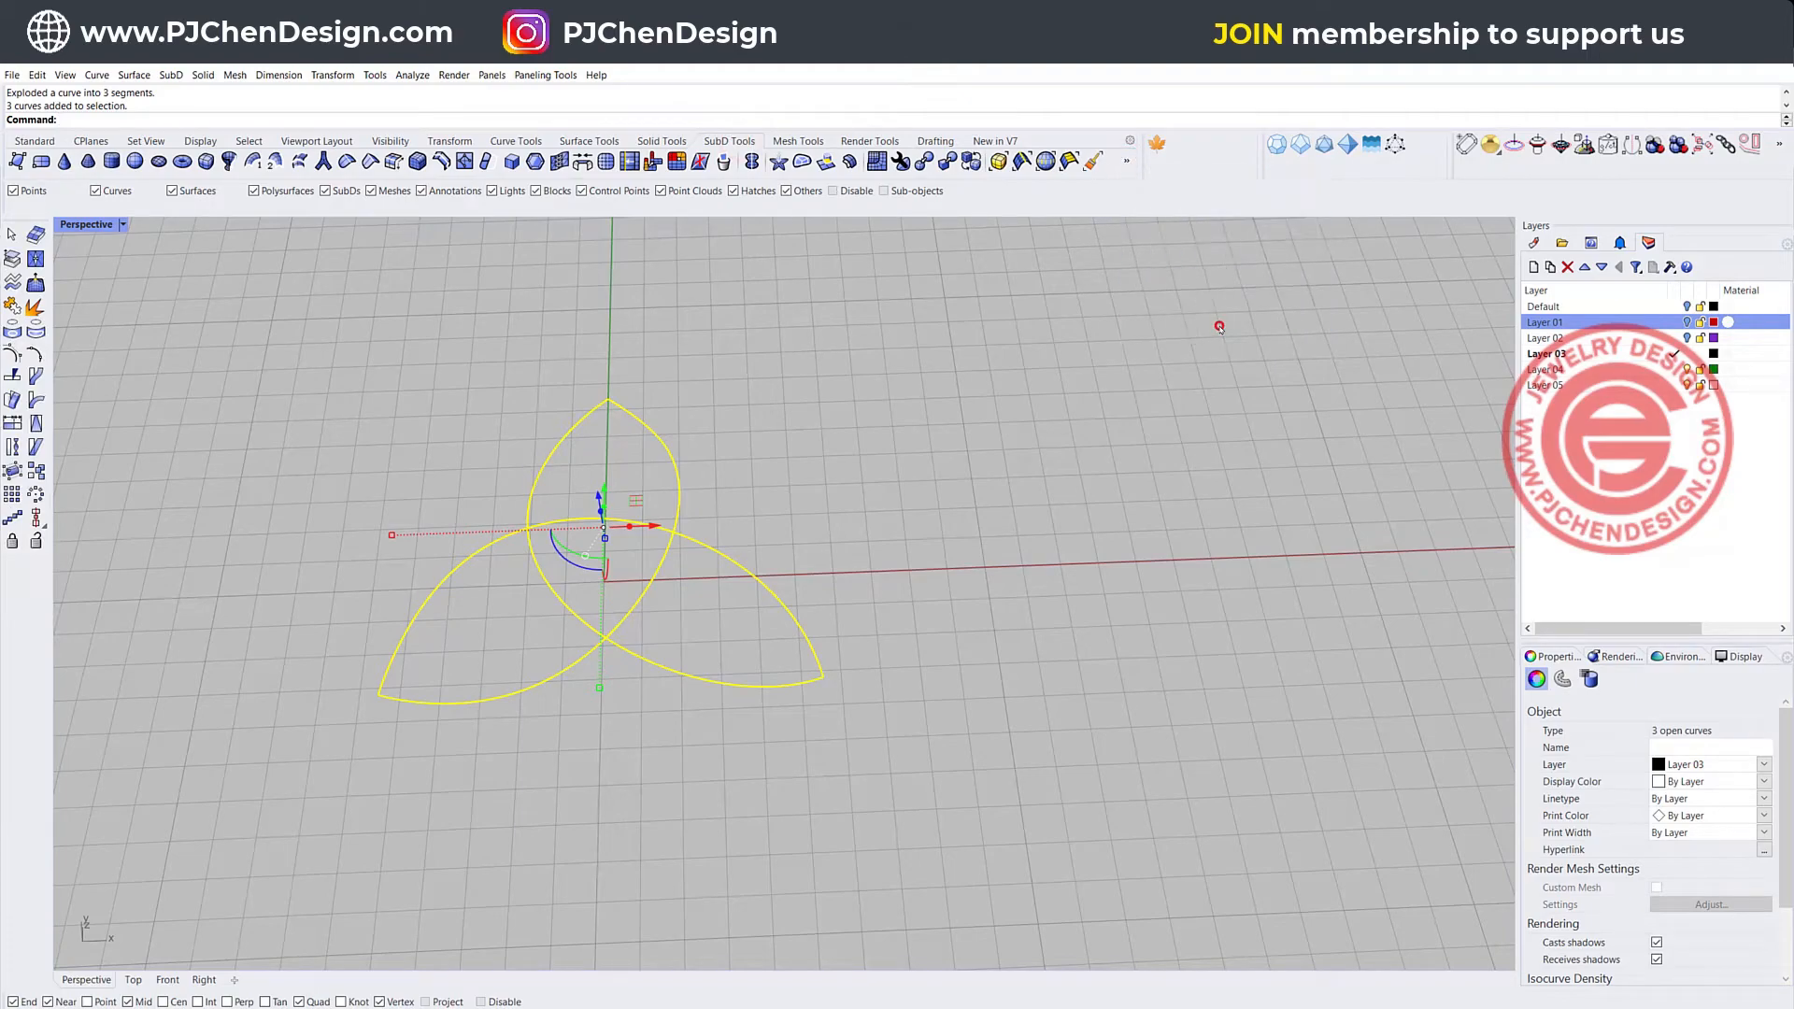
- Create a SubD multipipe along the three knot arcs with radius 1, capped ends and 0 strut divisions
{"action": "left_click", "coordinate": [1017, 501]}
{"action": "right_click_drag", "start_coordinate": [1017, 501], "coordinate": [1046, 847]}
{"action": "key", "text": "ctrl+a"}
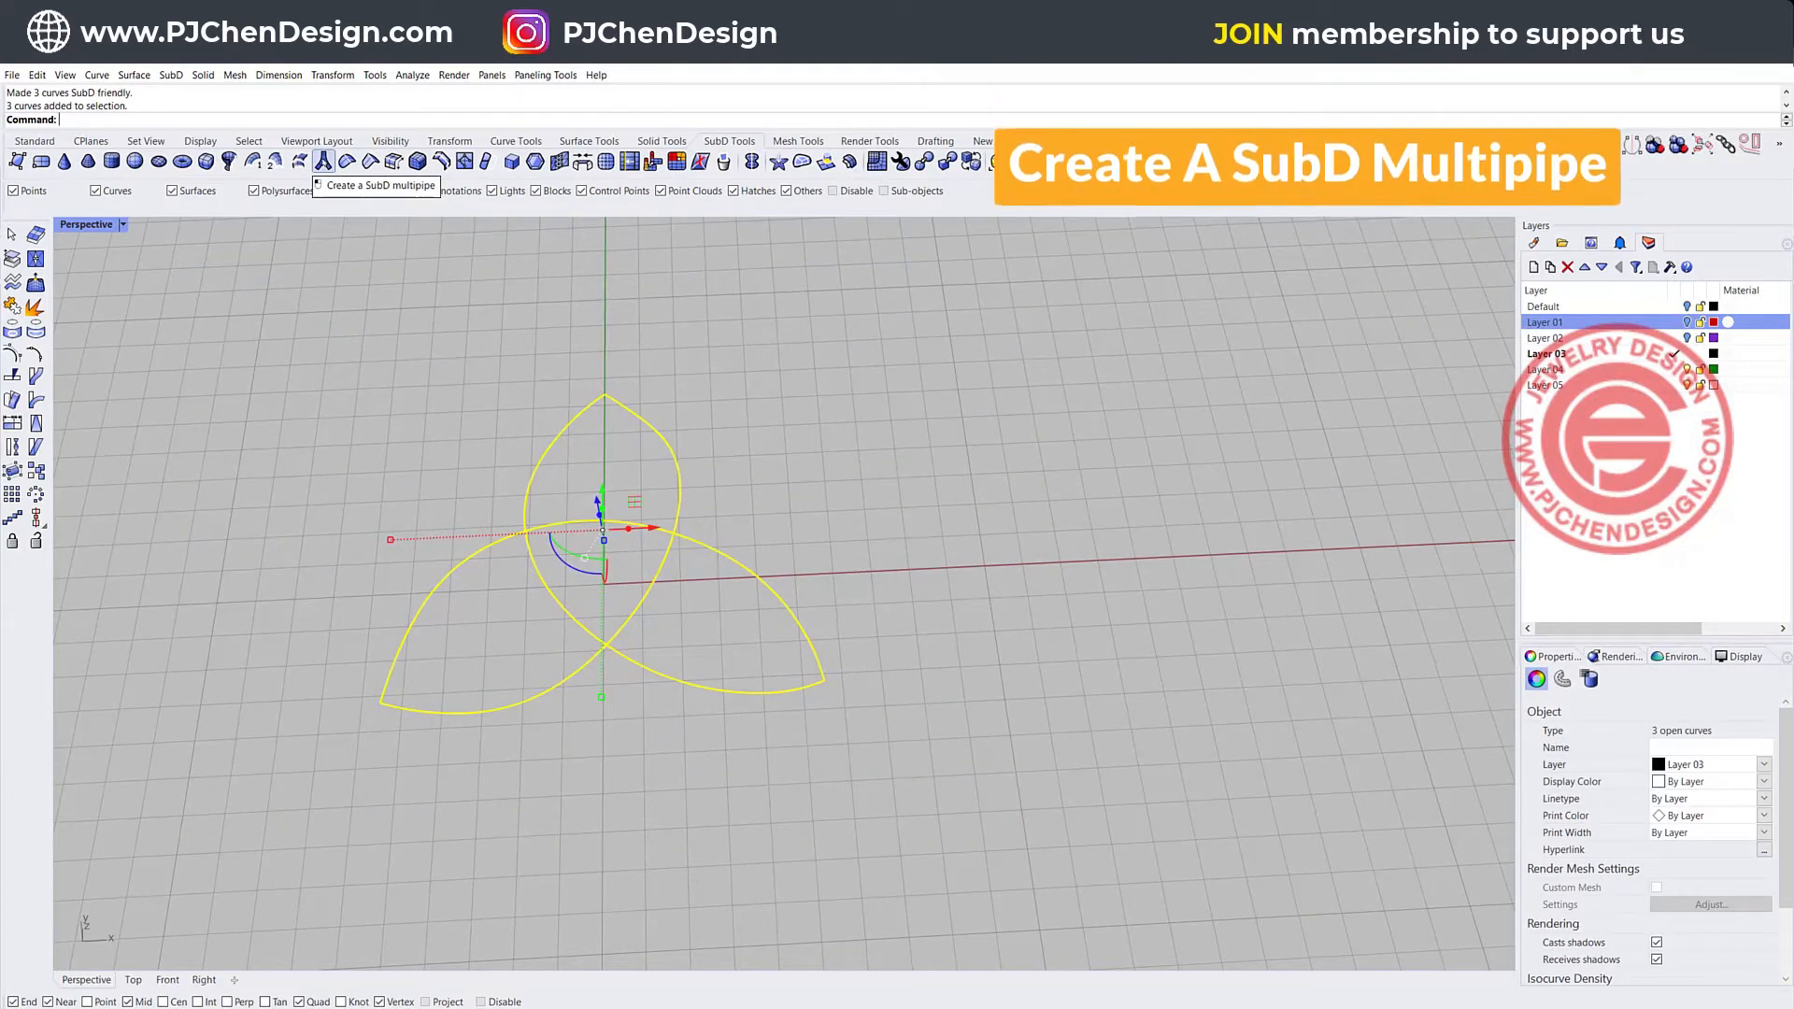
{"action": "left_click", "coordinate": [322, 161]}
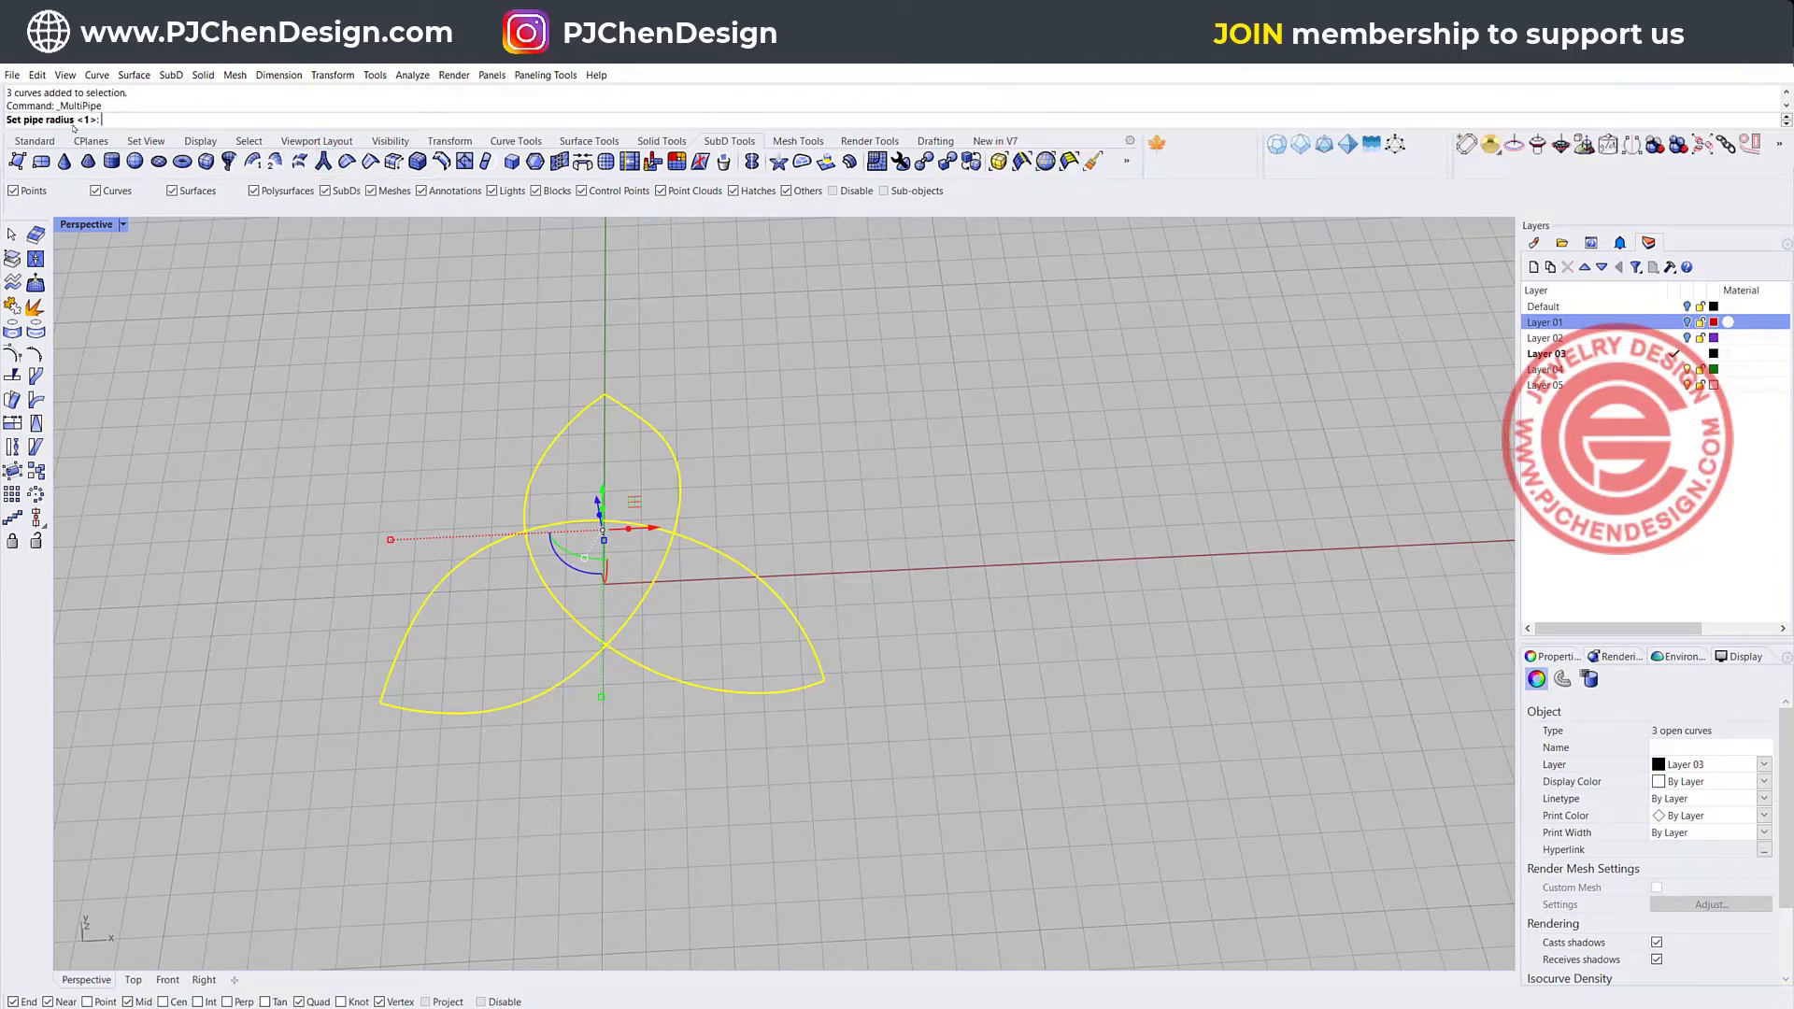
{"action": "key", "text": "Return"}
{"action": "left_click", "coordinate": [90, 120]}
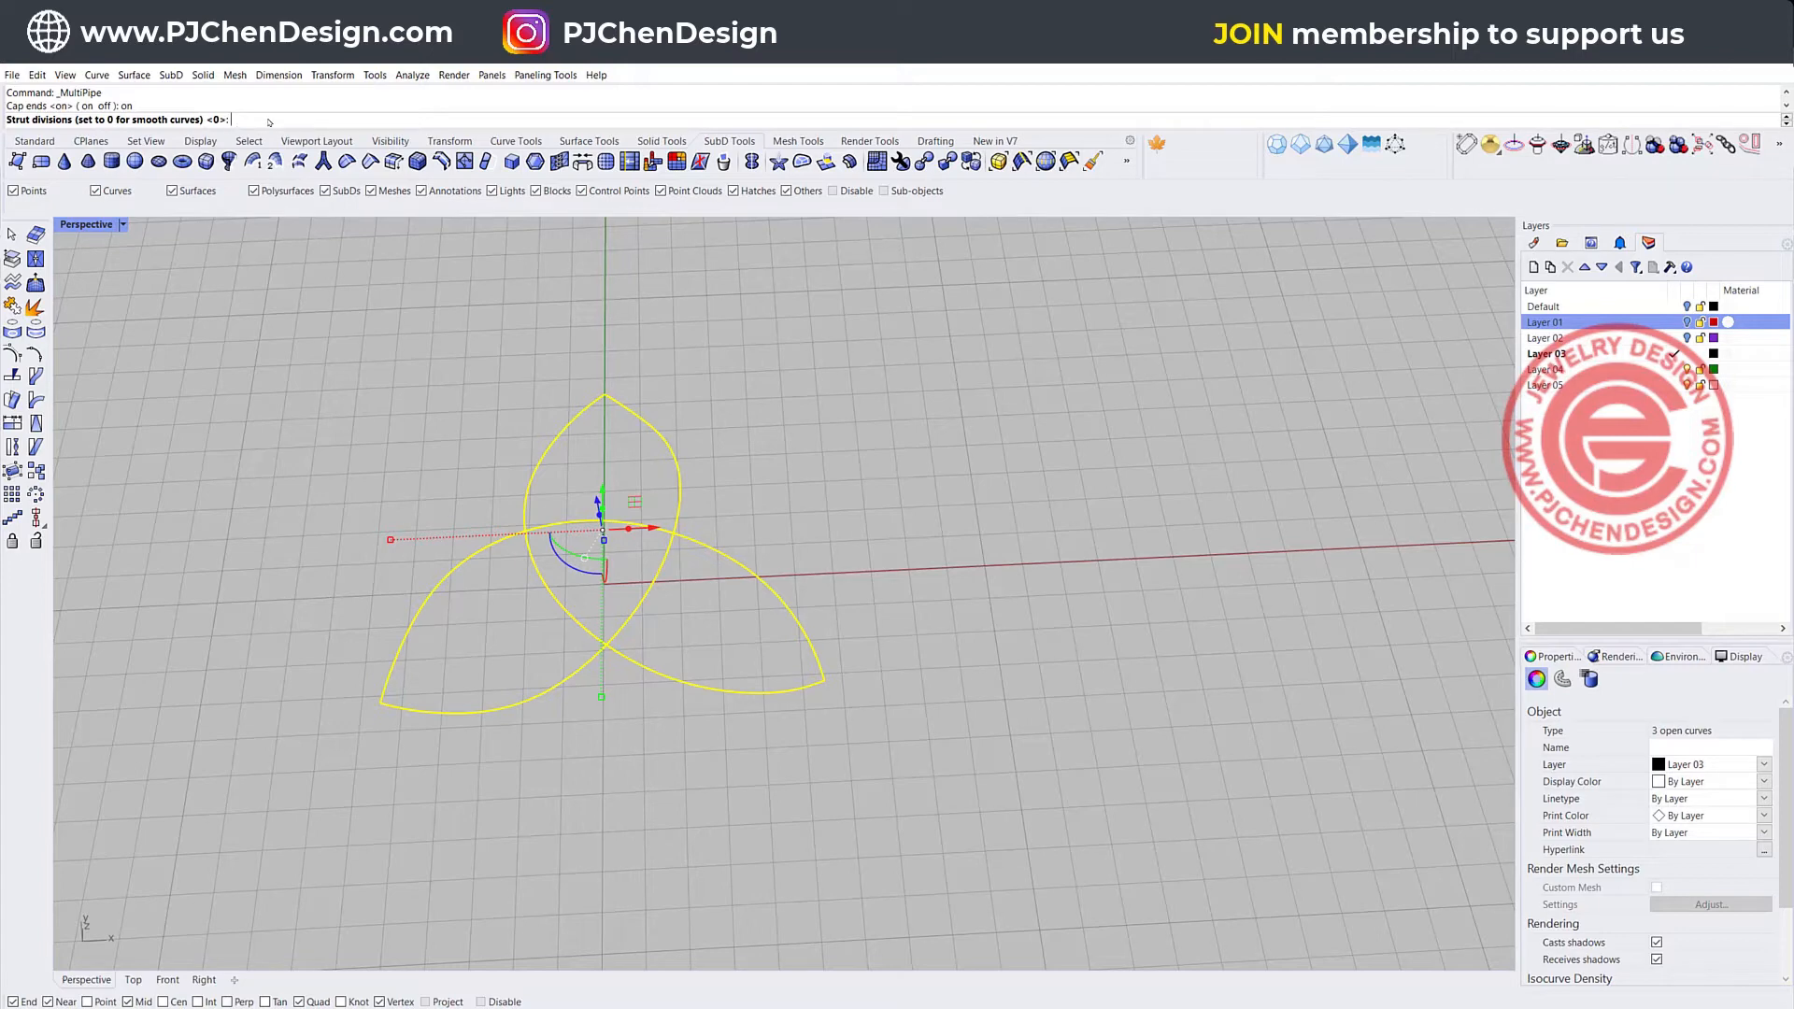
{"action": "key", "text": "Return"}
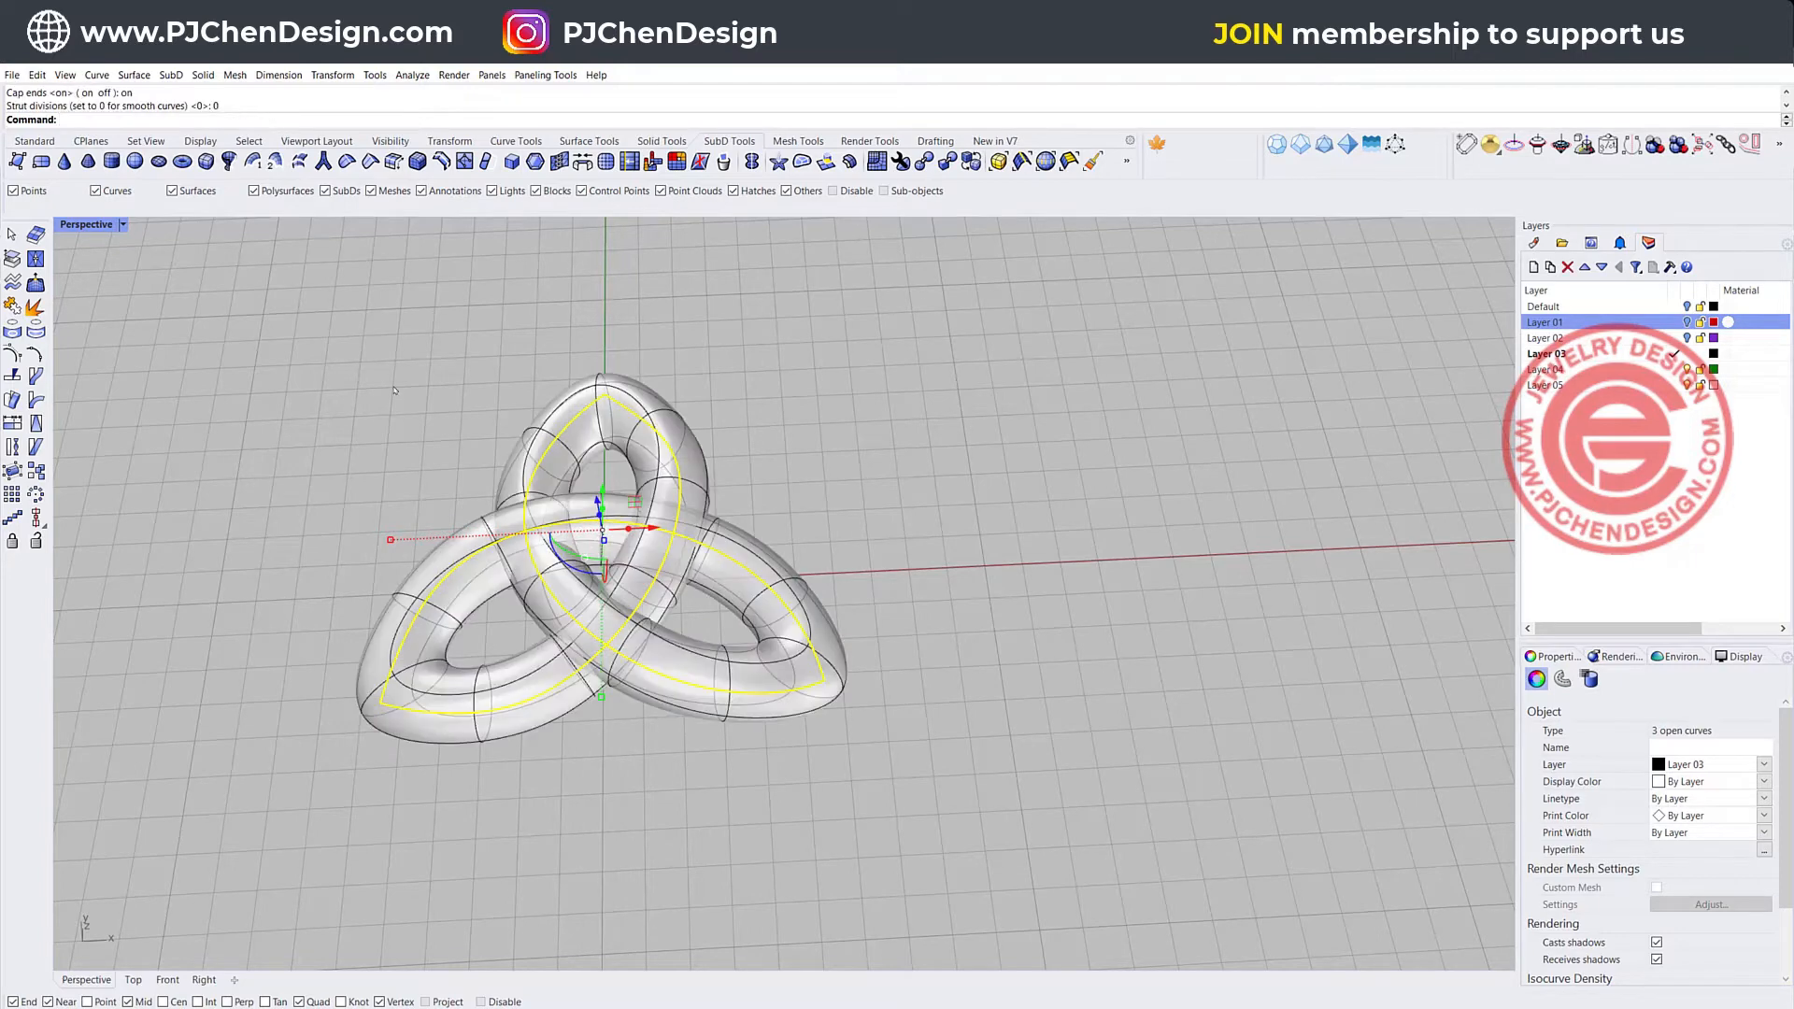
{"action": "left_click", "coordinate": [889, 471]}
- Examine the piped knot from several angles in Rendered display mode, and return the Perspective view to Ghosted
{"action": "mouse_move", "coordinate": [869, 519]}
{"action": "right_mouse_down"}
{"action": "mouse_move", "coordinate": [913, 454]}
{"action": "mouse_move", "coordinate": [882, 517]}
{"action": "right_mouse_up"}
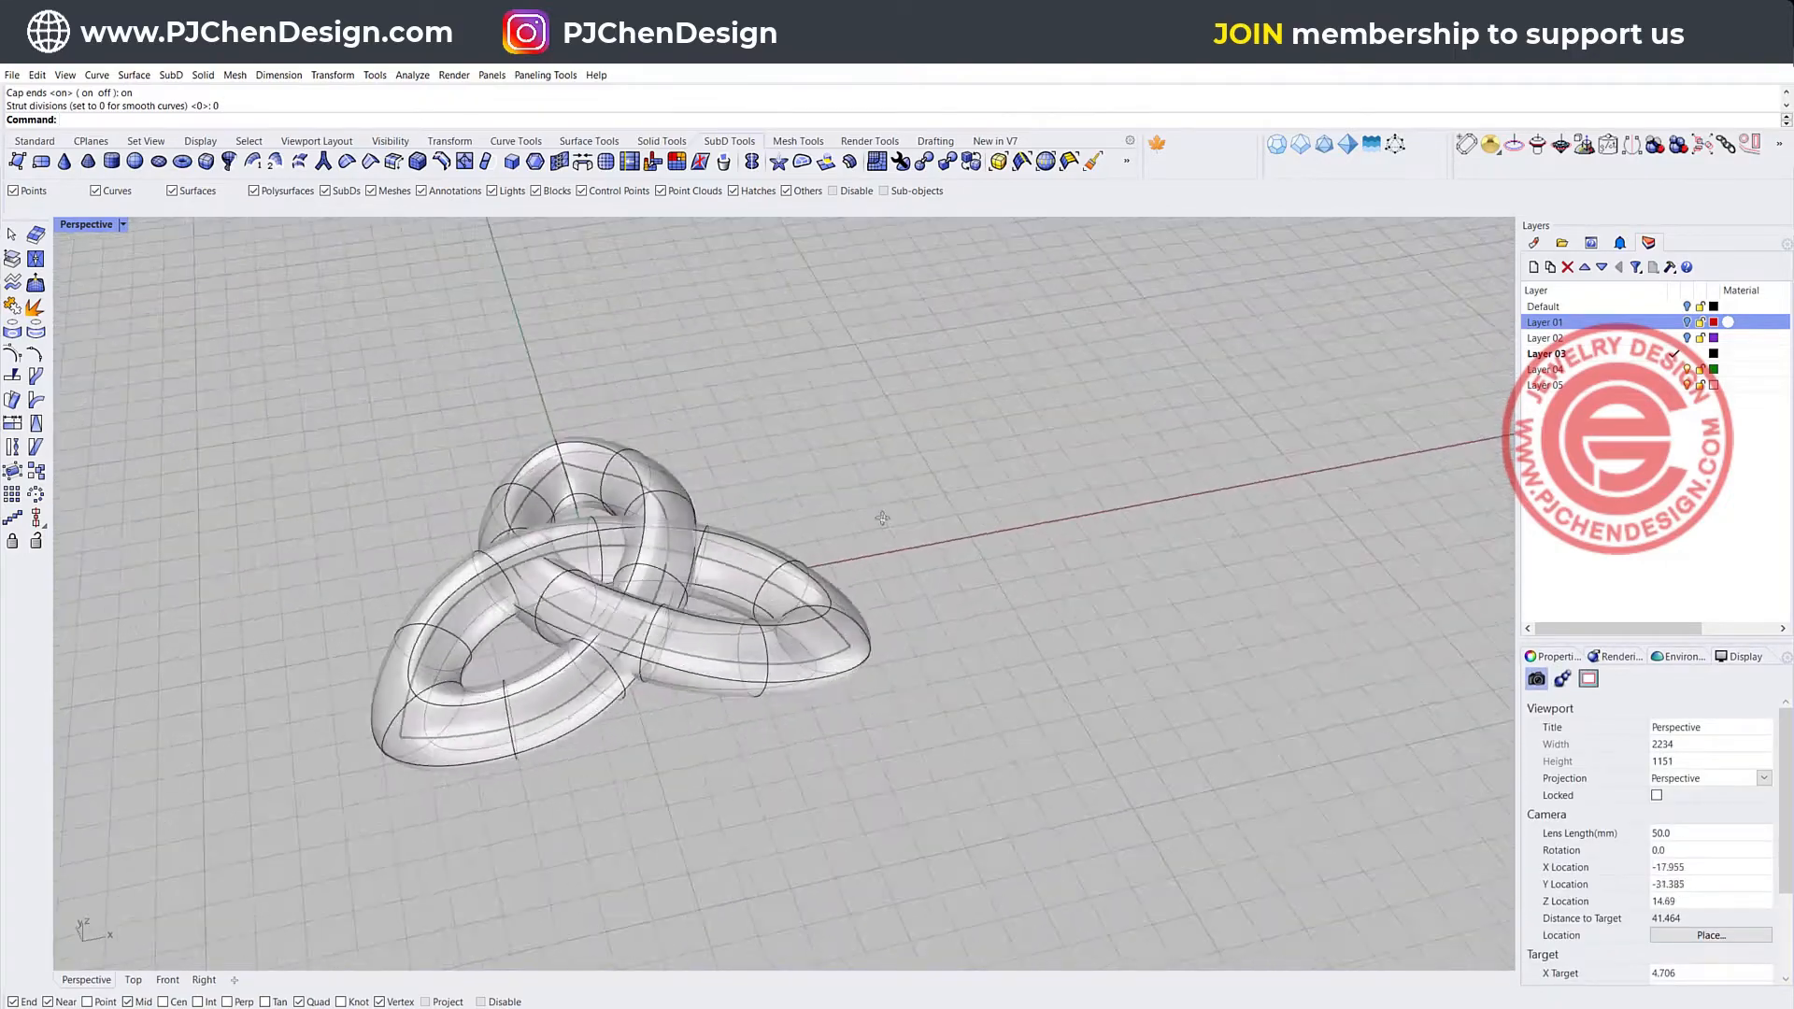
{"action": "scroll", "coordinate": [675, 515], "scroll_direction": "up", "scroll_amount": 5}
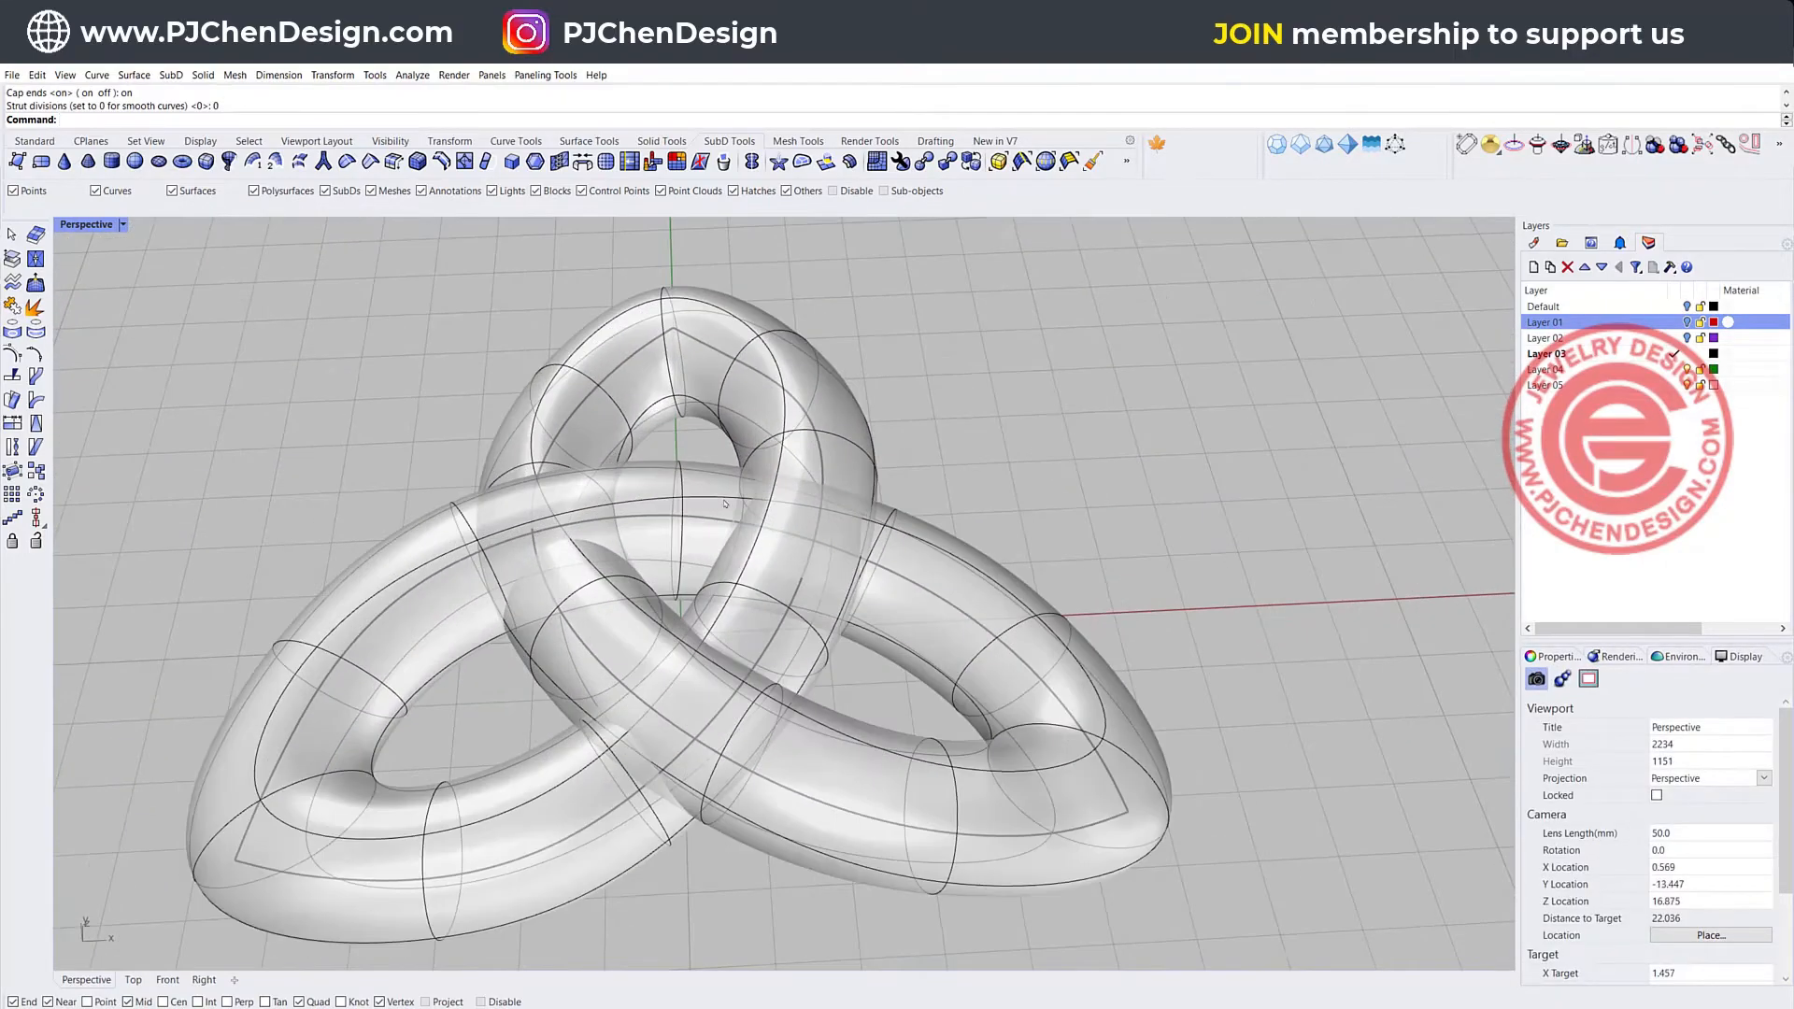
{"action": "right_click_drag", "start_coordinate": [724, 505], "coordinate": [844, 514]}
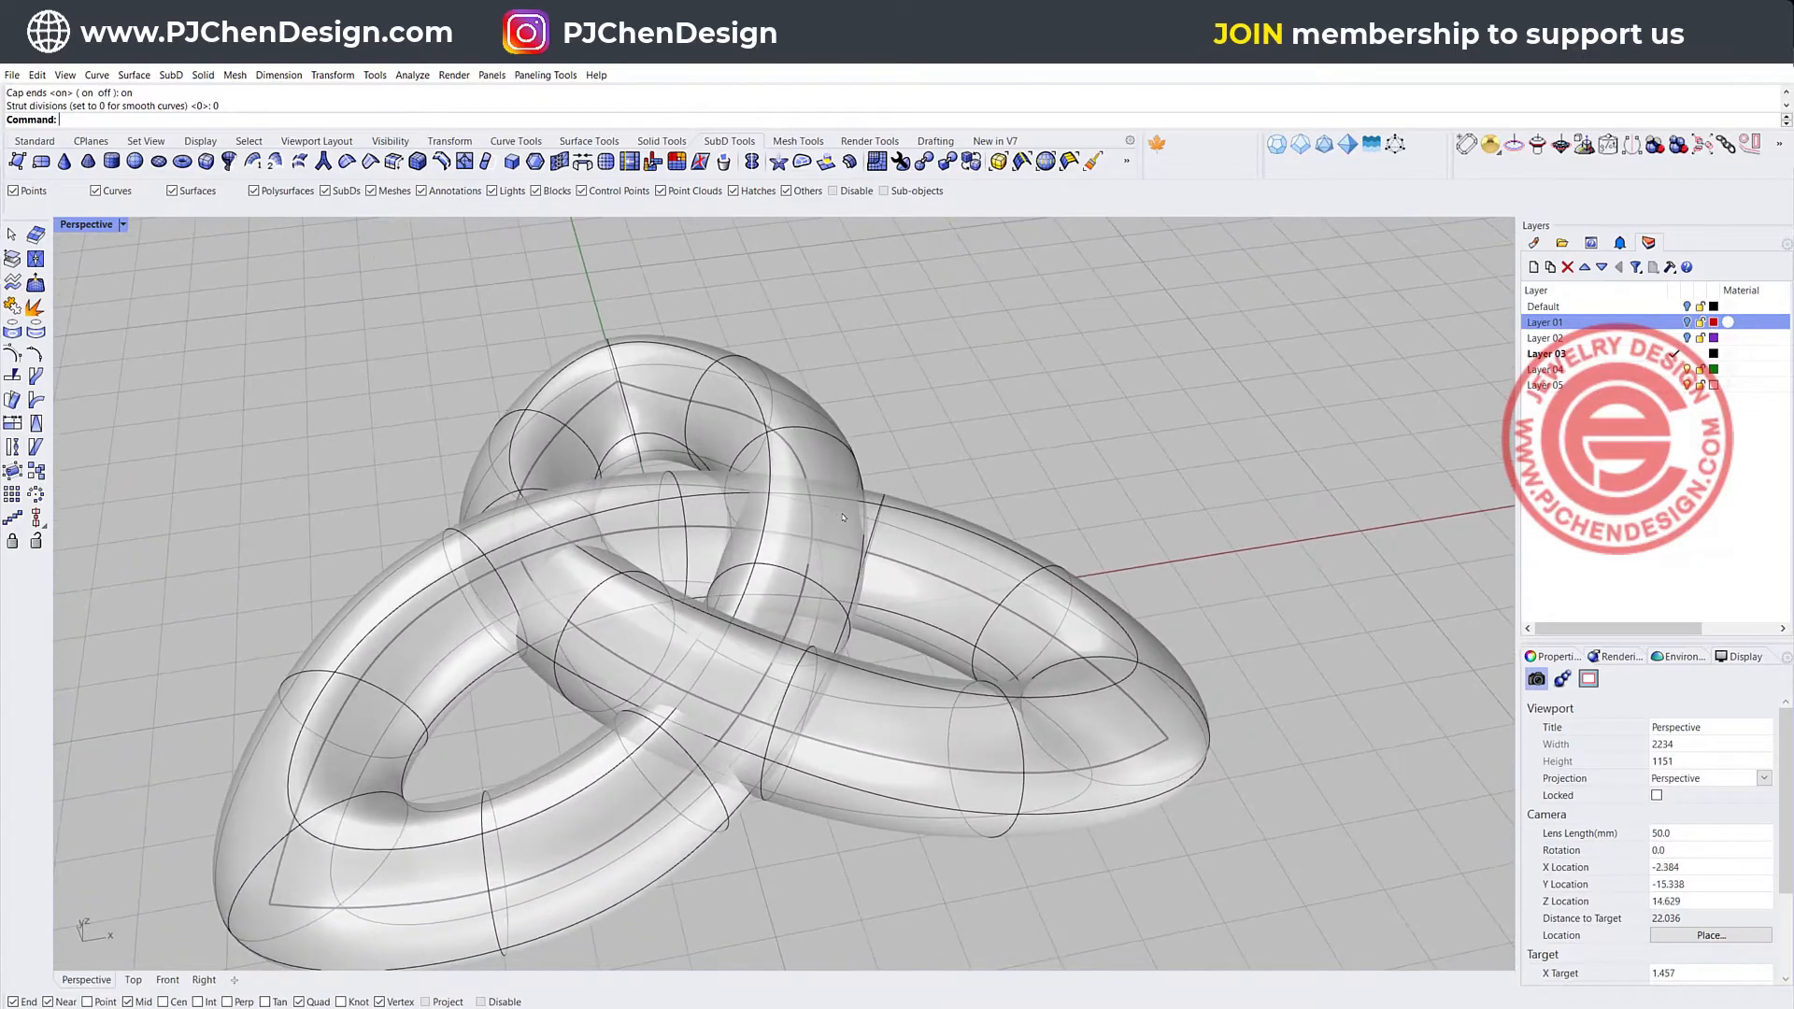
{"action": "left_click", "coordinate": [122, 226]}
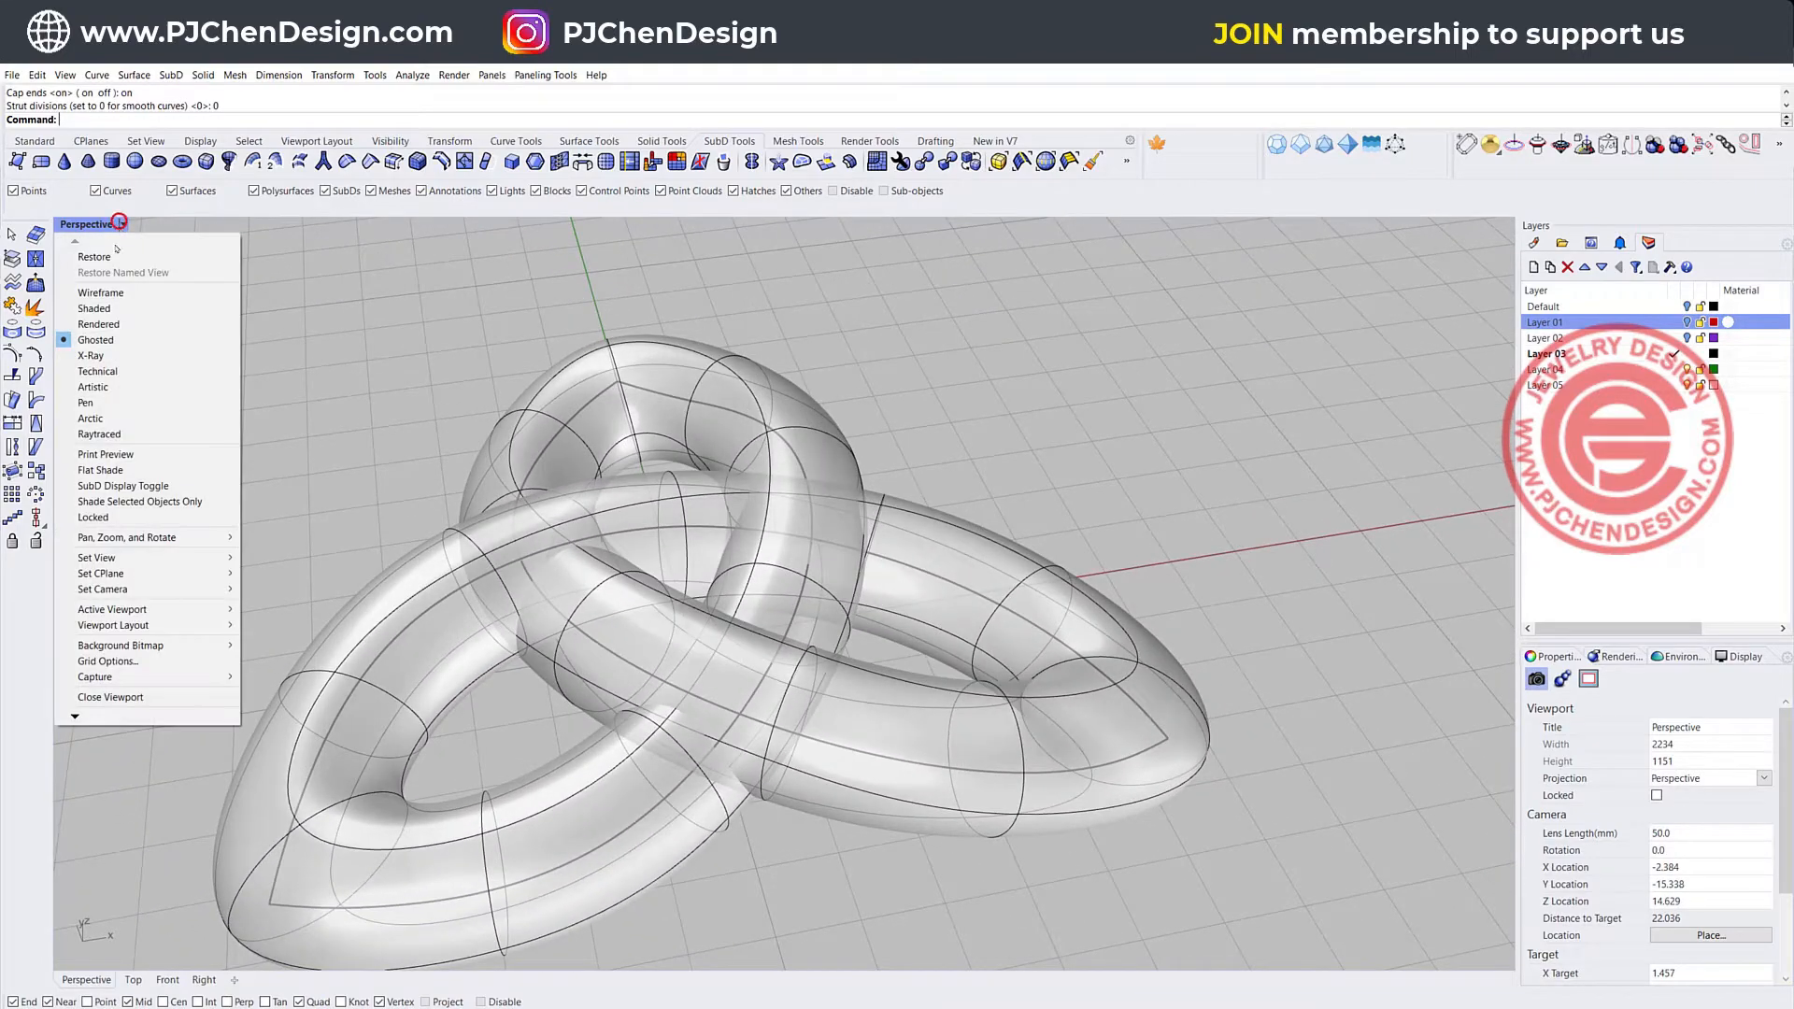
{"action": "left_click", "coordinate": [109, 326]}
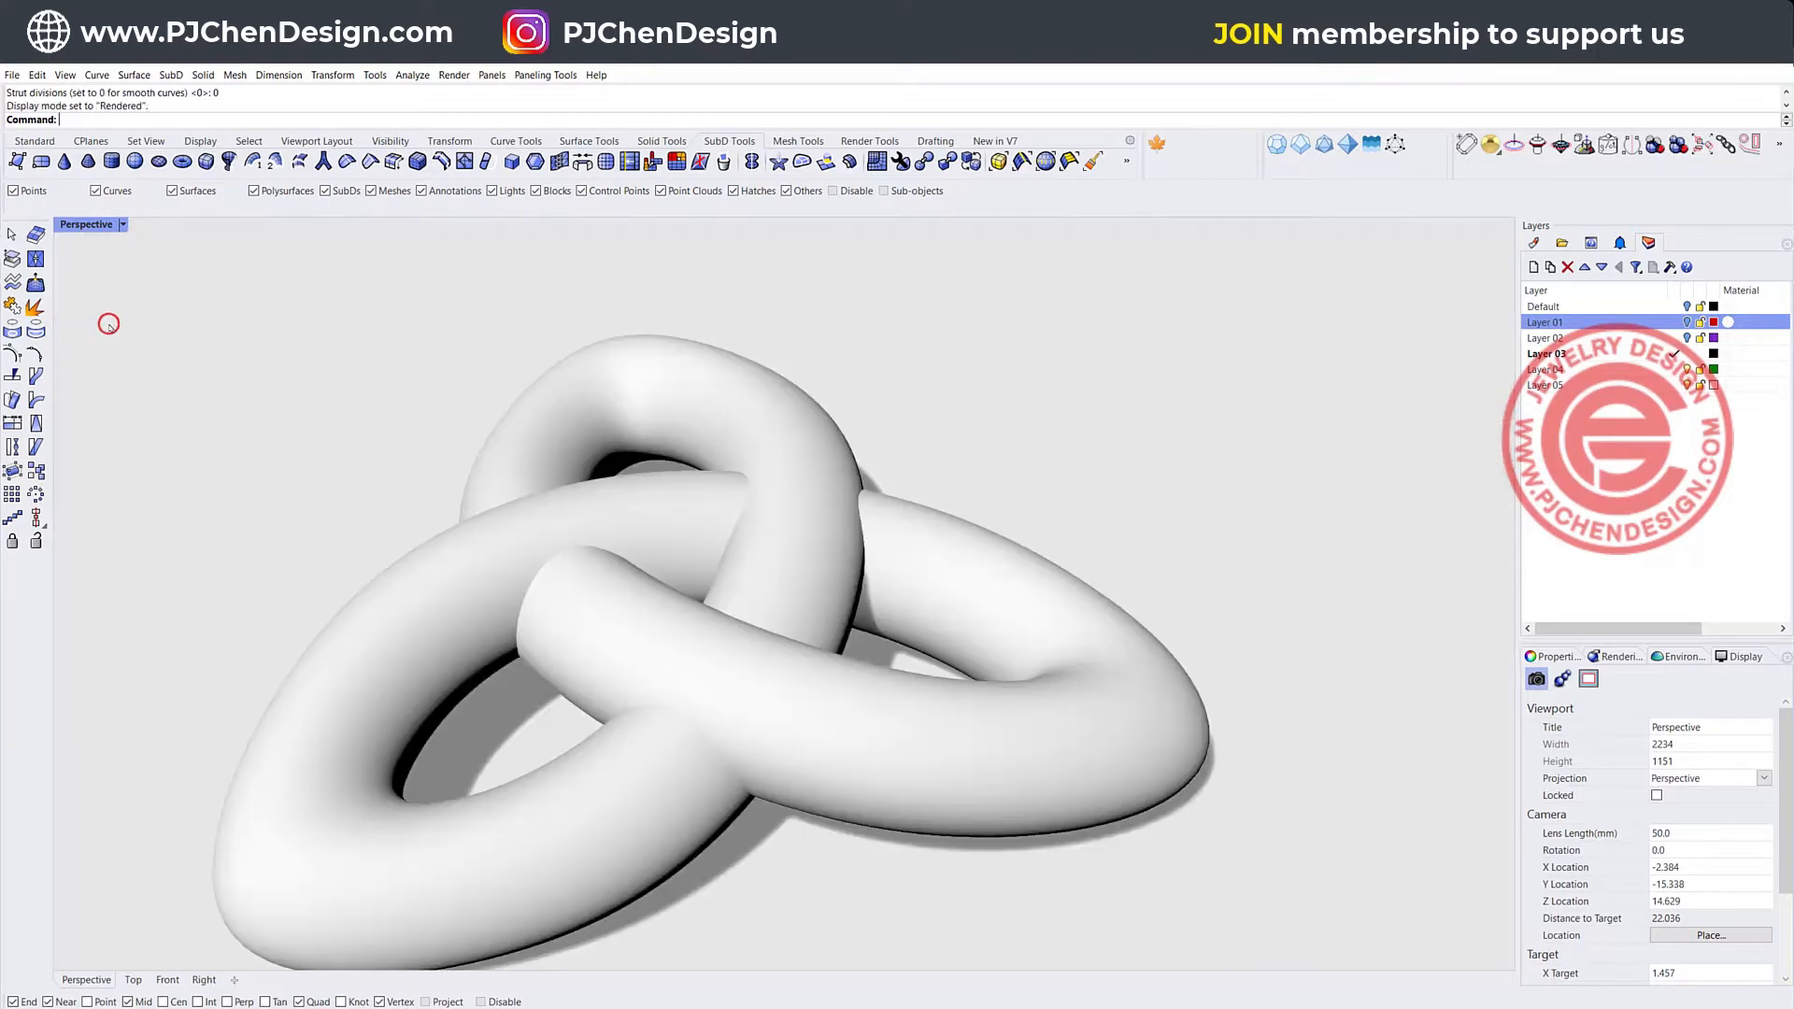
{"action": "scroll", "coordinate": [757, 476], "scroll_direction": "down", "scroll_amount": 6}
{"action": "right_click_drag", "start_coordinate": [762, 488], "coordinate": [787, 467]}
{"action": "scroll", "coordinate": [733, 456], "scroll_direction": "up", "scroll_amount": 4}
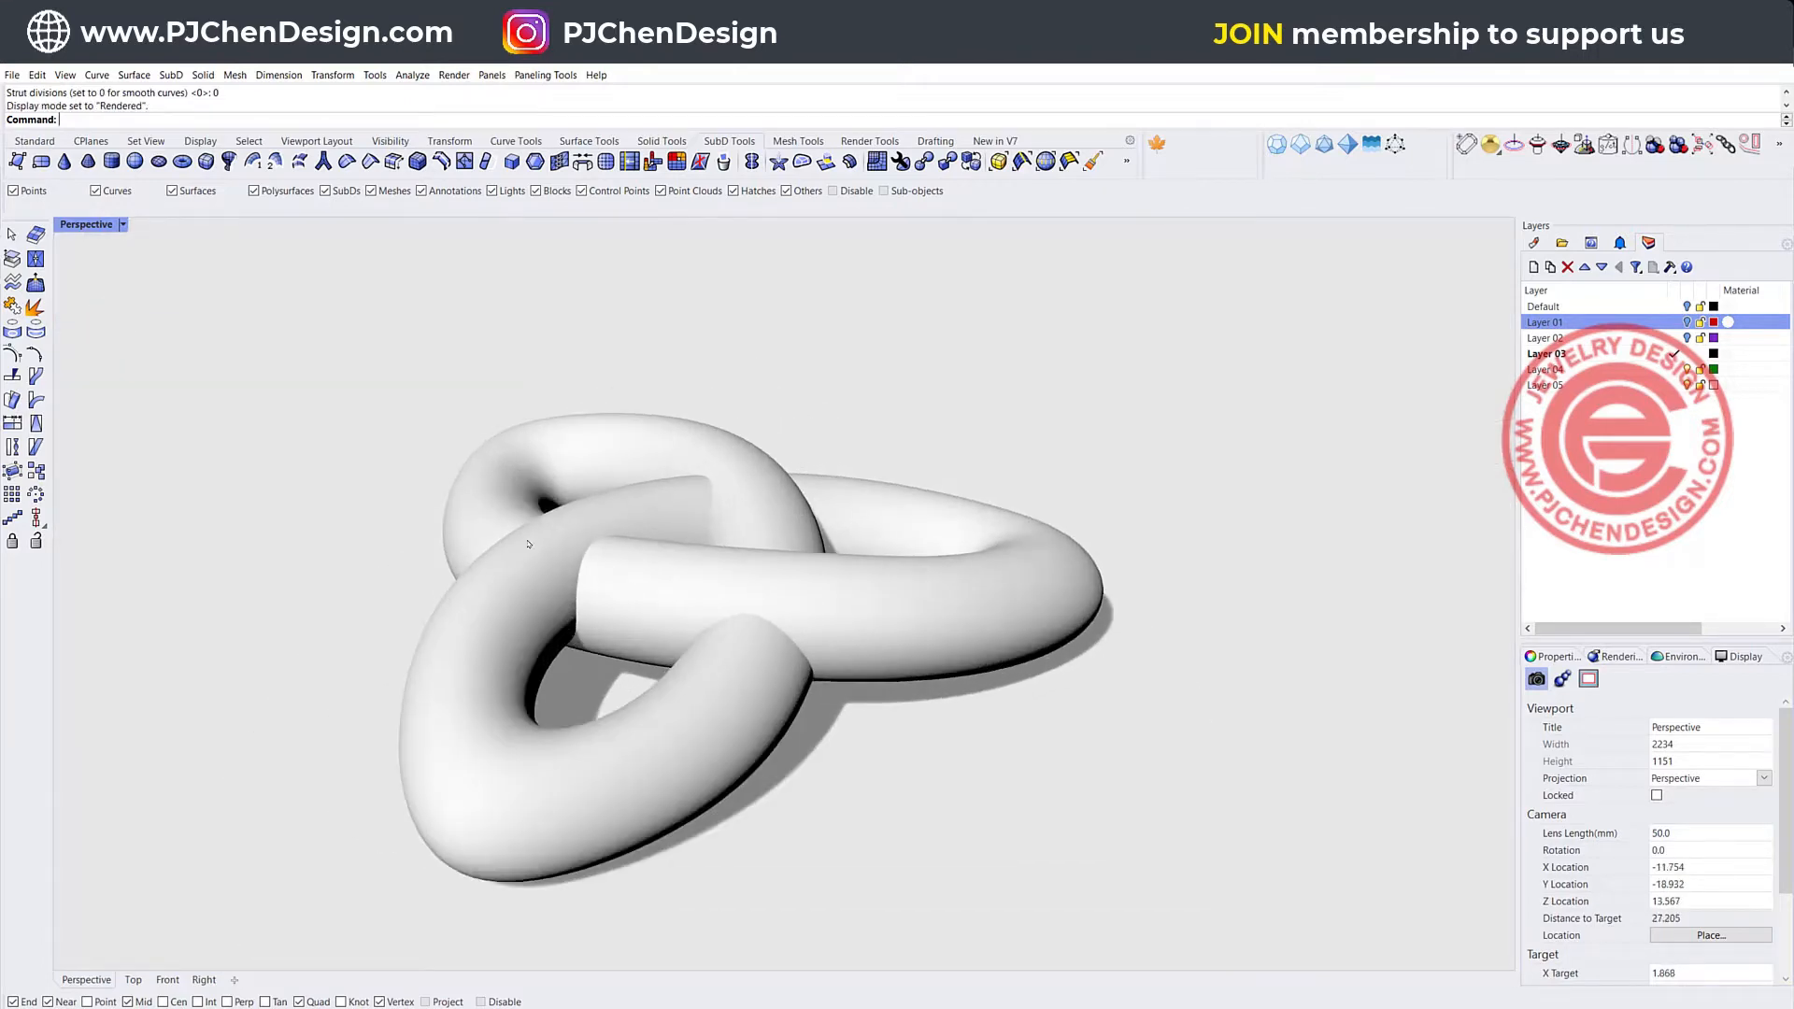
{"action": "right_click_drag", "start_coordinate": [528, 544], "coordinate": [487, 510]}
{"action": "left_click", "coordinate": [123, 225]}
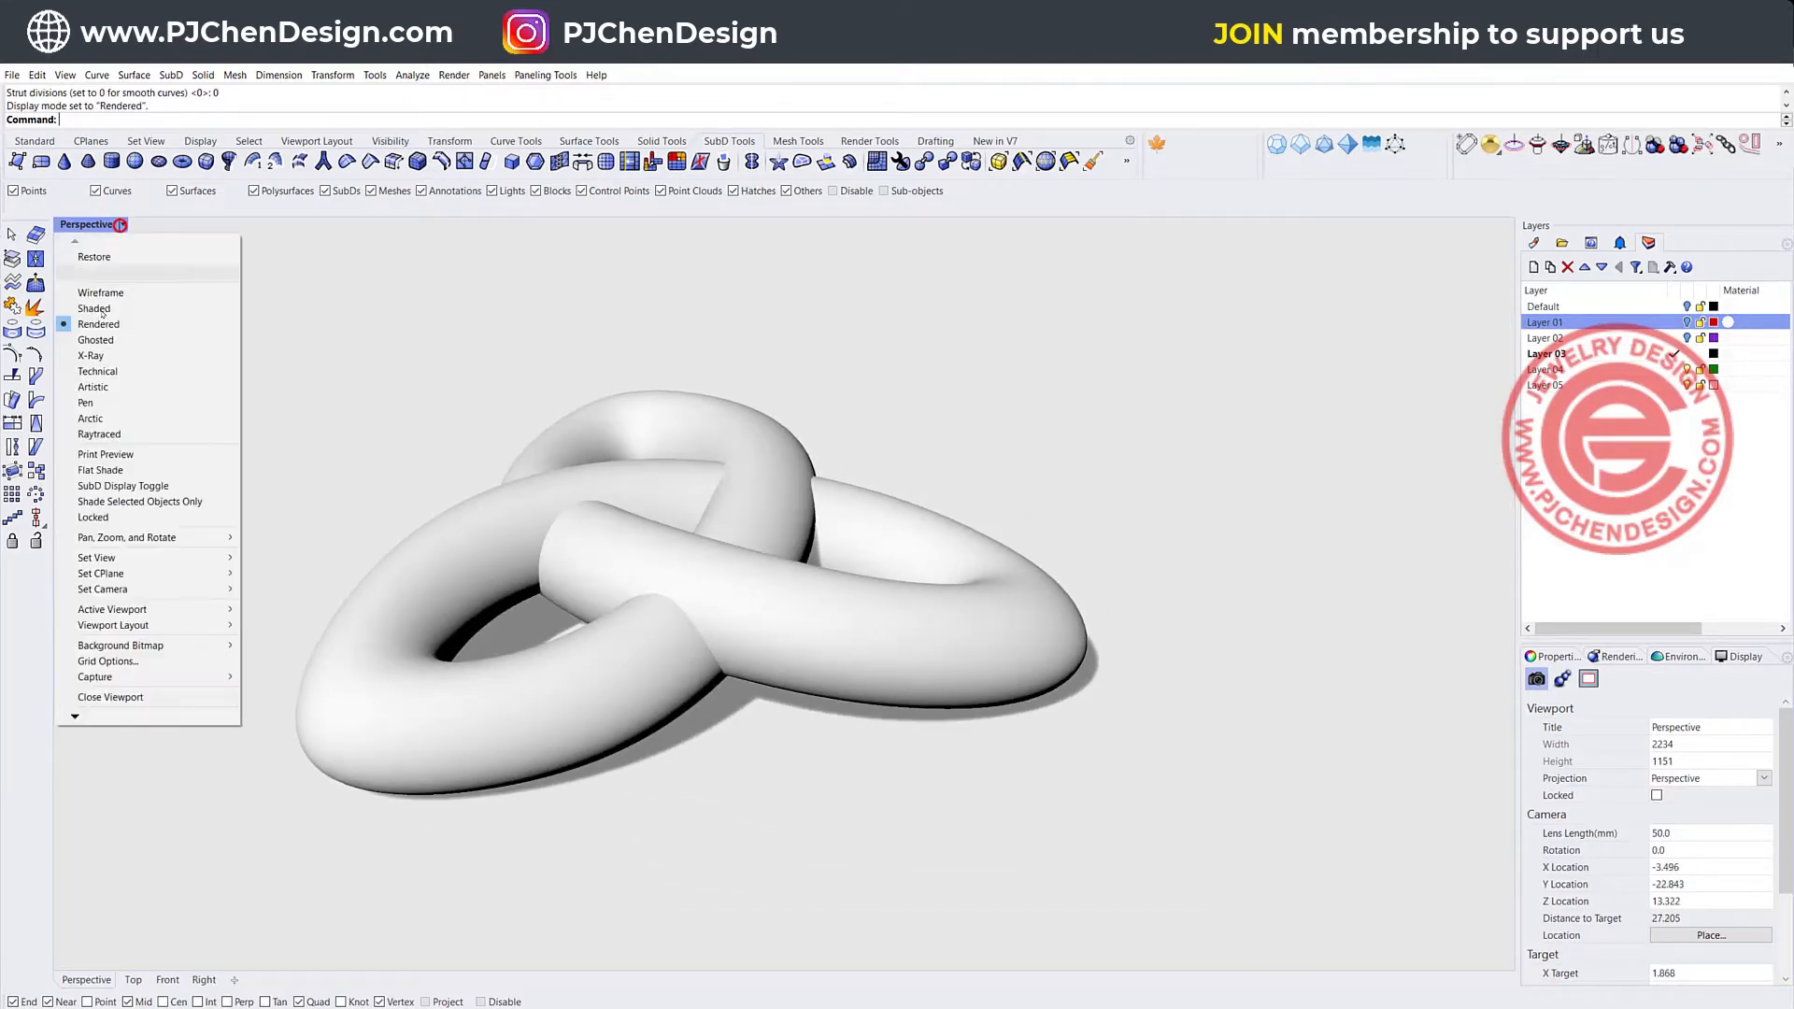
{"action": "left_click", "coordinate": [103, 340]}
- Limit selection to SubD faces and raise the upper faces of the three over-crossing tube sections slightly upward
{"action": "left_click", "coordinate": [1069, 164]}
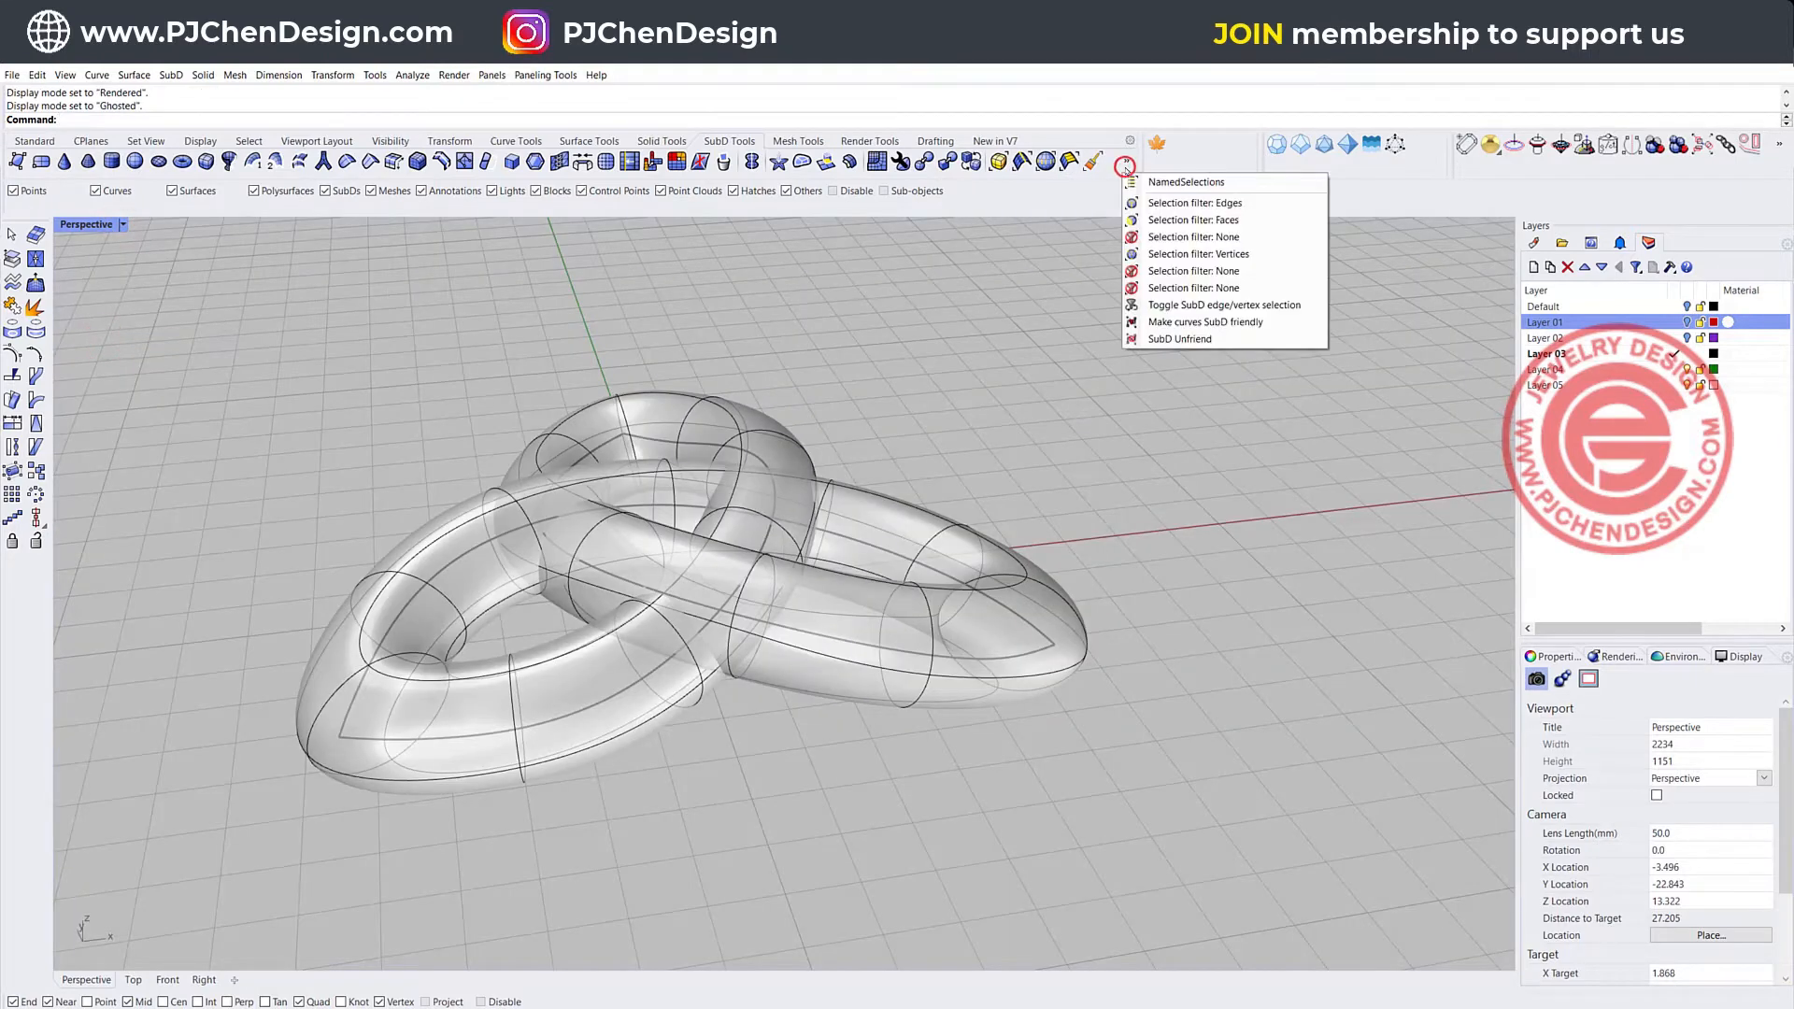
{"action": "left_click", "coordinate": [1155, 218]}
{"action": "scroll", "coordinate": [766, 472], "scroll_direction": "up", "scroll_amount": 2}
{"action": "scroll", "coordinate": [766, 471], "scroll_direction": "up", "scroll_amount": 2}
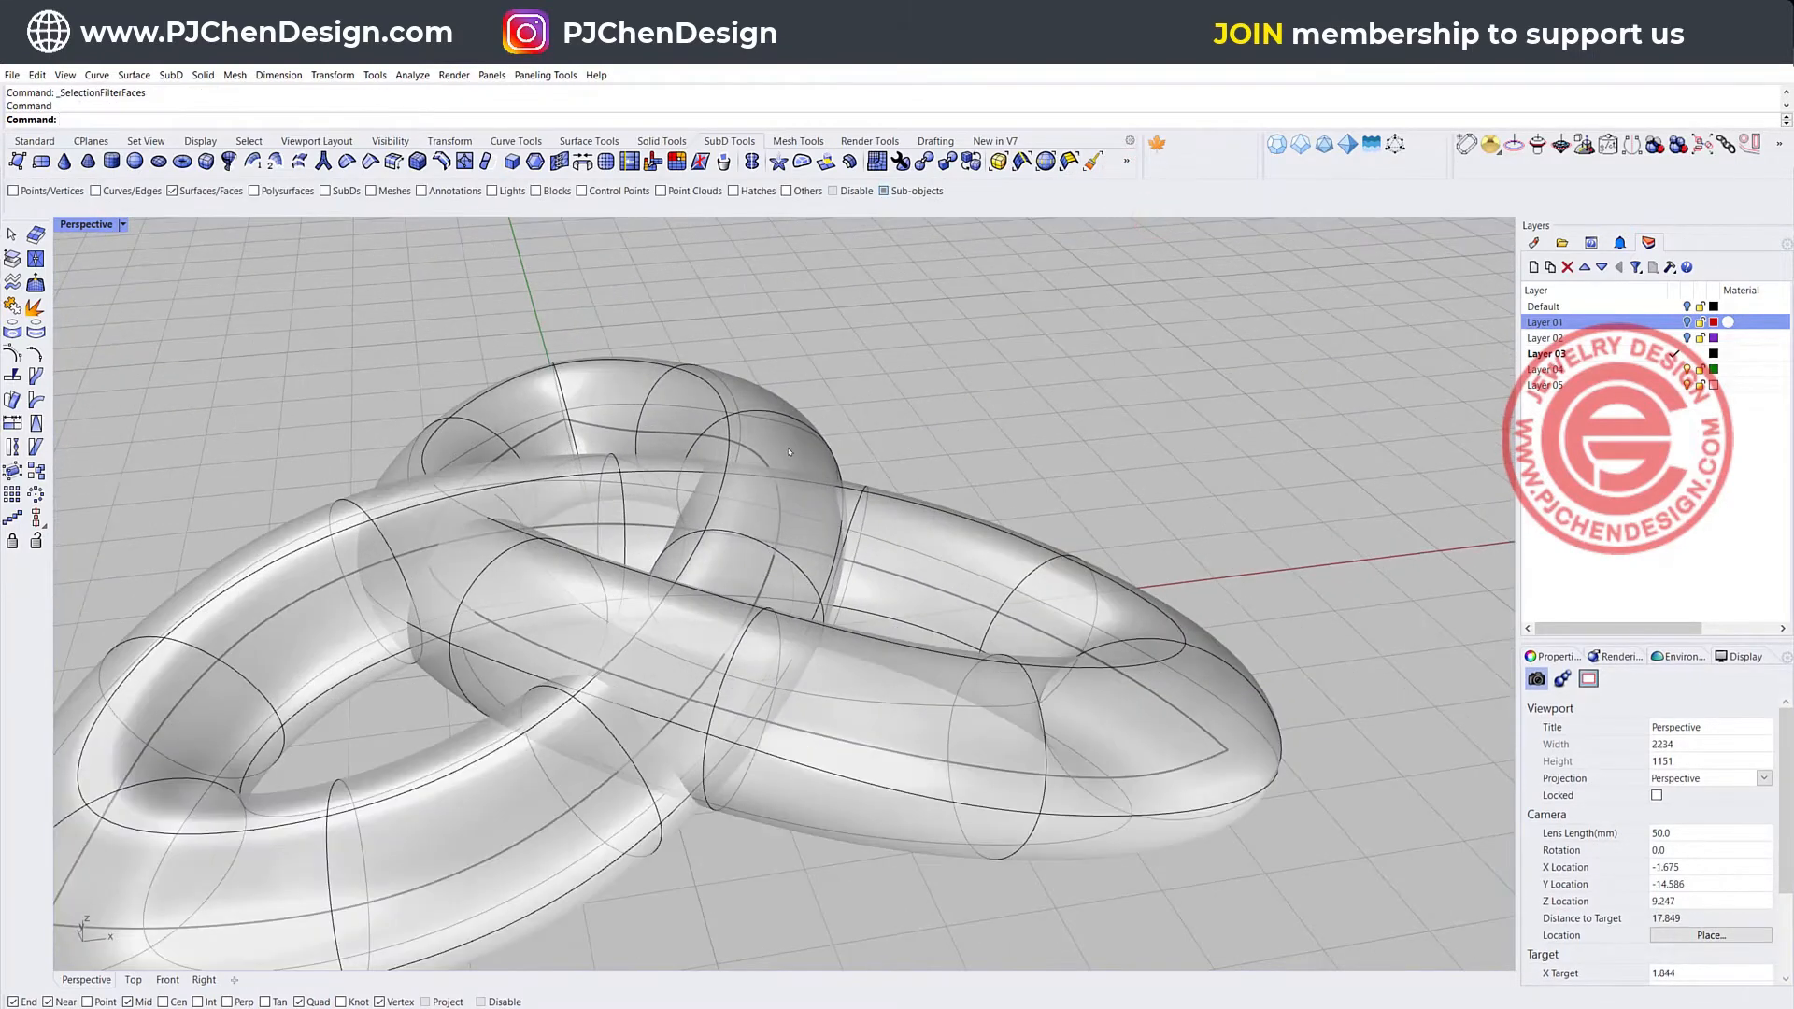
{"action": "left_click", "coordinate": [775, 455]}
{"action": "right_click_drag", "start_coordinate": [460, 507], "coordinate": [490, 665]}
{"action": "left_click", "coordinate": [541, 592], "text": "shift"}
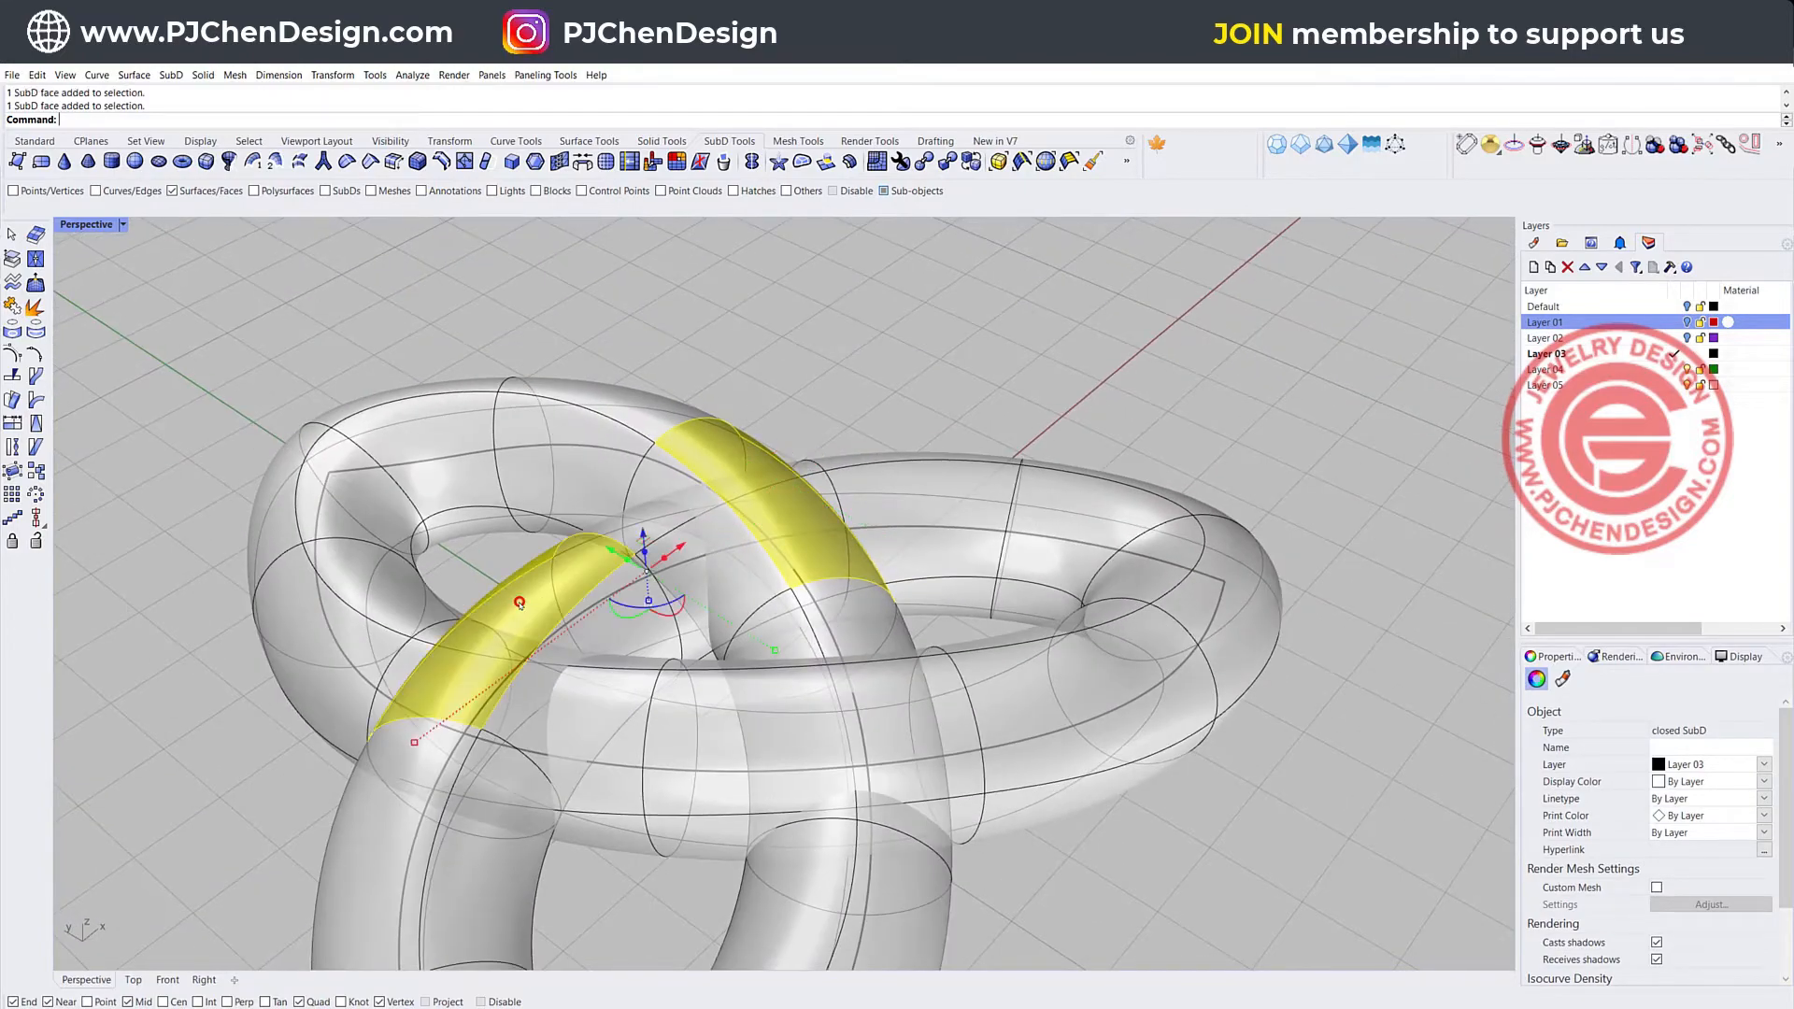
{"action": "left_click", "coordinate": [727, 703], "text": "shift"}
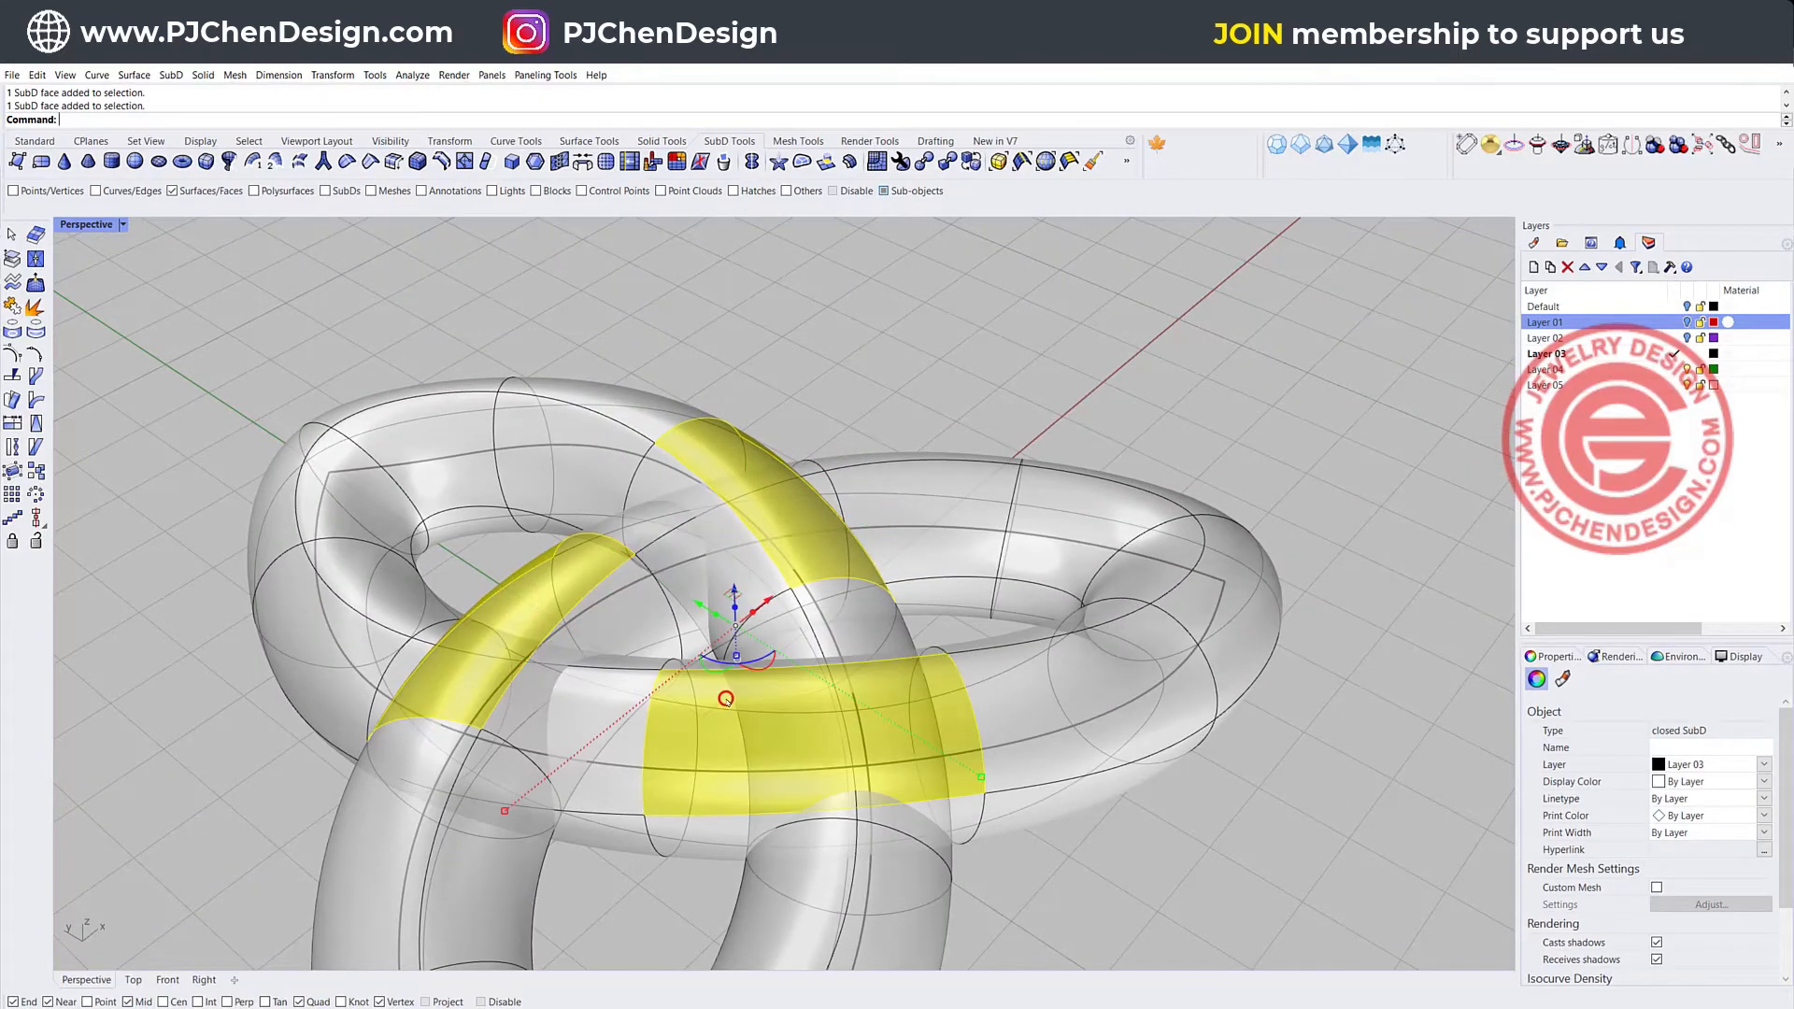
{"action": "right_click_drag", "start_coordinate": [727, 703], "coordinate": [512, 427]}
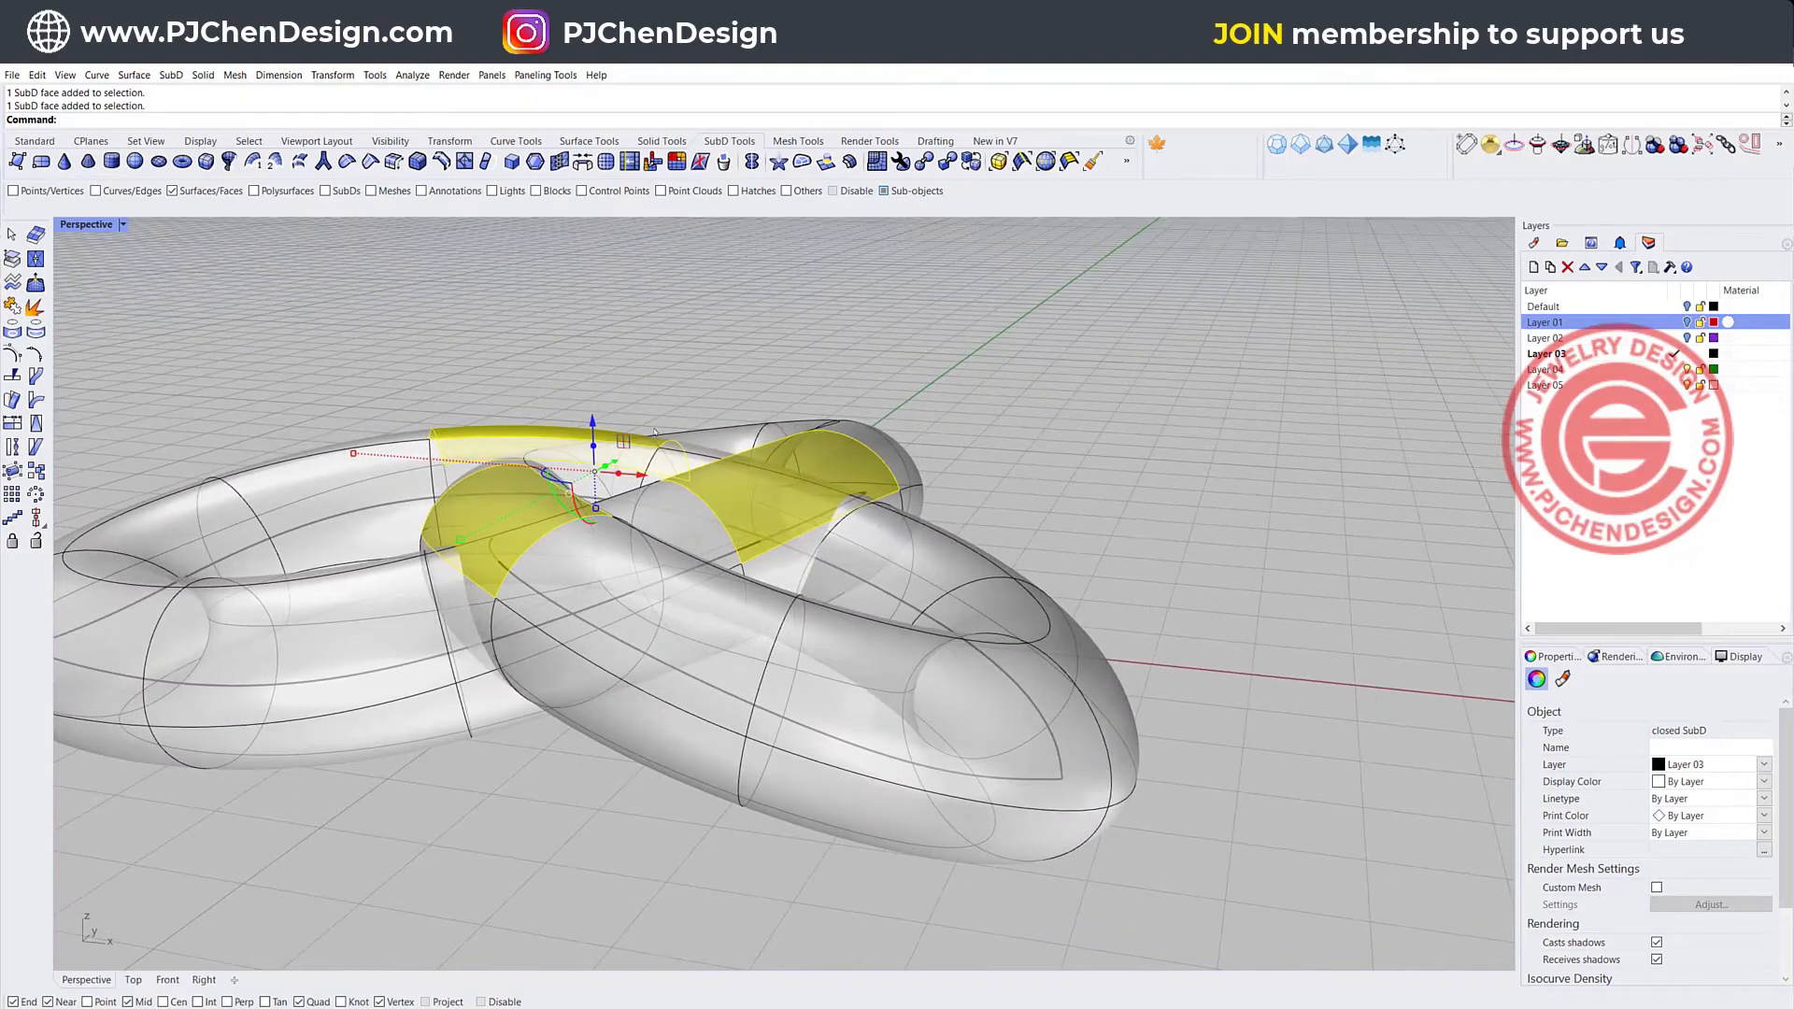
{"action": "left_click_drag", "start_coordinate": [594, 423], "coordinate": [592, 378]}
{"action": "left_click", "coordinate": [1185, 502]}
- In the Top view, scale the SubD faces at the three lobe tips slightly outward from the knot's center
{"action": "right_click_drag", "start_coordinate": [1185, 502], "coordinate": [1056, 655]}
{"action": "scroll", "coordinate": [968, 528], "scroll_direction": "down", "scroll_amount": 6}
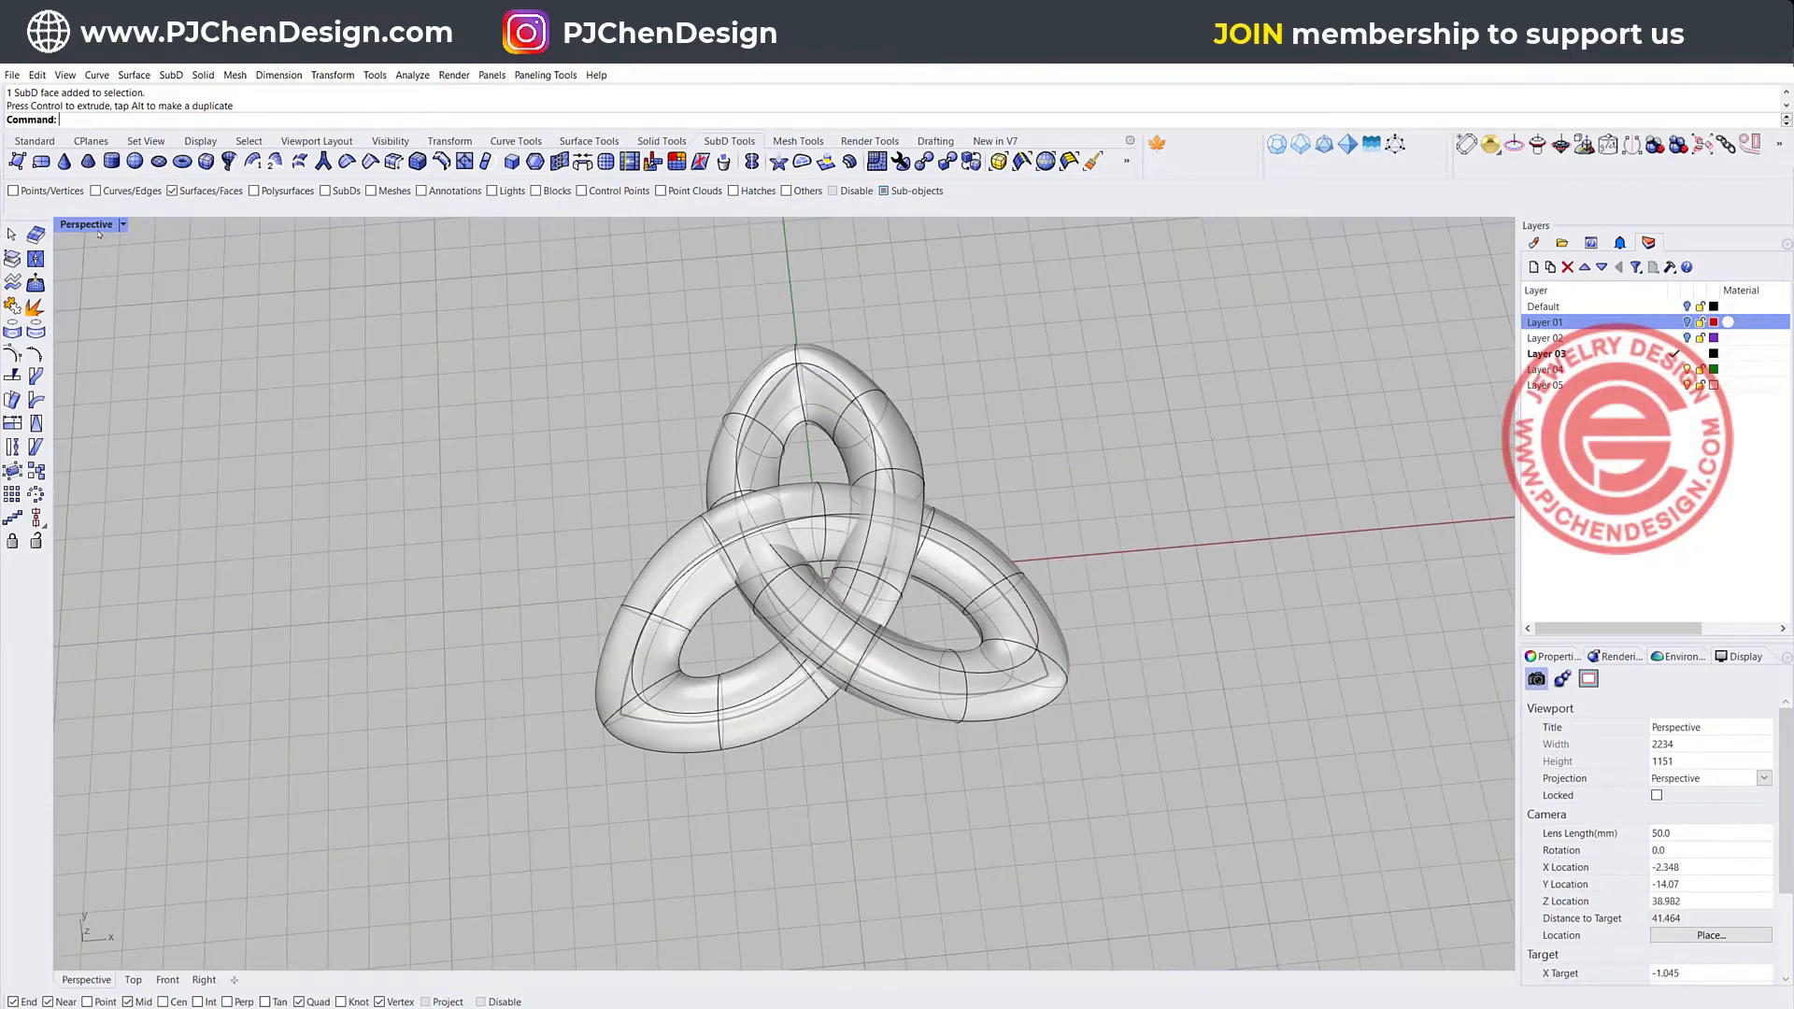
{"action": "double_click", "coordinate": [97, 228]}
{"action": "double_click", "coordinate": [67, 224]}
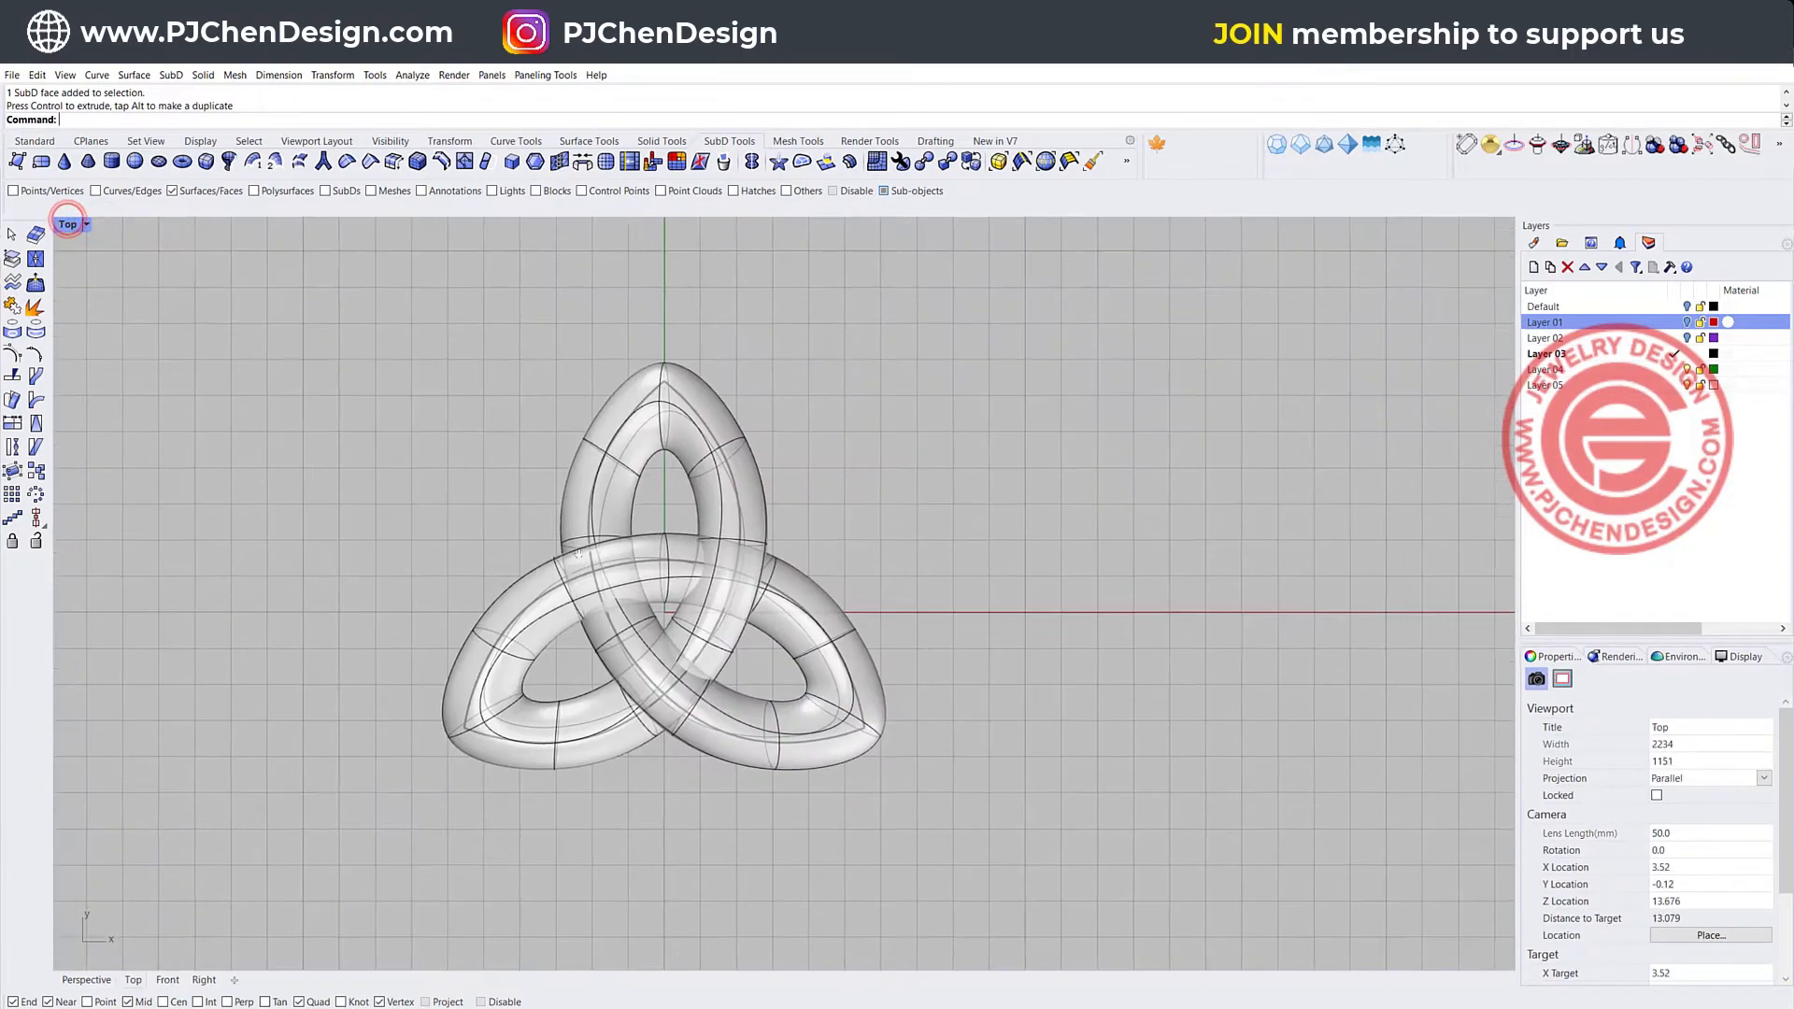
{"action": "right_click_drag", "start_coordinate": [578, 553], "coordinate": [583, 576]}
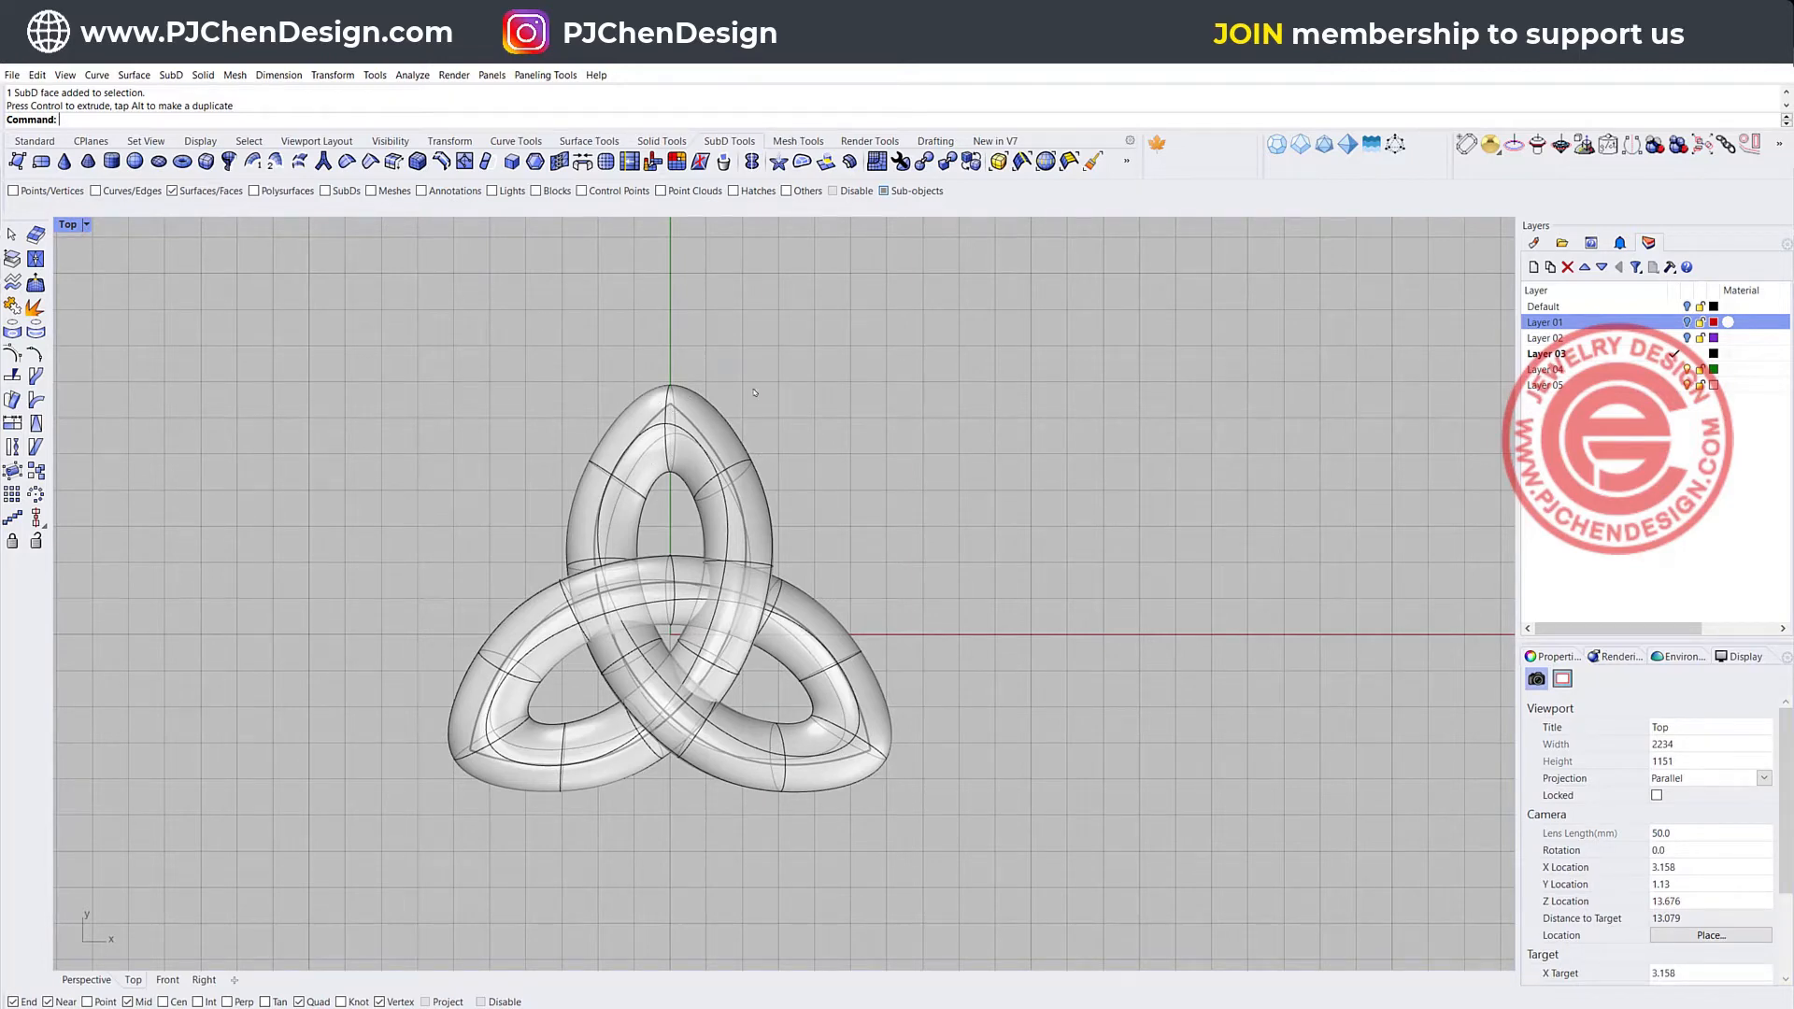
{"action": "left_click_drag", "start_coordinate": [755, 393], "coordinate": [668, 354]}
{"action": "left_click_drag", "start_coordinate": [922, 777], "coordinate": [882, 729]}
{"action": "left_click_drag", "start_coordinate": [457, 800], "coordinate": [443, 755], "text": "shift"}
{"action": "left_click_drag", "start_coordinate": [433, 589], "coordinate": [407, 589]}
{"action": "left_click", "coordinate": [957, 523]}
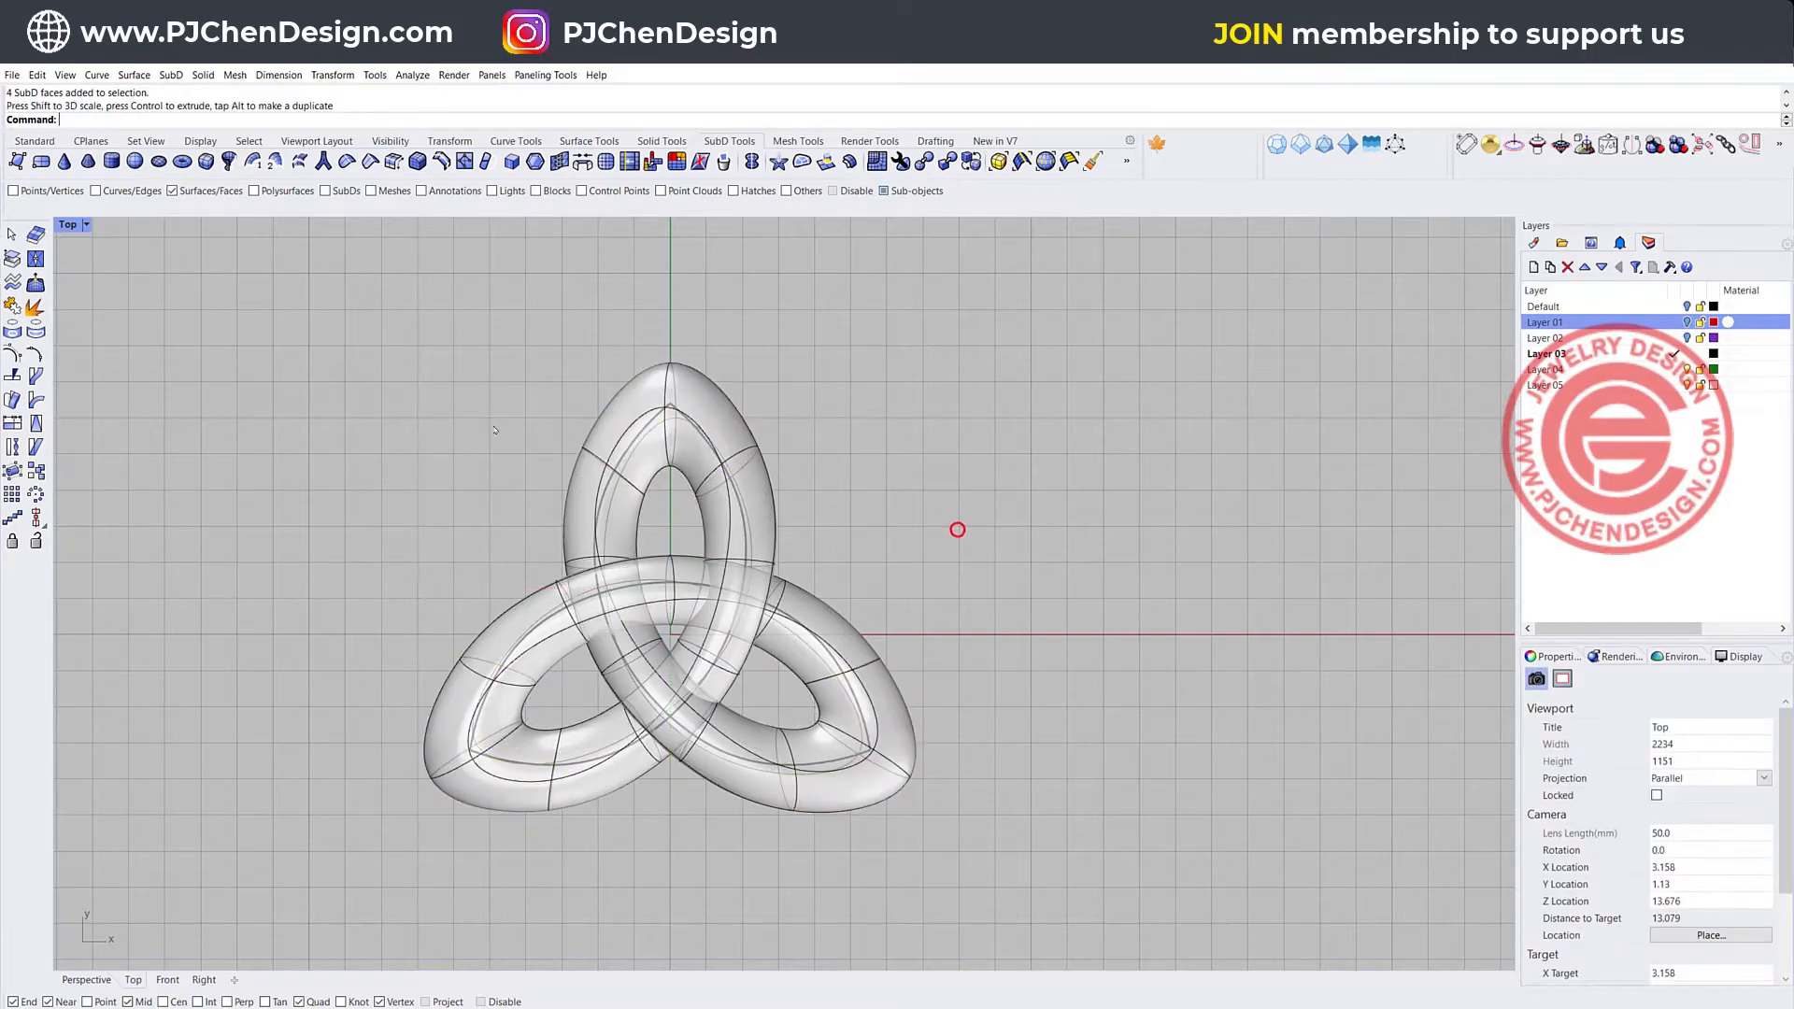
- Check the reshaped knot in Rendered mode in the Perspective view, and set the view back to Ghosted
{"action": "right_click_drag", "start_coordinate": [436, 455], "coordinate": [380, 364]}
{"action": "double_click", "coordinate": [62, 227]}
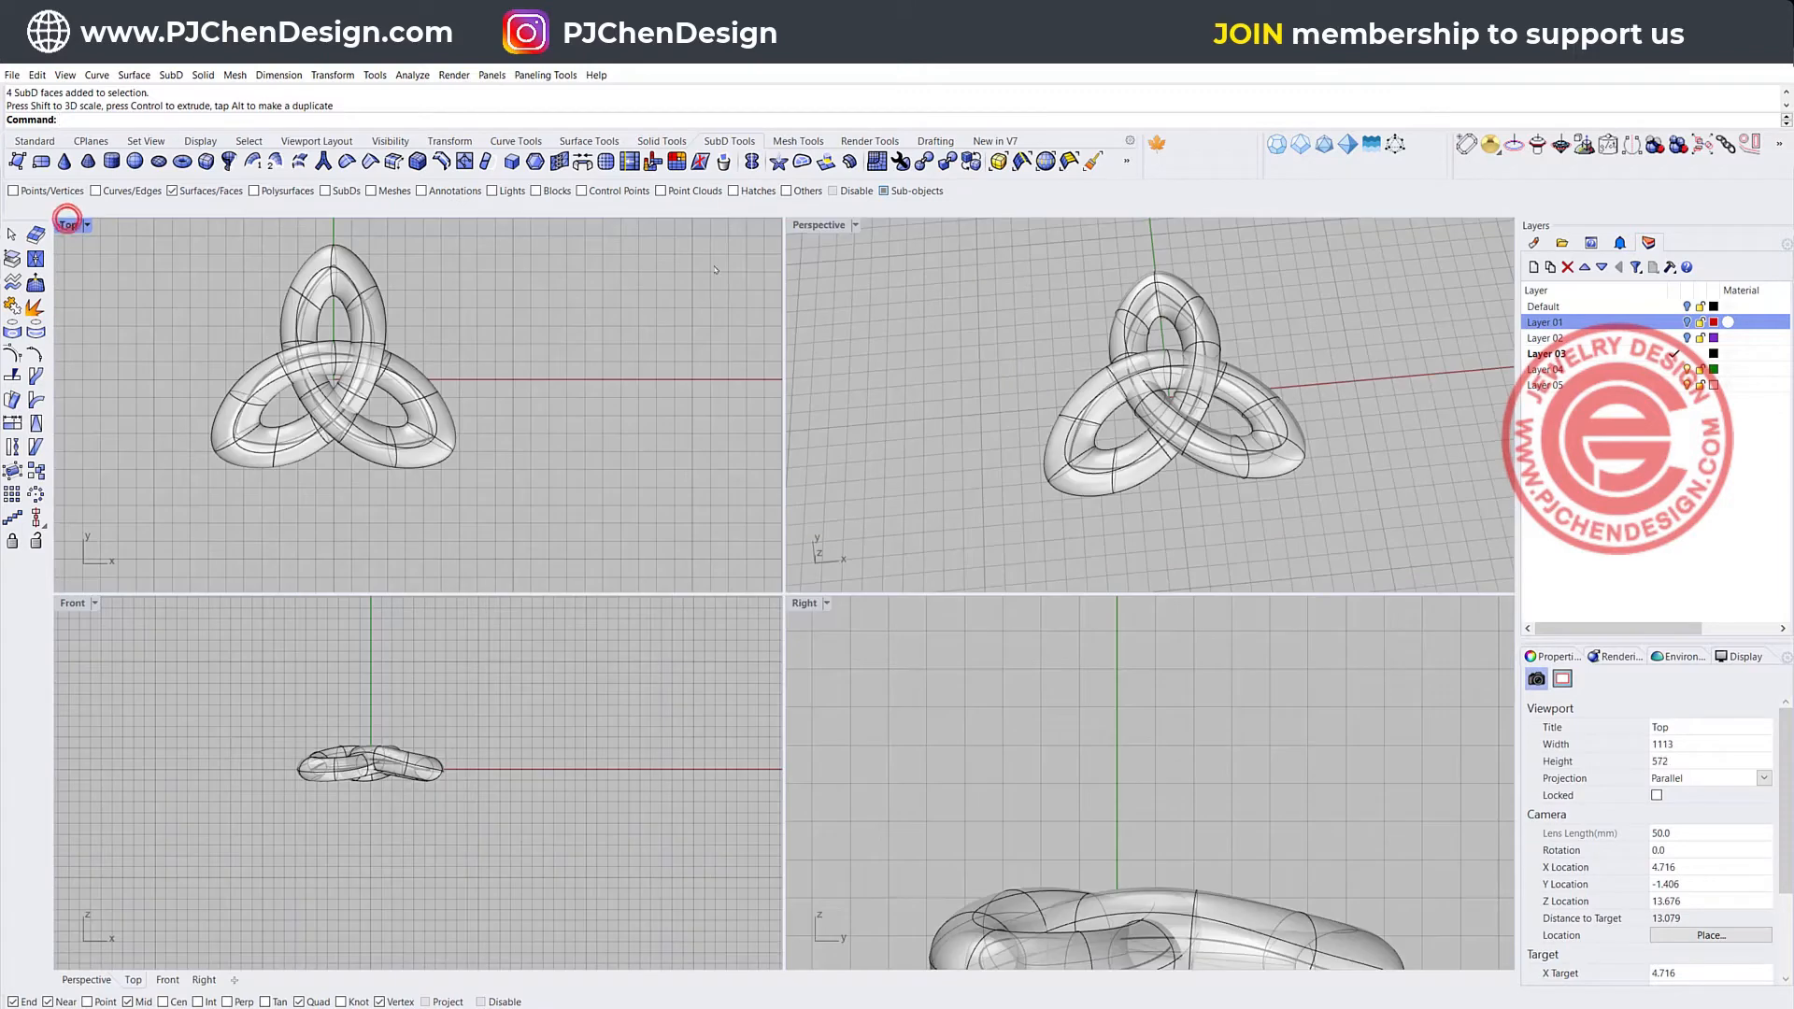
{"action": "left_click", "coordinate": [848, 225]}
{"action": "left_click", "coordinate": [855, 225]}
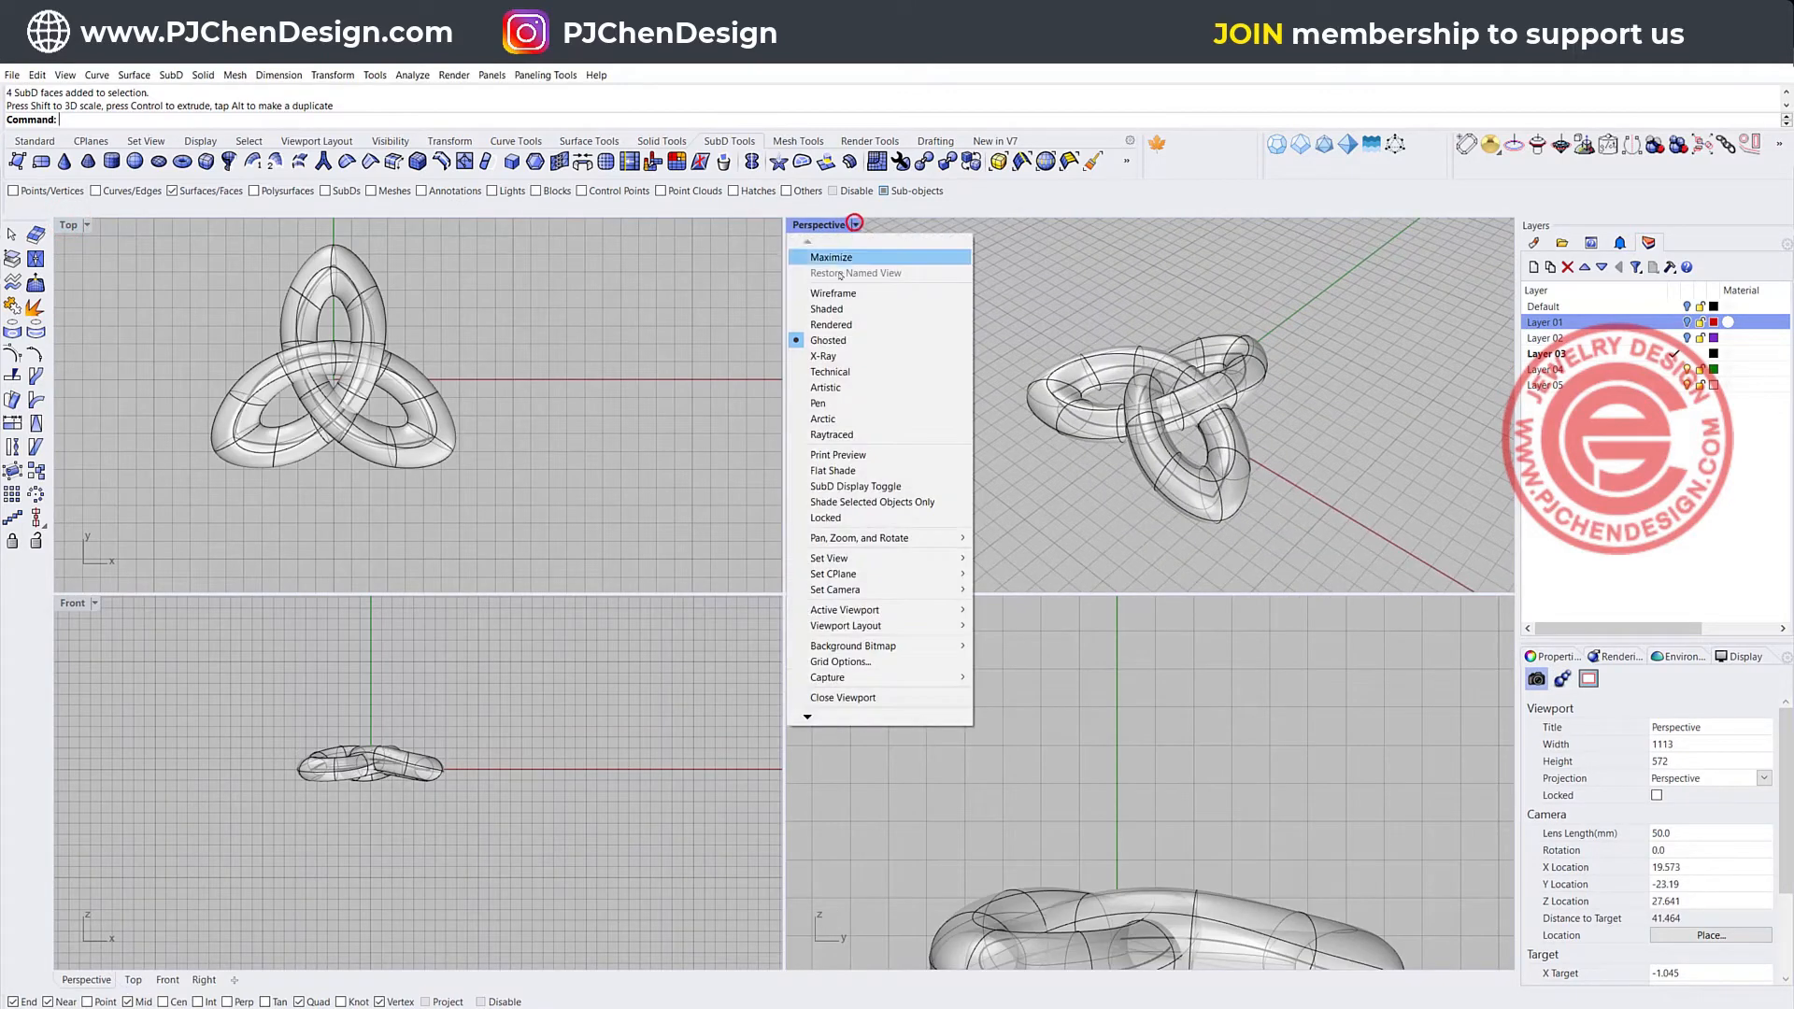
{"action": "left_click", "coordinate": [827, 322]}
{"action": "right_click_drag", "start_coordinate": [1135, 399], "coordinate": [1187, 428]}
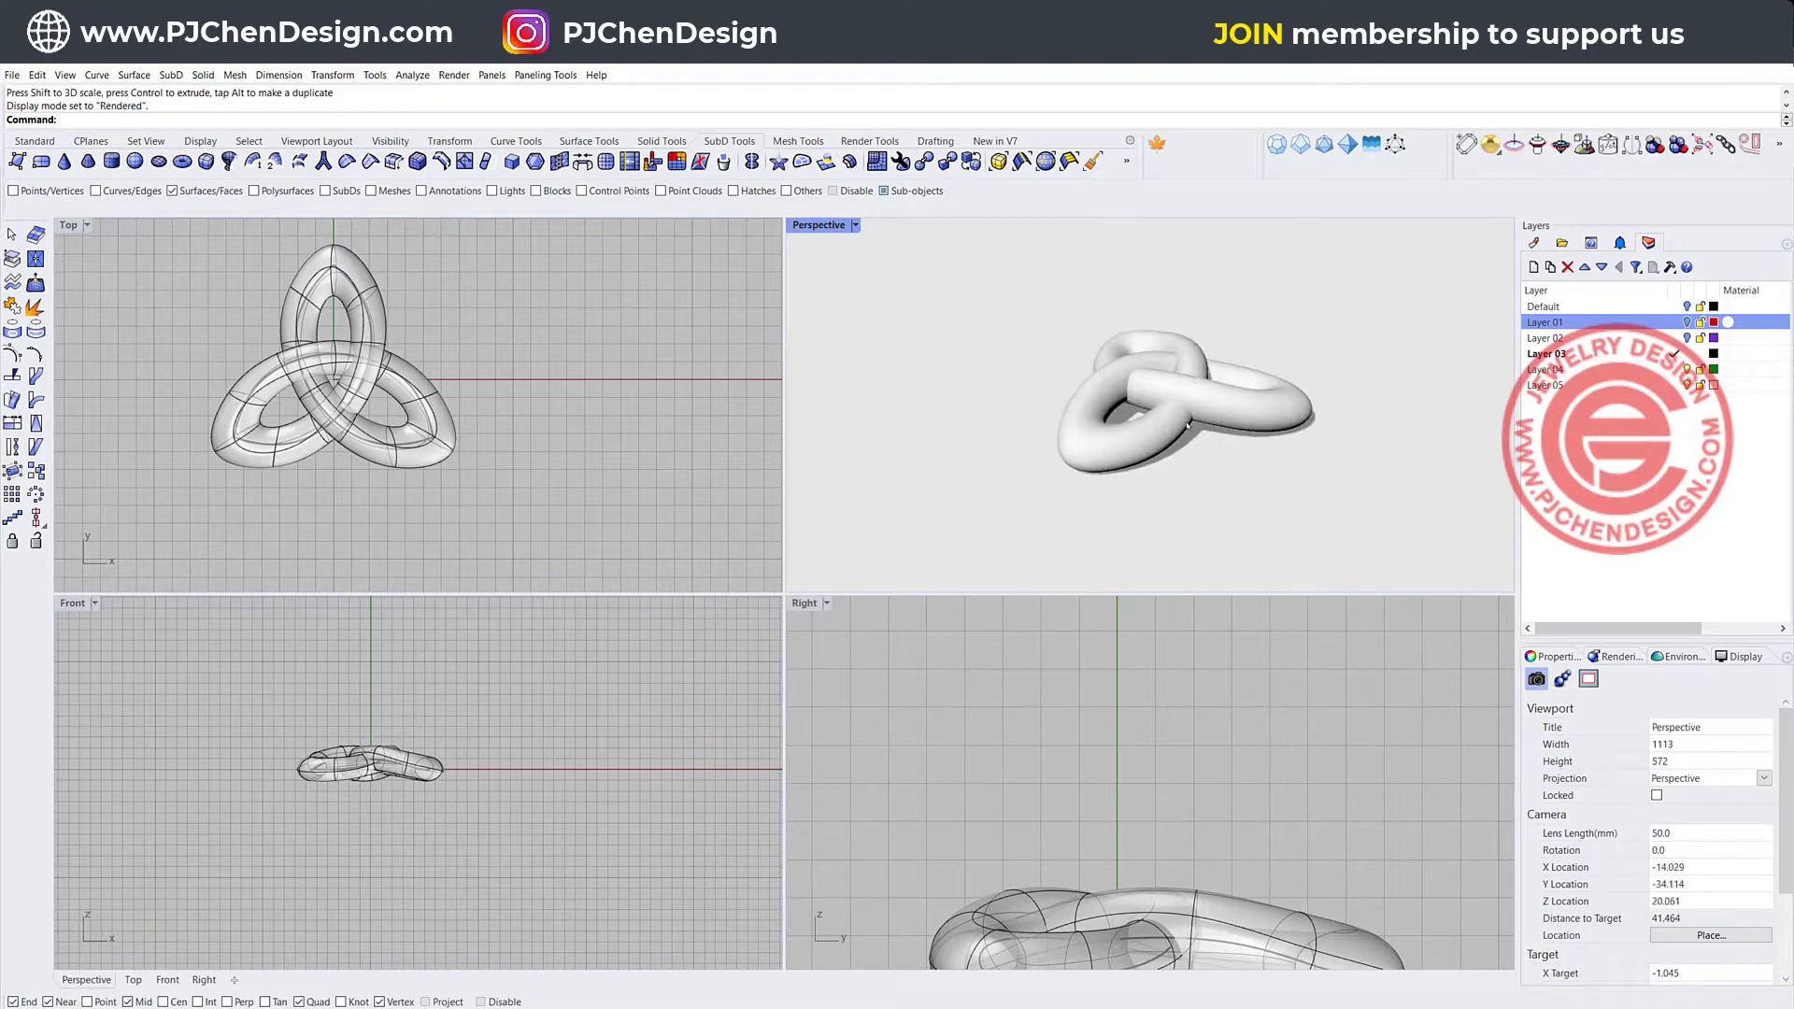
{"action": "double_click", "coordinate": [832, 225]}
{"action": "double_click", "coordinate": [122, 222]}
{"action": "left_click", "coordinate": [855, 226]}
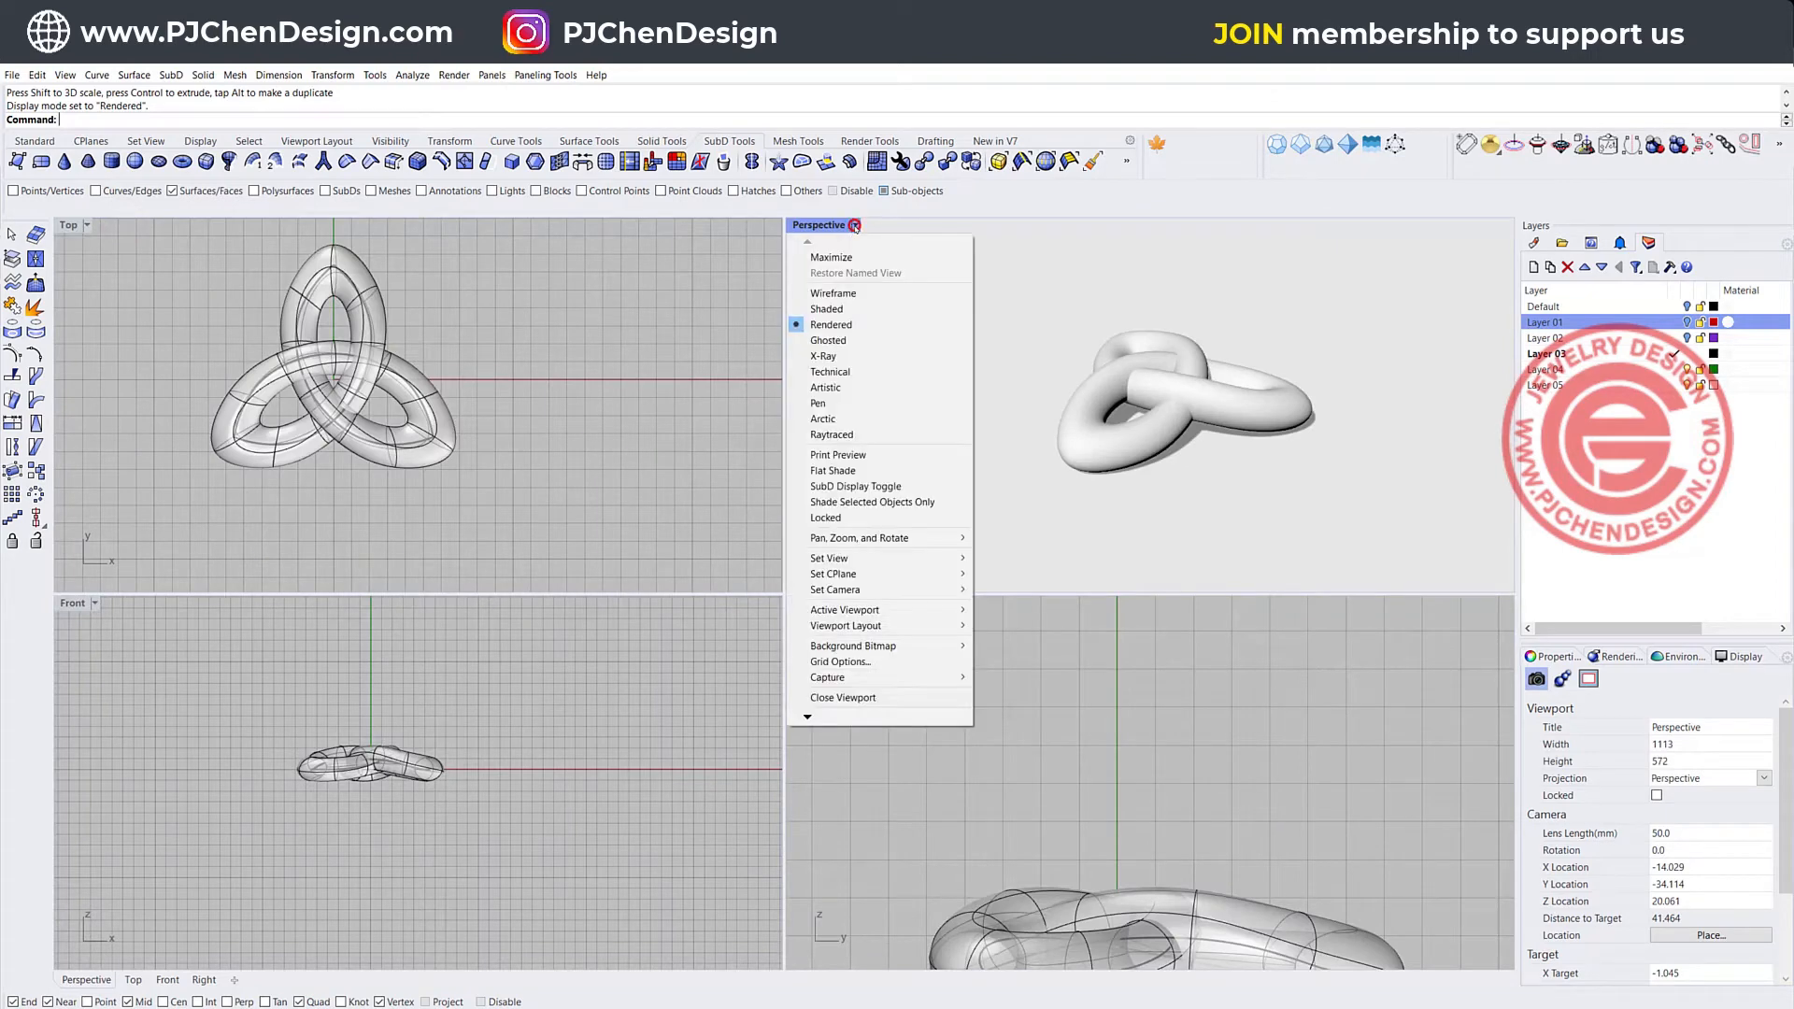
{"action": "left_click", "coordinate": [843, 342]}
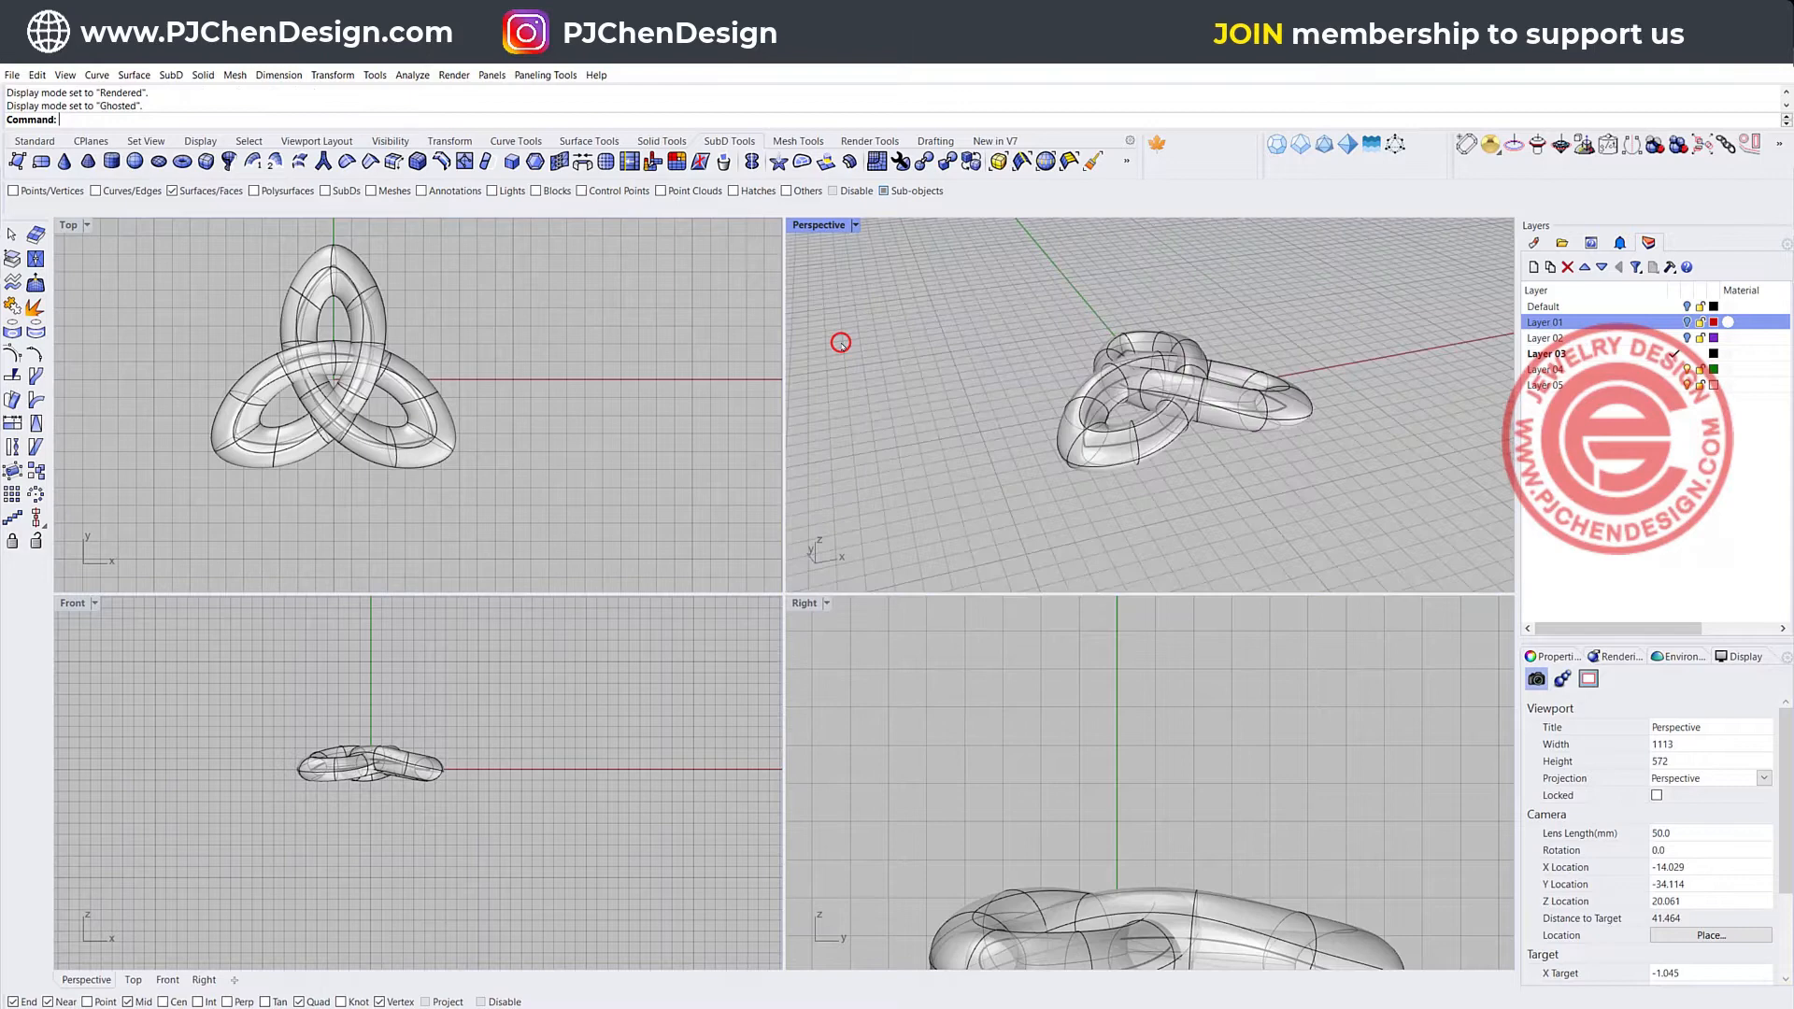
- Draw a circle with a diameter of 16 centered on the origin in the Front view
{"action": "left_click", "coordinate": [521, 338]}
{"action": "scroll", "coordinate": [521, 339], "scroll_direction": "down", "scroll_amount": 1}
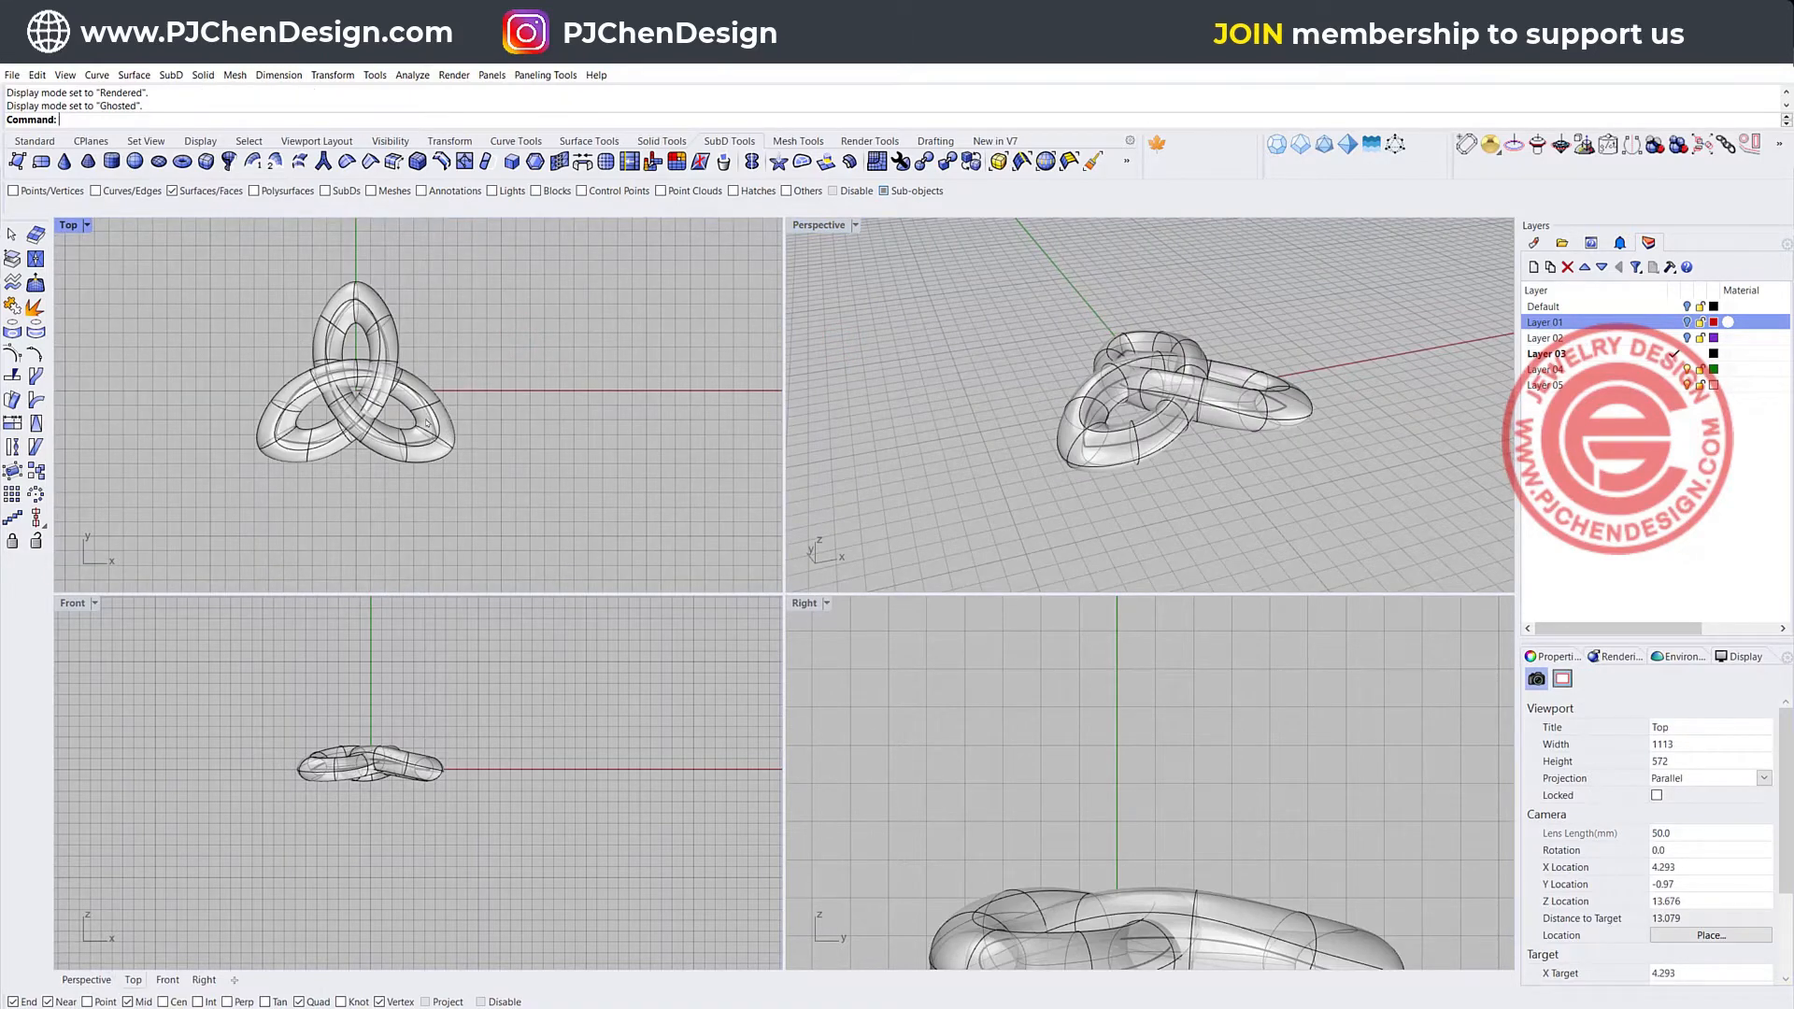
{"action": "right_click_drag", "start_coordinate": [467, 480], "coordinate": [431, 510]}
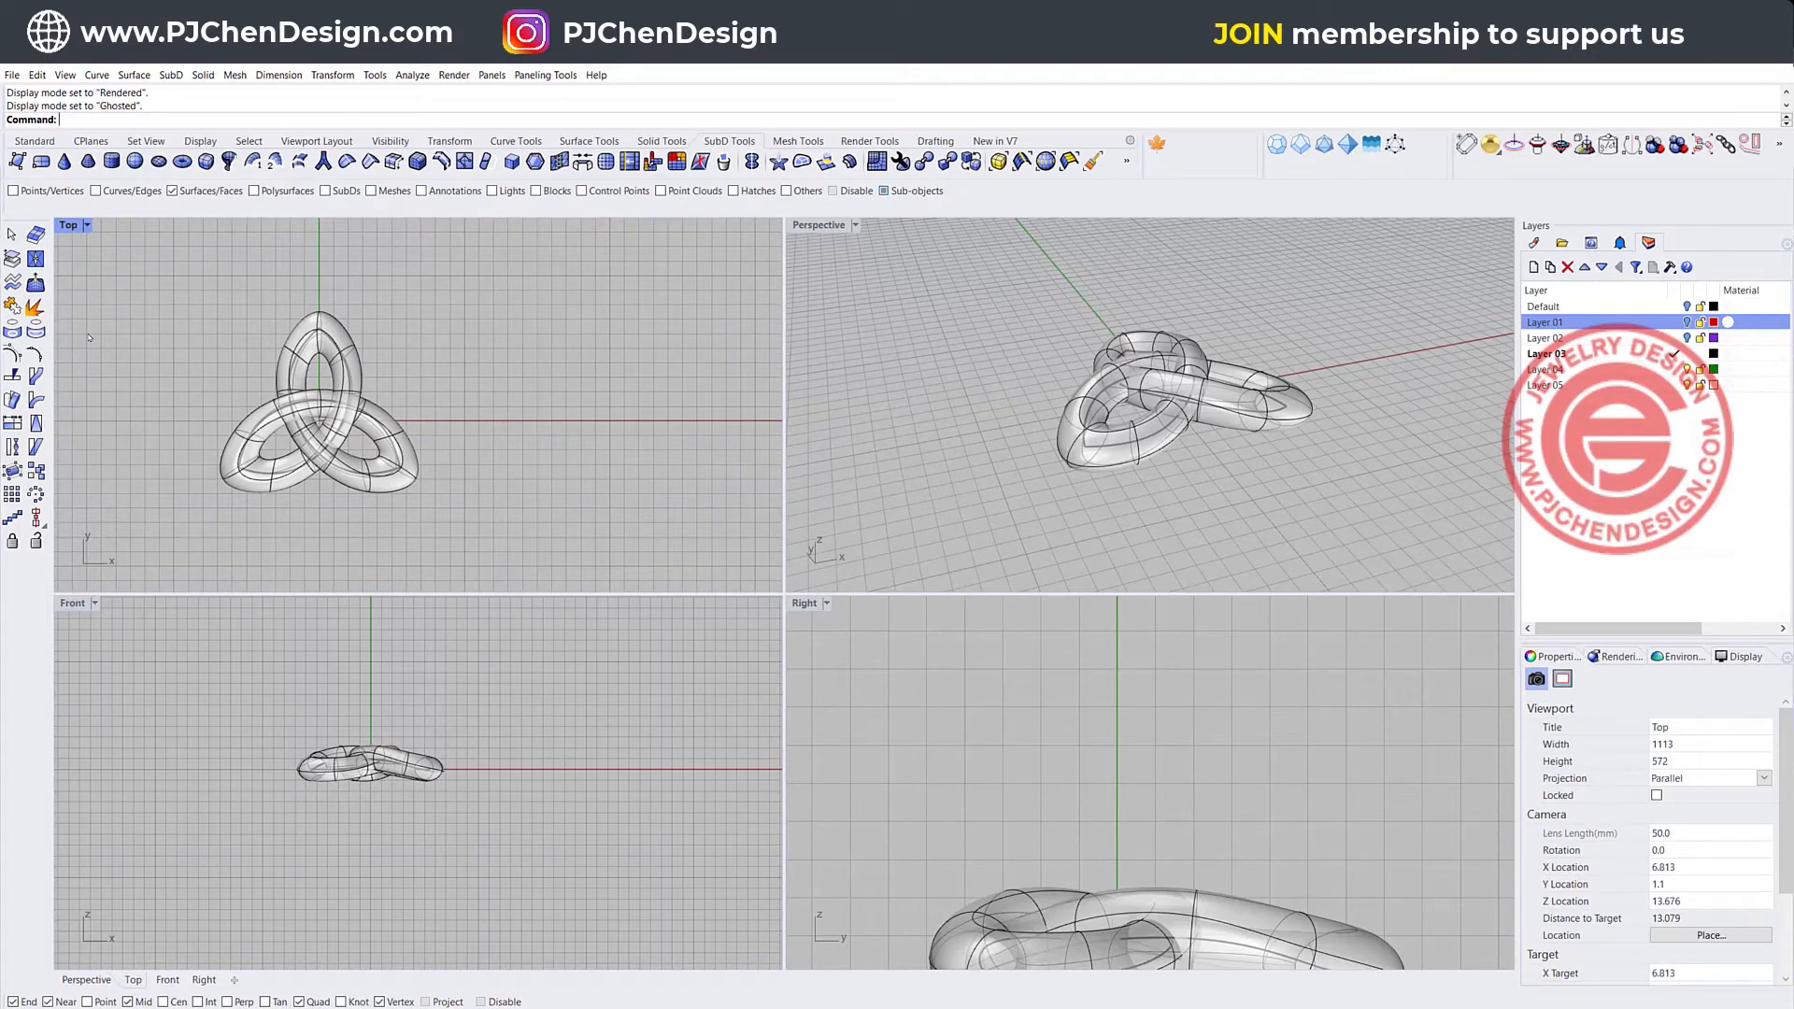
{"action": "double_click", "coordinate": [73, 604]}
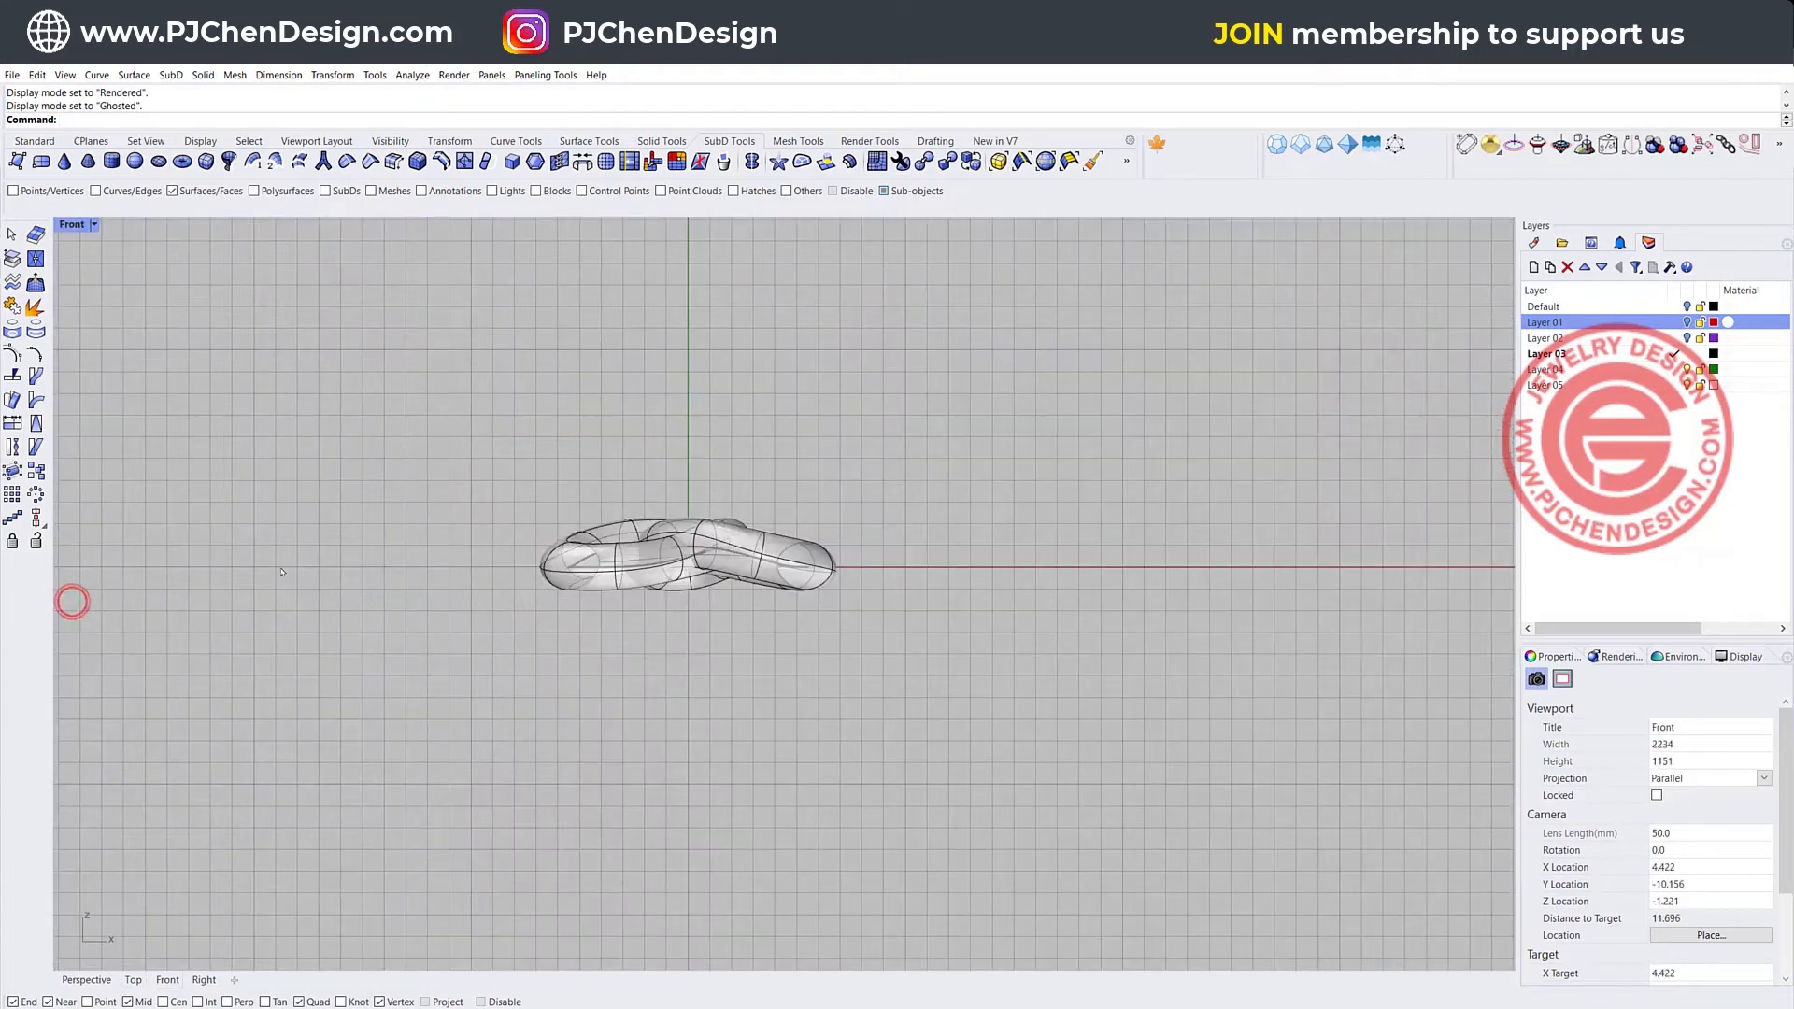
{"action": "left_click", "coordinate": [34, 141]}
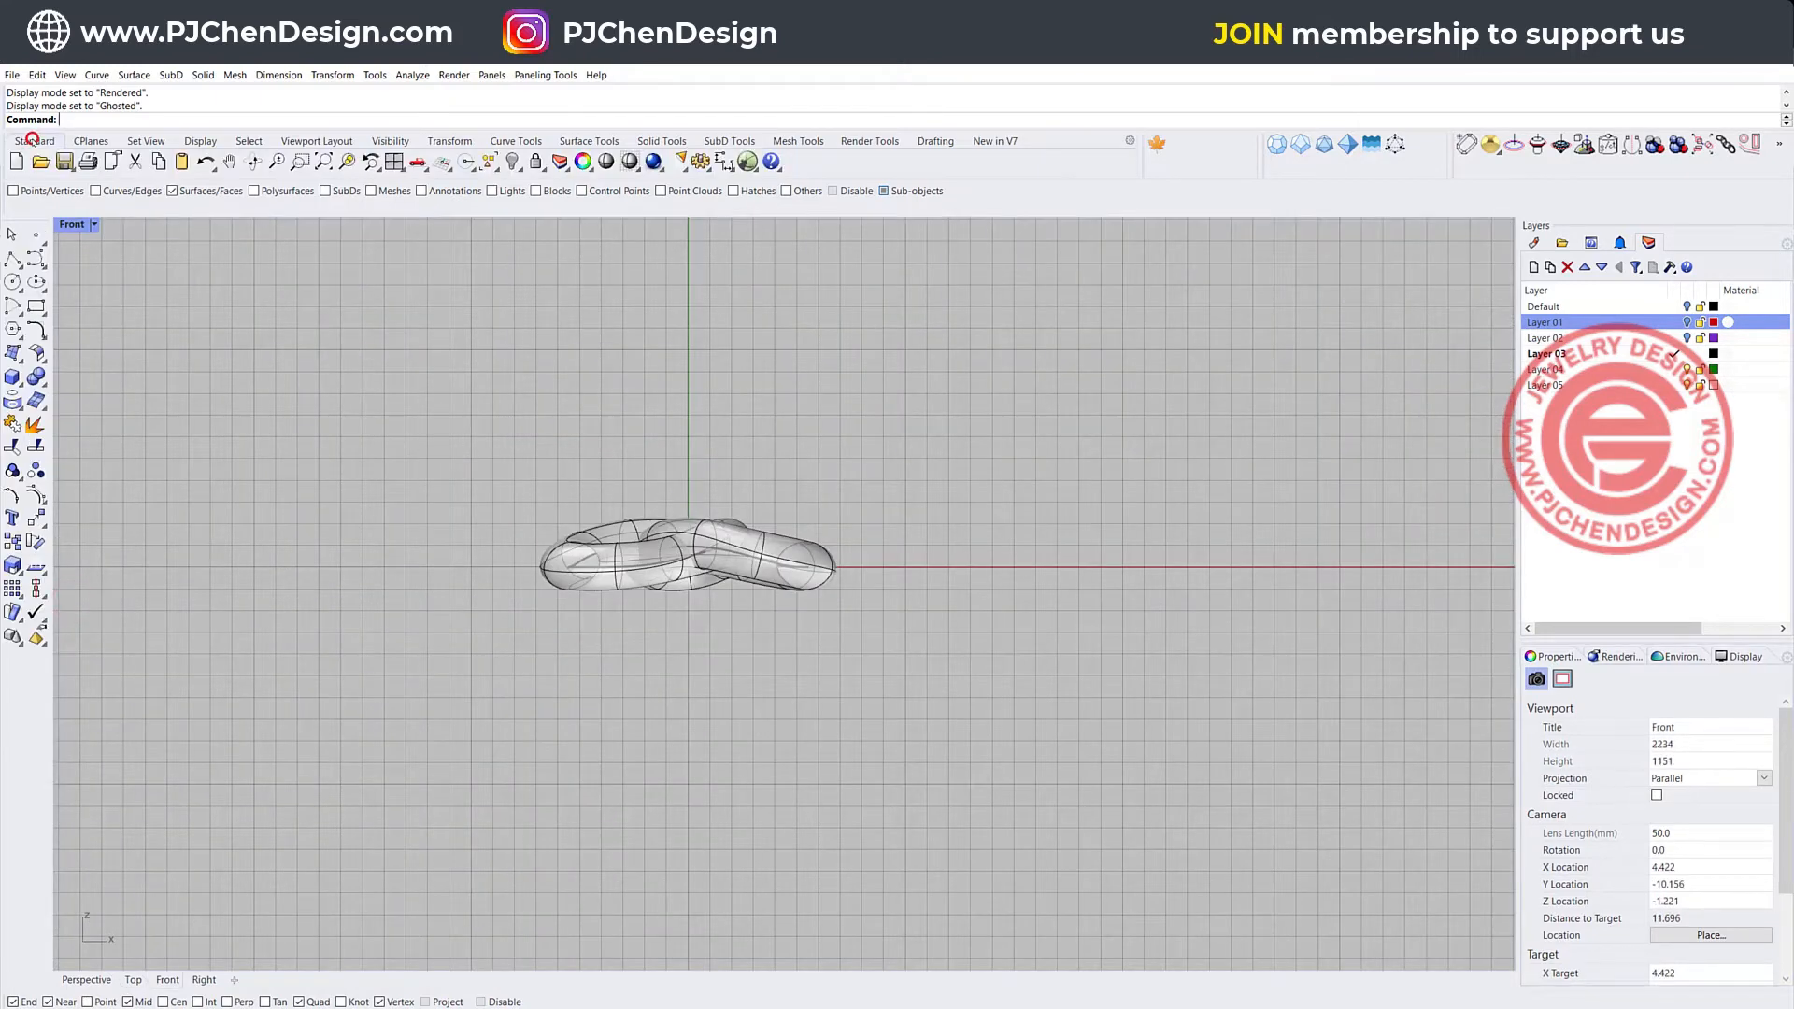
{"action": "left_click", "coordinate": [12, 282]}
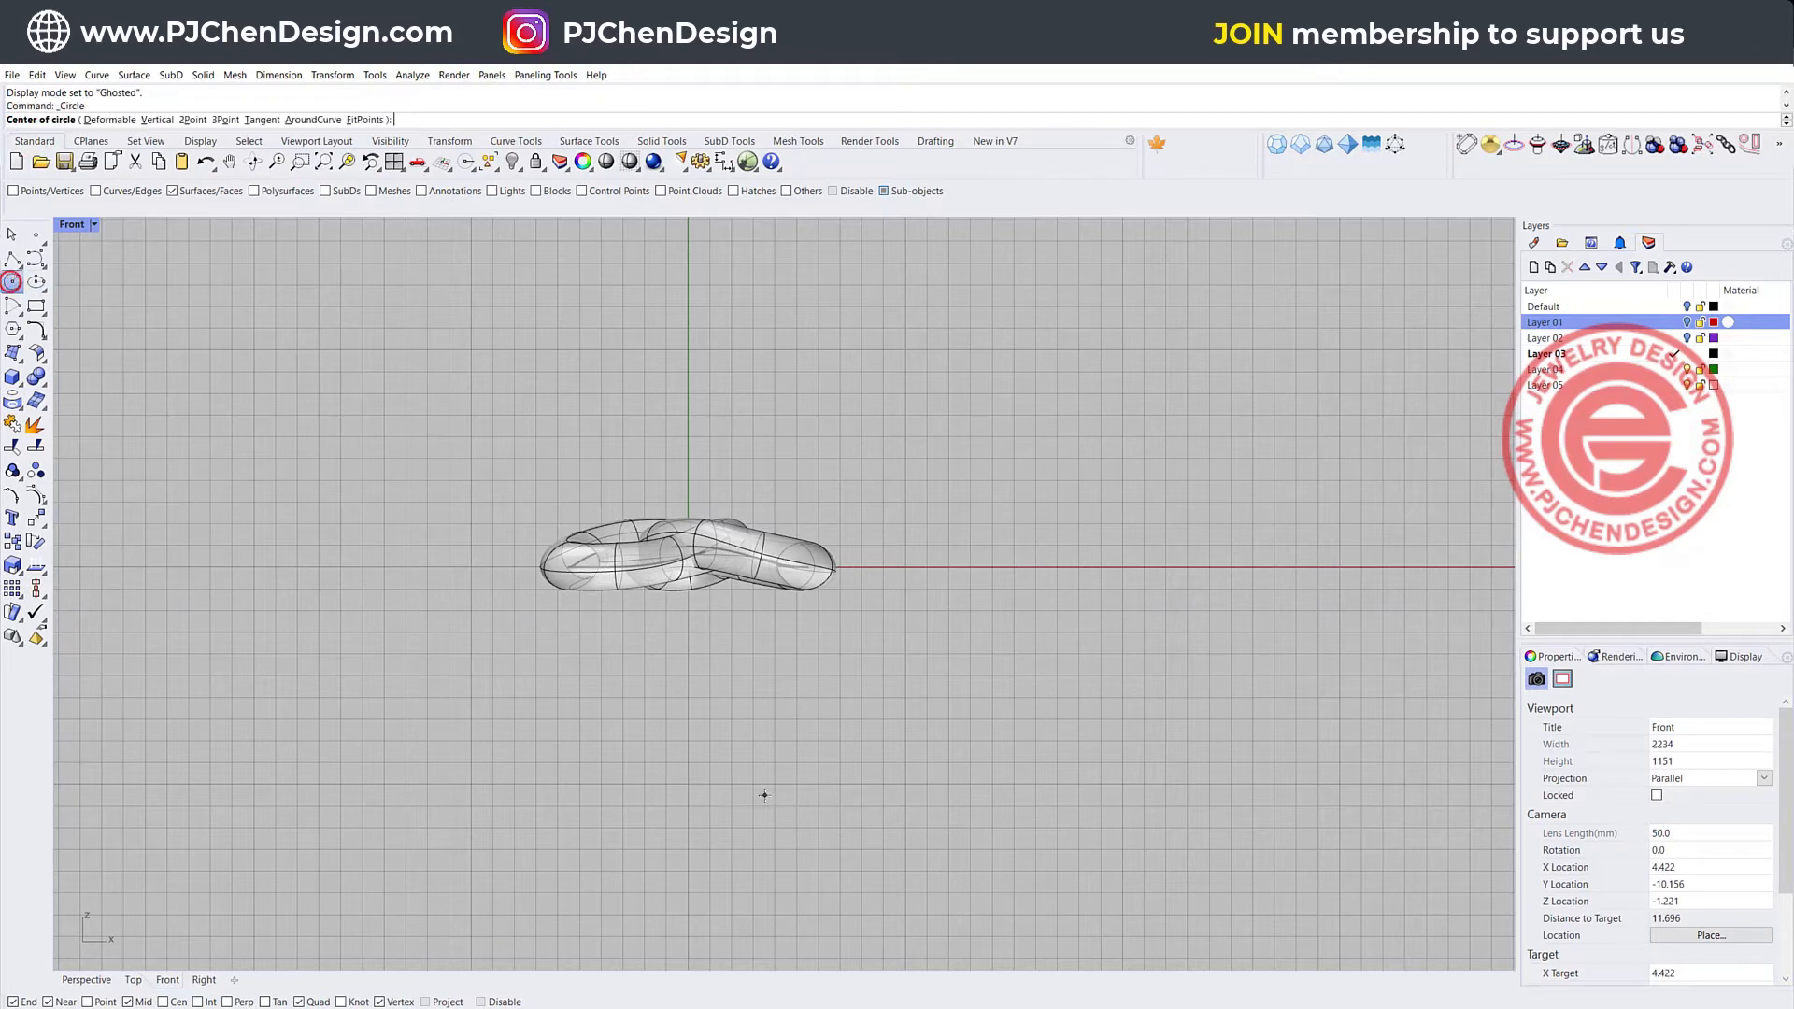
{"action": "left_click", "coordinate": [688, 567]}
{"action": "key", "text": "Return"}
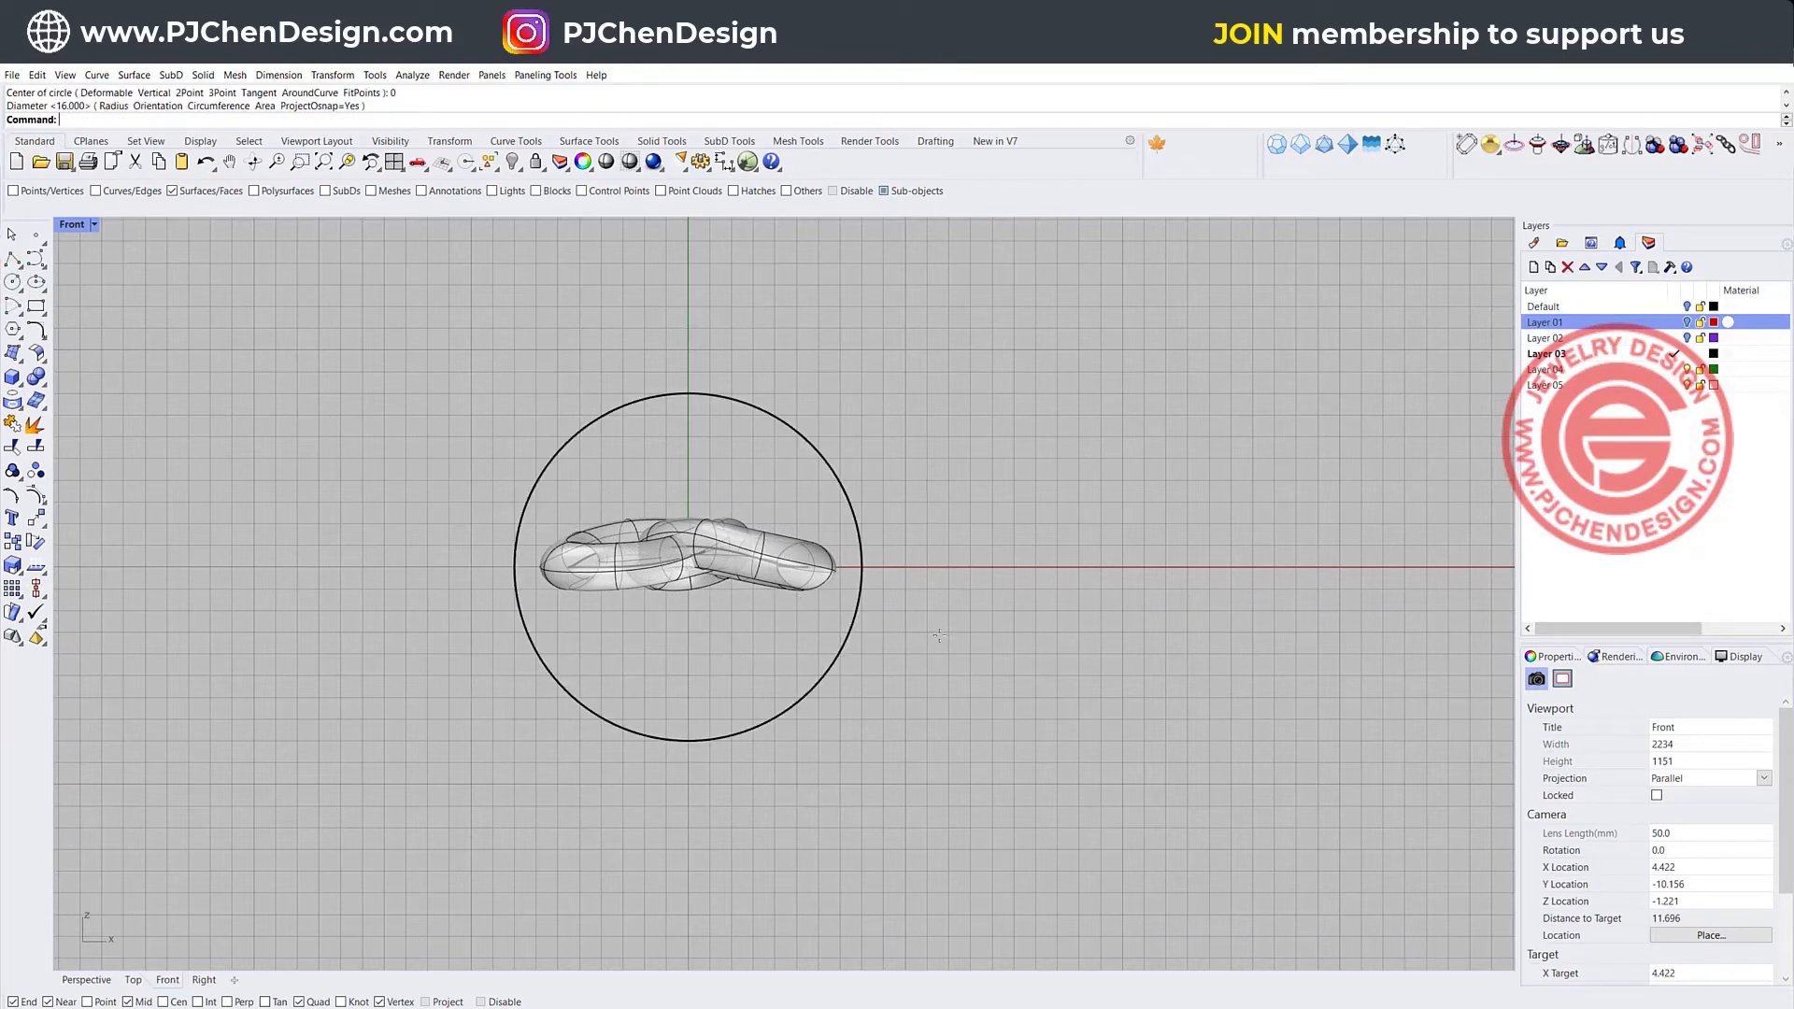
- Move the whole SubD knot straight up to sit on top of the circle and hide its three source curves
{"action": "left_click_drag", "start_coordinate": [405, 460], "coordinate": [921, 644]}
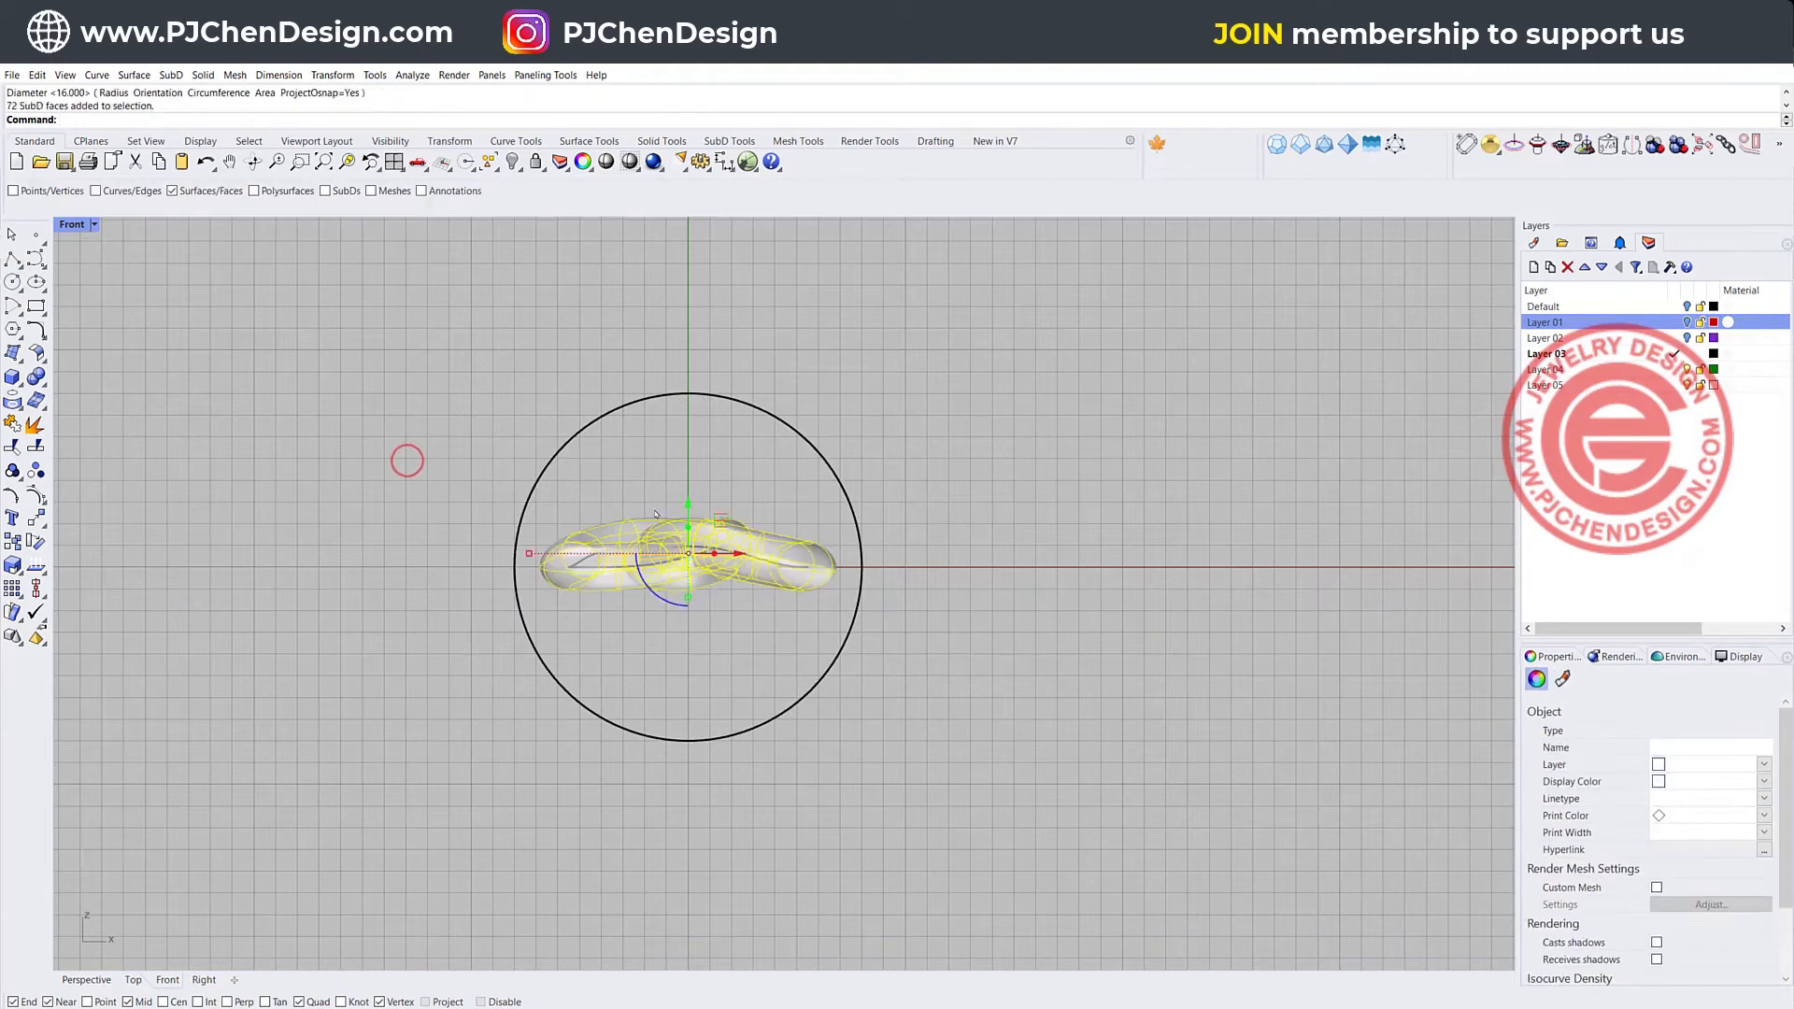
{"action": "left_click_drag", "start_coordinate": [688, 505], "coordinate": [729, 311]}
{"action": "left_click_drag", "start_coordinate": [398, 520], "coordinate": [1297, 754]}
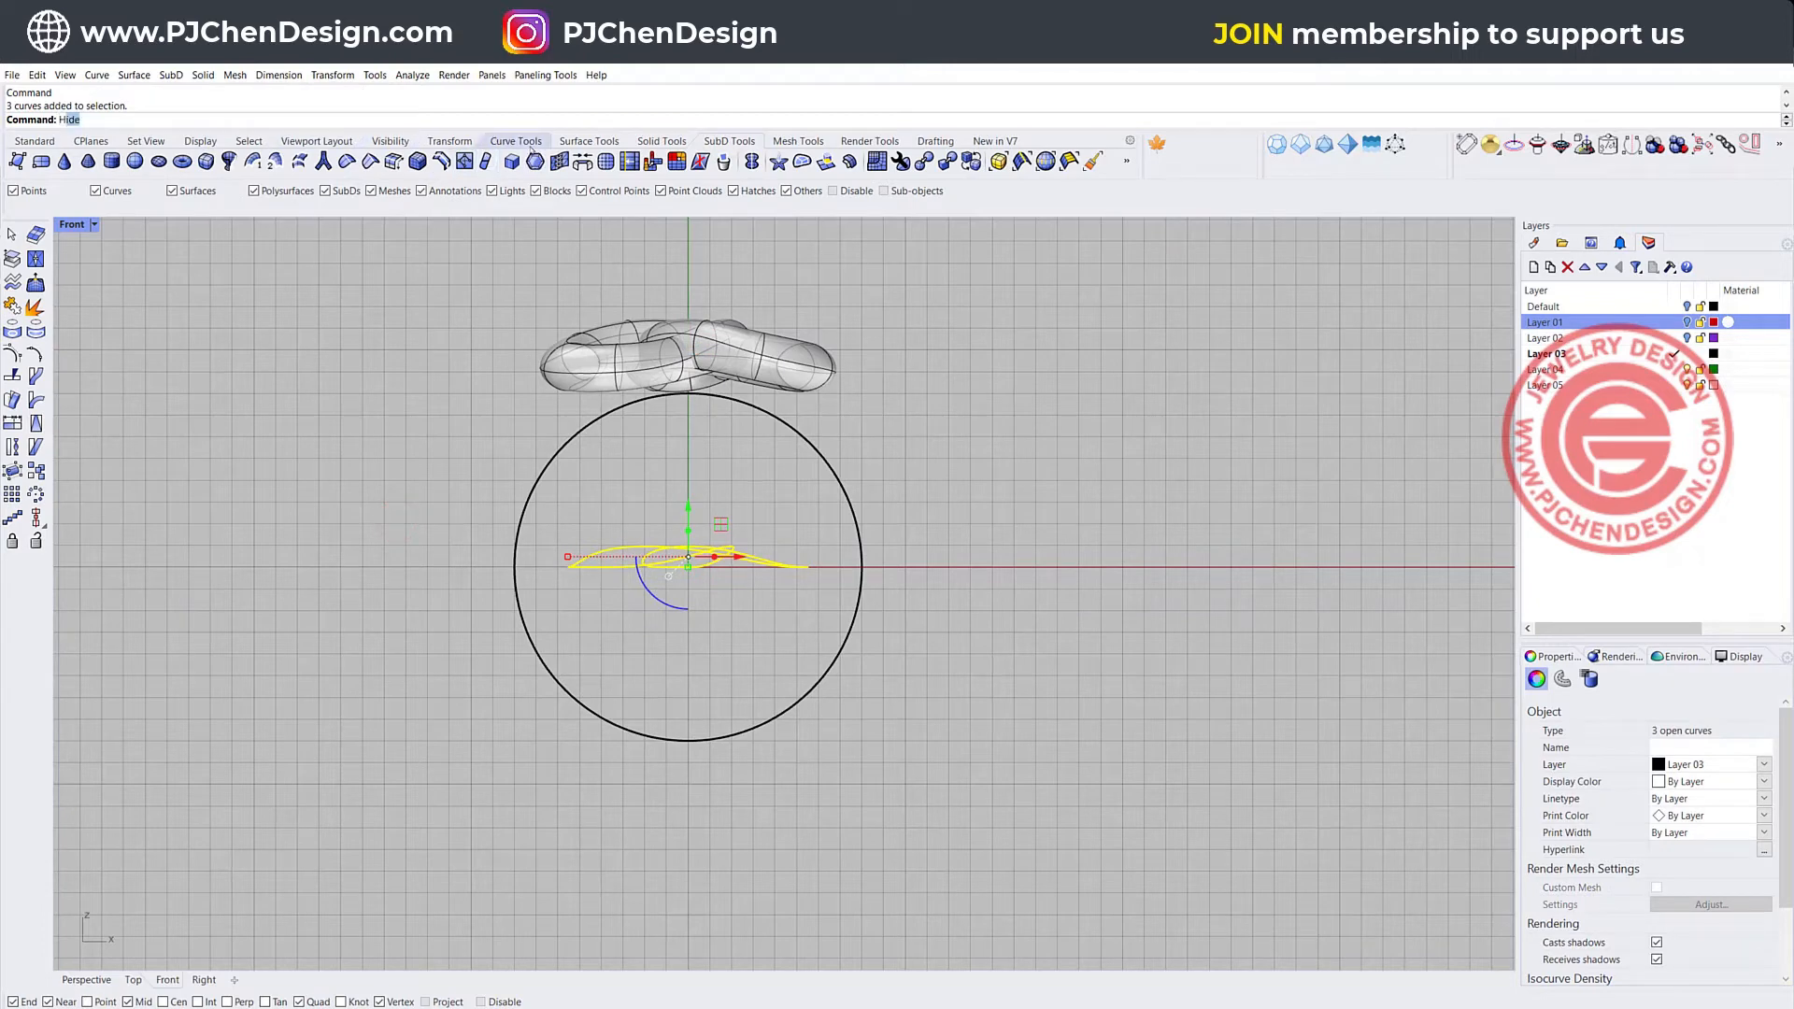
{"action": "key", "text": "Return"}
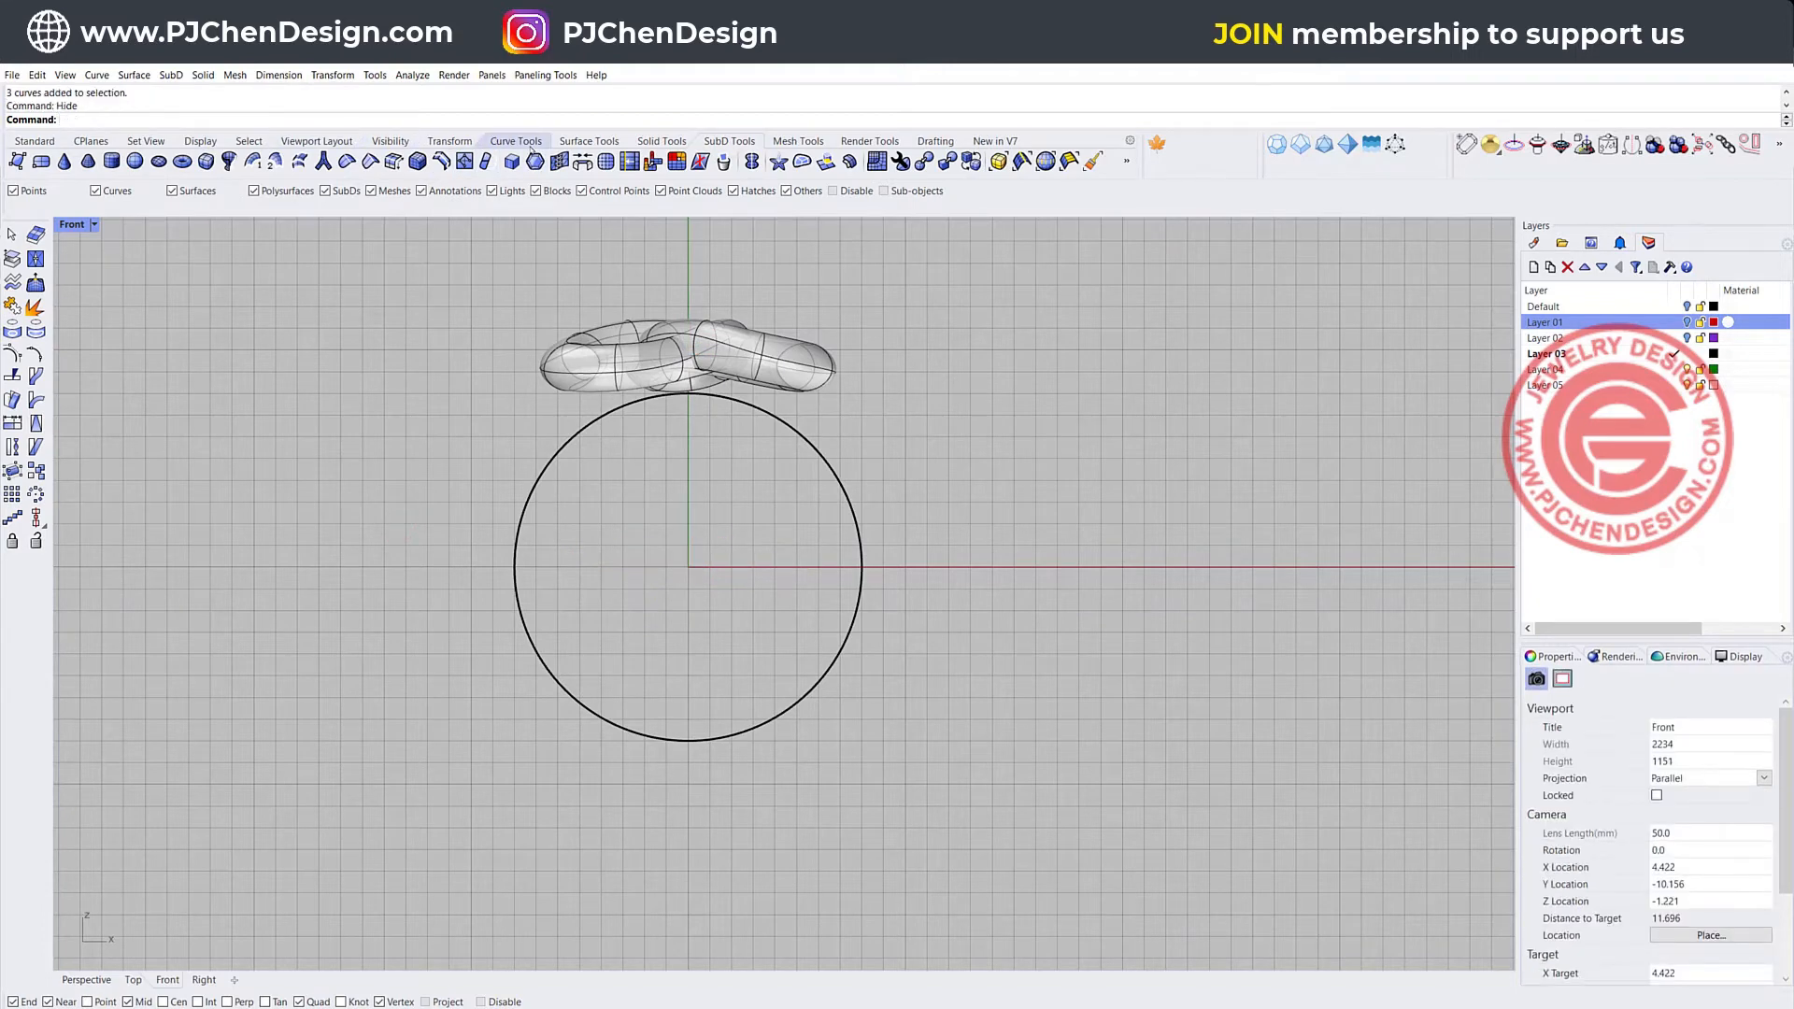
- In the Right view, center the SubD knot over the finger circle by aligning its vertical center to 0
{"action": "double_click", "coordinate": [71, 225]}
{"action": "double_click", "coordinate": [804, 603]}
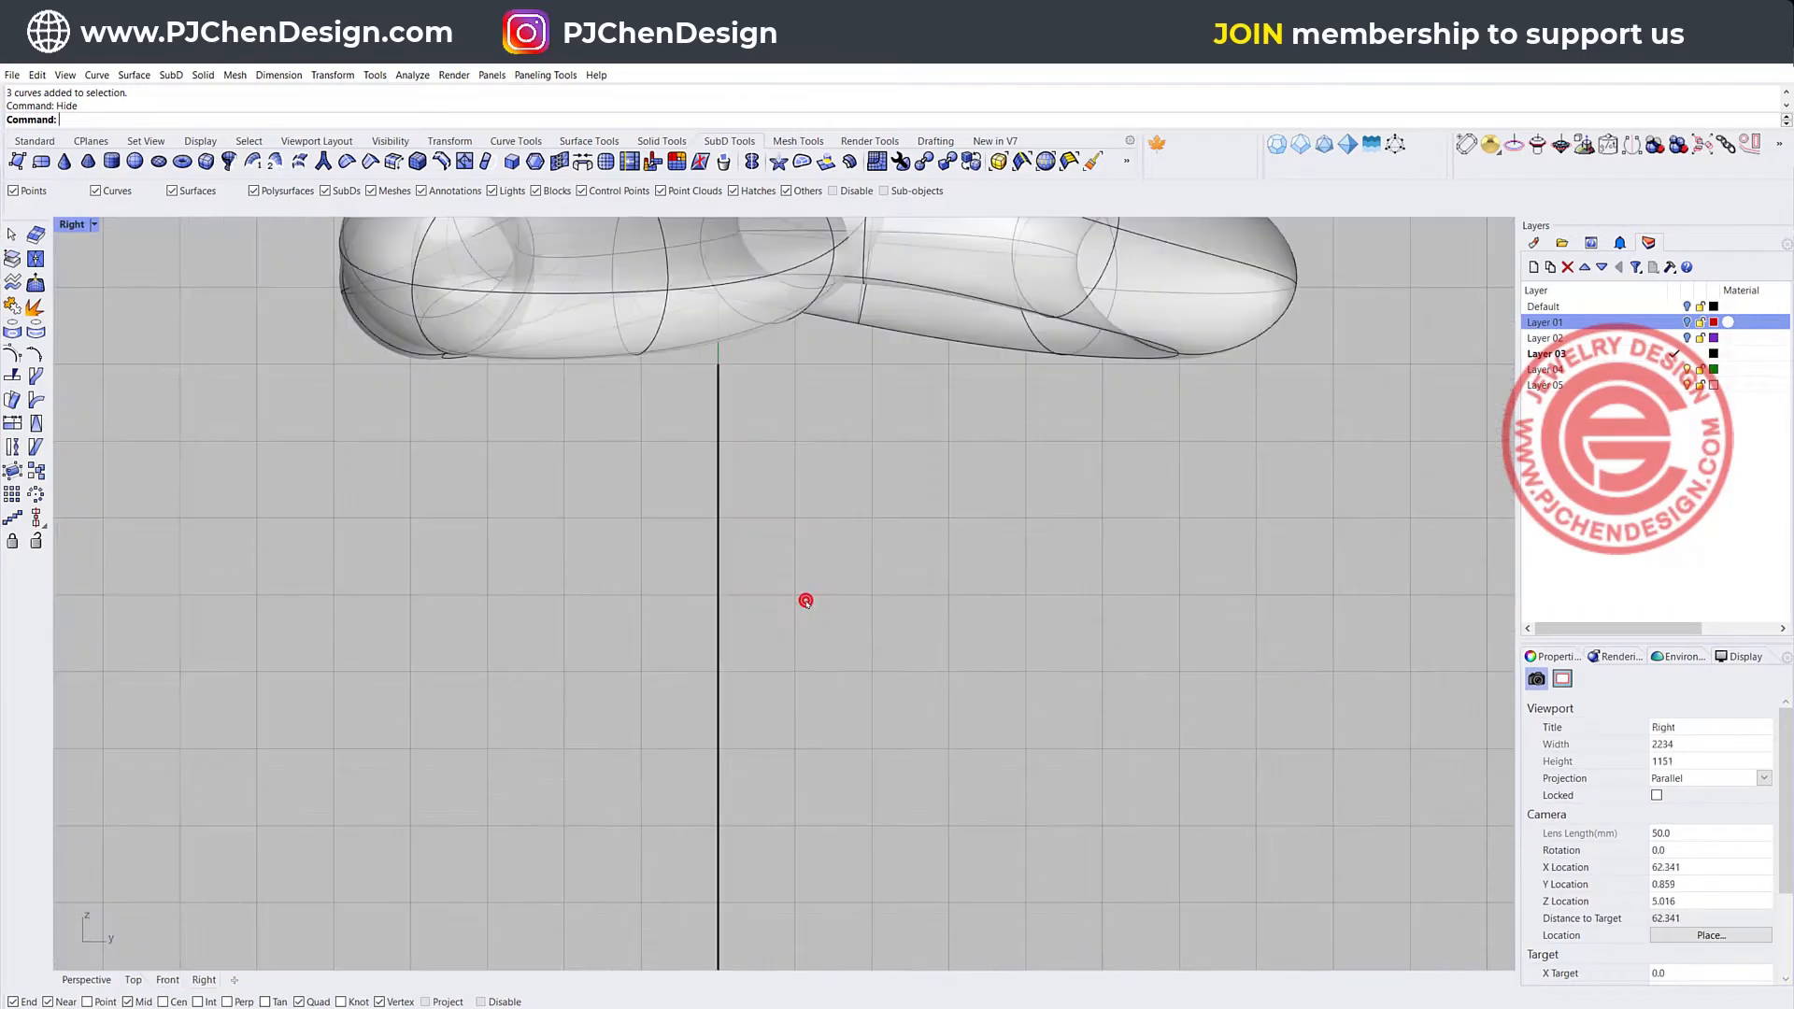
{"action": "scroll", "coordinate": [804, 601], "scroll_direction": "down", "scroll_amount": 5}
{"action": "left_click", "coordinate": [835, 394]}
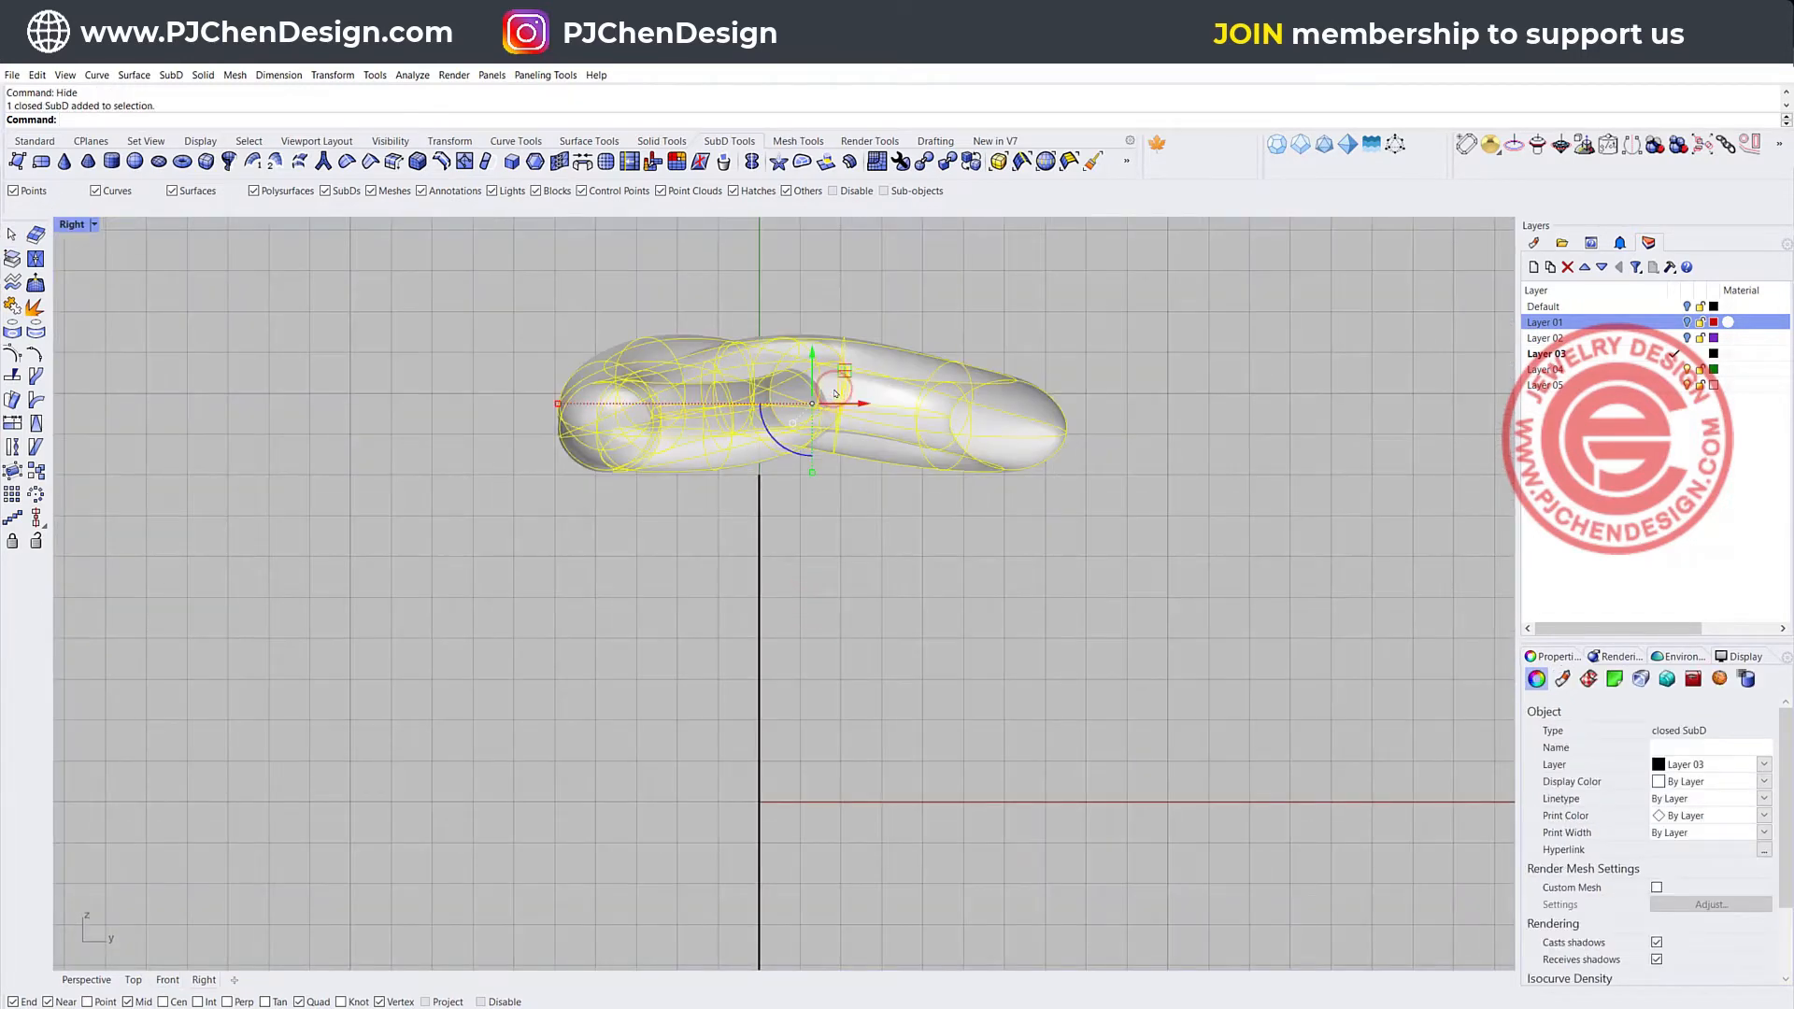
{"action": "scroll", "coordinate": [795, 413], "scroll_direction": "down", "scroll_amount": 3}
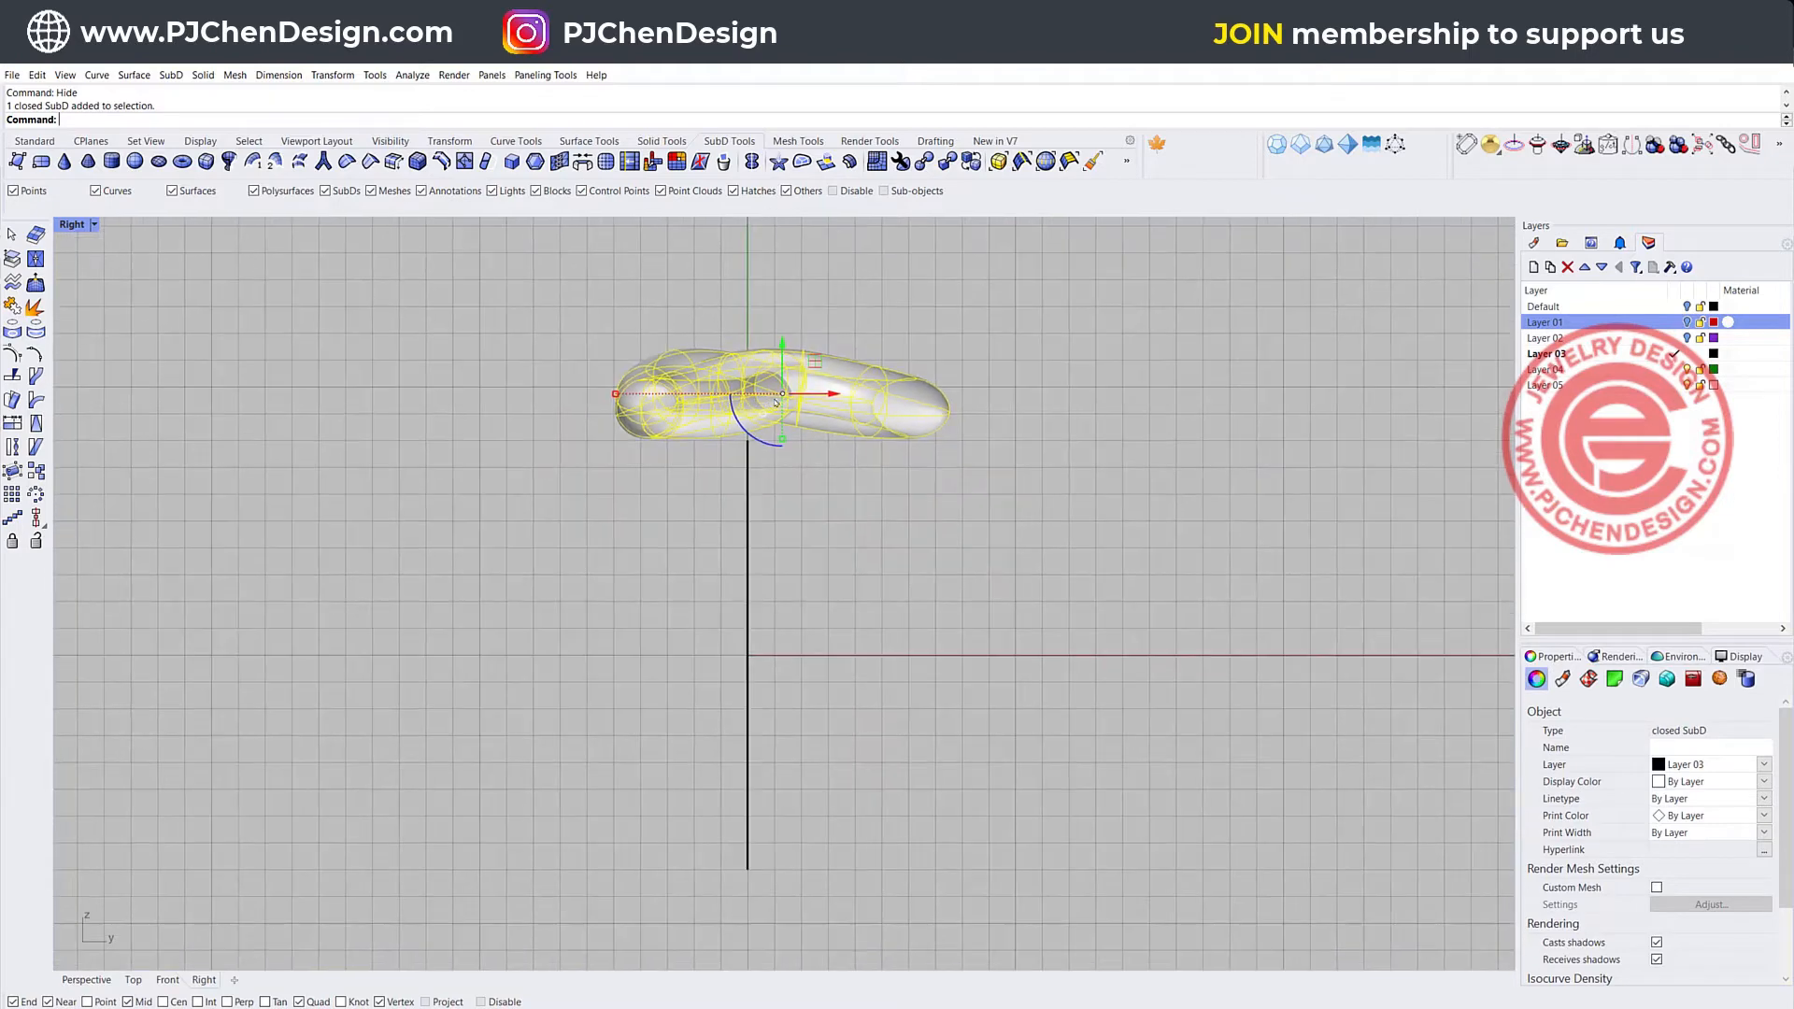
{"action": "left_click_drag", "start_coordinate": [835, 393], "coordinate": [869, 449]}
{"action": "left_click", "coordinate": [37, 519]}
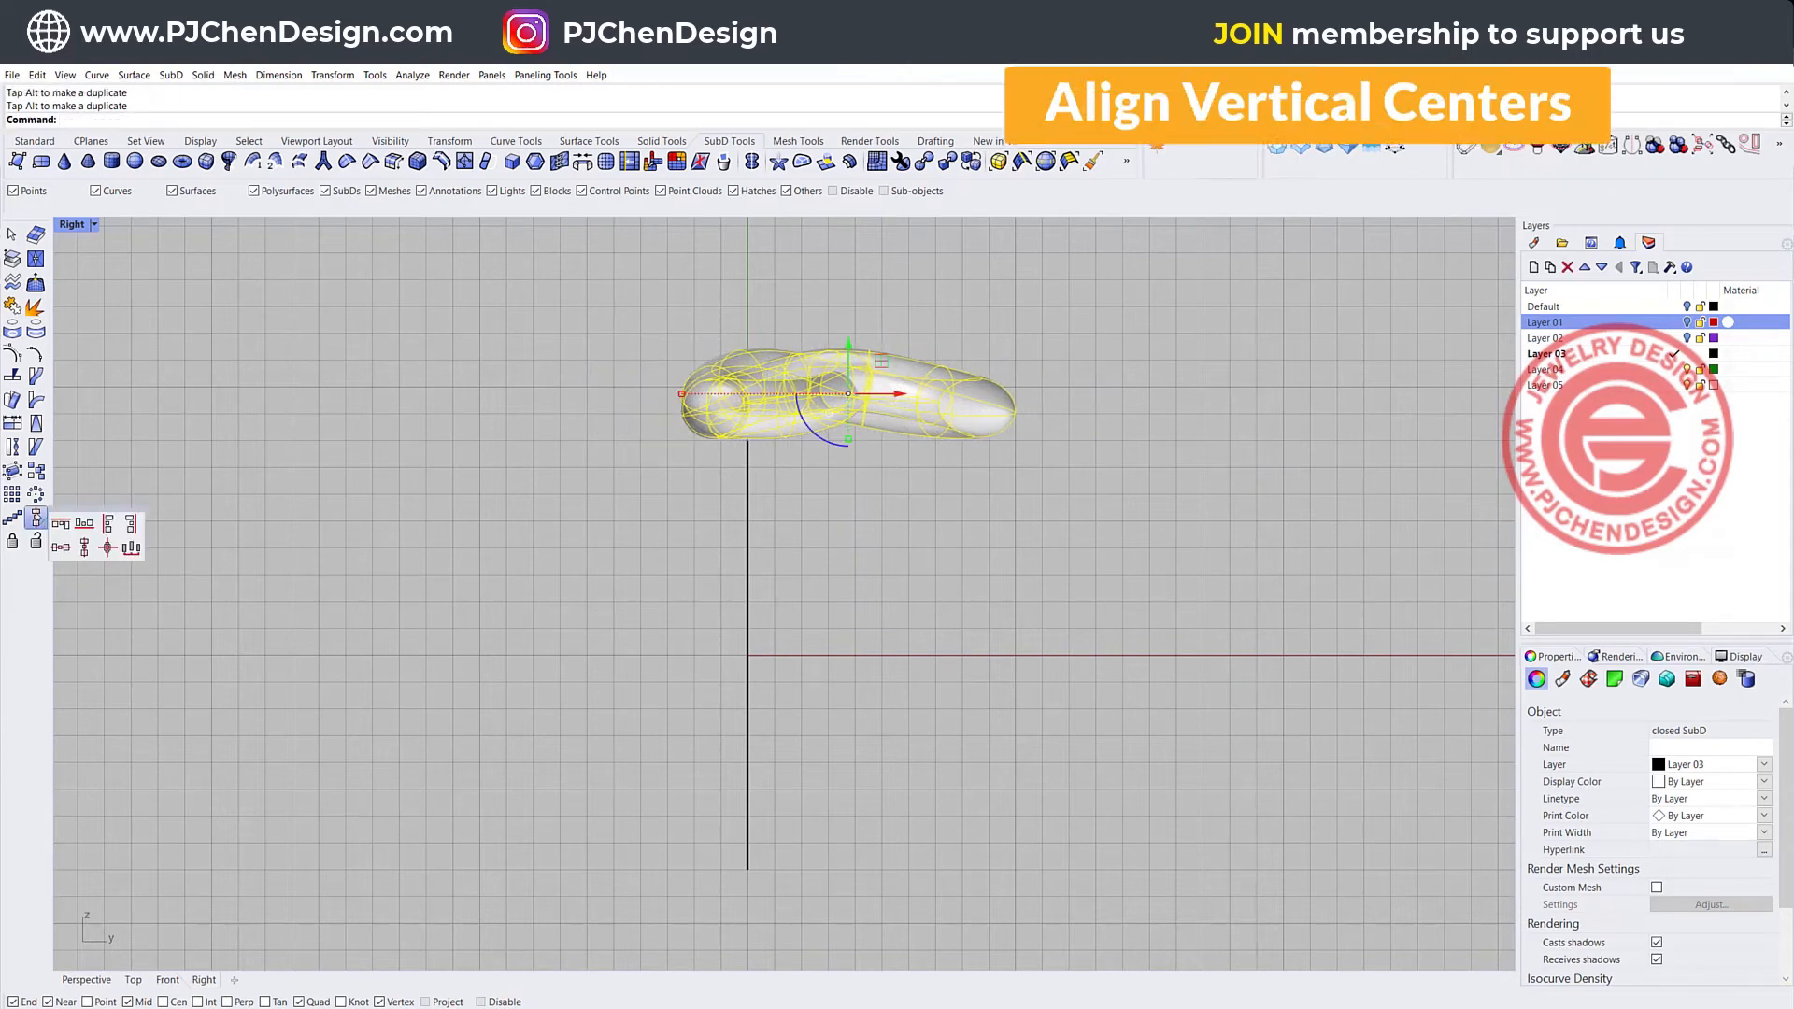
{"action": "left_click", "coordinate": [83, 548]}
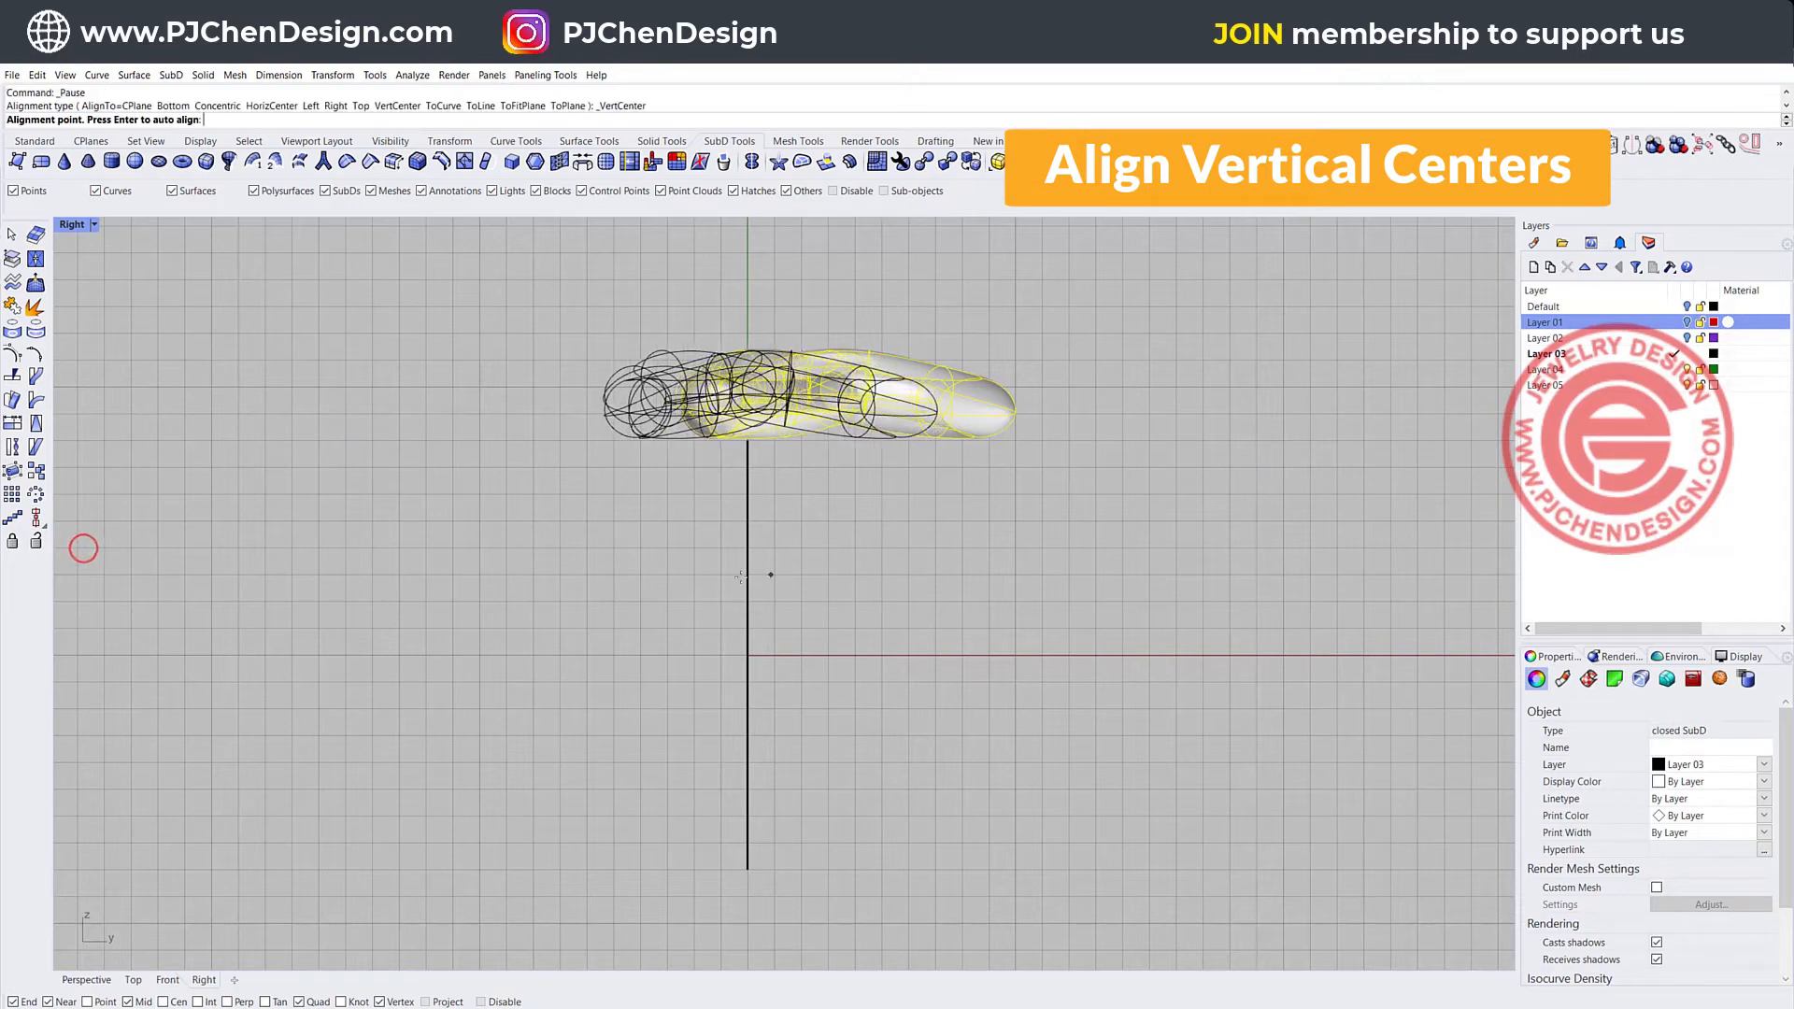
{"action": "type", "text": "0"}
{"action": "key", "text": "Return"}
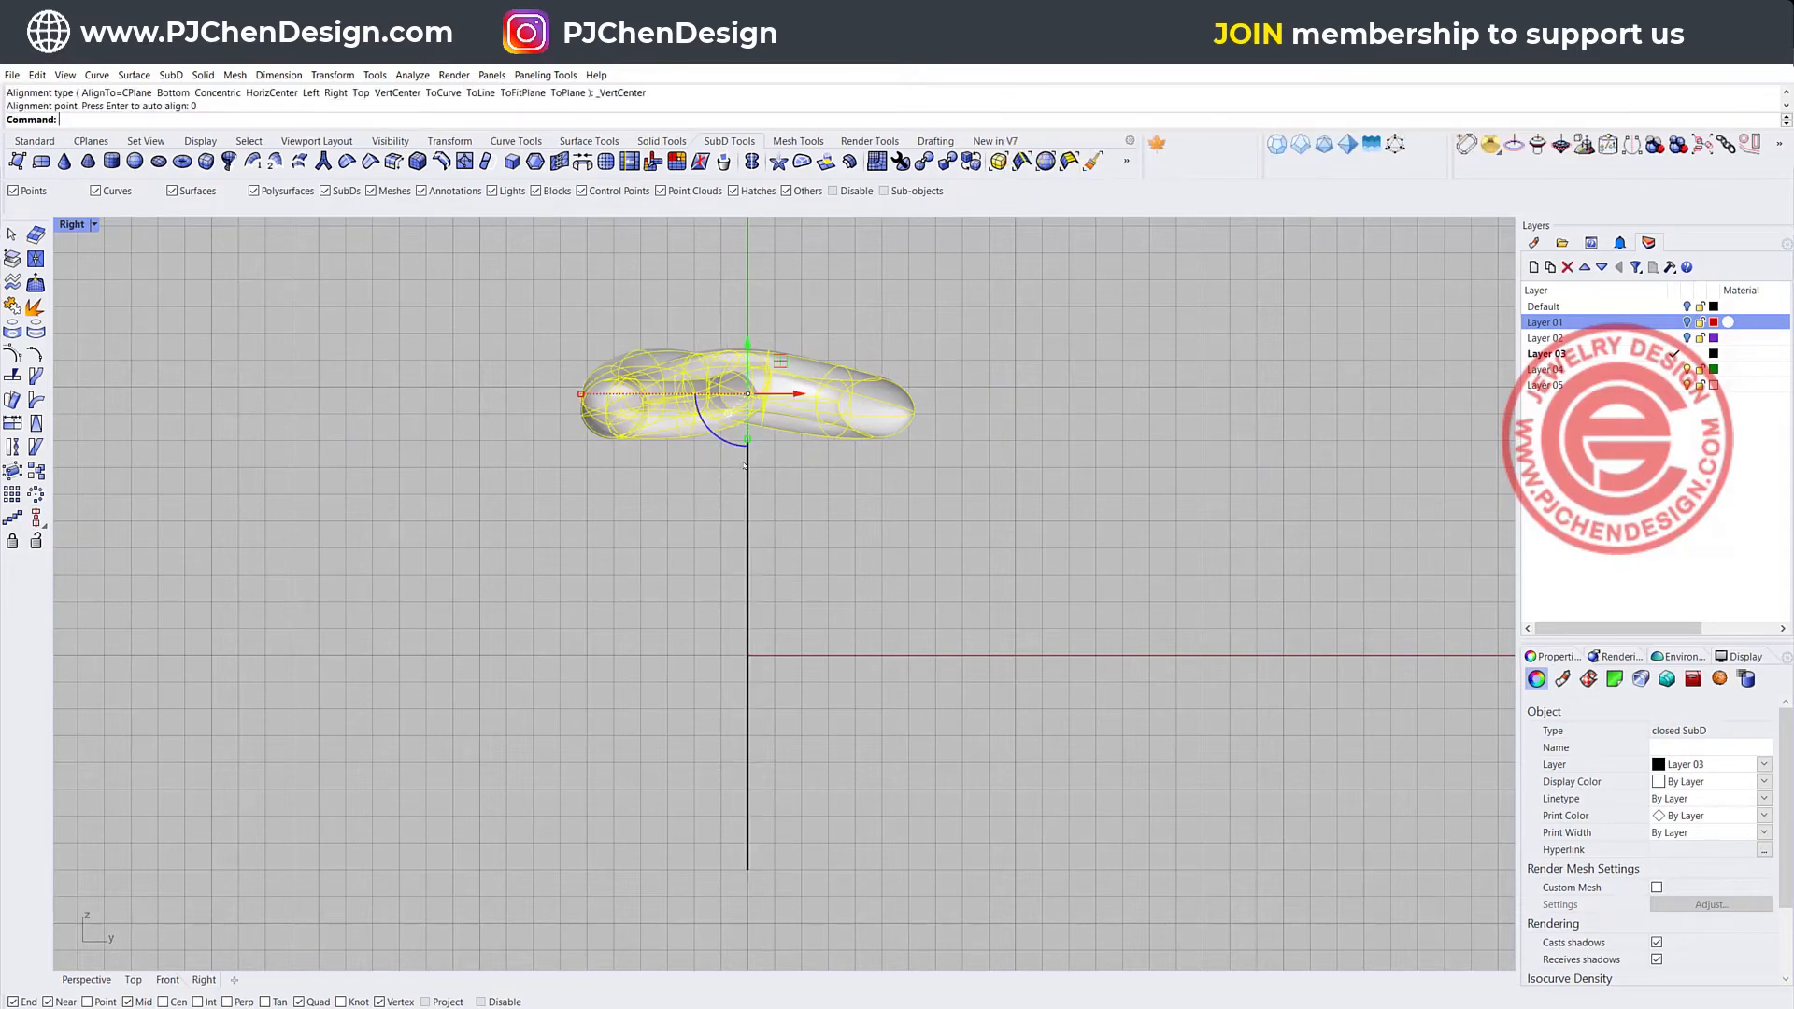
- Draw a degree-3 control-point curve in the Right view from the circle's lowest point upward, bending outward past the knot's side
{"action": "left_click", "coordinate": [21, 140]}
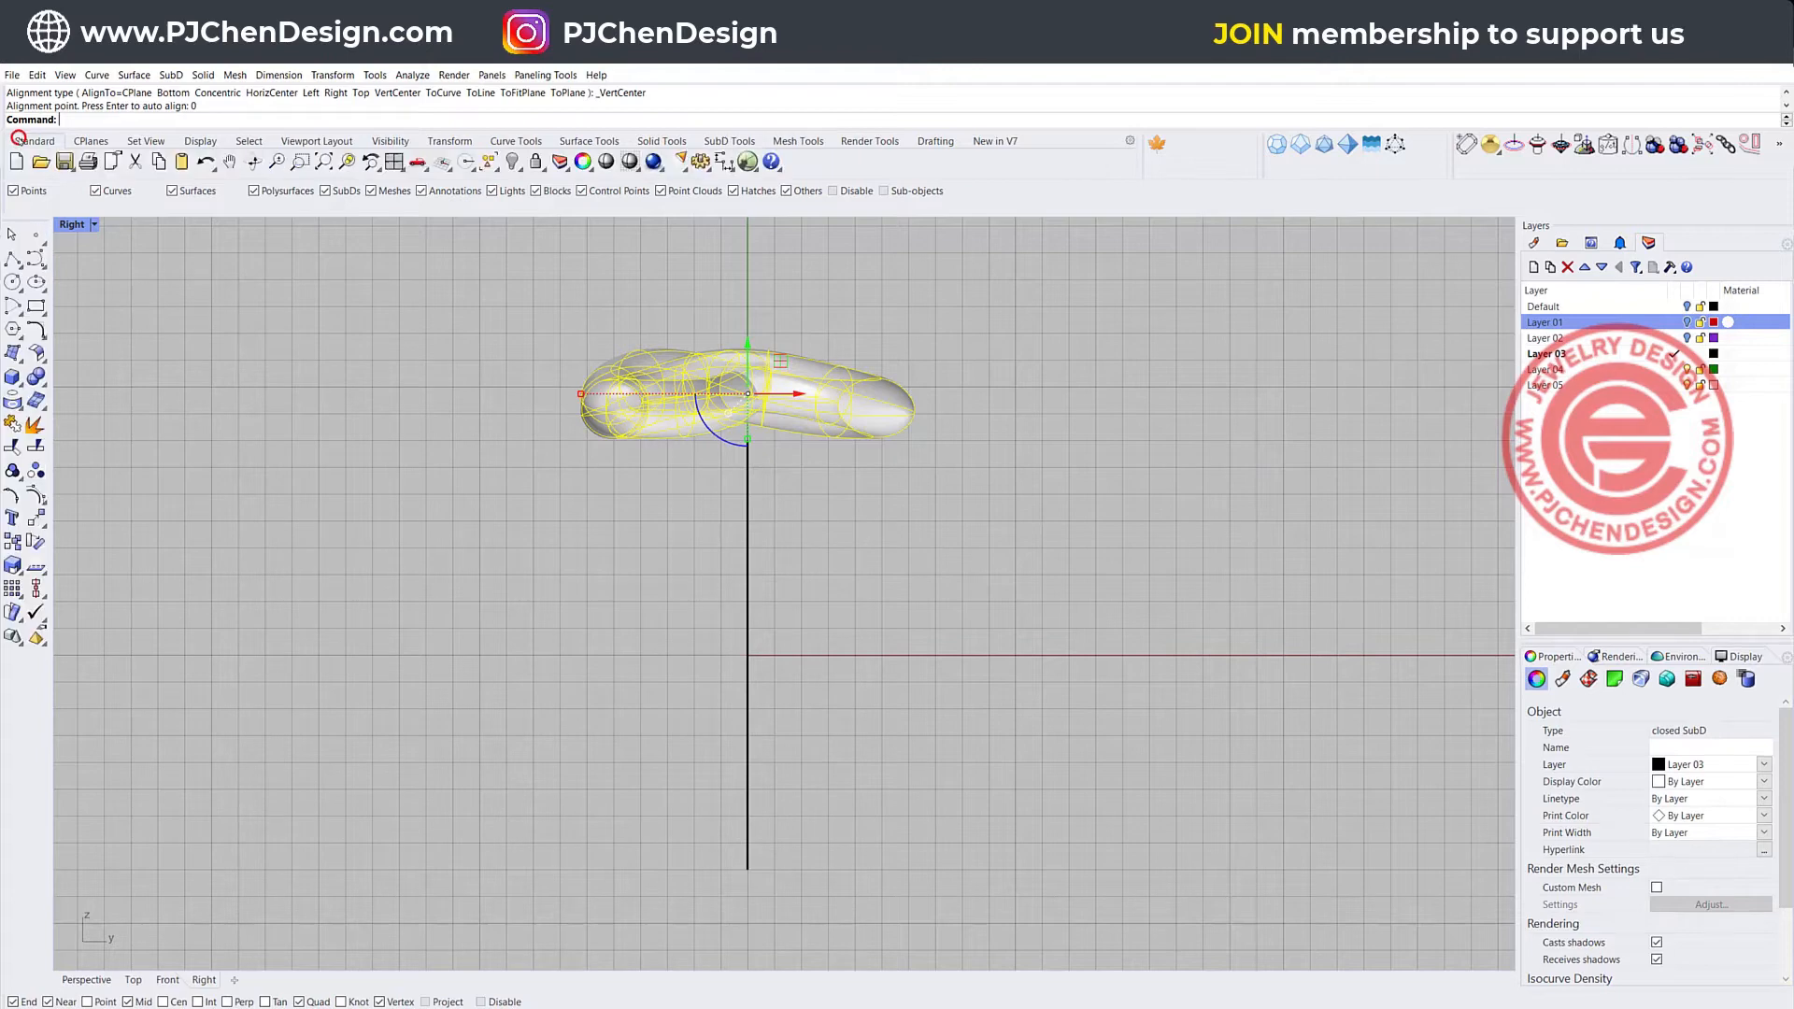
{"action": "left_click", "coordinate": [36, 258]}
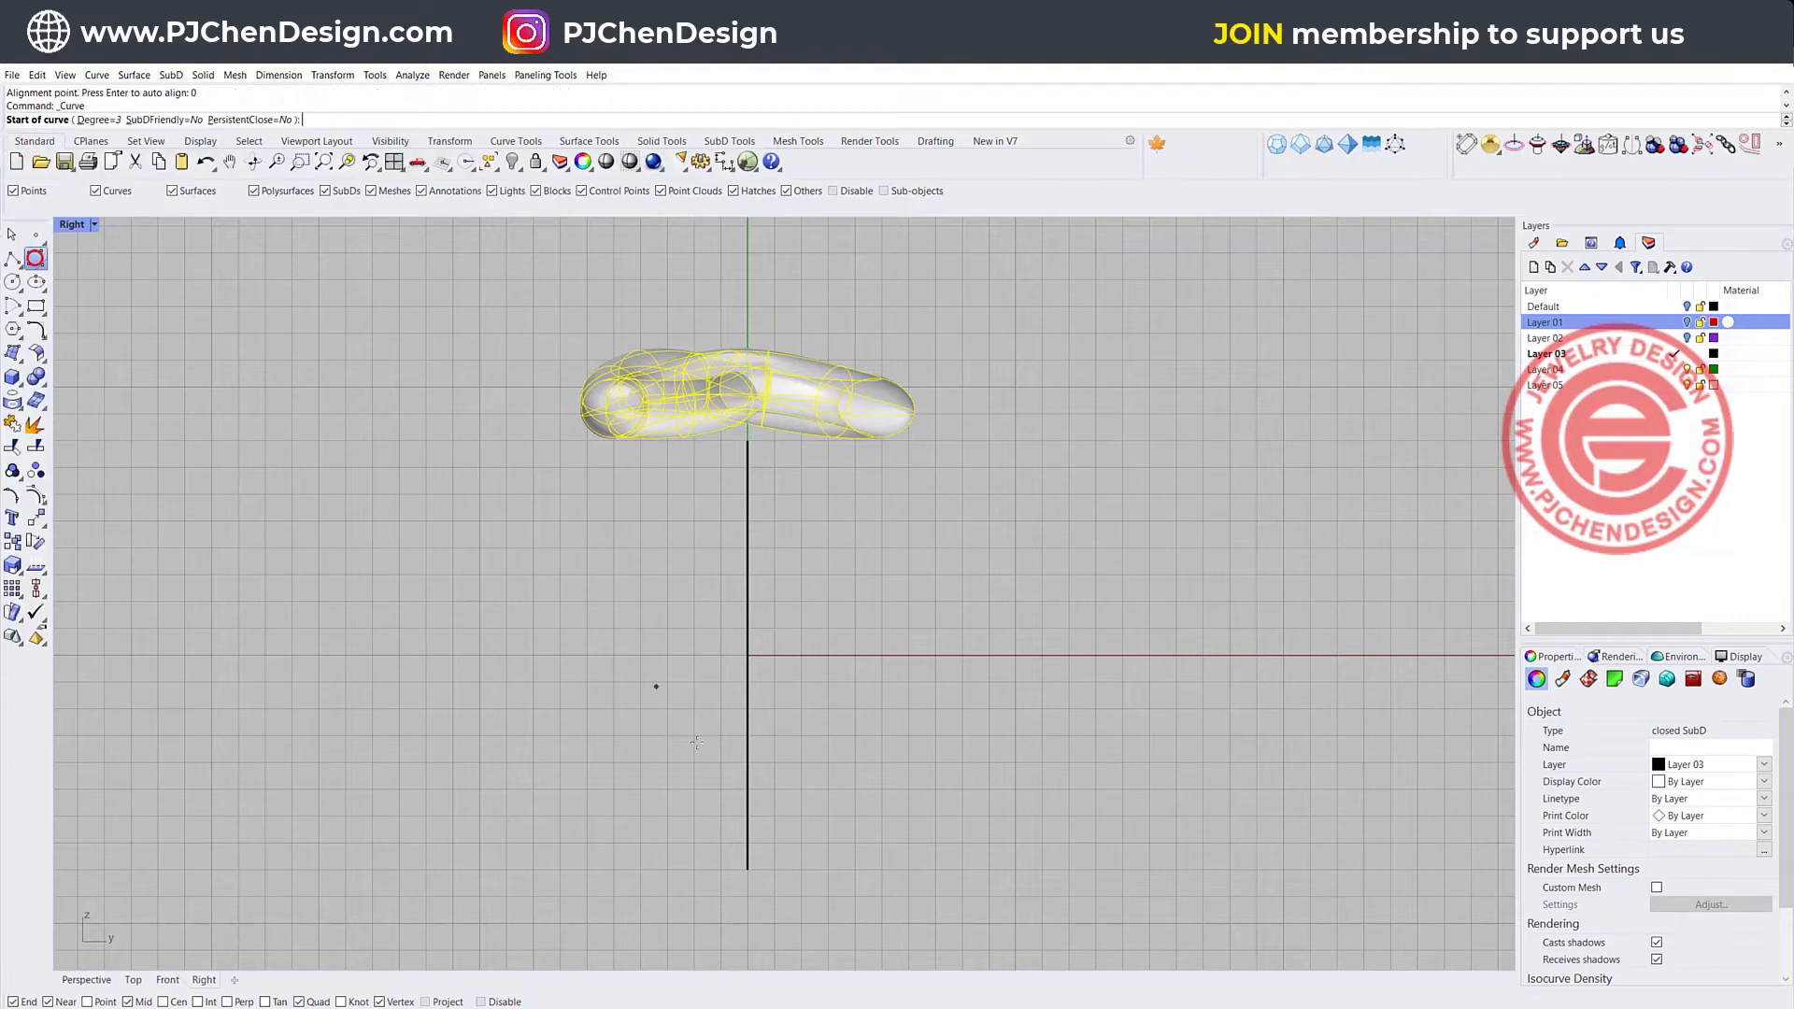
{"action": "left_click", "coordinate": [748, 869]}
{"action": "left_click", "coordinate": [749, 710]}
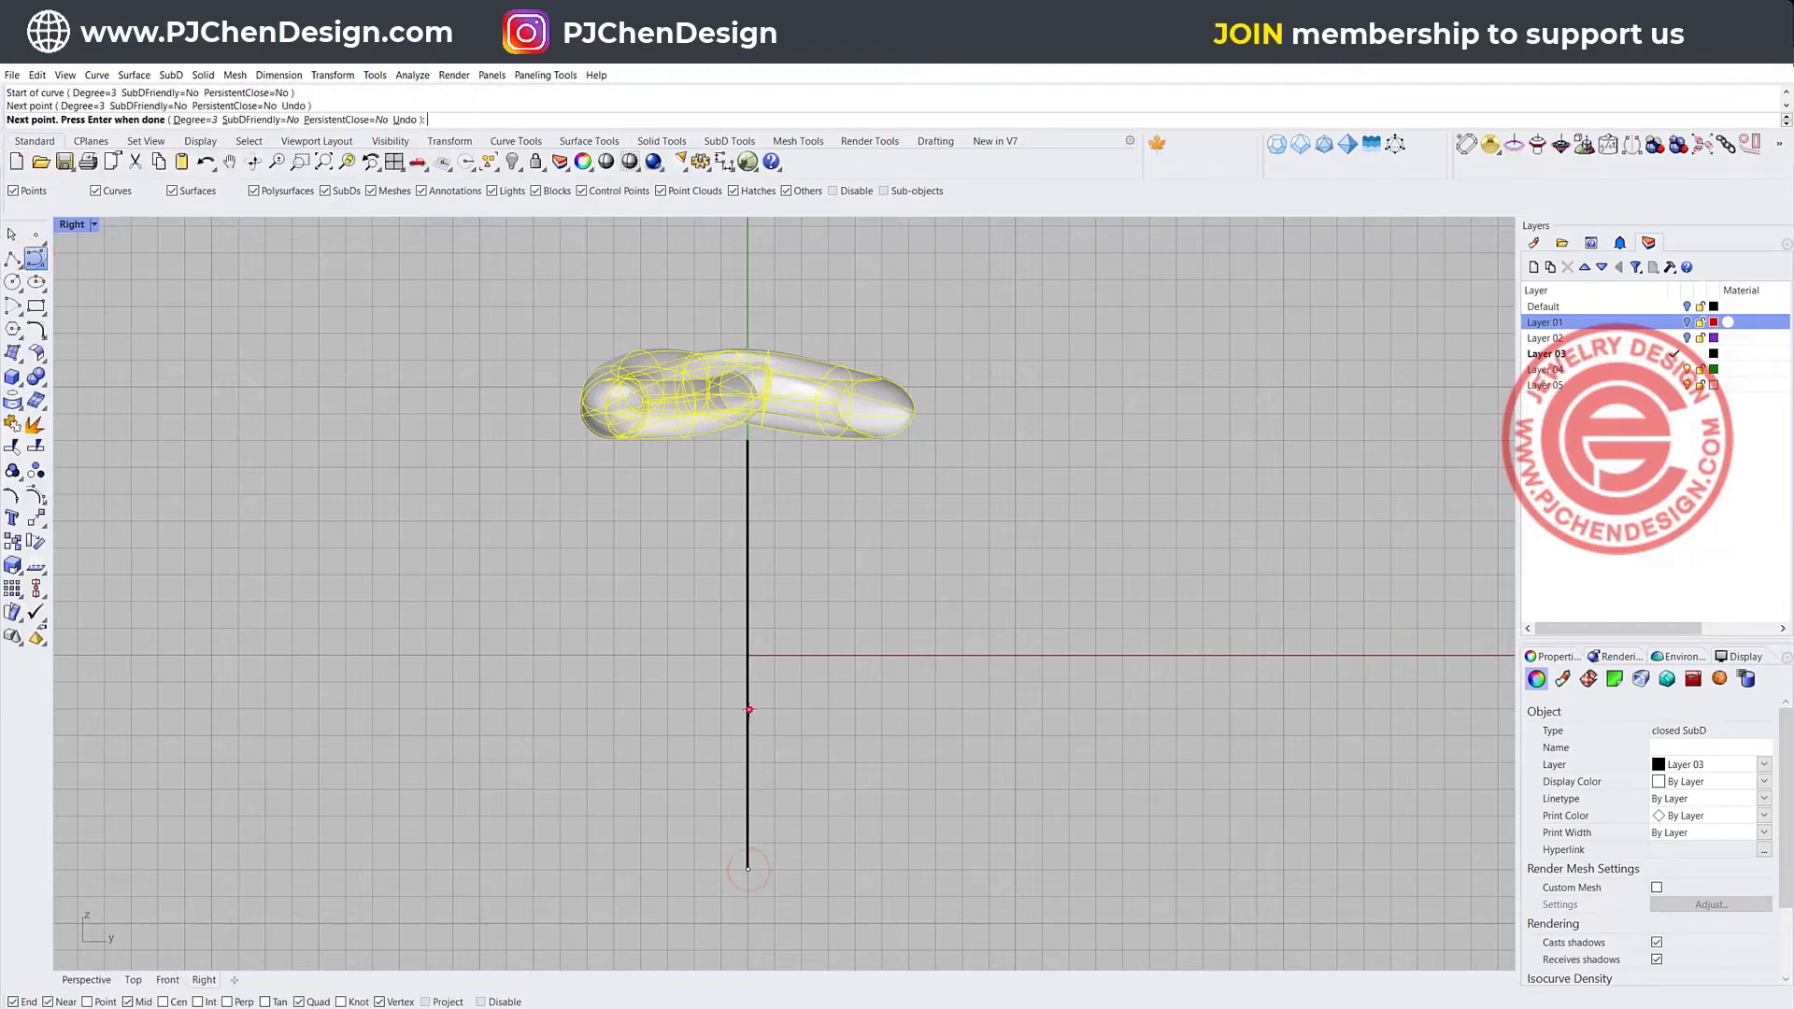
{"action": "left_click", "coordinate": [748, 523]}
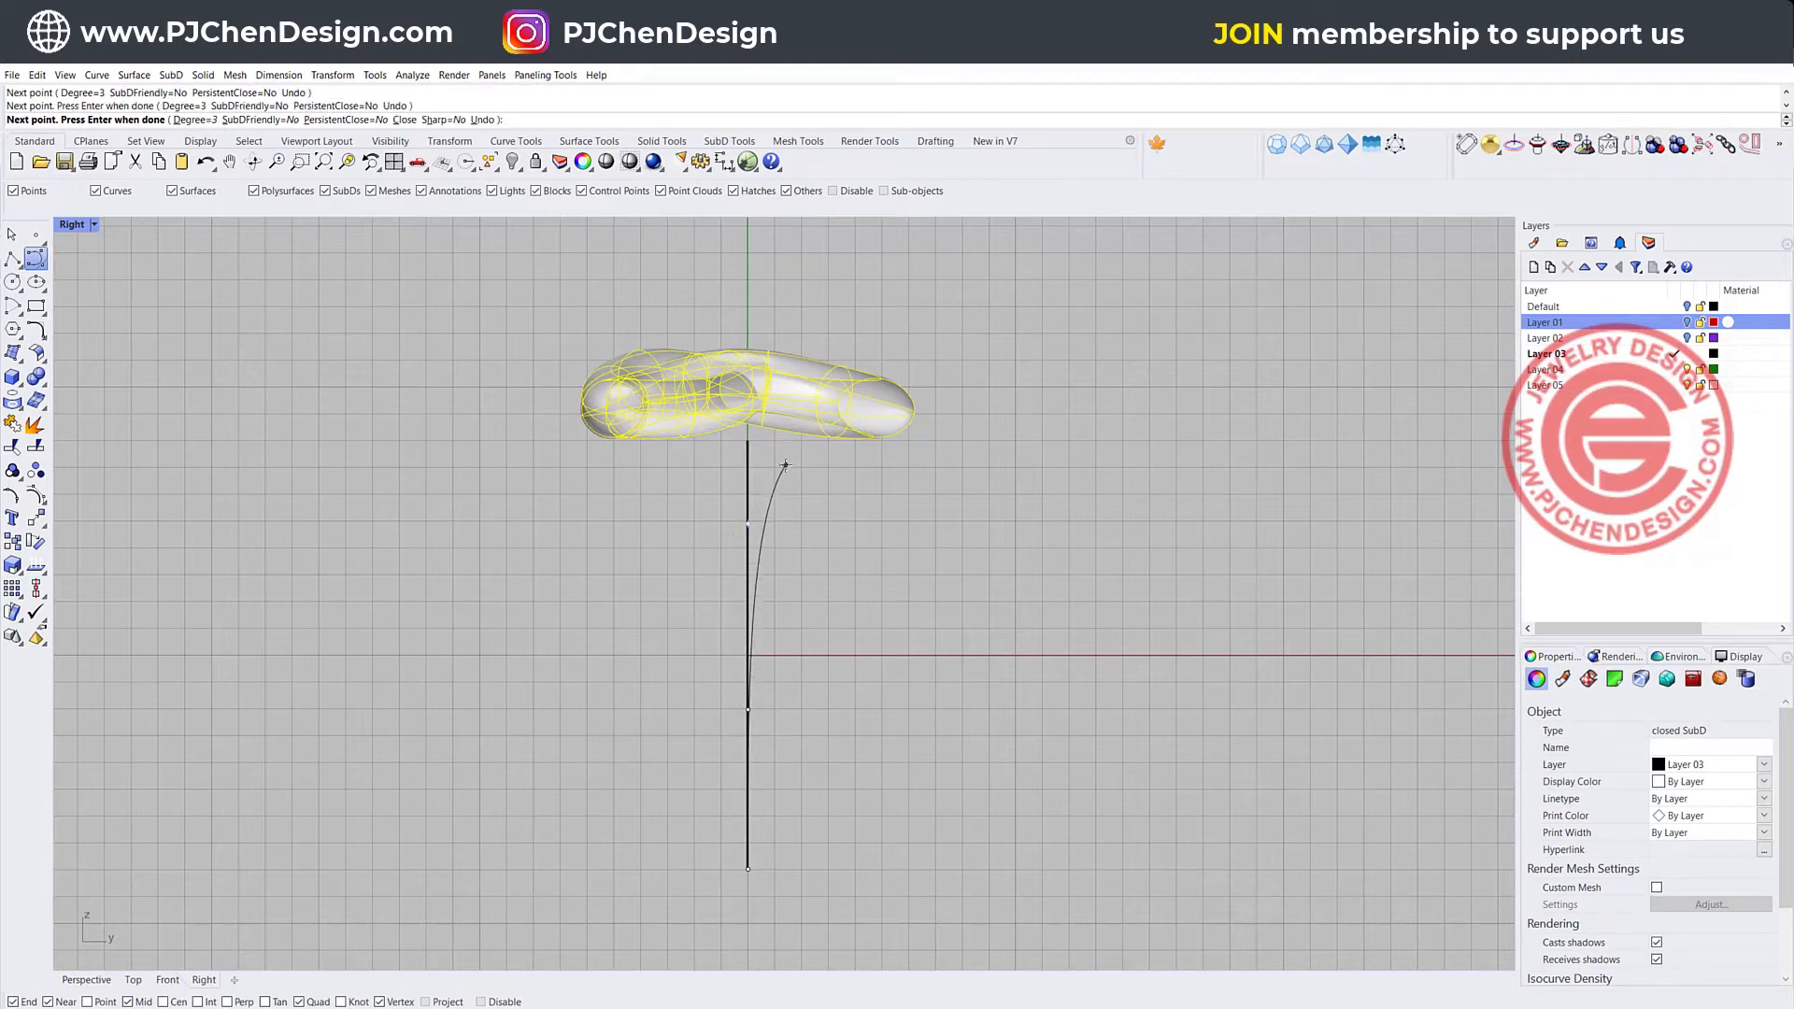
{"action": "left_click", "coordinate": [785, 465]}
{"action": "left_click", "coordinate": [935, 339]}
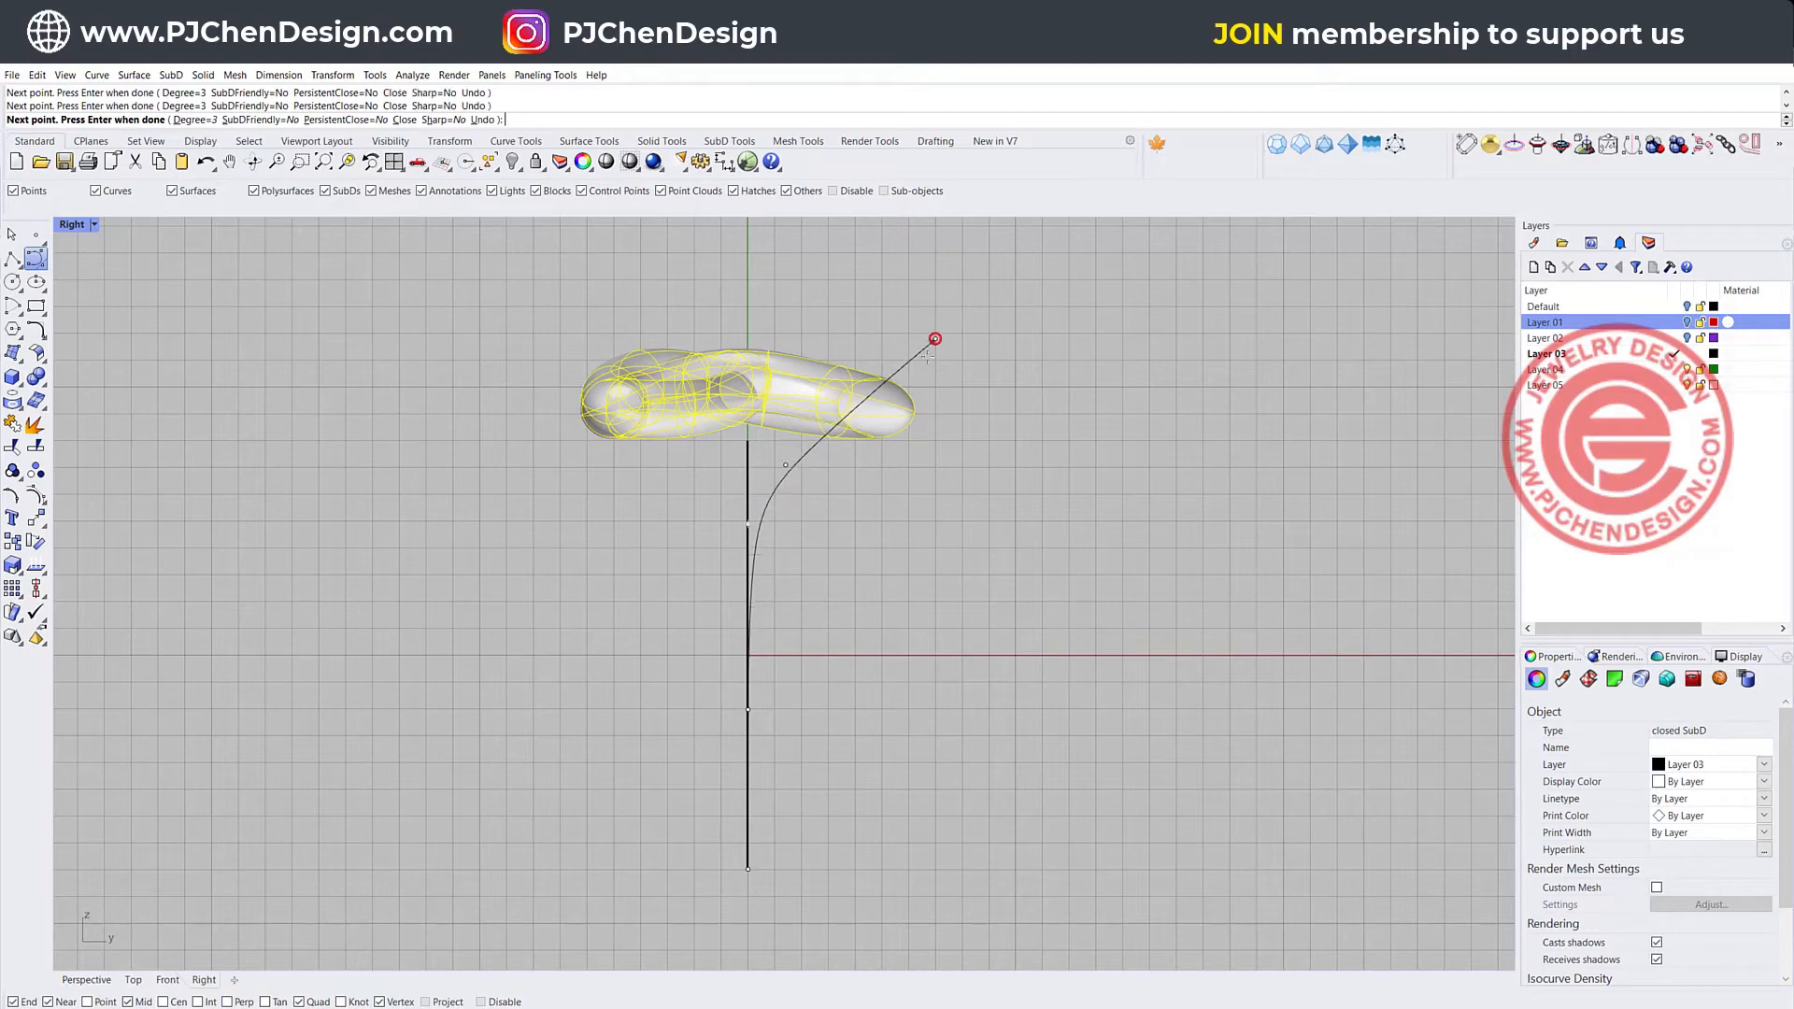
{"action": "key", "text": "Return"}
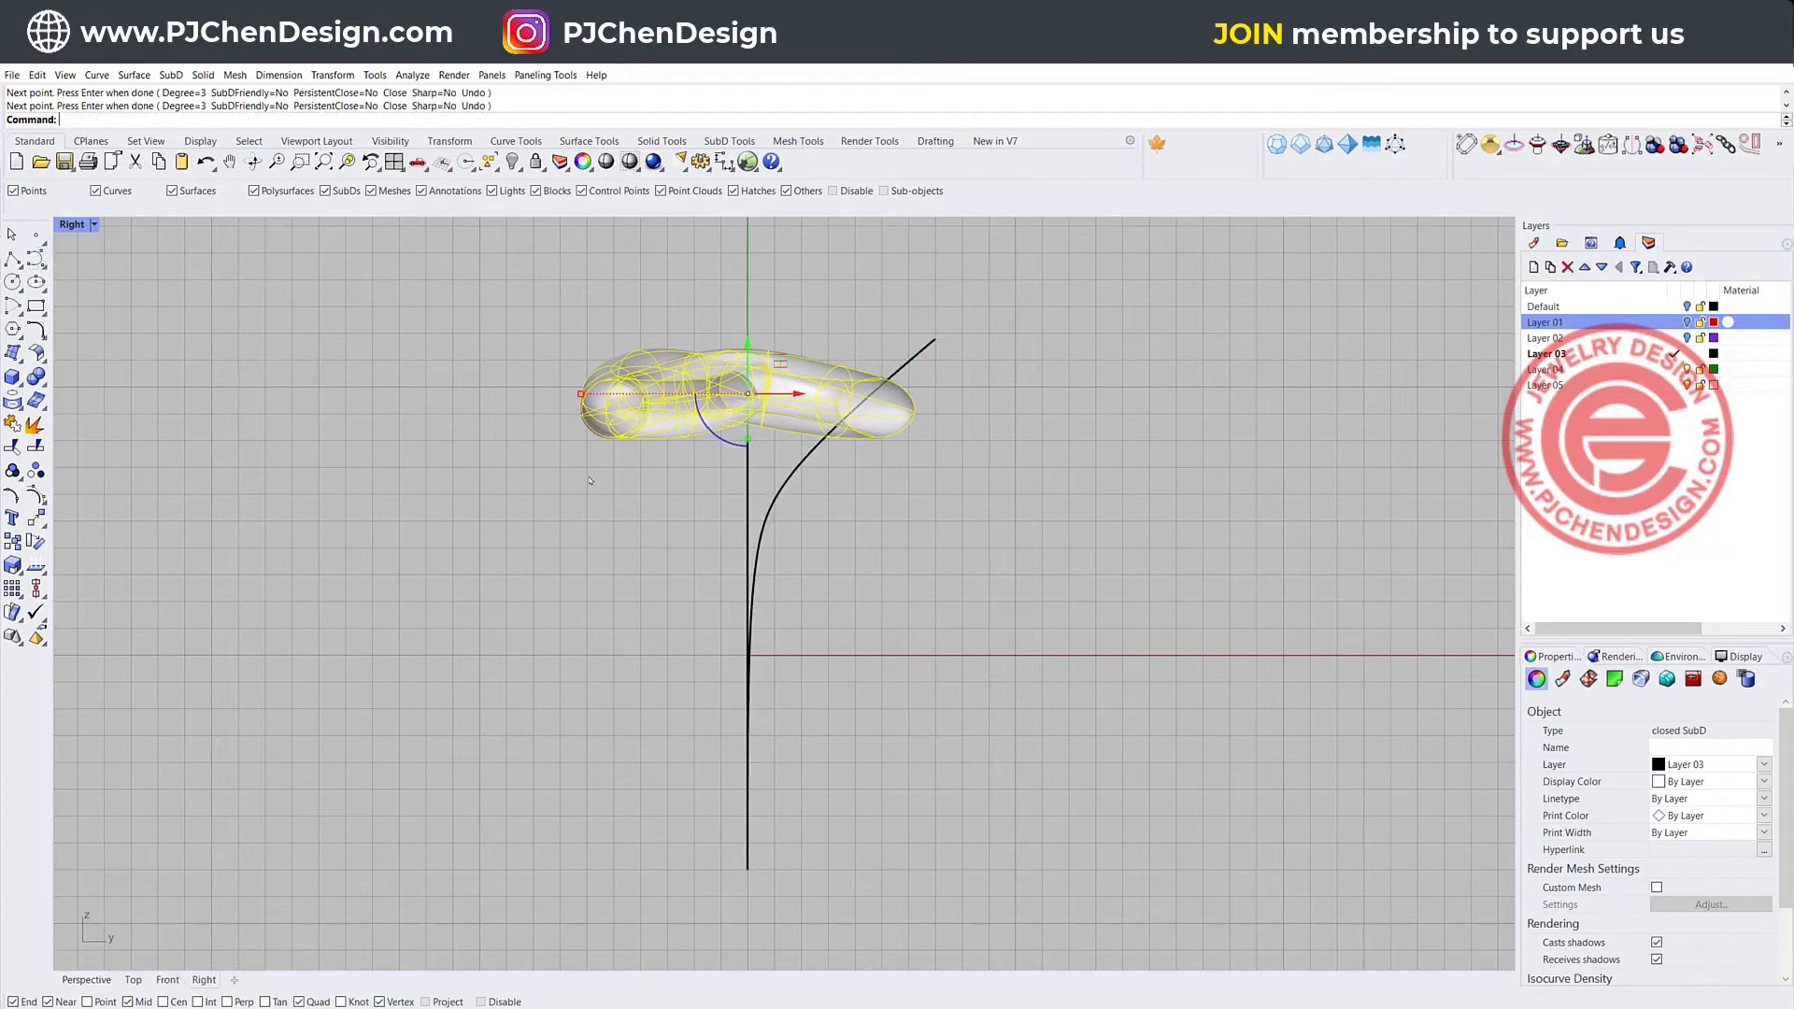
- Flatten the new curve onto the Right view's construction plane with ProjectToCPlane, deleting the input object
{"action": "double_click", "coordinate": [73, 225]}
{"action": "right_click_drag", "start_coordinate": [1243, 391], "coordinate": [1009, 382]}
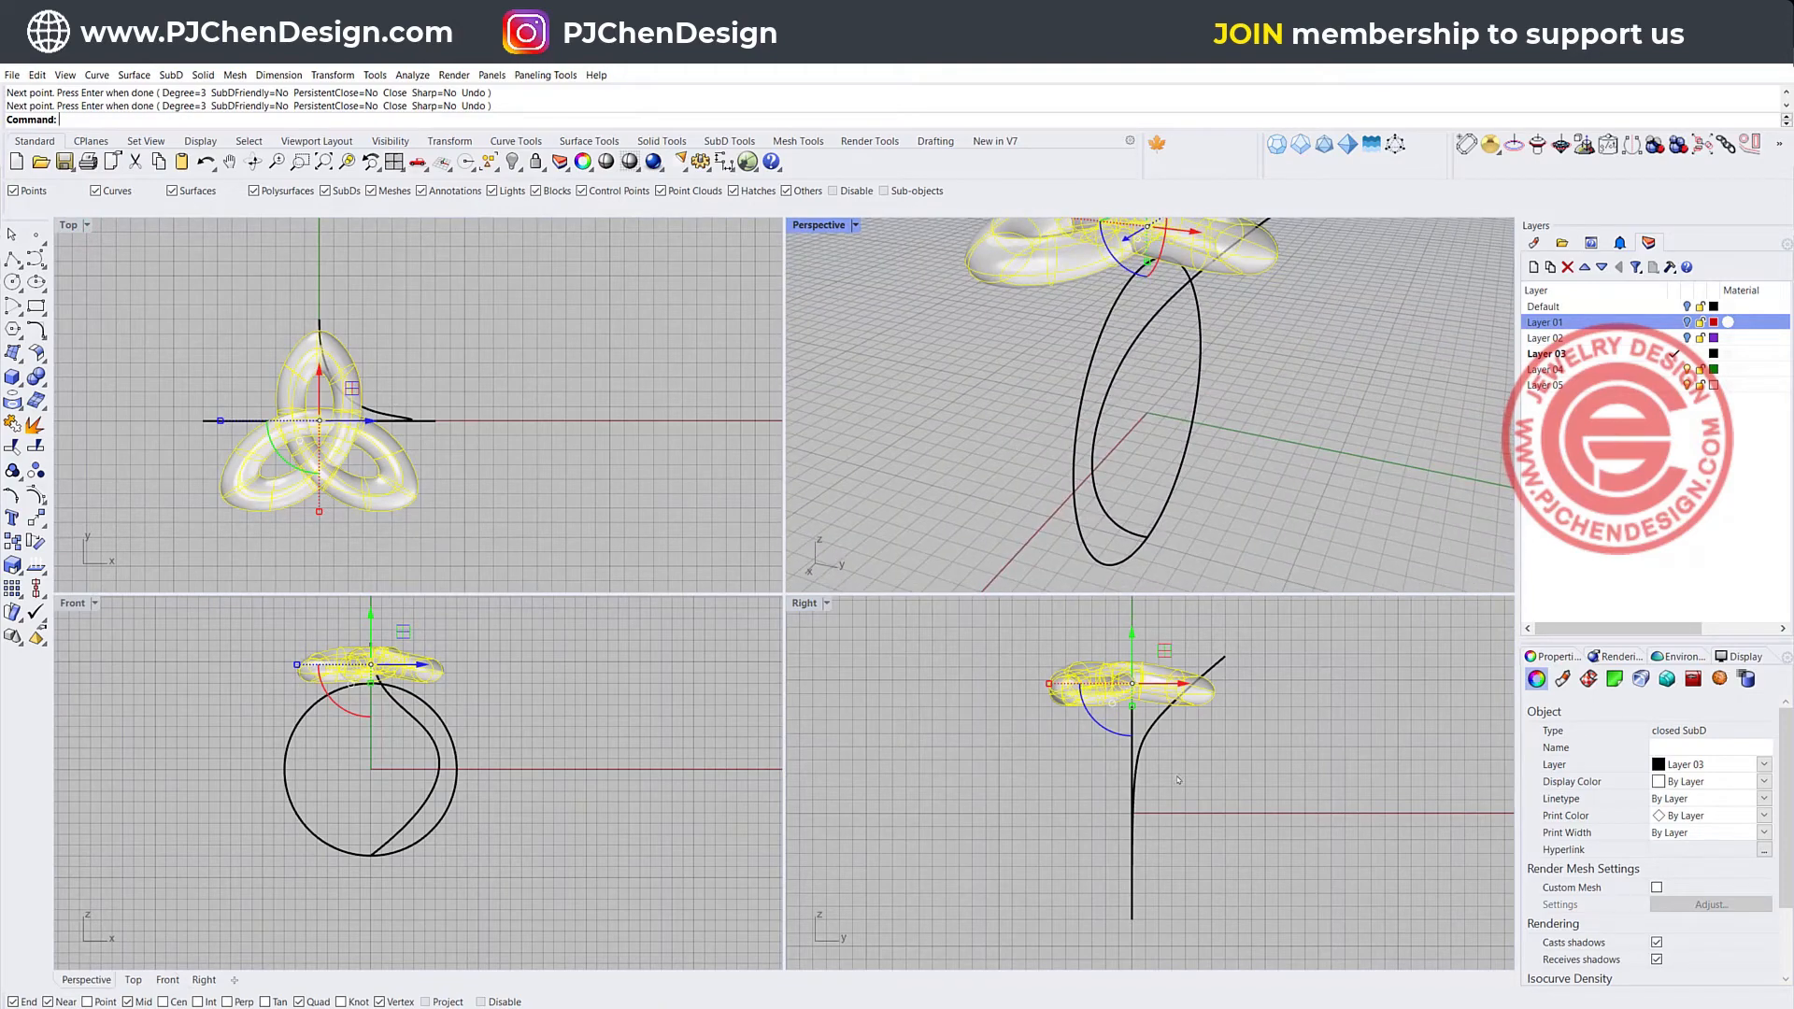
{"action": "scroll", "coordinate": [1163, 755], "scroll_direction": "up", "scroll_amount": 3}
{"action": "left_click", "coordinate": [1139, 696]}
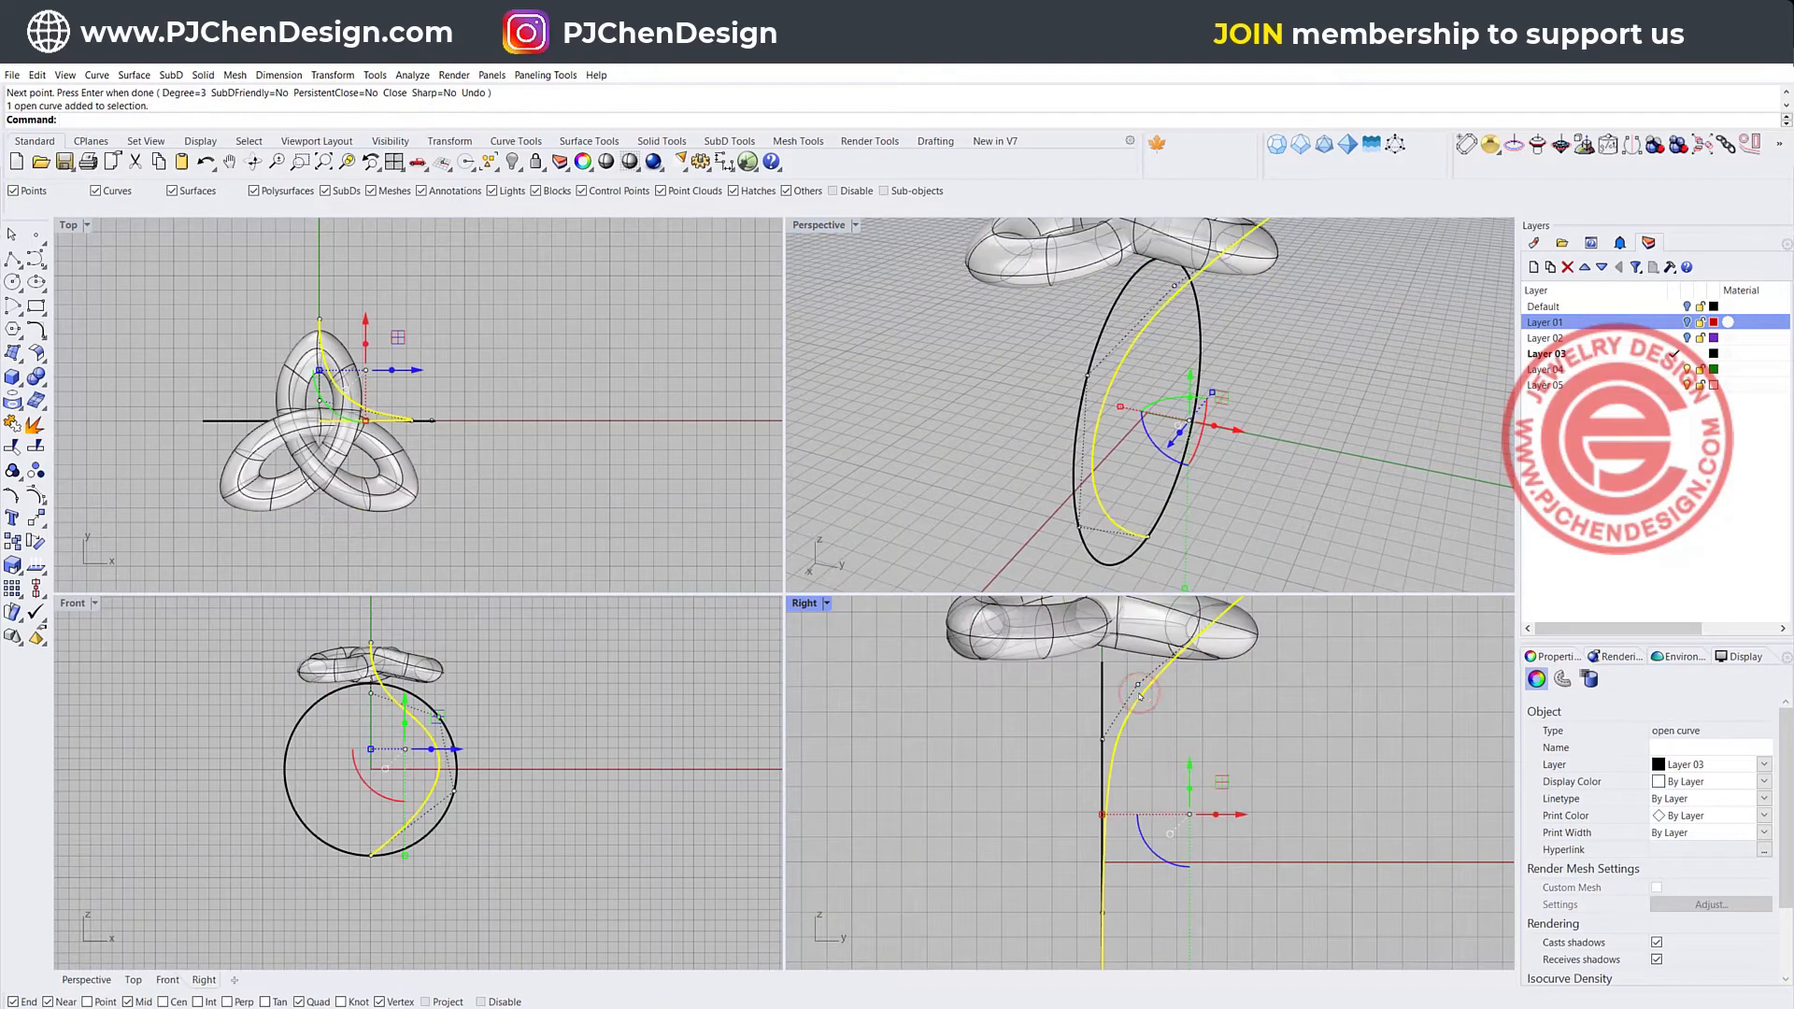
{"action": "type", "text": "Project"}
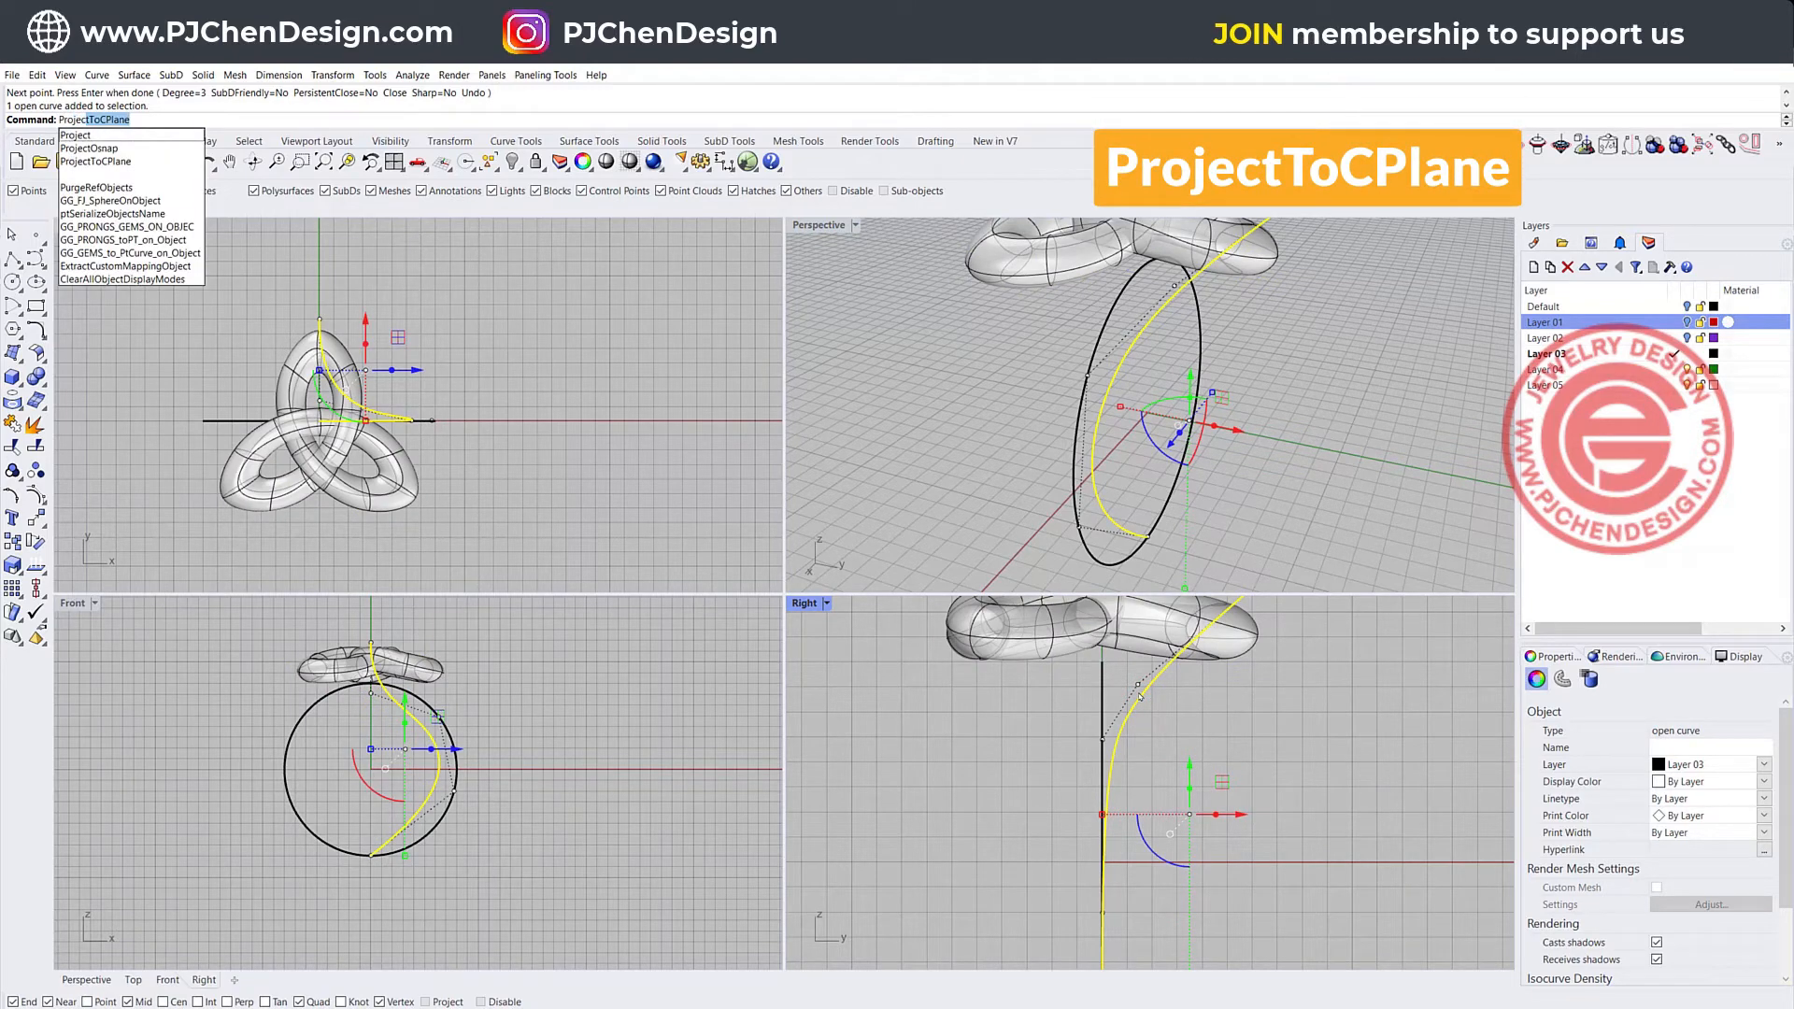
{"action": "key", "text": "Return"}
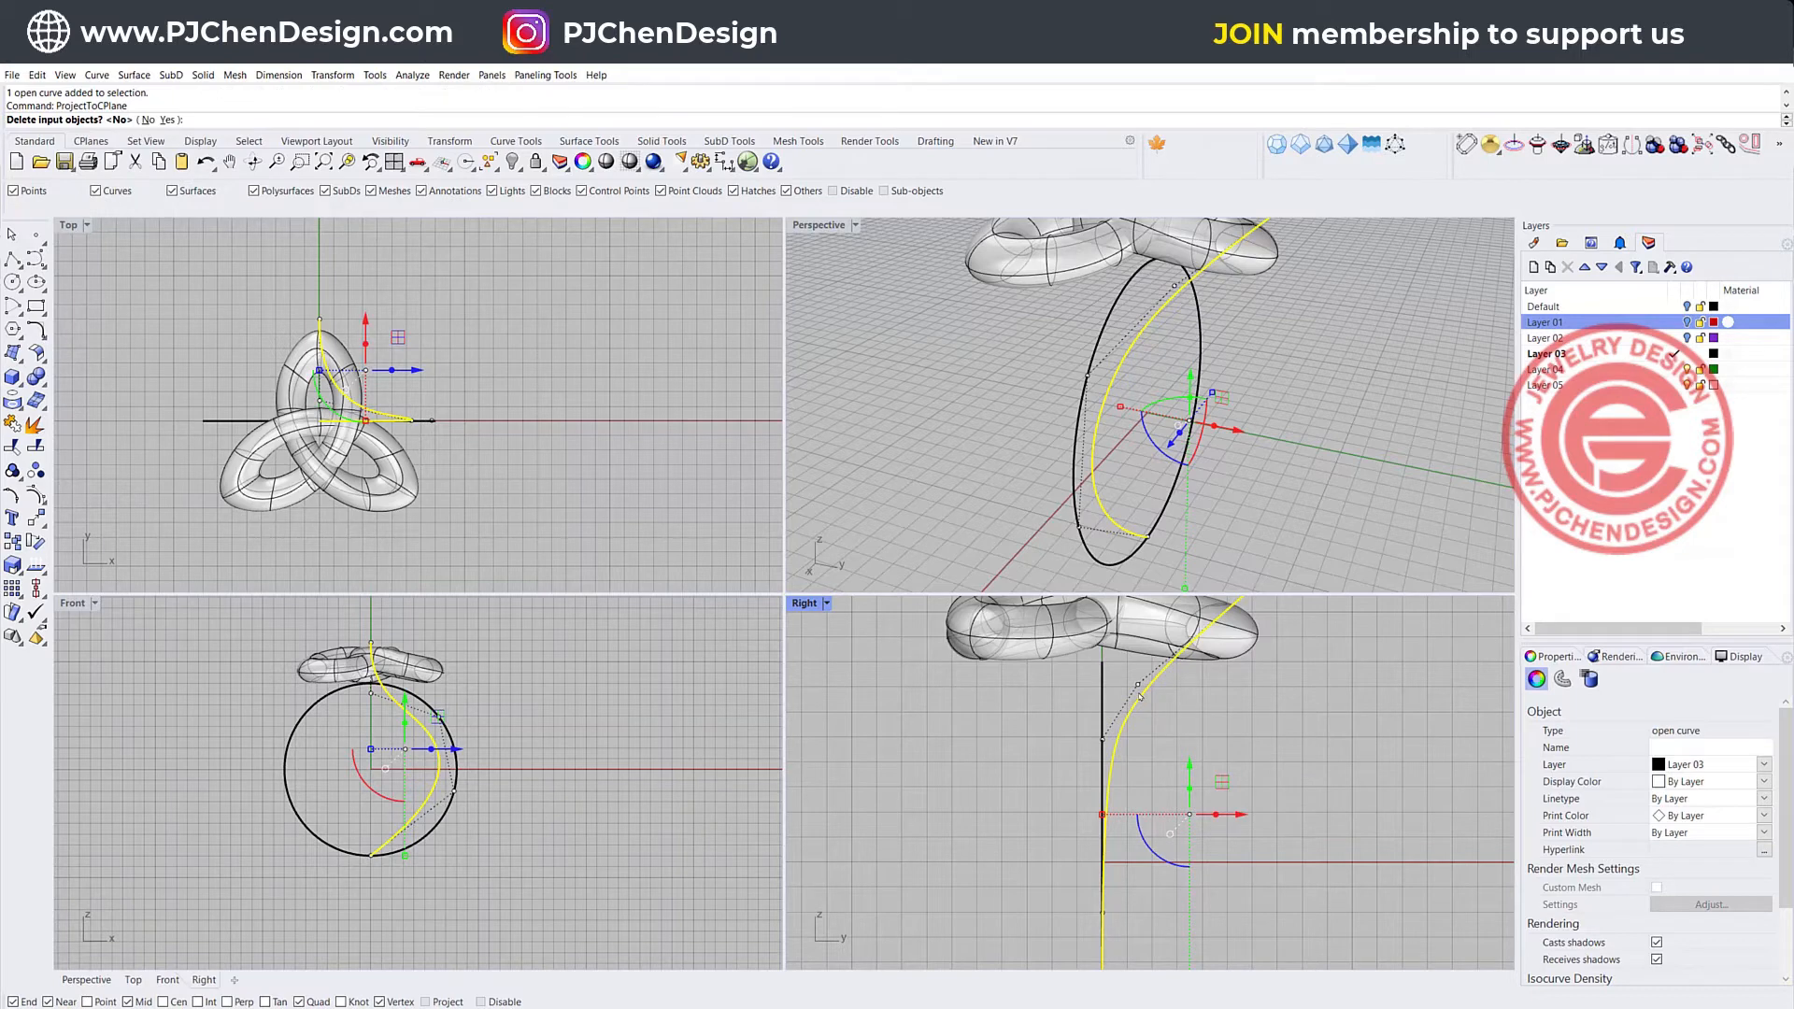
{"action": "left_click", "coordinate": [168, 120]}
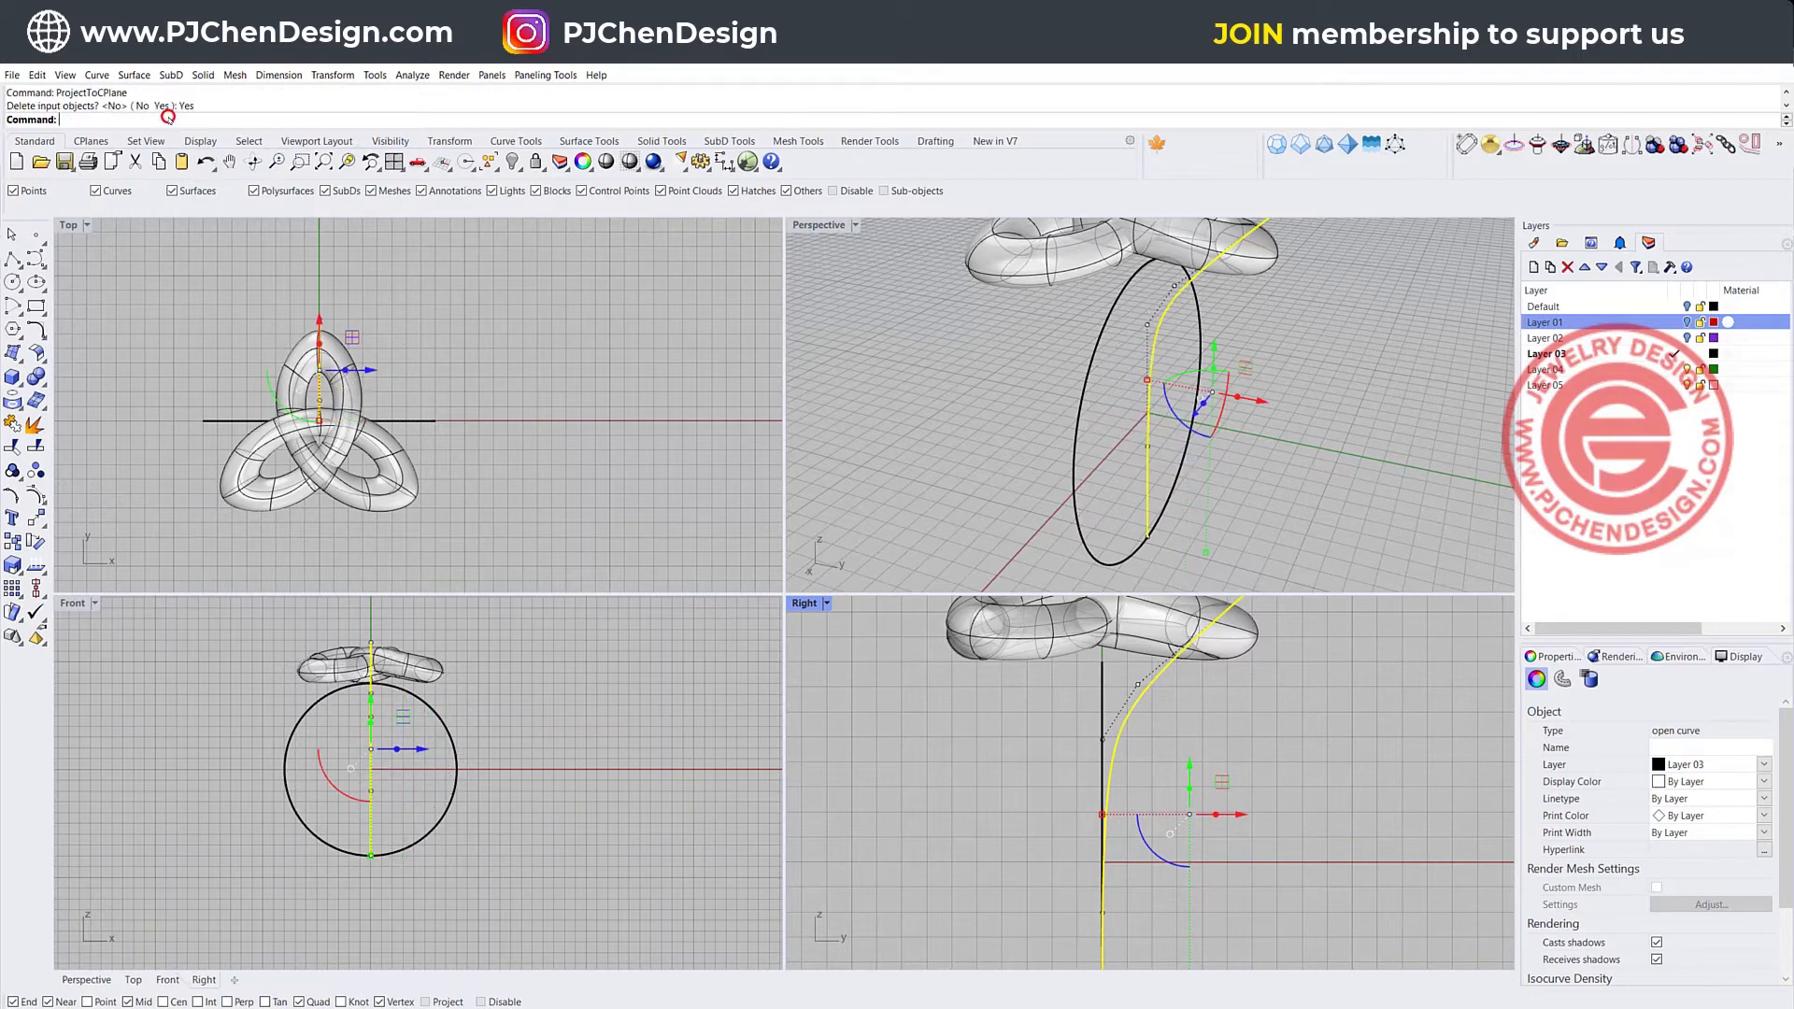
- Create a 3D shank curve with Curve From 2 Views from the flattened side curve and the finger circle
{"action": "left_click", "coordinate": [832, 257]}
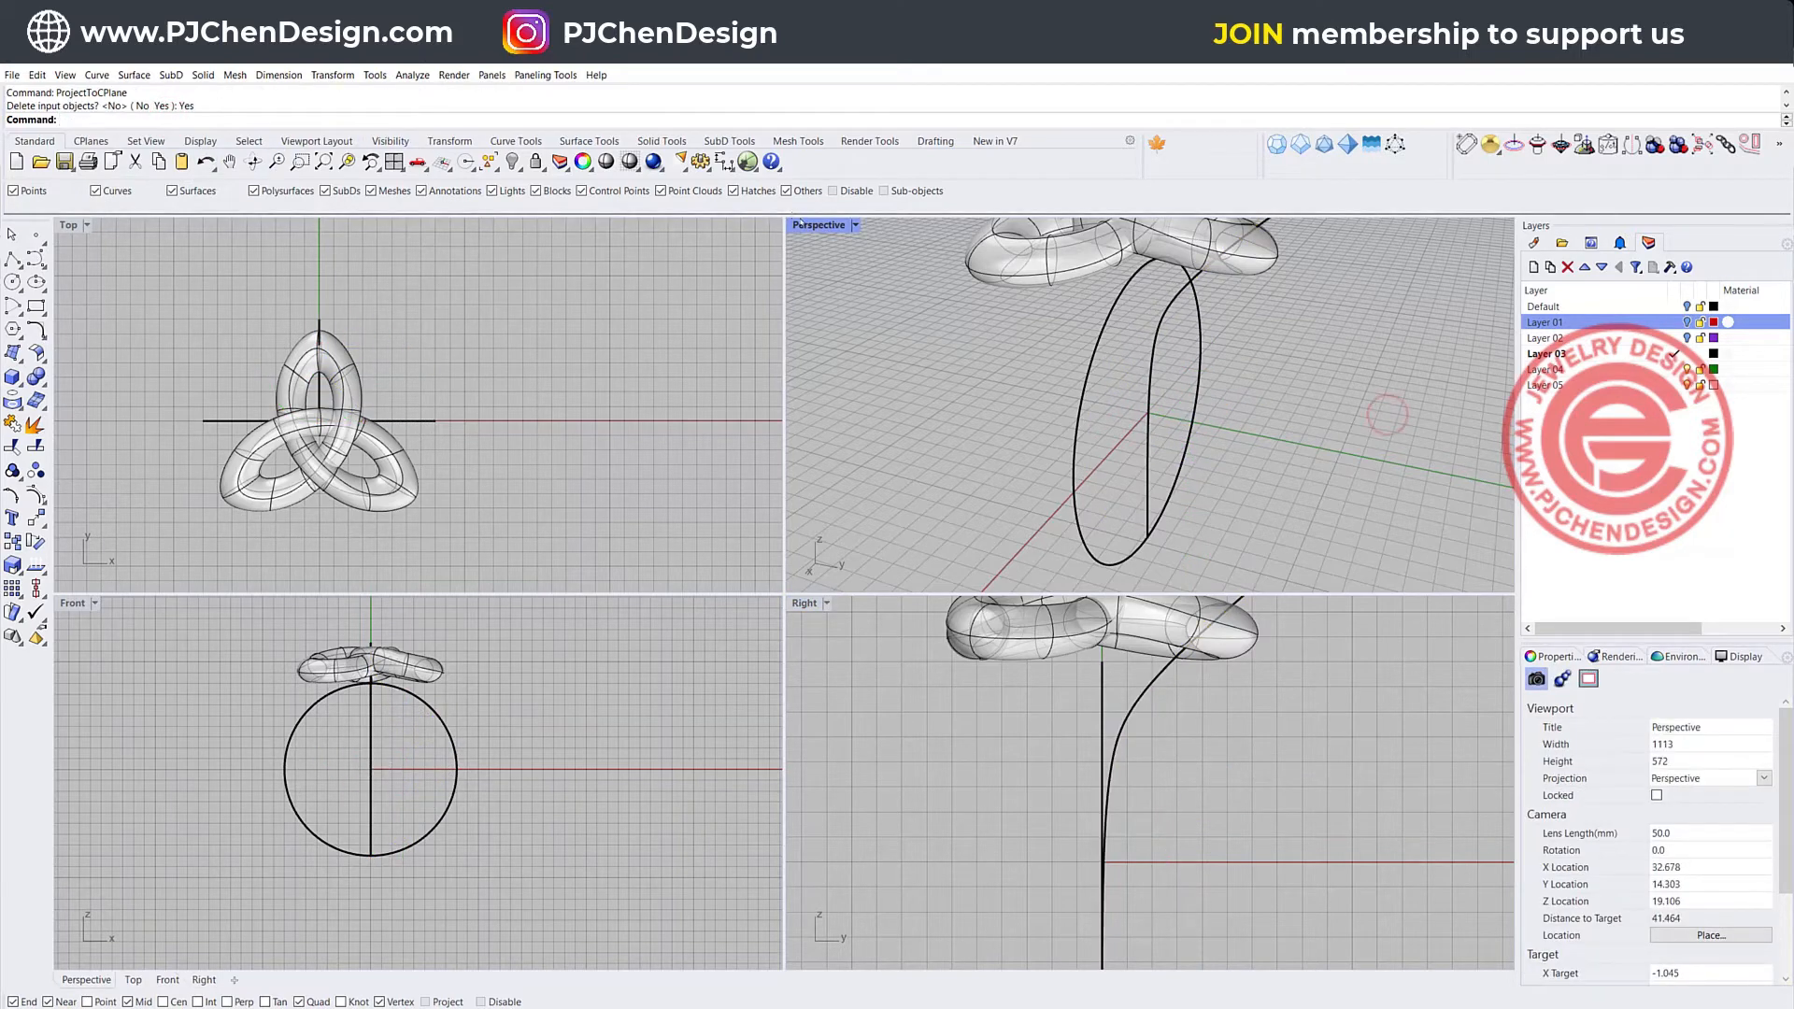
{"action": "double_click", "coordinate": [805, 224]}
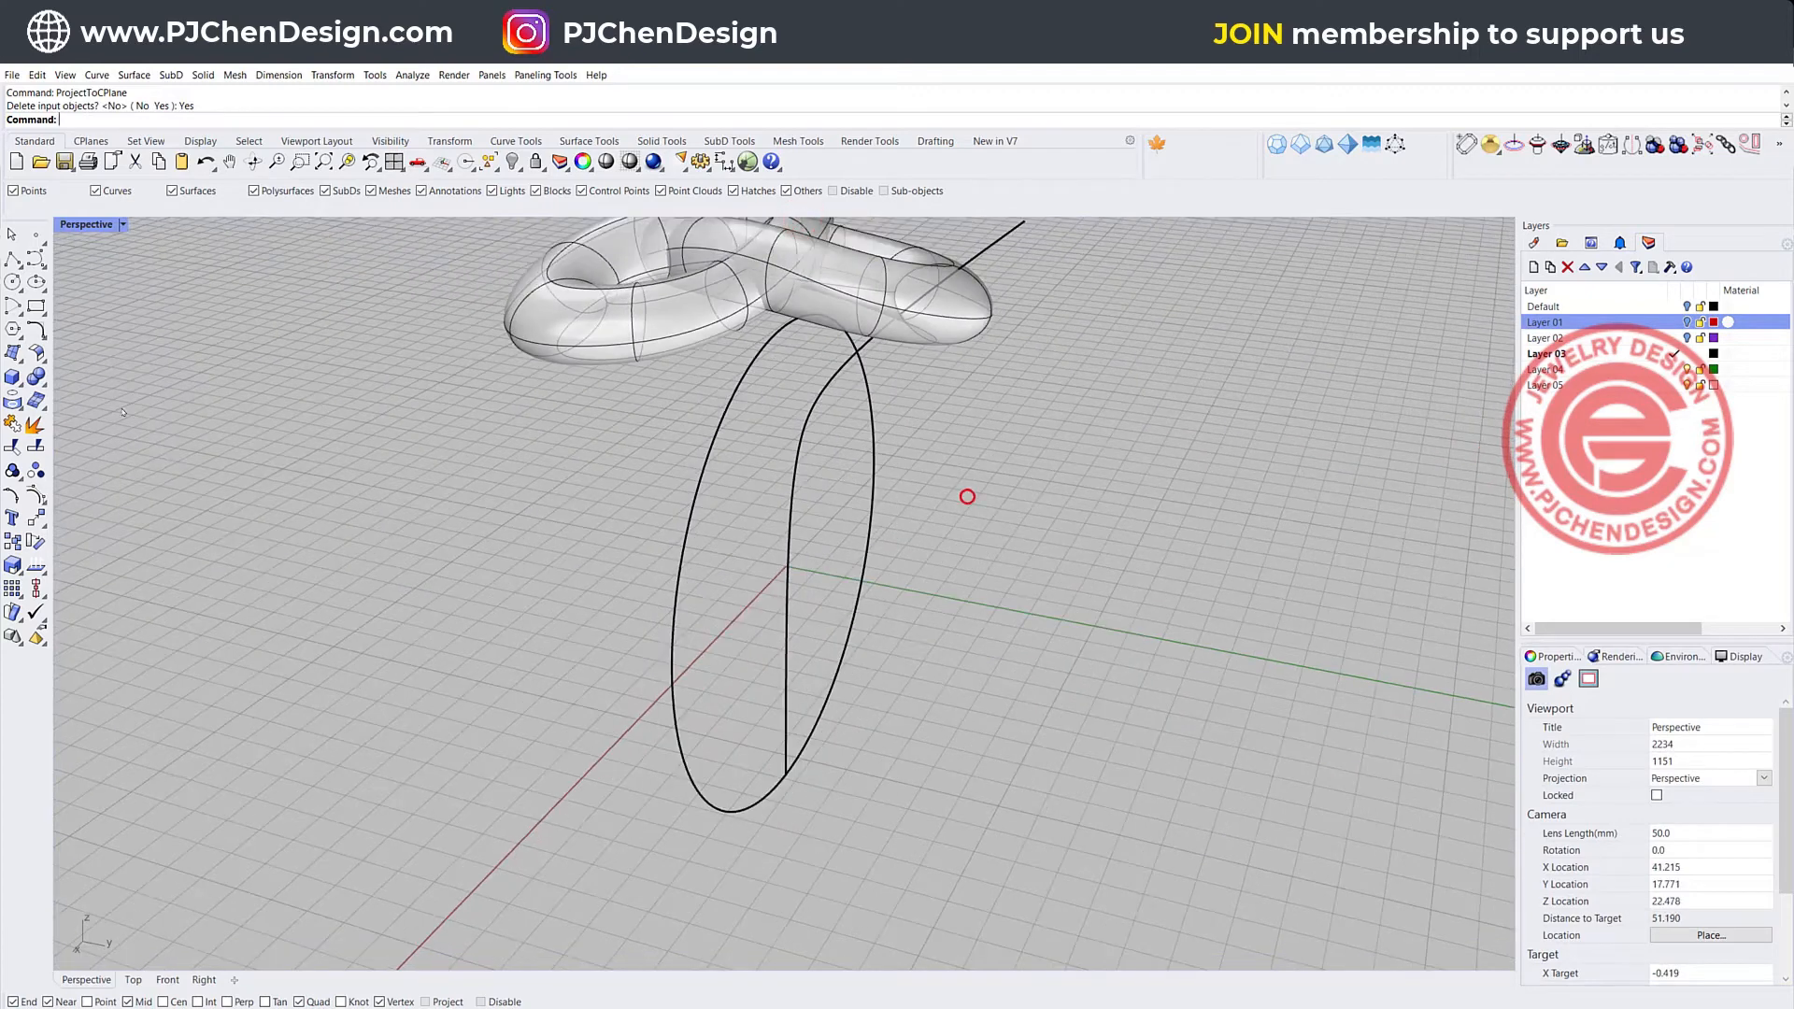
{"action": "left_click", "coordinate": [36, 329]}
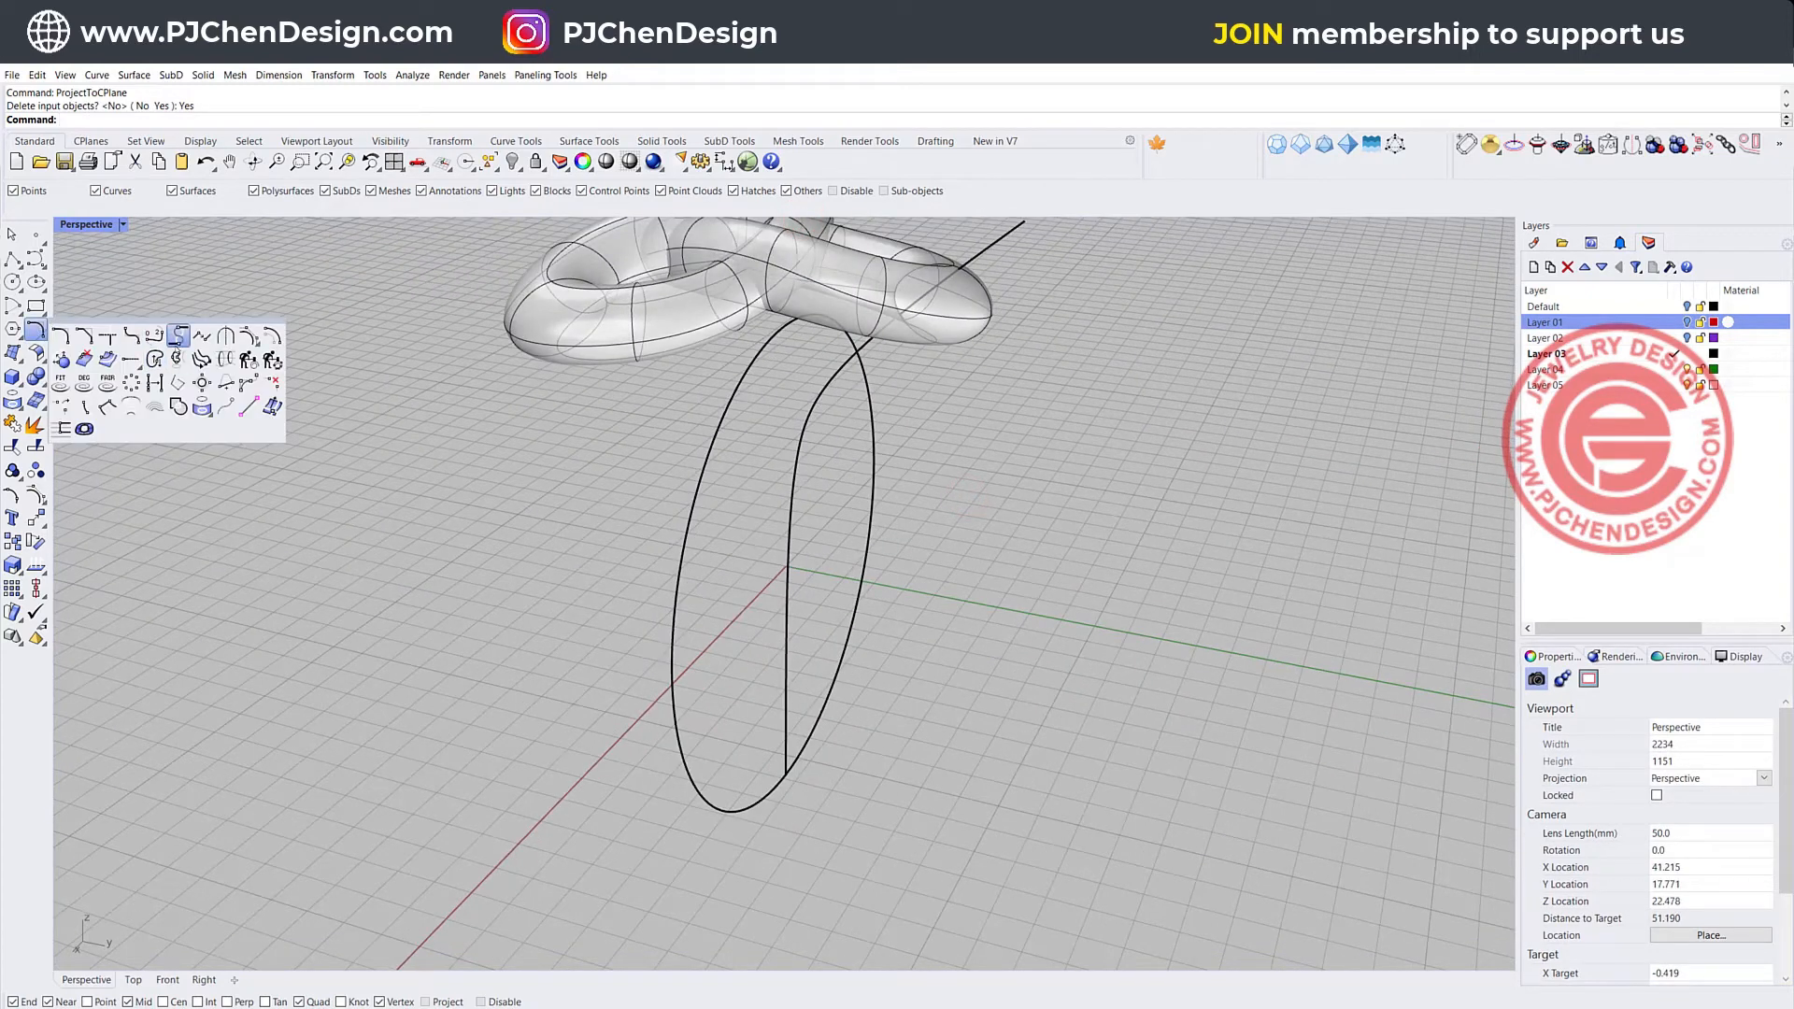
{"action": "left_click", "coordinate": [177, 338]}
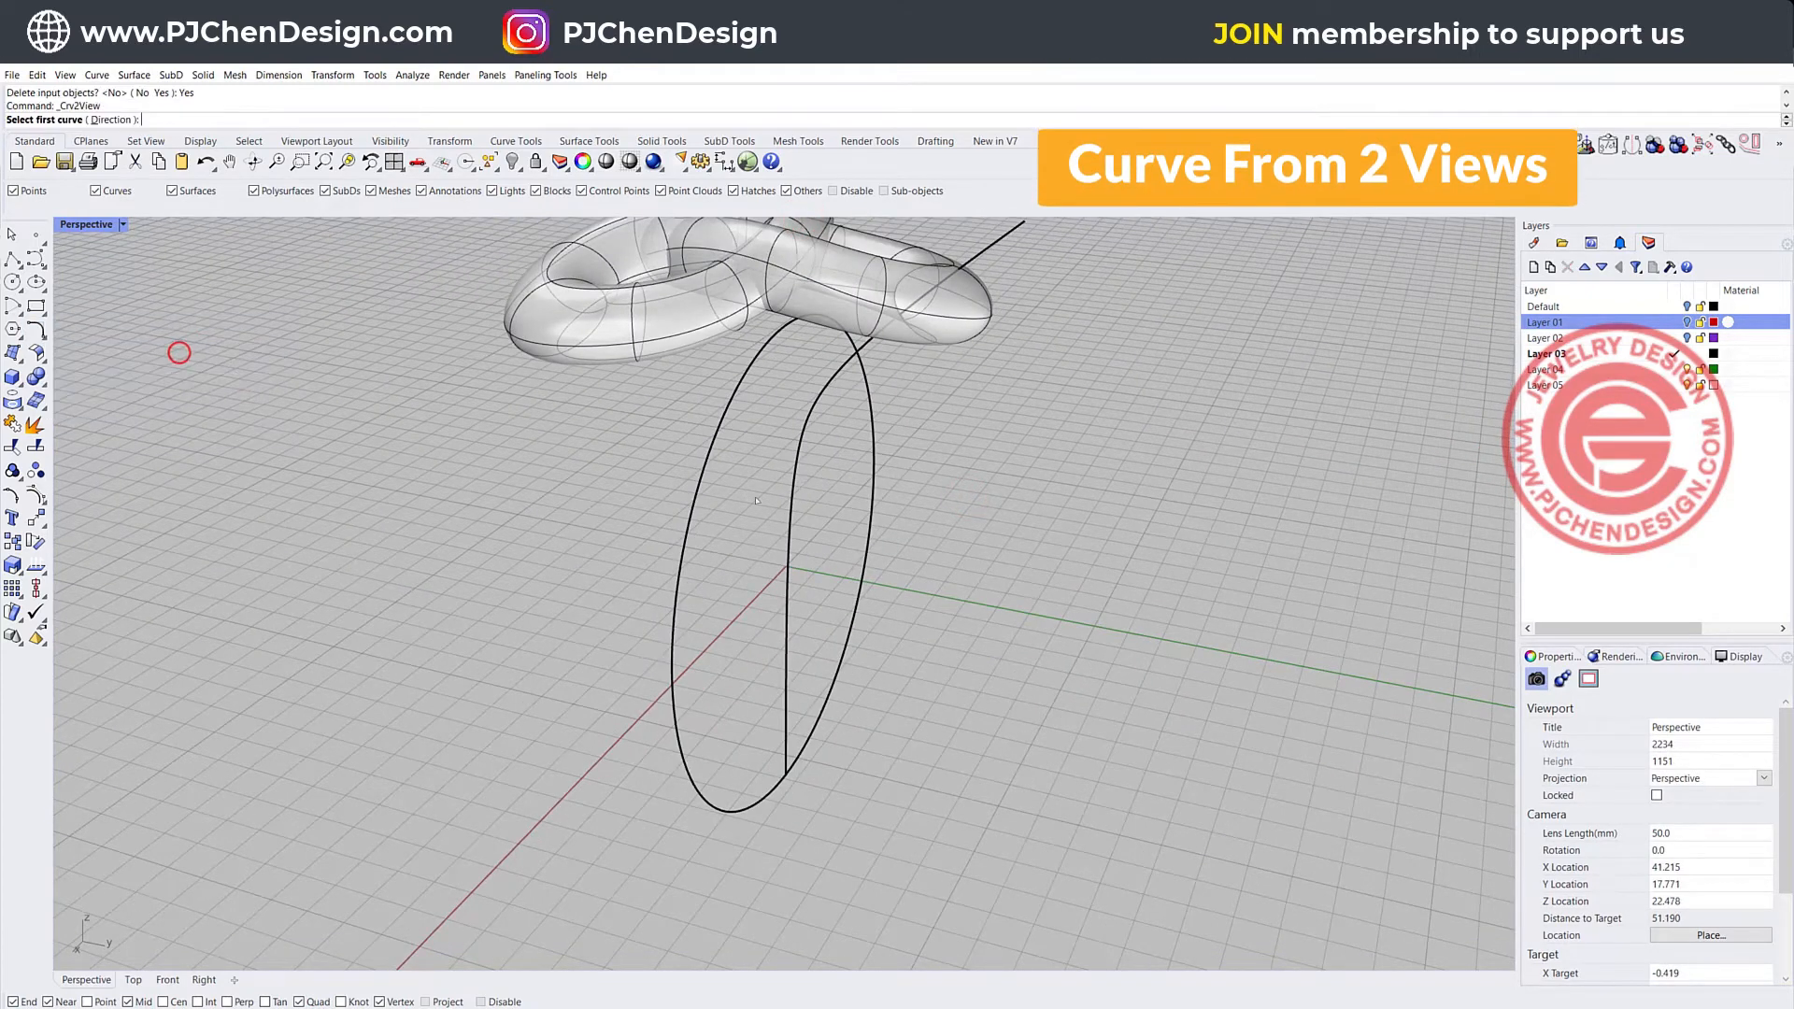
{"action": "left_click", "coordinate": [795, 463]}
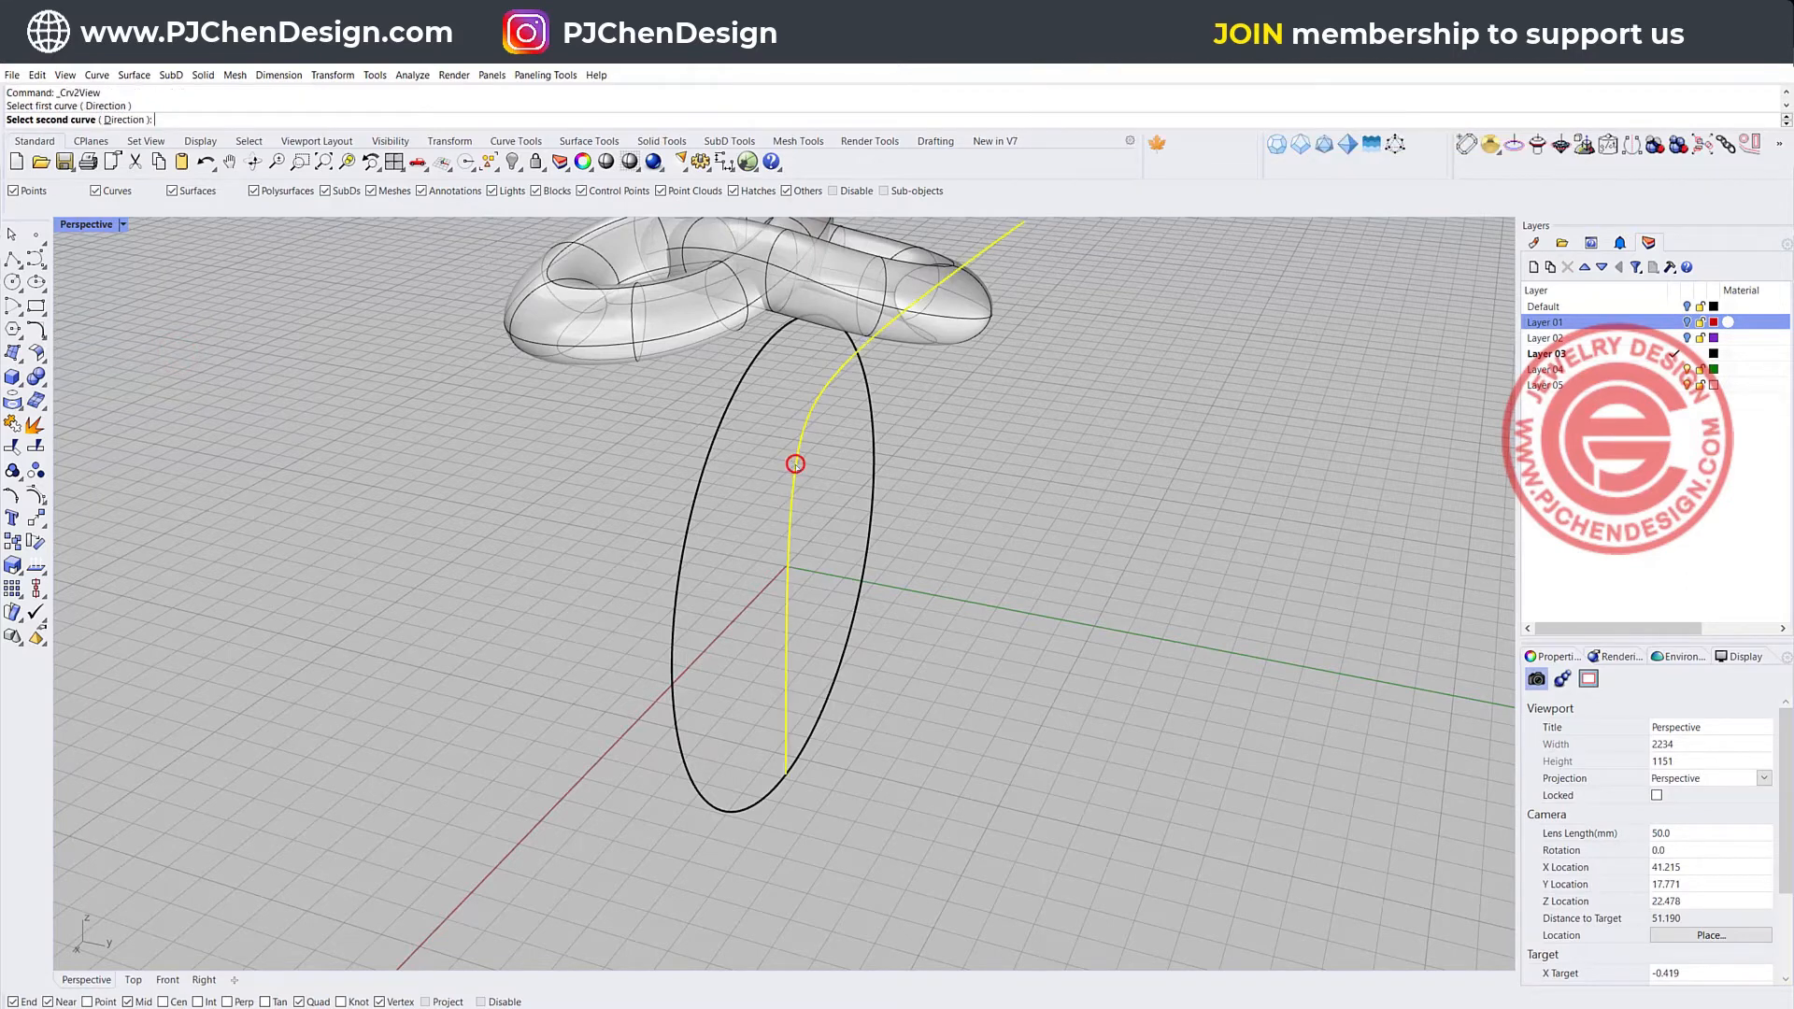
{"action": "left_click", "coordinate": [686, 542]}
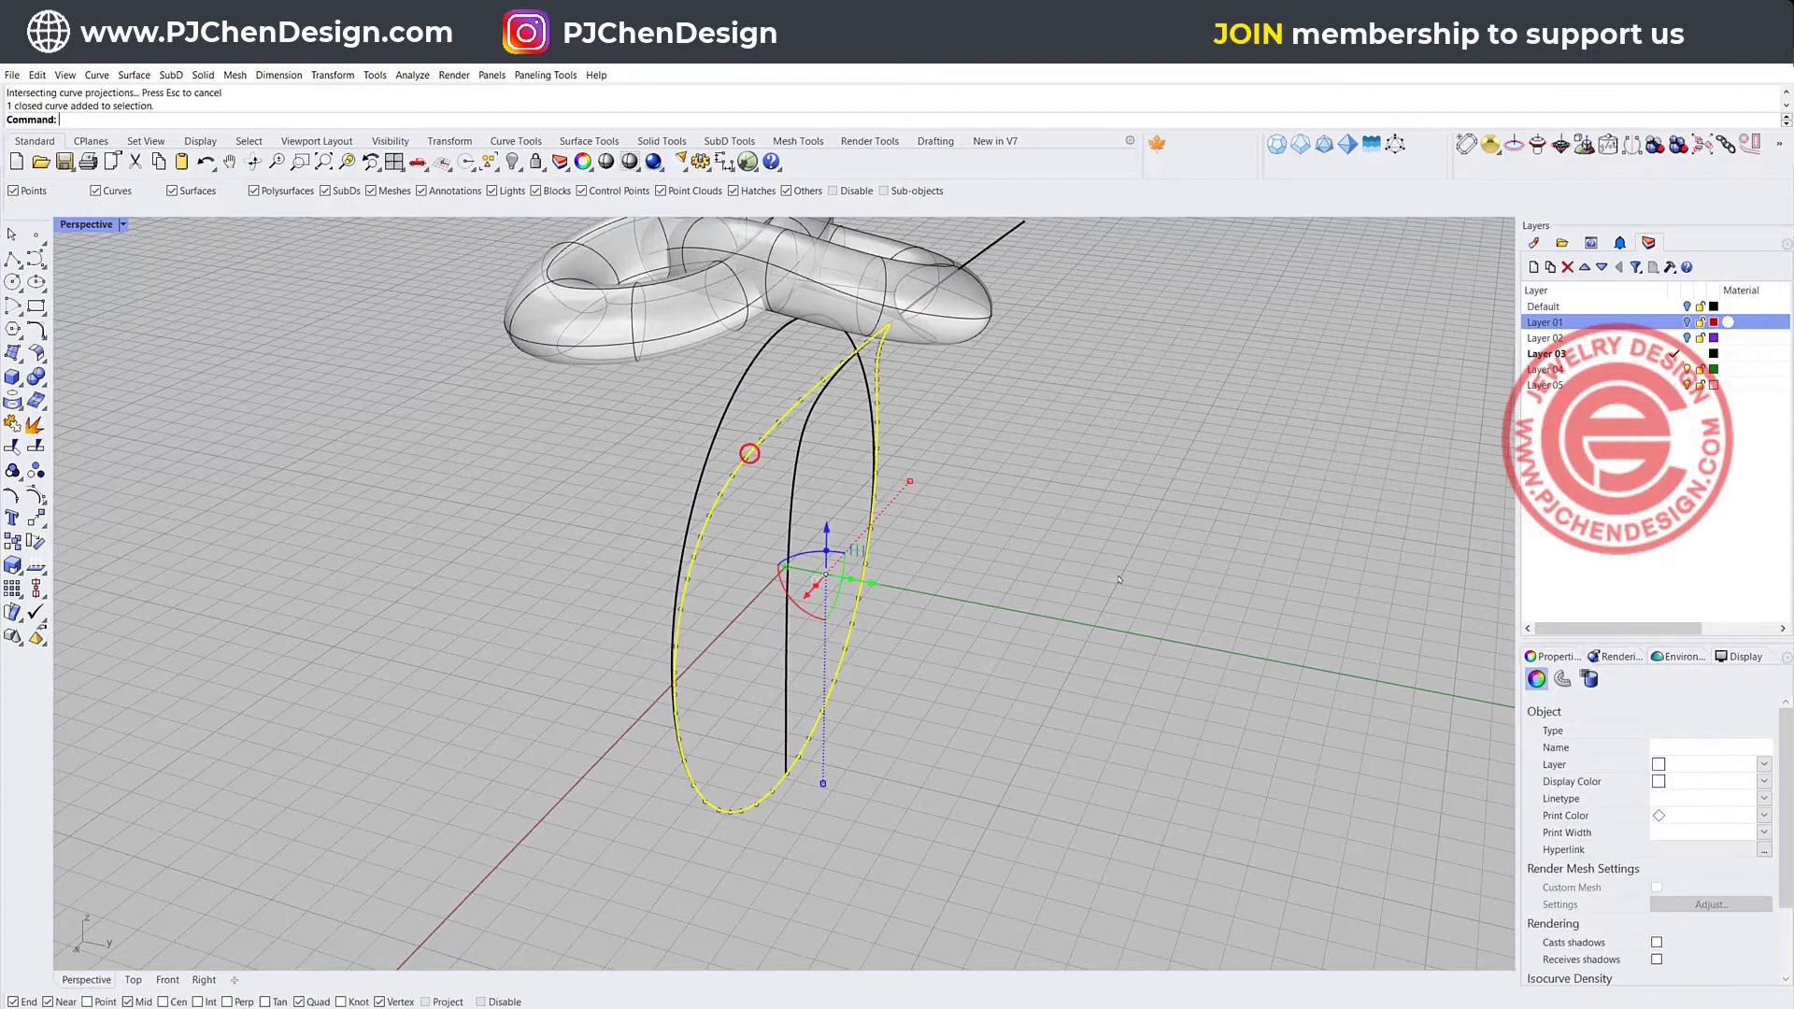
- Set the combined shank curve's display color to red and examine its shape in the Perspective view
{"action": "left_click", "coordinate": [1766, 785]}
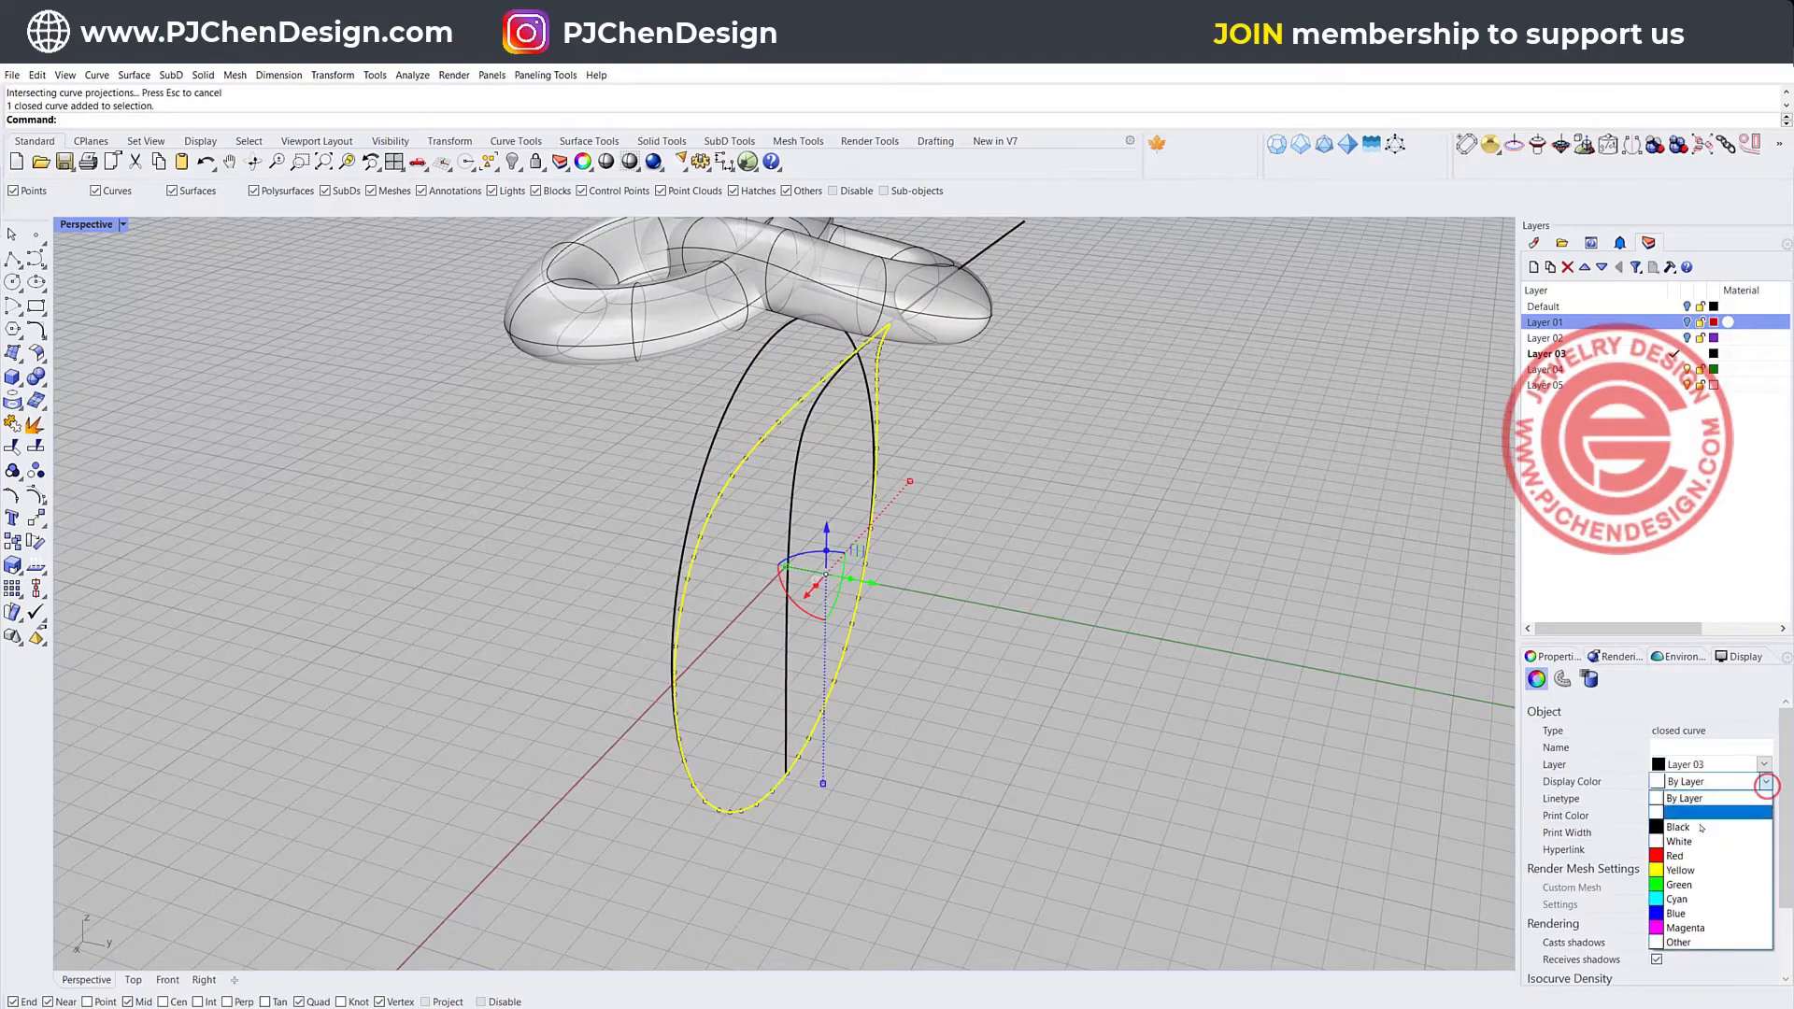
{"action": "left_click", "coordinate": [1693, 850]}
{"action": "left_click", "coordinate": [1054, 571]}
{"action": "right_click_drag", "start_coordinate": [946, 485], "coordinate": [985, 511]}
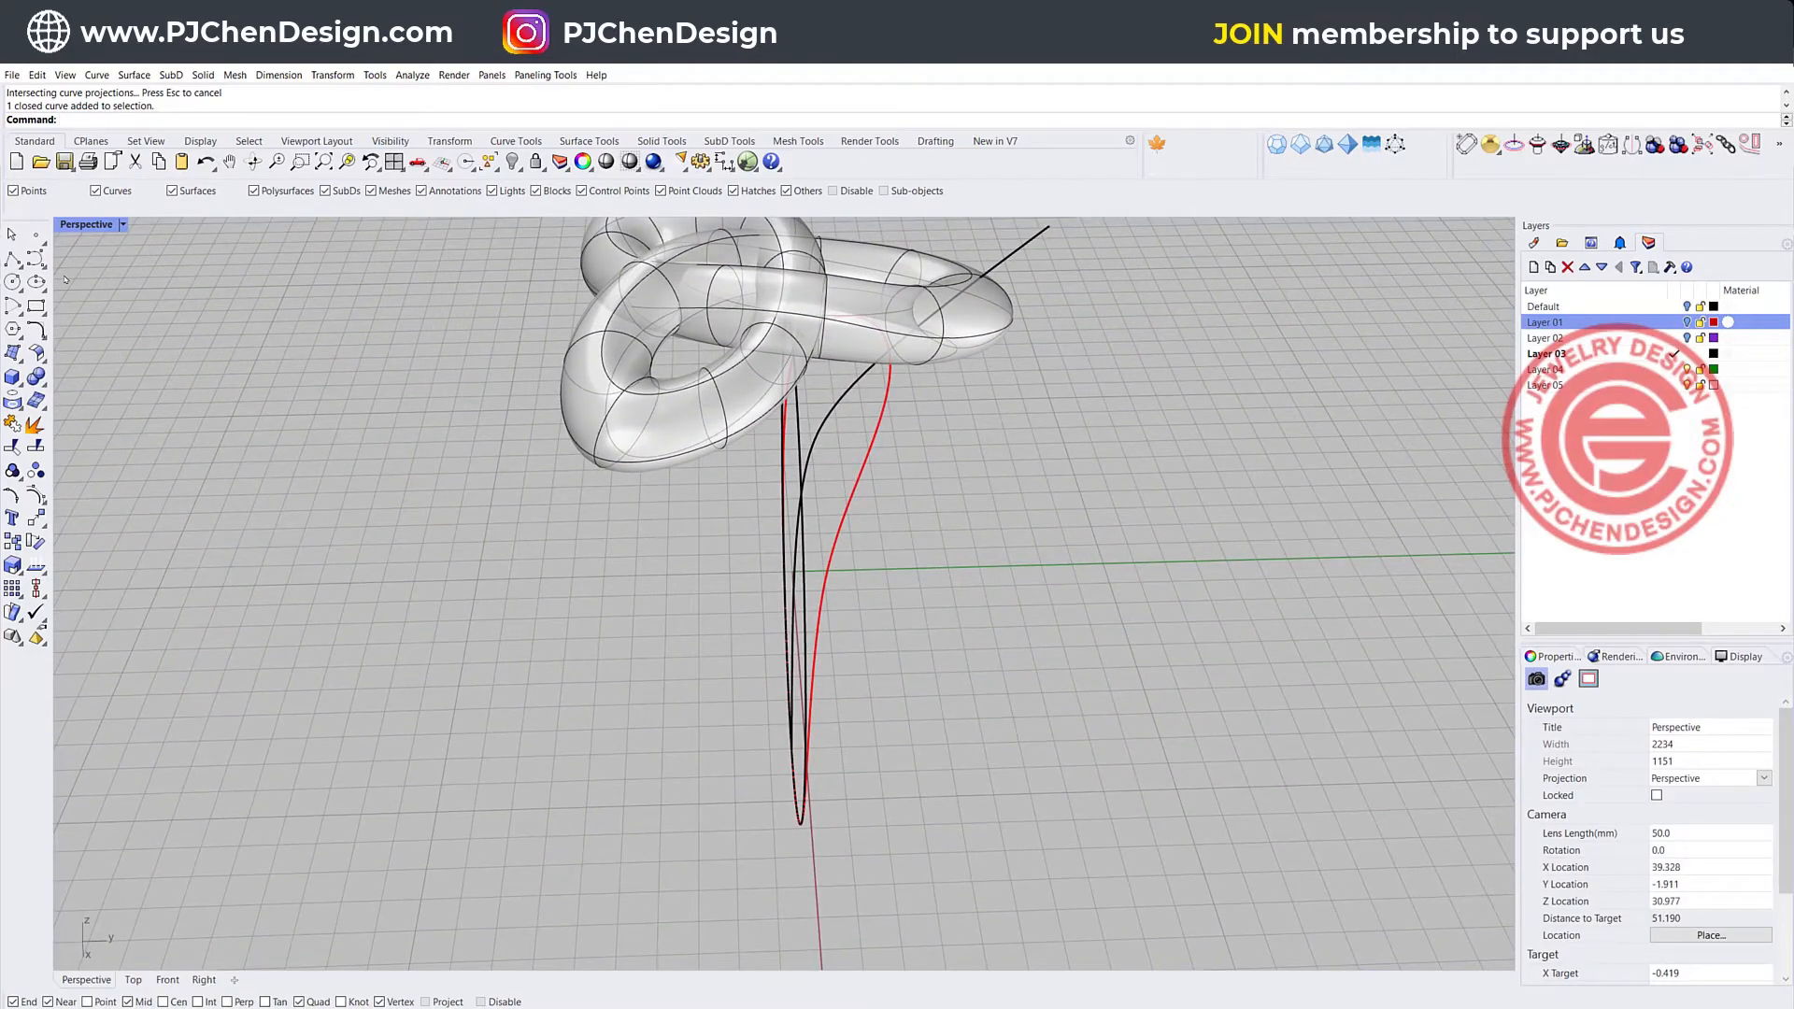
{"action": "right_click_drag", "start_coordinate": [961, 414], "coordinate": [1179, 490]}
- Scale the SubD knot down uniformly about its center in the Top view
{"action": "double_click", "coordinate": [86, 225]}
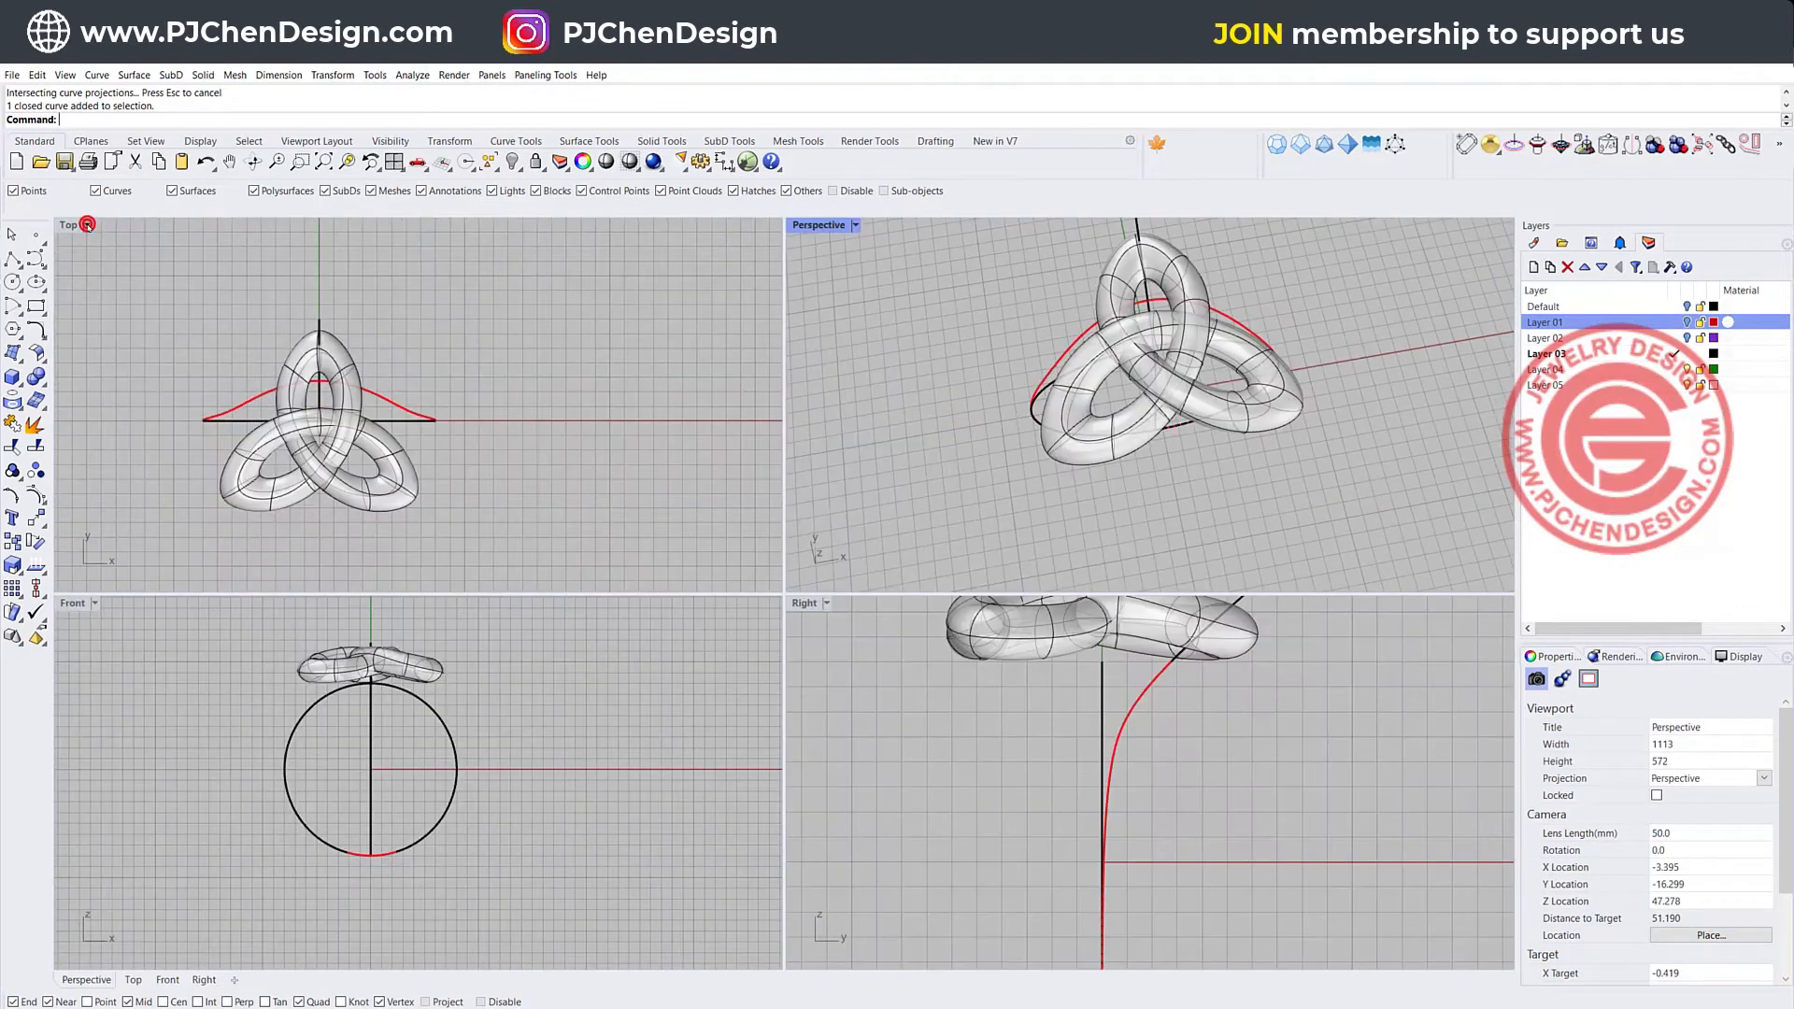
{"action": "left_click", "coordinate": [413, 451]}
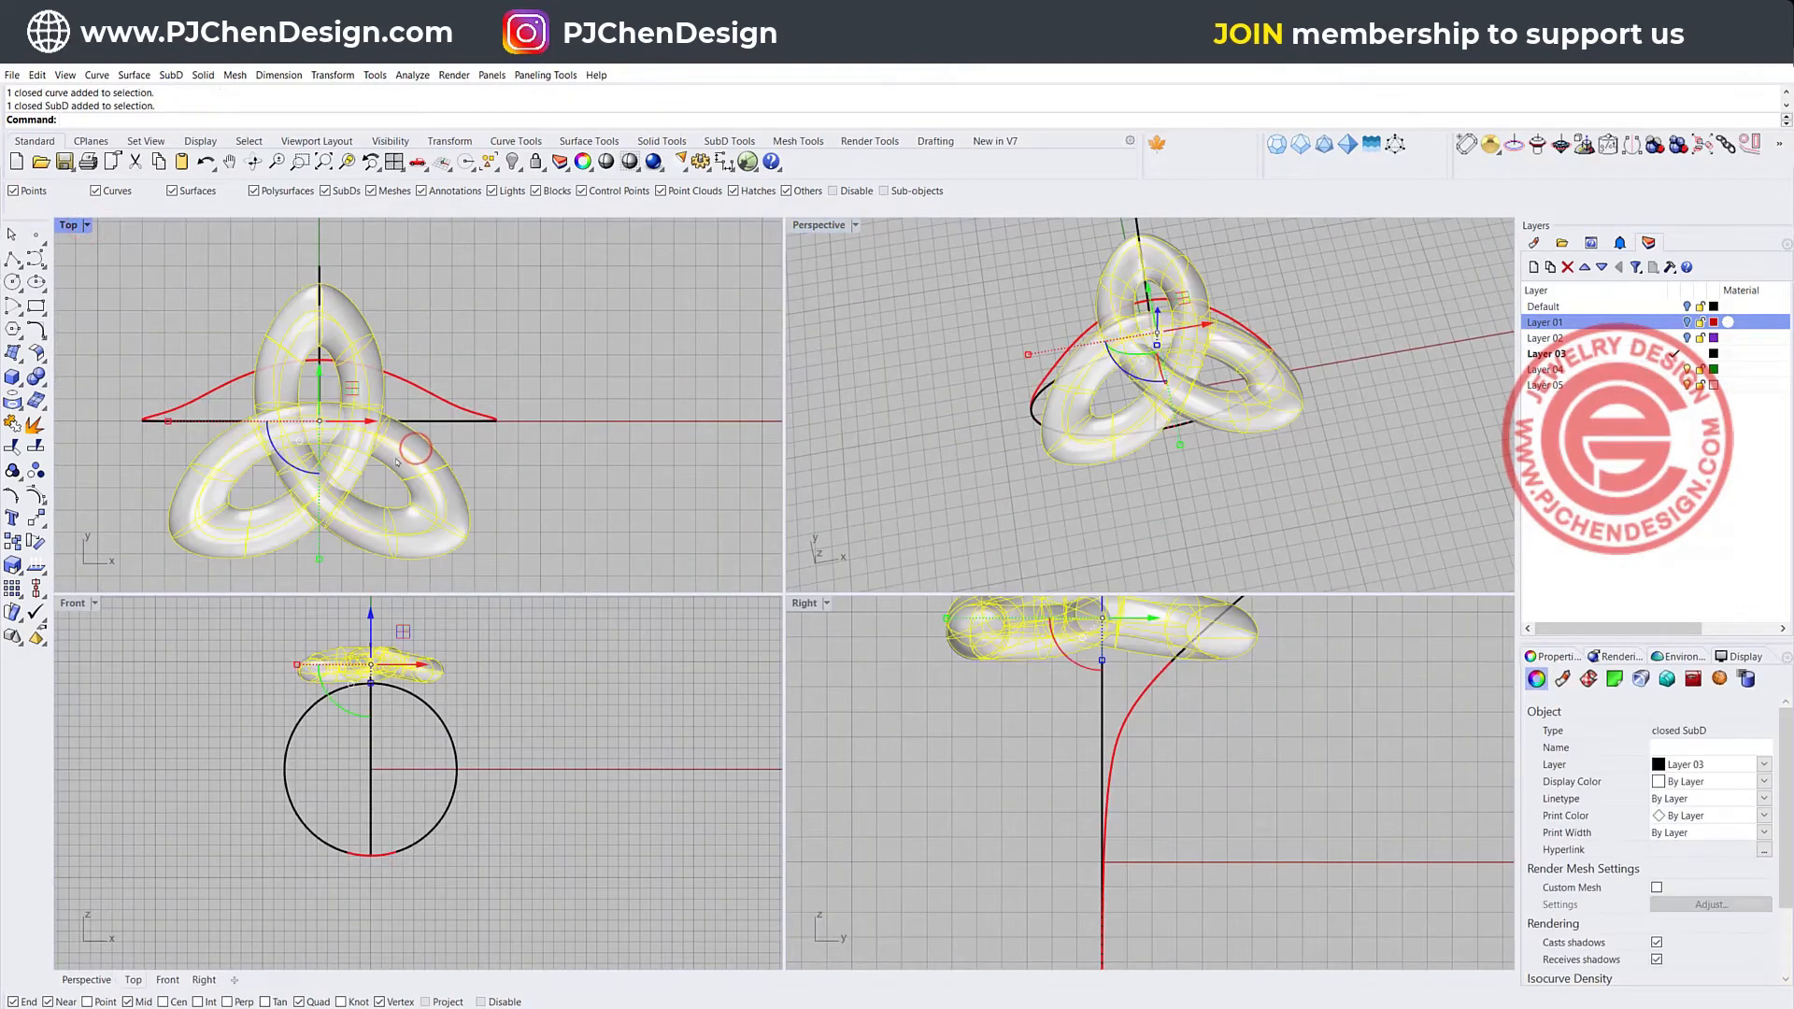
{"action": "left_click_drag", "start_coordinate": [174, 428], "coordinate": [213, 452]}
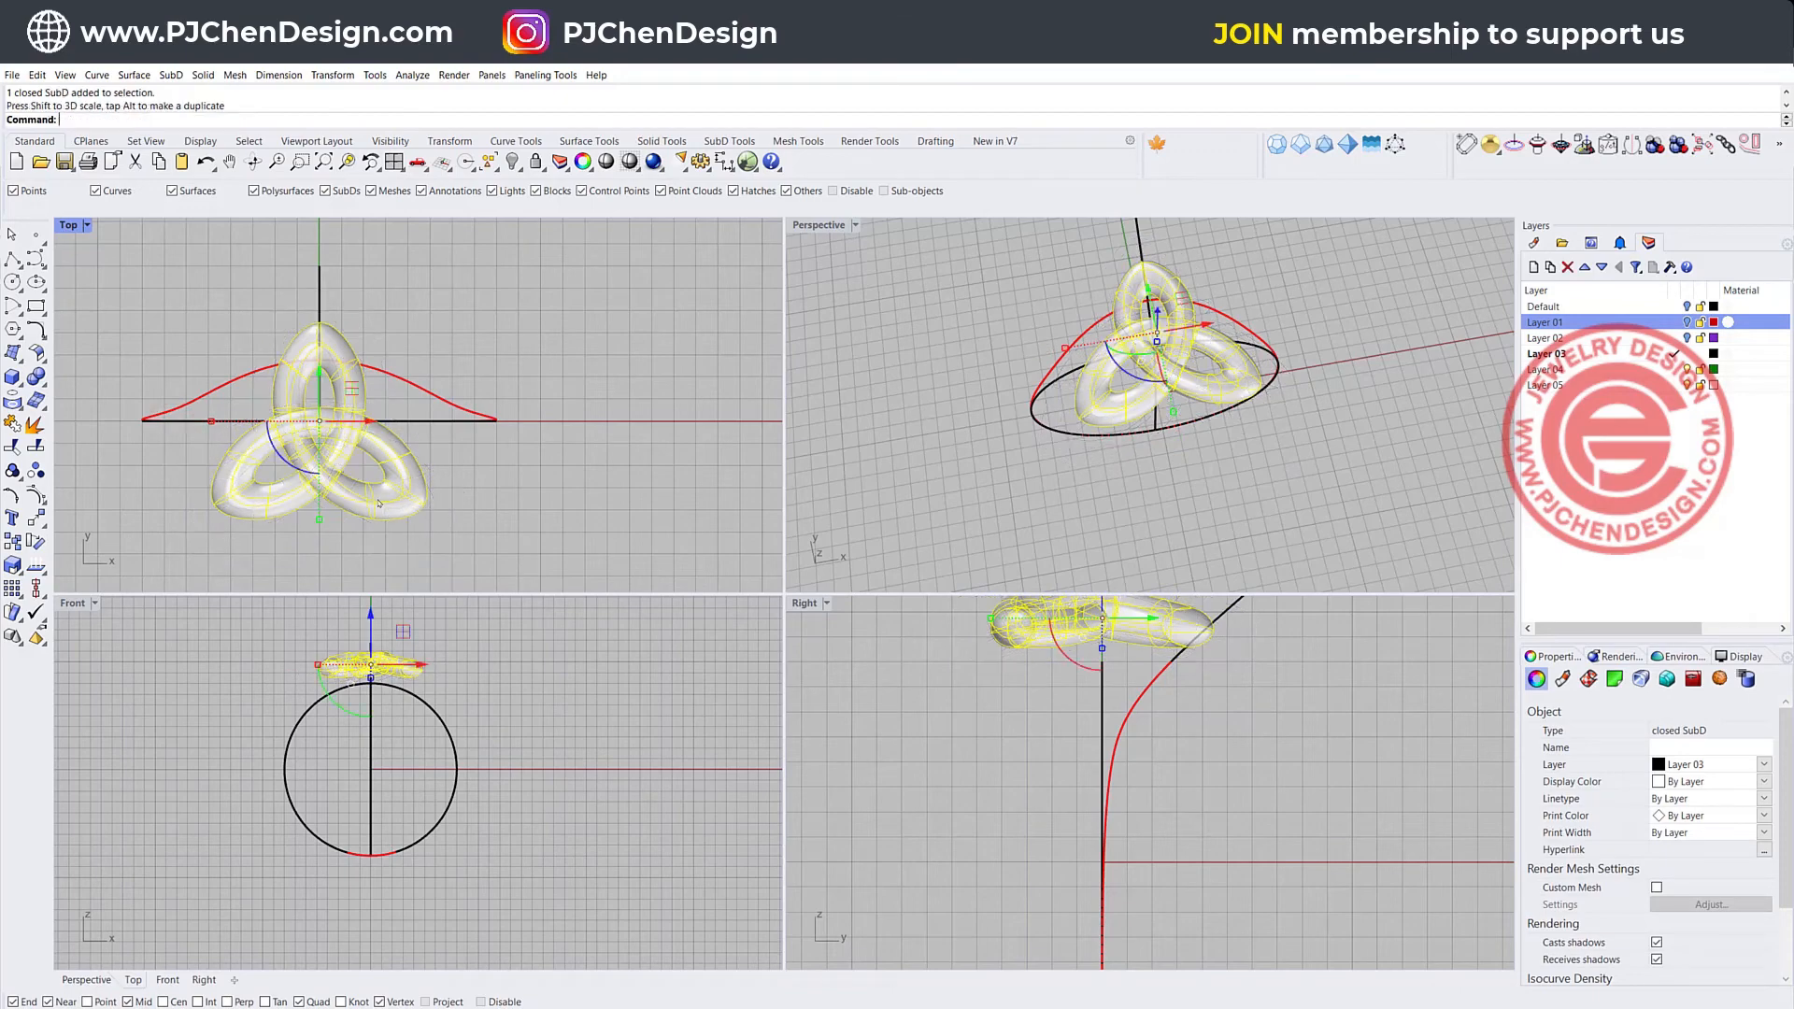
{"action": "left_click", "coordinate": [571, 502]}
- Draw a rounded rectangle with conic corners in the Top view, starting at the shank curve's side tip and extending outward
{"action": "right_click_drag", "start_coordinate": [1168, 327], "coordinate": [1038, 293]}
{"action": "left_click", "coordinate": [1218, 641]}
{"action": "scroll", "coordinate": [1168, 664], "scroll_direction": "up", "scroll_amount": 2}
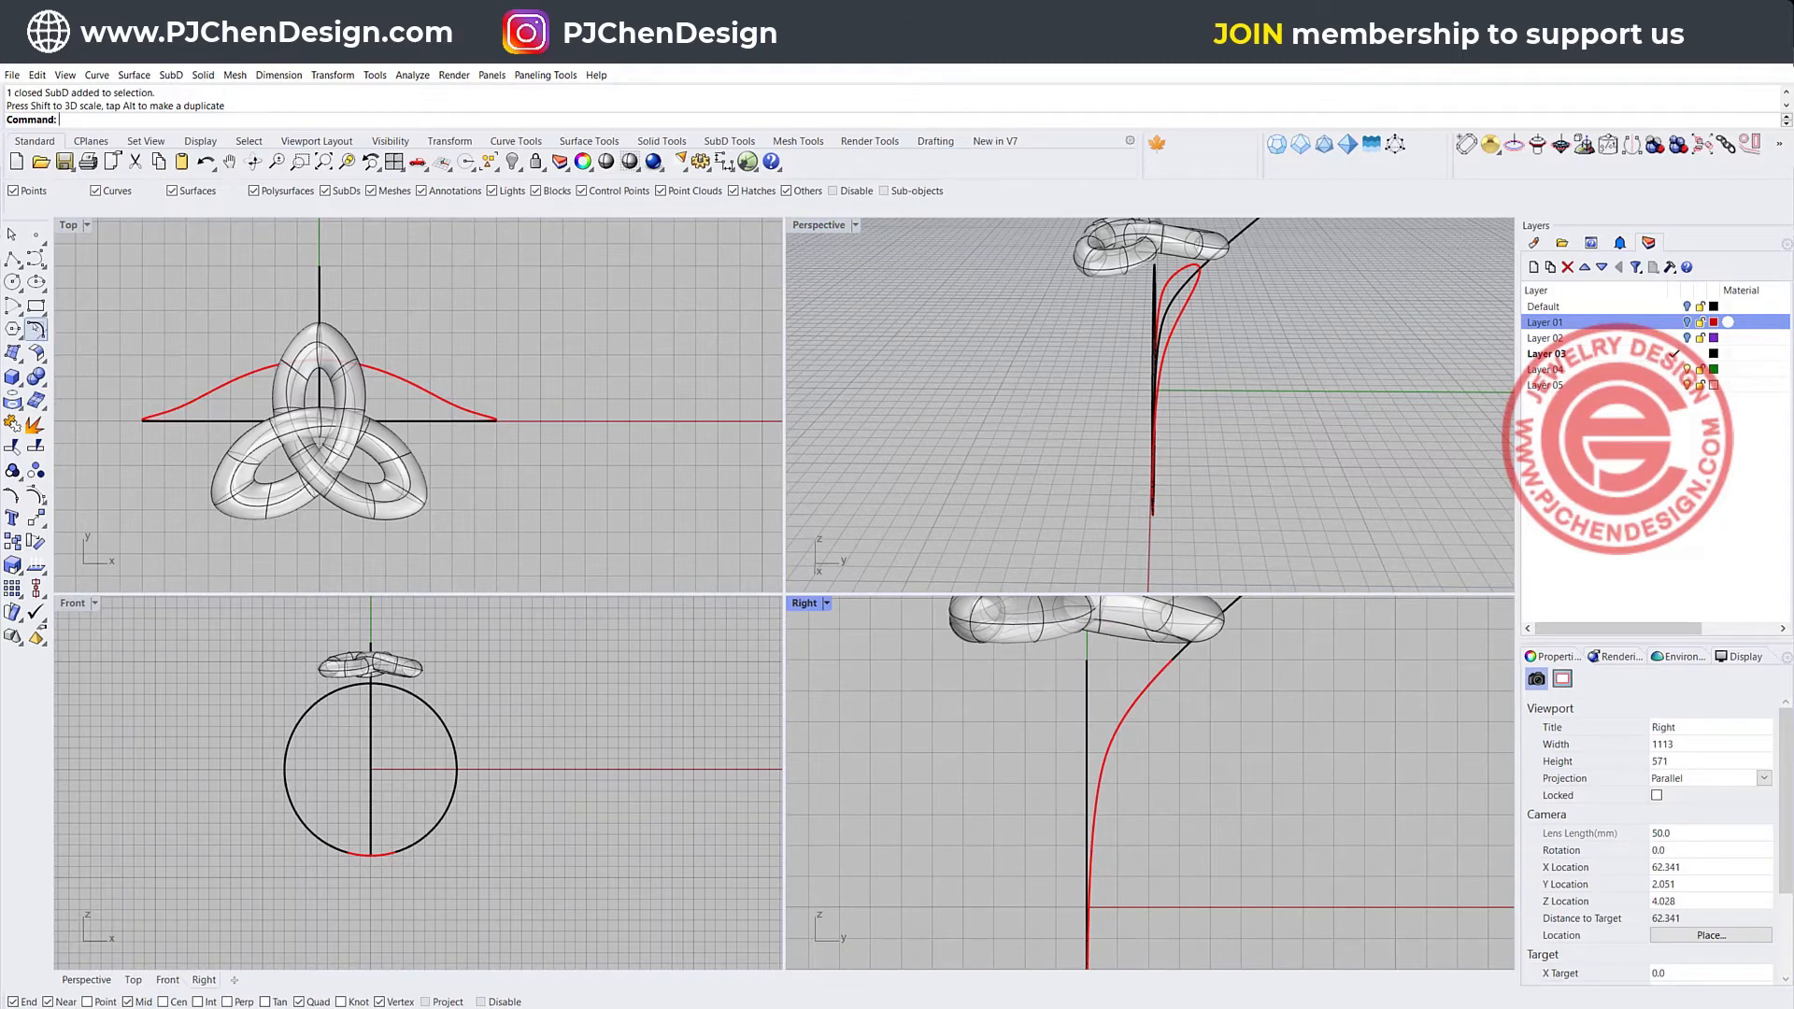
{"action": "left_click", "coordinate": [35, 310]}
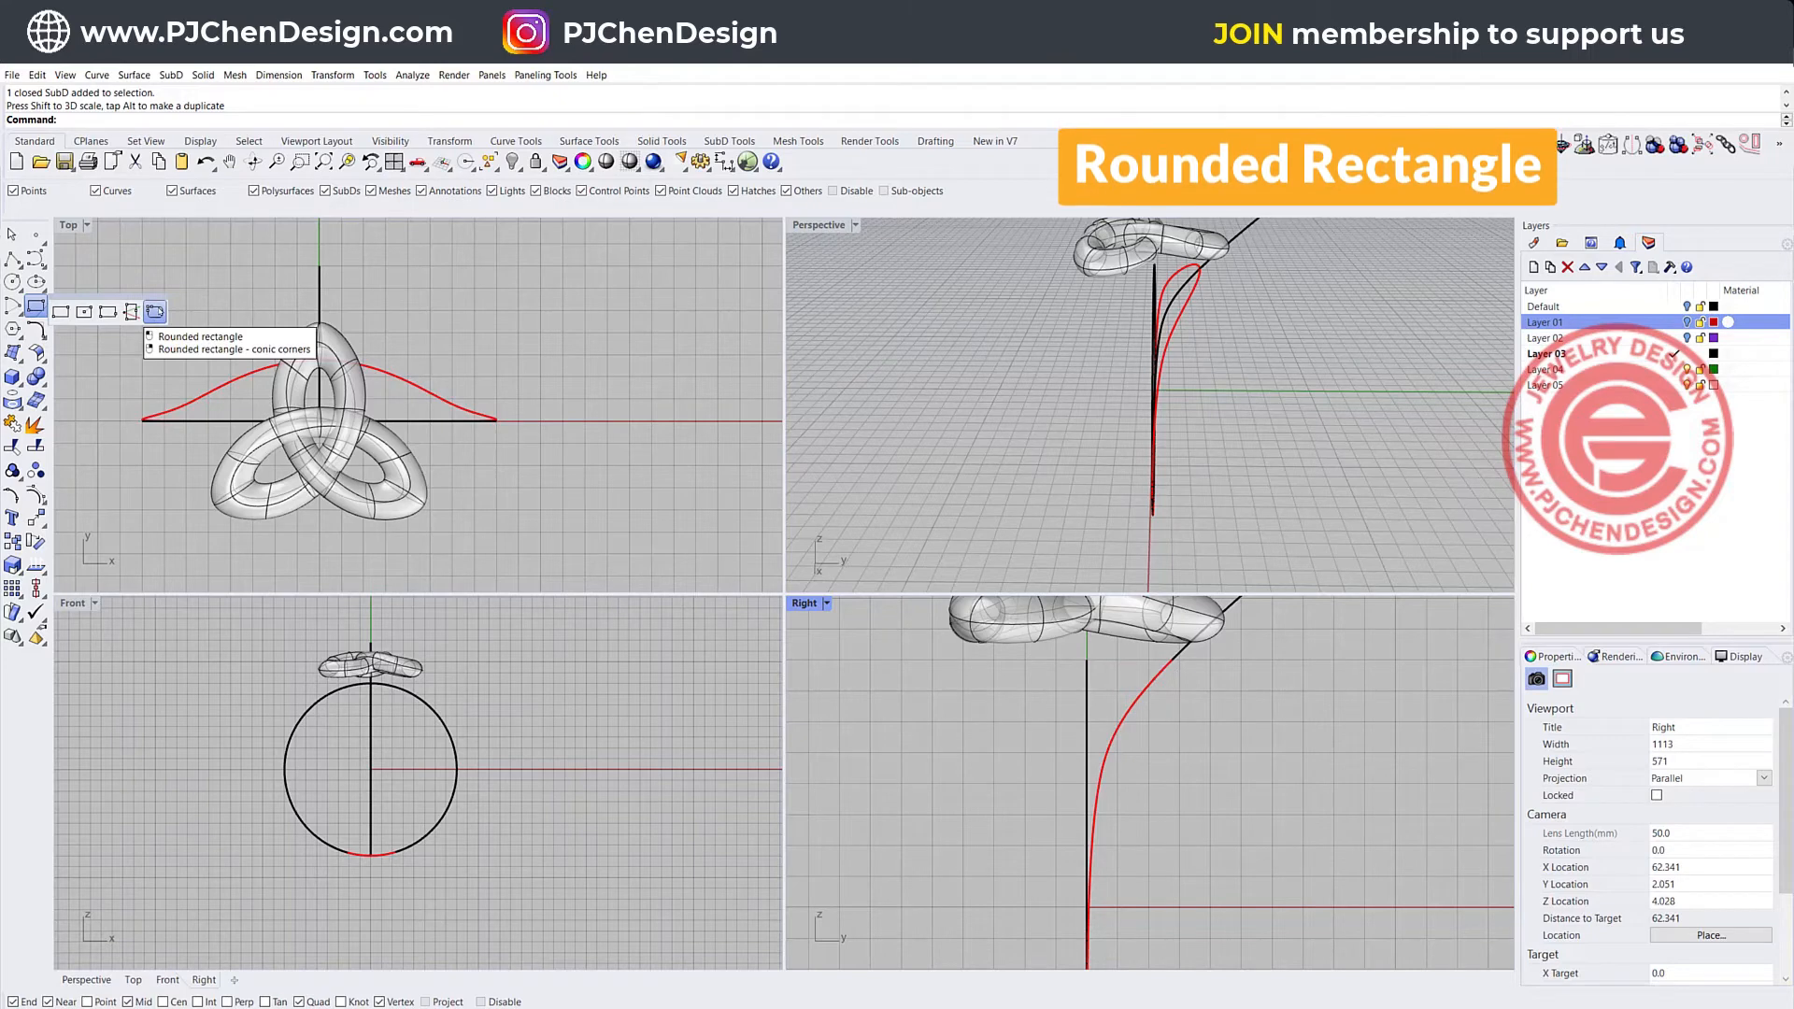
{"action": "left_click", "coordinate": [155, 311]}
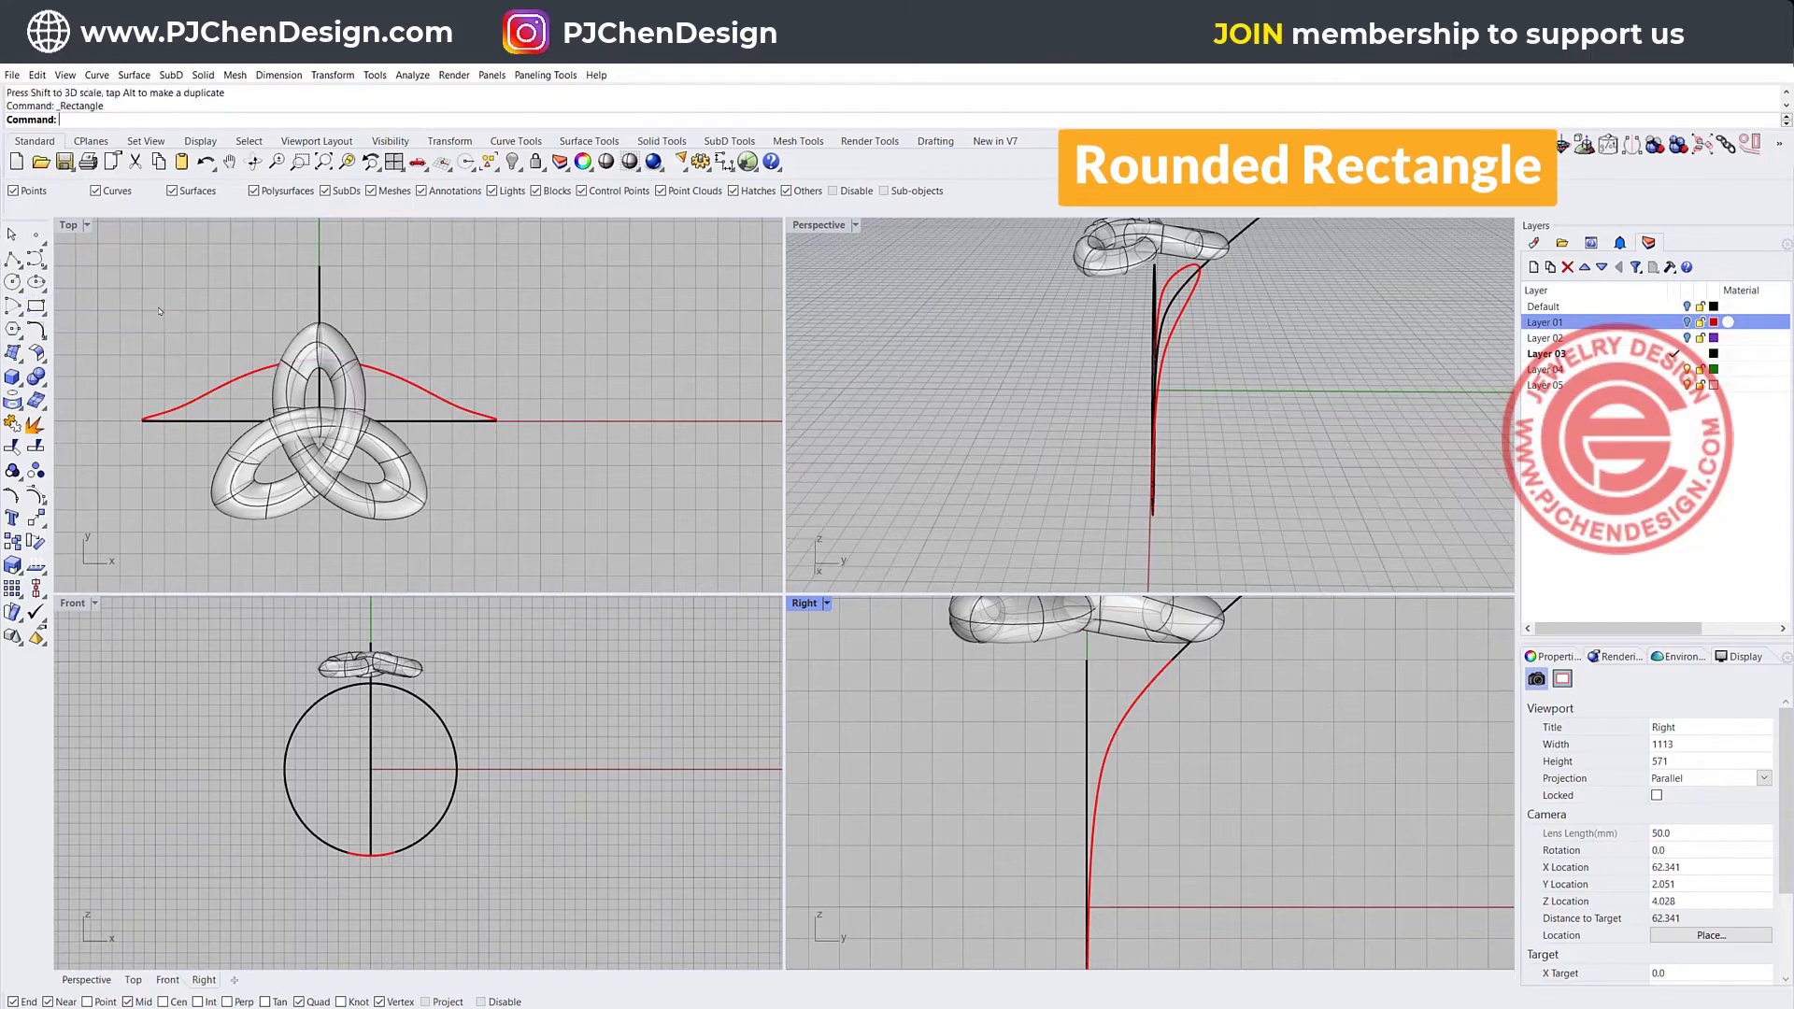
{"action": "scroll", "coordinate": [481, 414], "scroll_direction": "up", "scroll_amount": 5}
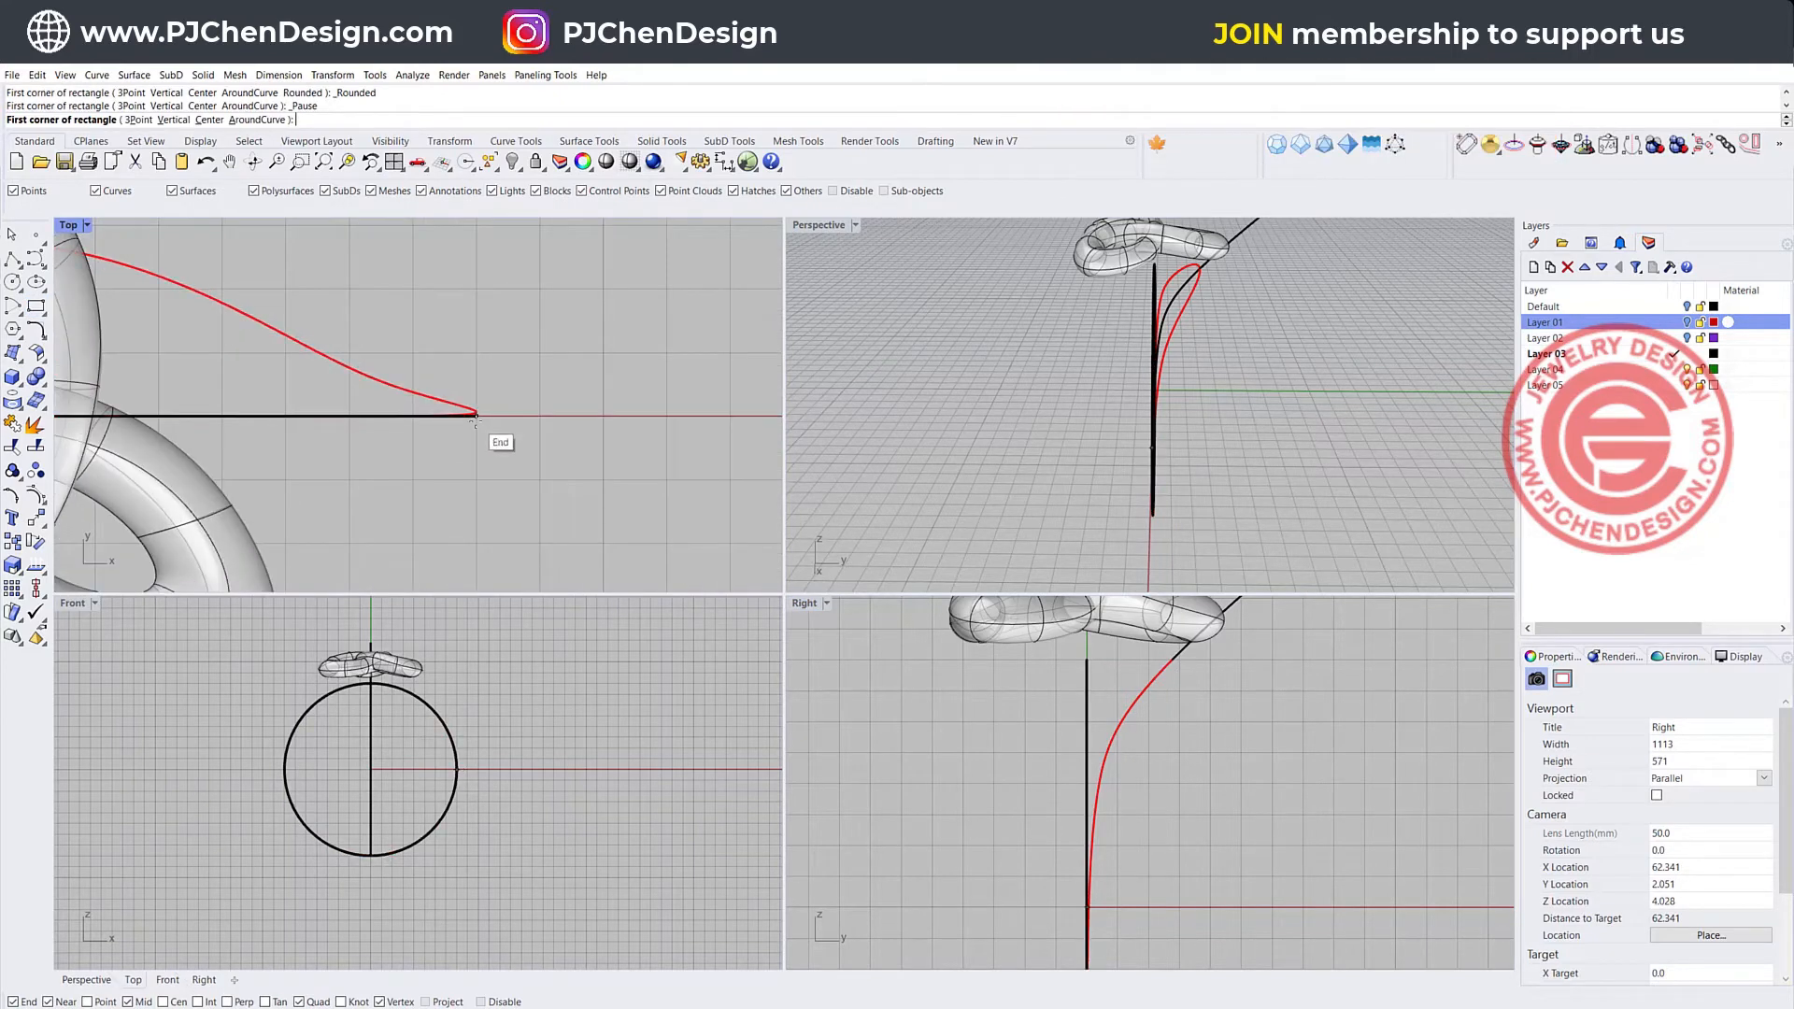
{"action": "left_click", "coordinate": [474, 417]}
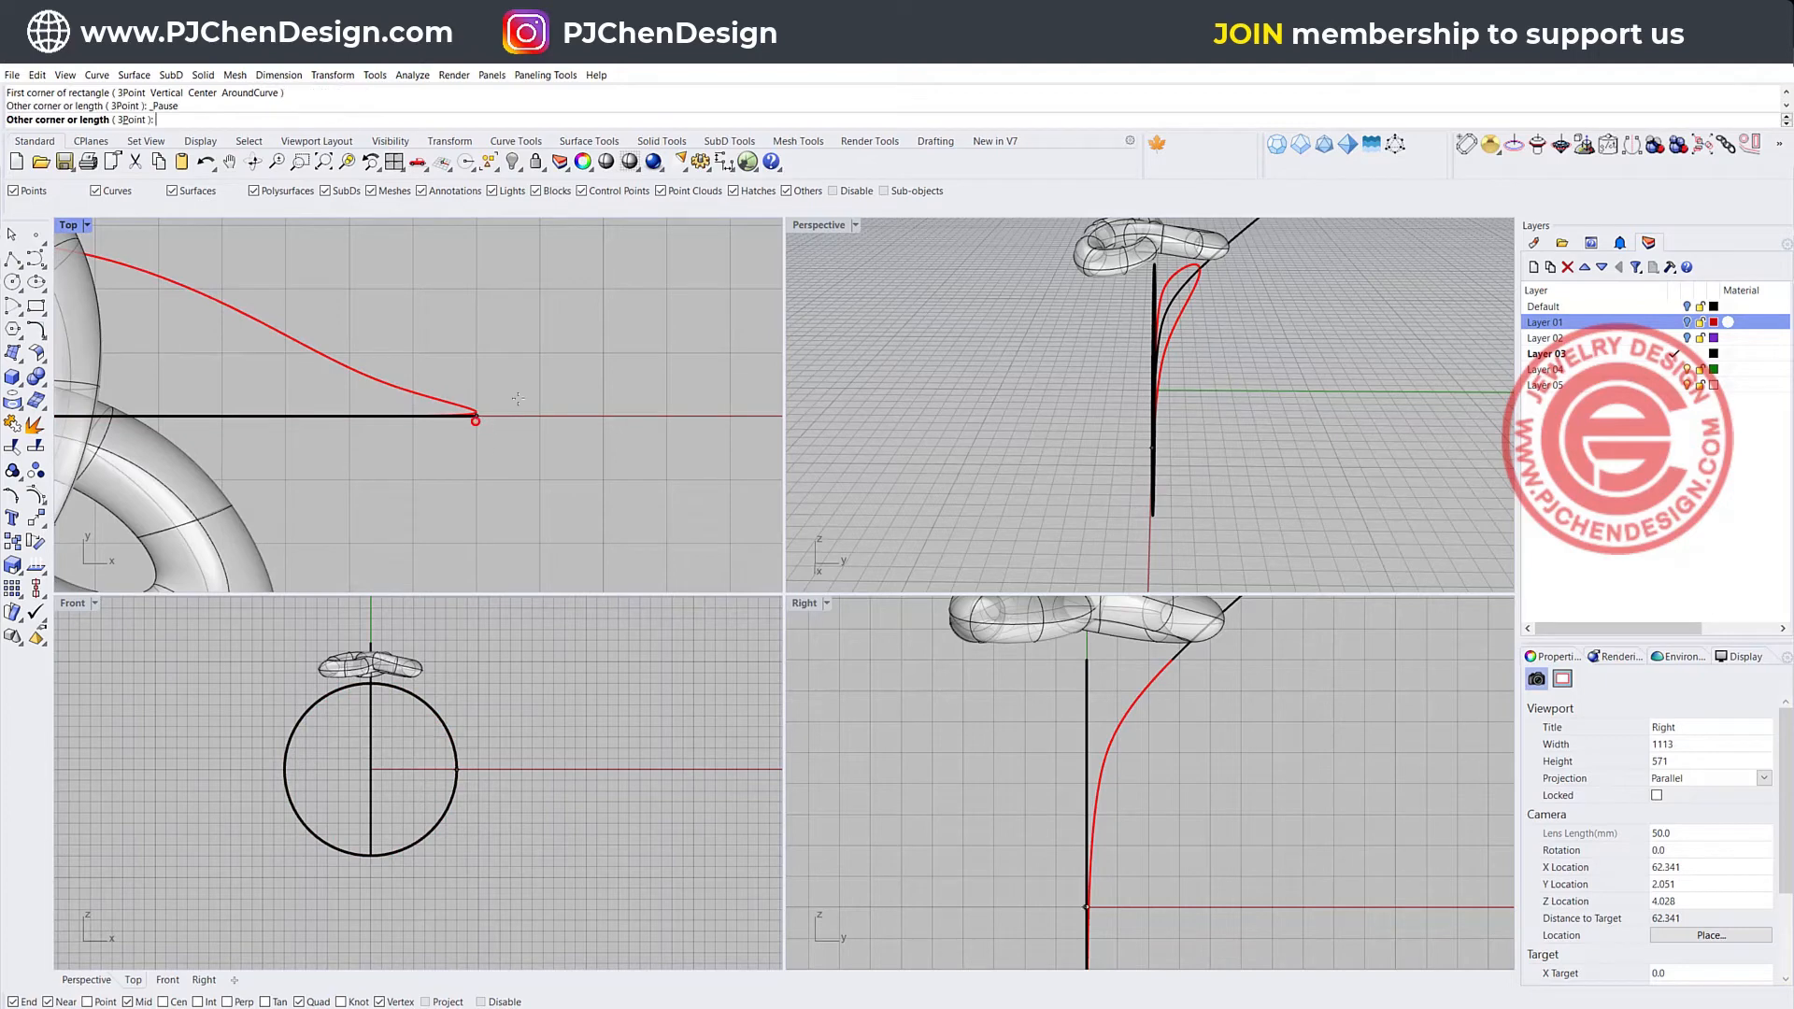
{"action": "left_click", "coordinate": [587, 307]}
{"action": "right_click", "coordinate": [588, 308]}
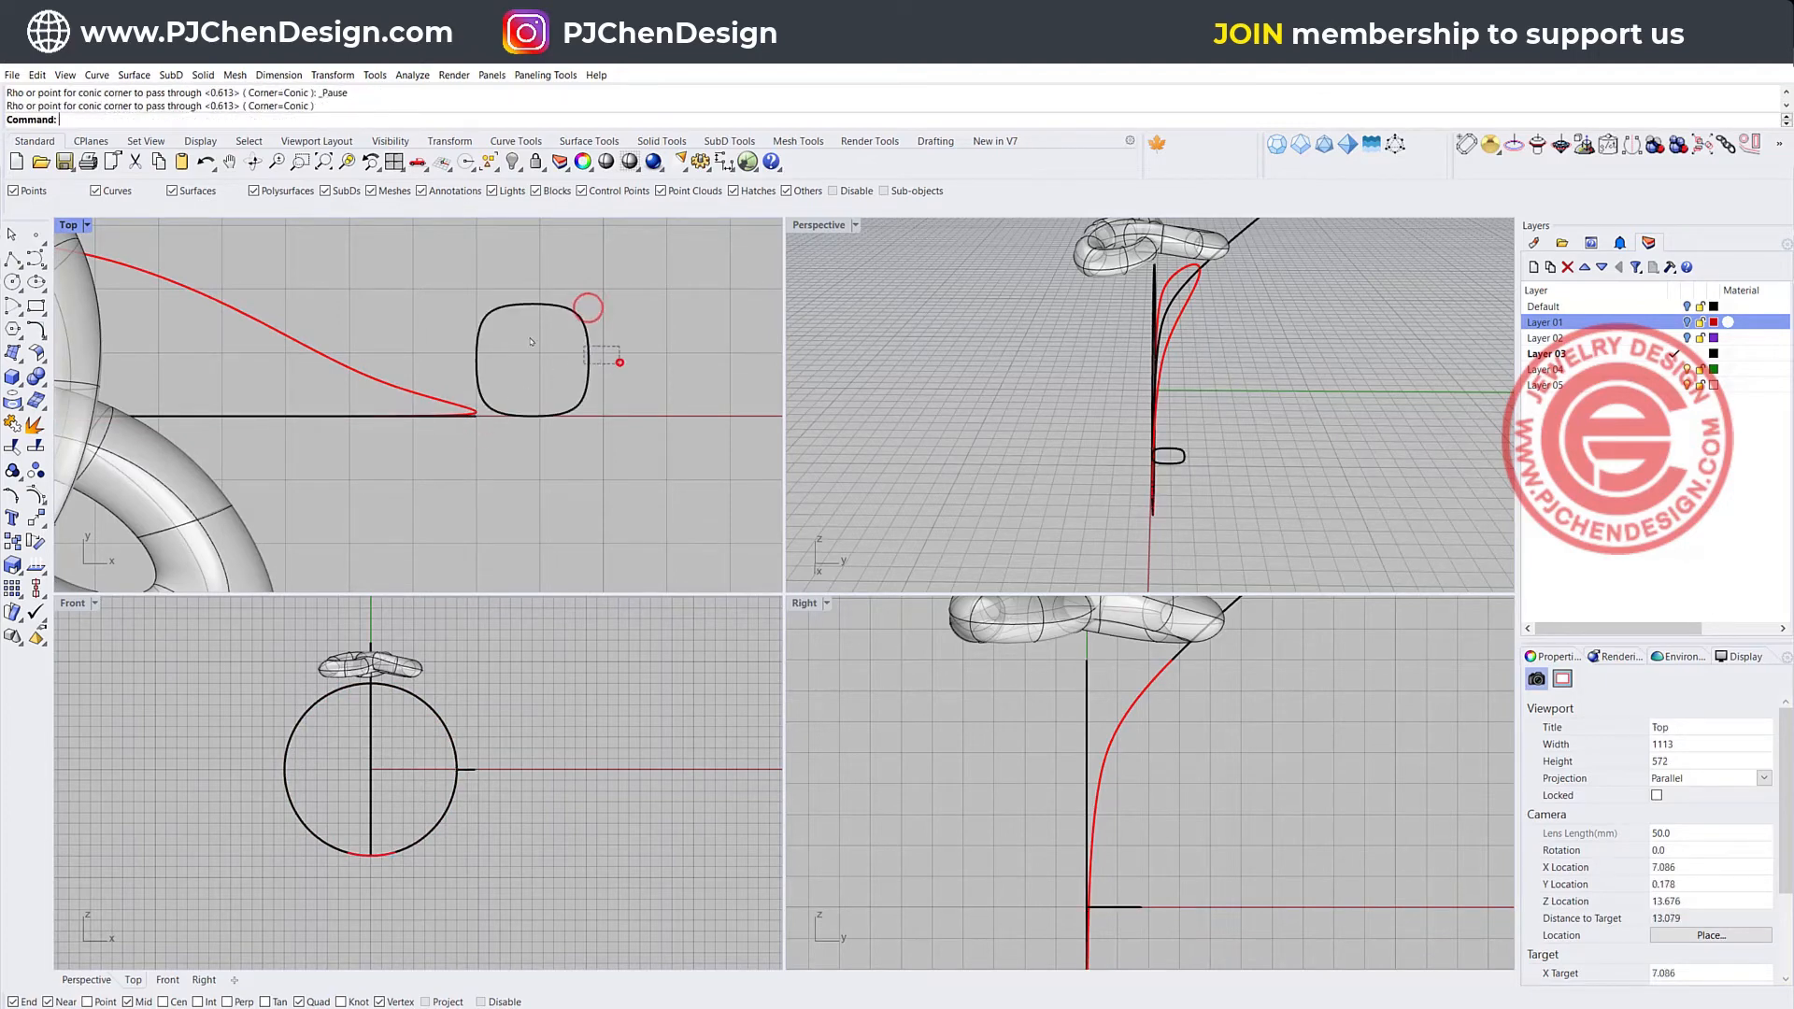
- Align the rounded-rectangle profile's horizontal center to the origin with Align Horizontal Centers in the Top view
{"action": "left_click", "coordinate": [513, 379]}
{"action": "left_click", "coordinate": [37, 520]}
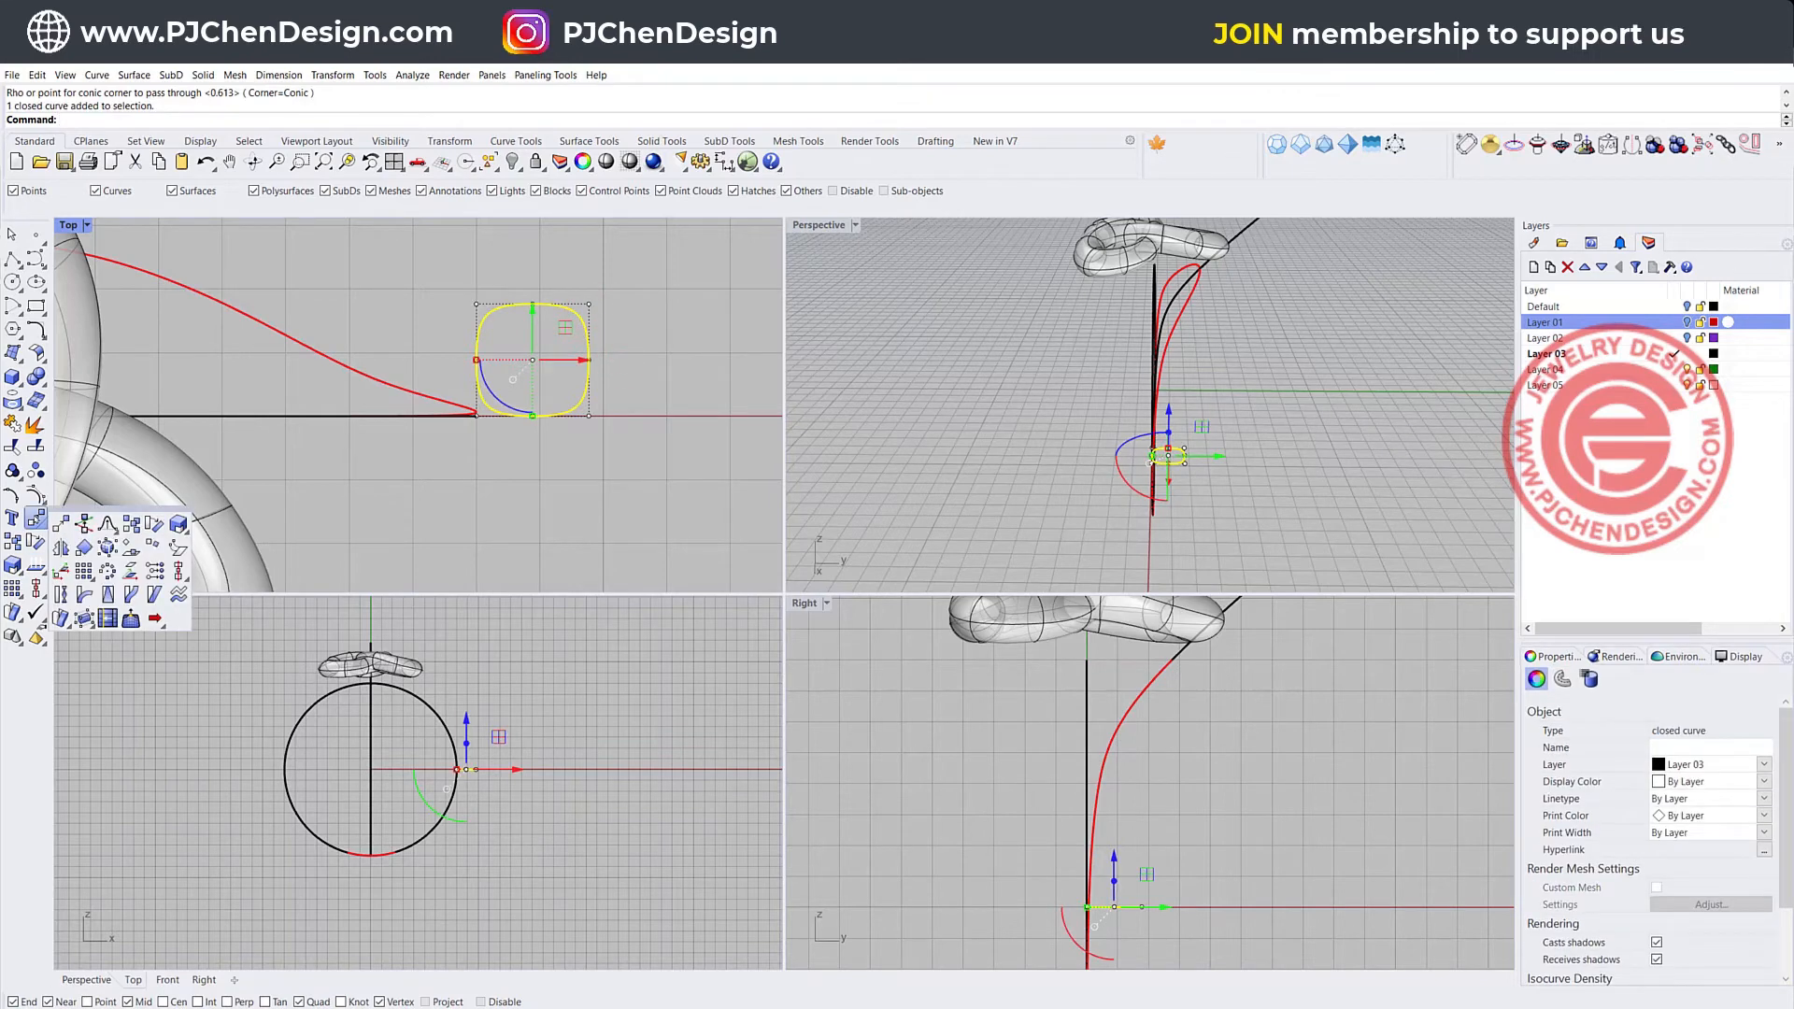
{"action": "left_click", "coordinate": [37, 589]}
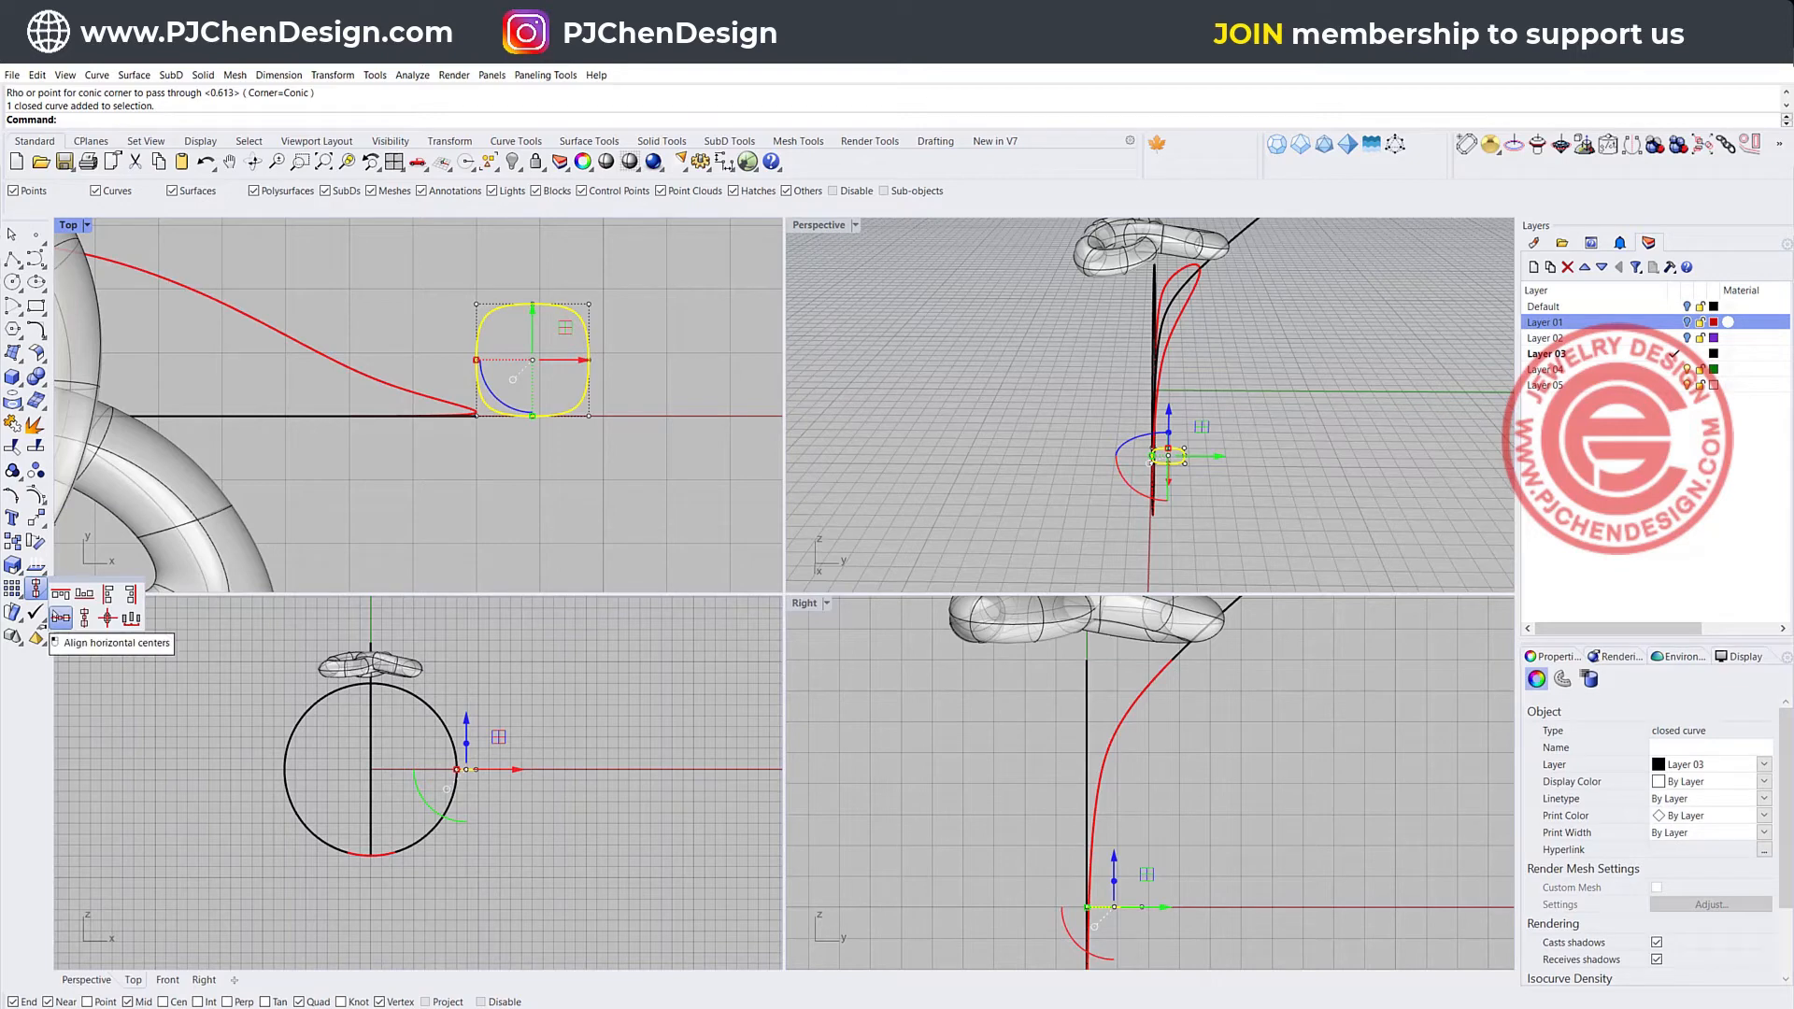
{"action": "left_click", "coordinate": [60, 617]}
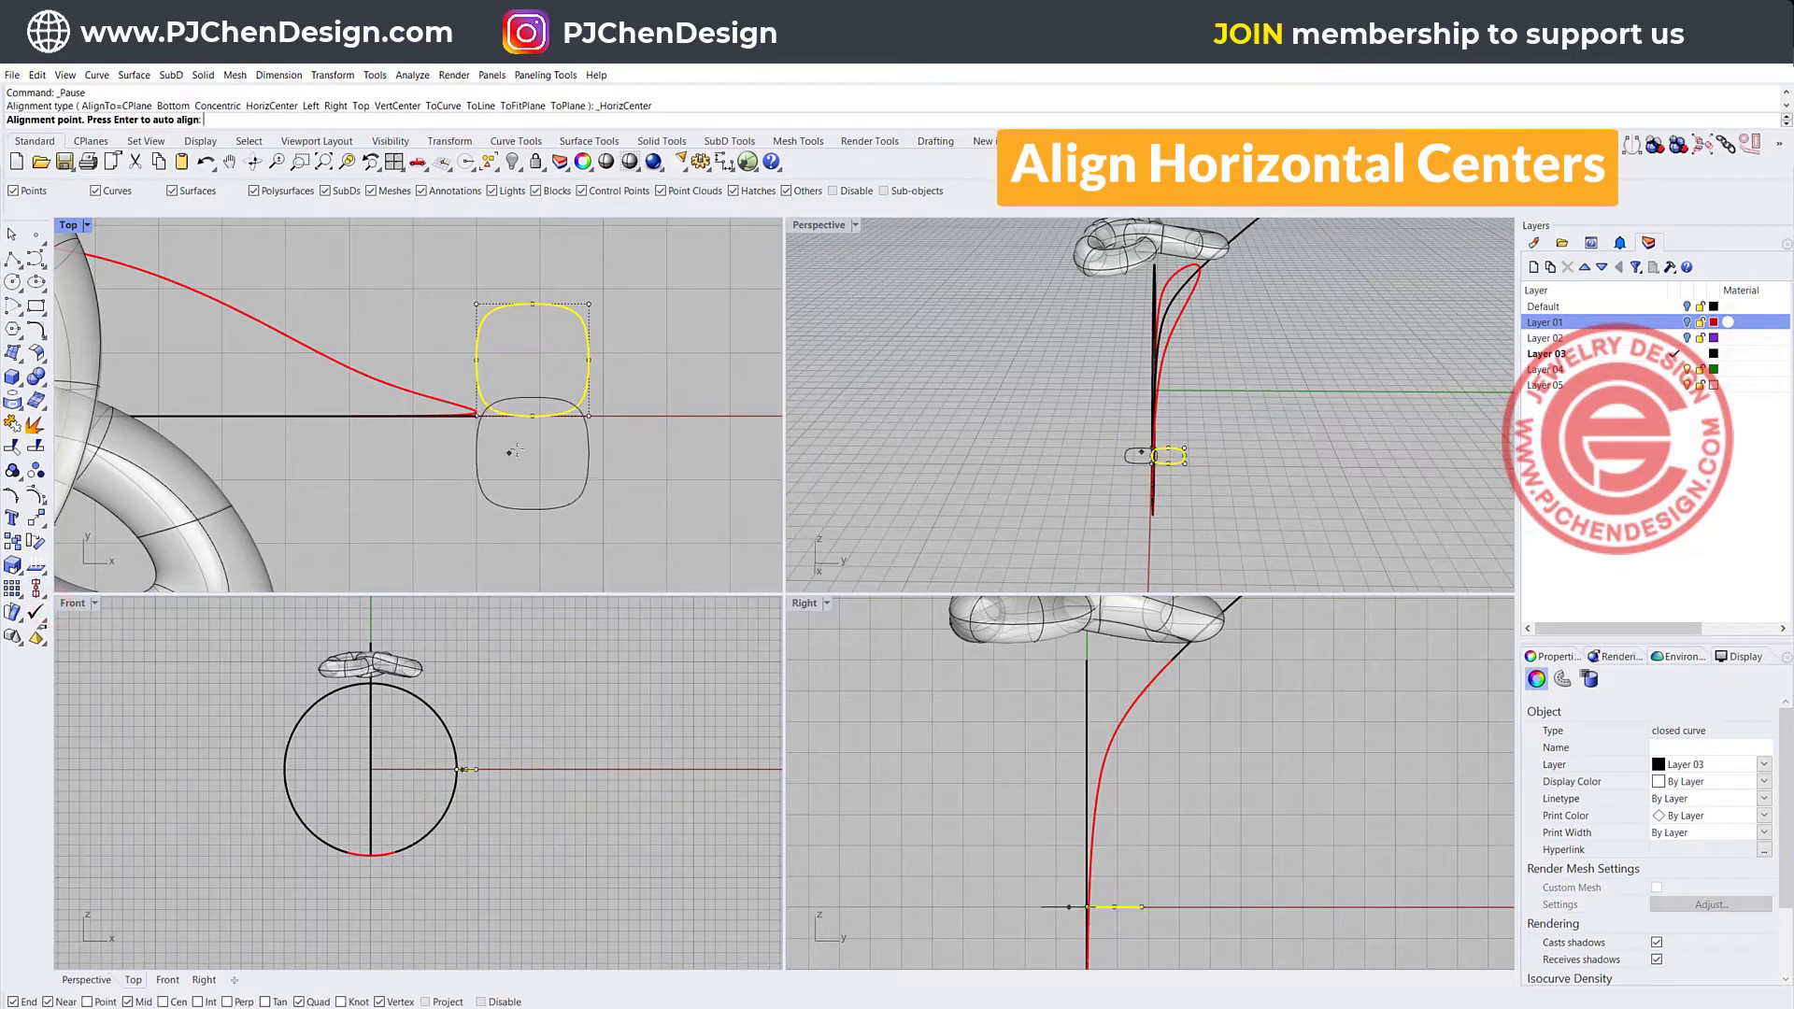
{"action": "type", "text": "0"}
{"action": "key", "text": "Return"}
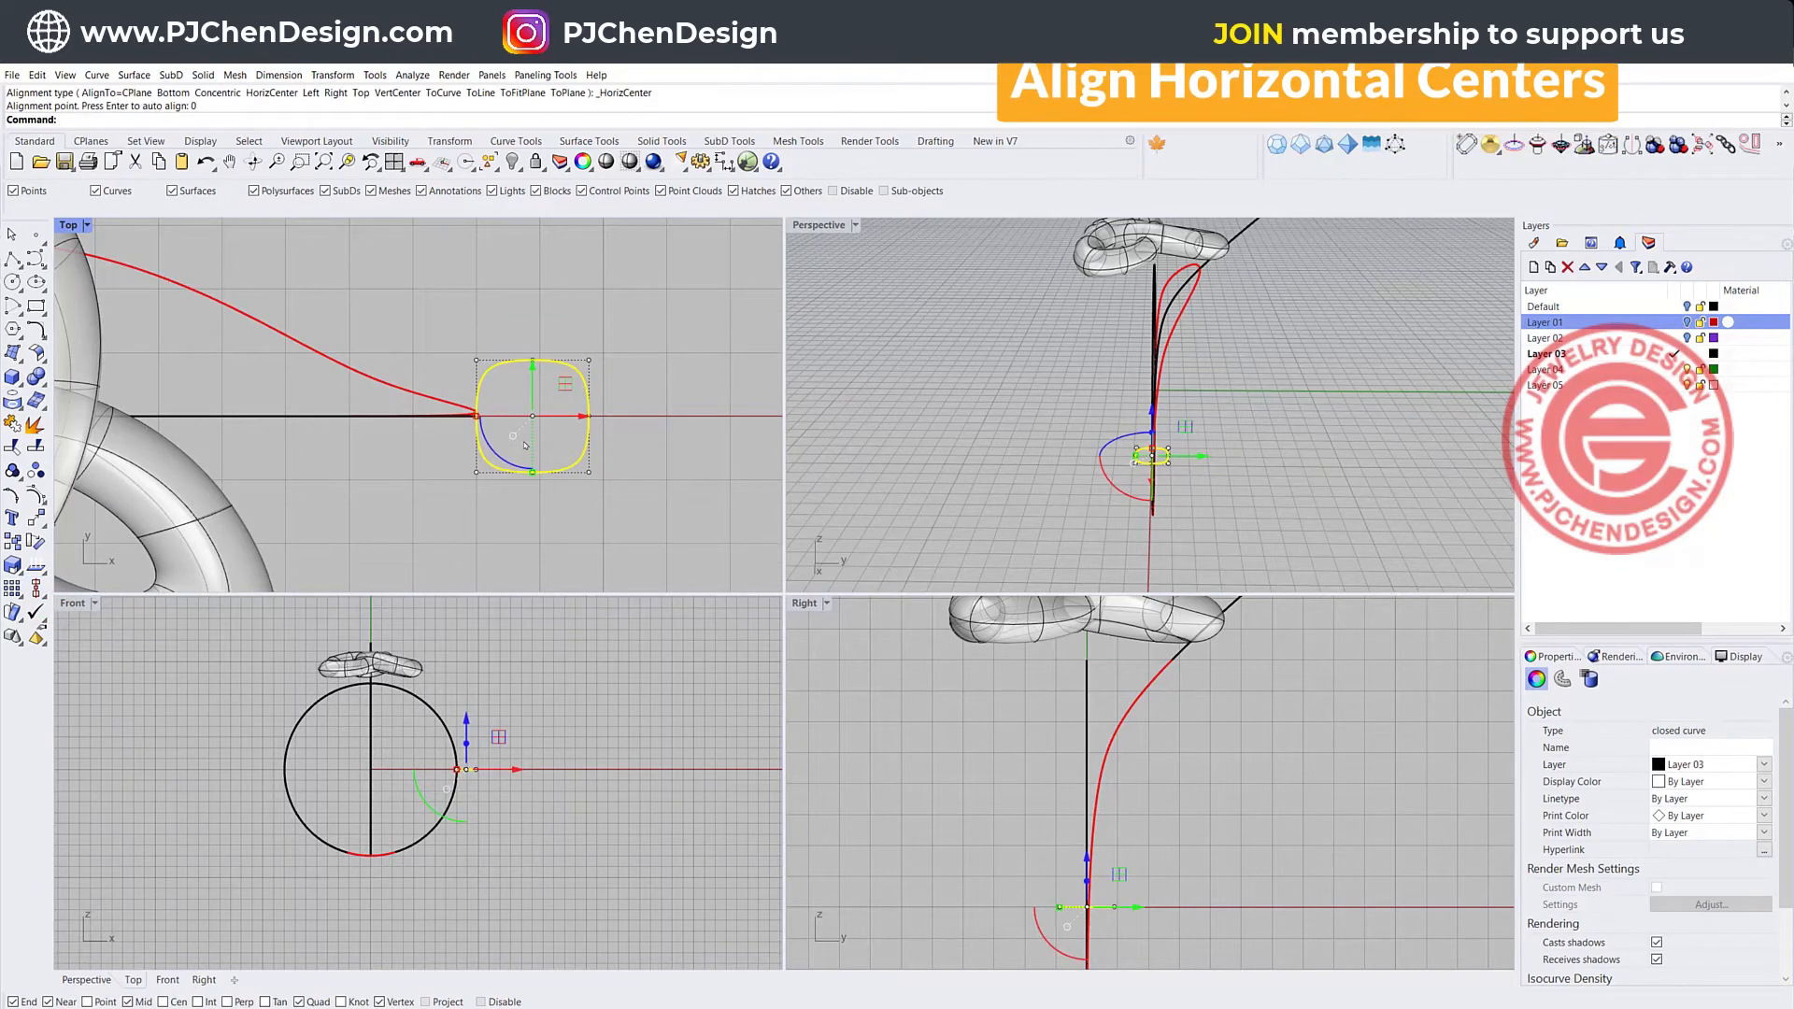
- Mirror the rounded-rectangle profile across the vertical axis through the origin onto the shank's opposite side in the Top view
{"action": "scroll", "coordinate": [520, 435], "scroll_direction": "down", "scroll_amount": 5}
{"action": "left_click", "coordinate": [512, 517]}
{"action": "left_click", "coordinate": [519, 453]}
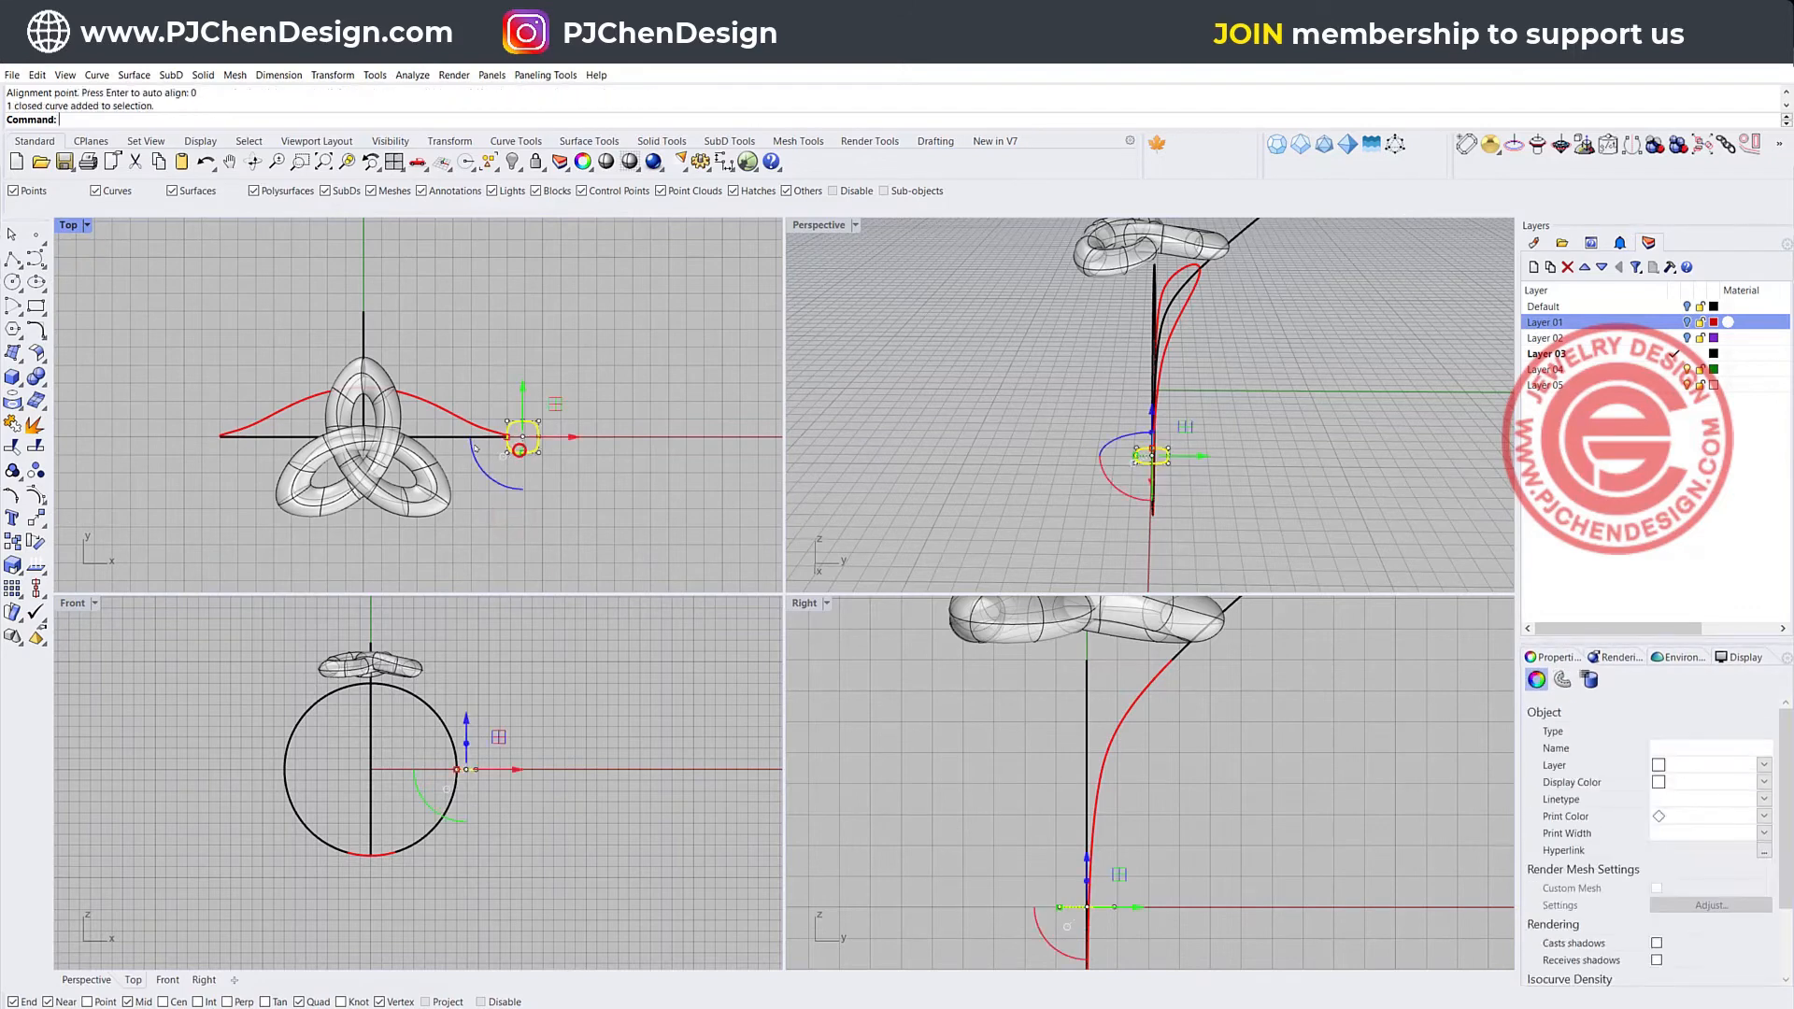
{"action": "left_click", "coordinate": [37, 518]}
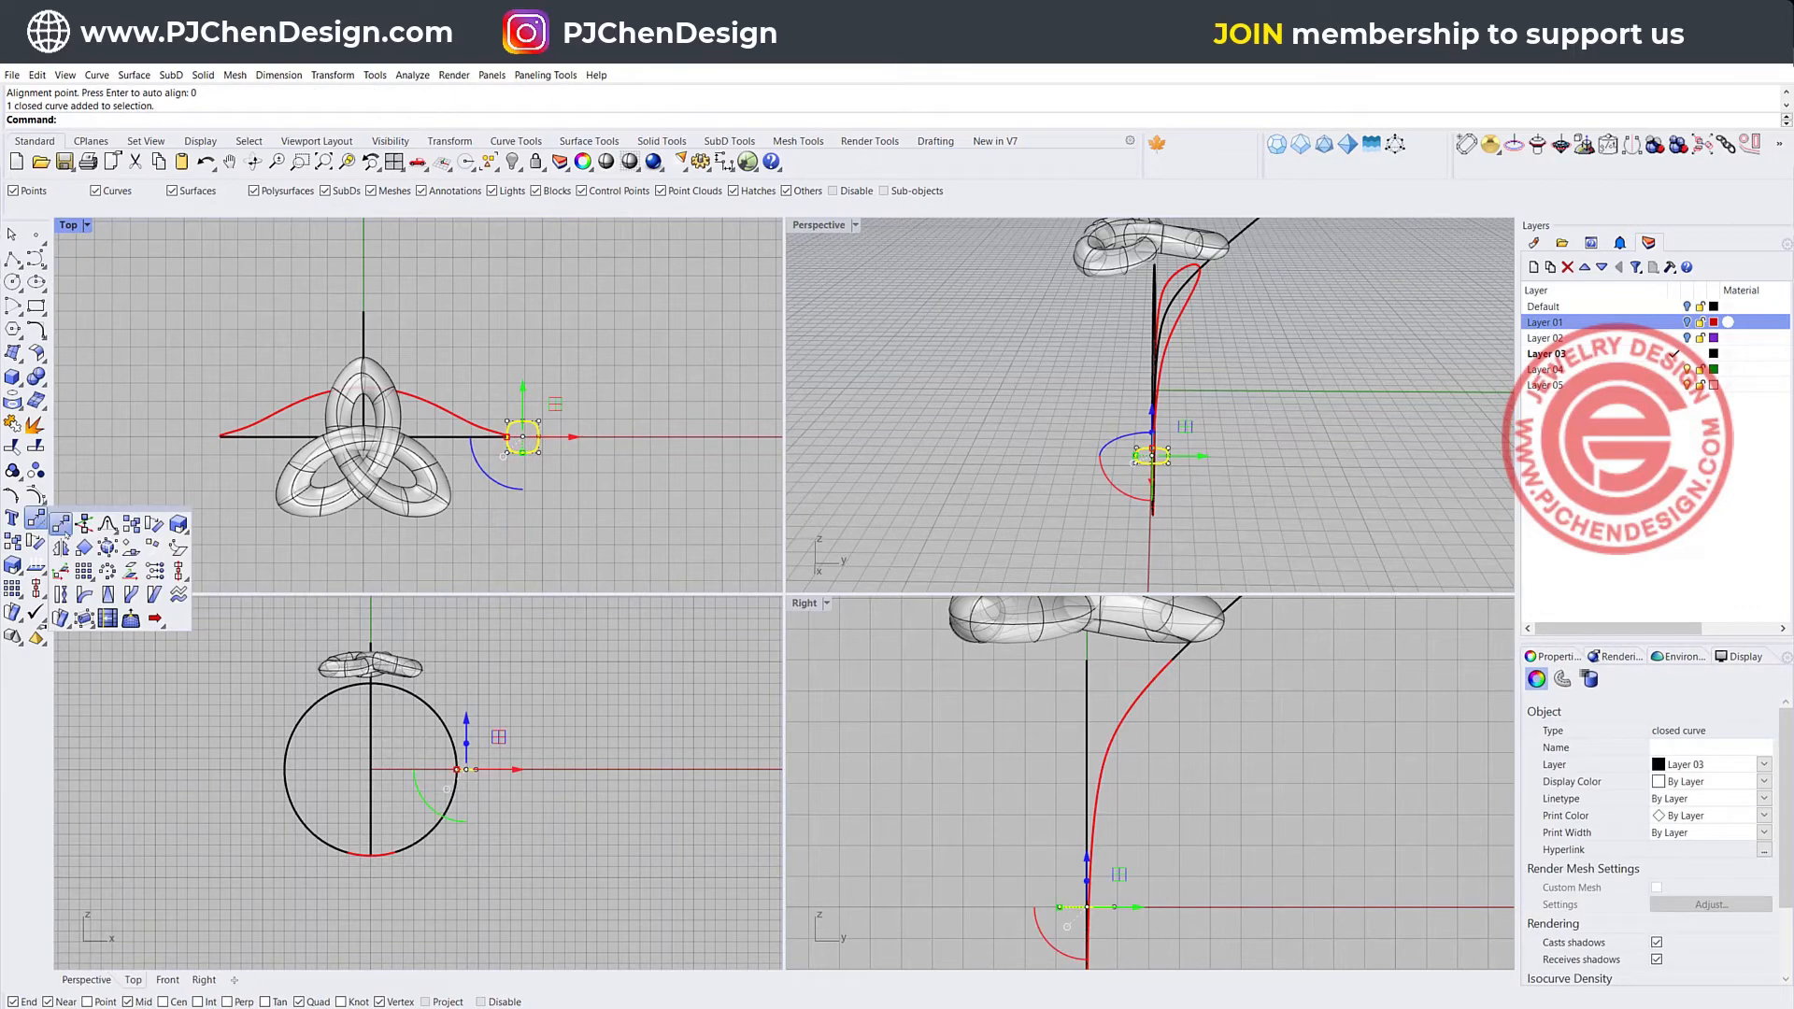
{"action": "left_click", "coordinate": [60, 547]}
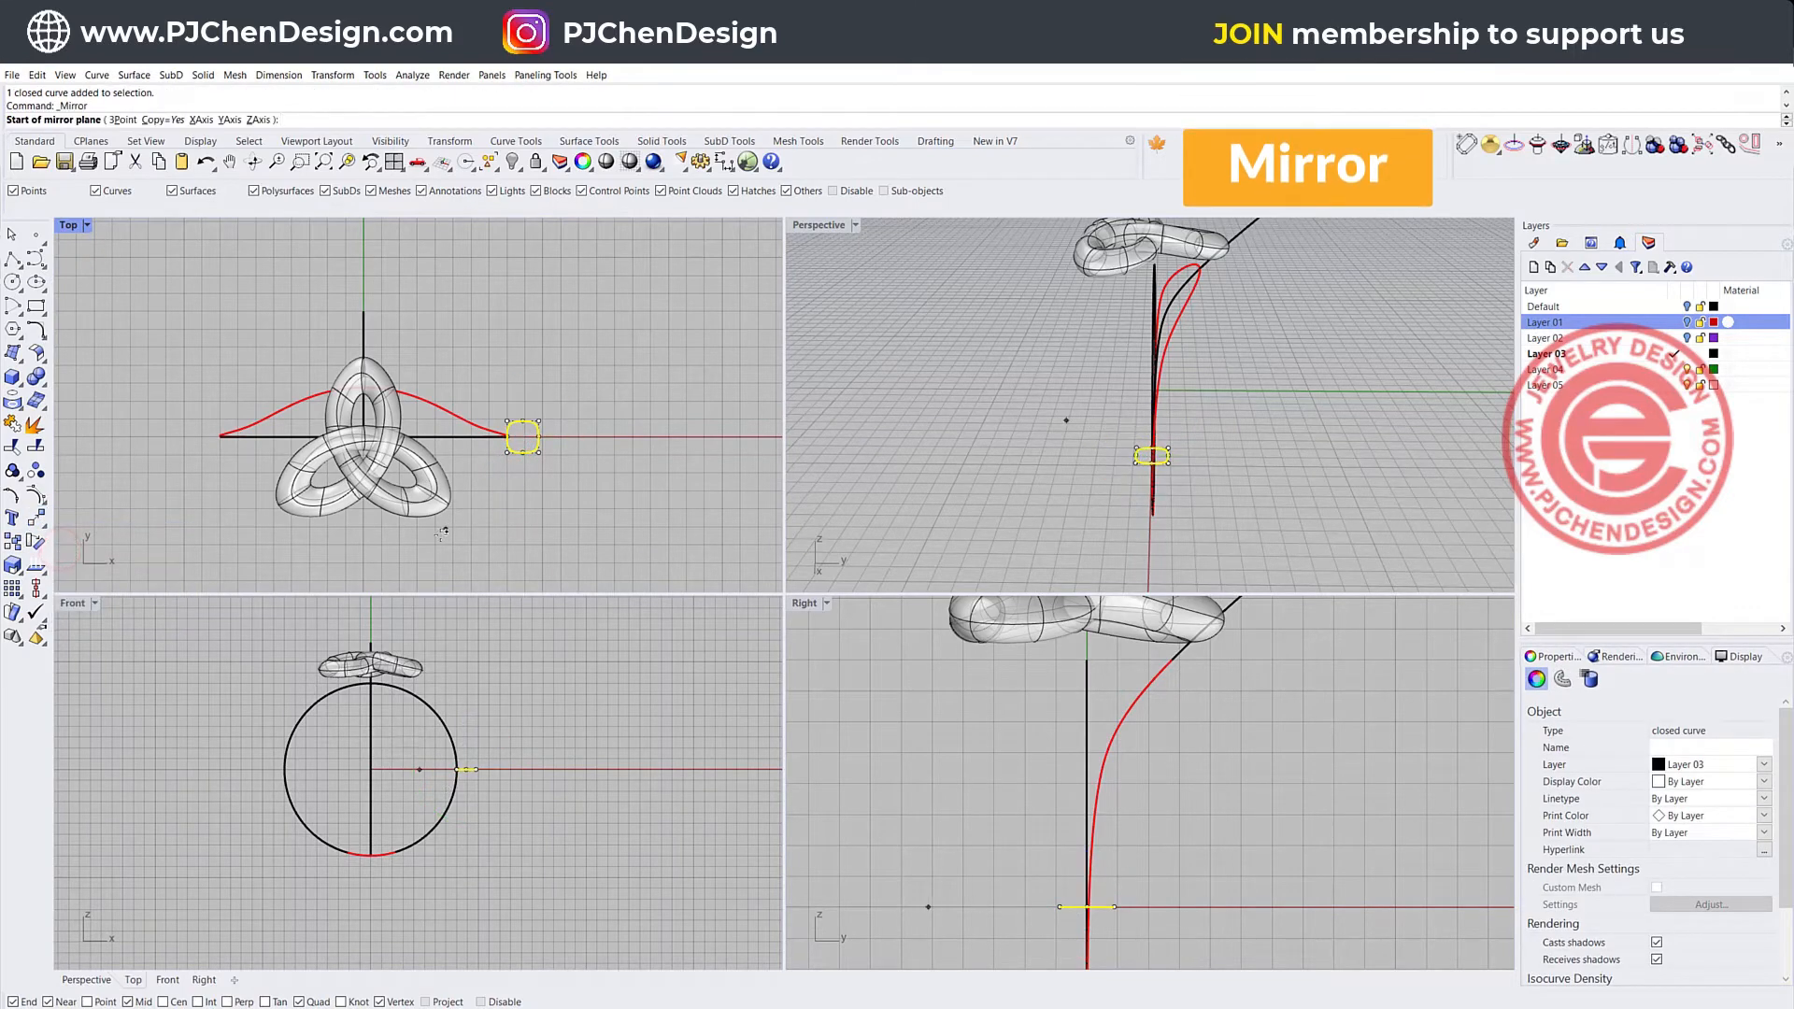
{"action": "type", "text": "0"}
{"action": "key", "text": "Return"}
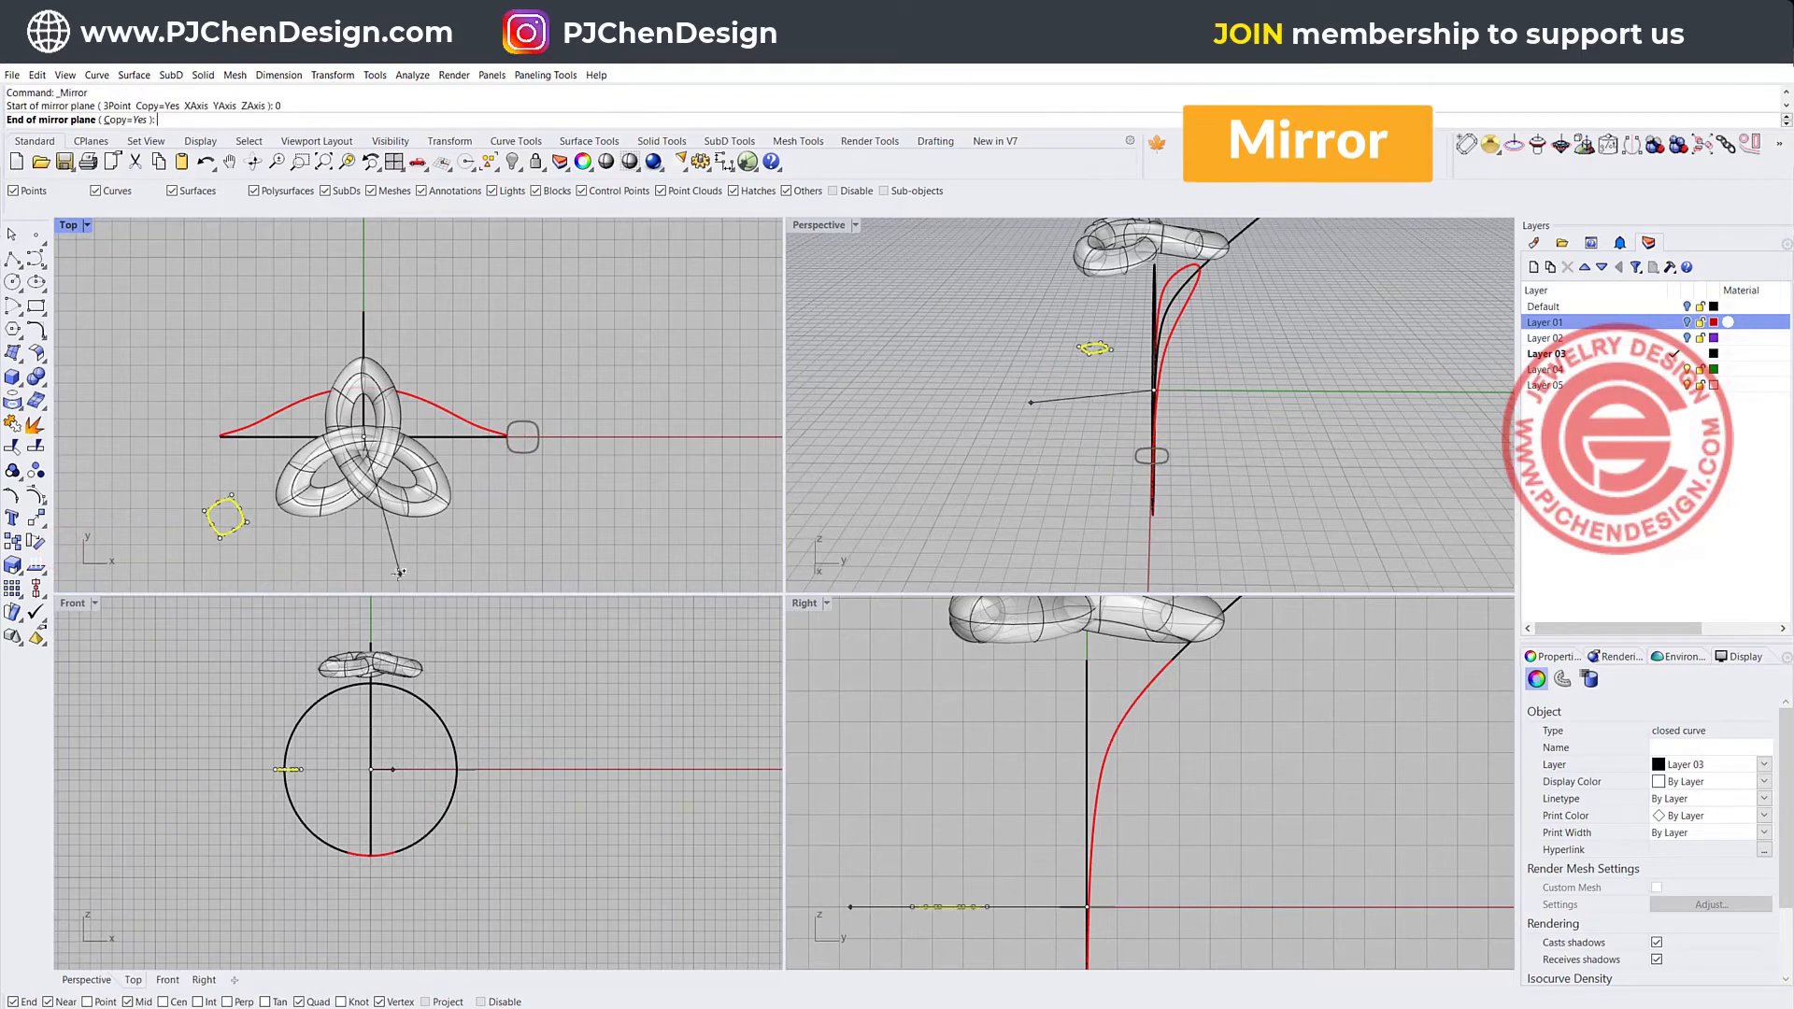
{"action": "left_click", "coordinate": [397, 577]}
{"action": "left_click", "coordinate": [619, 564]}
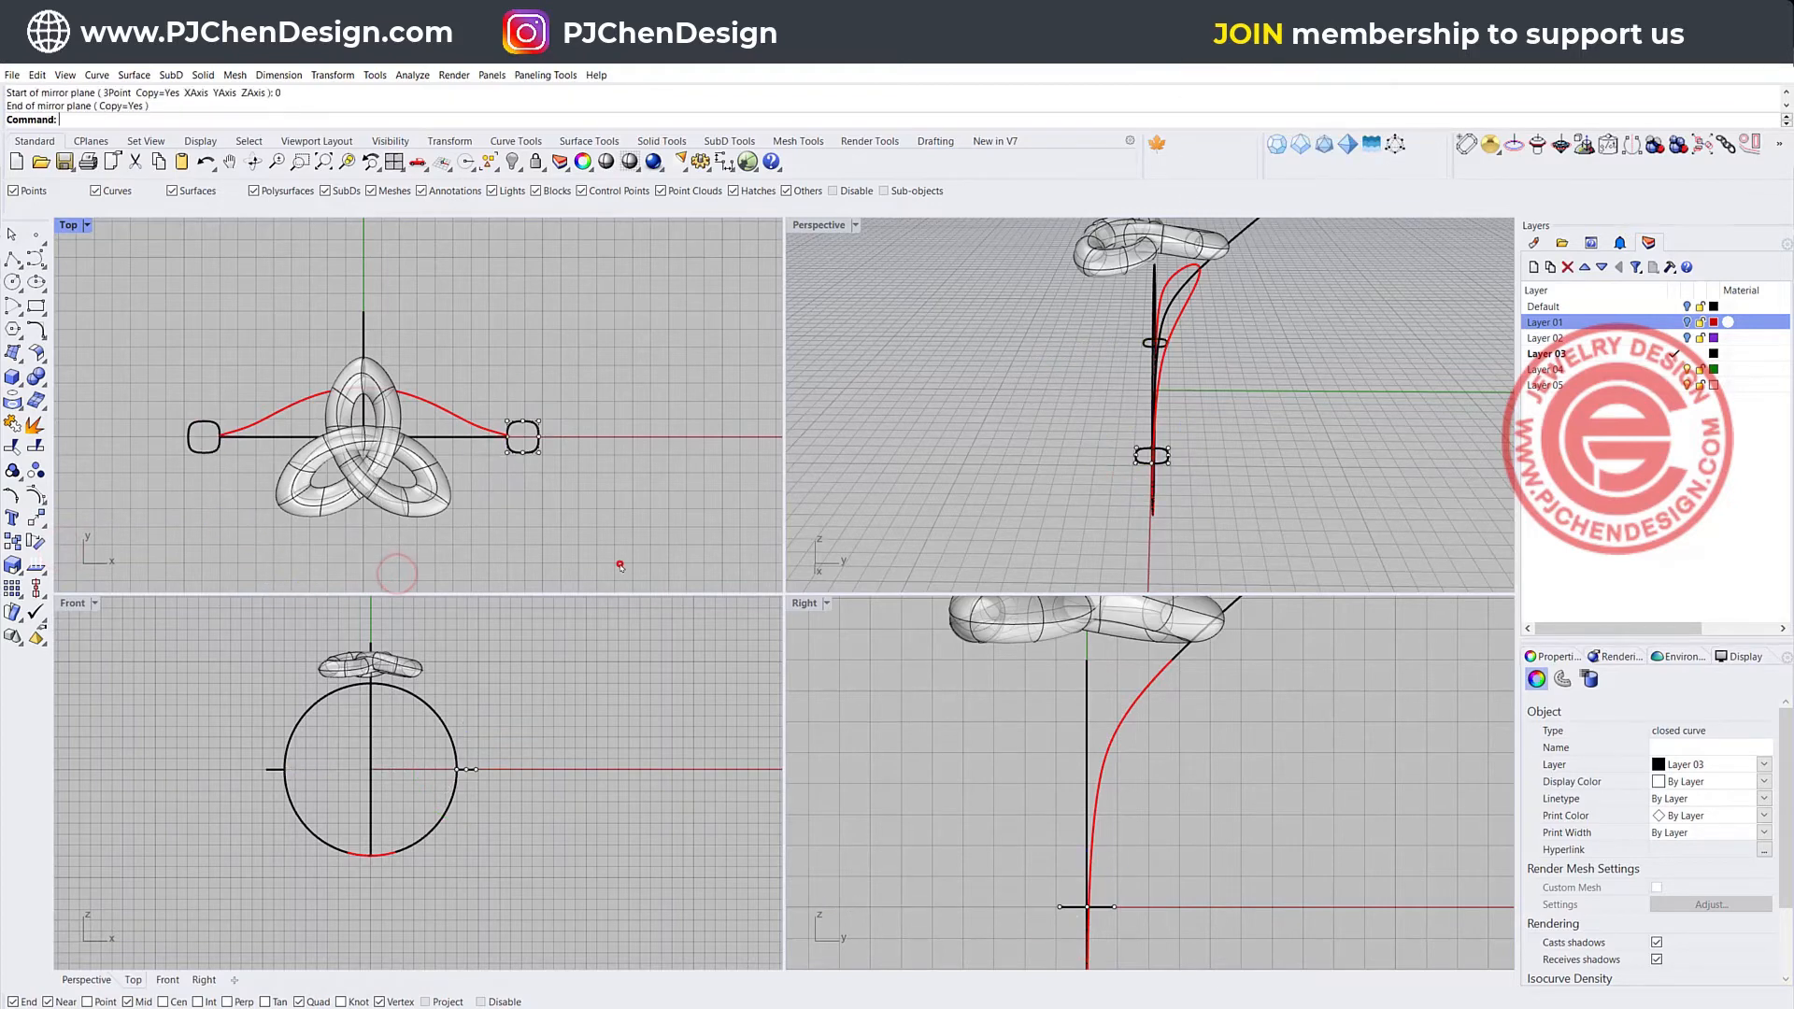
- Rotate a copy of the side profile 90 degrees about the origin in the Front view, up to the top of the finger circle
{"action": "right_click_drag", "start_coordinate": [1243, 477], "coordinate": [1062, 336]}
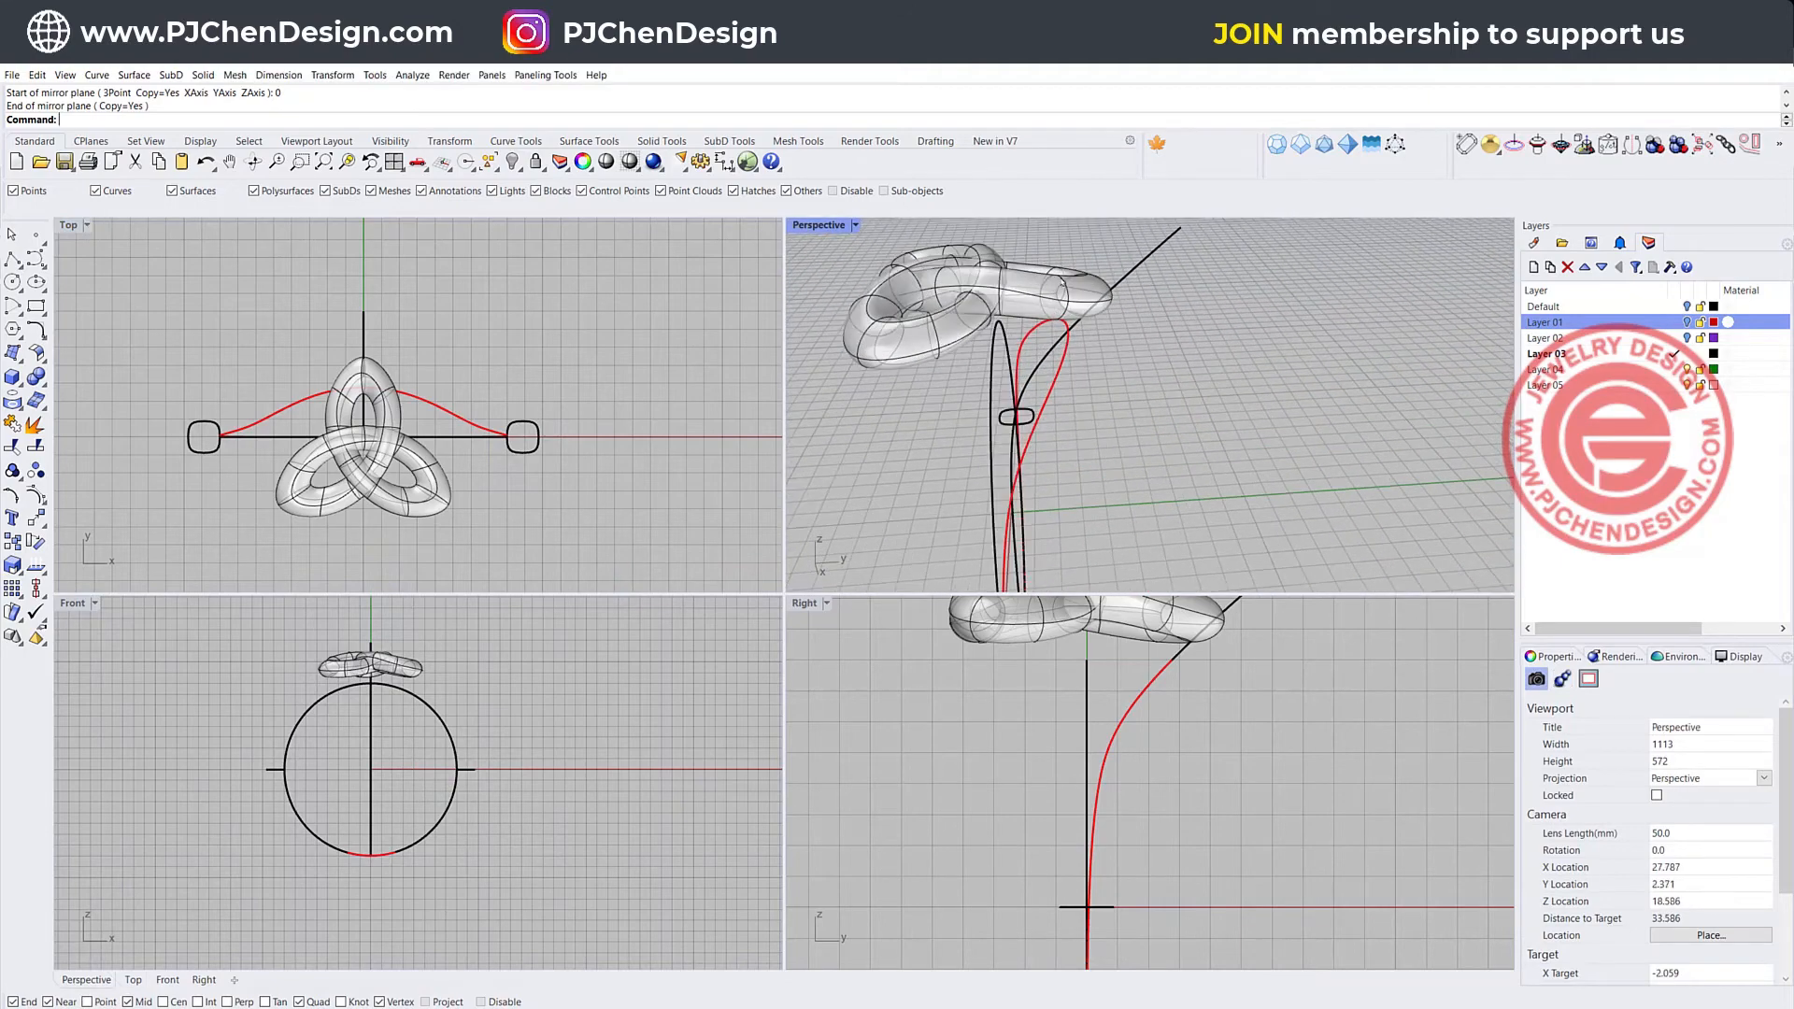
{"action": "left_click", "coordinate": [522, 455]}
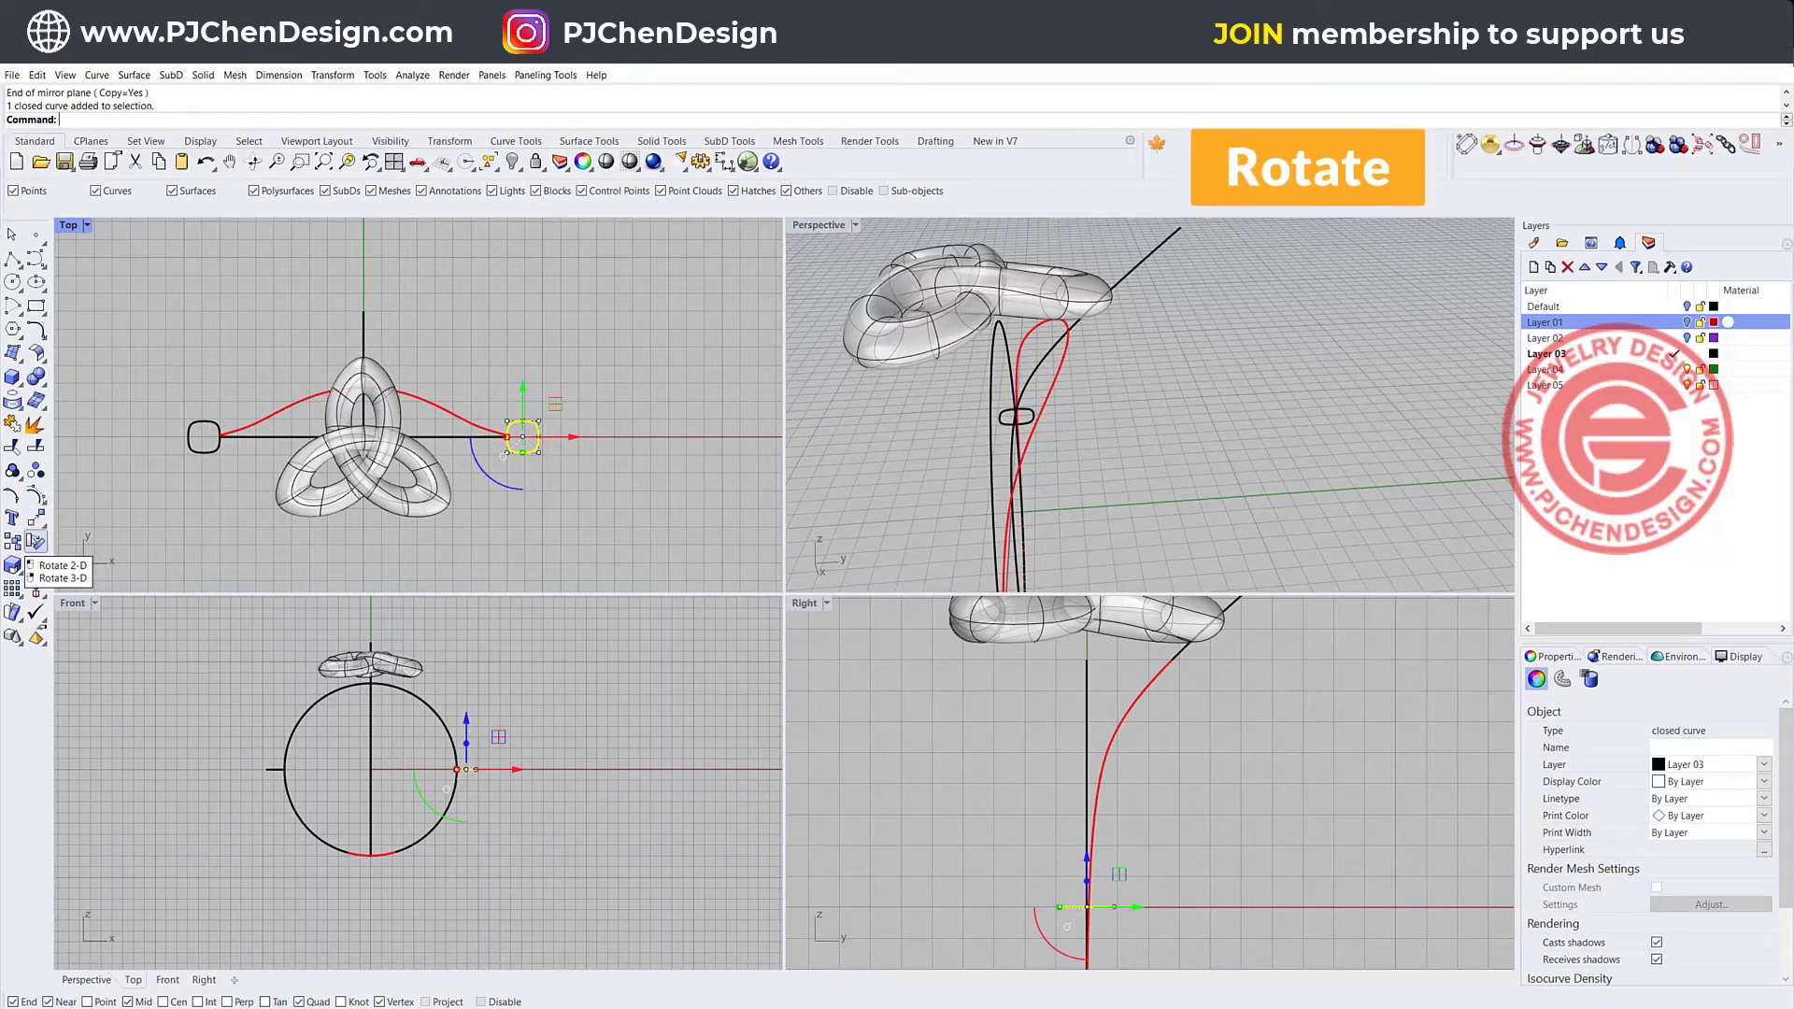
{"action": "left_click", "coordinate": [36, 543]}
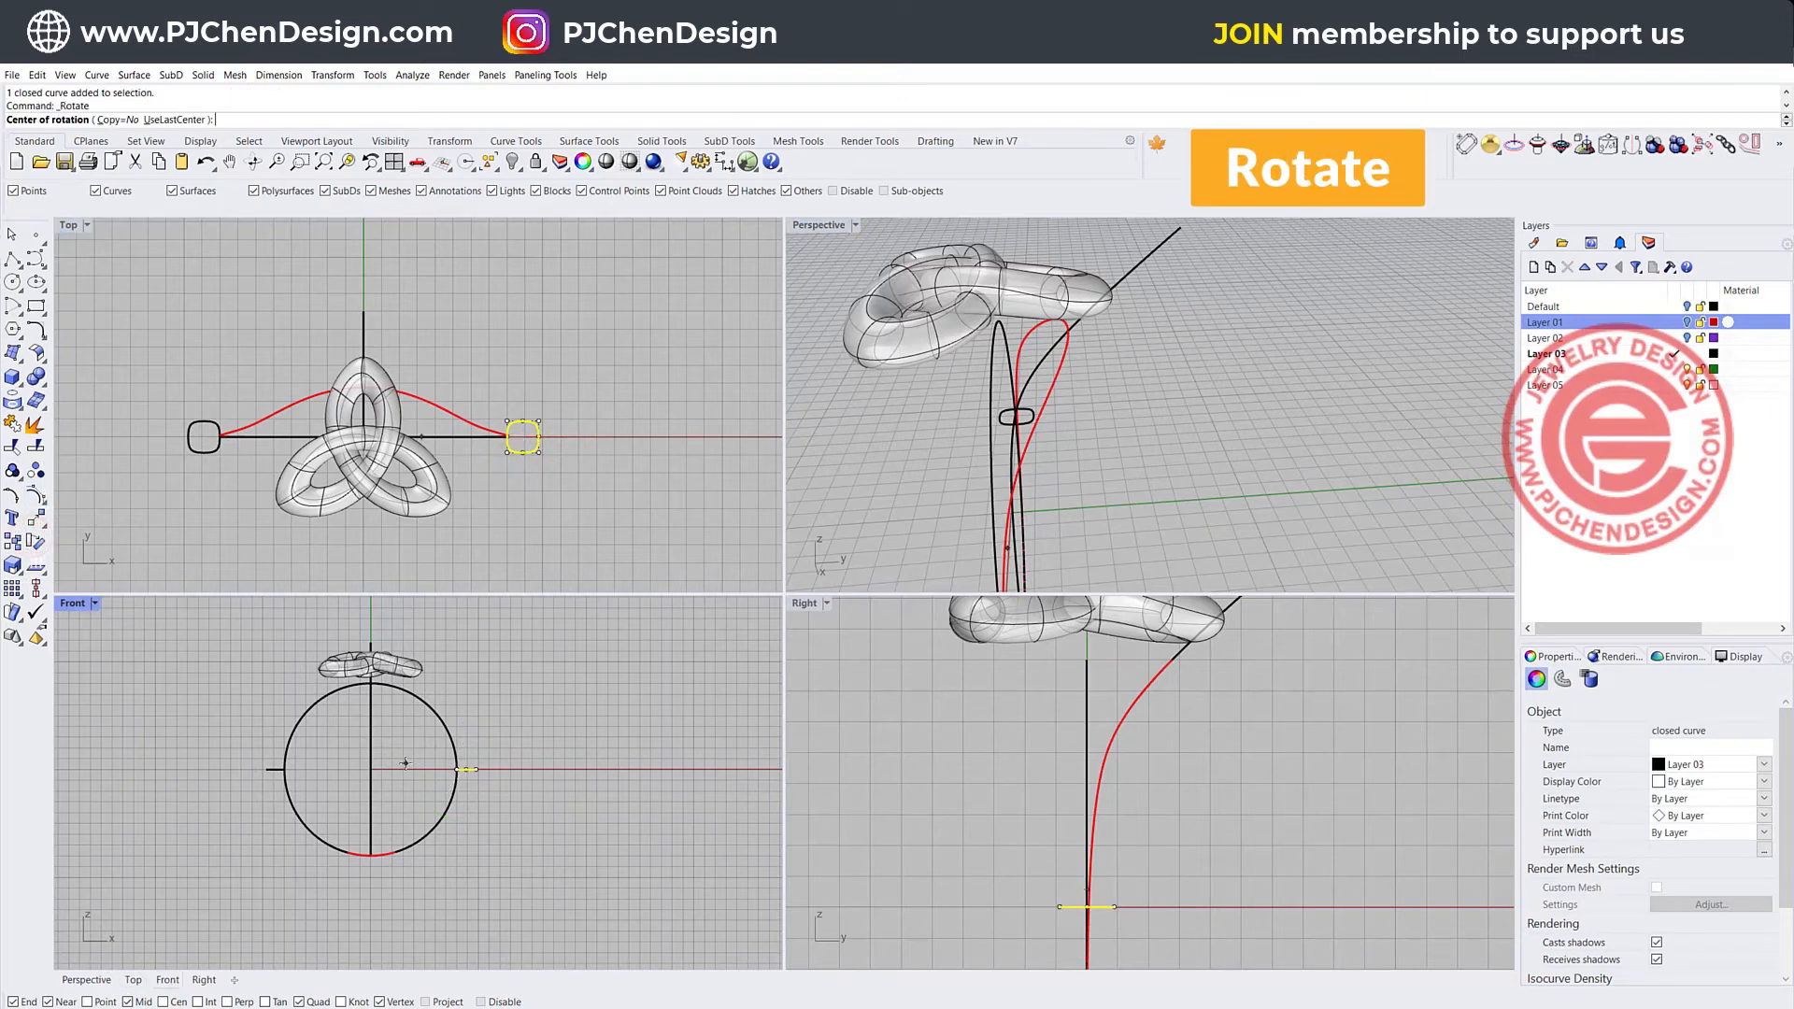
{"action": "type", "text": "0"}
{"action": "key", "text": "Return"}
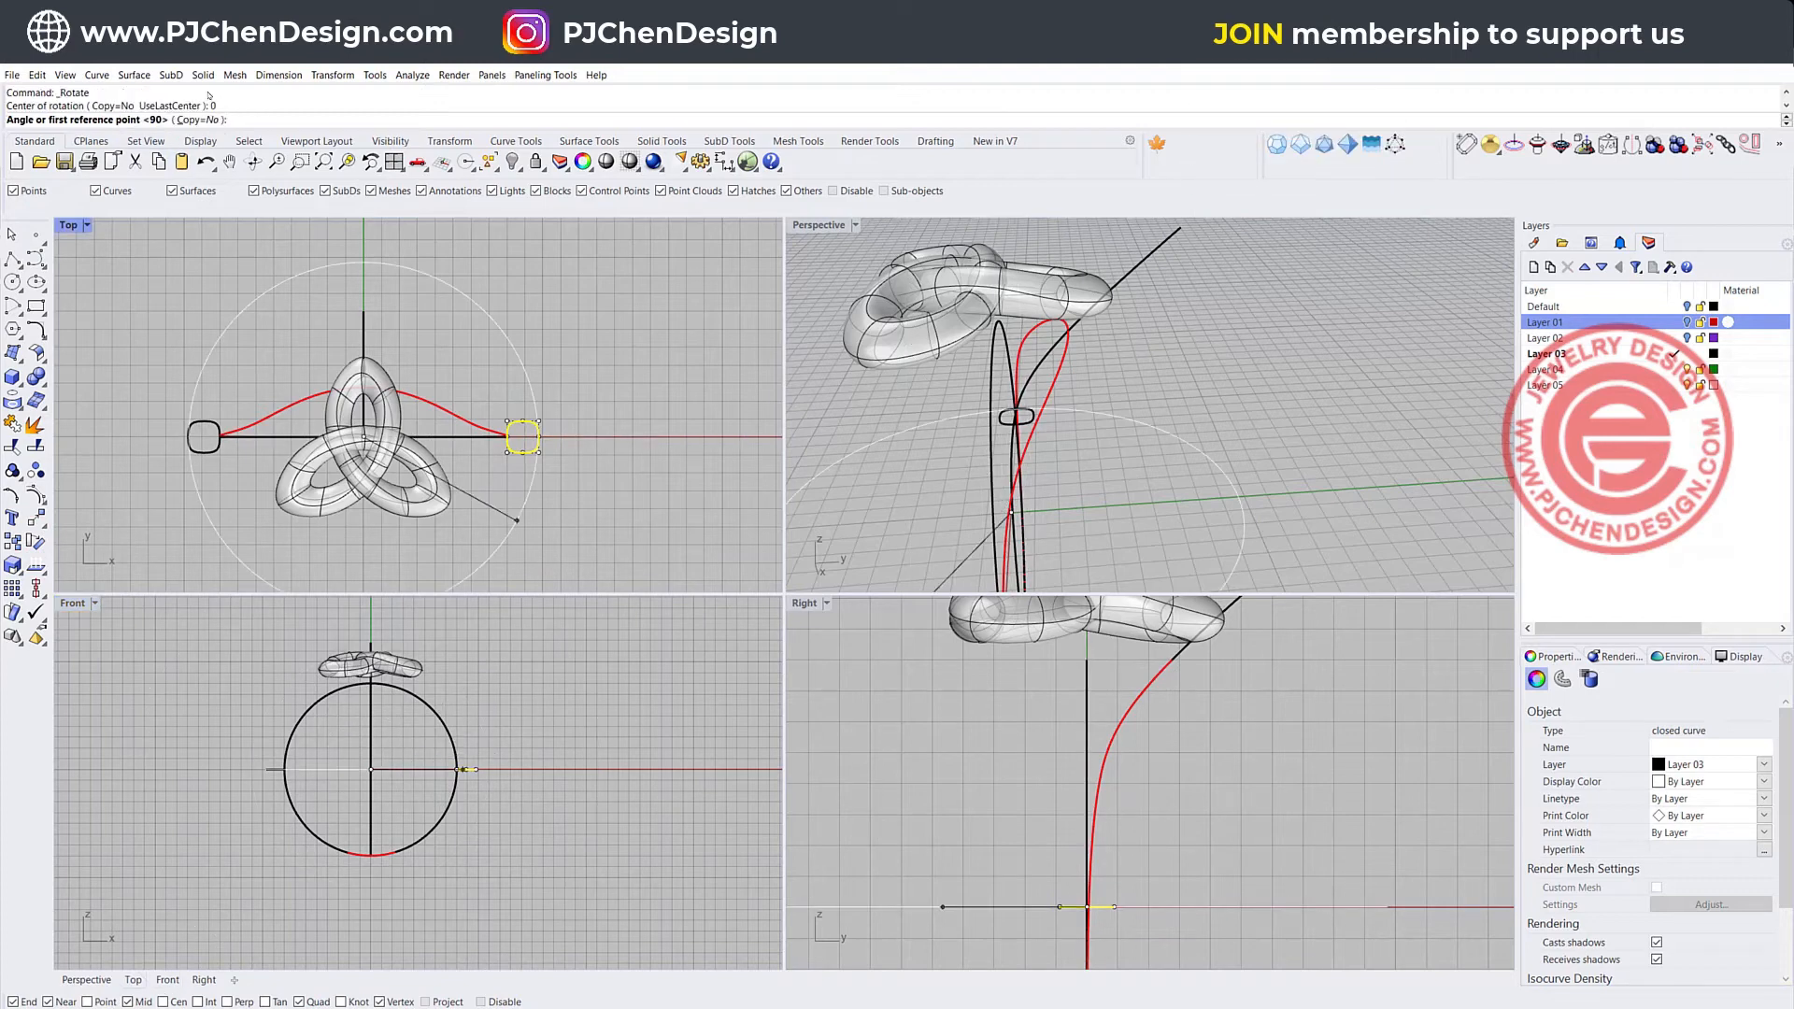
{"action": "left_click", "coordinate": [210, 119]}
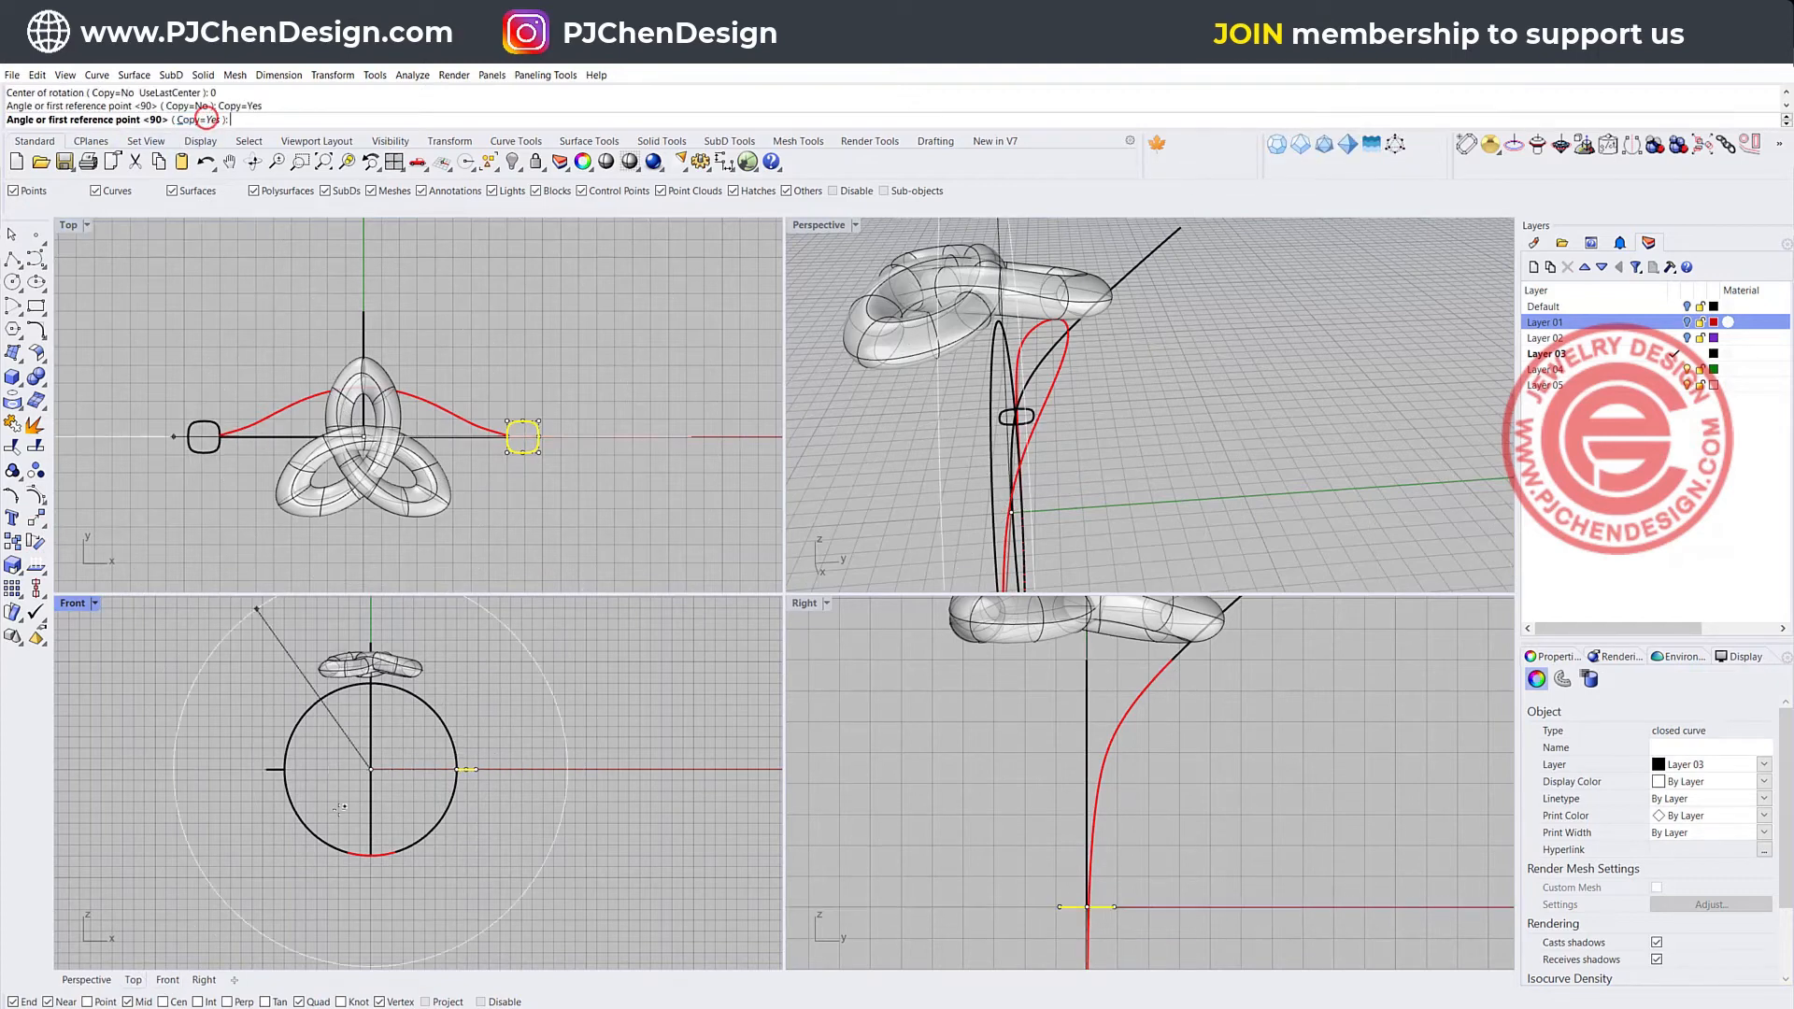
{"action": "left_click", "coordinate": [529, 770]}
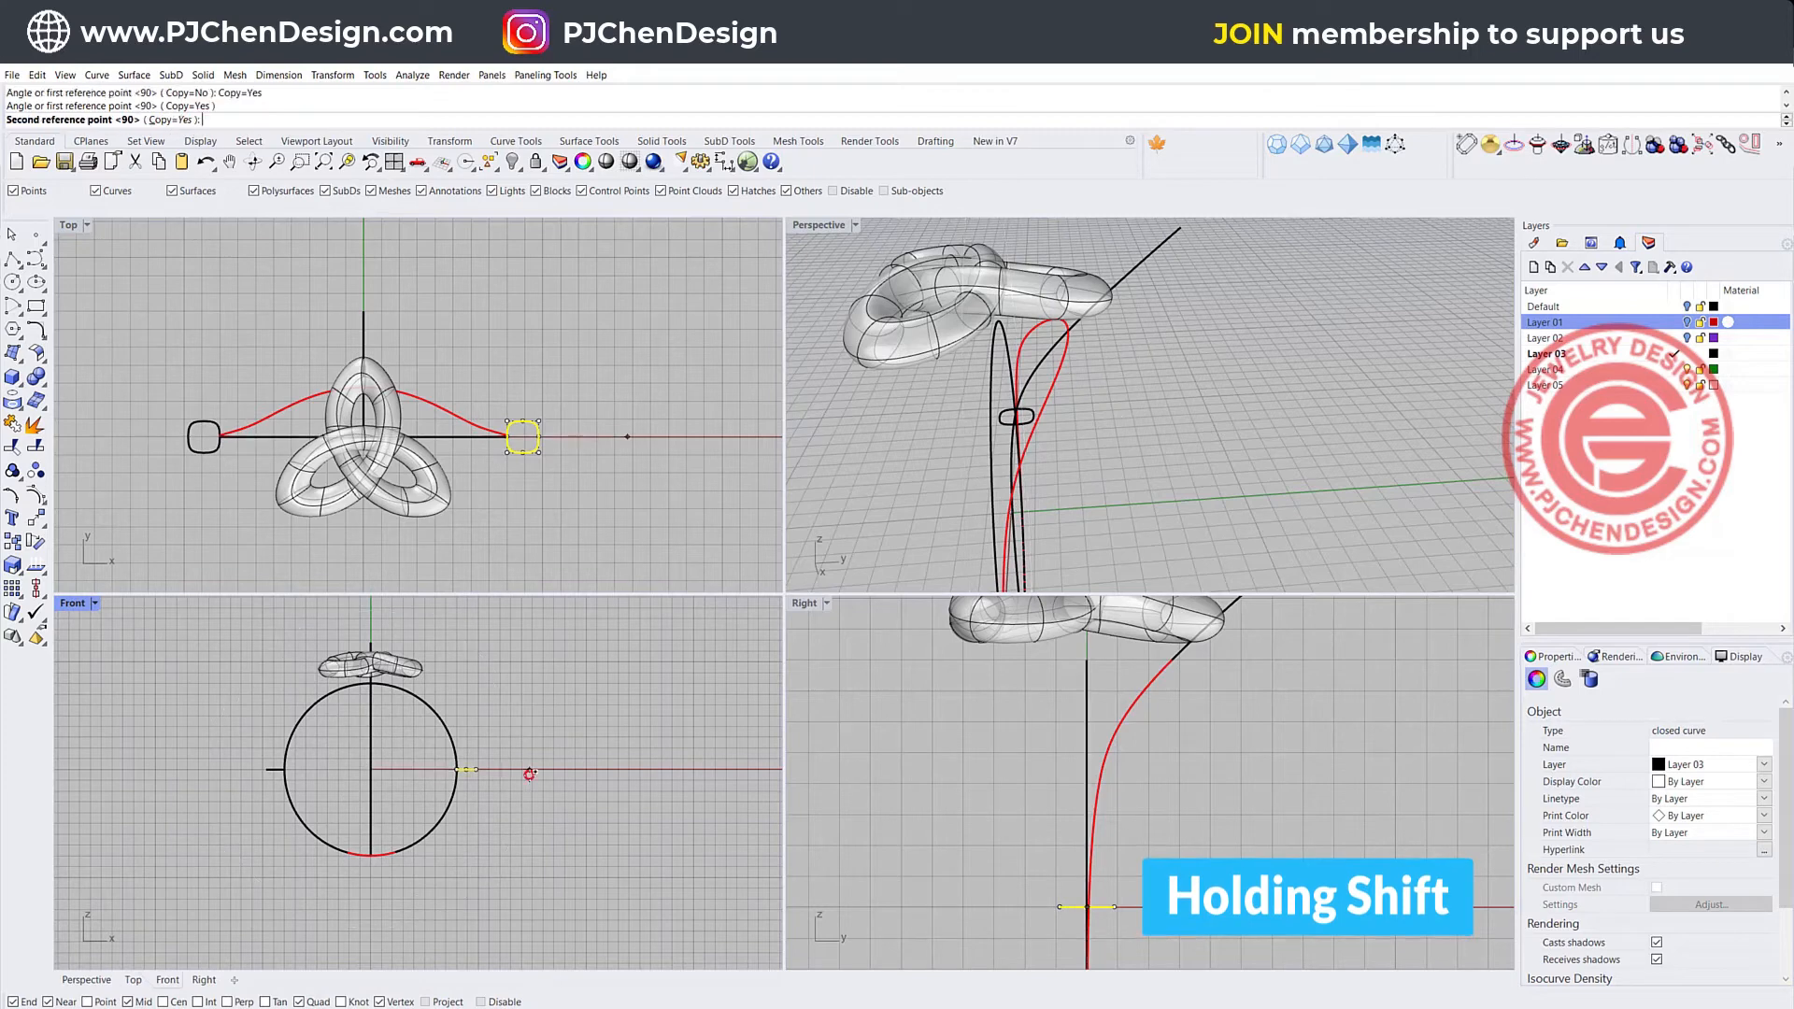
{"action": "left_click", "coordinate": [370, 624], "text": "shift"}
{"action": "key", "text": "Return"}
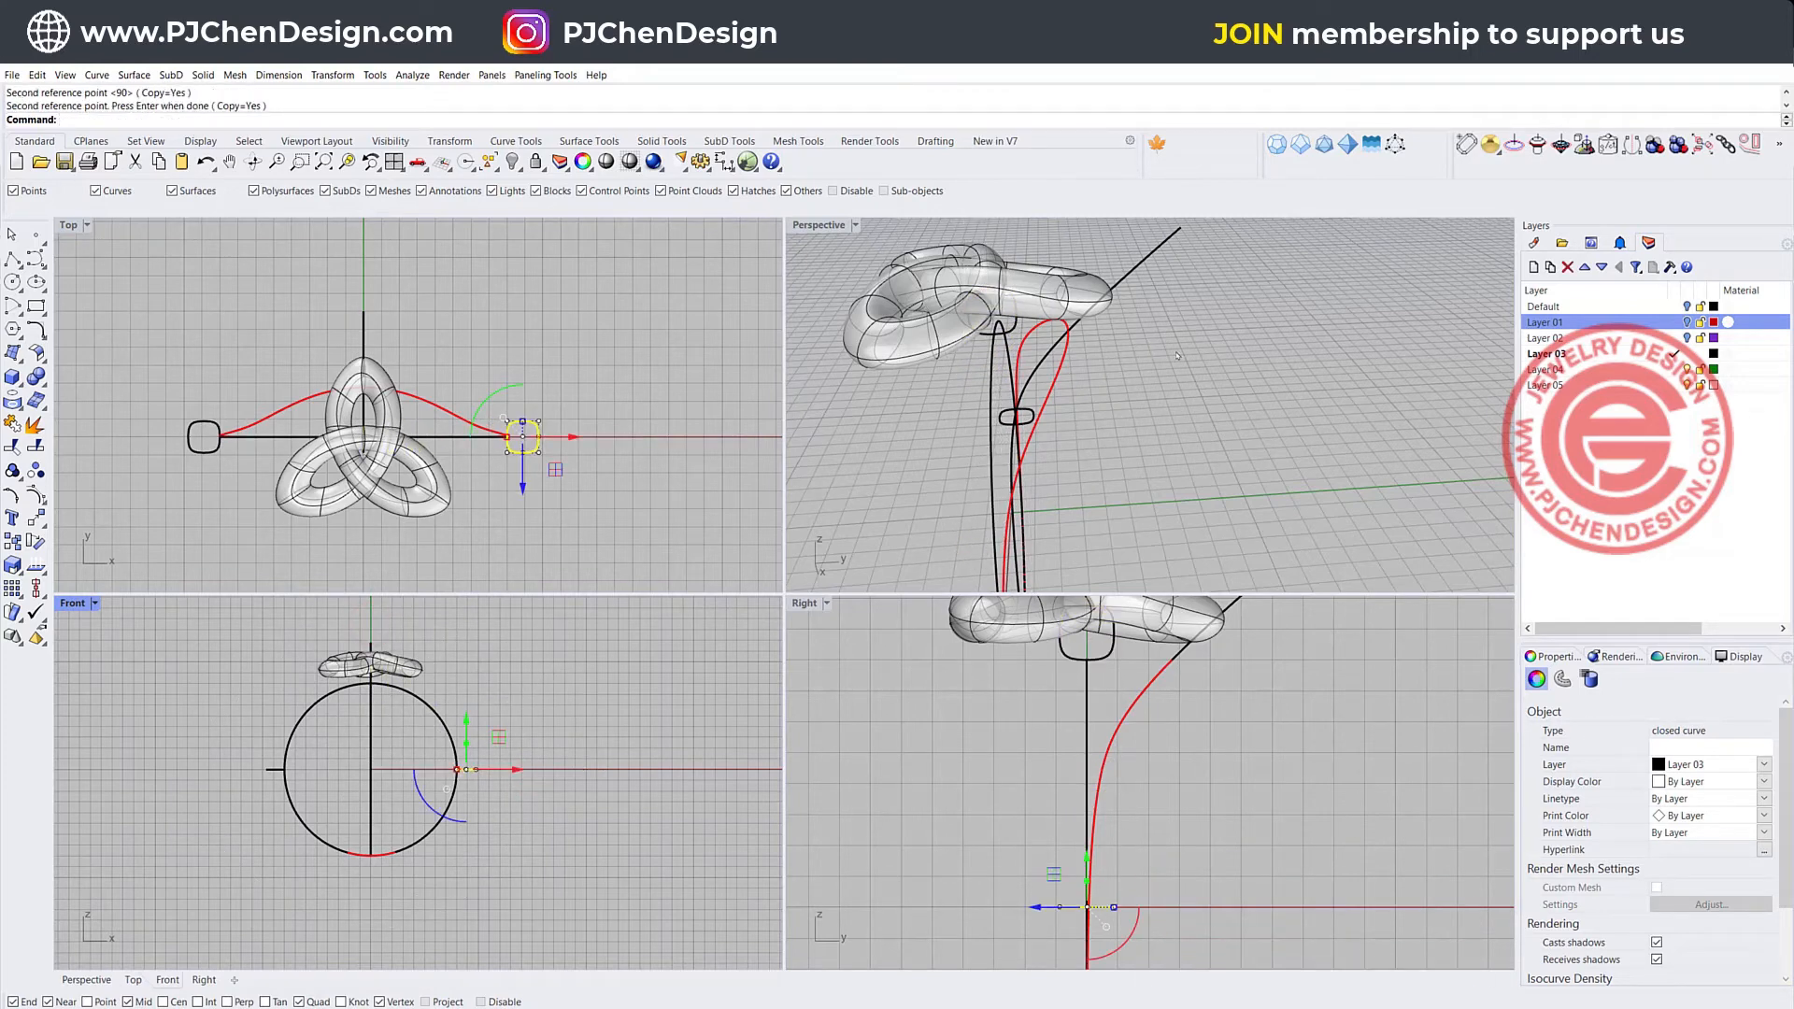
- Move the top profile along Y onto the shank curve's peak and narrow its width in the Right view
{"action": "left_click", "coordinate": [1176, 353]}
{"action": "left_click", "coordinate": [1011, 327]}
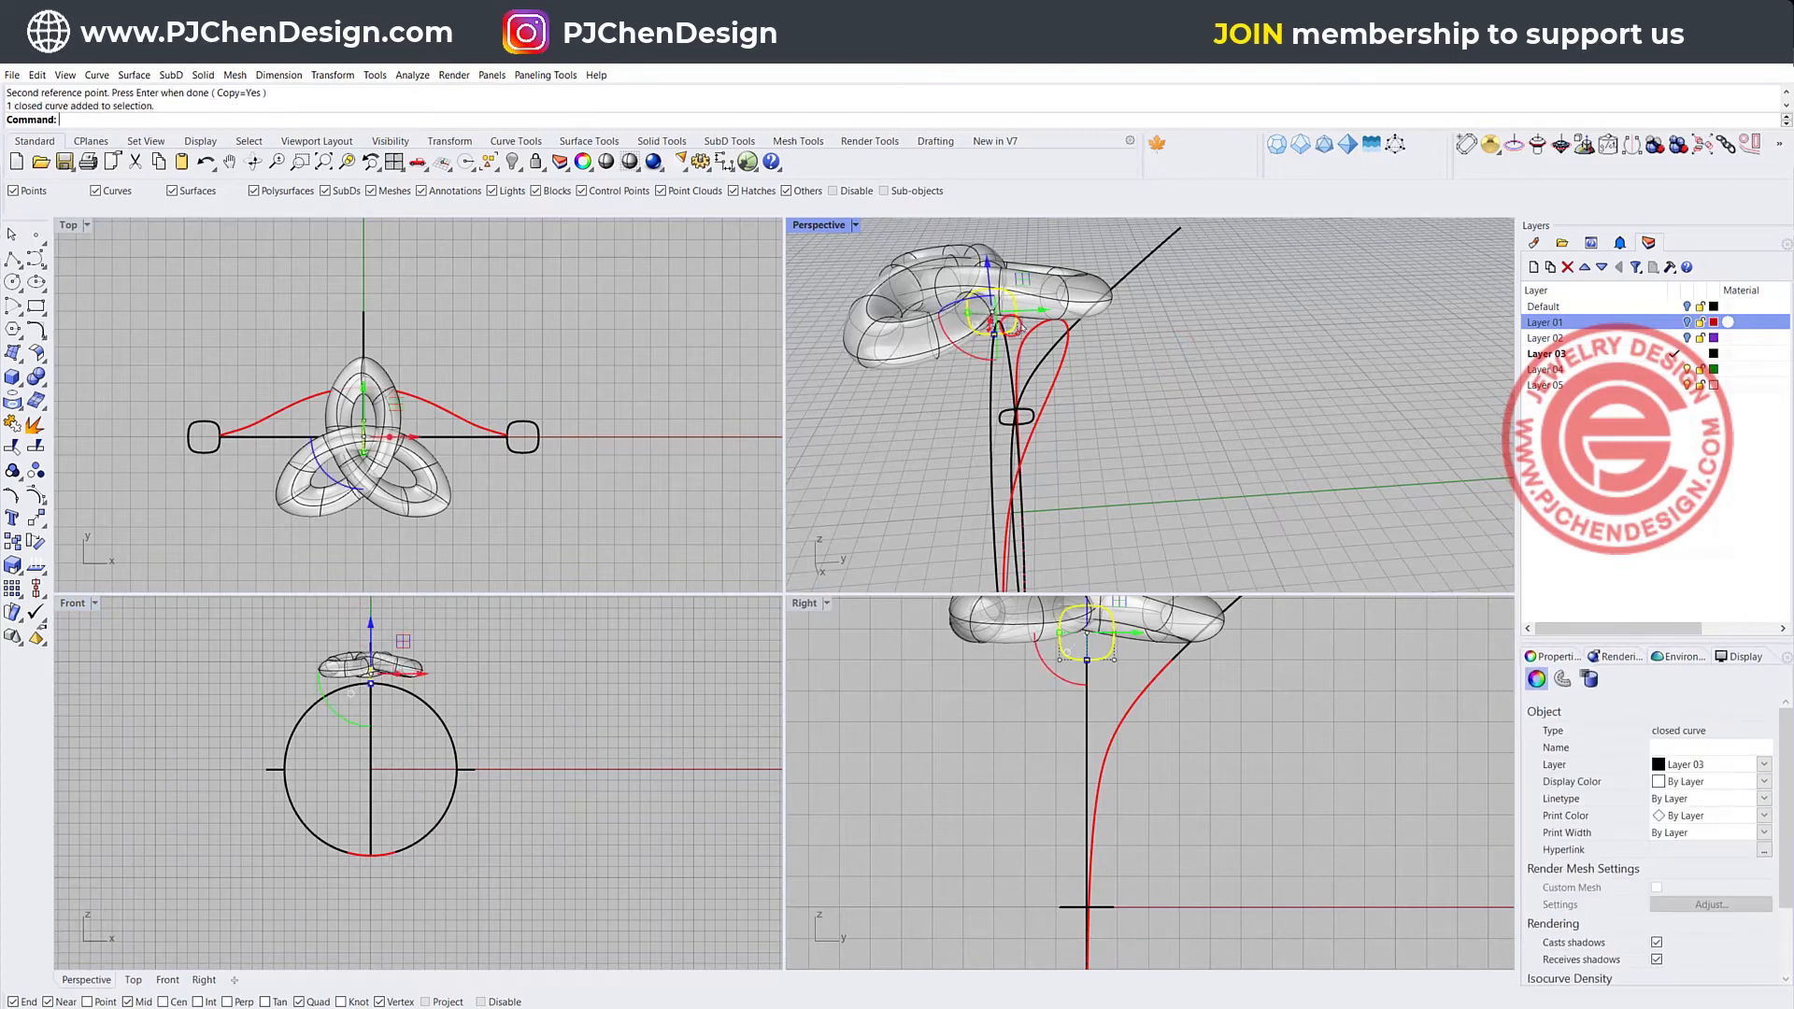
{"action": "scroll", "coordinate": [1013, 334], "scroll_direction": "up", "scroll_amount": 3}
{"action": "scroll", "coordinate": [365, 389], "scroll_direction": "up", "scroll_amount": 1}
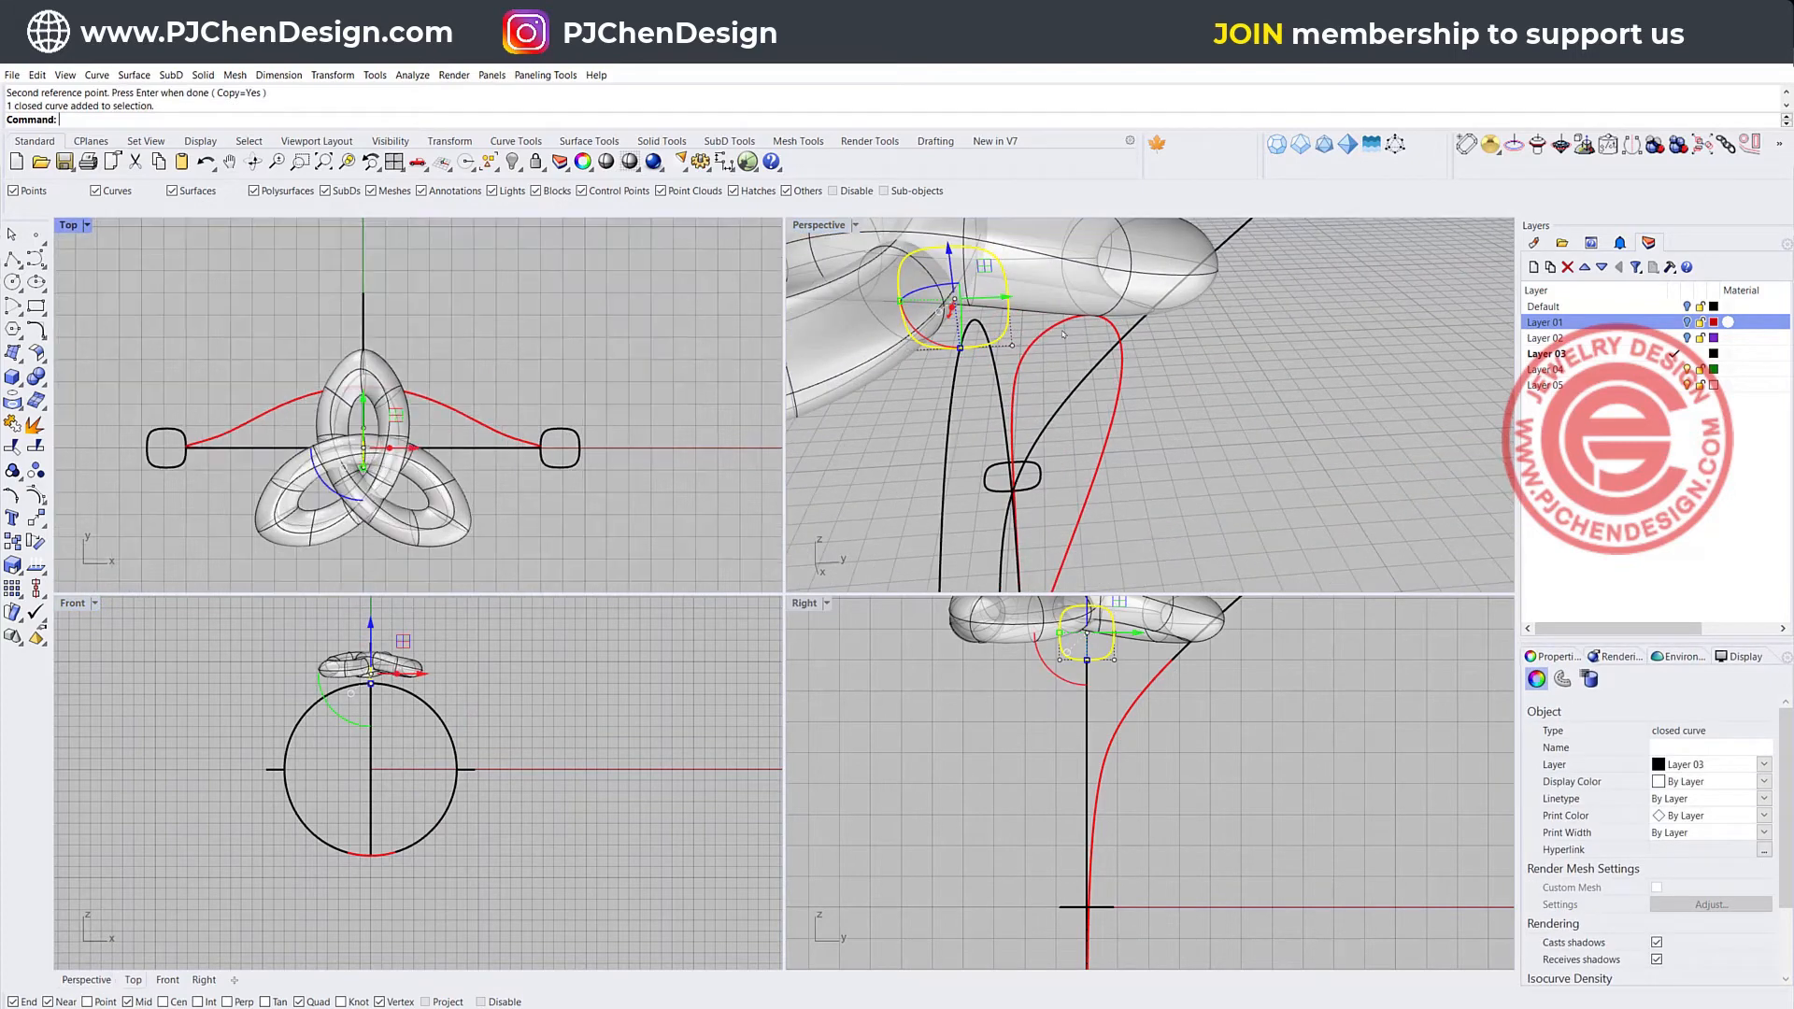
{"action": "left_click_drag", "start_coordinate": [999, 299], "coordinate": [1167, 292]}
{"action": "scroll", "coordinate": [1167, 707], "scroll_direction": "up", "scroll_amount": 4}
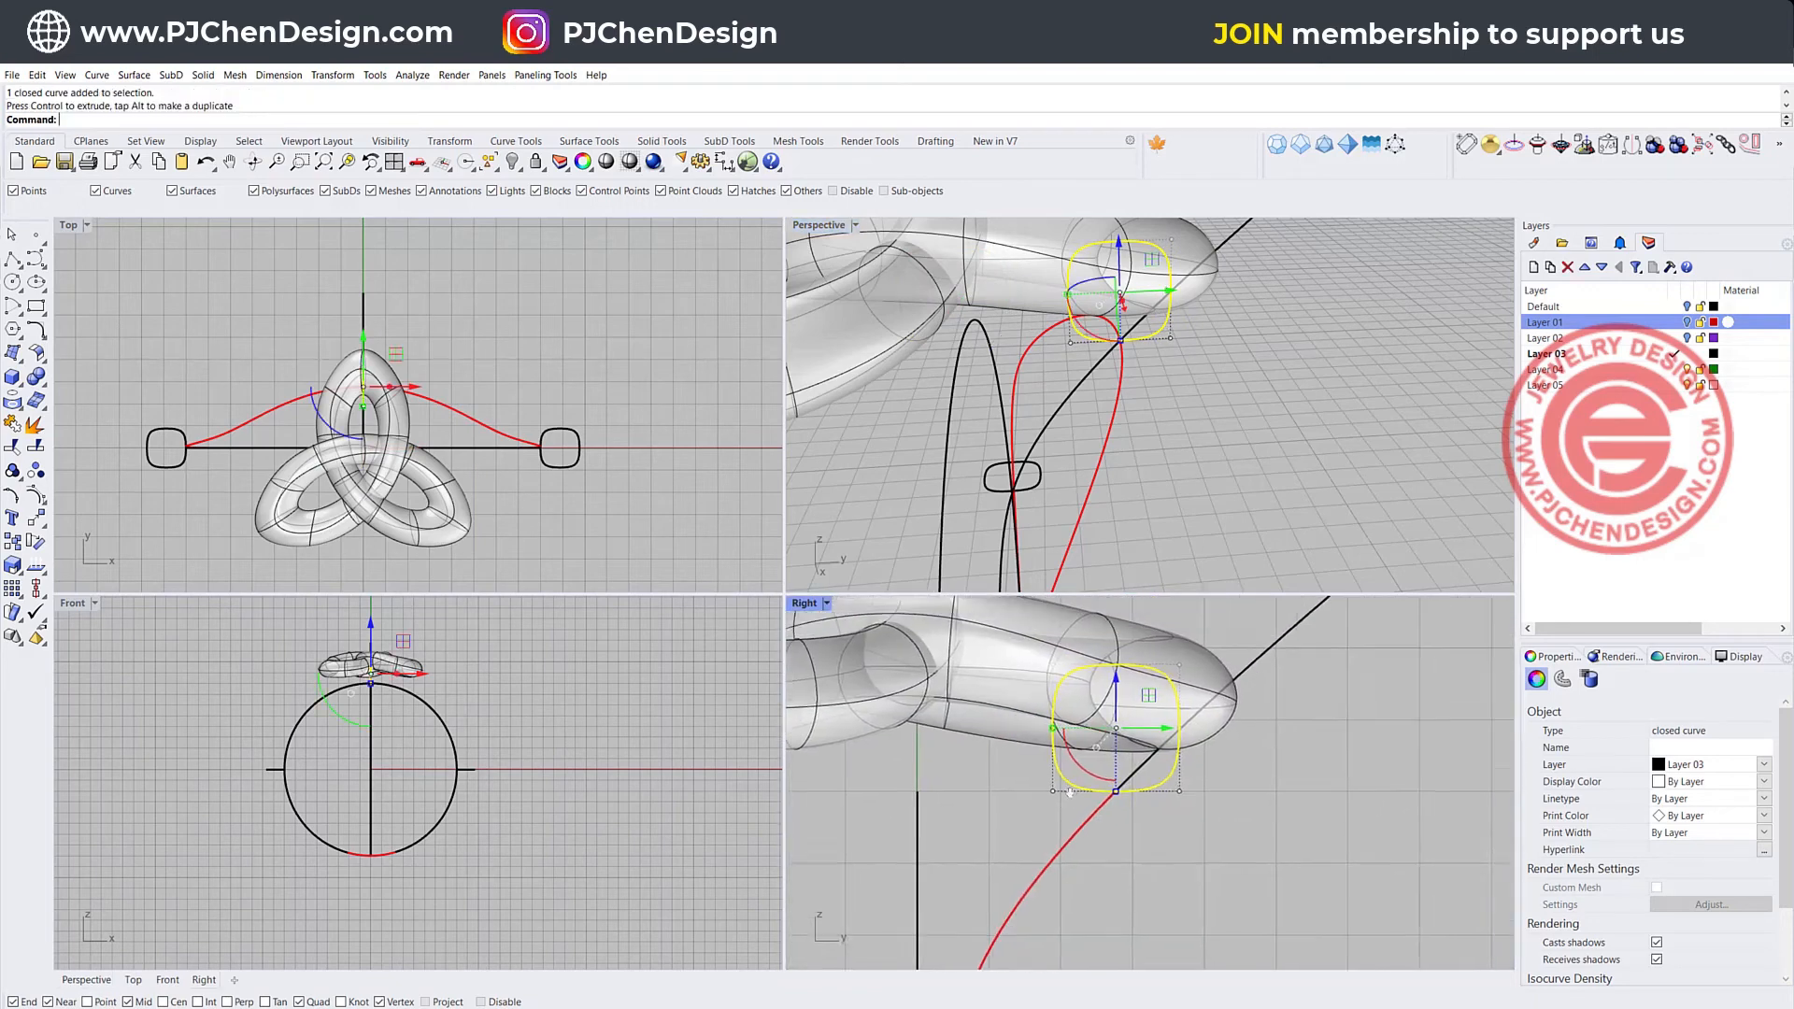
{"action": "left_click_drag", "start_coordinate": [1031, 744], "coordinate": [1058, 741]}
{"action": "left_click", "coordinate": [1315, 856]}
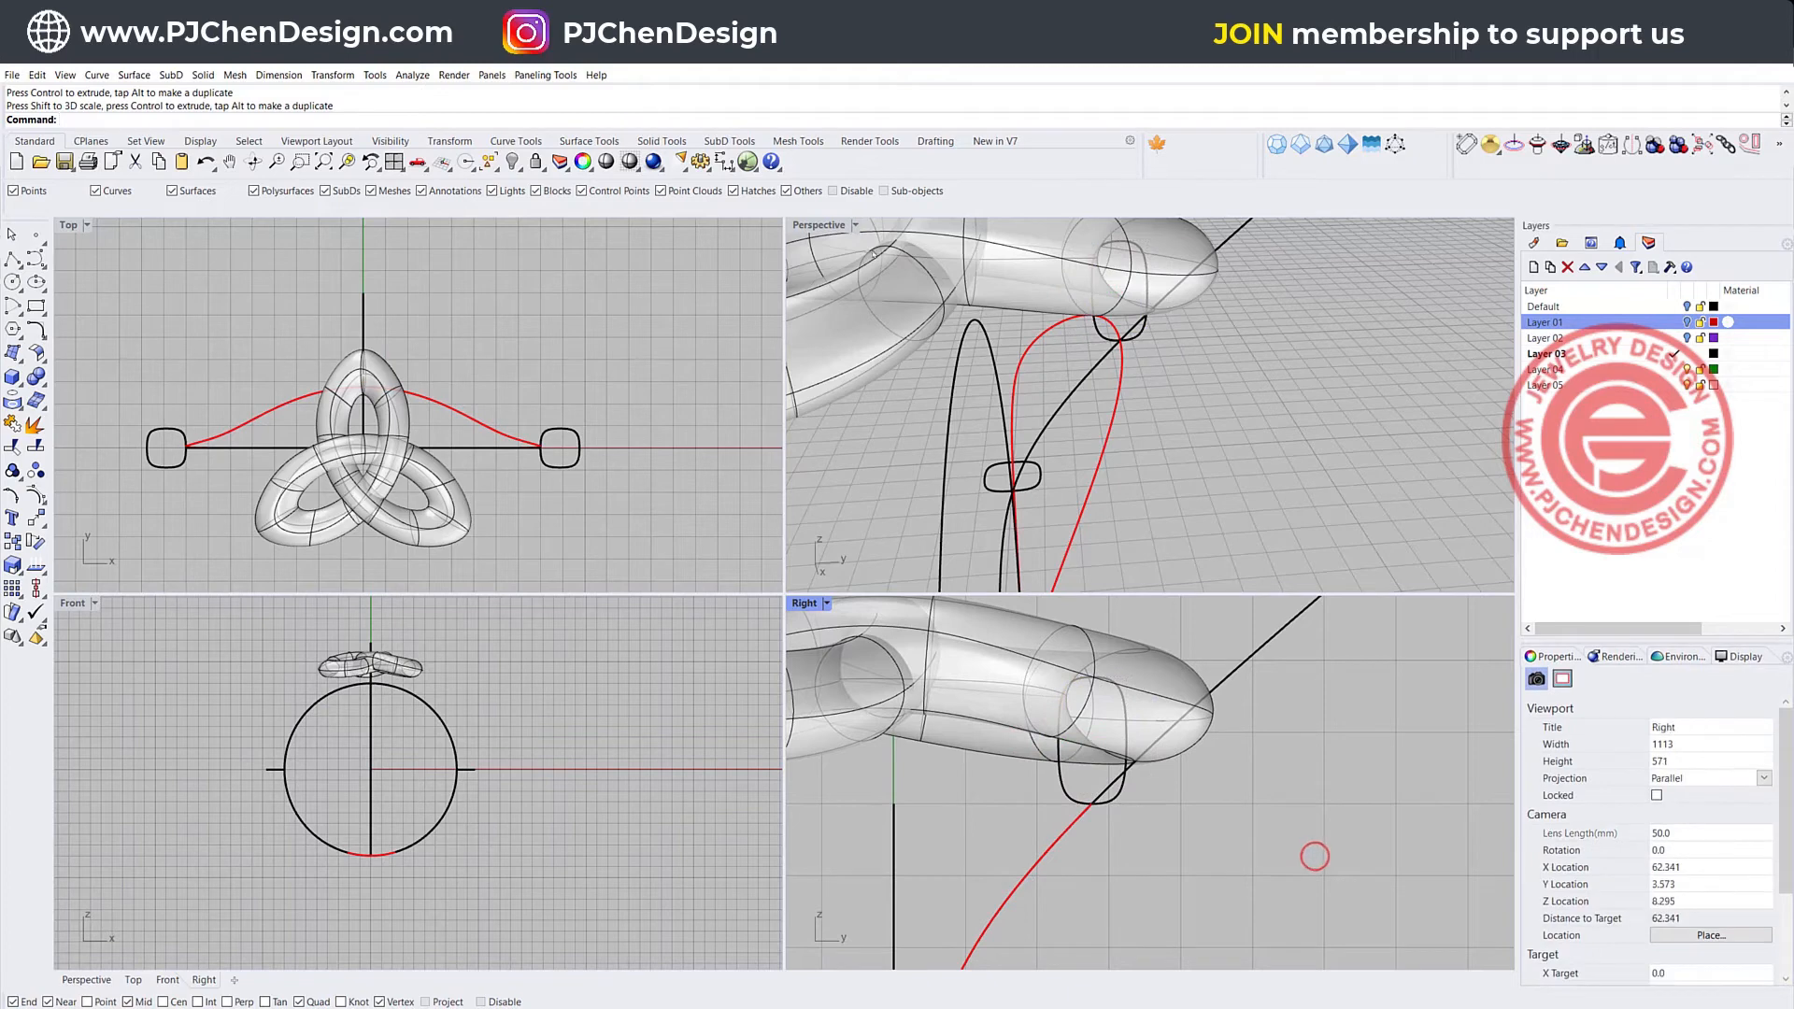
- Shift the narrowed top profile slightly outward along Y beneath the knot's loop in the Right view
{"action": "right_click_drag", "start_coordinate": [1074, 326], "coordinate": [1231, 457]}
{"action": "scroll", "coordinate": [1238, 521], "scroll_direction": "up", "scroll_amount": 4}
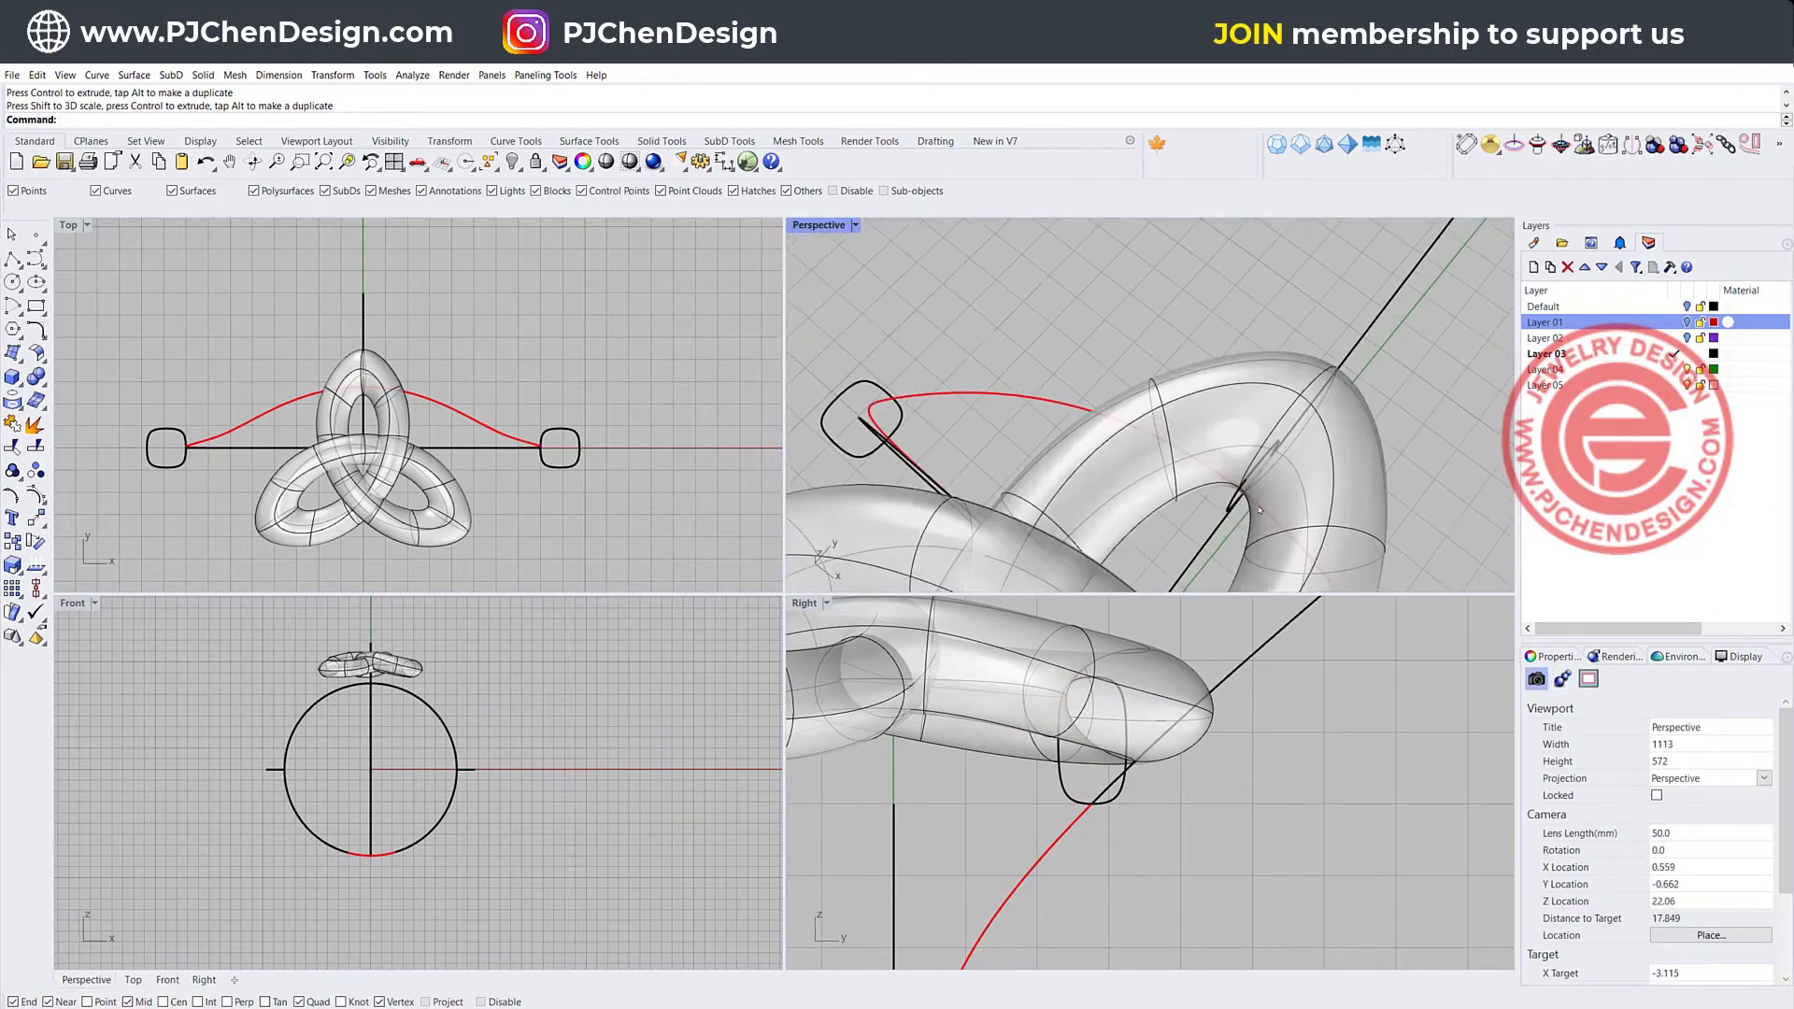
{"action": "left_click", "coordinate": [1123, 796]}
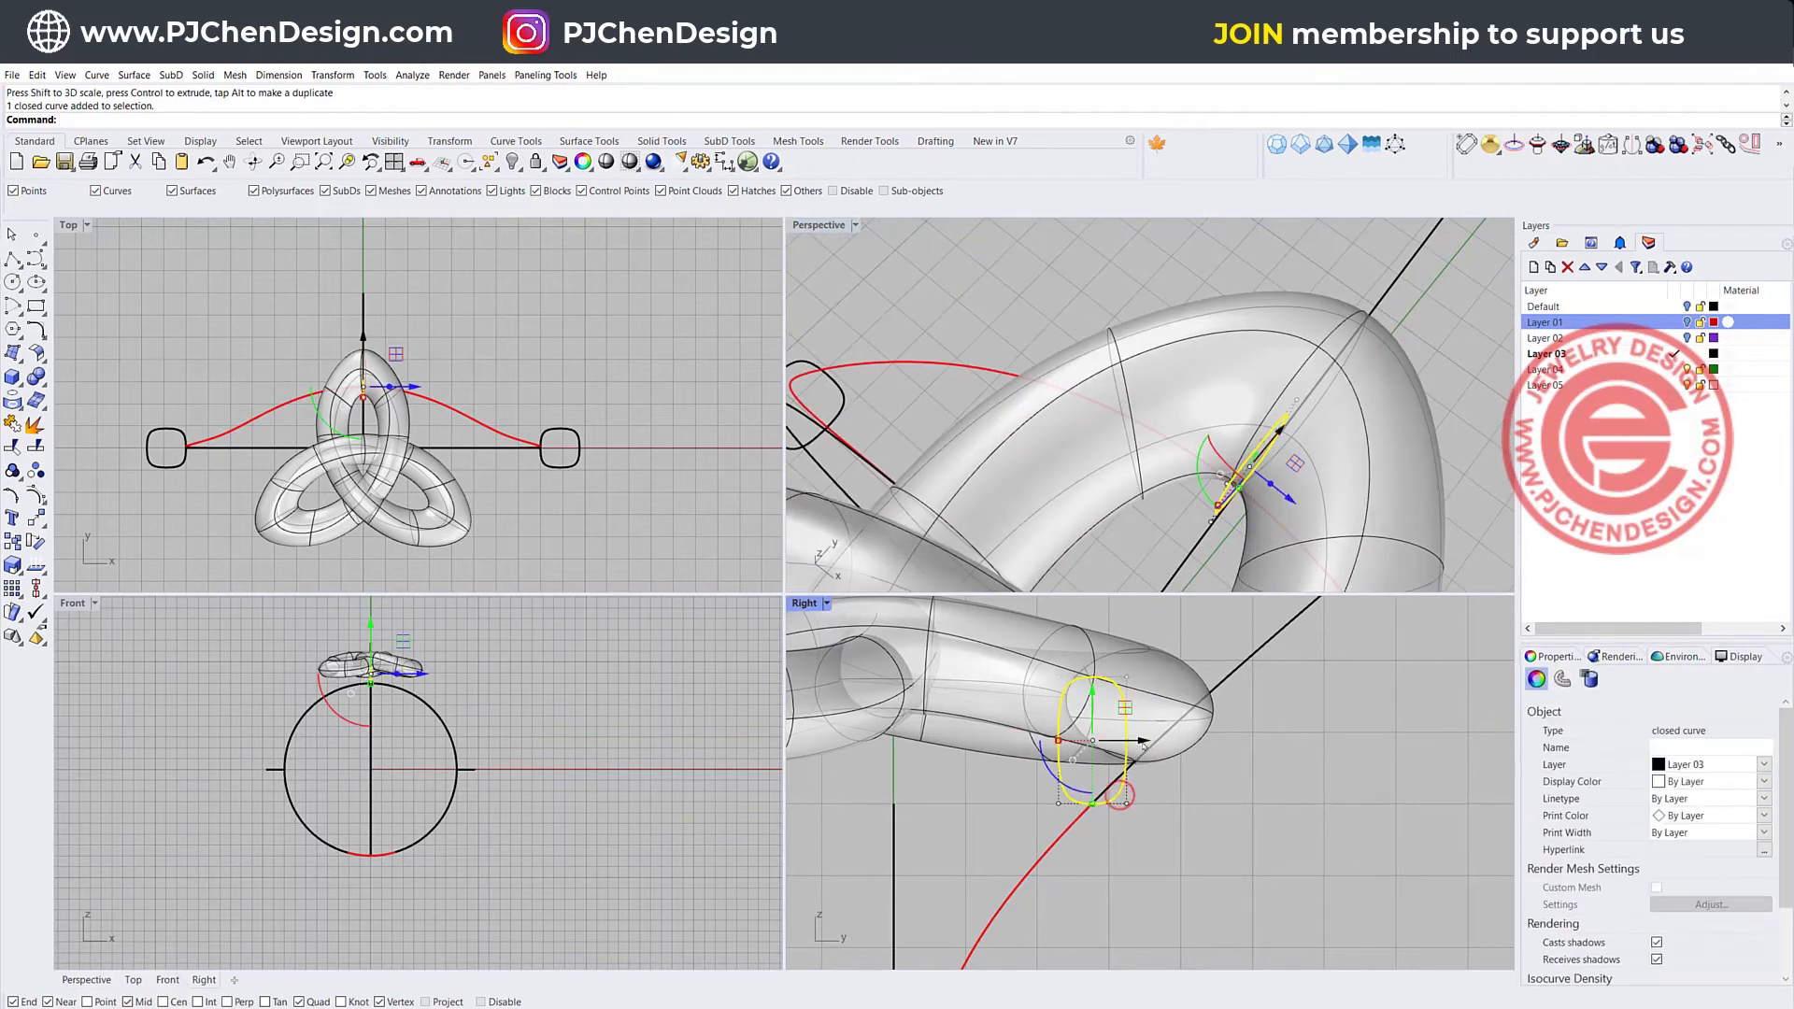
{"action": "left_click", "coordinate": [1035, 237]}
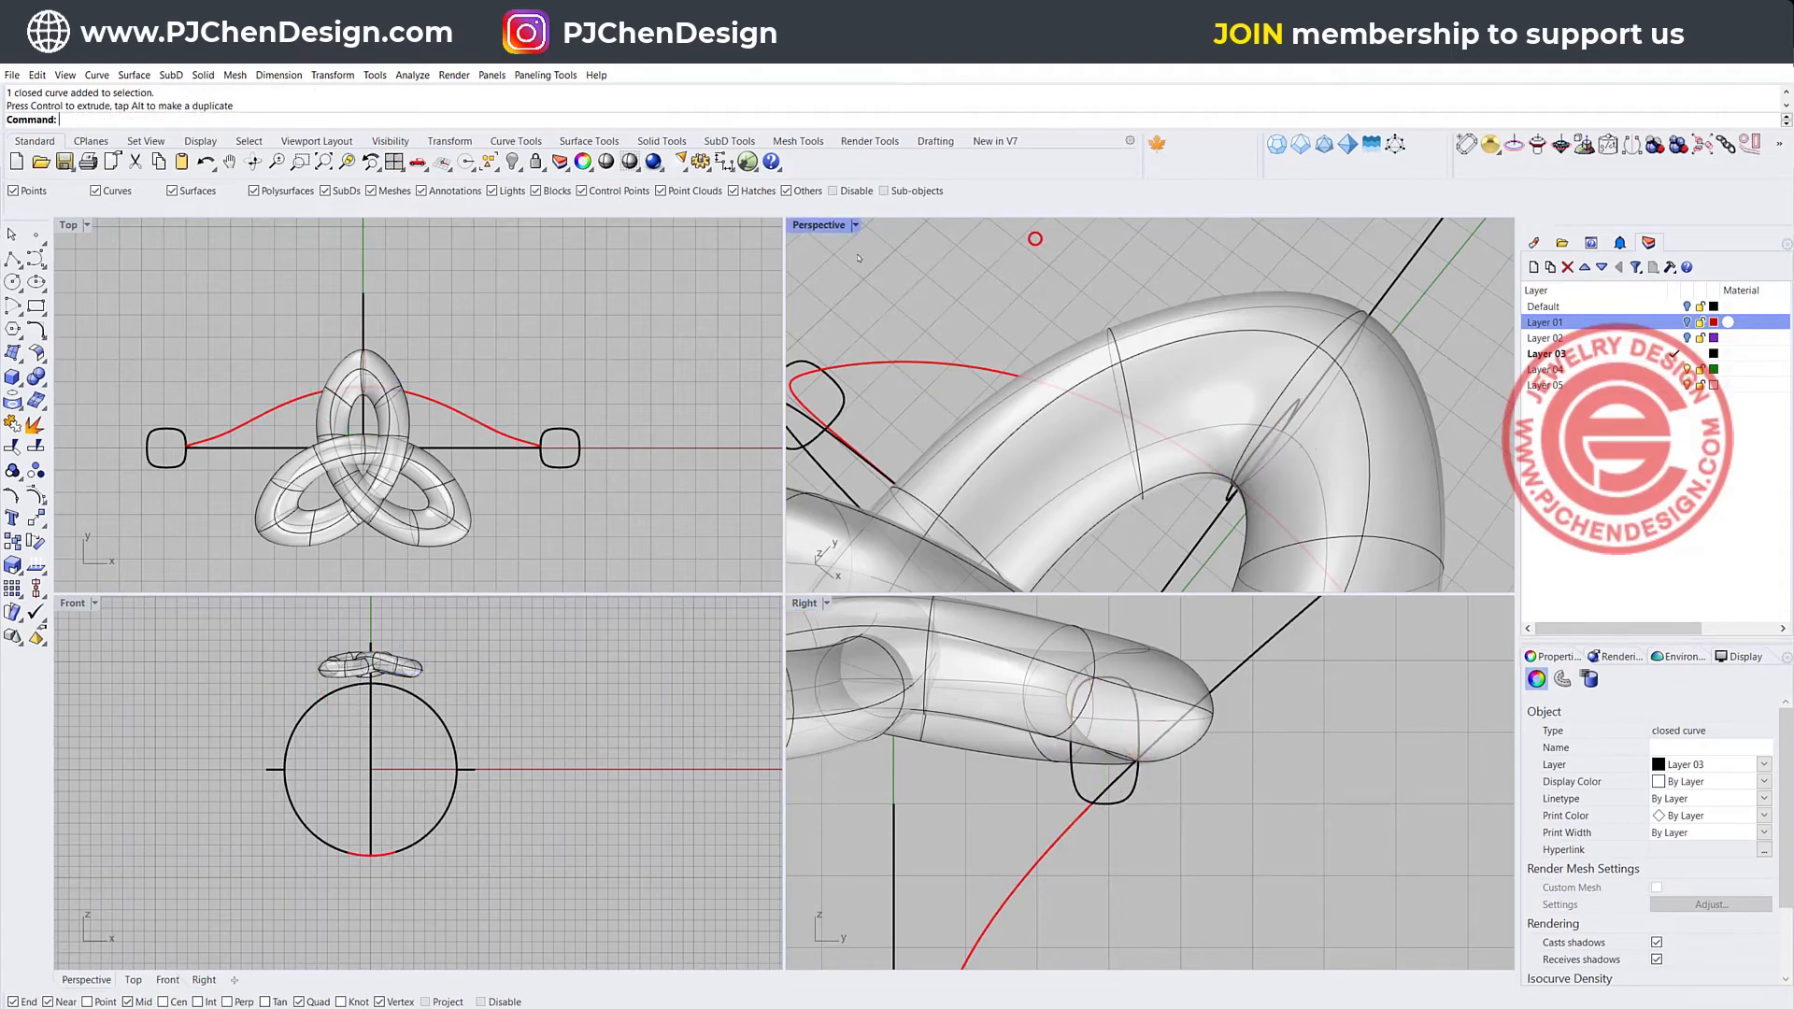
- Maximize the Perspective view and start Sweep 1 Rail with the red shank curve as rail and the three rounded profiles as shapes
{"action": "double_click", "coordinate": [824, 223]}
{"action": "scroll", "coordinate": [948, 458], "scroll_direction": "down", "scroll_amount": 7}
{"action": "right_click_drag", "start_coordinate": [995, 599], "coordinate": [697, 492]}
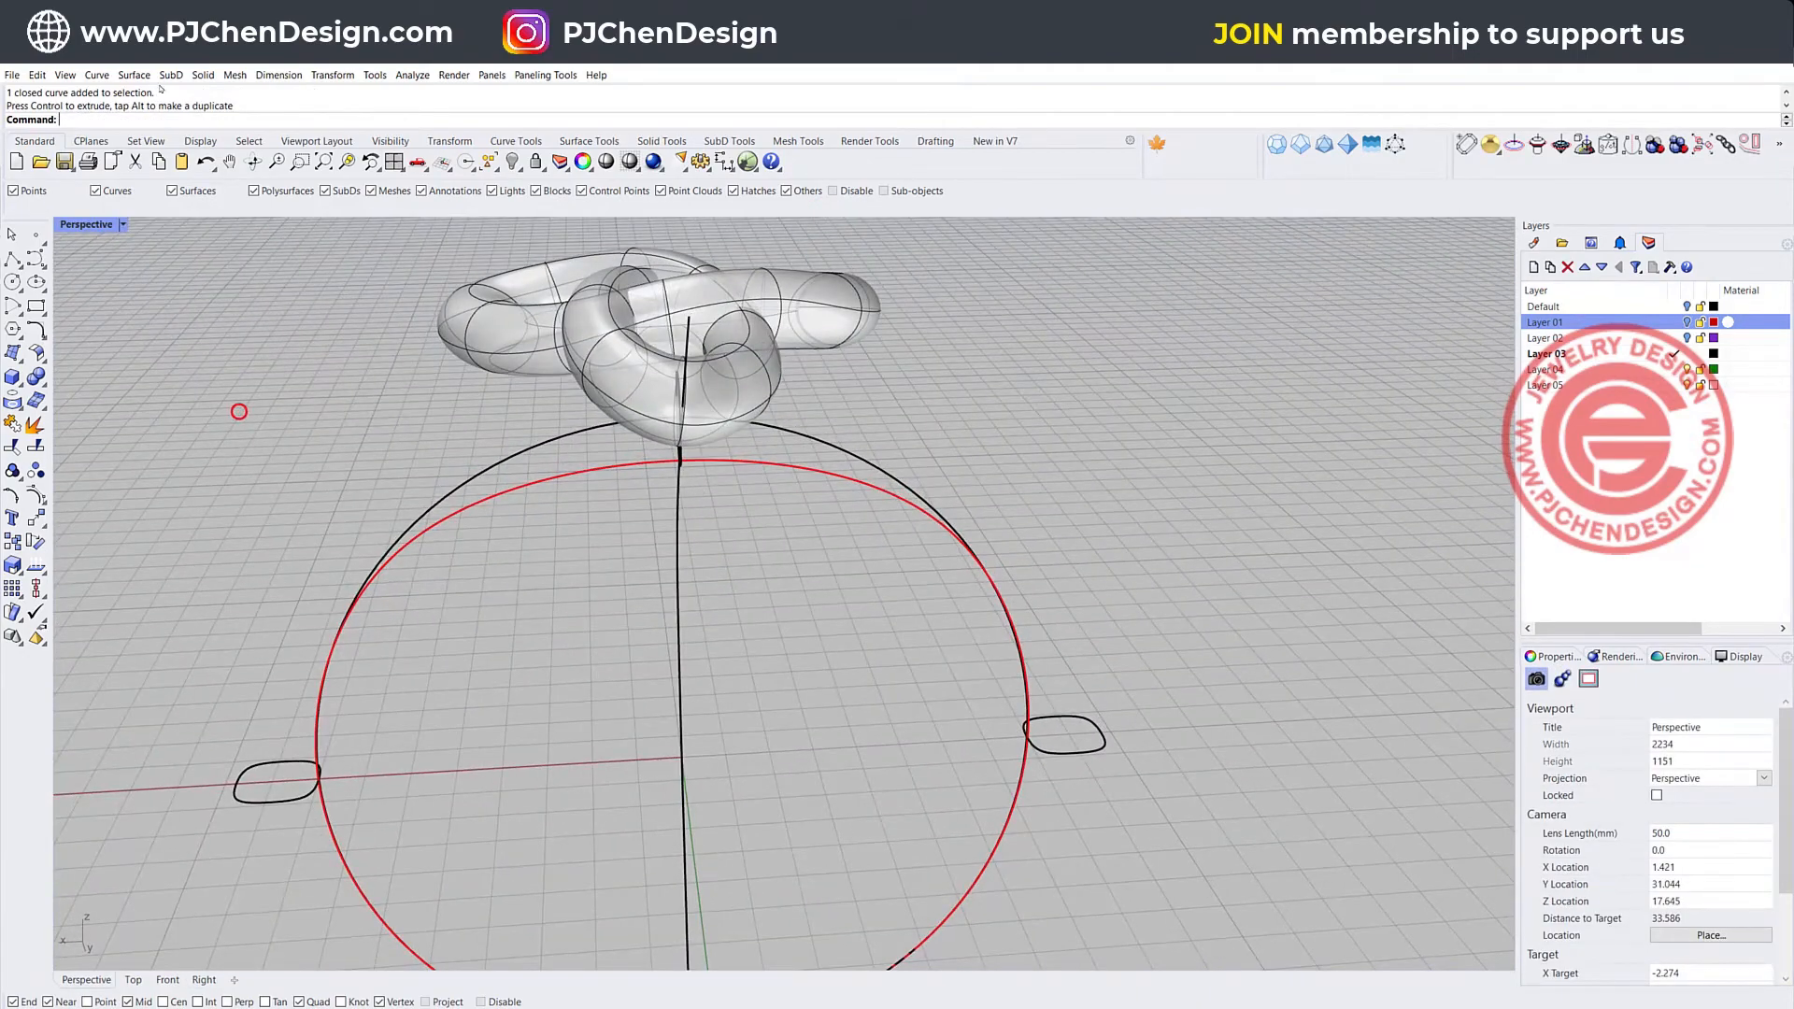
{"action": "left_click", "coordinate": [94, 75]}
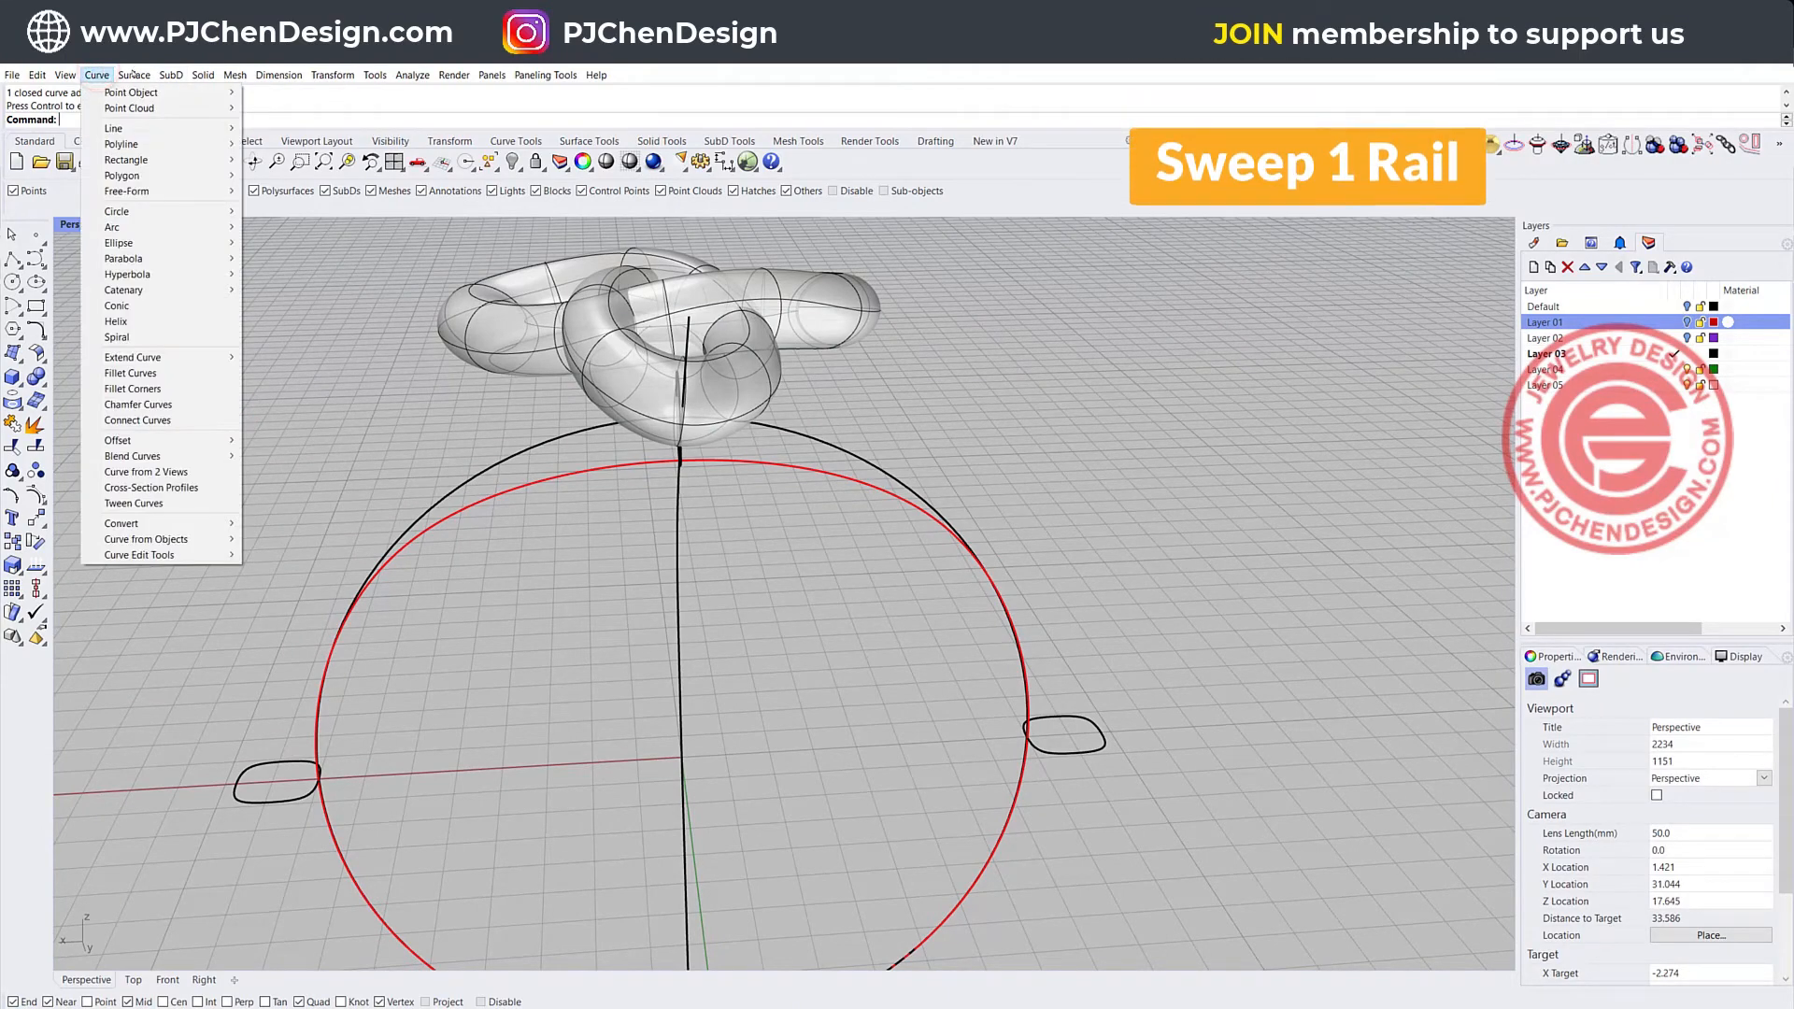
{"action": "mouse_move", "coordinate": [133, 74]}
{"action": "left_click", "coordinate": [160, 124]}
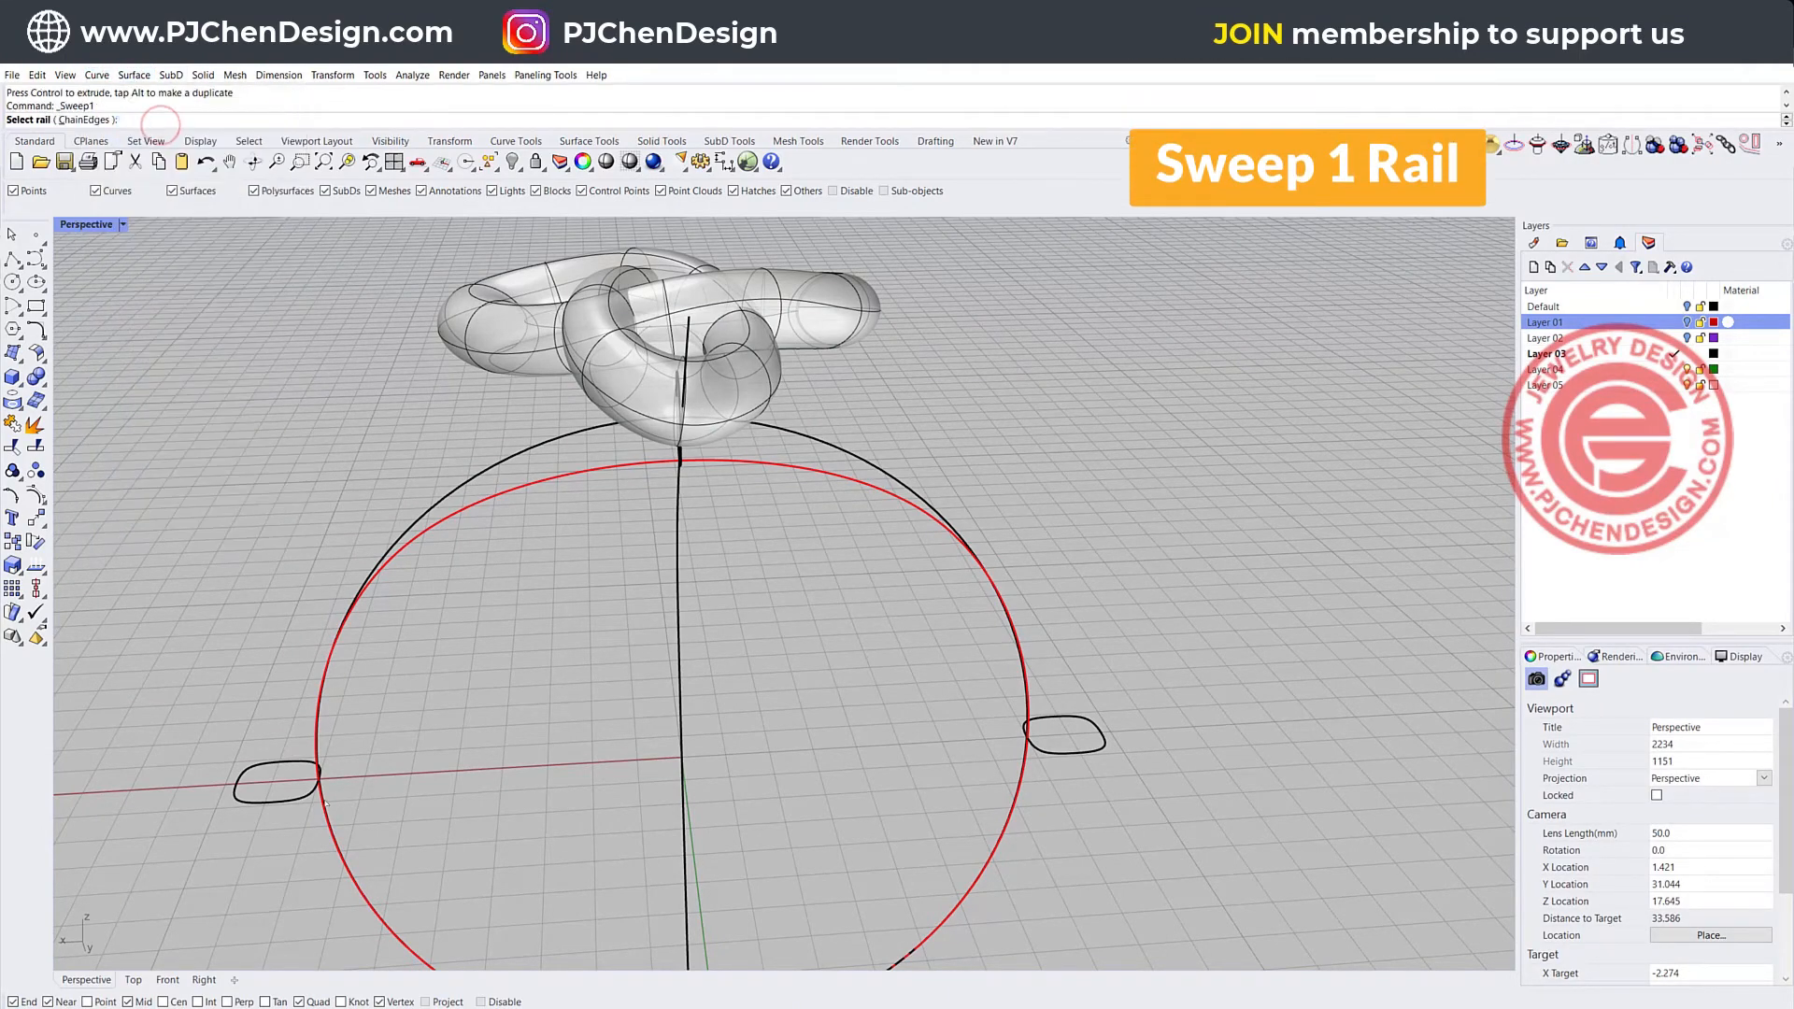
{"action": "left_click", "coordinate": [533, 483]}
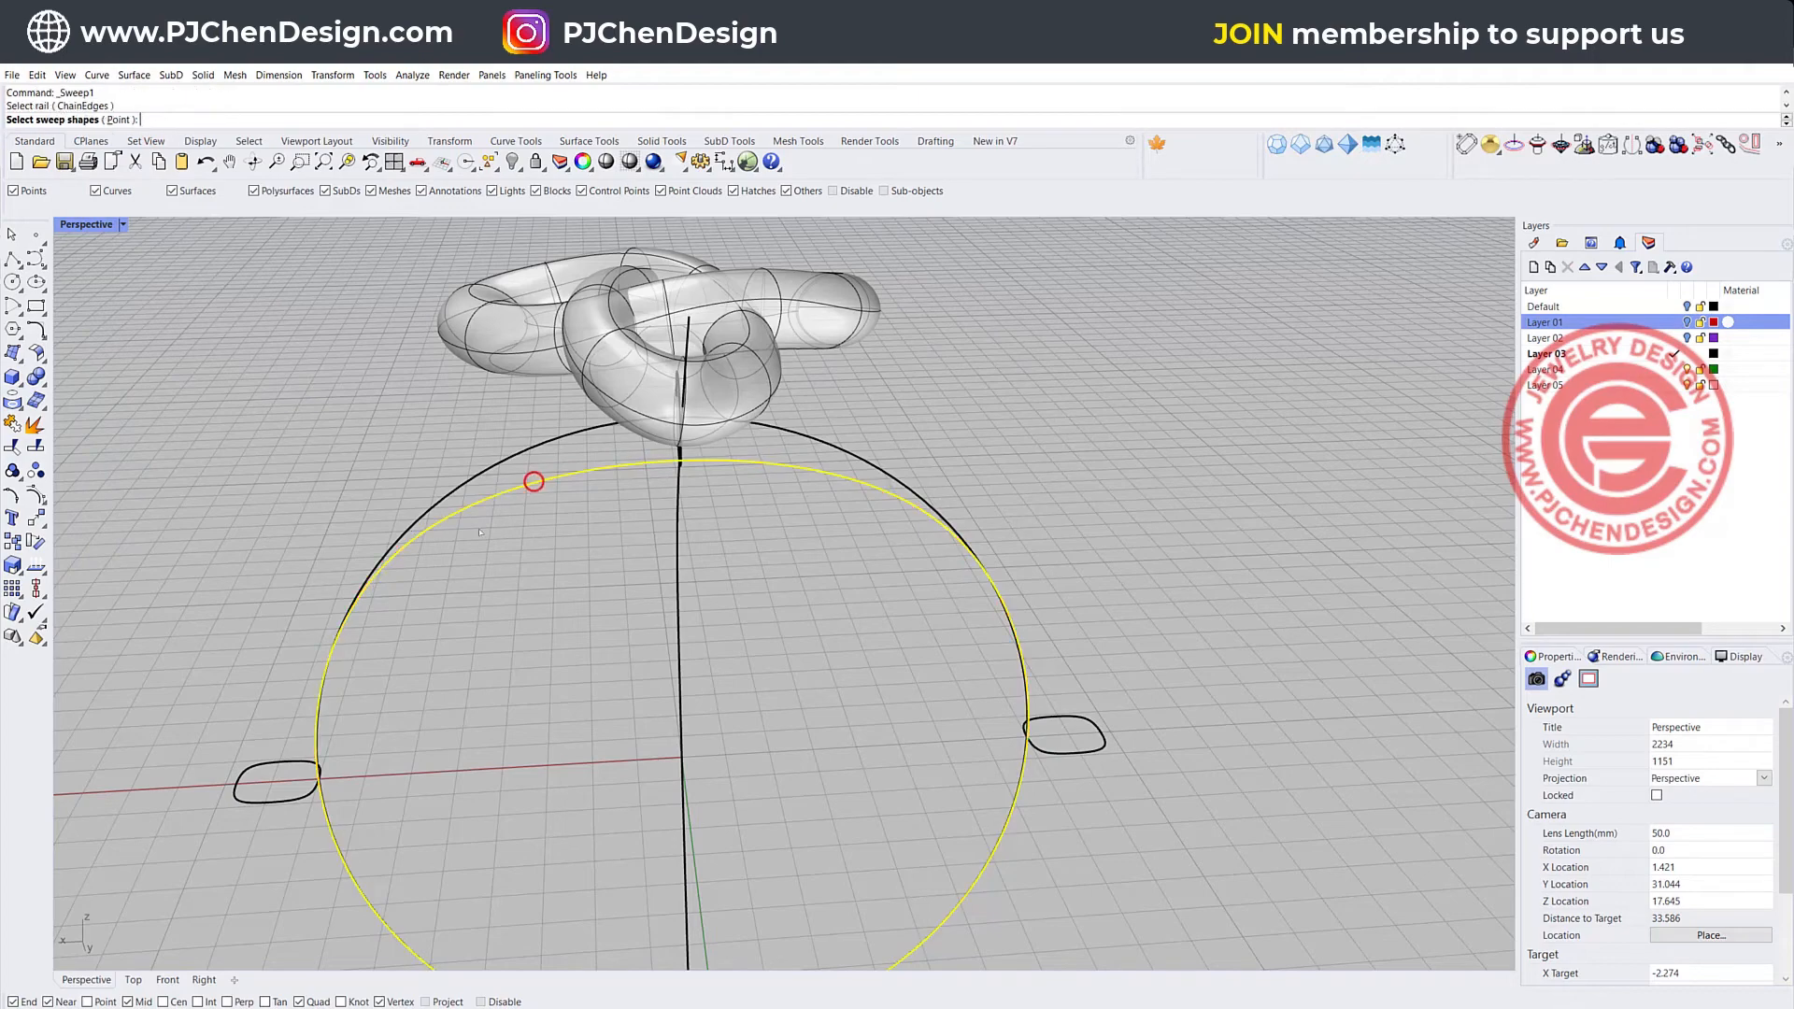
{"action": "left_click", "coordinate": [266, 803]}
{"action": "right_click_drag", "start_coordinate": [266, 801], "coordinate": [448, 790]}
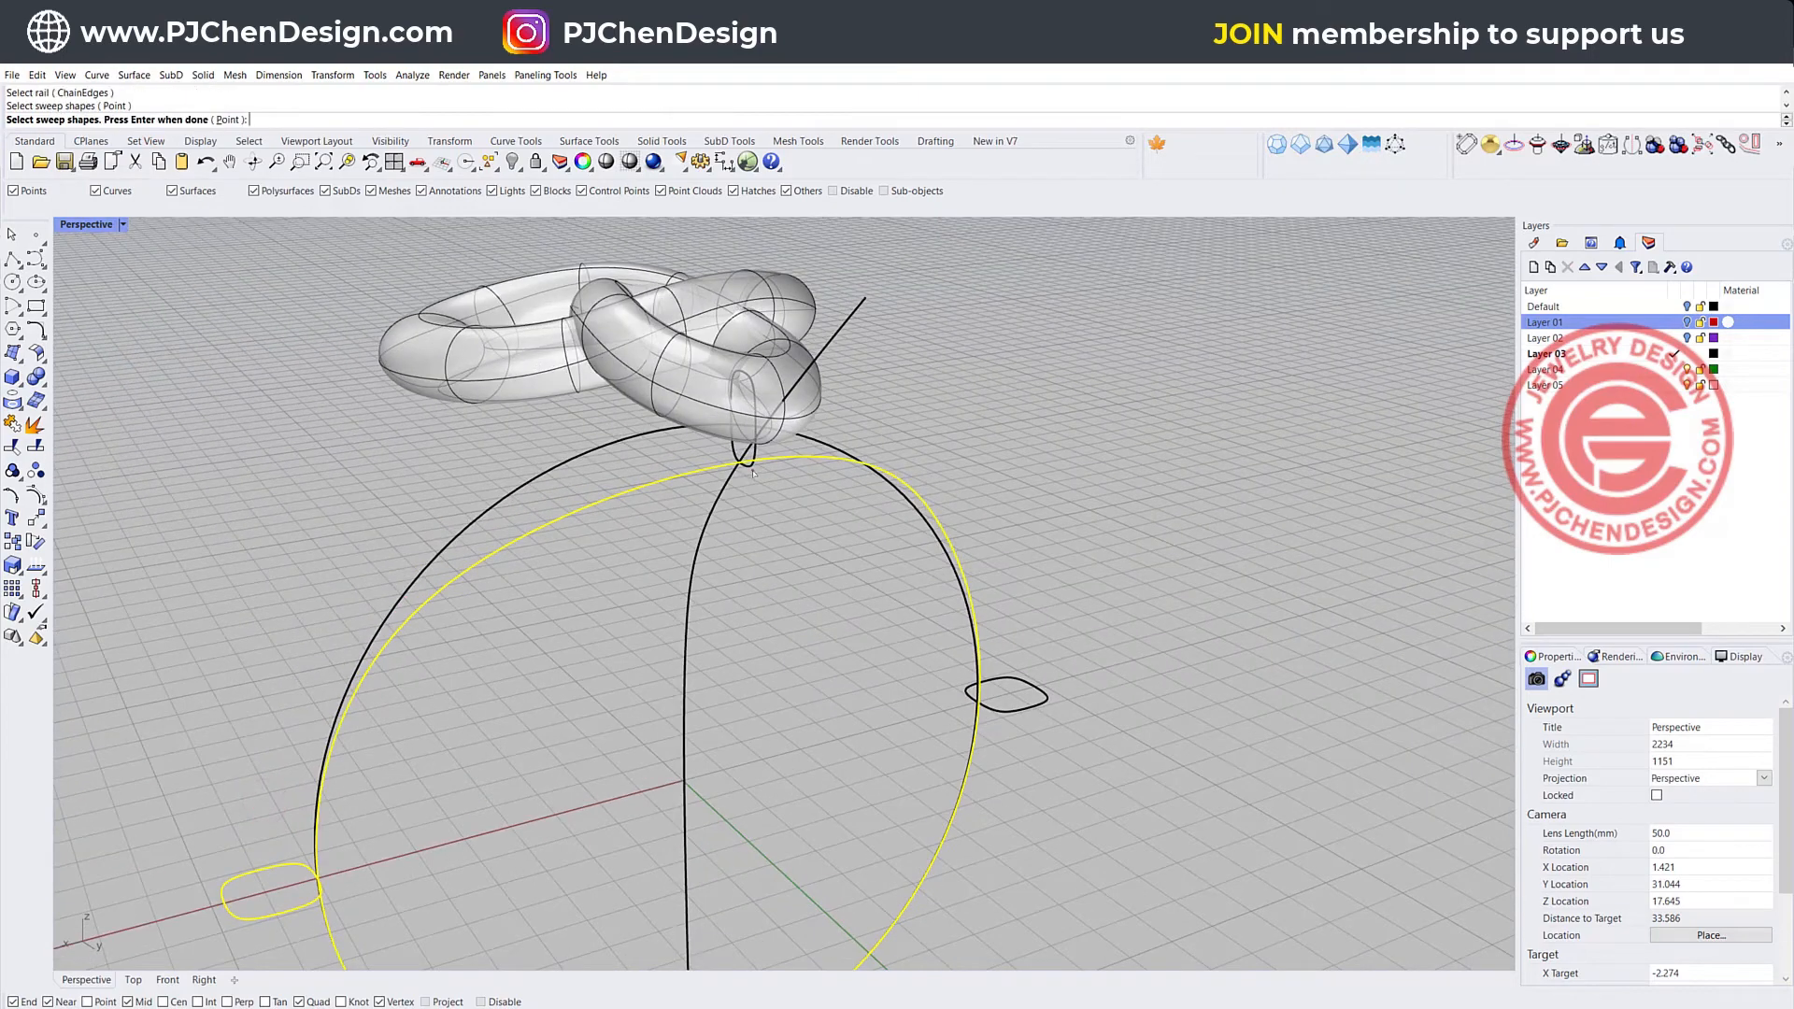
{"action": "left_click", "coordinate": [753, 472]}
{"action": "left_click", "coordinate": [1030, 707]}
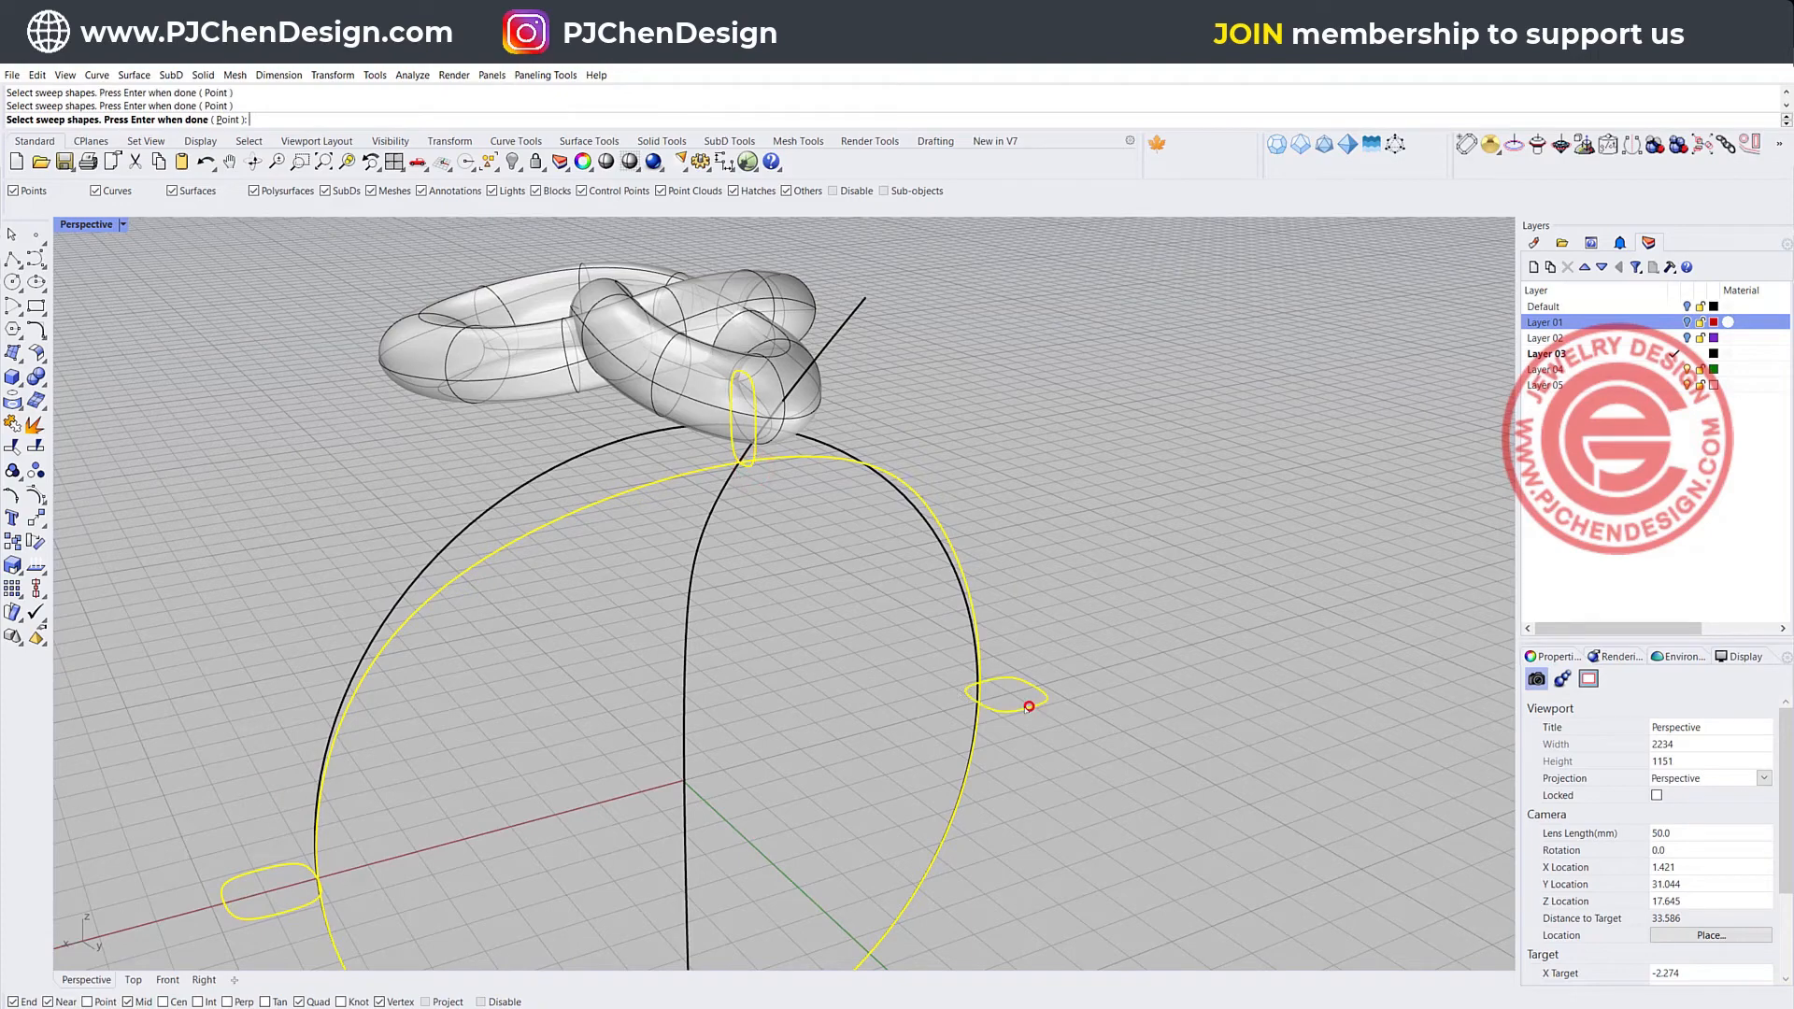
{"action": "right_click", "coordinate": [753, 542]}
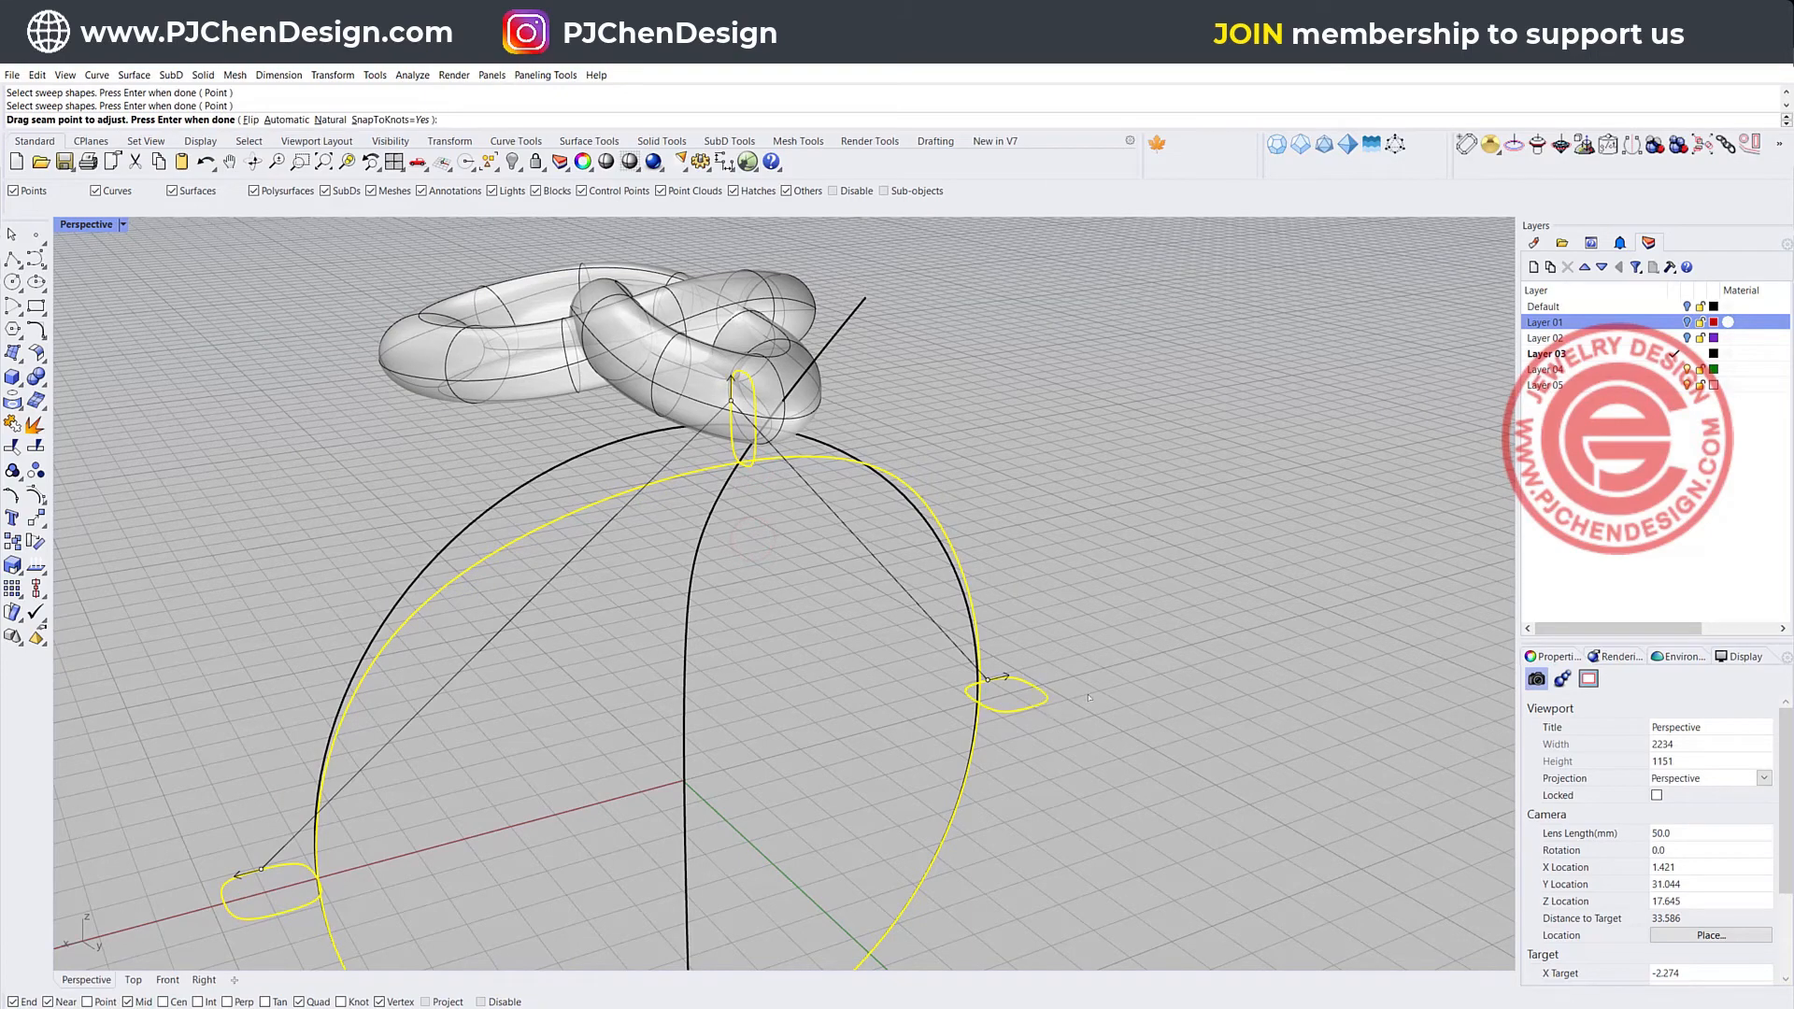
- Align the seam points of the two side profiles to their end points on the inner side, where they meet the rail
{"action": "right_click_drag", "start_coordinate": [1089, 697], "coordinate": [1003, 795]}
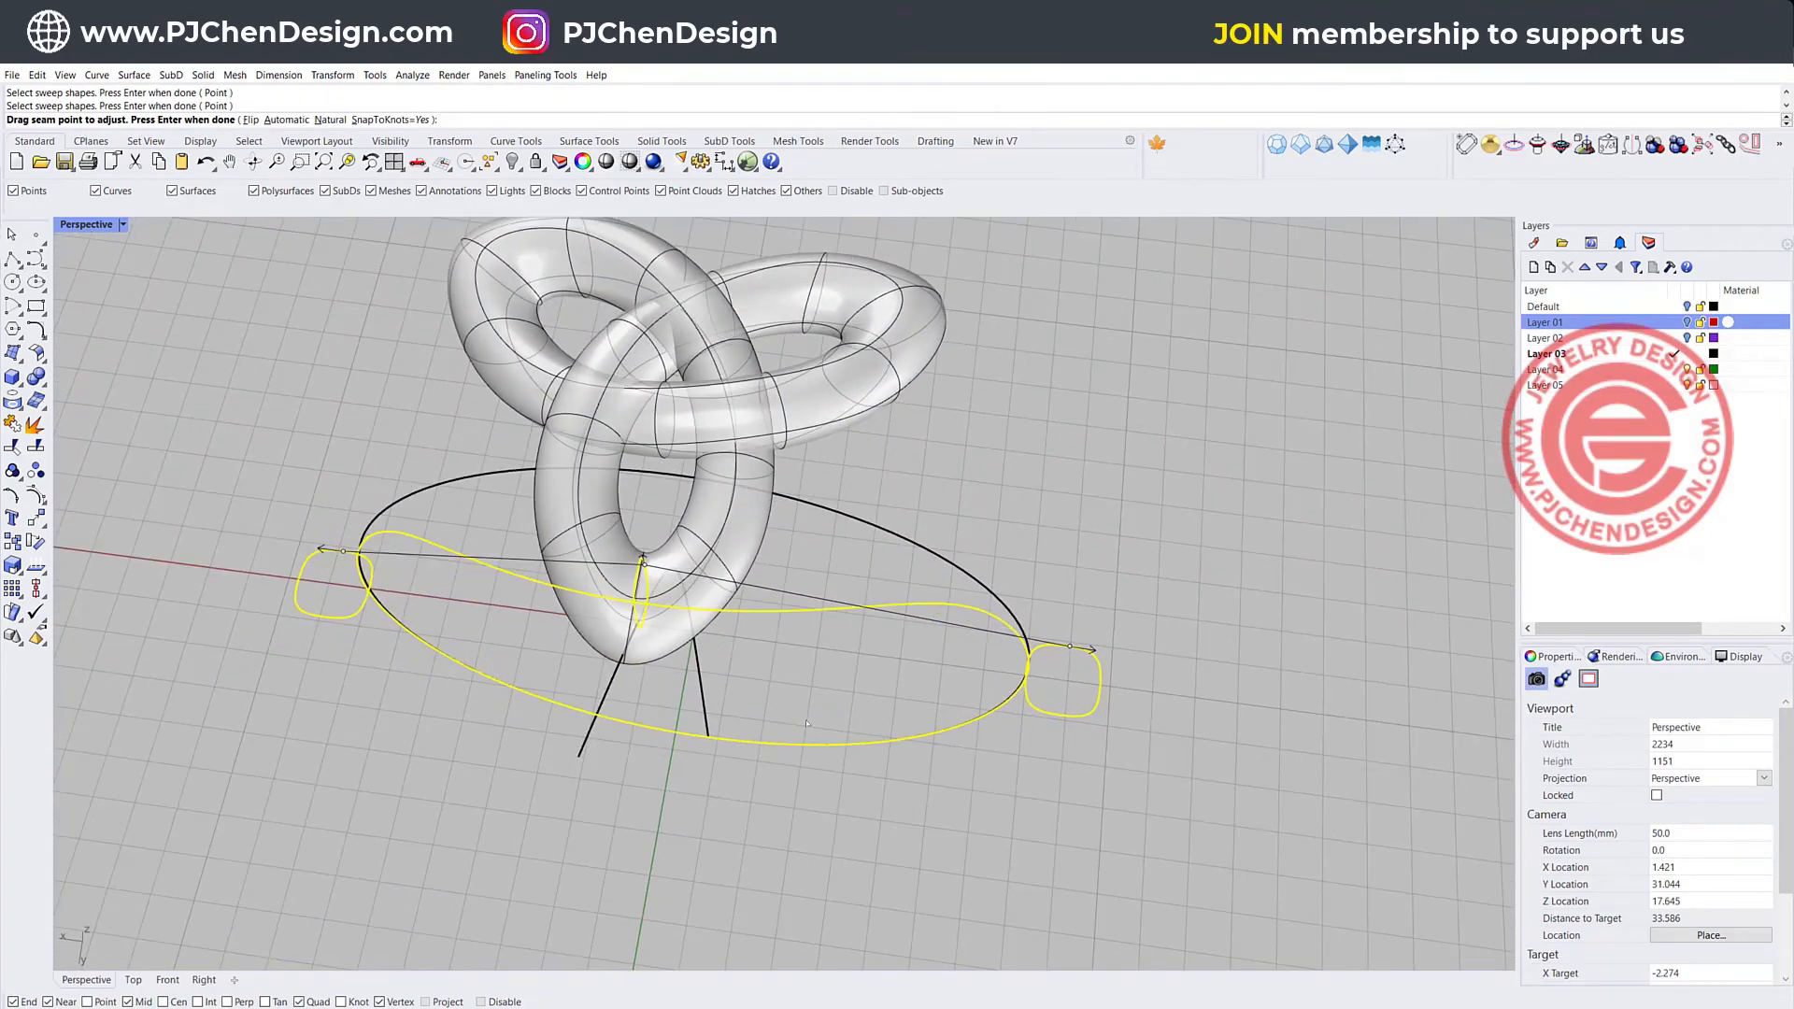
{"action": "left_click_drag", "start_coordinate": [344, 557], "coordinate": [368, 598]}
{"action": "scroll", "coordinate": [368, 599], "scroll_direction": "up", "scroll_amount": 5}
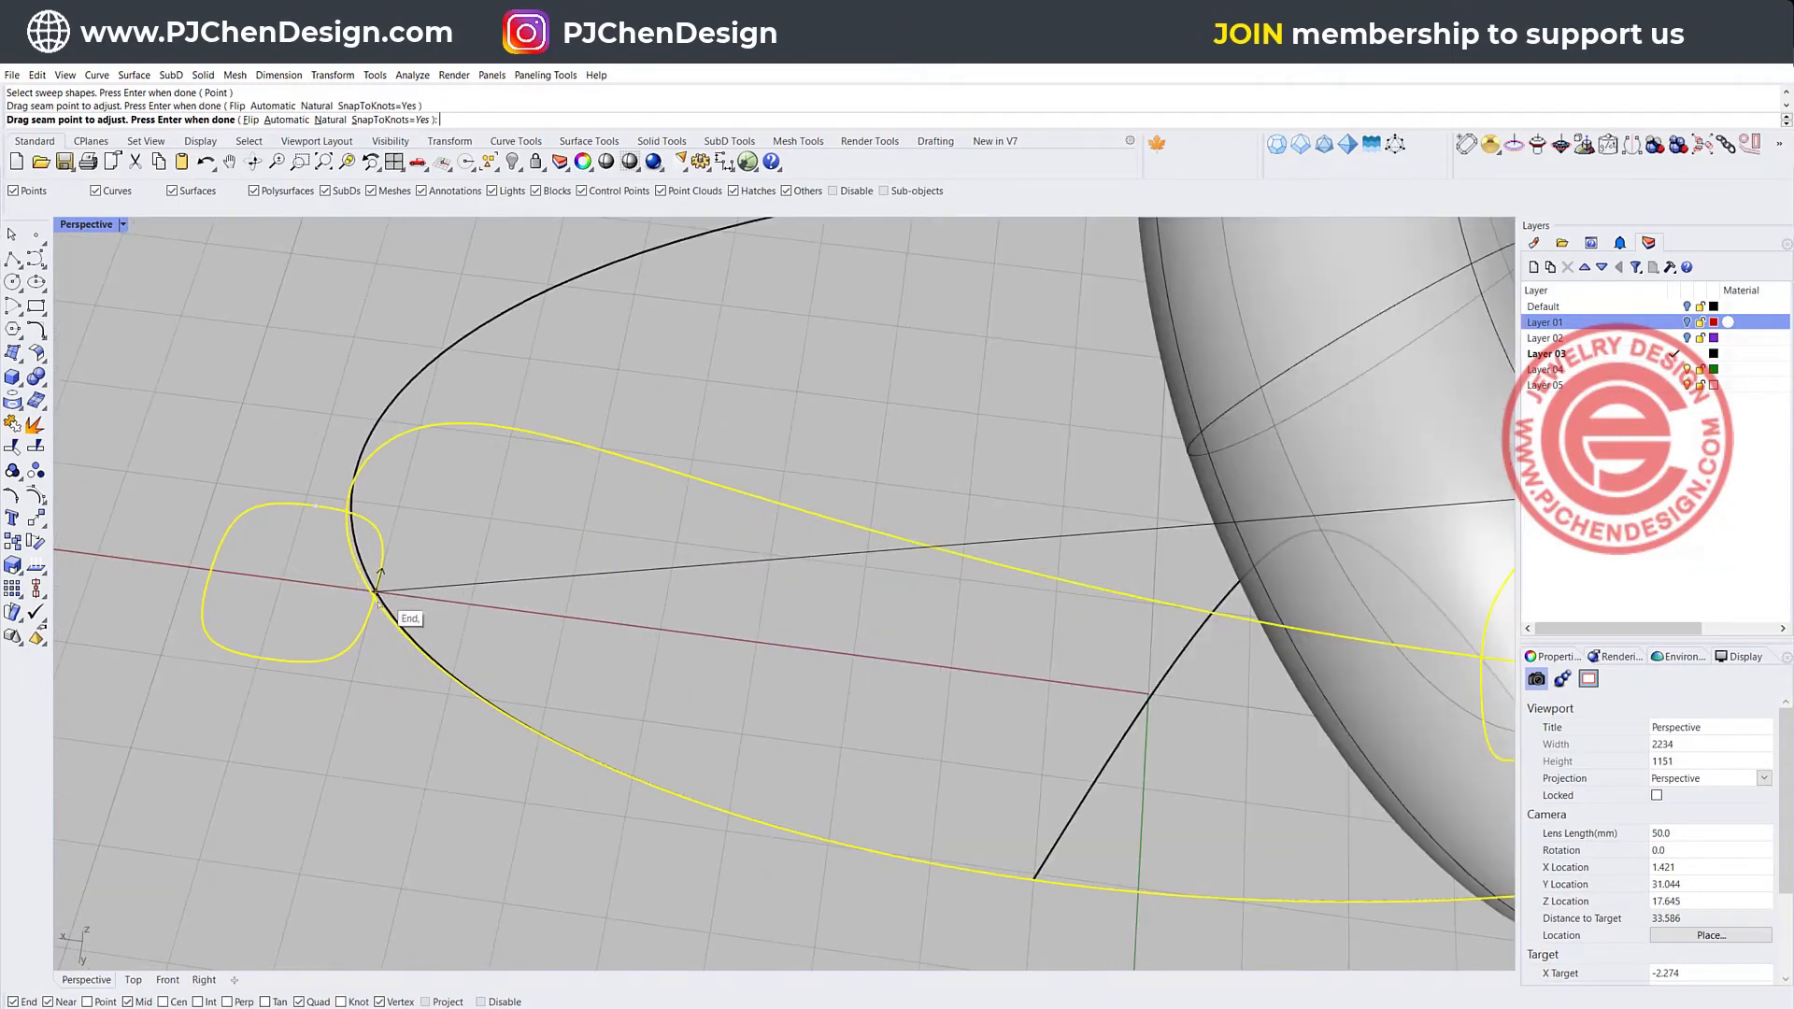
{"action": "left_click", "coordinate": [377, 601]}
{"action": "scroll", "coordinate": [701, 732], "scroll_direction": "down", "scroll_amount": 5}
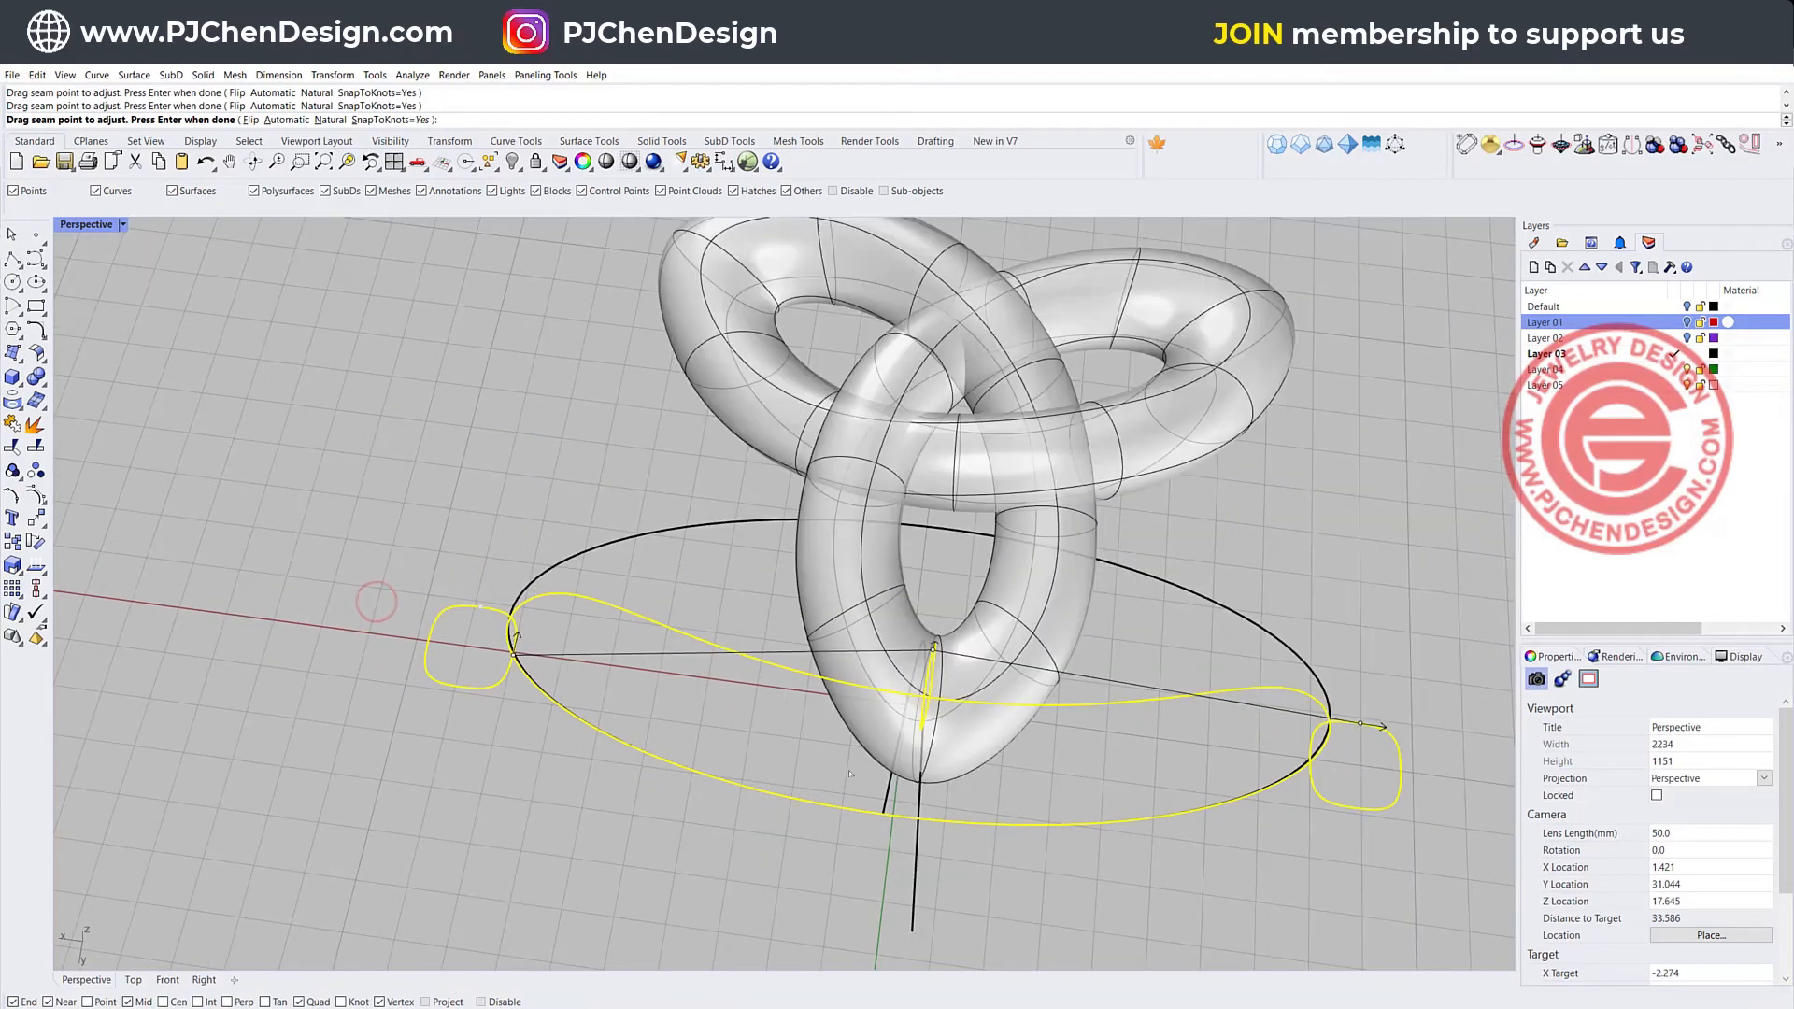
{"action": "left_click_drag", "start_coordinate": [1363, 725], "coordinate": [1312, 753]}
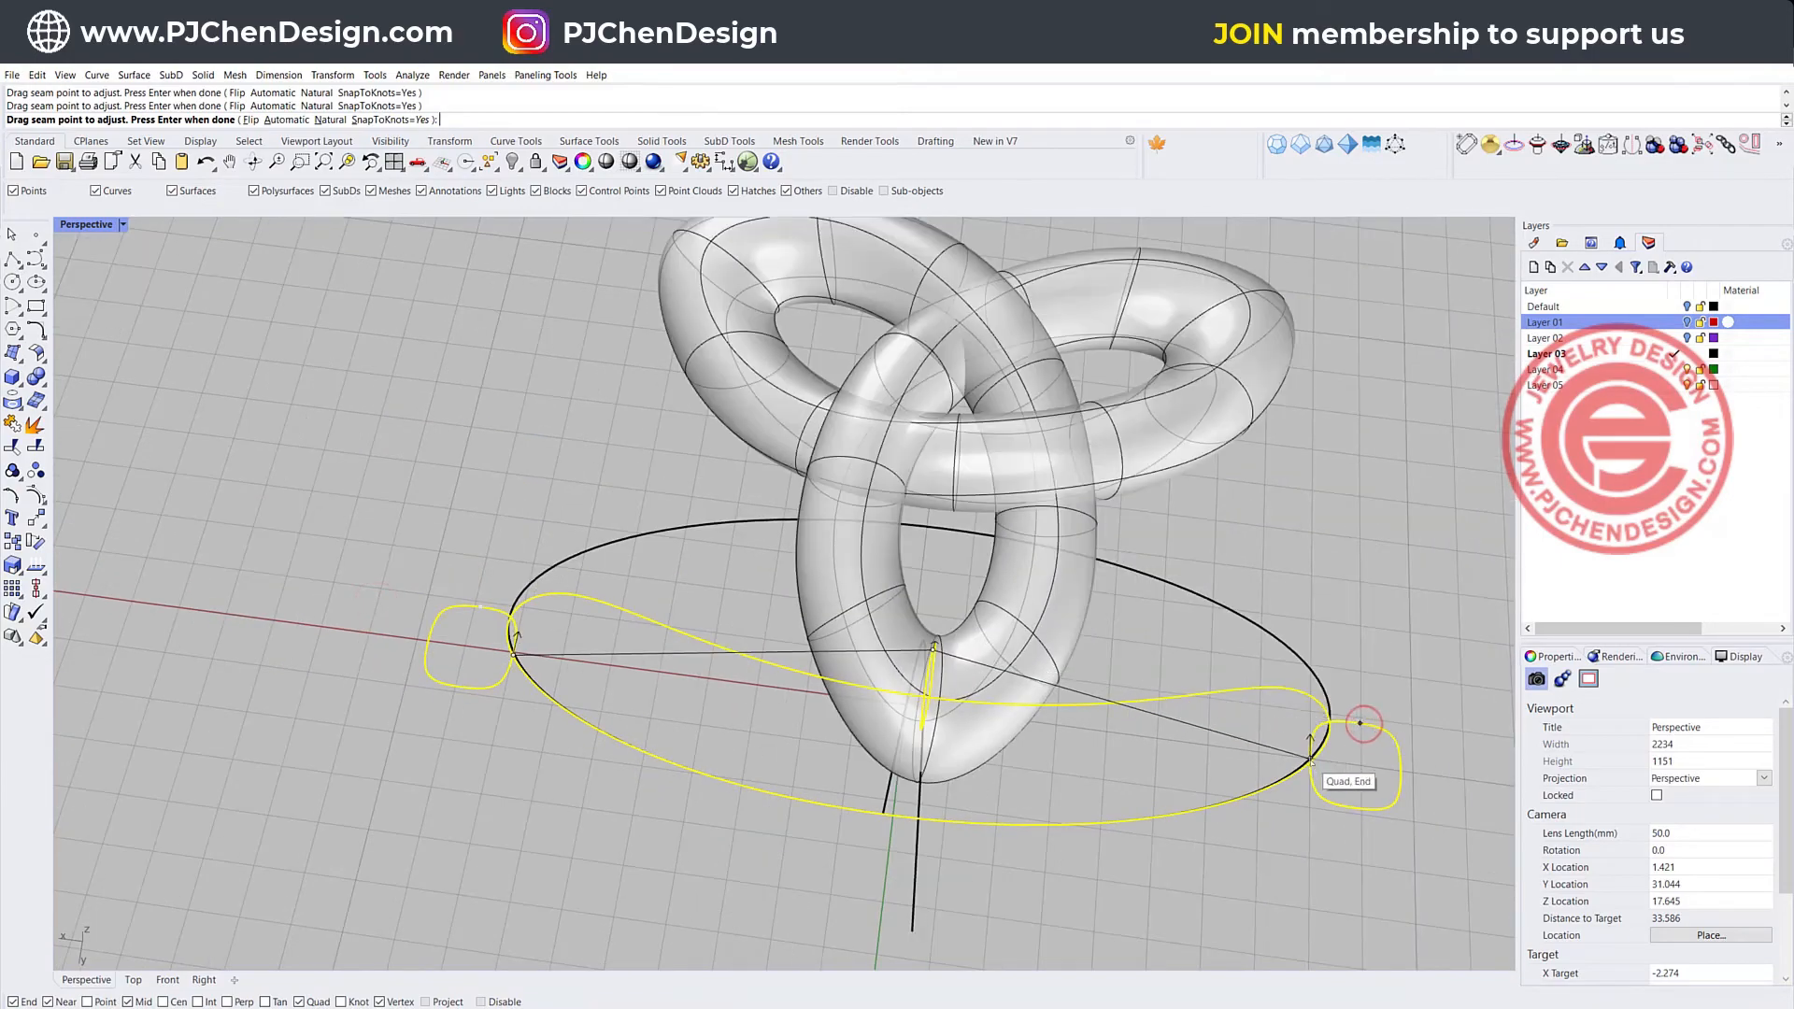
{"action": "right_click_drag", "start_coordinate": [1308, 761], "coordinate": [975, 624]}
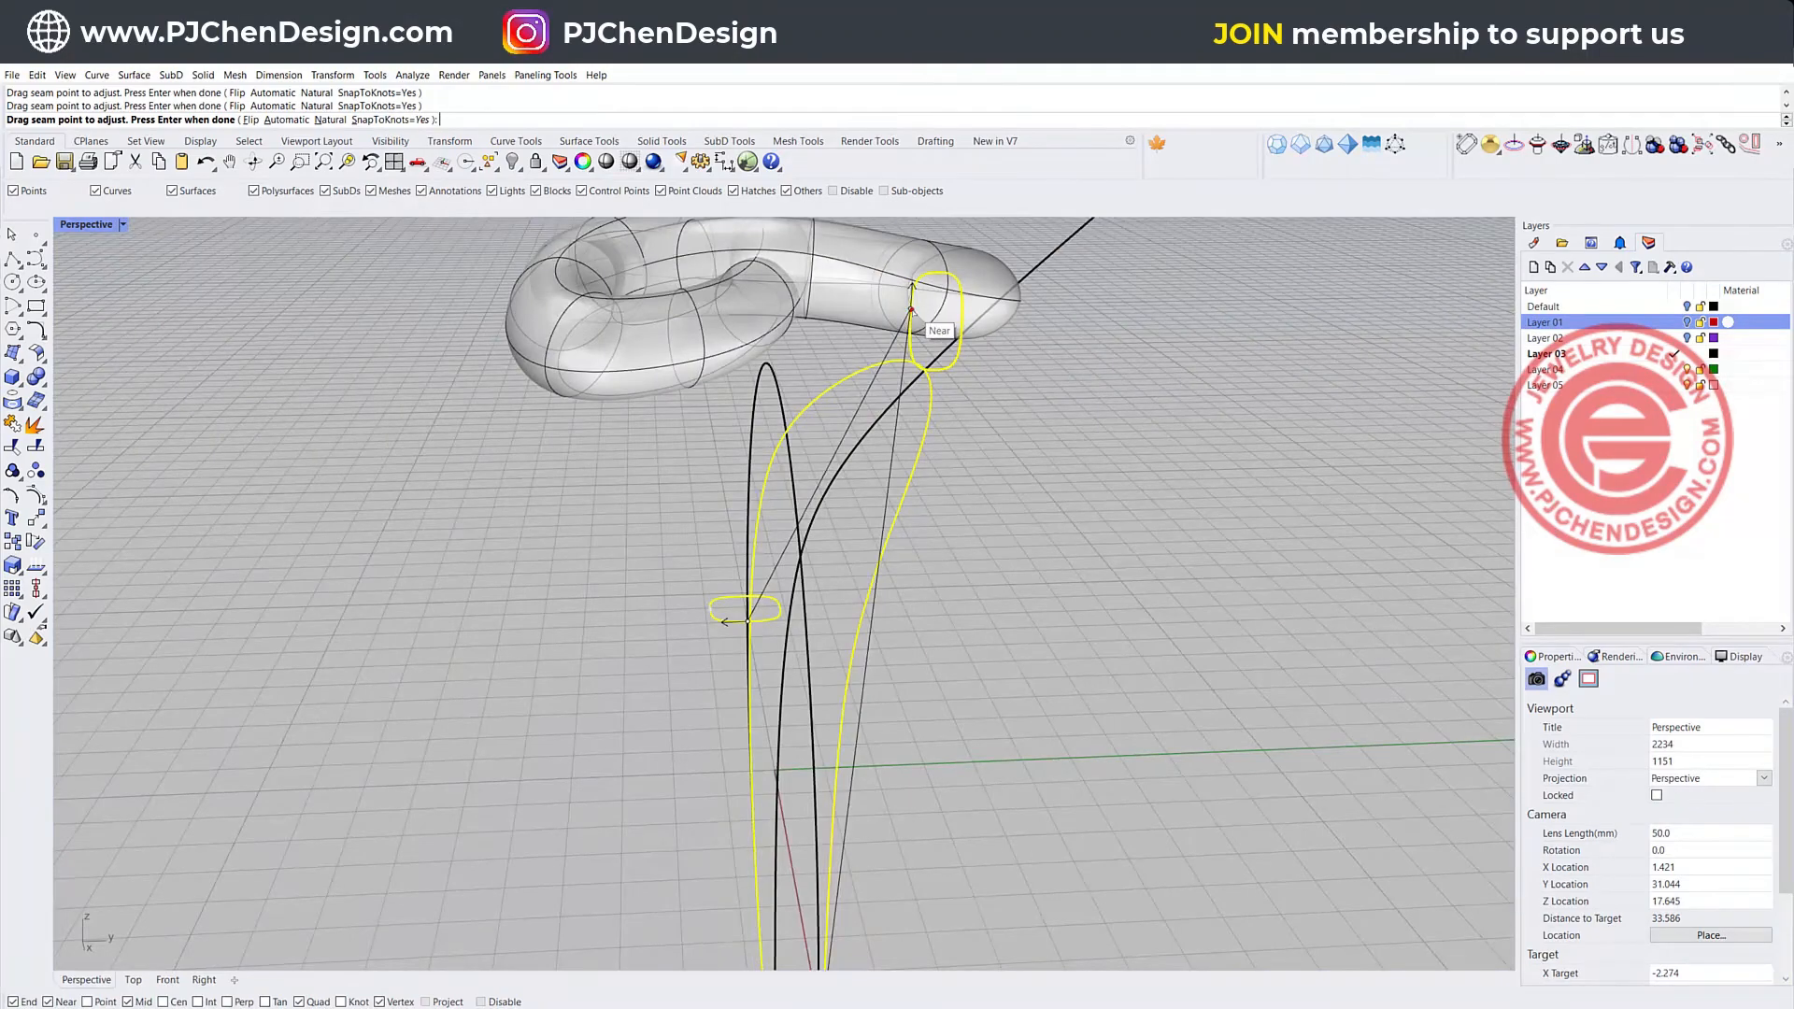
- Align the top profile's seam to its inner quadrant point on the rail and complete the Freeform sweep of the upper shank
{"action": "left_click_drag", "start_coordinate": [911, 309], "coordinate": [935, 372]}
{"action": "scroll", "coordinate": [935, 372], "scroll_direction": "up", "scroll_amount": 5}
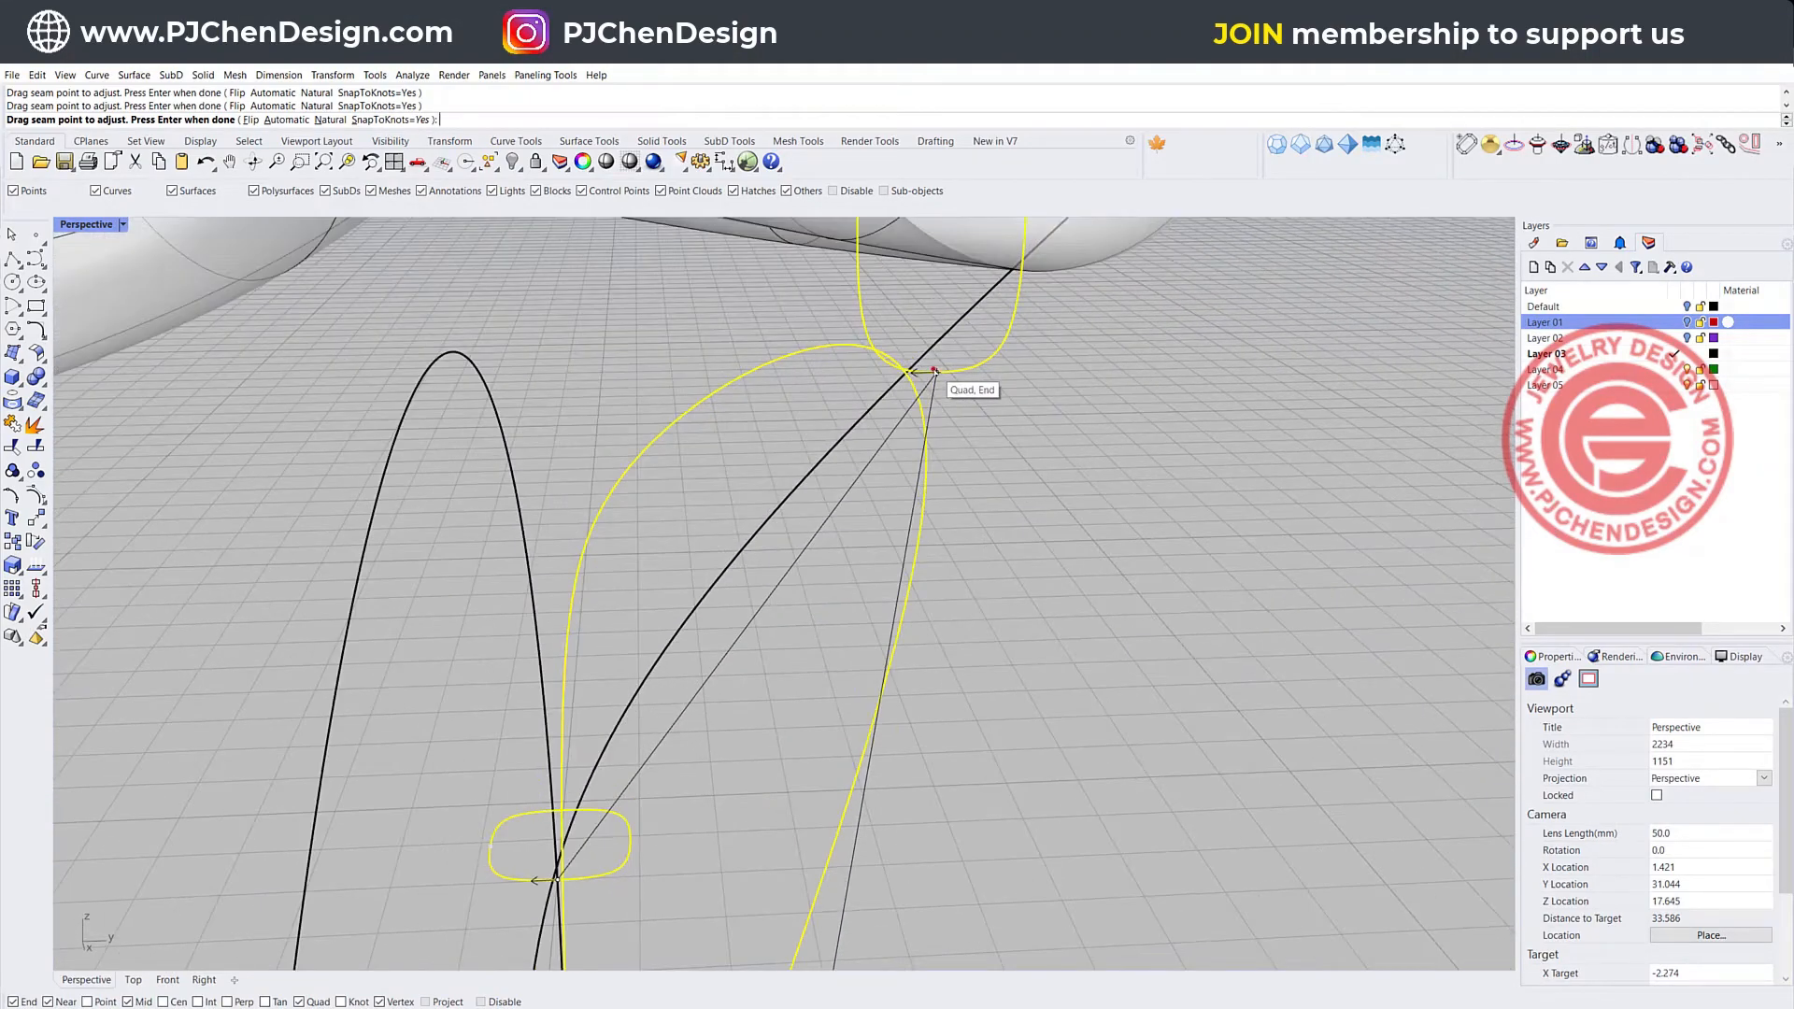
{"action": "scroll", "coordinate": [991, 451], "scroll_direction": "down", "scroll_amount": 10}
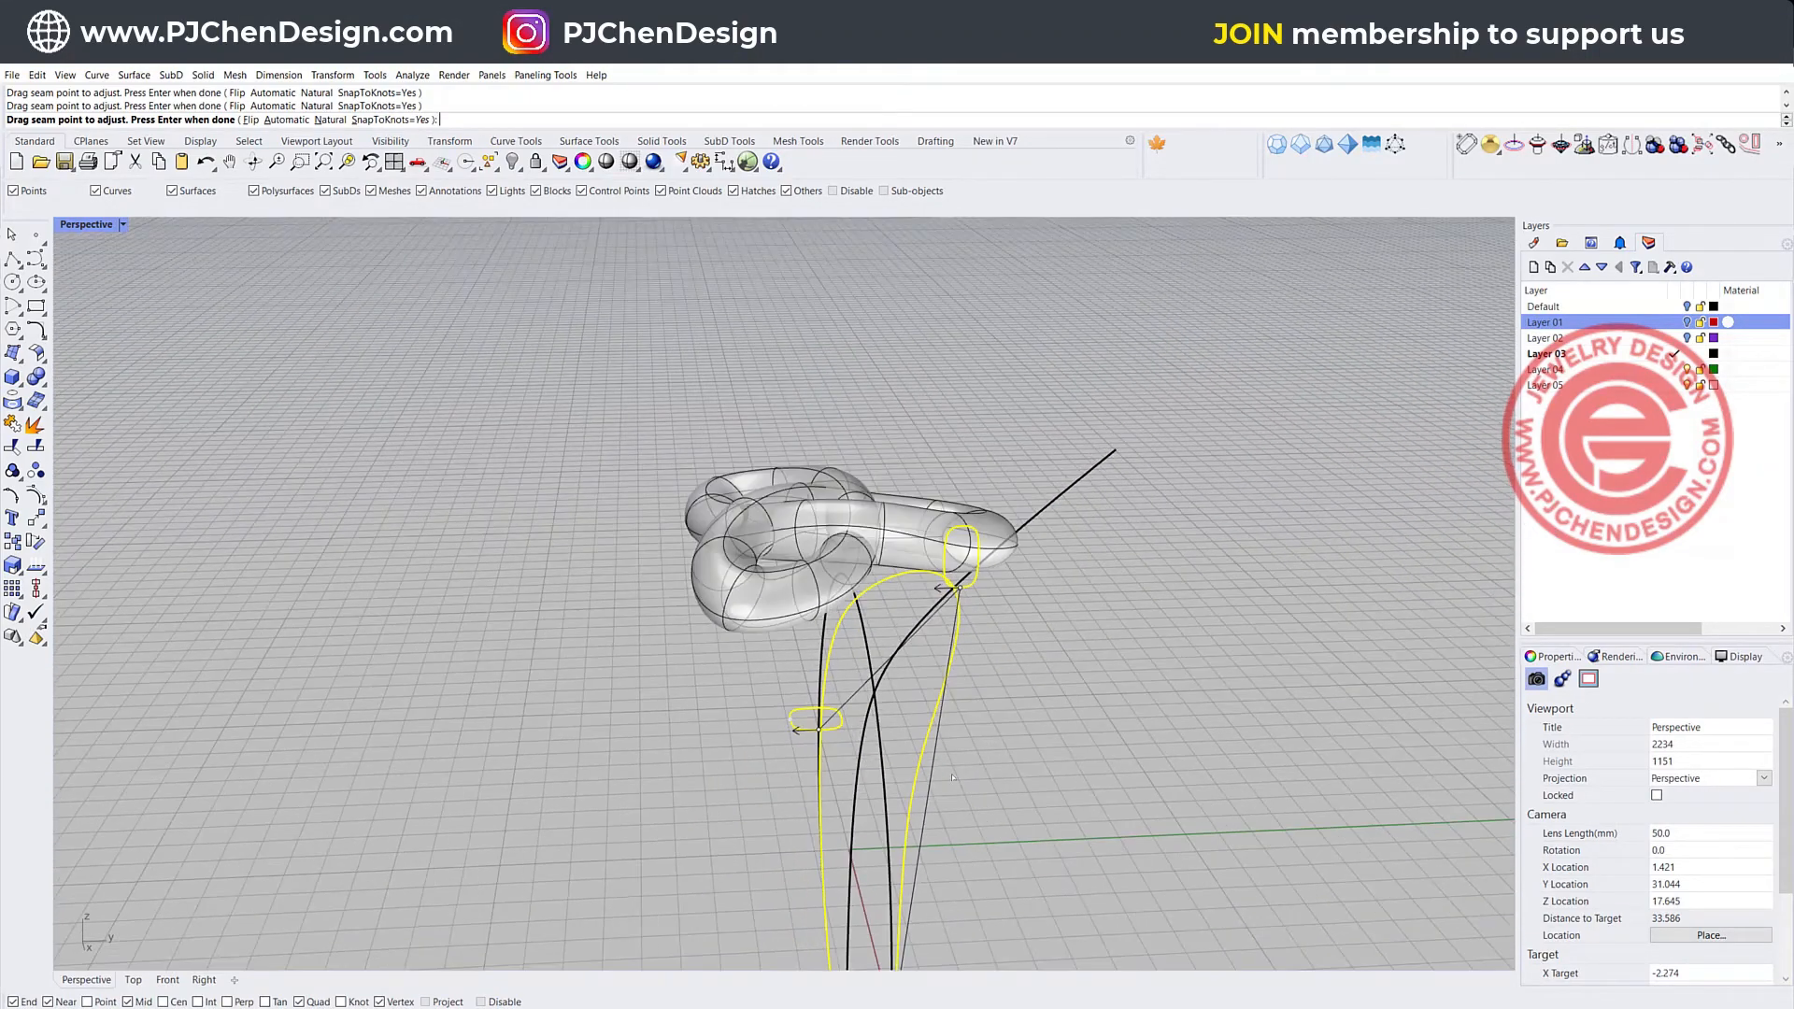
{"action": "right_click_drag", "start_coordinate": [945, 704], "coordinate": [861, 553], "text": "shift"}
{"action": "key", "text": "Return"}
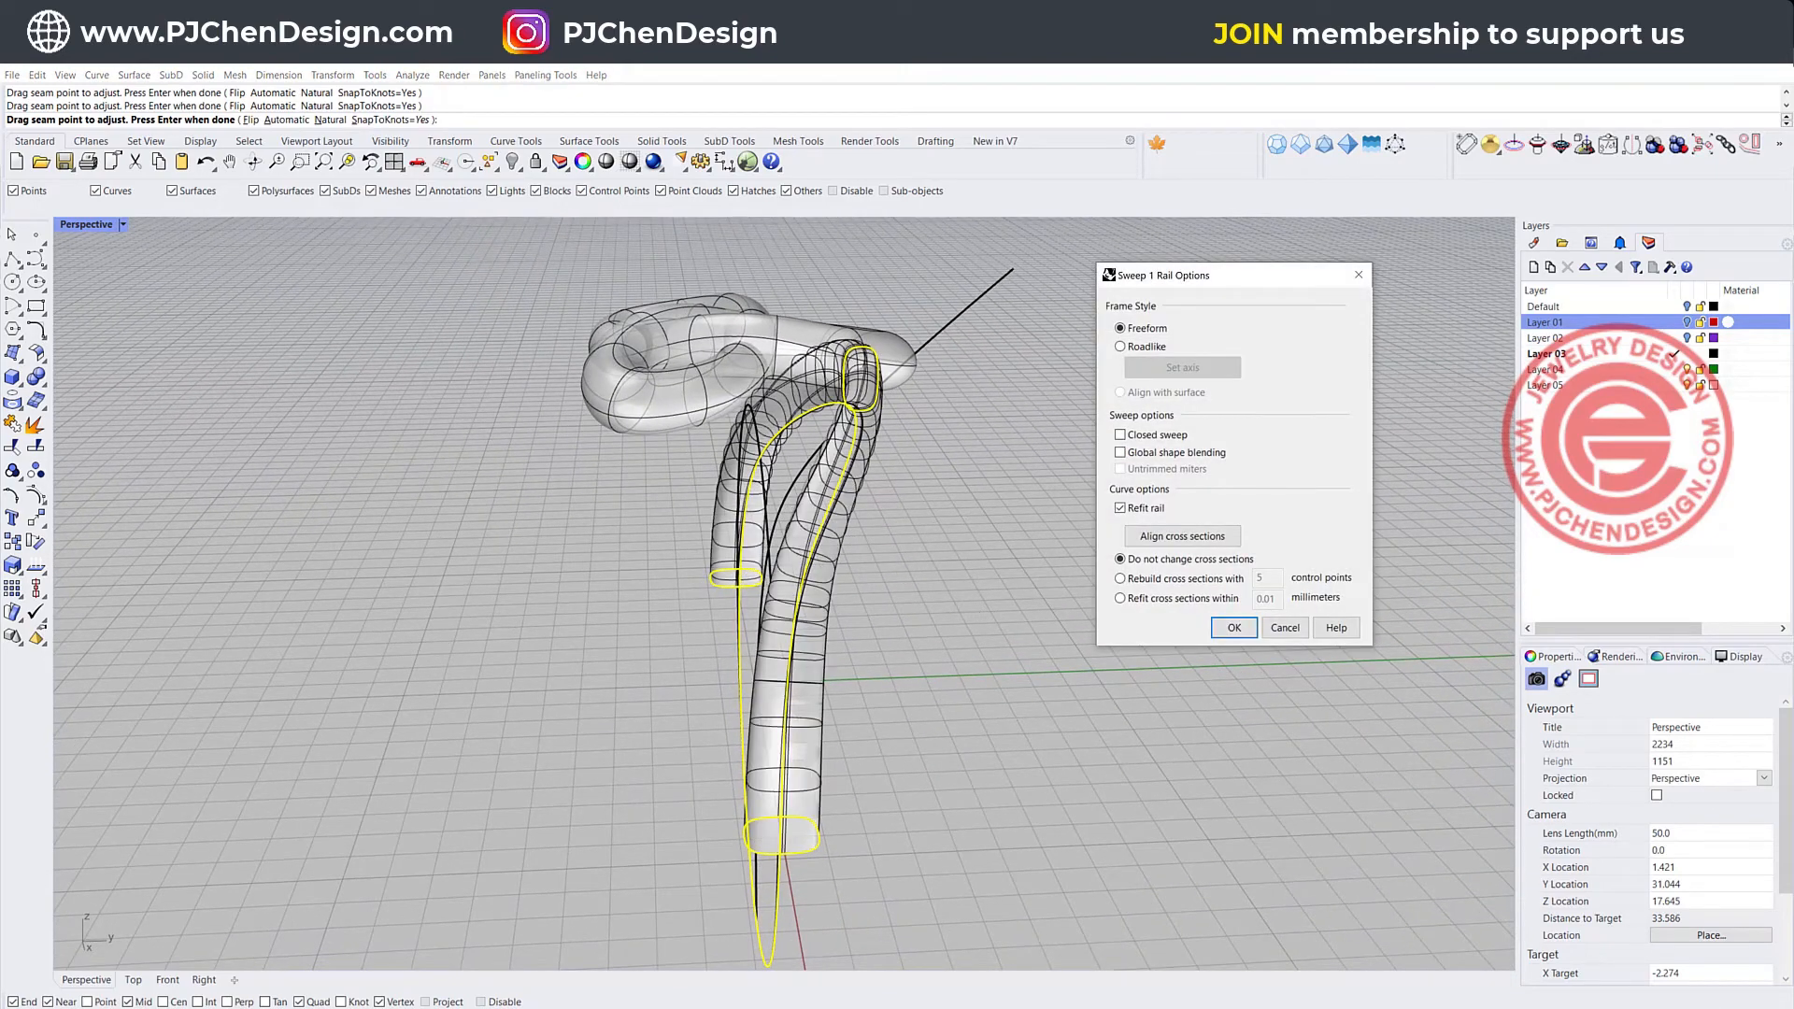
{"action": "left_click", "coordinate": [1230, 627]}
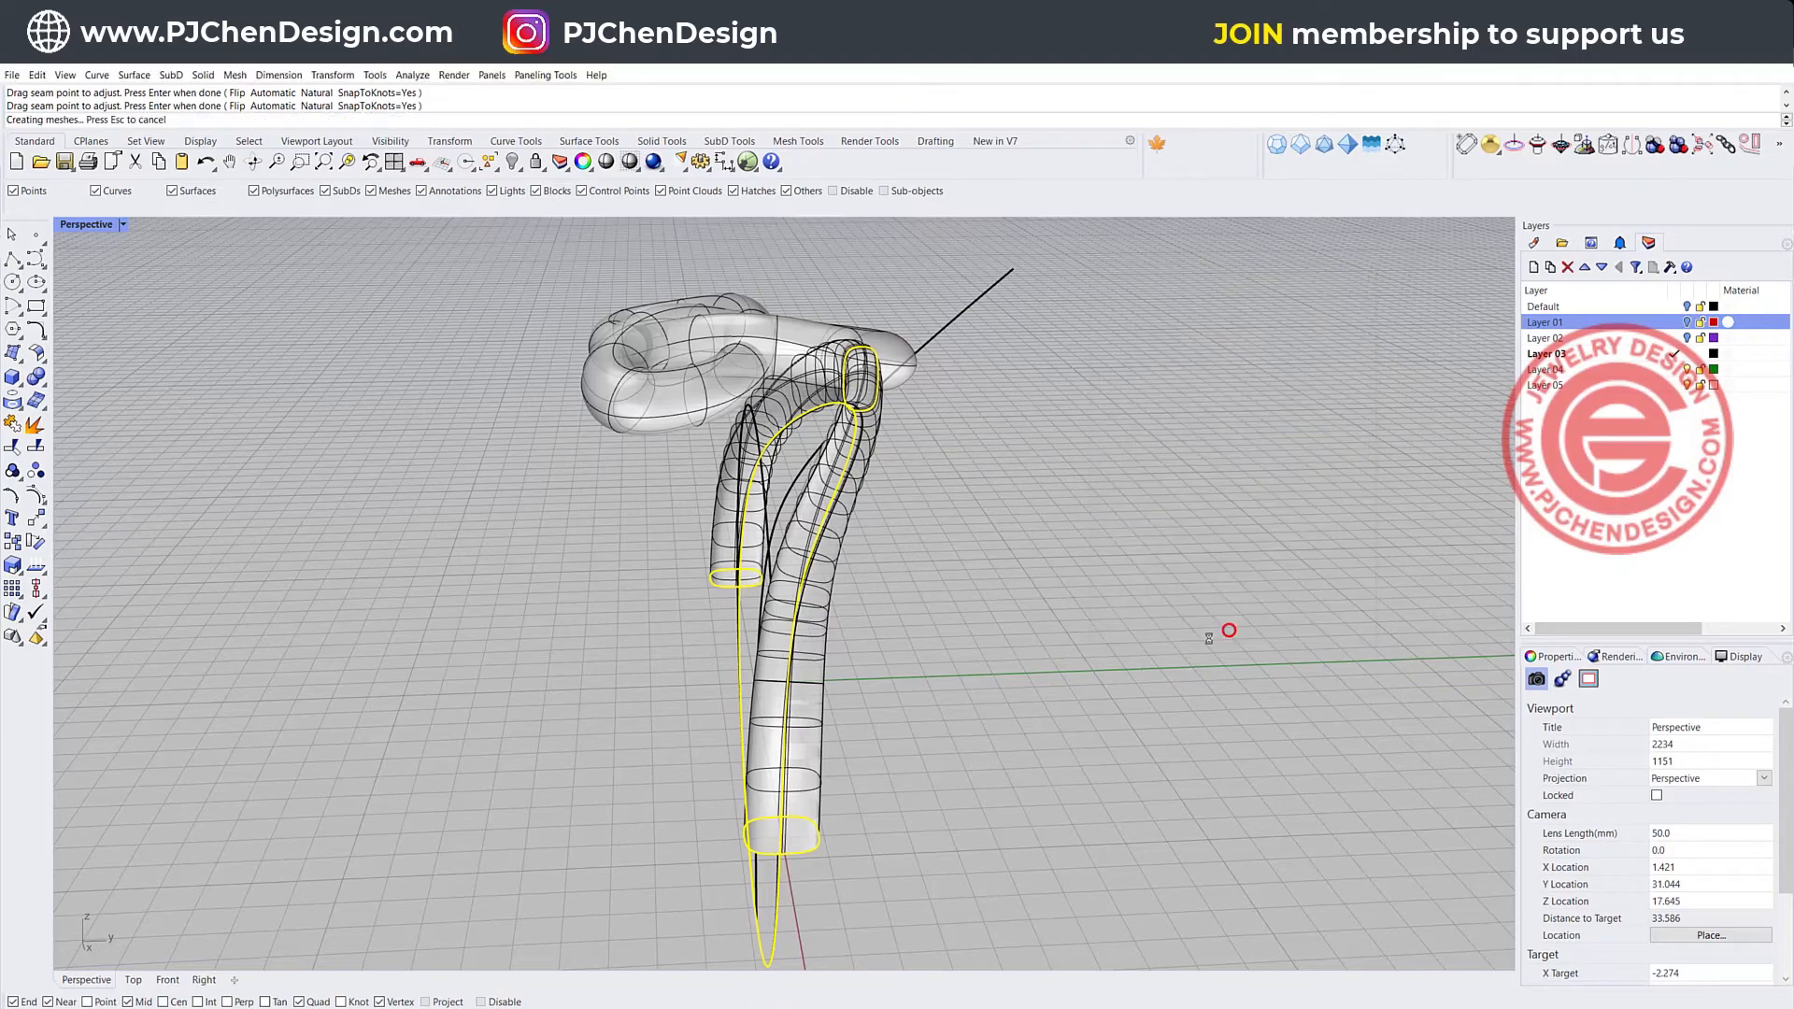
- Widen the top profile along Y beneath the knot's loop and nudge it along Y, updating the swept shank through history
{"action": "mouse_move", "coordinate": [944, 434]}
{"action": "right_mouse_down"}
{"action": "mouse_move", "coordinate": [941, 540]}
{"action": "mouse_move", "coordinate": [1153, 549]}
{"action": "mouse_move", "coordinate": [901, 491]}
{"action": "mouse_move", "coordinate": [1046, 495]}
{"action": "mouse_move", "coordinate": [972, 561]}
{"action": "mouse_move", "coordinate": [914, 414]}
{"action": "right_mouse_up"}
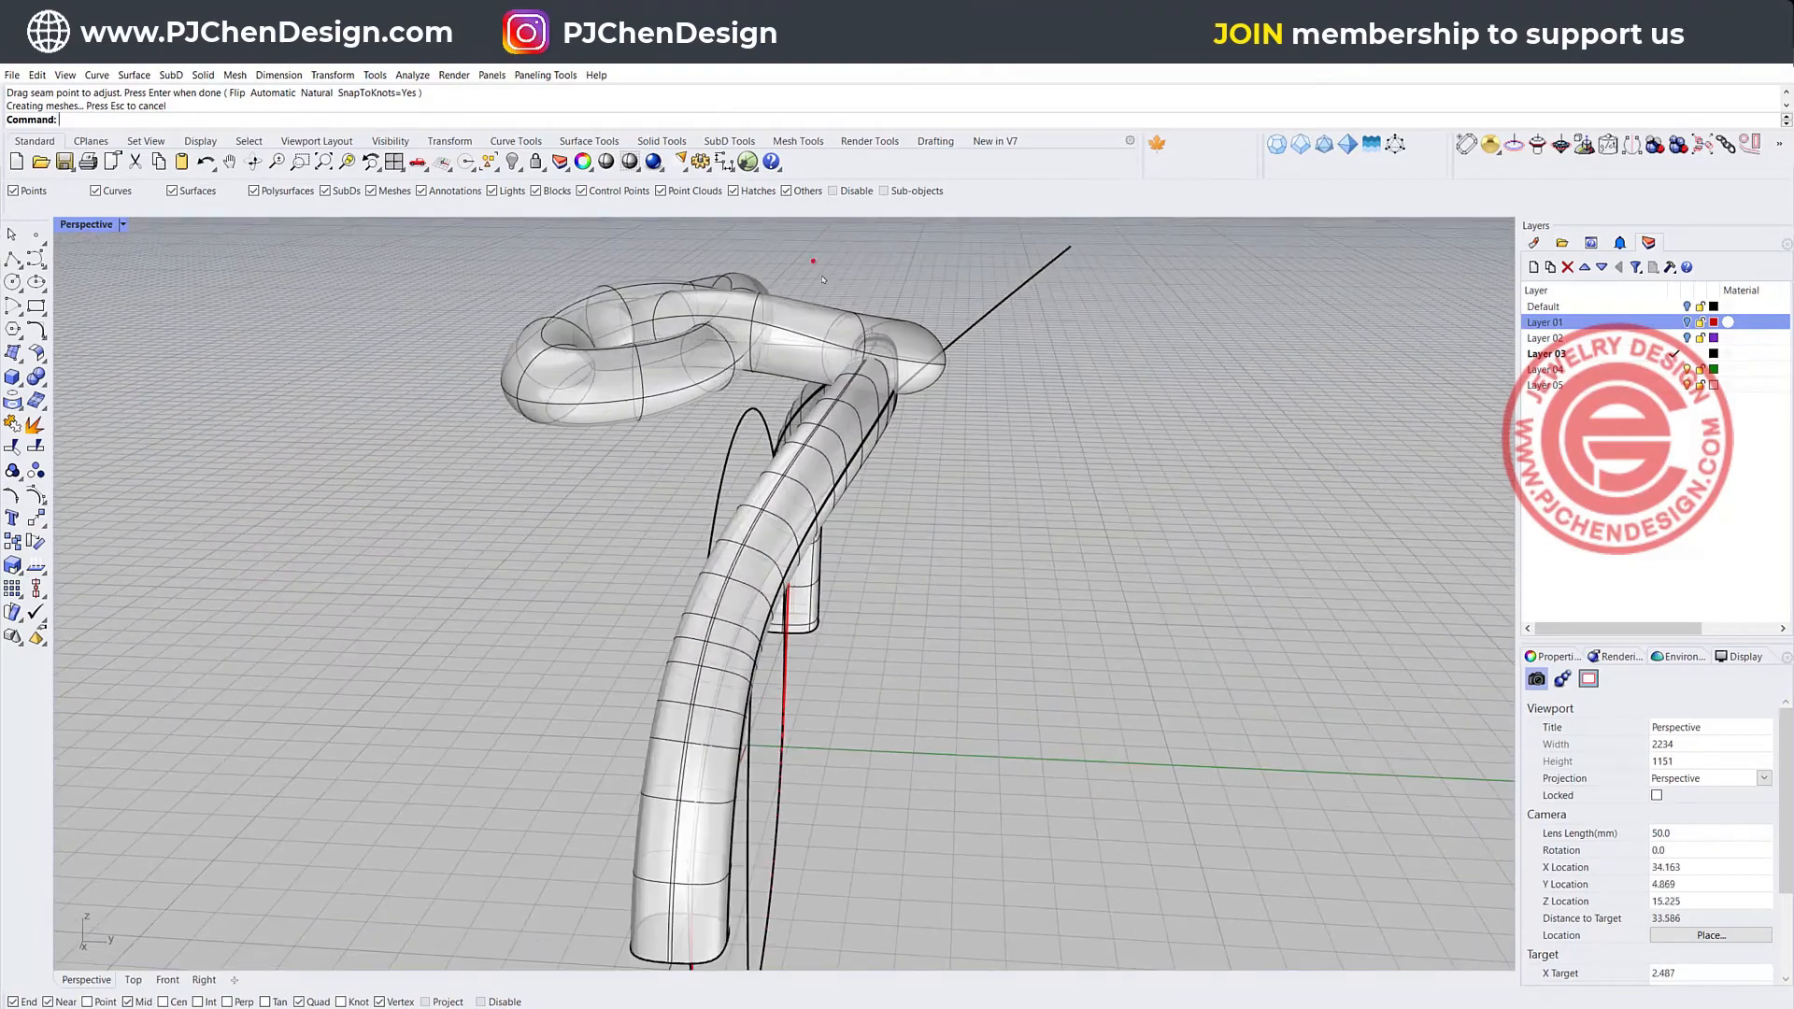
{"action": "left_click", "coordinate": [892, 383]}
{"action": "scroll", "coordinate": [886, 383], "scroll_direction": "up", "scroll_amount": 5}
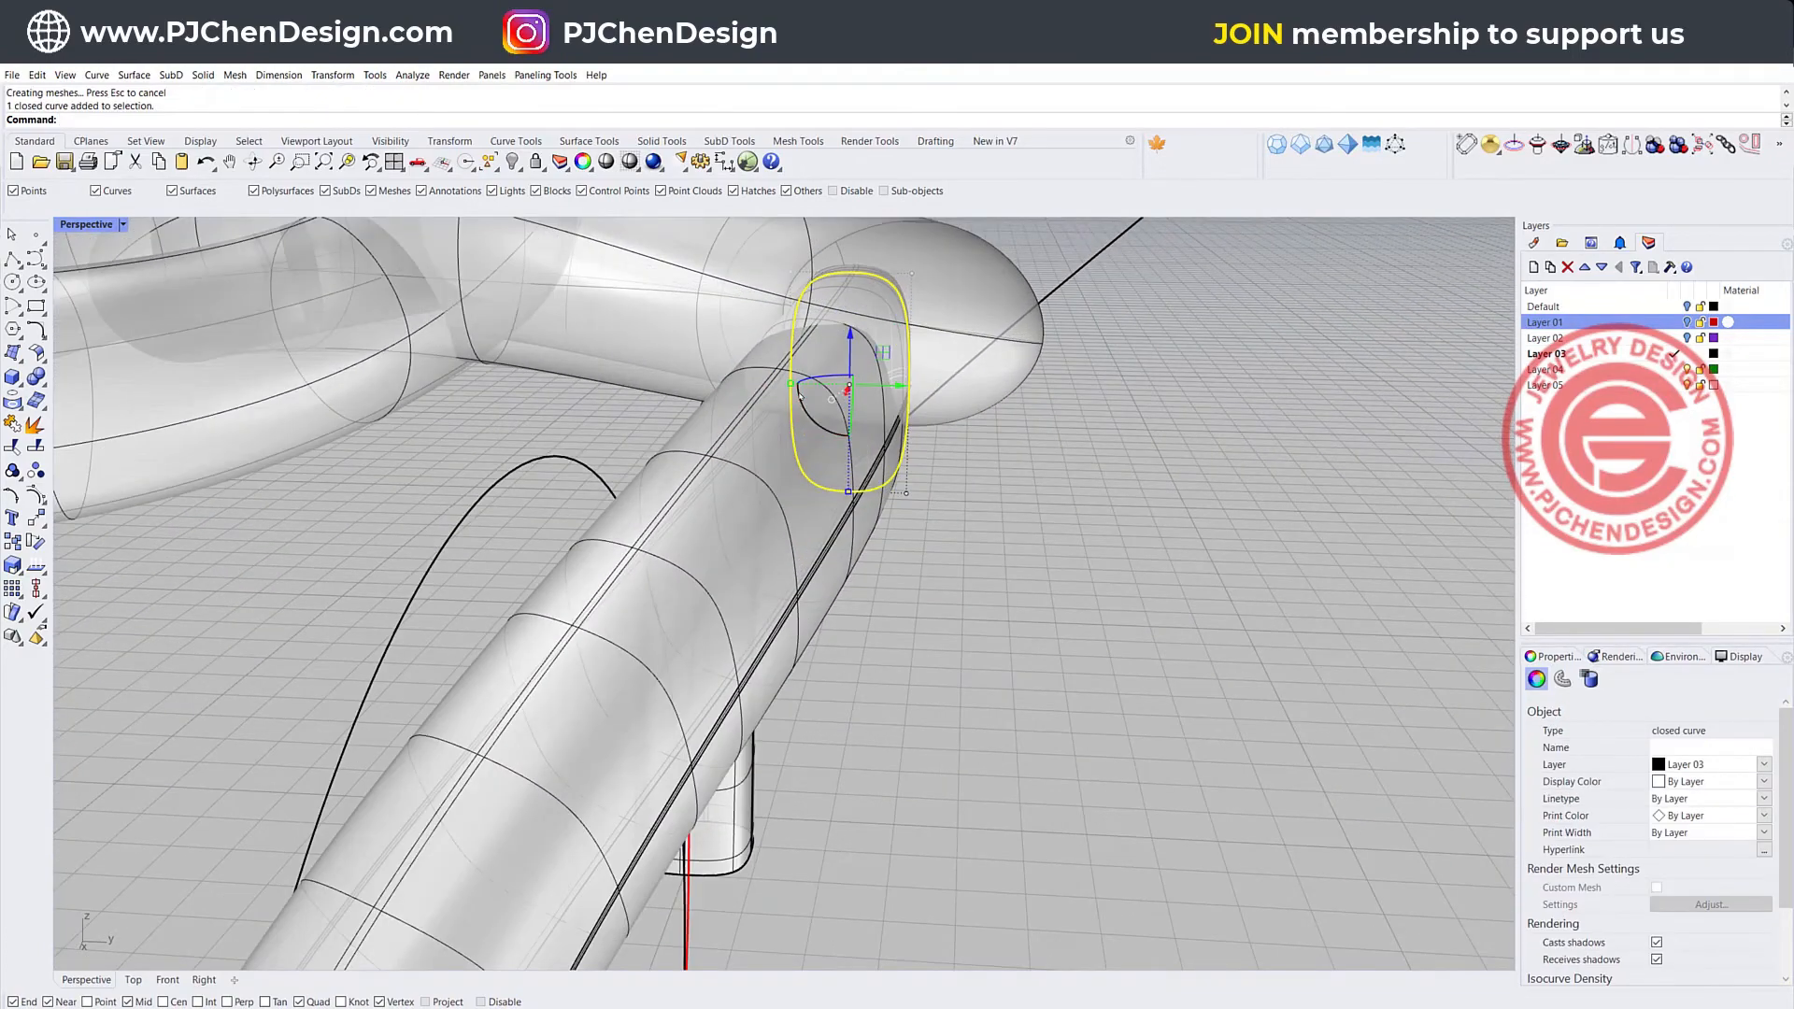
{"action": "left_click_drag", "start_coordinate": [791, 385], "coordinate": [755, 382]}
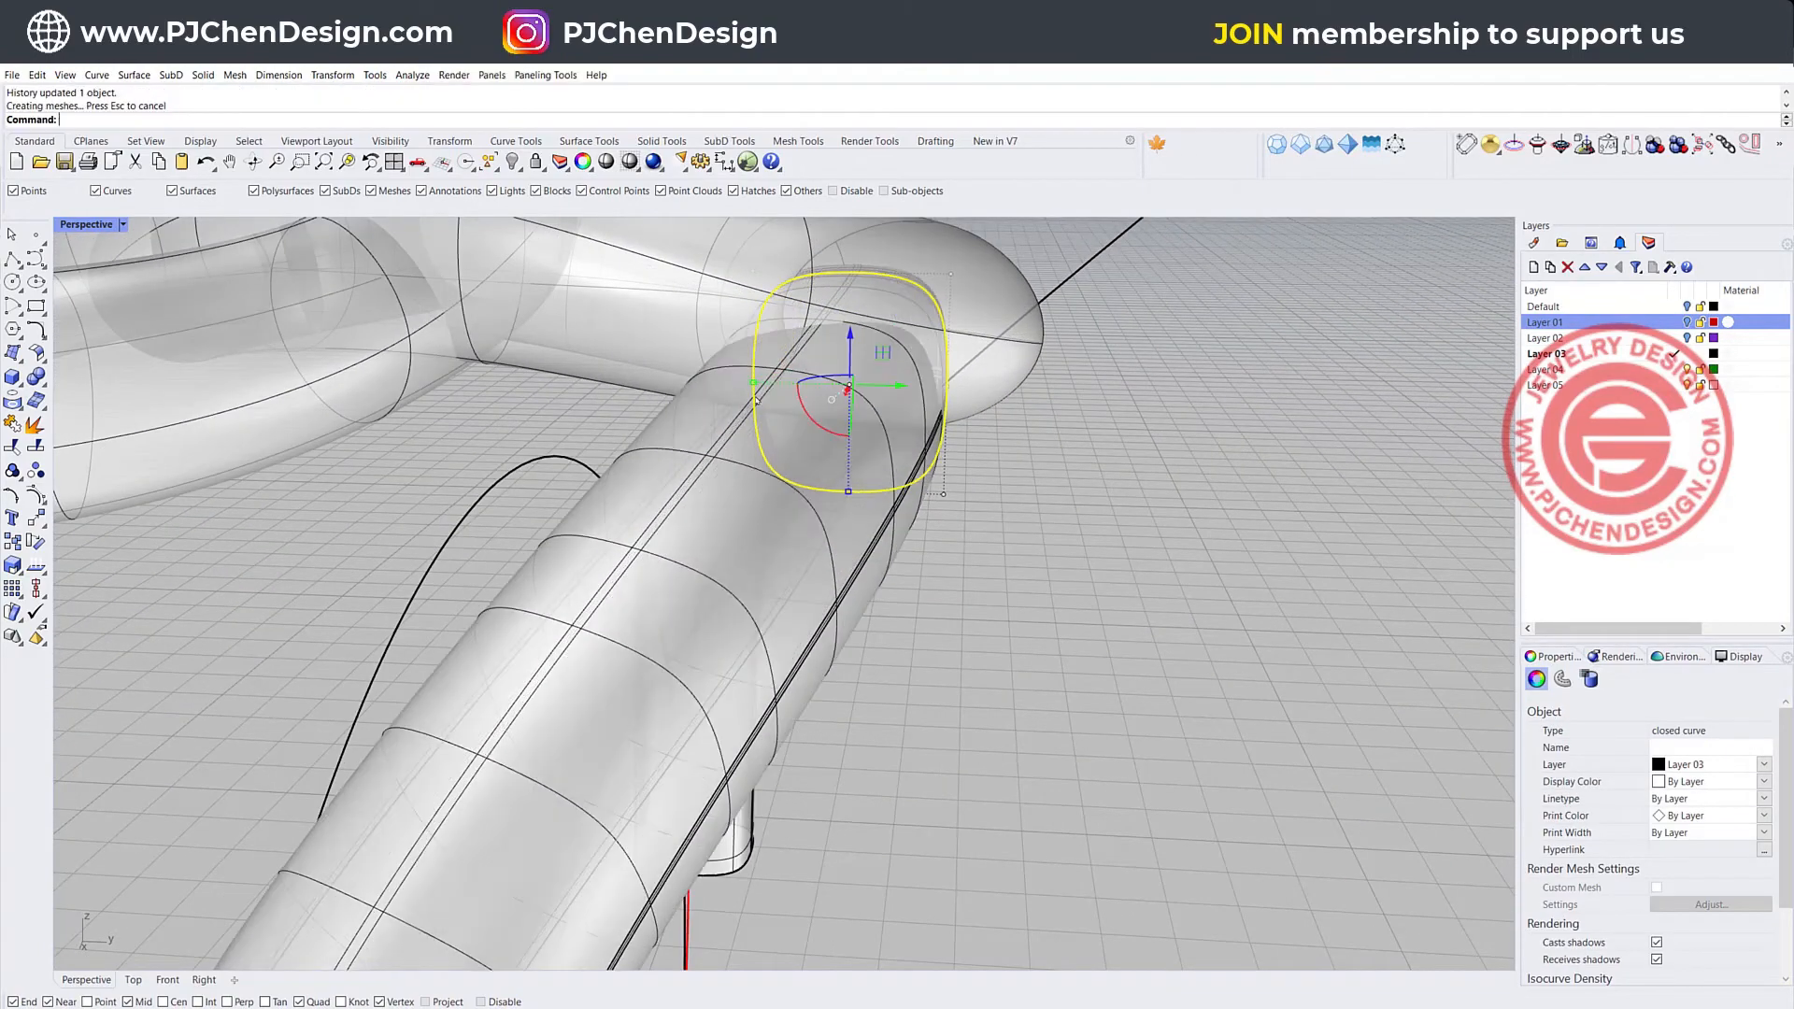
{"action": "scroll", "coordinate": [769, 417], "scroll_direction": "down", "scroll_amount": 2}
{"action": "scroll", "coordinate": [769, 417], "scroll_direction": "down", "scroll_amount": 8}
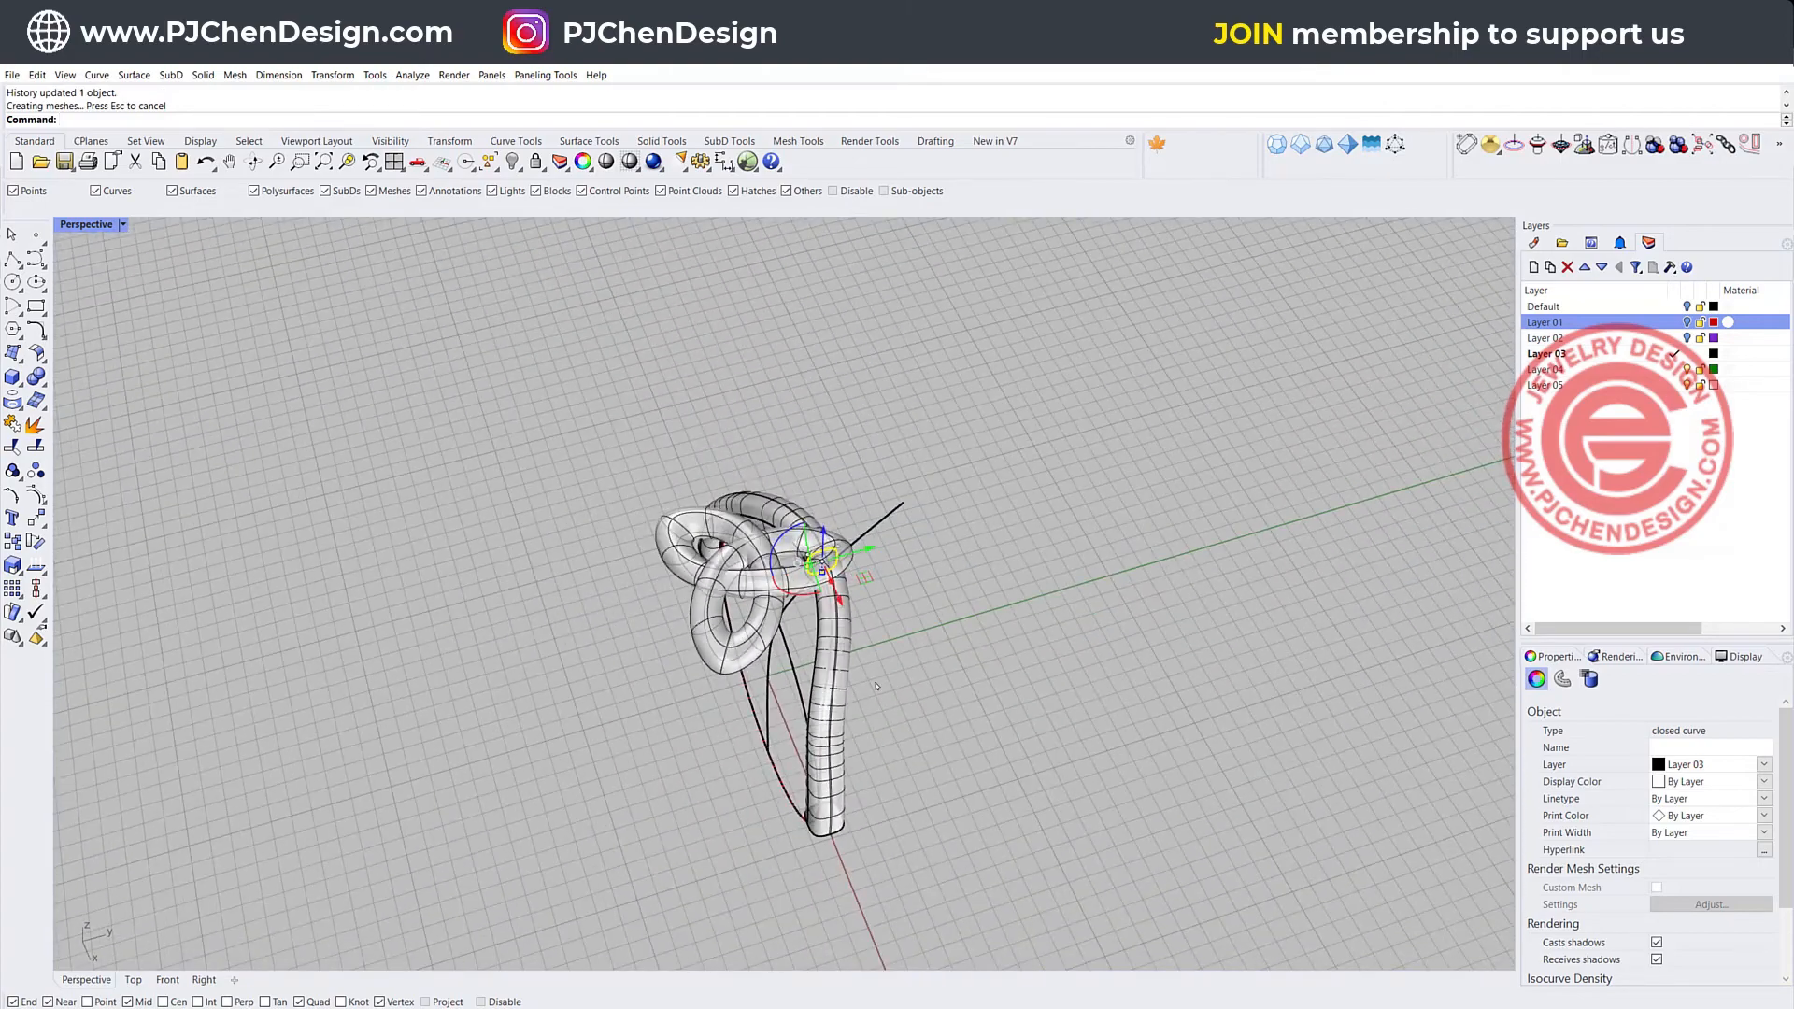
{"action": "right_click_drag", "start_coordinate": [940, 735], "coordinate": [996, 774]}
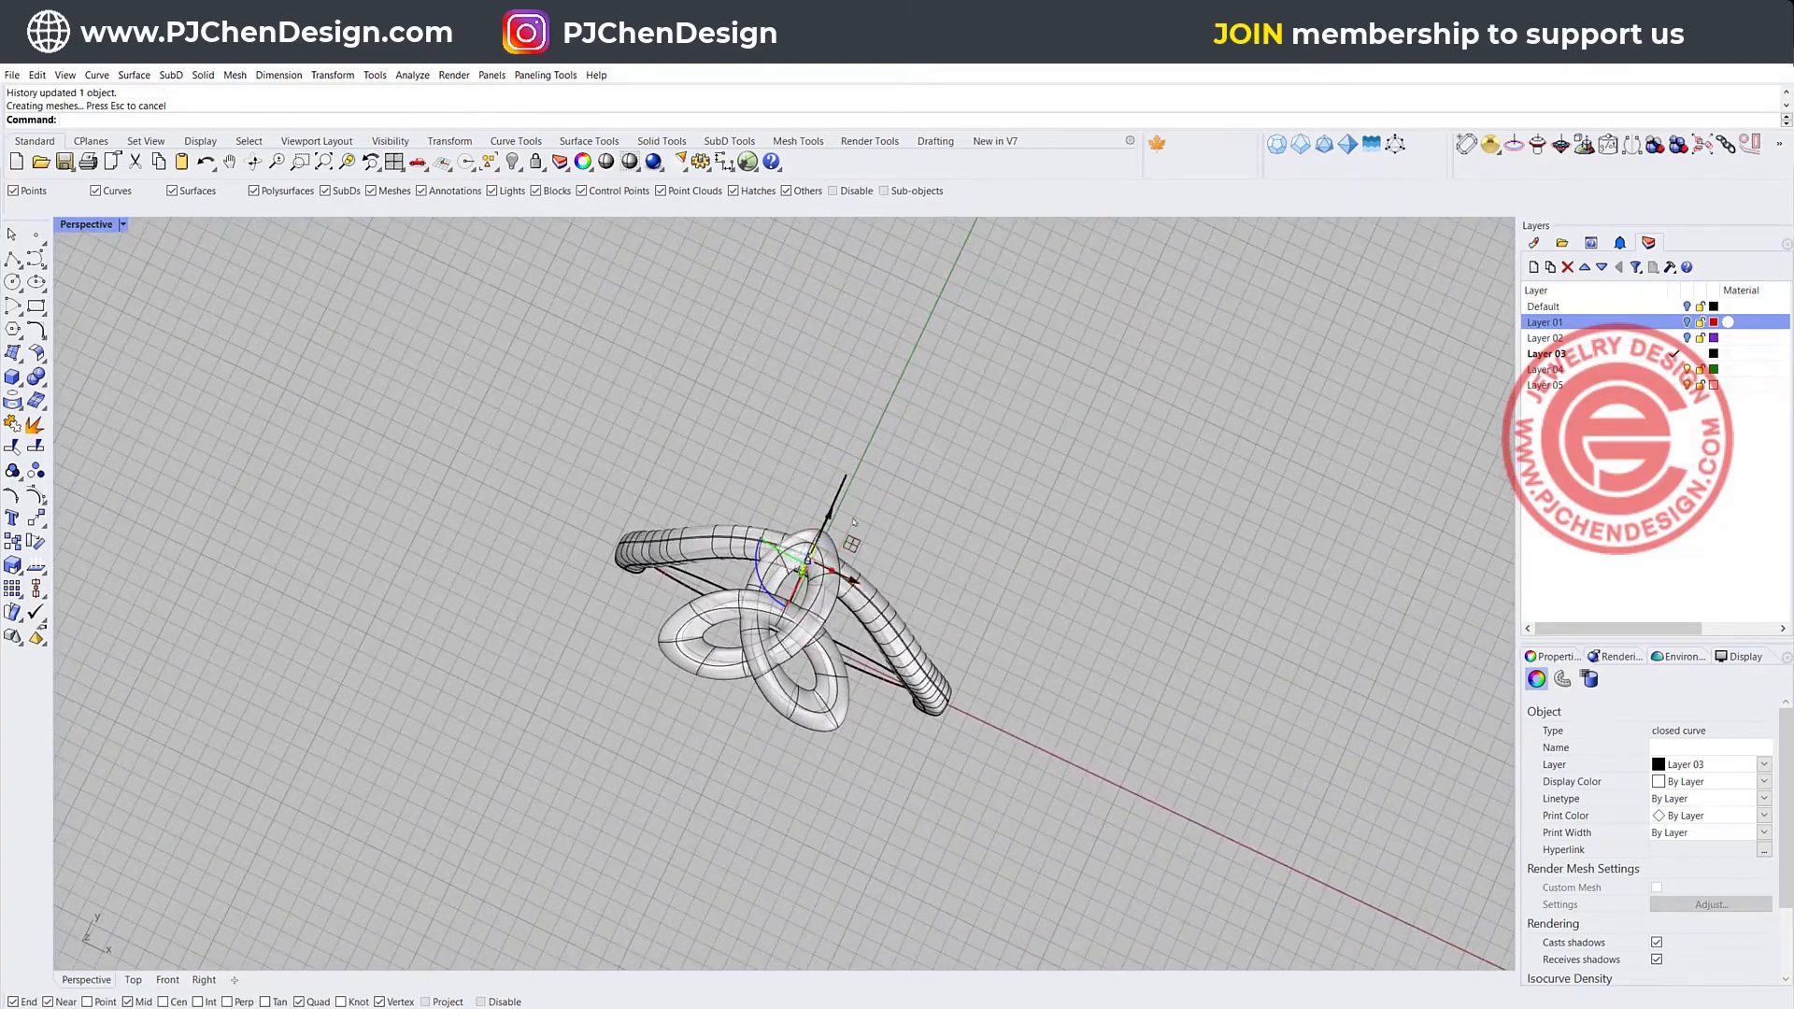
{"action": "scroll", "coordinate": [853, 522], "scroll_direction": "up", "scroll_amount": 4}
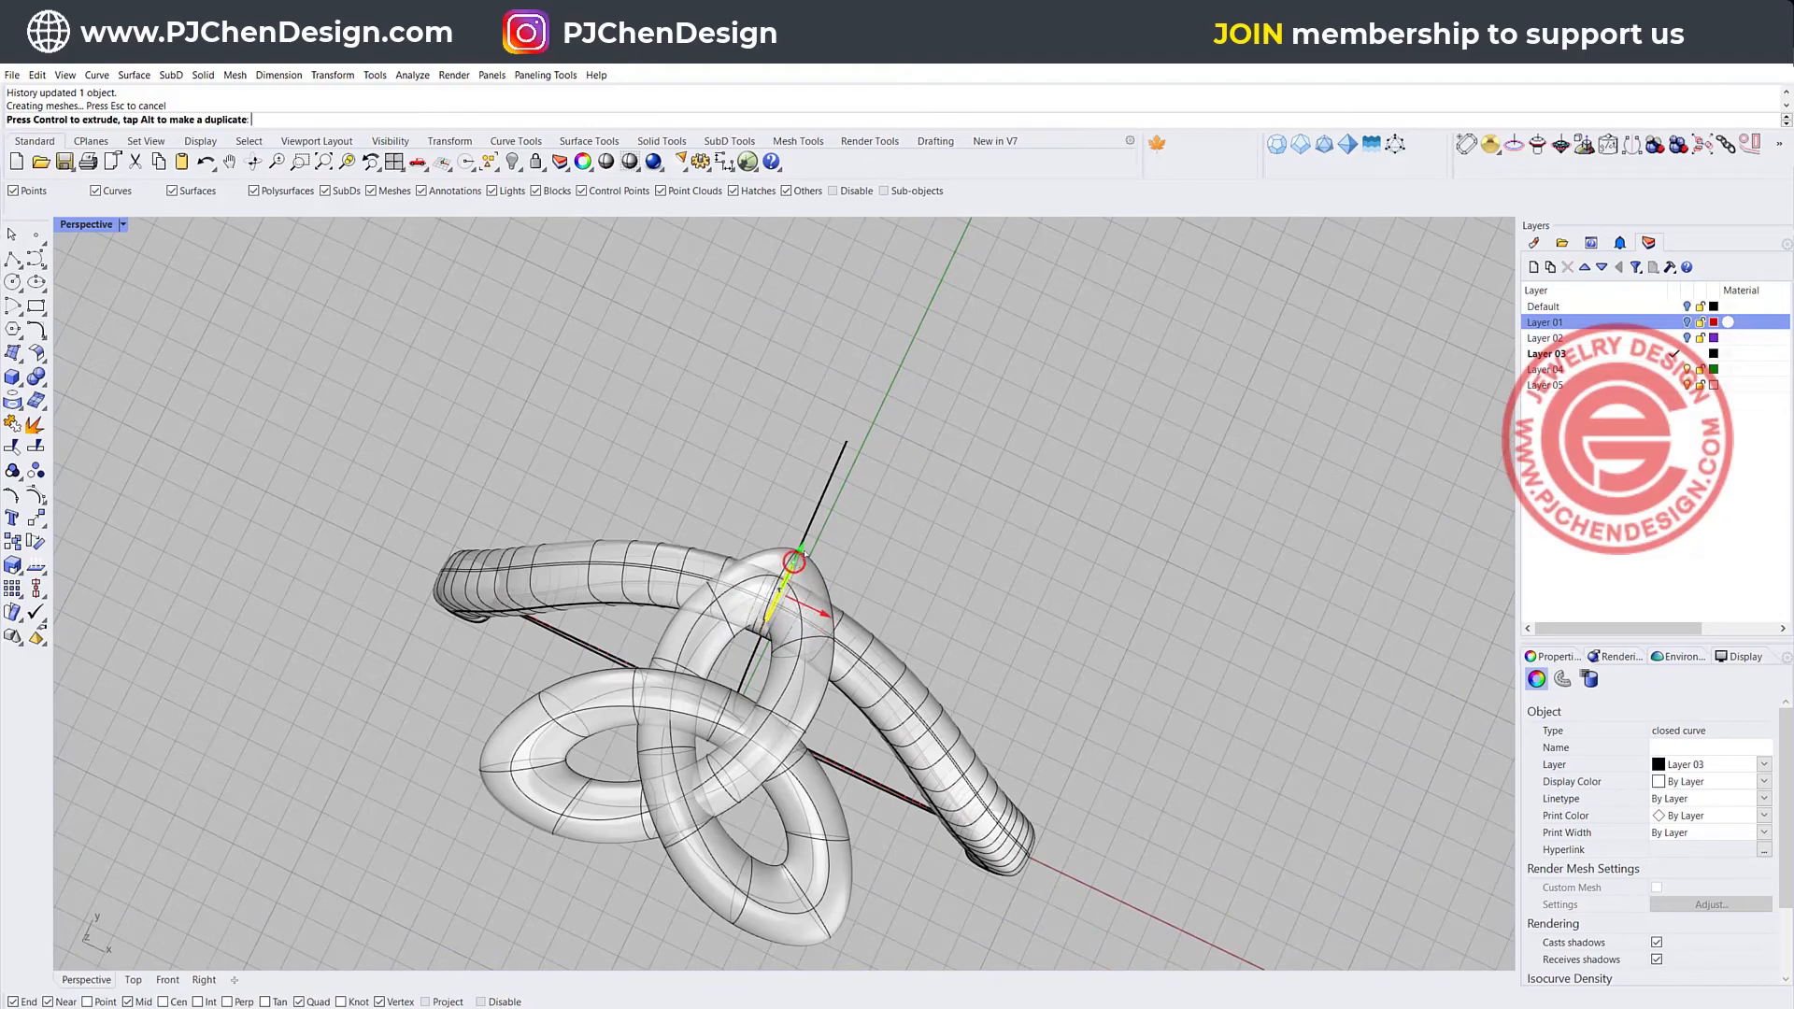
{"action": "scroll", "coordinate": [768, 629], "scroll_direction": "up", "scroll_amount": 2}
{"action": "scroll", "coordinate": [921, 640], "scroll_direction": "down", "scroll_amount": 4}
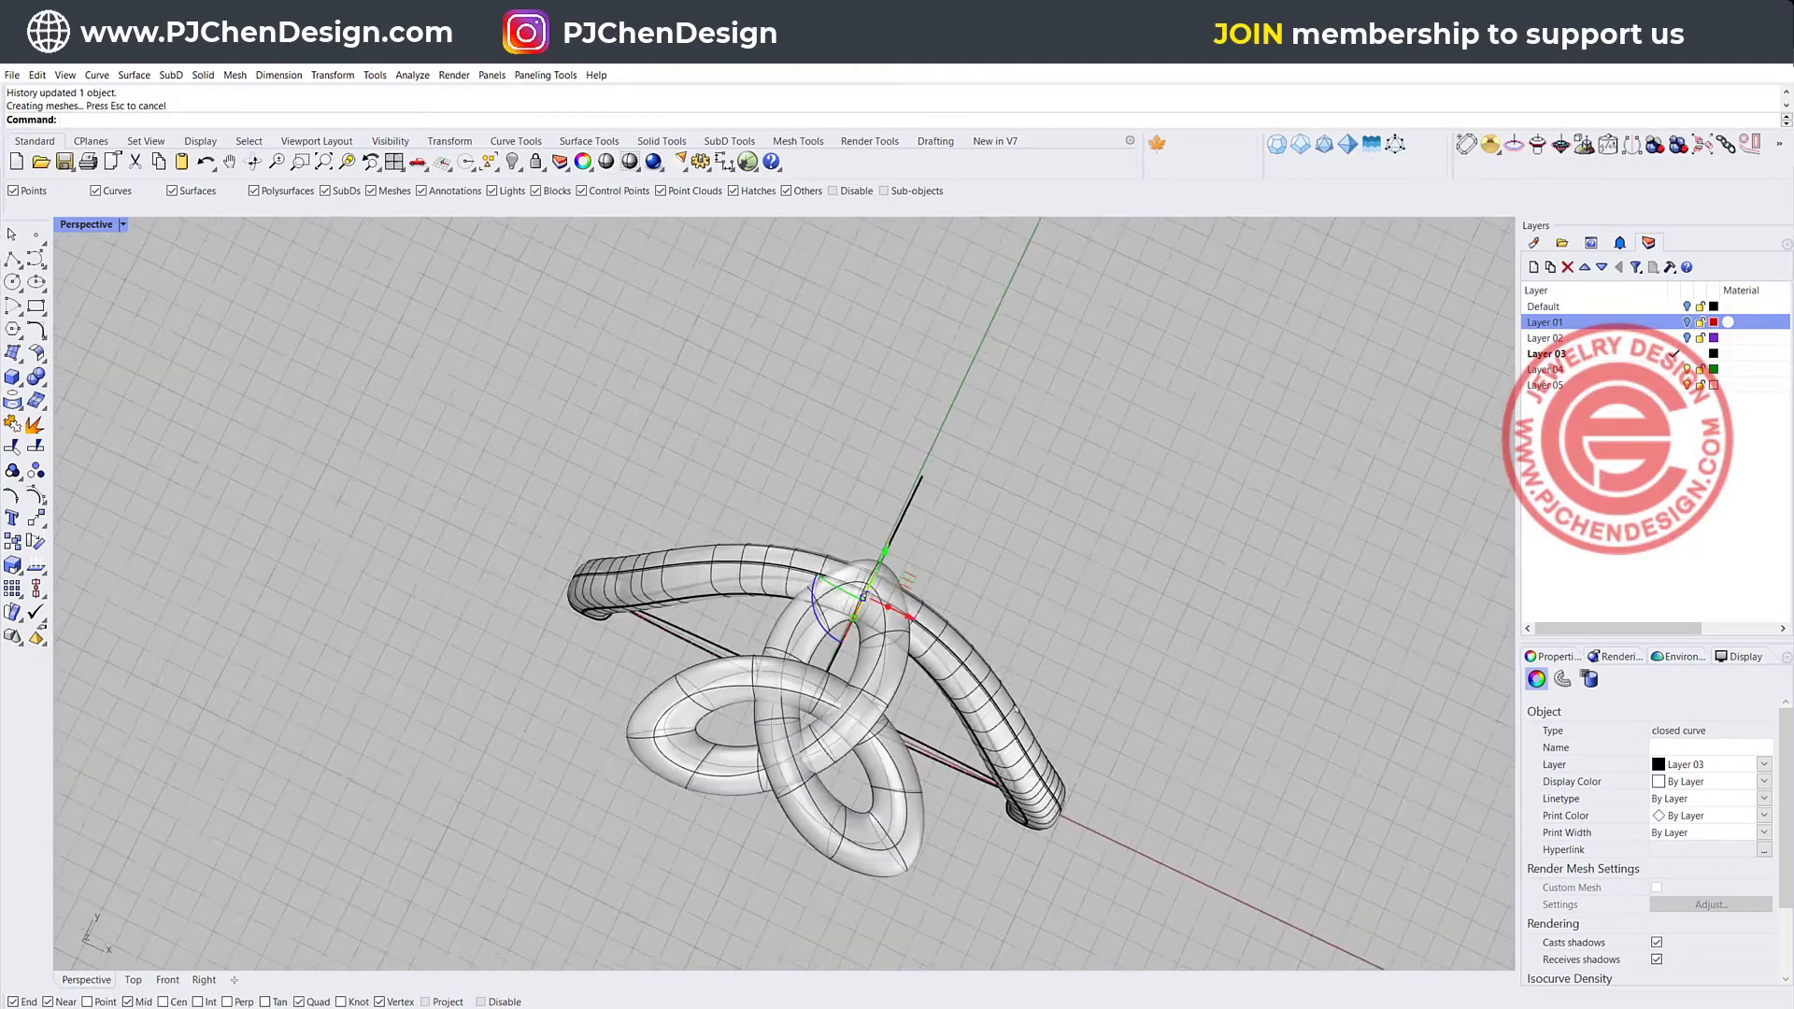
{"action": "right_click_drag", "start_coordinate": [920, 640], "coordinate": [1004, 587]}
- Mirror a copy of the swept upper shank across the X axis through the origin in the Top view
{"action": "left_click", "coordinate": [951, 665]}
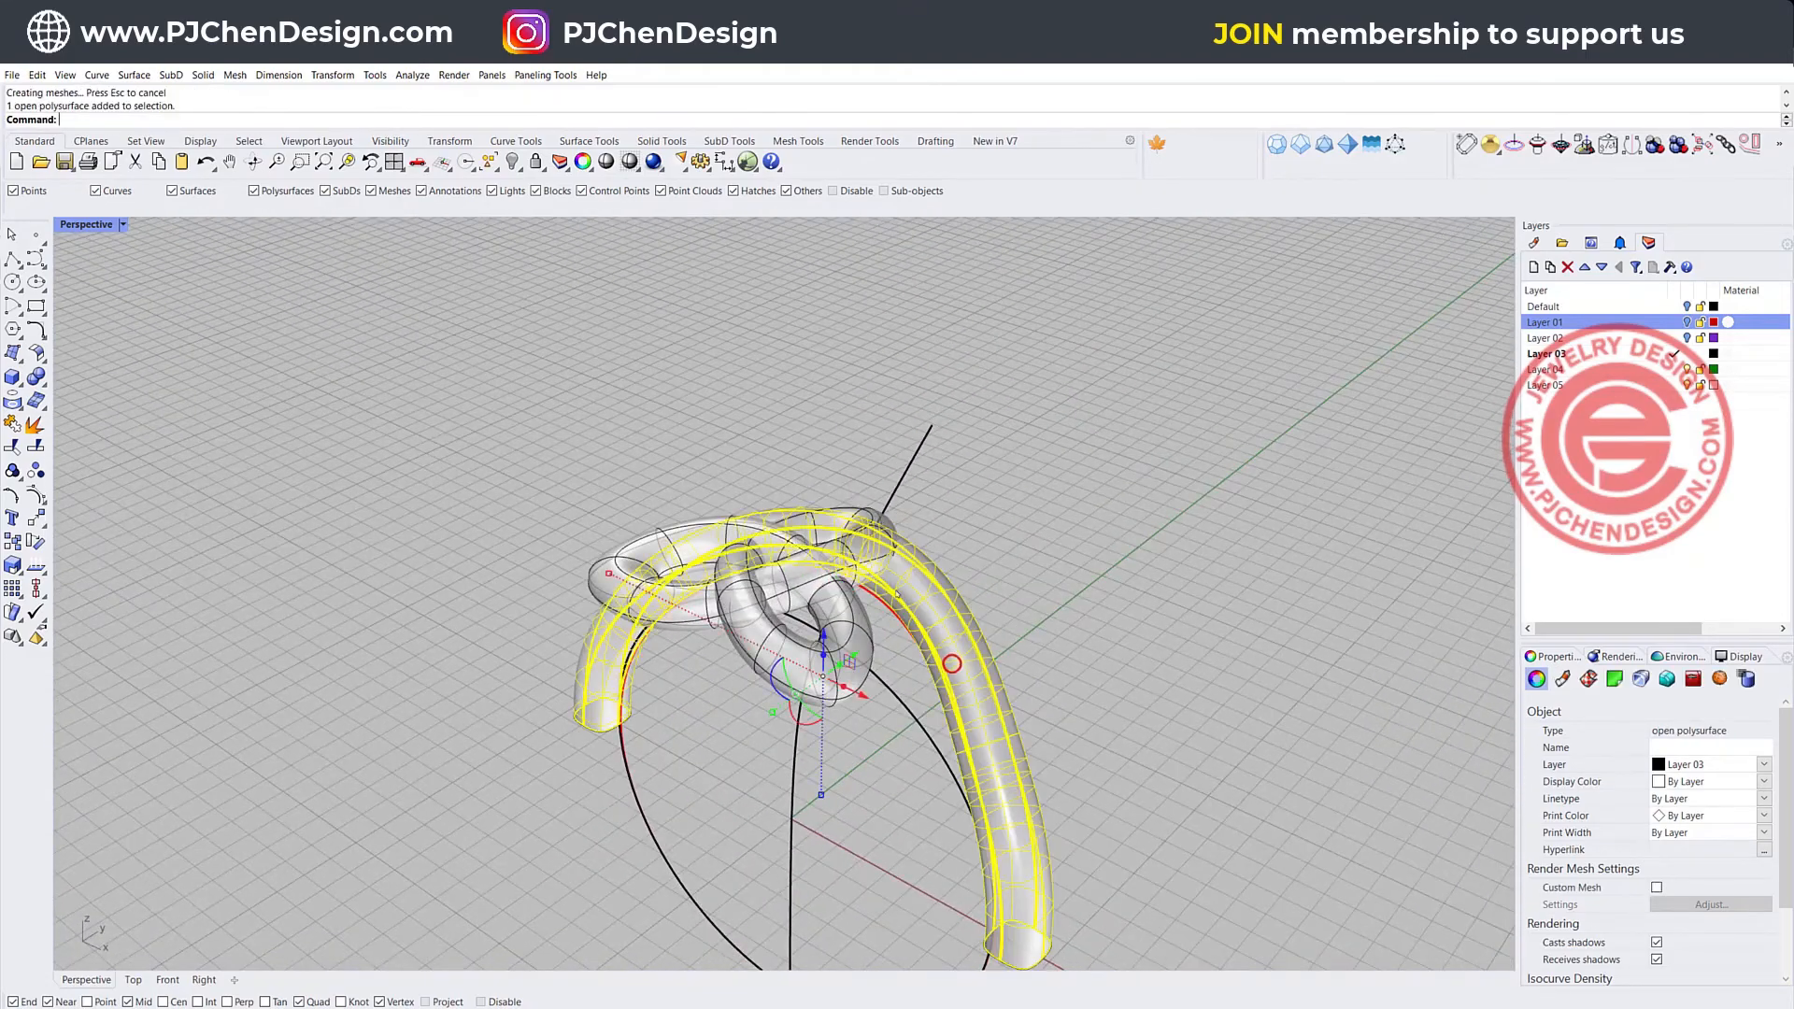
{"action": "double_click", "coordinate": [85, 224]}
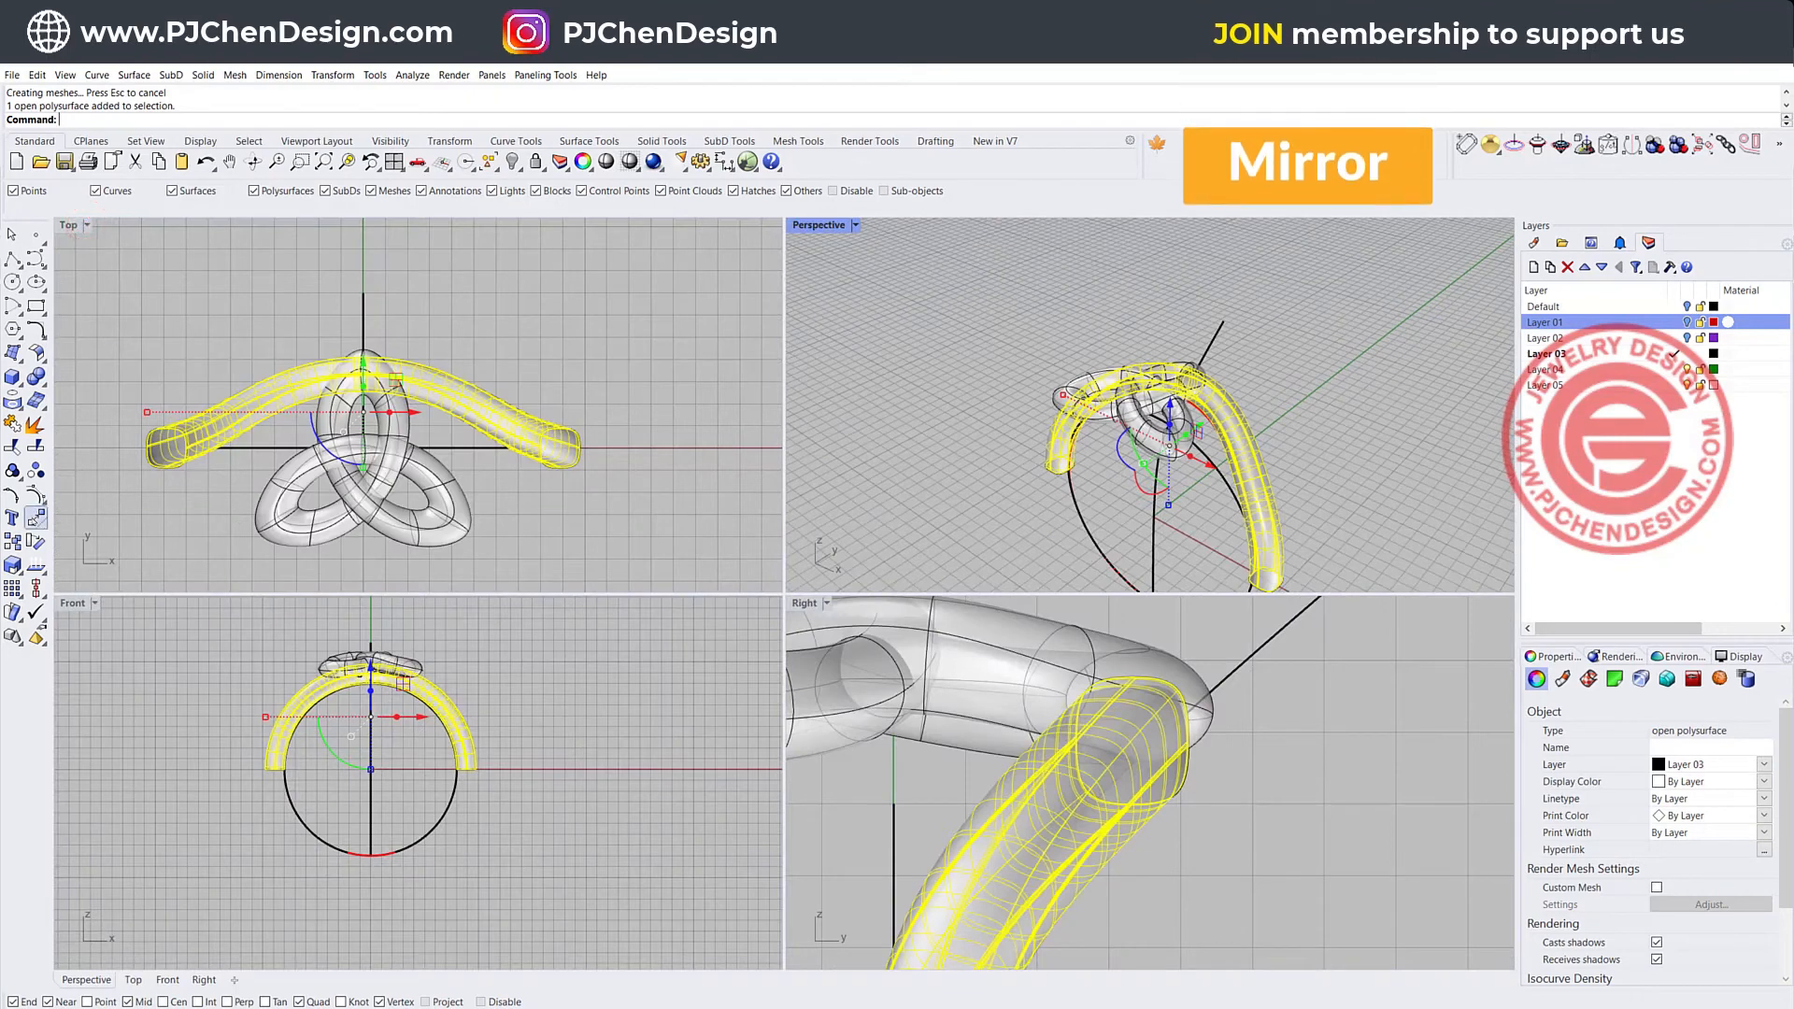
{"action": "left_click", "coordinate": [36, 518]}
{"action": "left_click", "coordinate": [61, 549]}
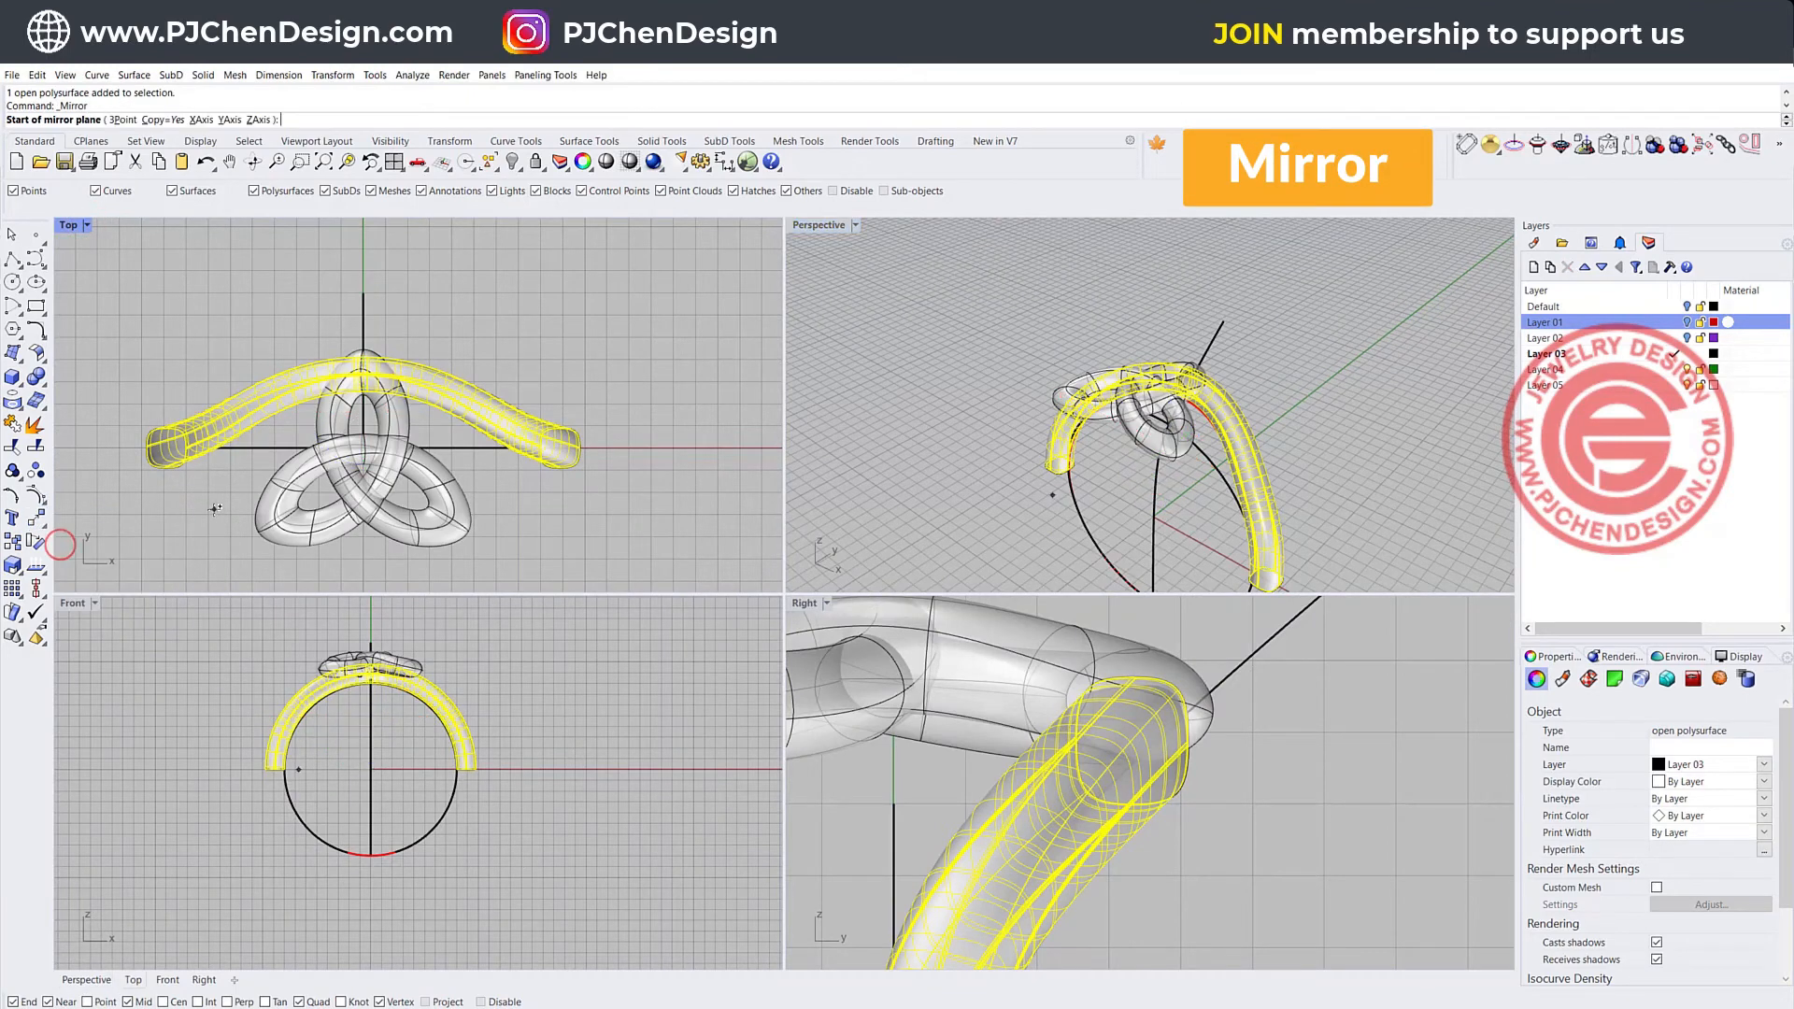
{"action": "type", "text": "0"}
{"action": "key", "text": "Return"}
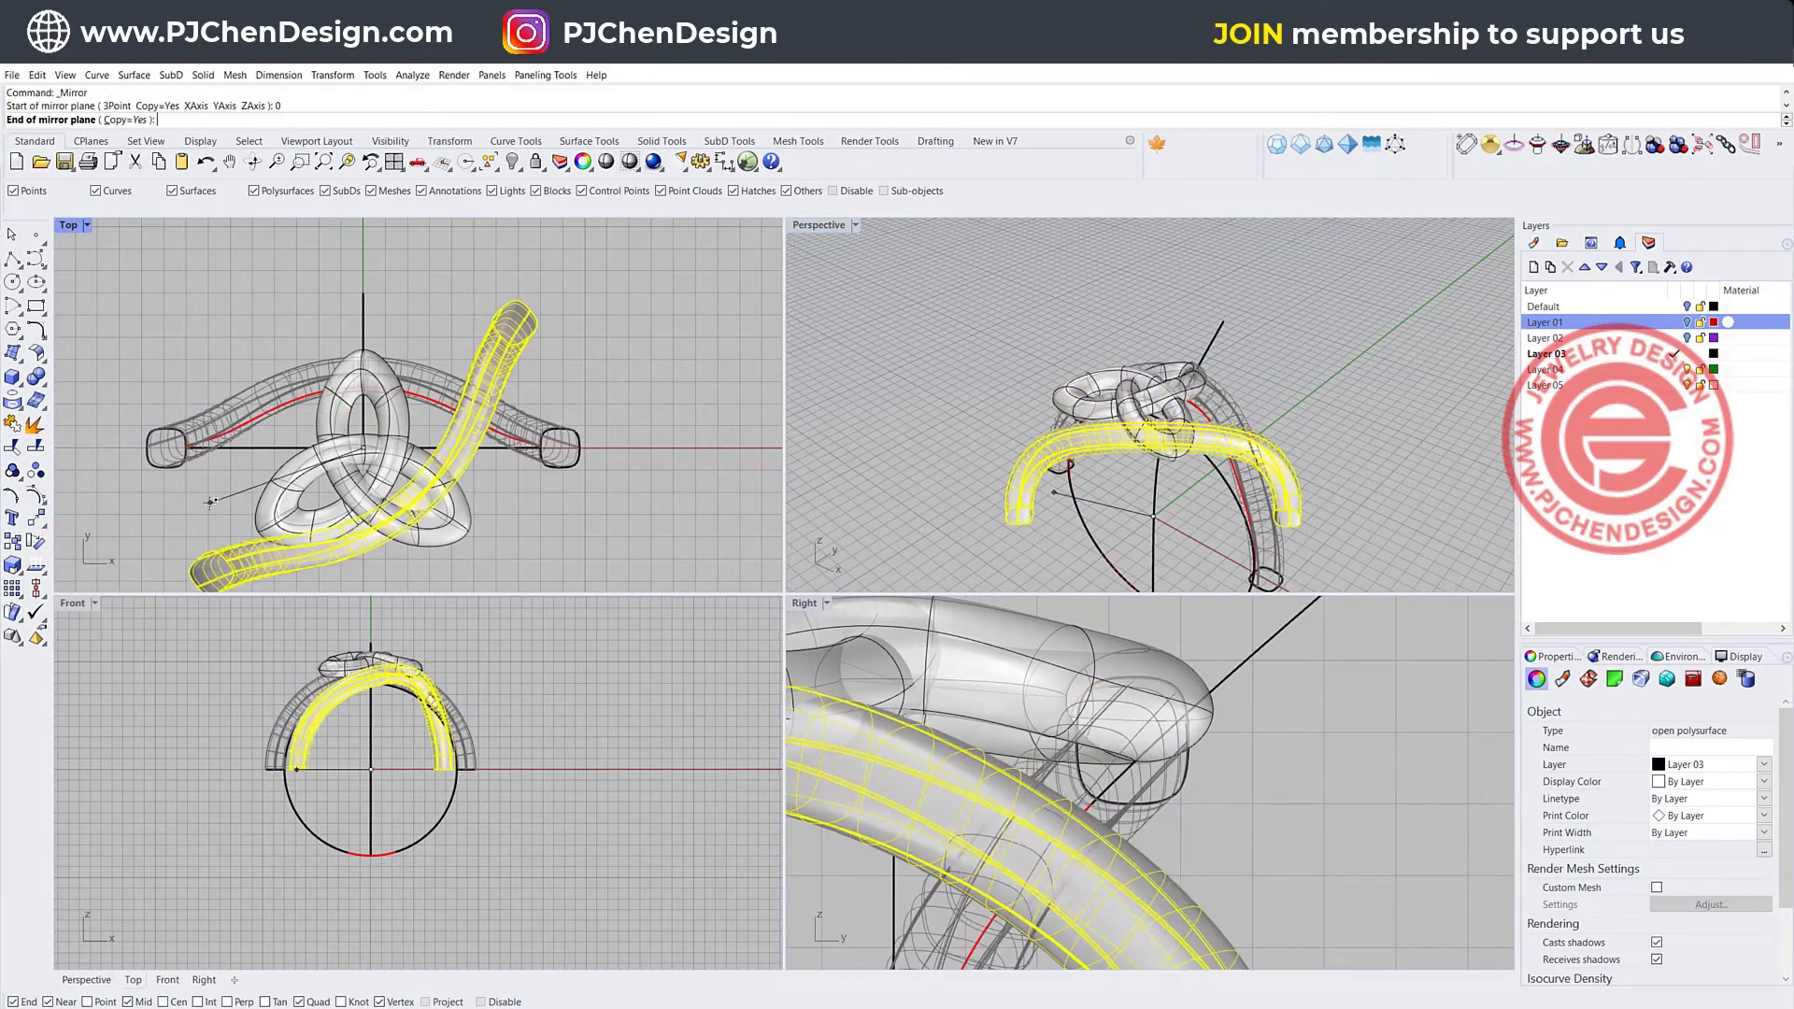
{"action": "left_click", "coordinate": [626, 452]}
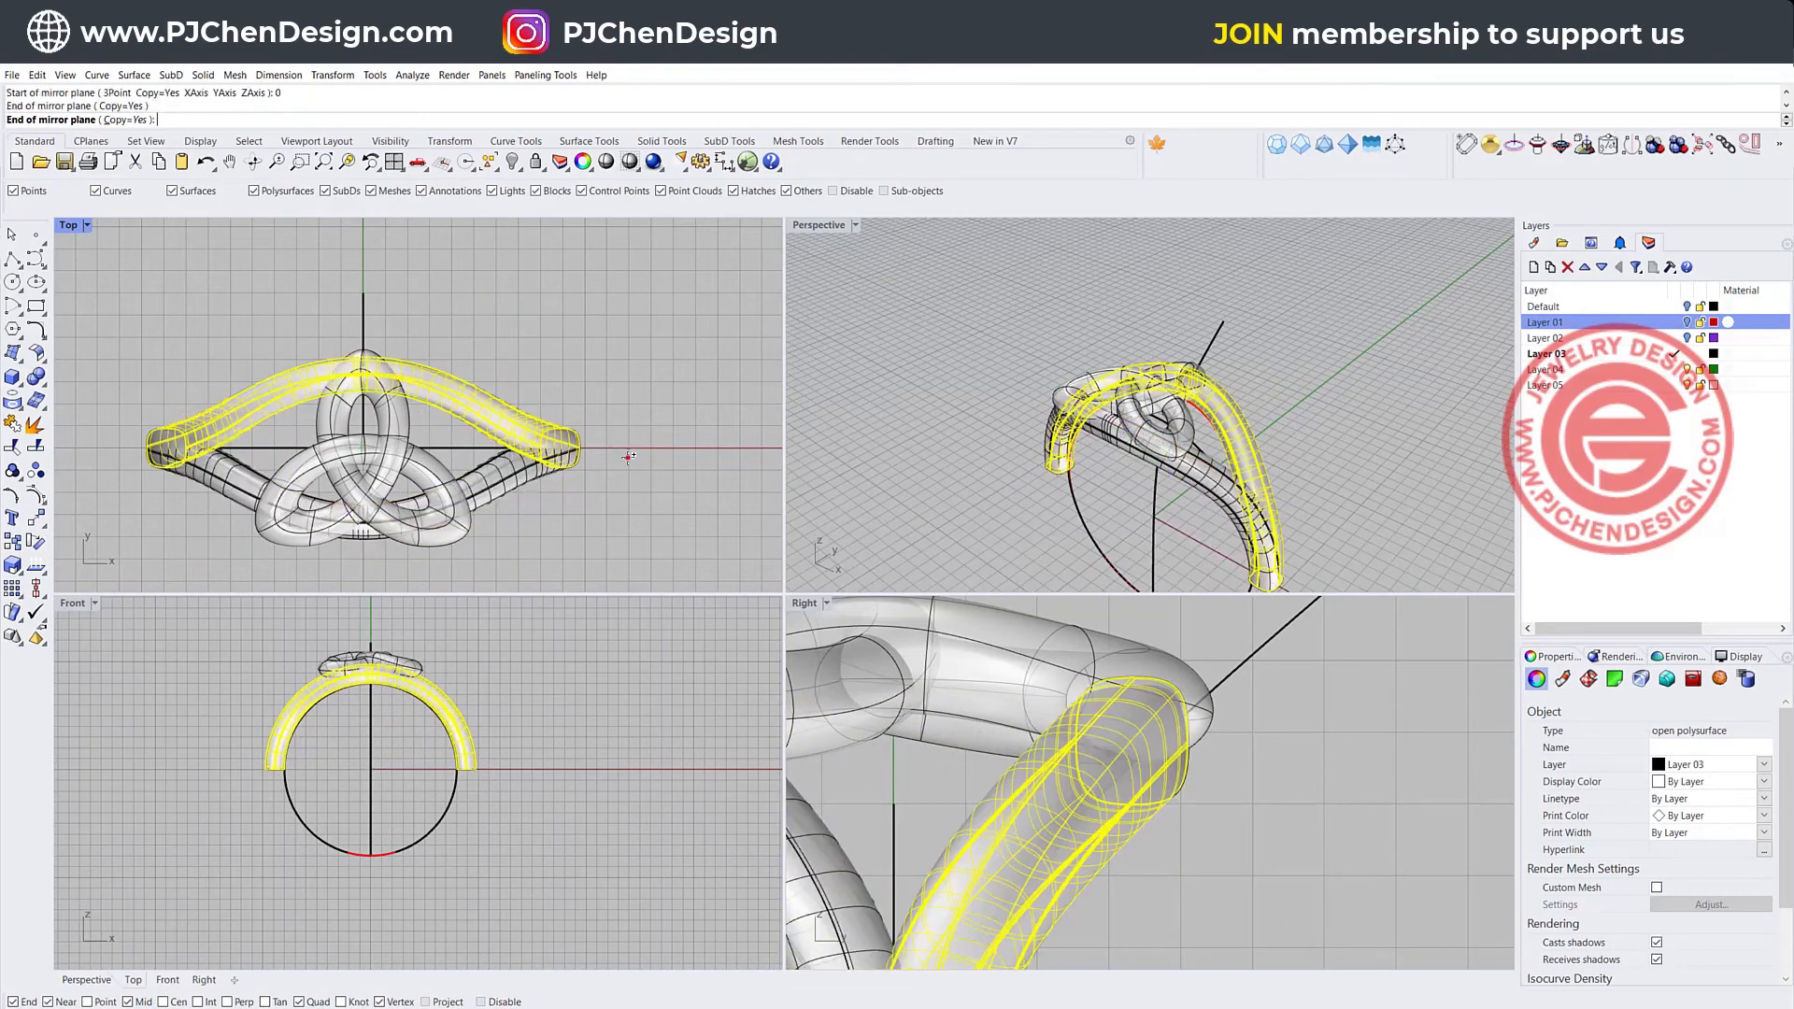
{"action": "left_click", "coordinate": [630, 511]}
- Start Sweep 1 Rail with the finger circle as rail and the two rounded side profile curves as shapes
{"action": "right_click_drag", "start_coordinate": [1088, 445], "coordinate": [1028, 373]}
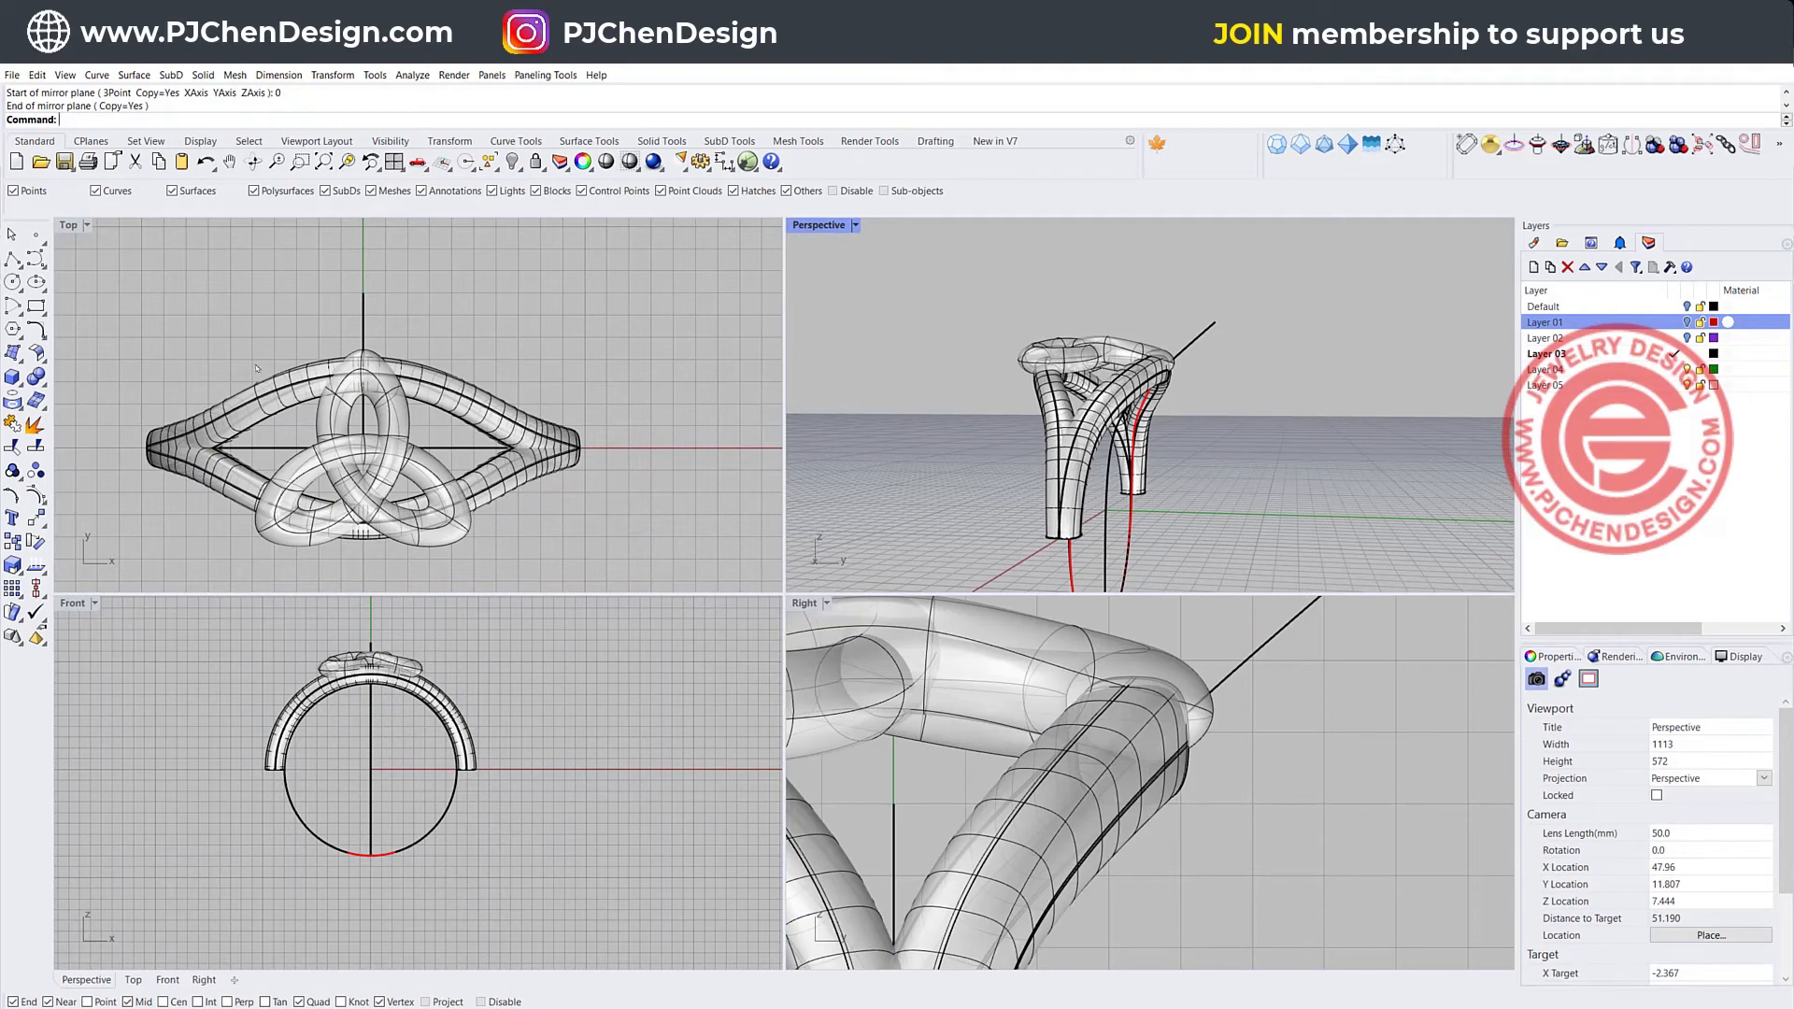
{"action": "scroll", "coordinate": [1057, 322], "scroll_direction": "down", "scroll_amount": 8}
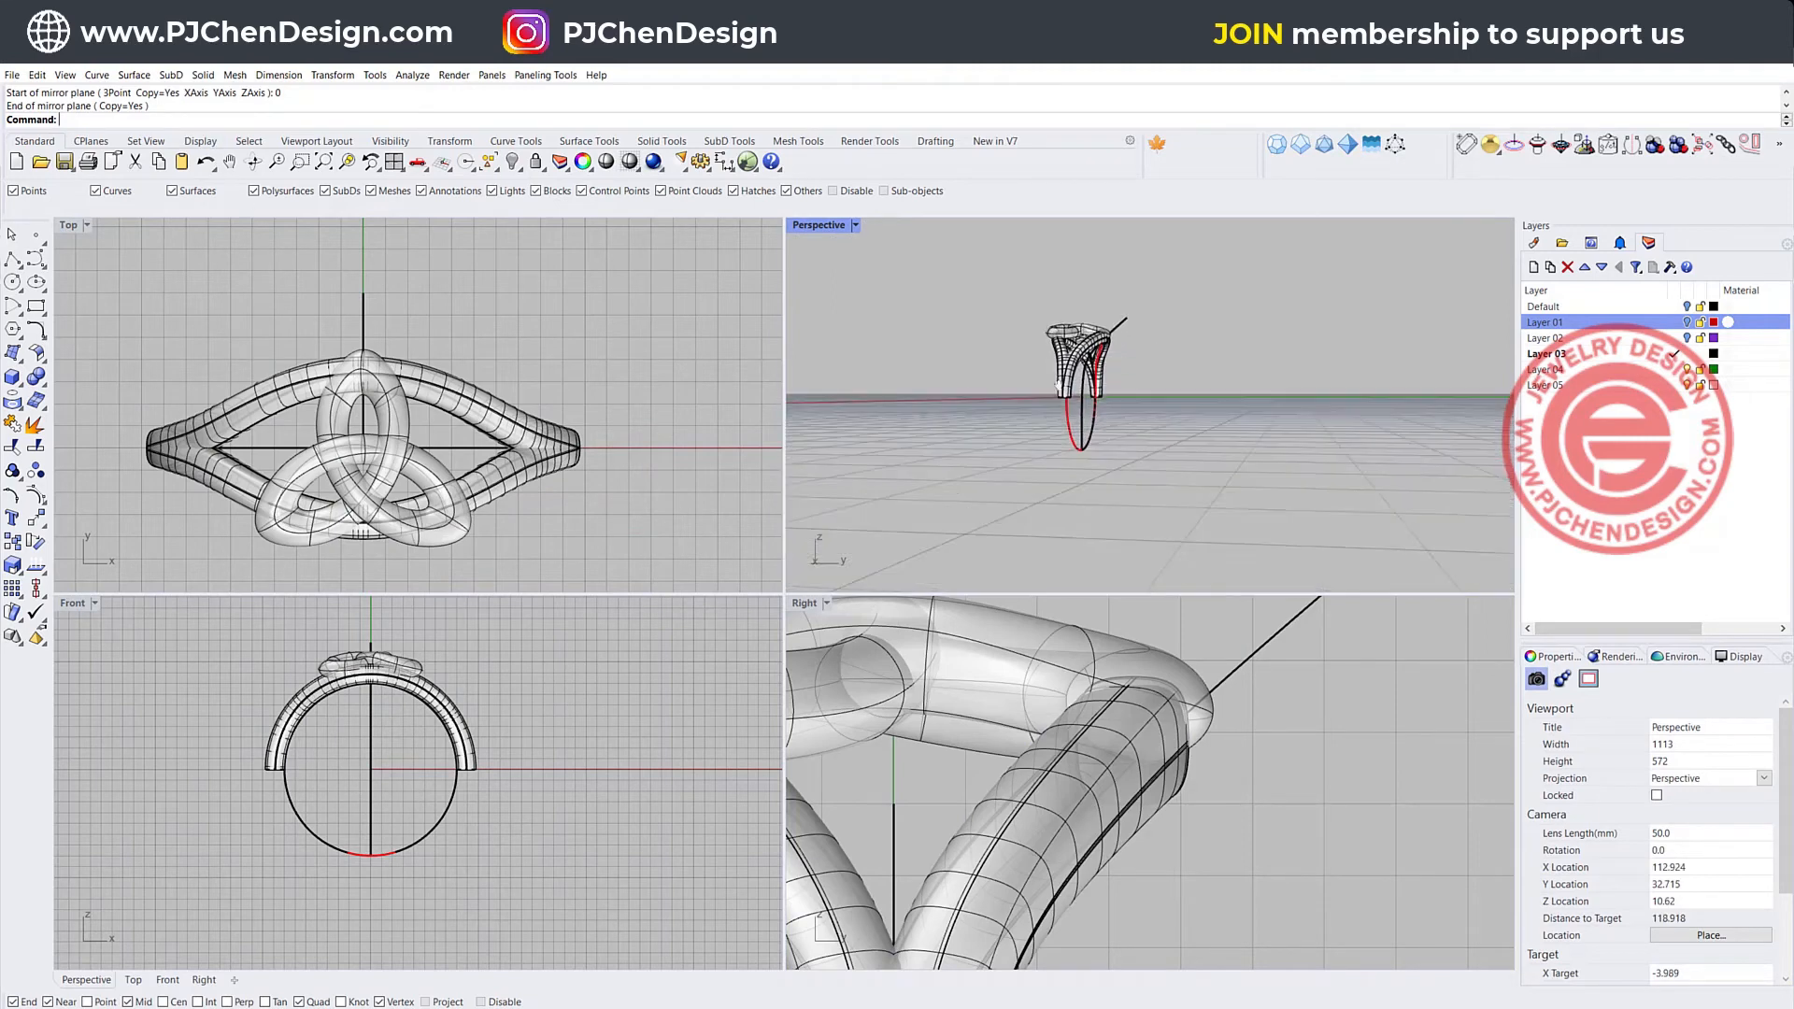
{"action": "right_click_drag", "start_coordinate": [1057, 327], "coordinate": [1183, 350]}
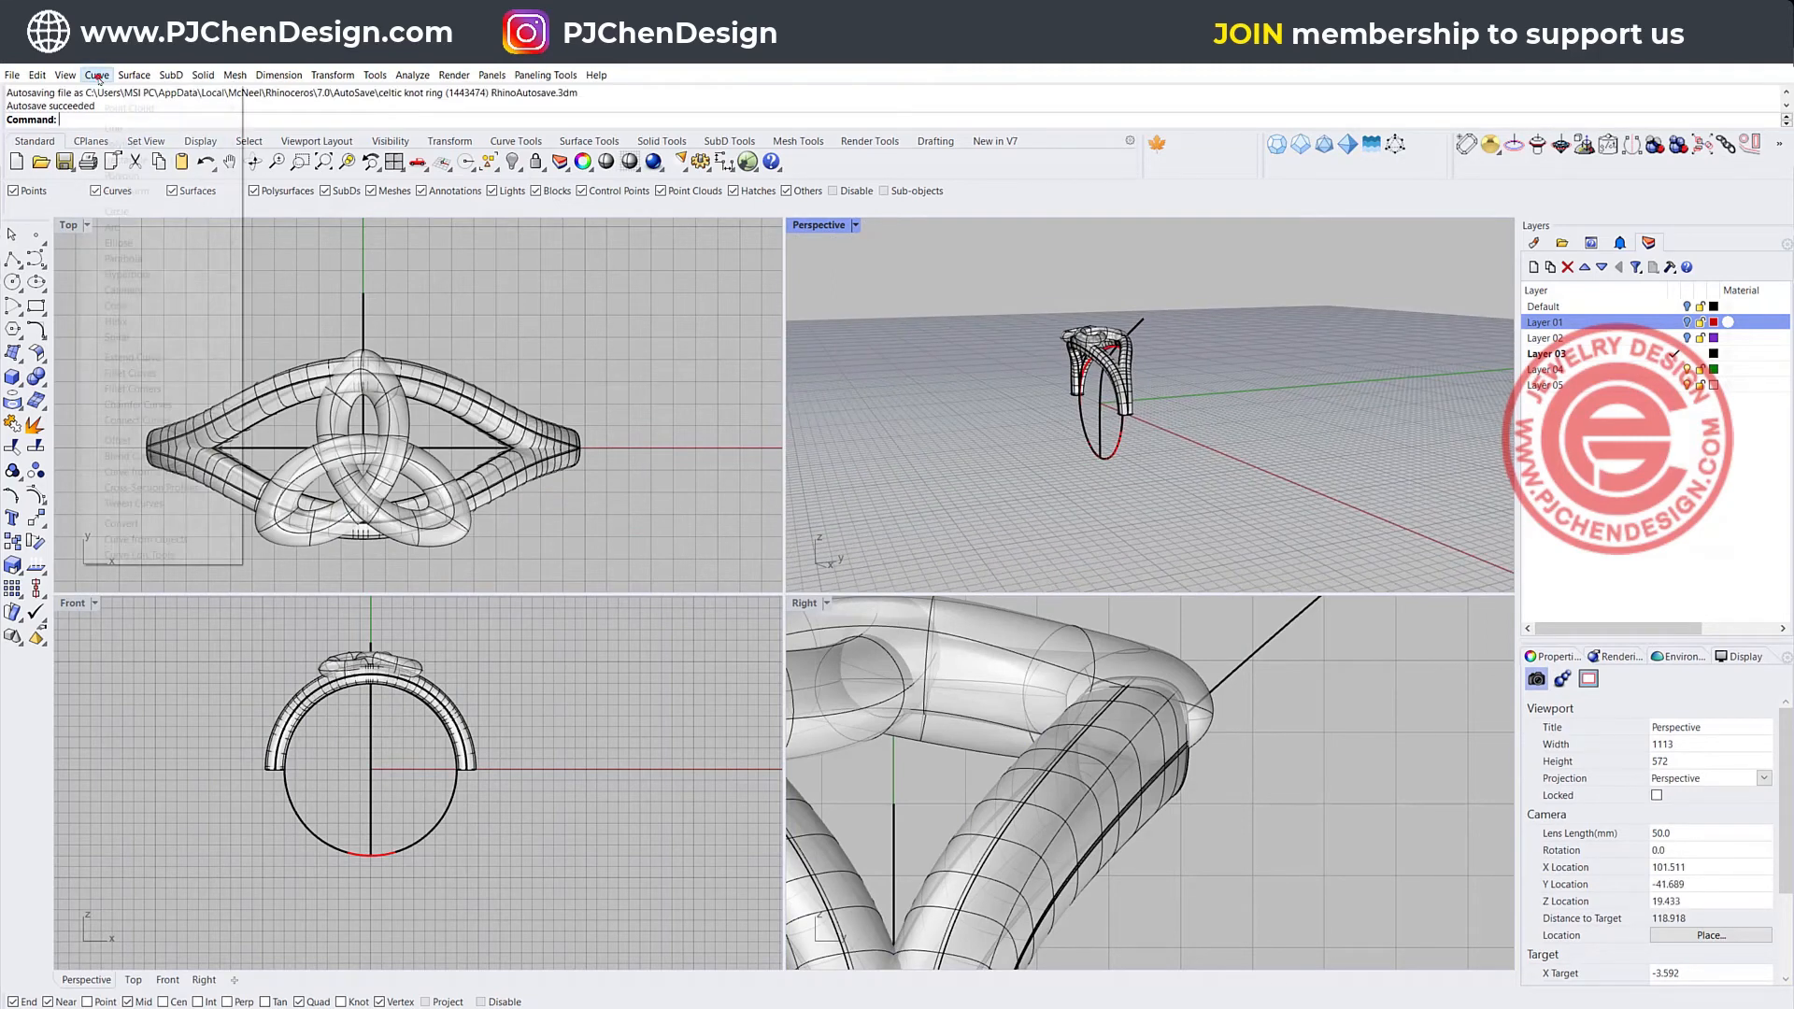
{"action": "left_click", "coordinate": [134, 74]}
{"action": "left_click", "coordinate": [149, 224]}
{"action": "scroll", "coordinate": [404, 824], "scroll_direction": "up", "scroll_amount": 3}
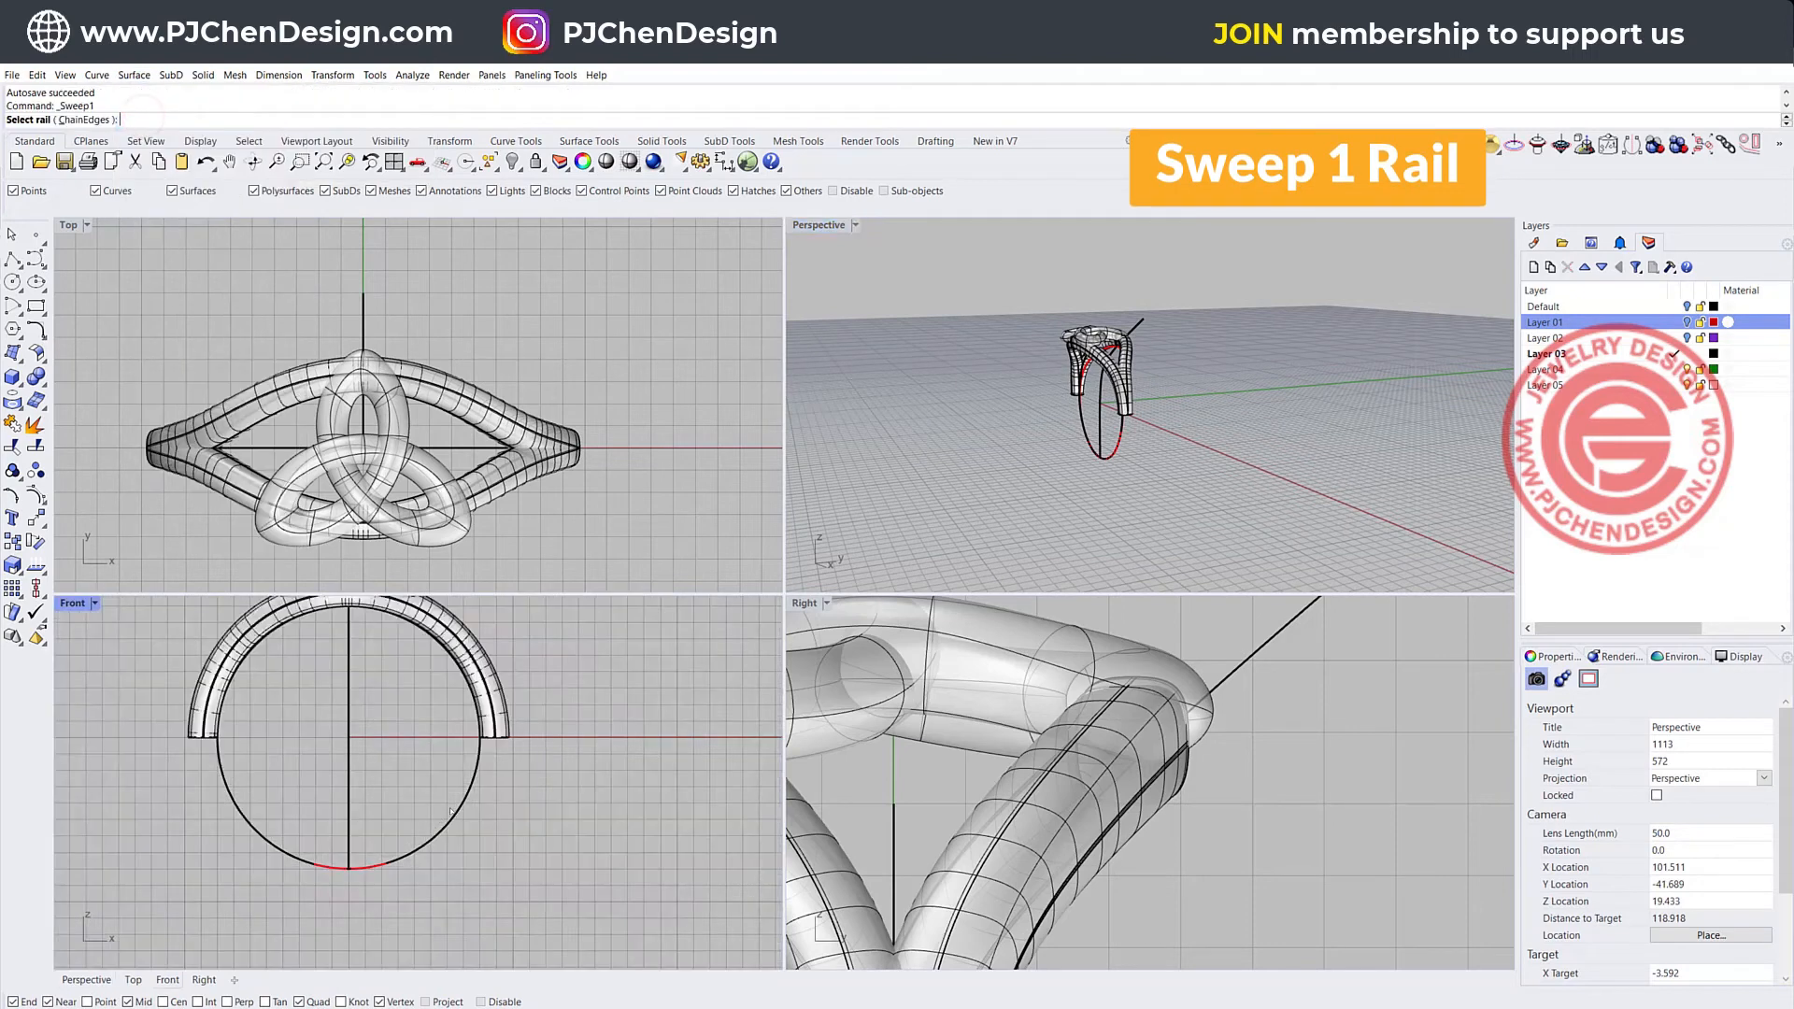
{"action": "left_click", "coordinate": [458, 806]}
{"action": "left_click", "coordinate": [513, 854]}
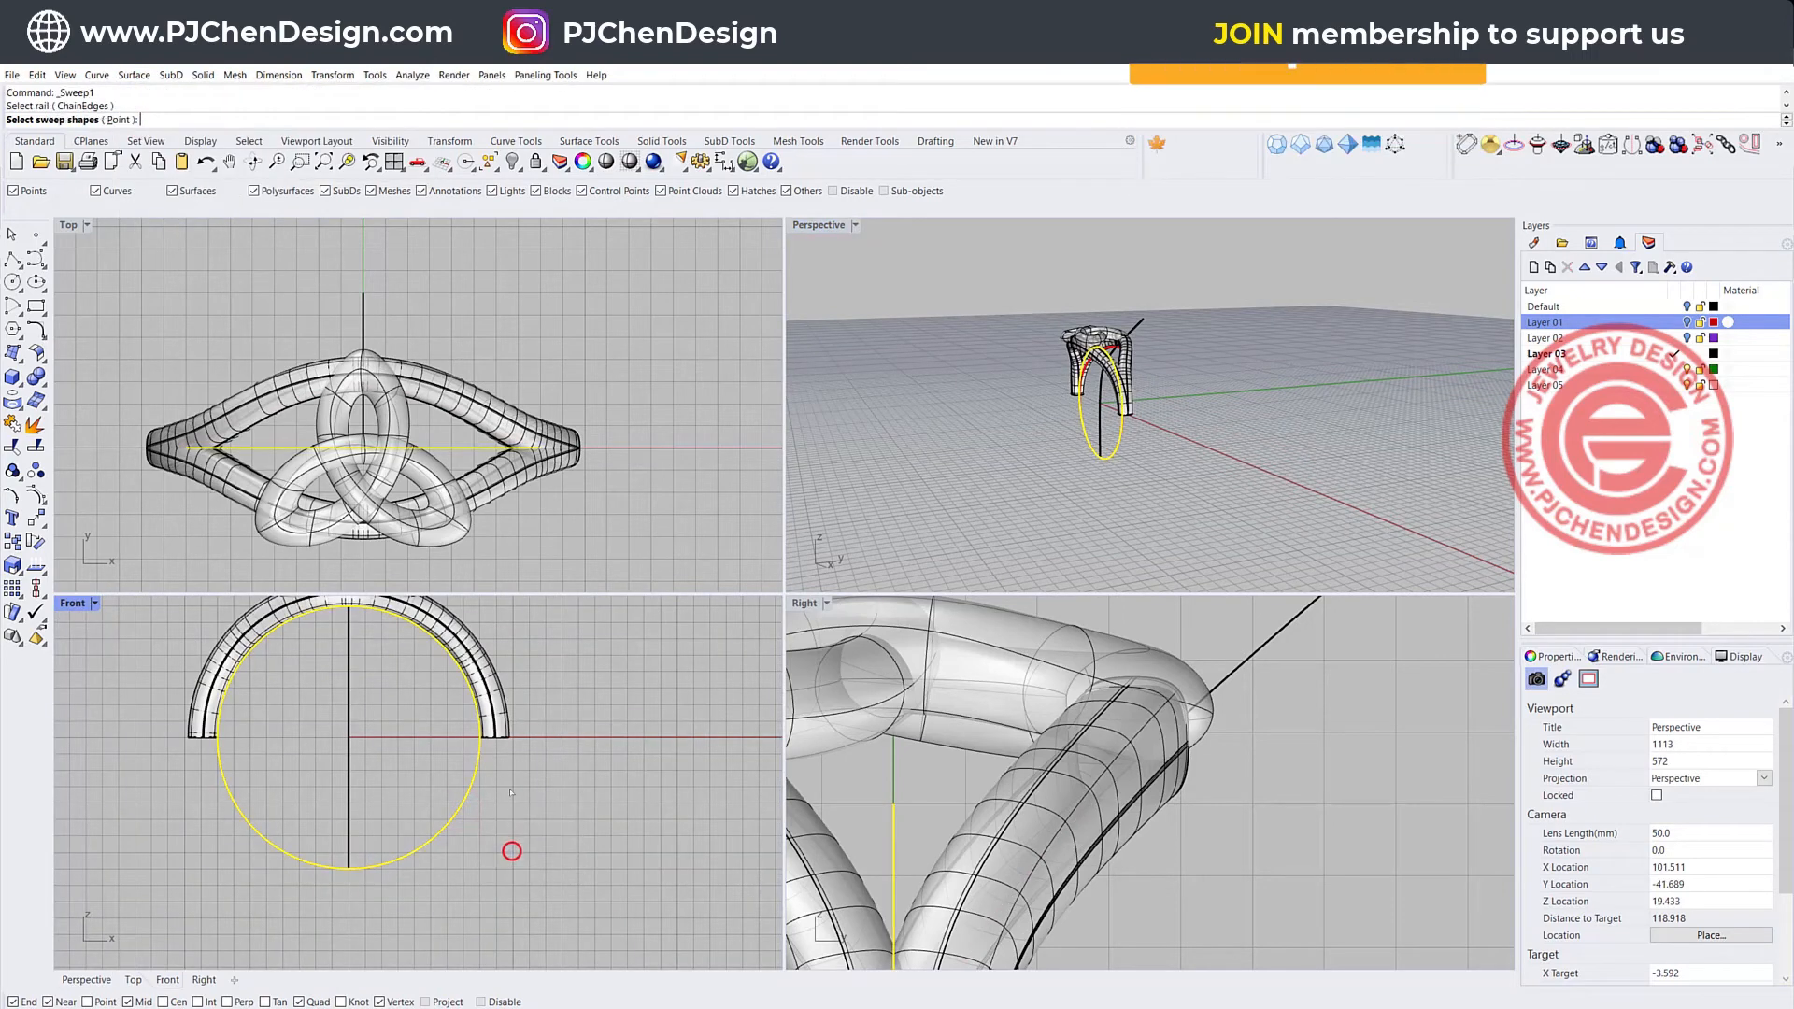
{"action": "left_click", "coordinate": [505, 735]}
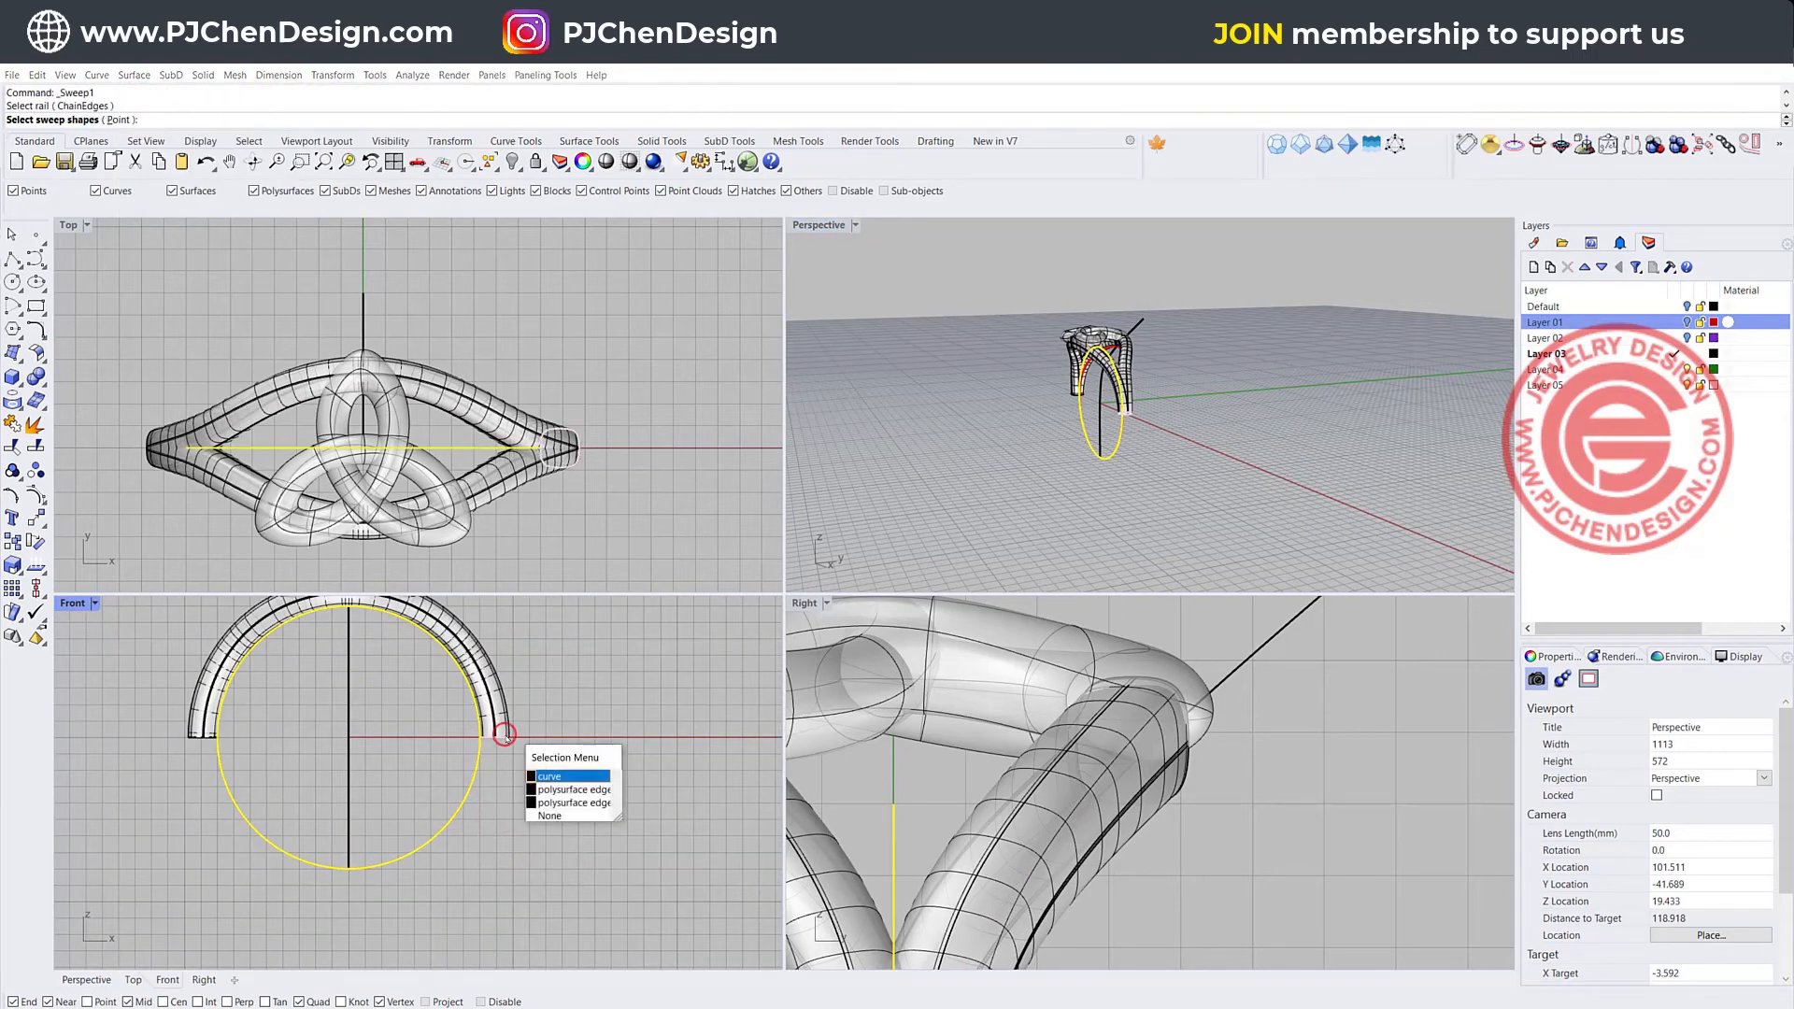
{"action": "left_click", "coordinate": [547, 779]}
{"action": "left_click", "coordinate": [193, 739]}
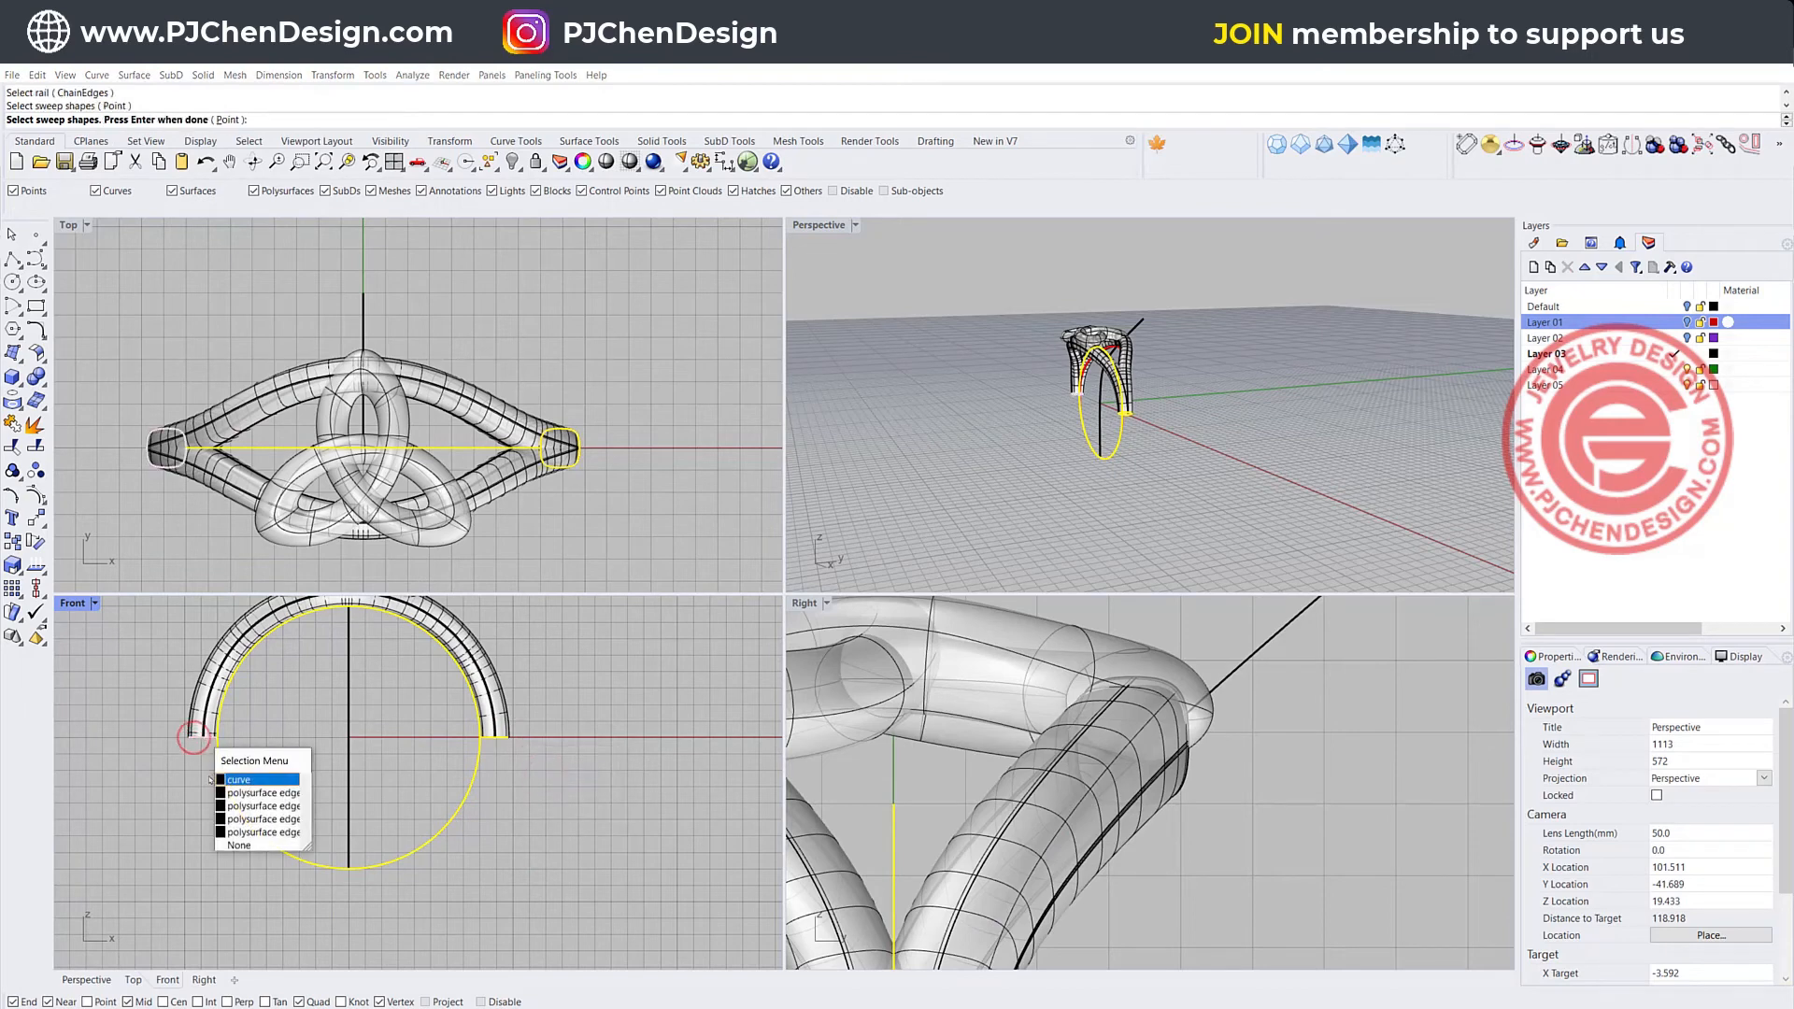
{"action": "left_click", "coordinate": [234, 780]}
{"action": "key", "text": "Return"}
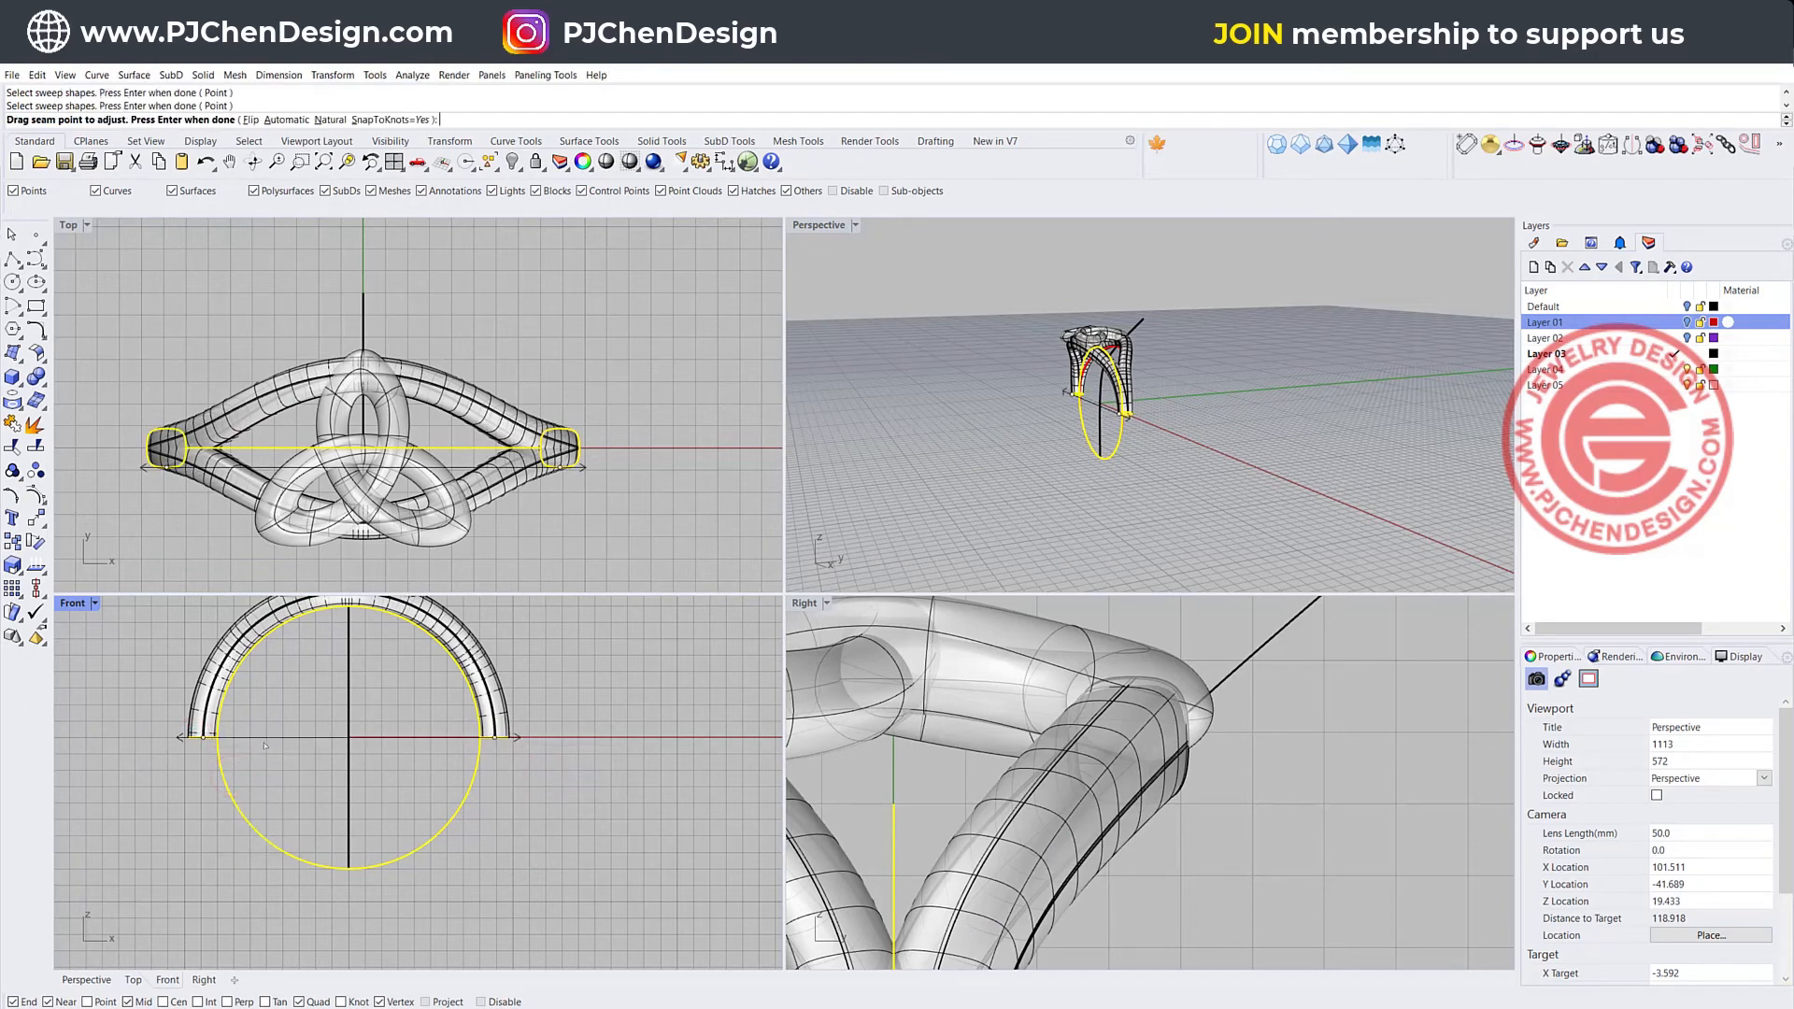
- Align both side profiles' seams to their inner end points on the finger circle and complete the sweep of the lower shank
{"action": "scroll", "coordinate": [1142, 439], "scroll_direction": "up", "scroll_amount": 5}
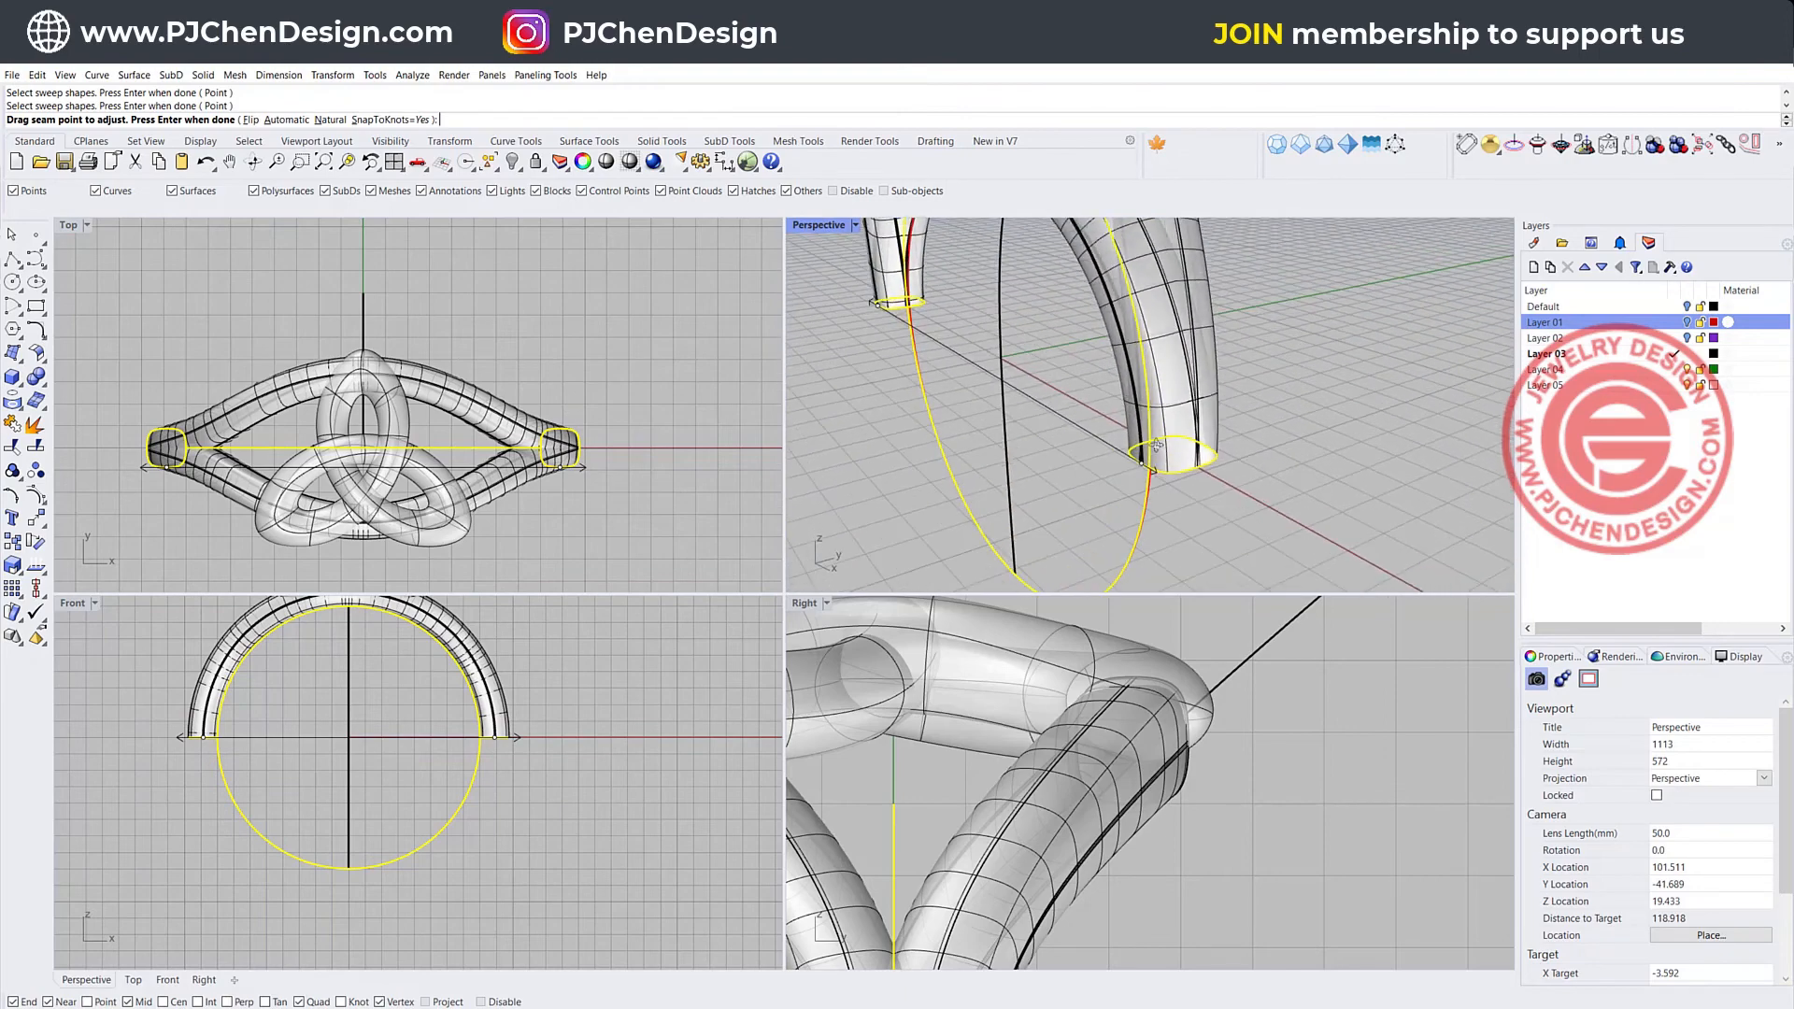
{"action": "scroll", "coordinate": [1211, 490], "scroll_direction": "down", "scroll_amount": 5}
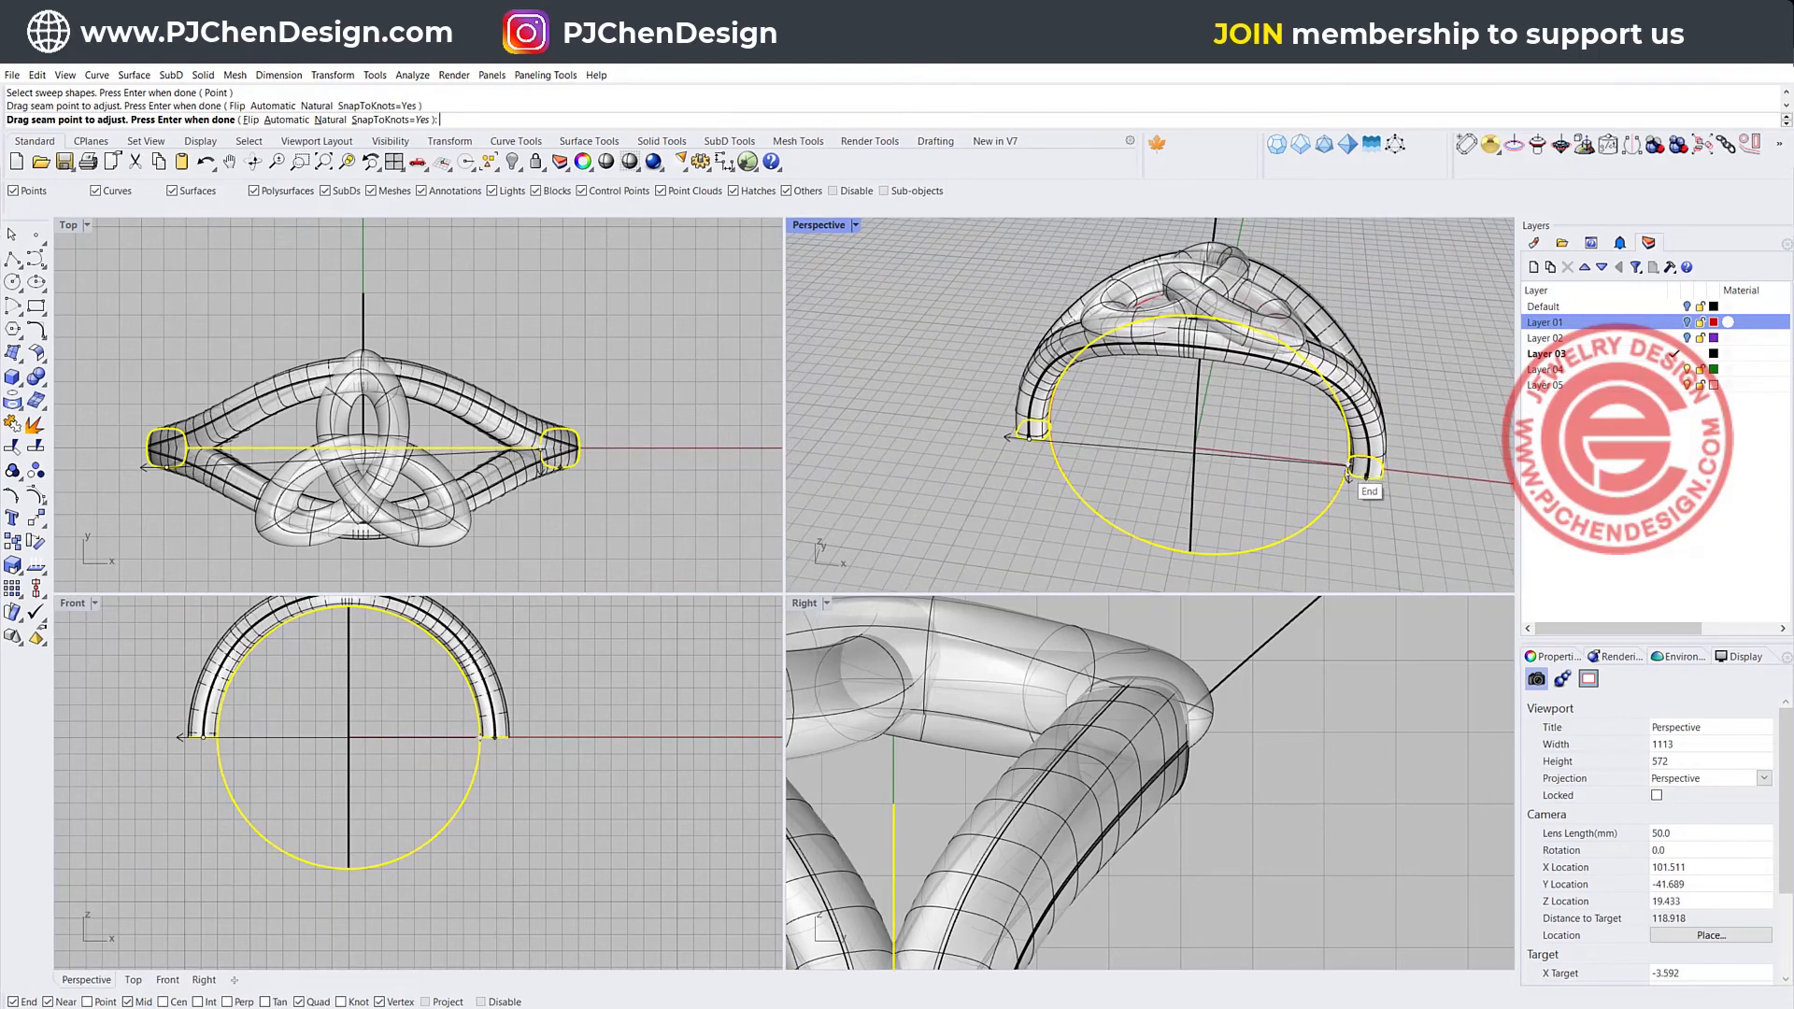
{"action": "scroll", "coordinate": [1347, 472], "scroll_direction": "up", "scroll_amount": 4}
{"action": "key", "text": "ctrl+m"}
{"action": "left_click", "coordinate": [1124, 493]}
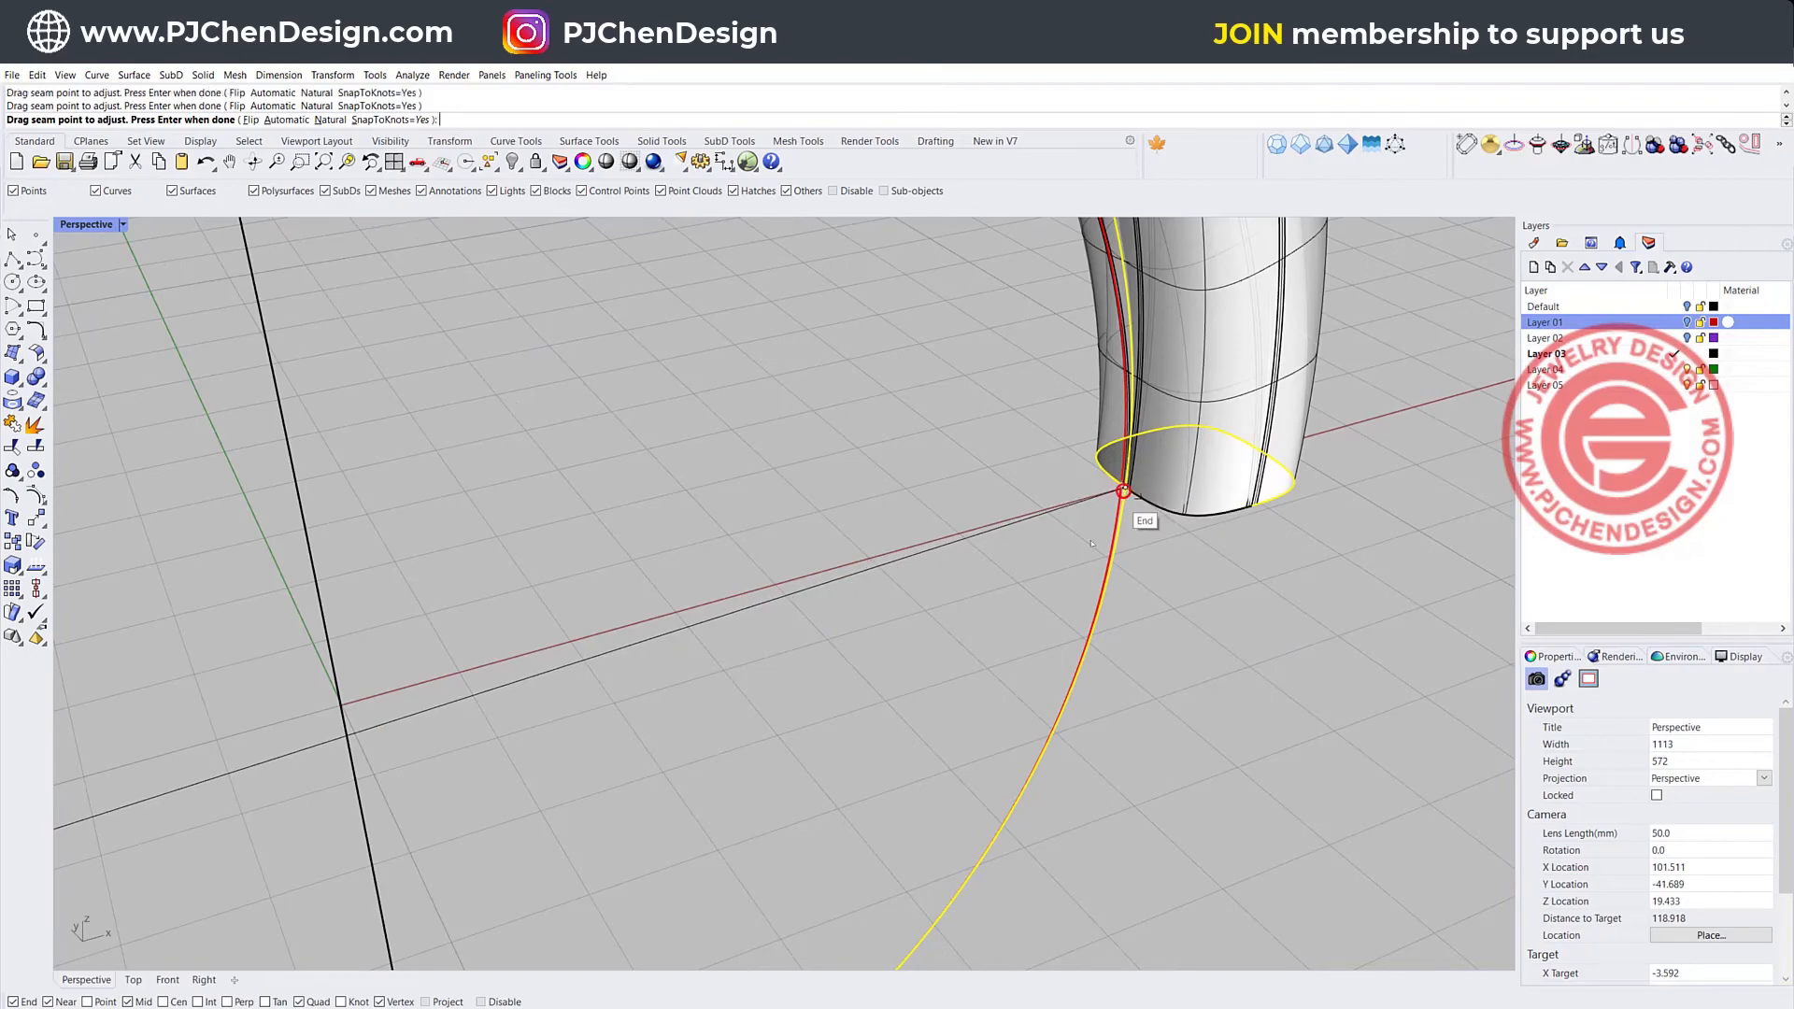
{"action": "scroll", "coordinate": [1124, 491], "scroll_direction": "down", "scroll_amount": 5}
{"action": "scroll", "coordinate": [644, 696], "scroll_direction": "up", "scroll_amount": 10}
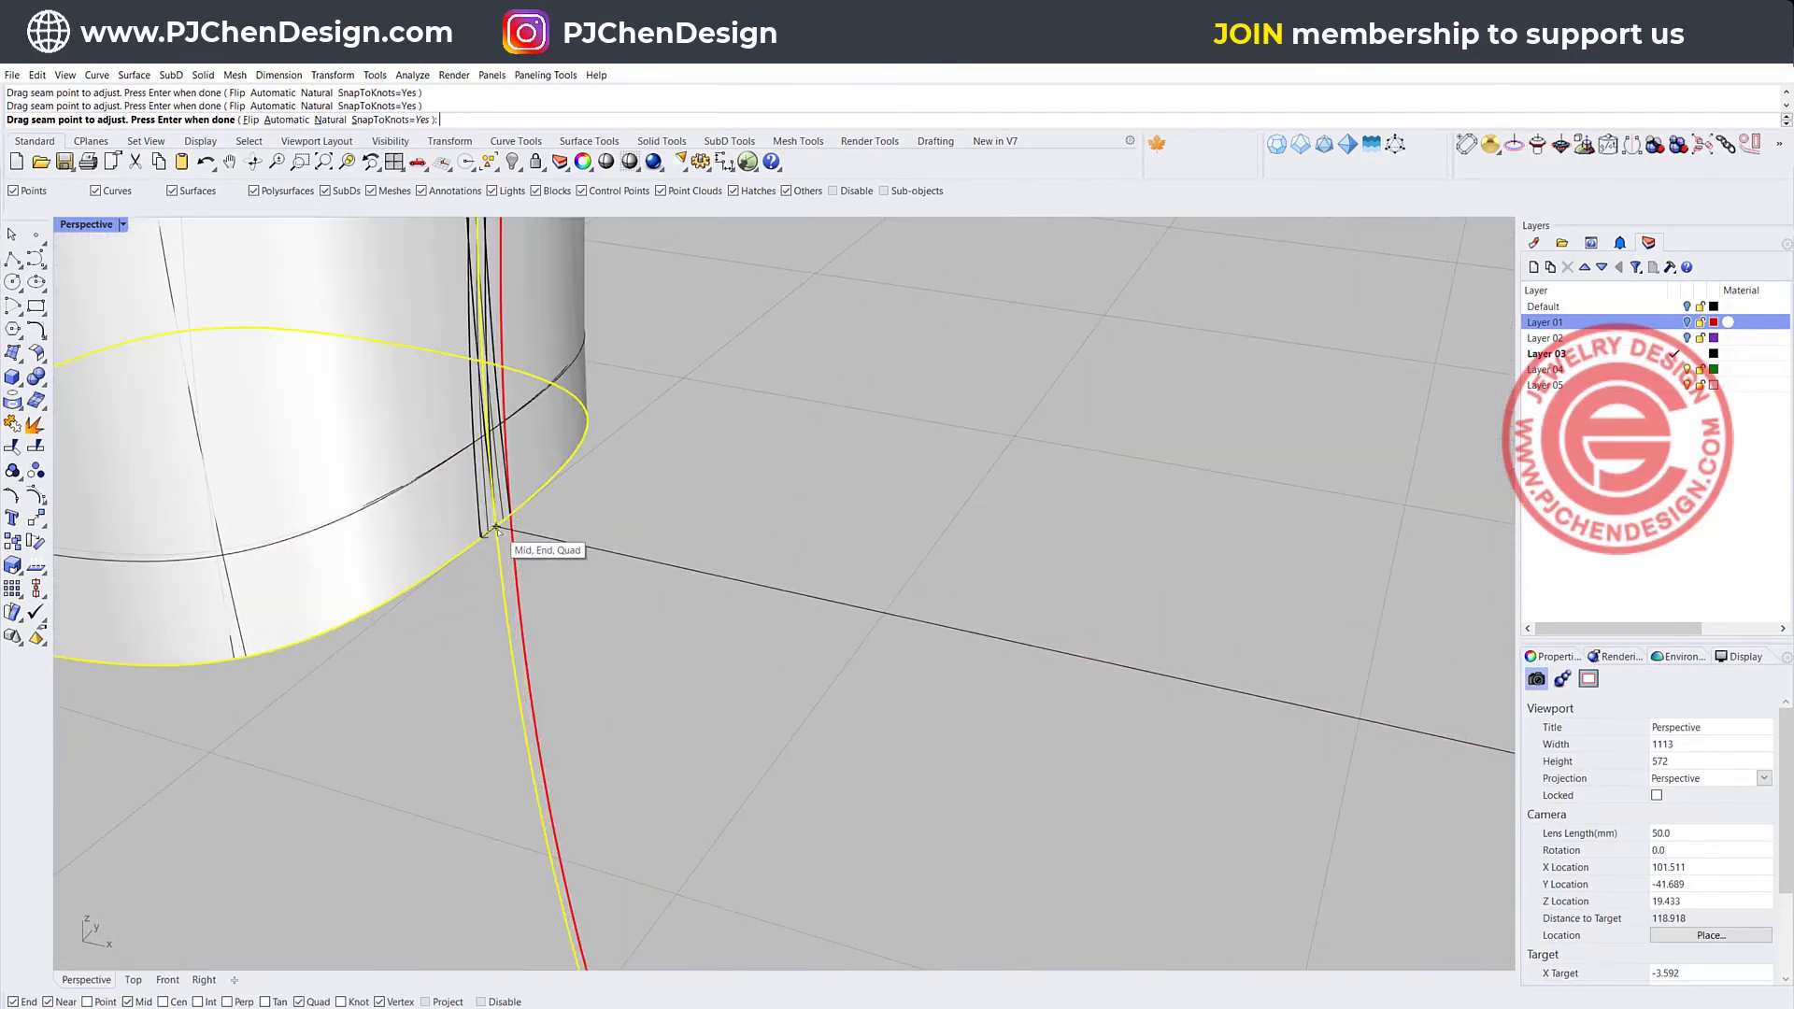
{"action": "scroll", "coordinate": [497, 531], "scroll_direction": "down", "scroll_amount": 10}
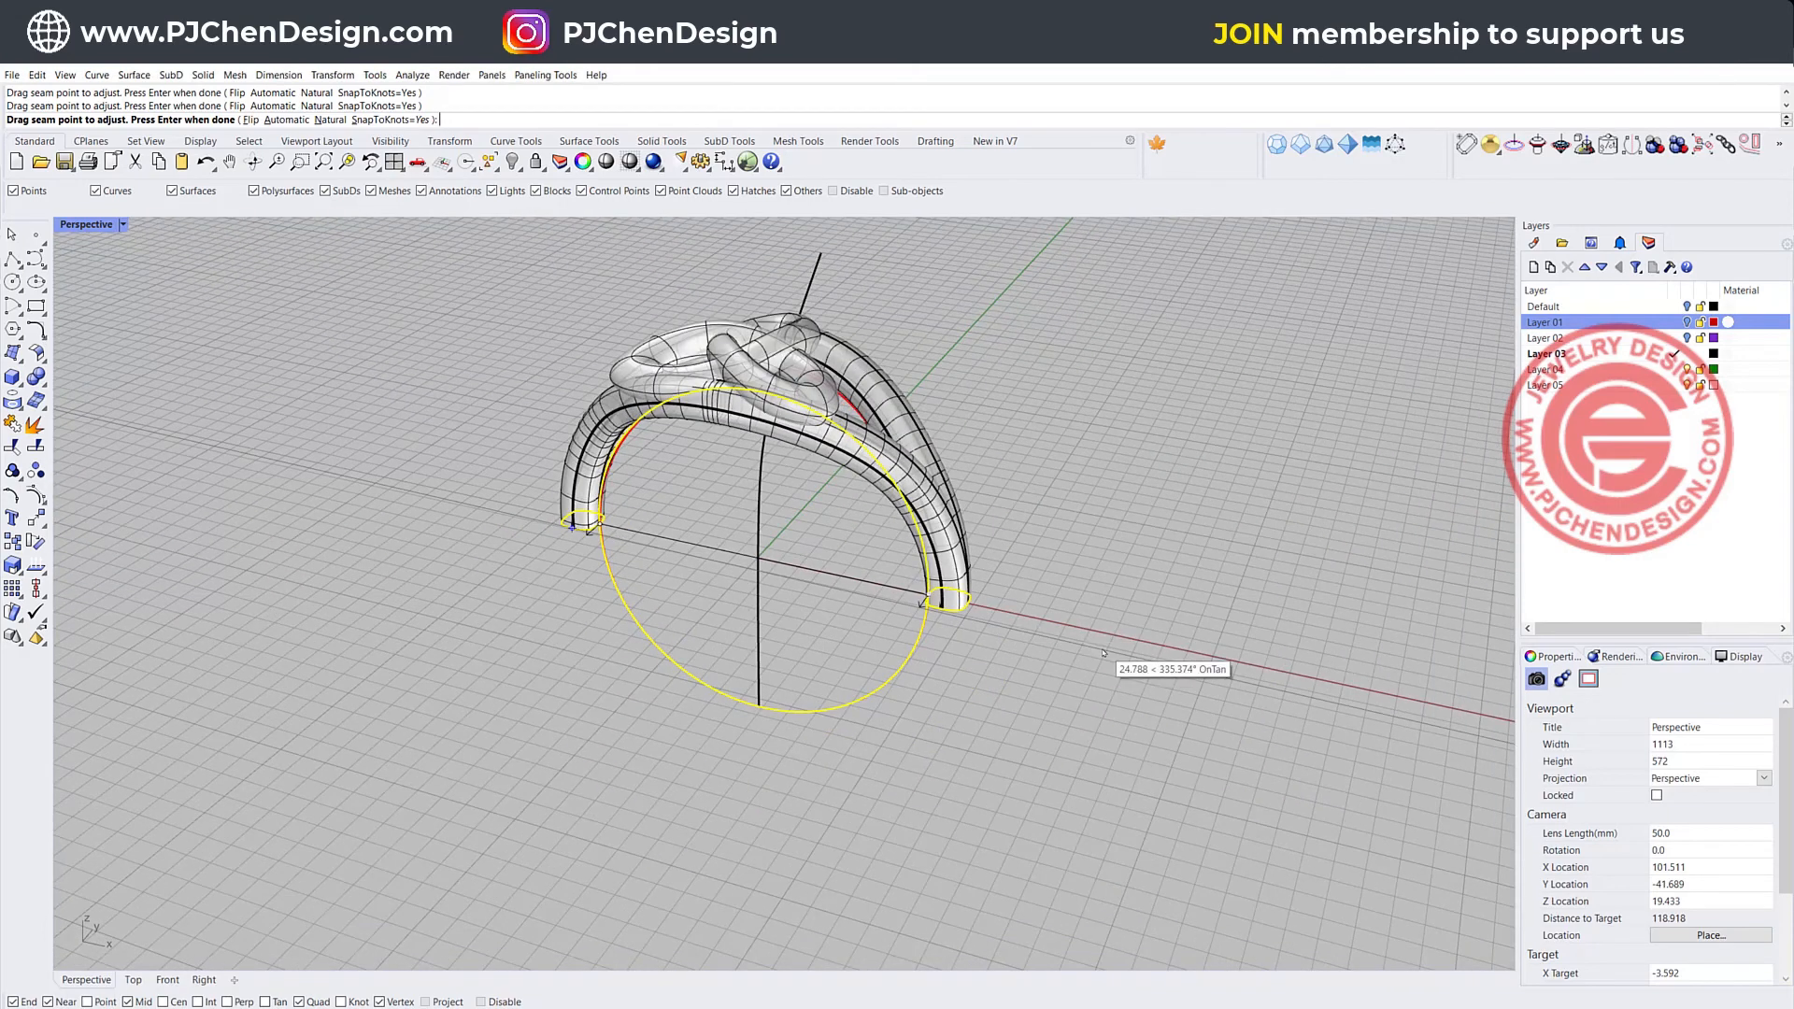
{"action": "key", "text": "Return"}
{"action": "left_click", "coordinate": [1233, 628]}
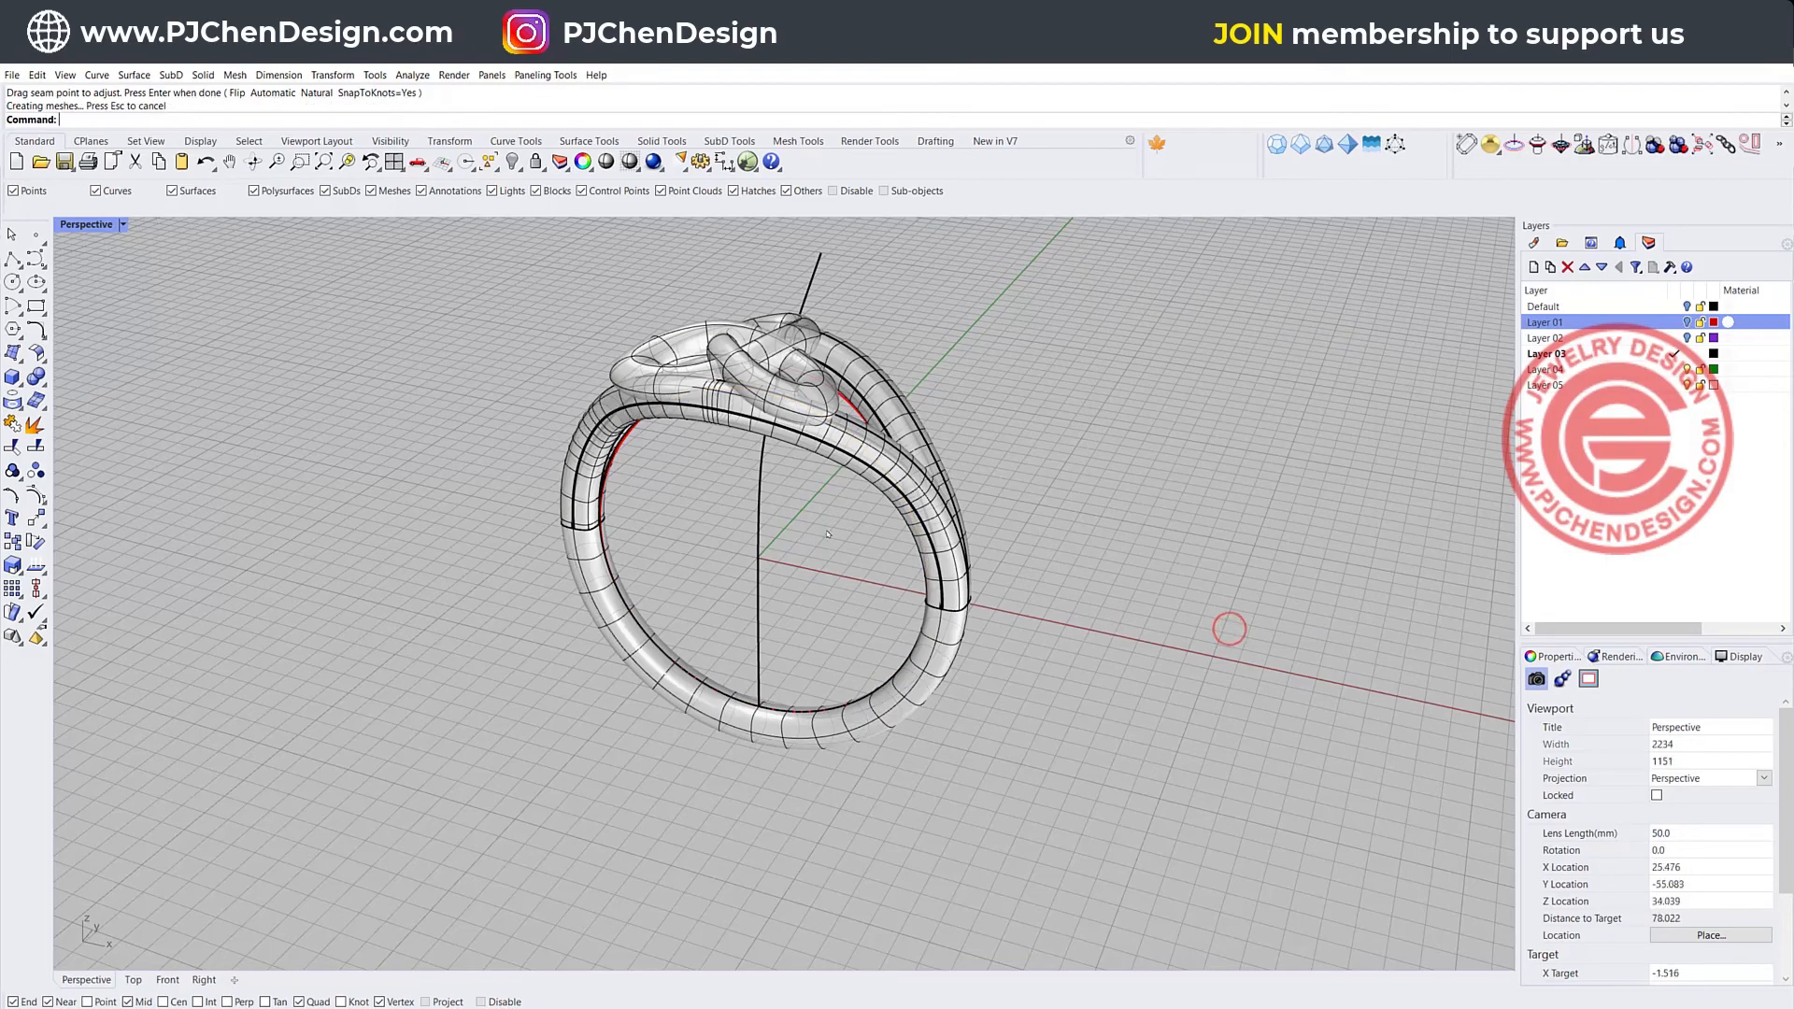
- Examine the upper and lower shank sweeps, and the finished ring in Rendered display, from several angles
{"action": "right_click_drag", "start_coordinate": [827, 534], "coordinate": [874, 587]}
{"action": "left_click", "coordinate": [946, 502]}
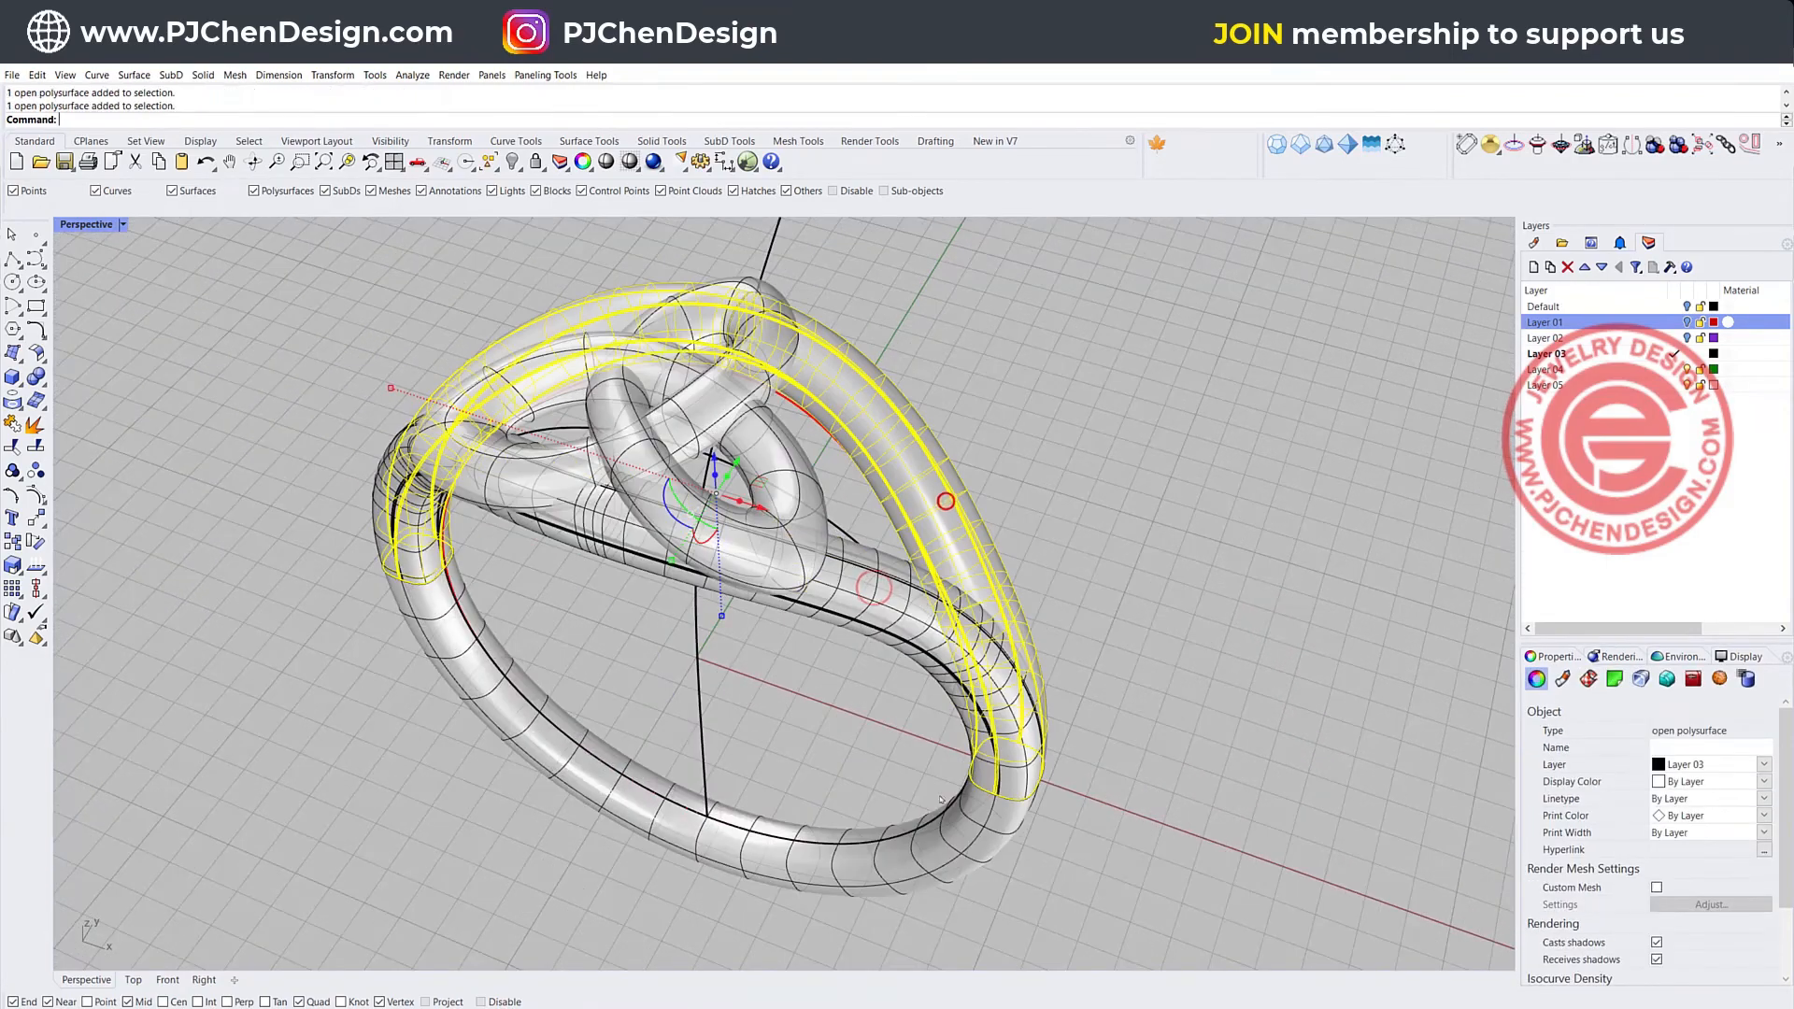
{"action": "left_click", "coordinate": [931, 845]}
{"action": "scroll", "coordinate": [1065, 761], "scroll_direction": "down", "scroll_amount": 4}
{"action": "left_click", "coordinate": [1191, 659]}
{"action": "right_click_drag", "start_coordinate": [1191, 659], "coordinate": [1035, 668]}
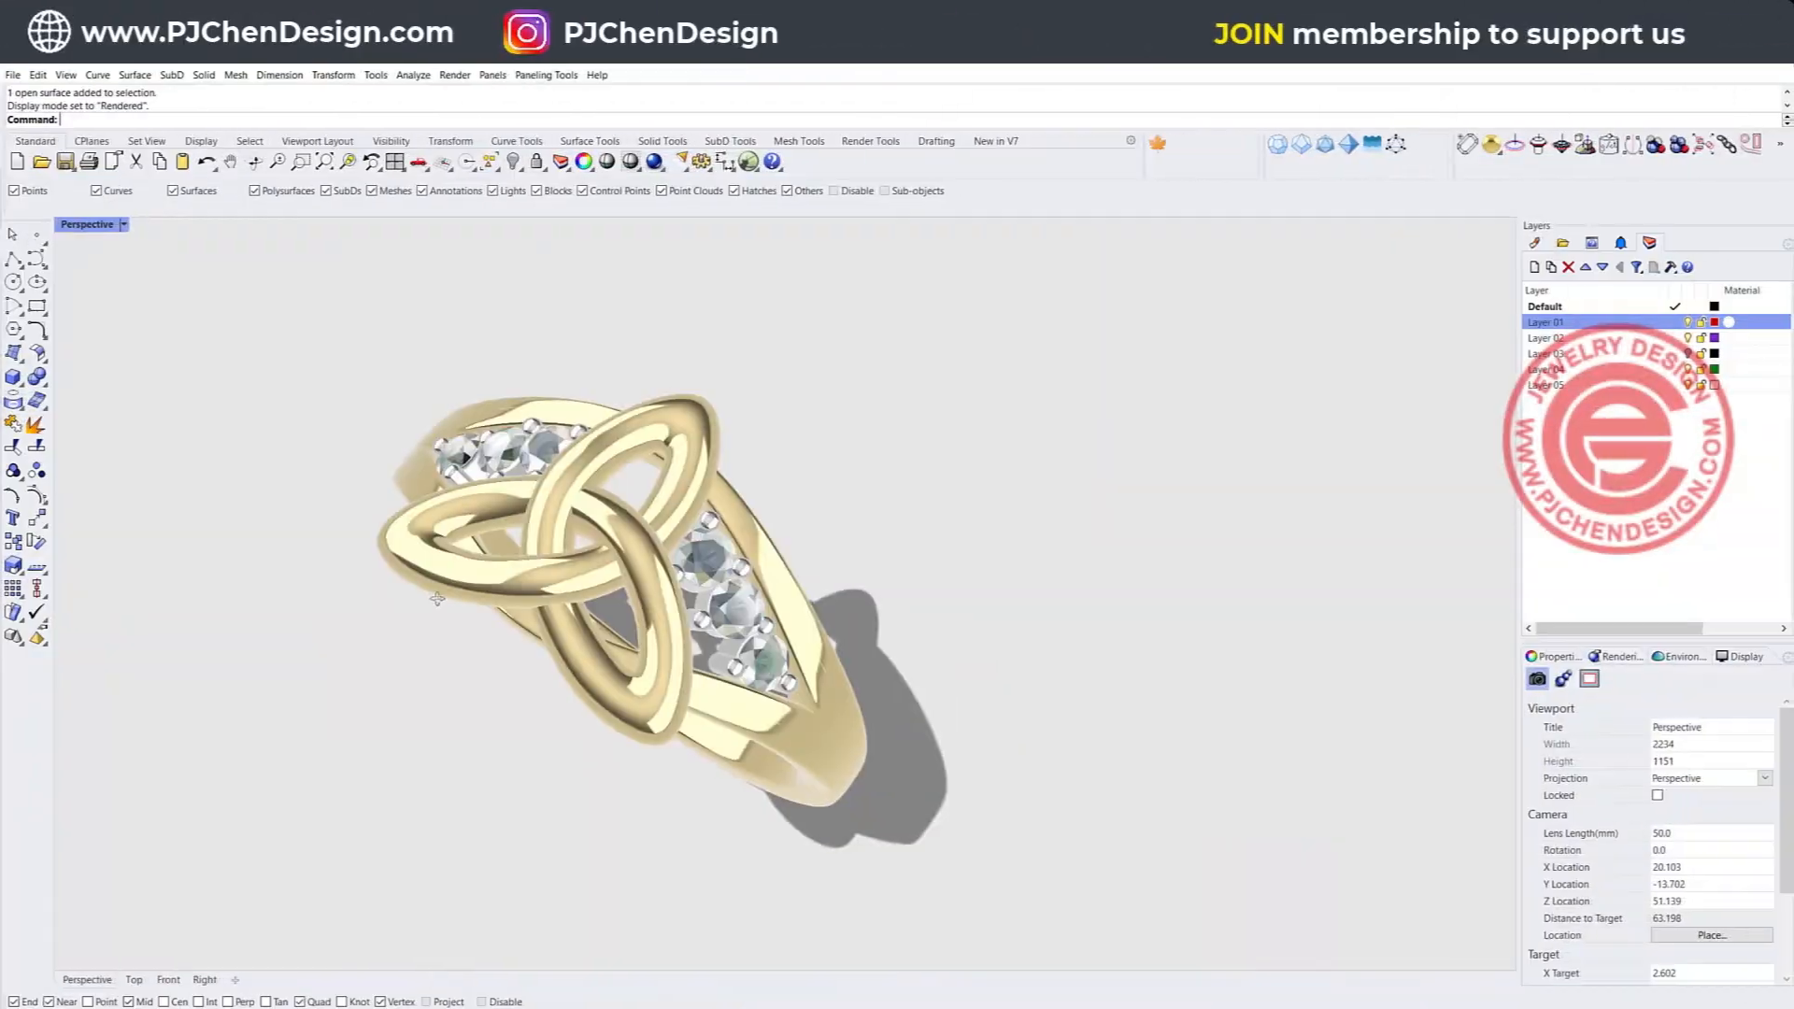
{"action": "right_click_drag", "start_coordinate": [561, 587], "coordinate": [499, 573]}
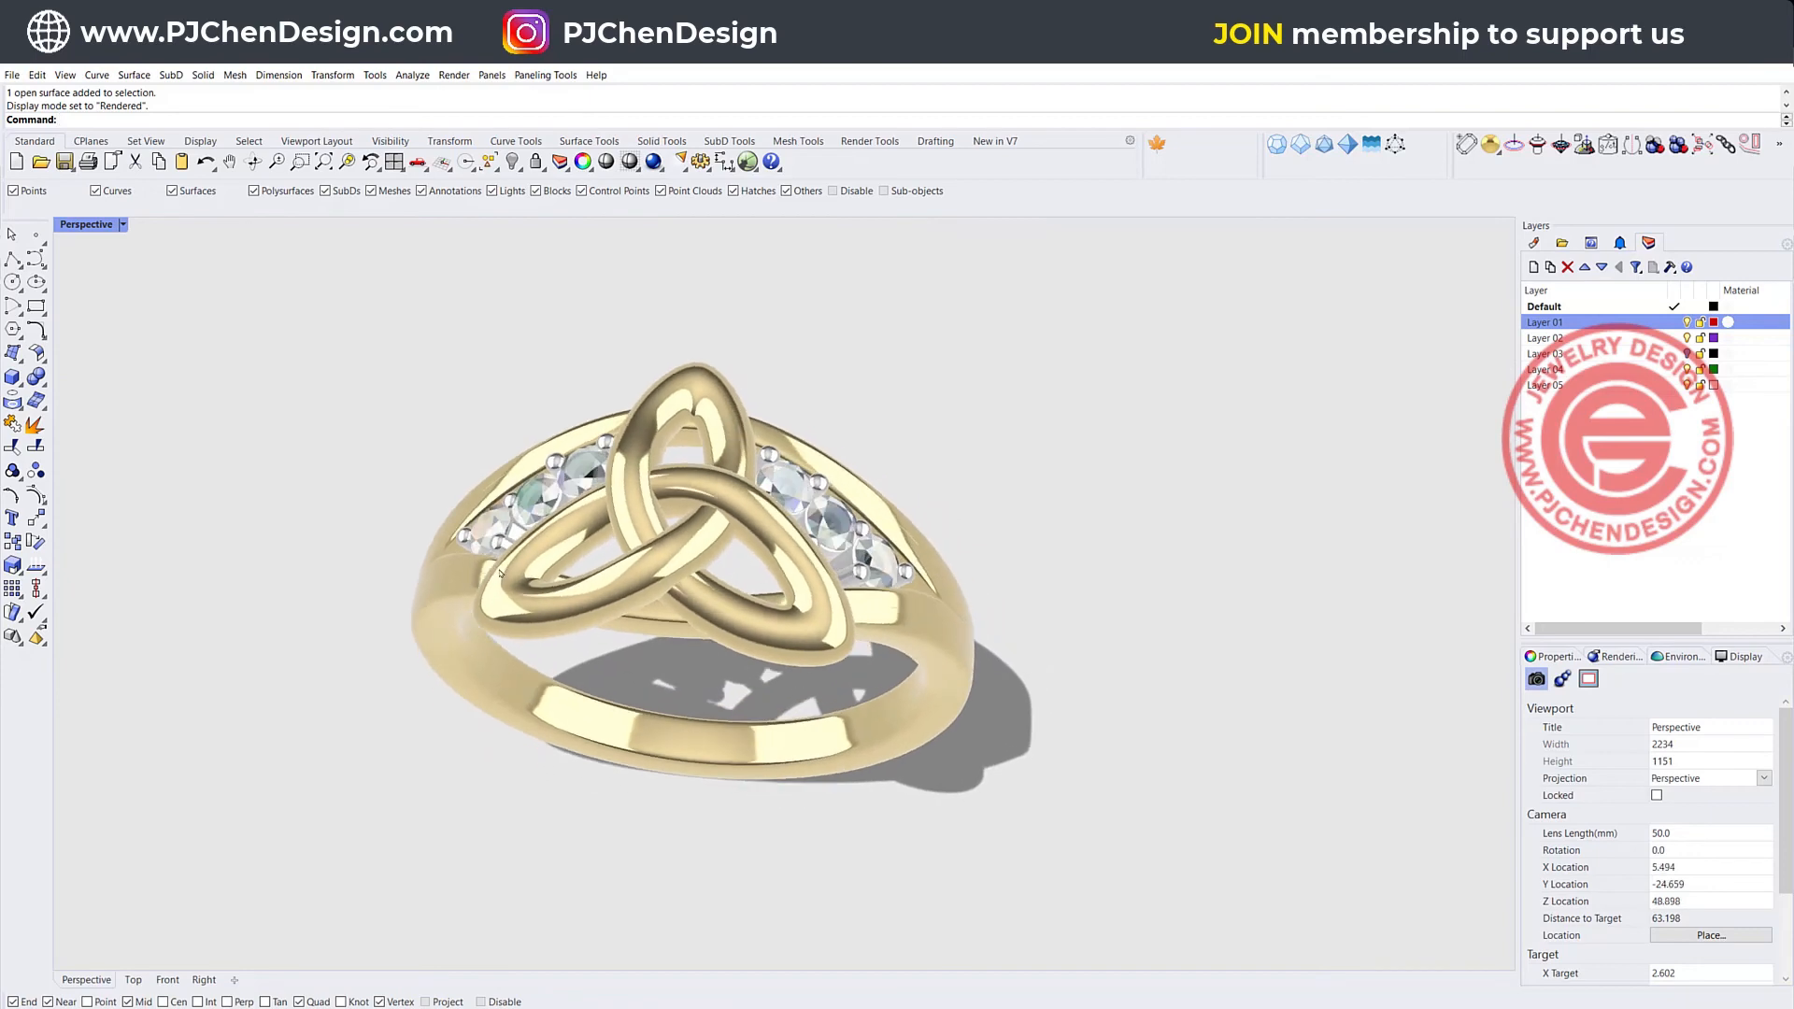
{"action": "mouse_move", "coordinate": [1079, 567]}
{"action": "right_mouse_down"}
{"action": "mouse_move", "coordinate": [941, 561]}
{"action": "mouse_move", "coordinate": [1178, 564]}
{"action": "mouse_move", "coordinate": [1075, 578]}
{"action": "right_mouse_up"}
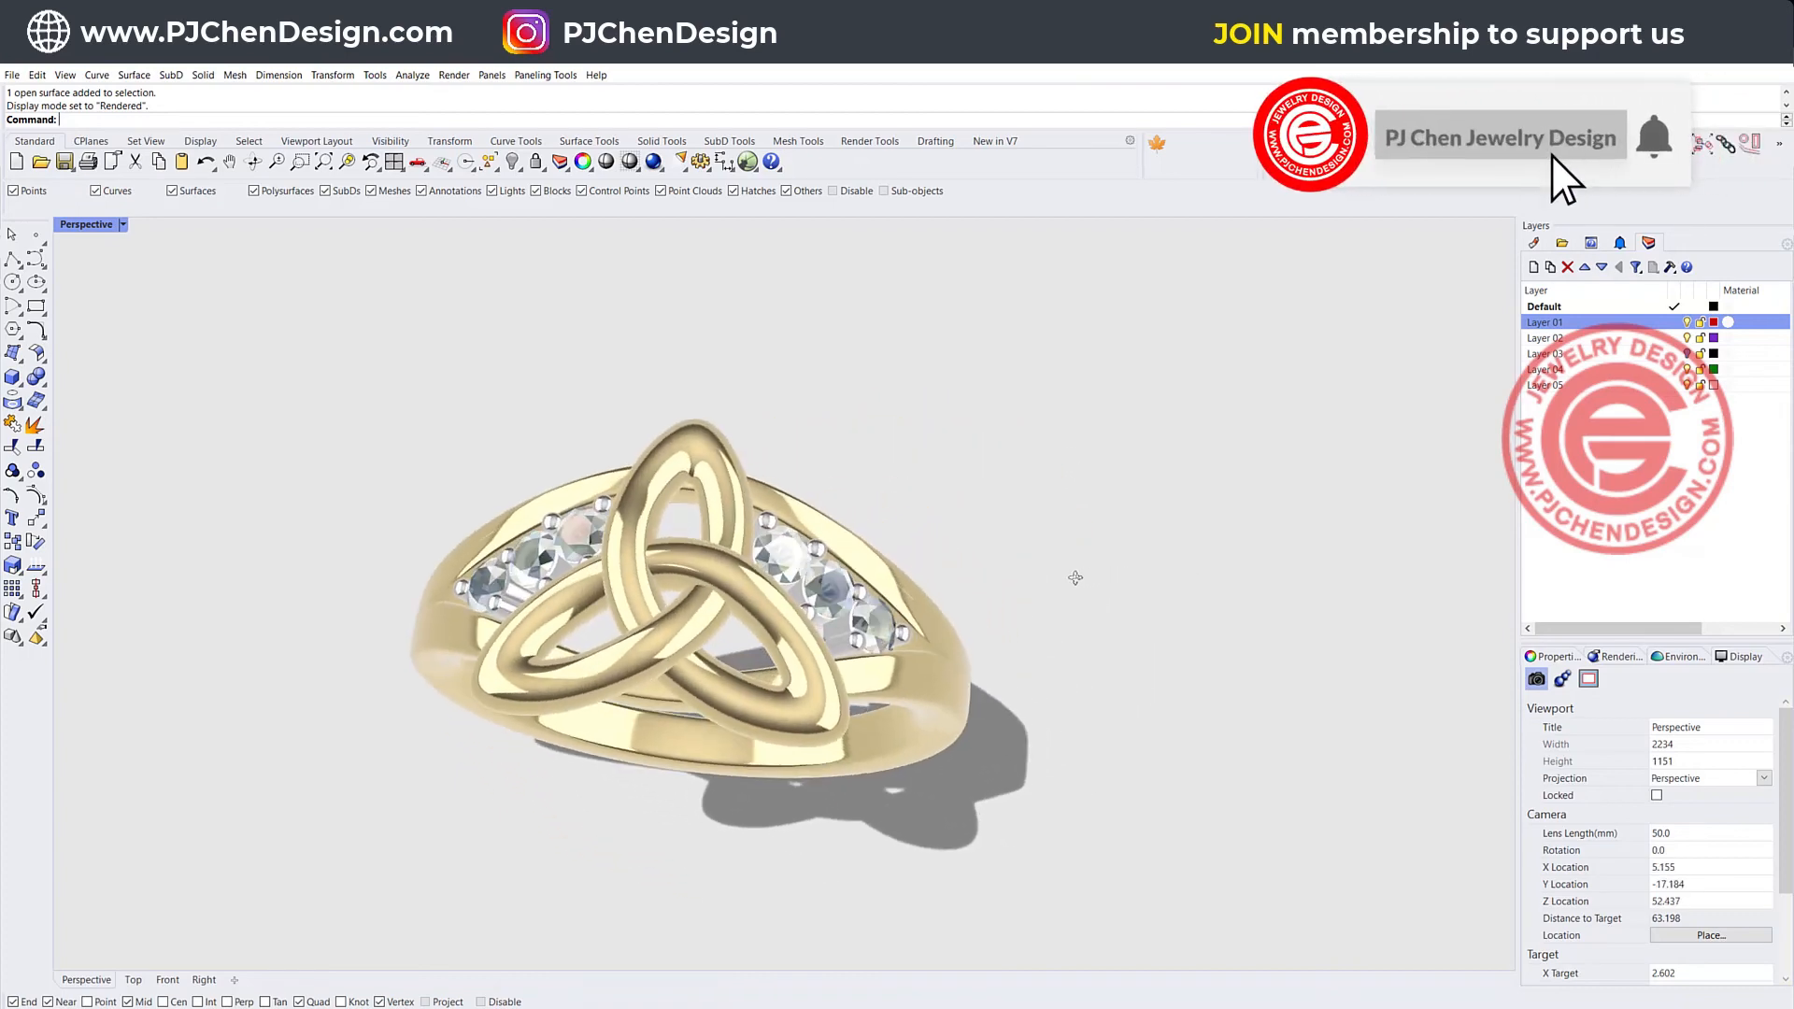